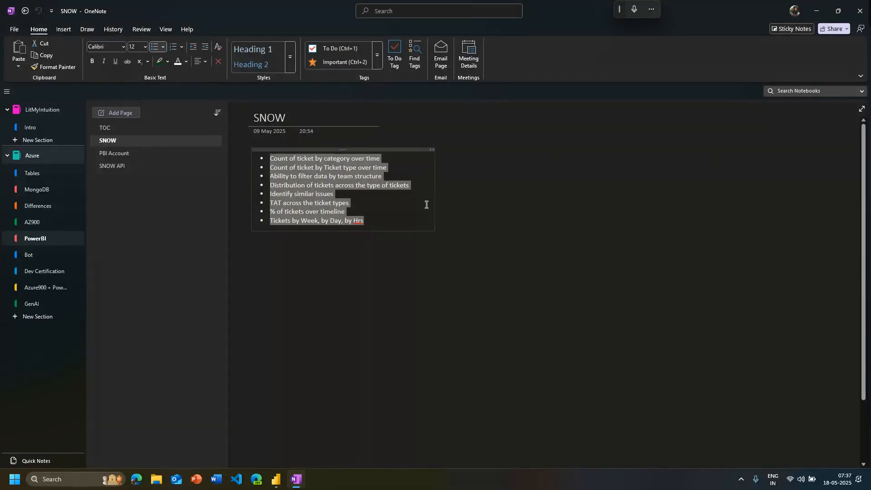
Review the ticket reporting requirements listed on the SNOW notes page, then switch to the ServiceNow Analysis report in Power BI
click(412, 218)
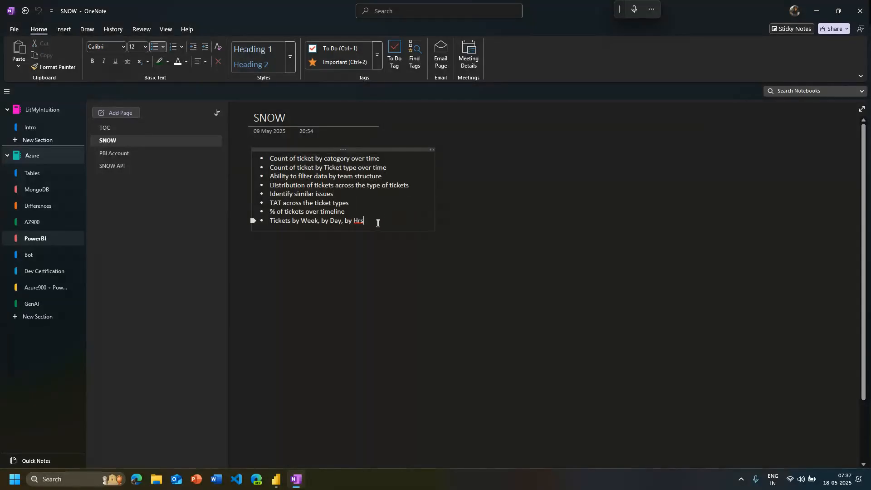
drag(378, 223, 263, 152)
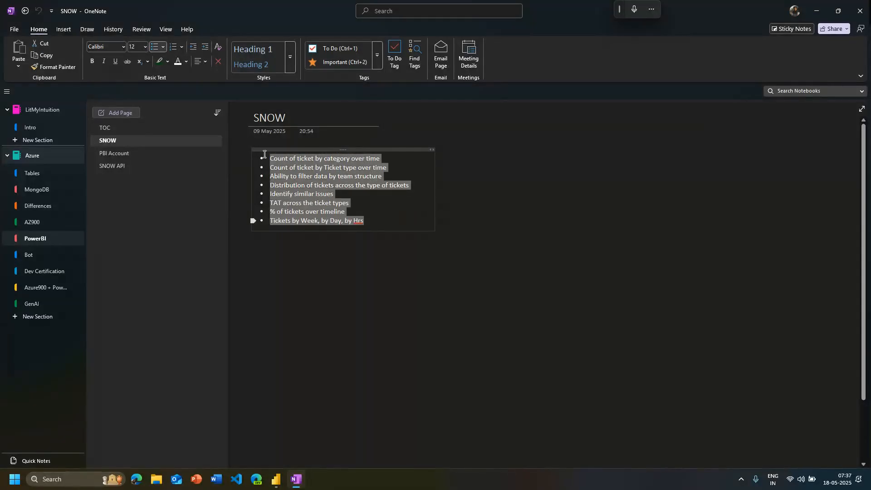
click(464, 217)
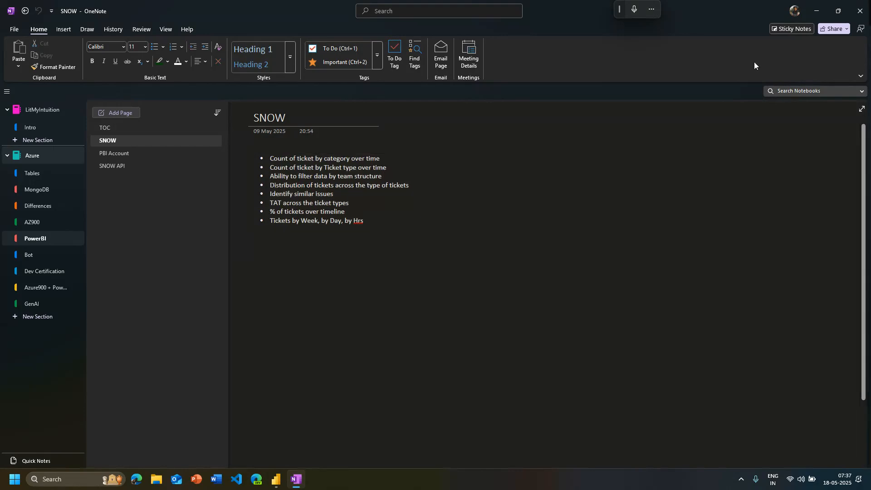
click(794, 11)
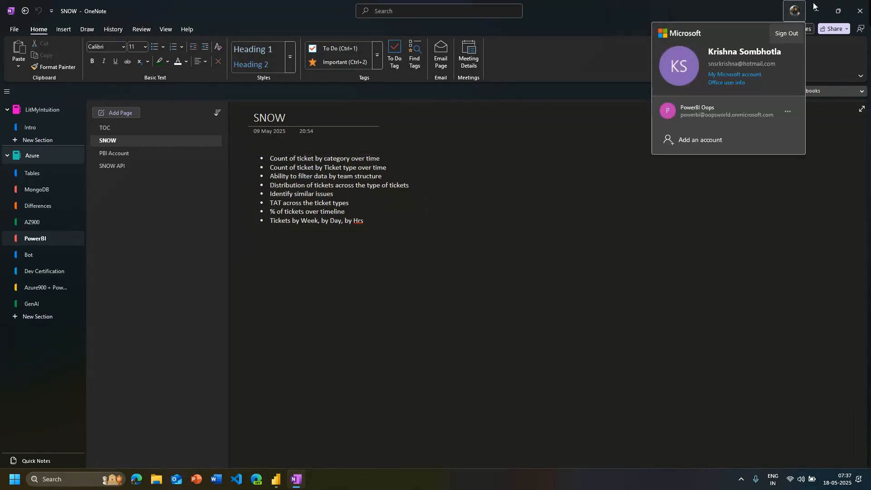
click(816, 6)
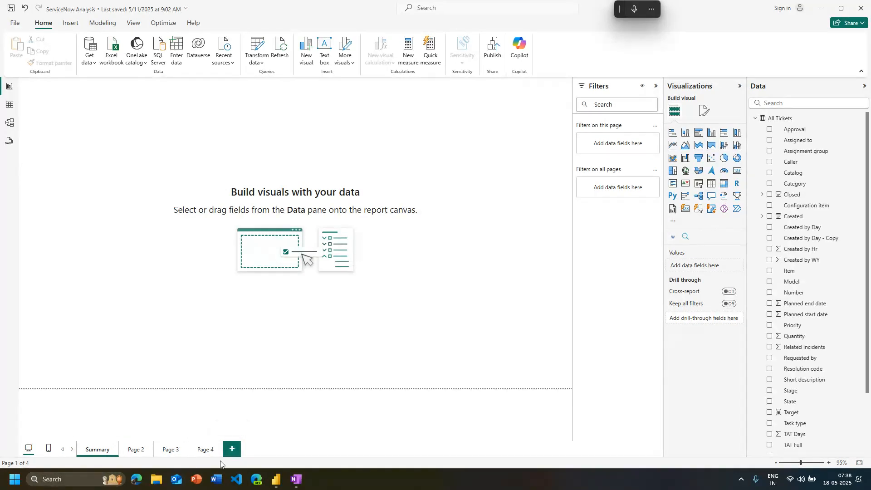
Add a new blank page to the report and return to the Summary page
click(232, 455)
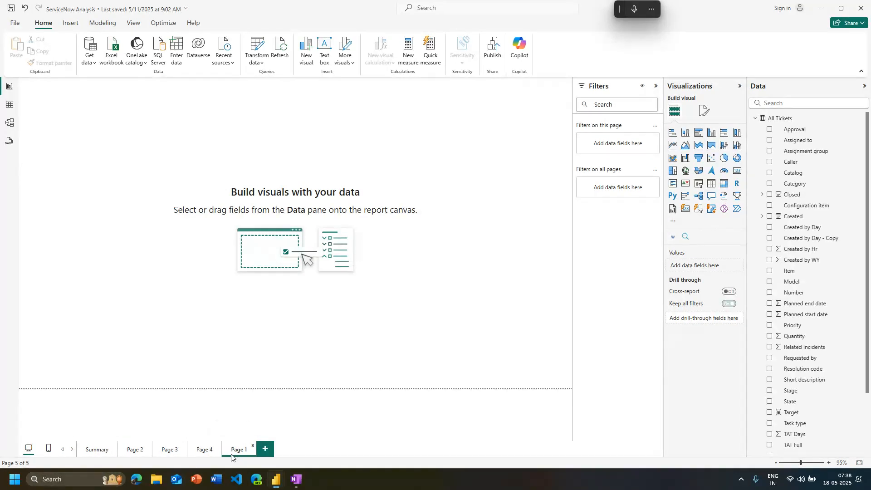
click(102, 457)
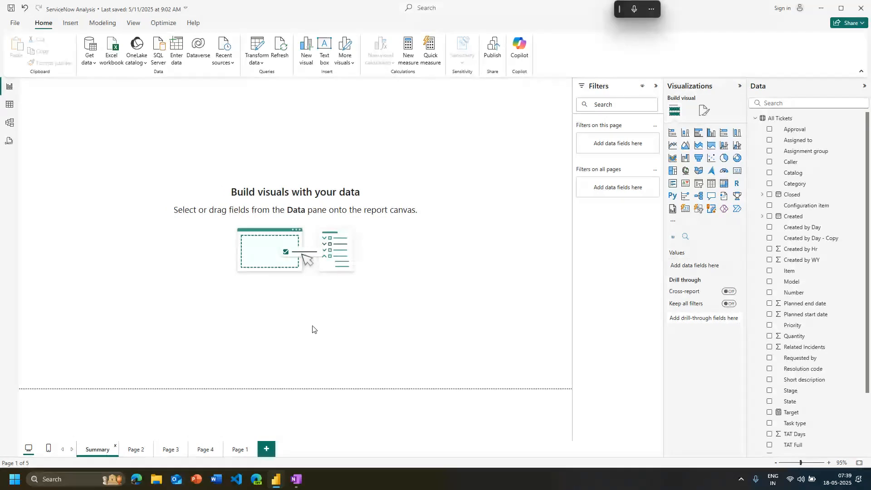
Add a card visual showing the distinct count of Number from All Tickets and shrink the card slightly
click(739, 172)
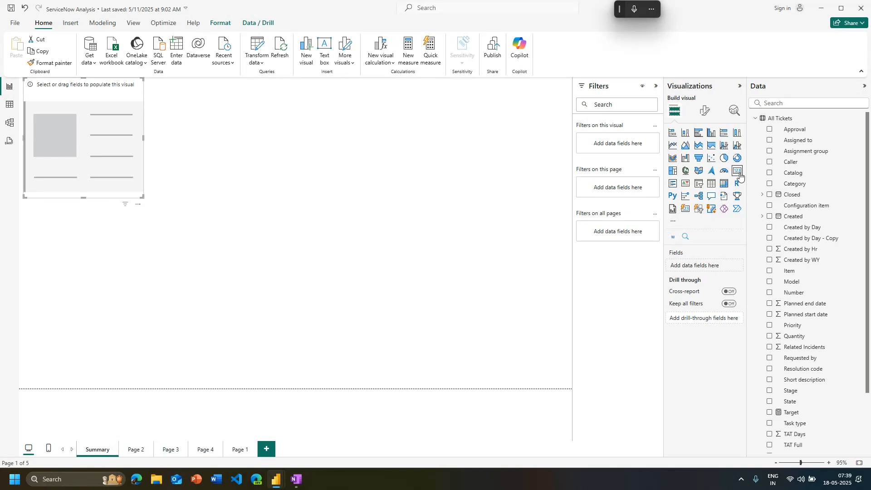
scroll(772, 341, down, 3)
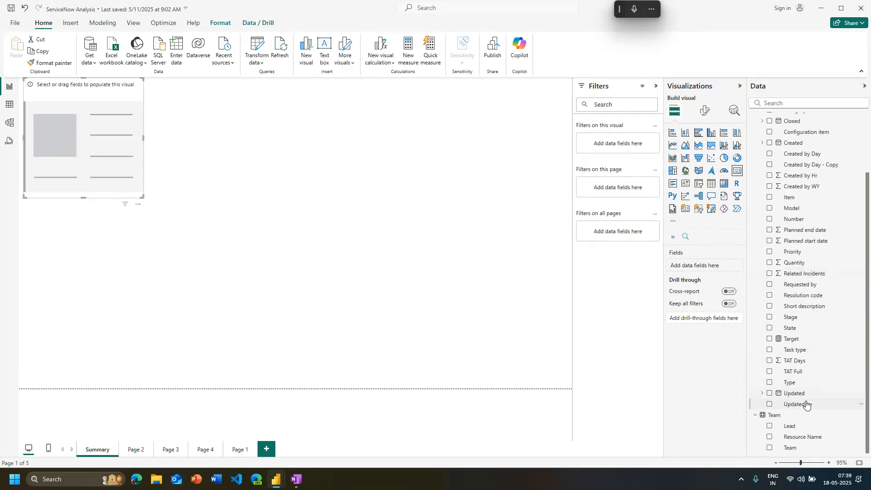
scroll(794, 318, up, 3)
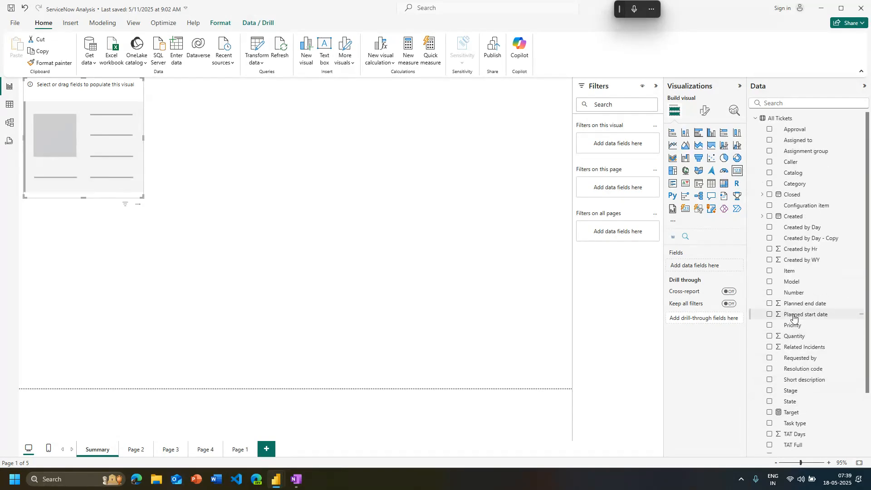
click(770, 292)
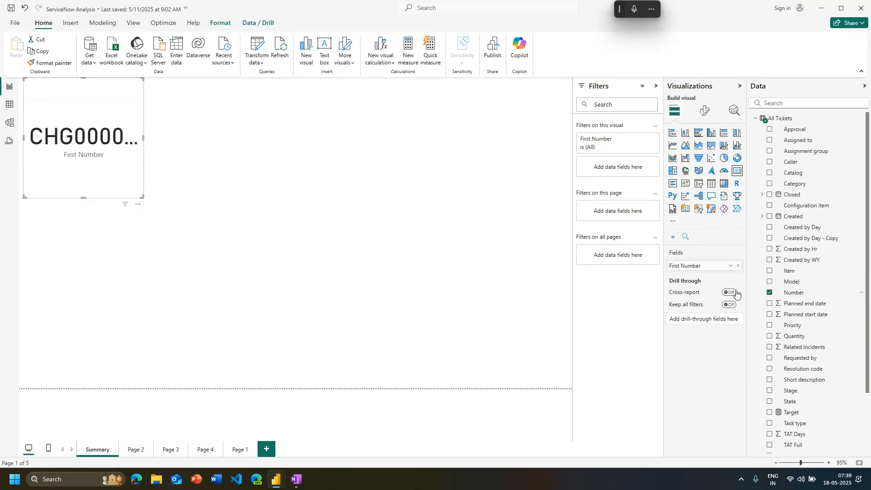
click(731, 266)
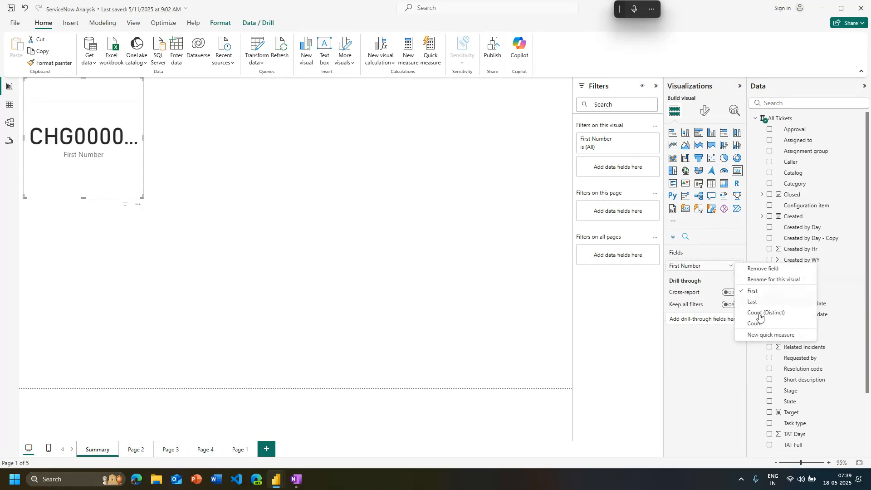
click(797, 313)
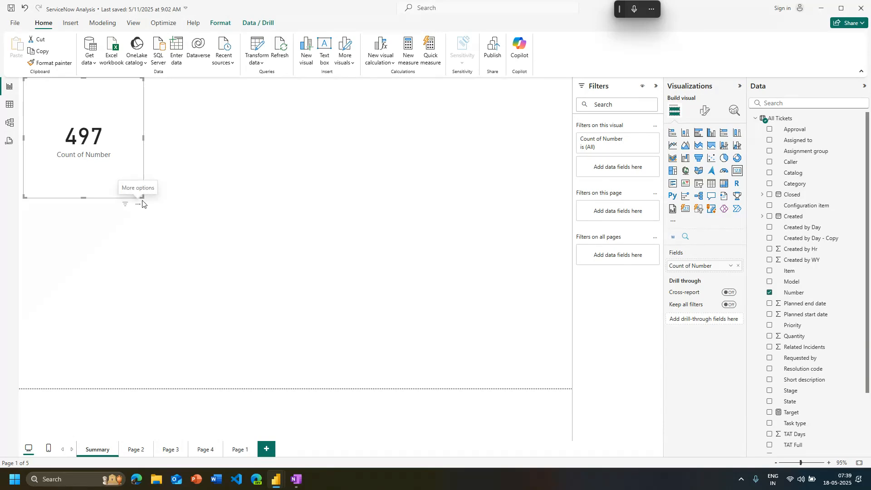
drag(143, 198, 132, 157)
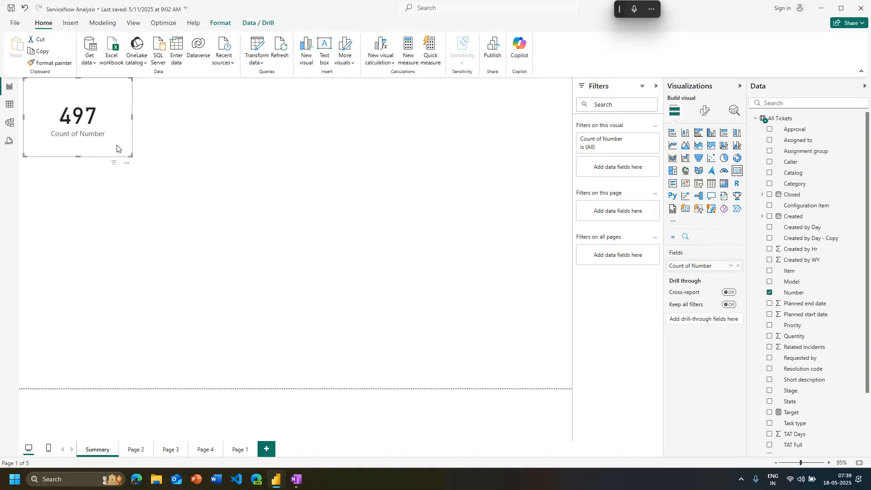
Duplicate the ticket count card, place the copy beside the original, and filter it to Task type Incident
key(ctrl+x)
key(ctrl+v)
drag(127, 144, 216, 136)
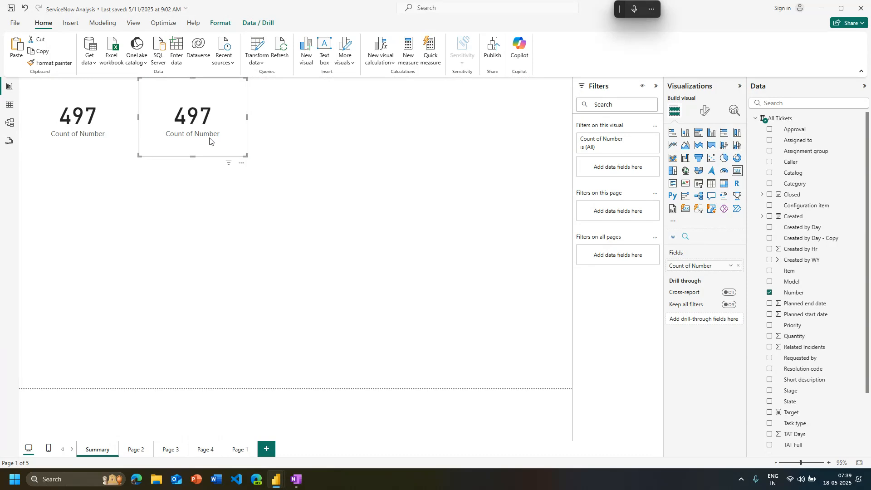
click(111, 142)
click(182, 136)
scroll(808, 363, down, 3)
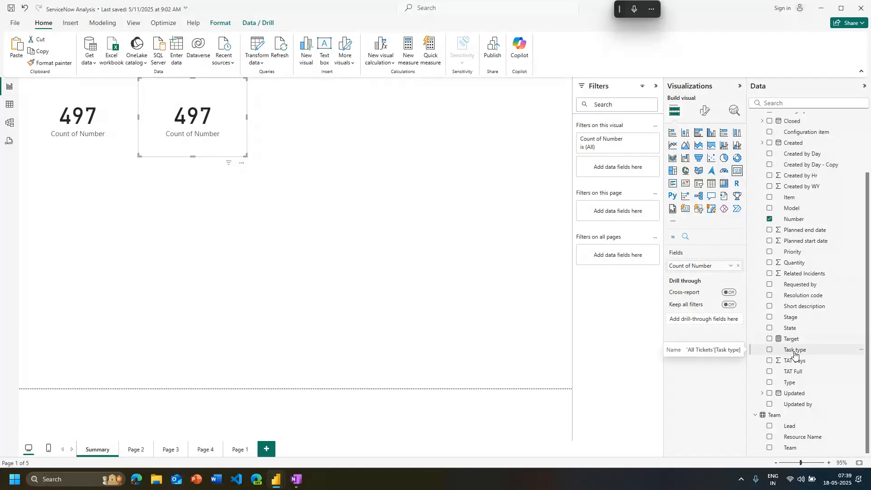
drag(795, 354, 618, 165)
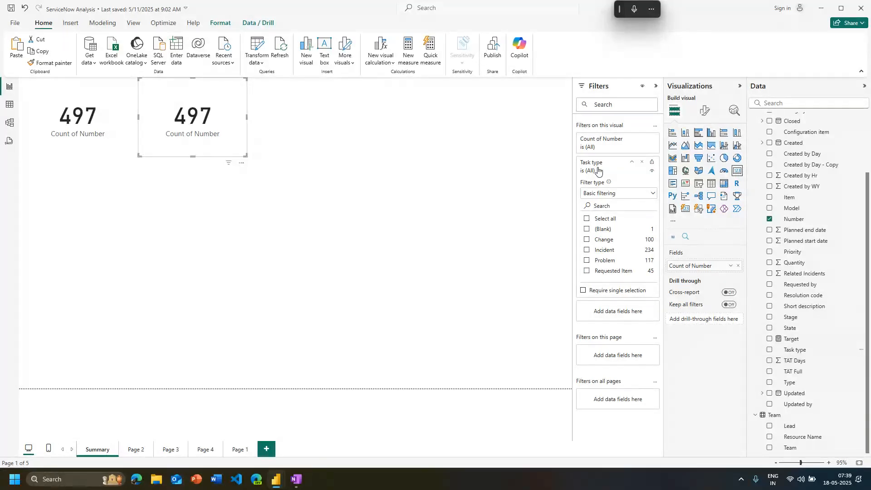
click(586, 251)
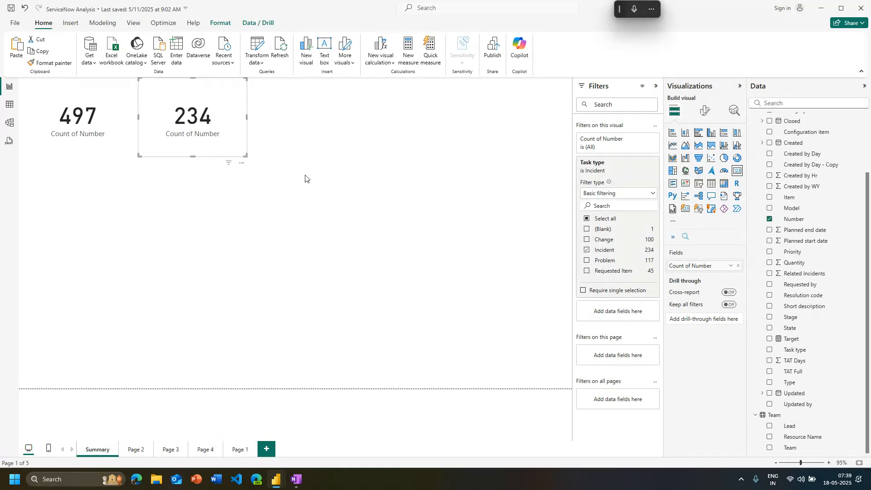
Paste another copy of the unfiltered count card beside the Incident card and filter it to Task type Problem
click(146, 193)
click(109, 114)
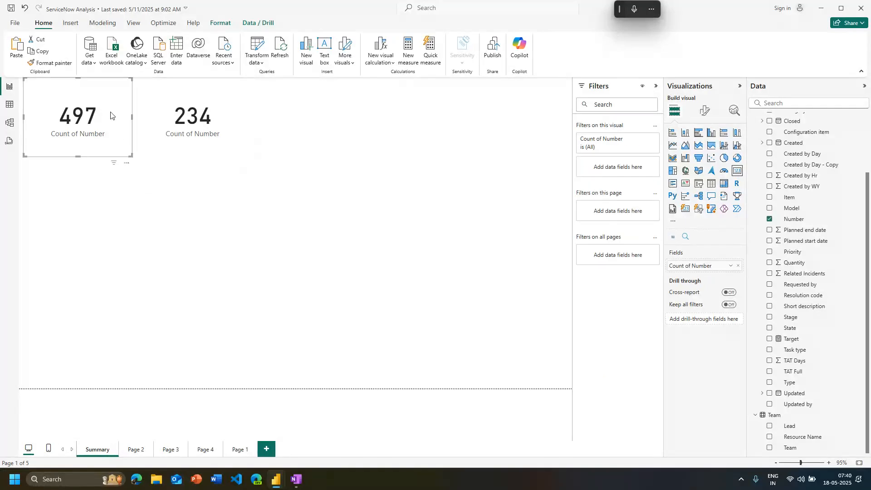
click(281, 125)
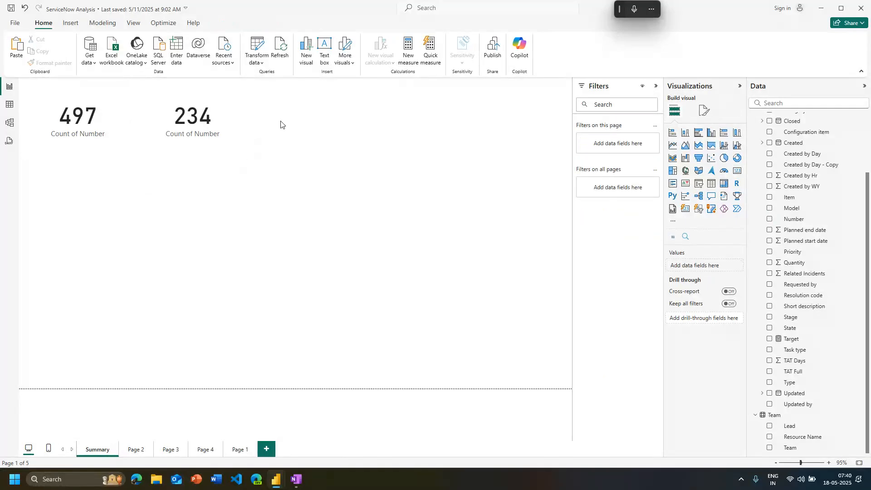
key(ctrl+v)
drag(104, 133, 322, 137)
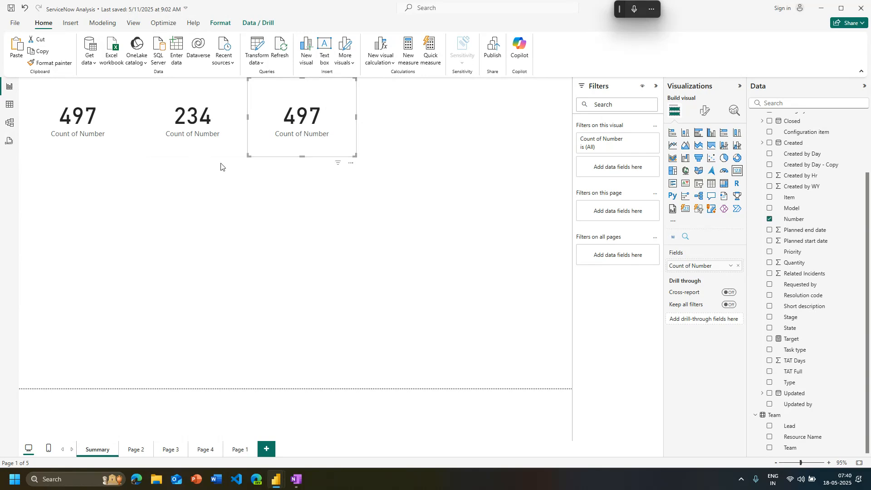
click(183, 153)
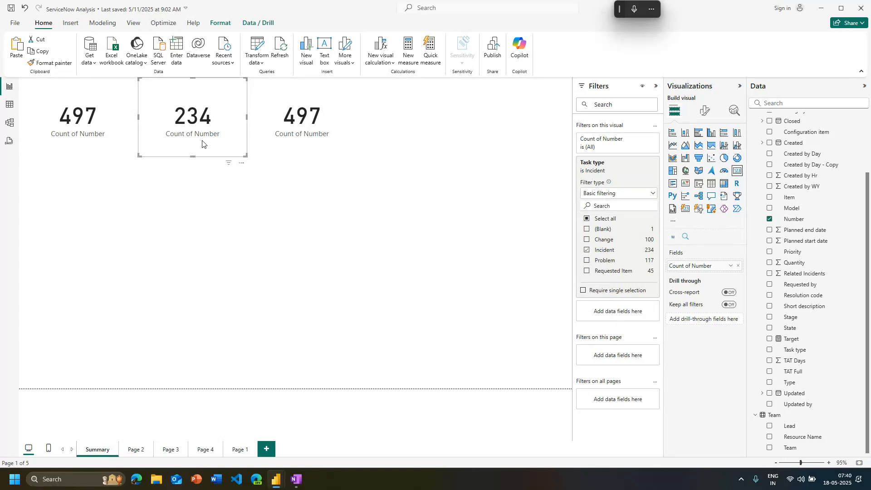
click(271, 153)
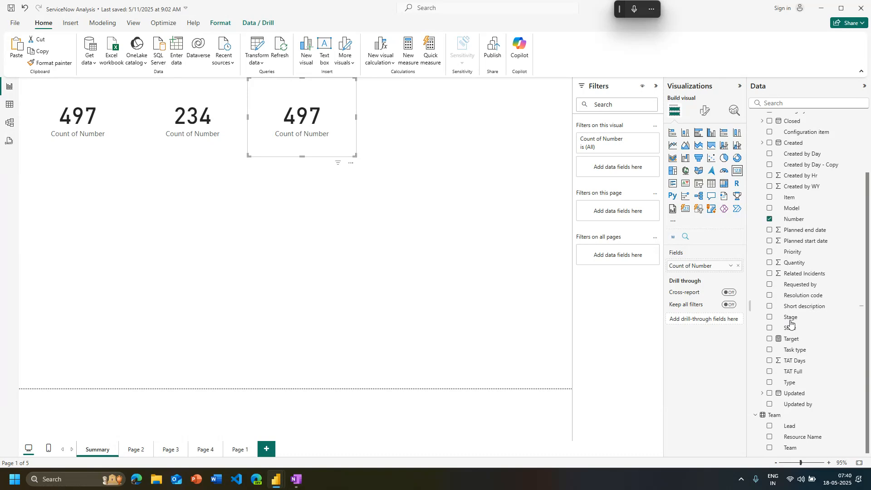
drag(794, 349, 602, 165)
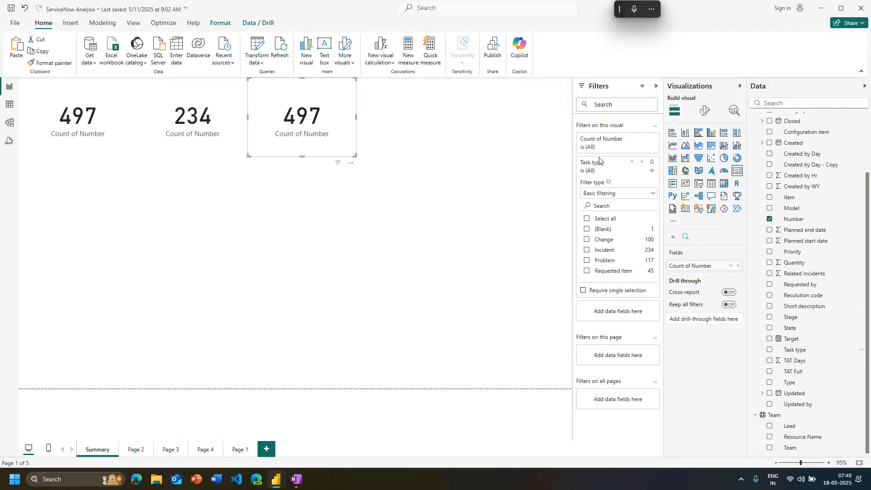
click(587, 261)
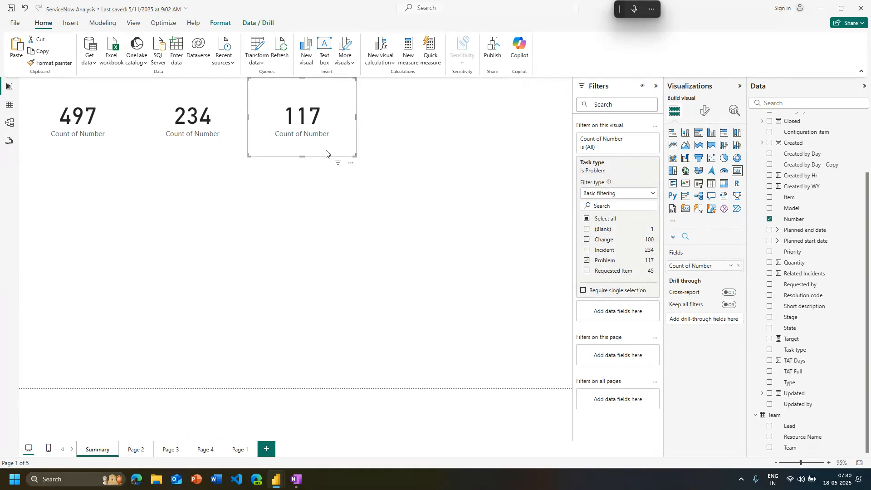
Add a fourth count card beside the Problem card and filter it to only Task type Requested Item
key(ctrl+v)
drag(325, 147, 433, 145)
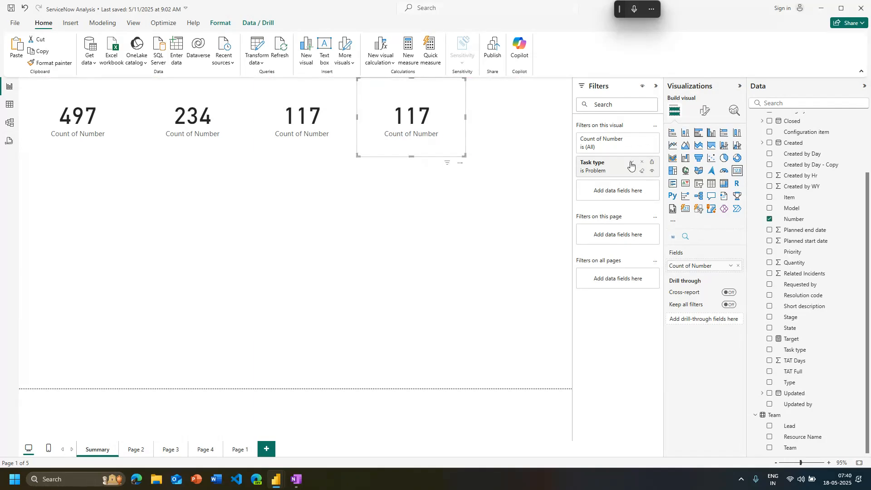
click(631, 166)
click(587, 260)
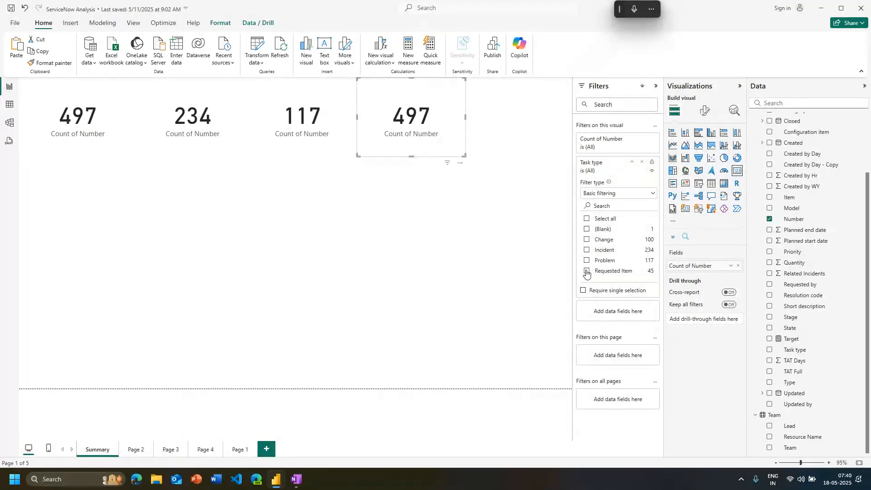
click(587, 271)
click(464, 184)
Duplicate the Requested Item card to the end of the row and change its Task type filter to only Change
click(443, 154)
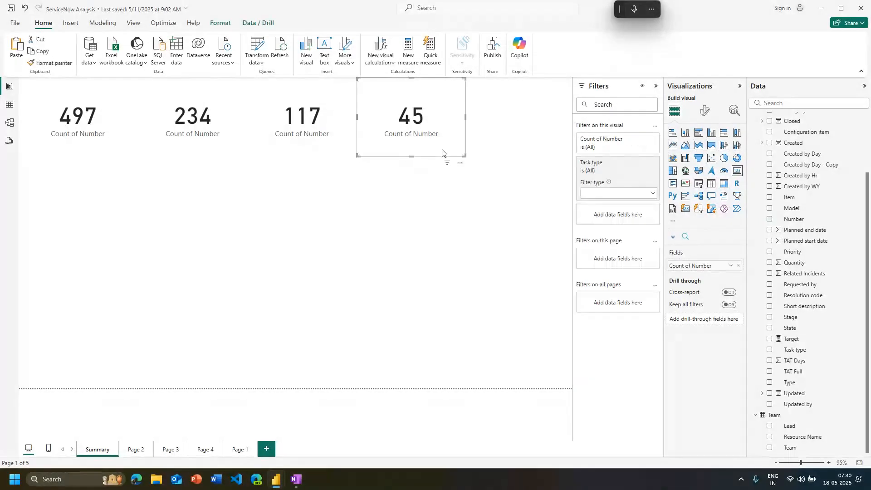
key(ctrl+c)
key(ctrl+v)
drag(438, 175, 565, 154)
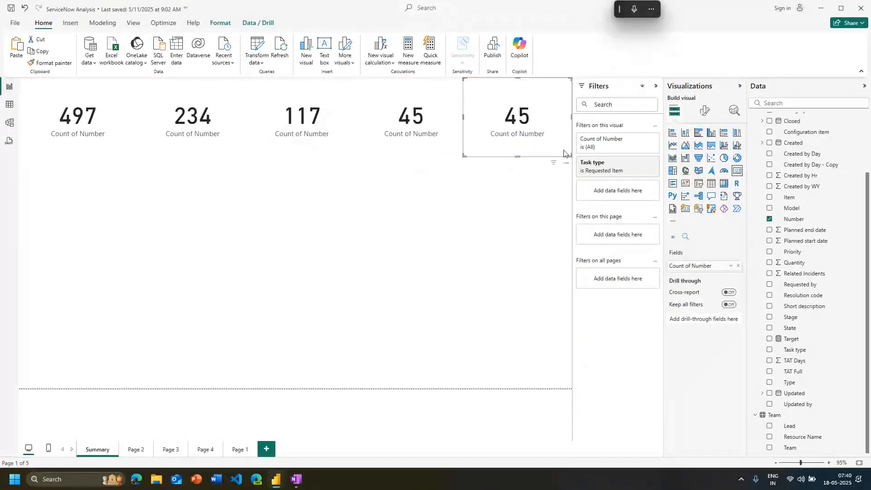
click(631, 163)
click(587, 240)
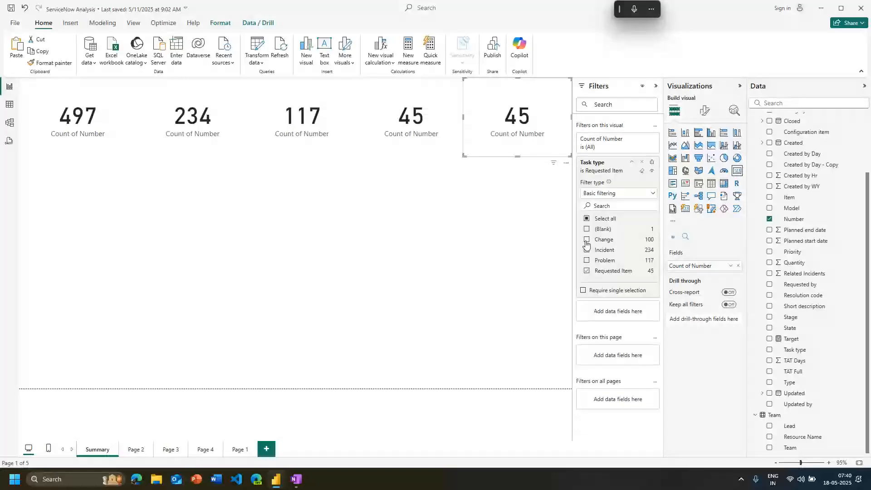
click(587, 271)
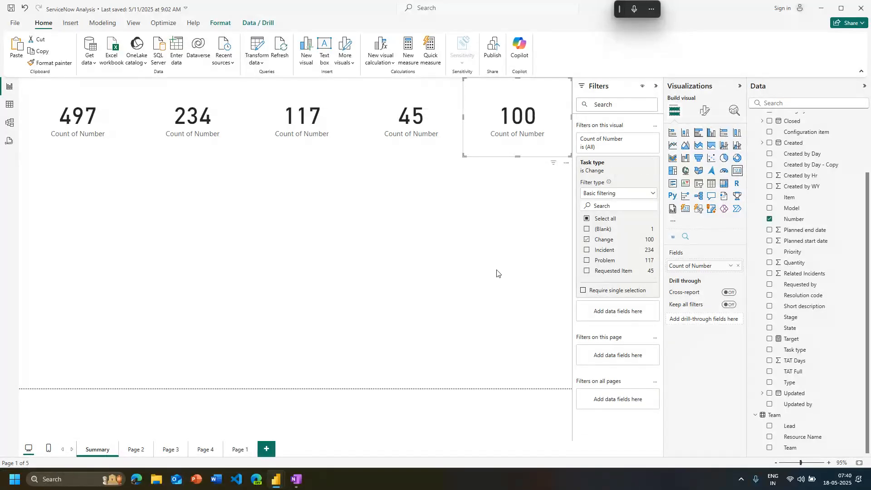
click(478, 255)
Adjust the spacing of the card row by shifting the Incident and Requested Item cards slightly left
click(193, 141)
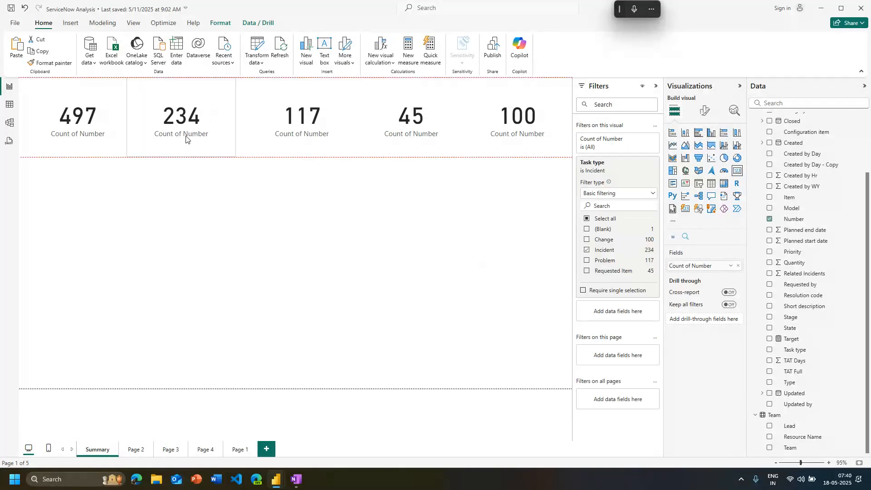
click(252, 140)
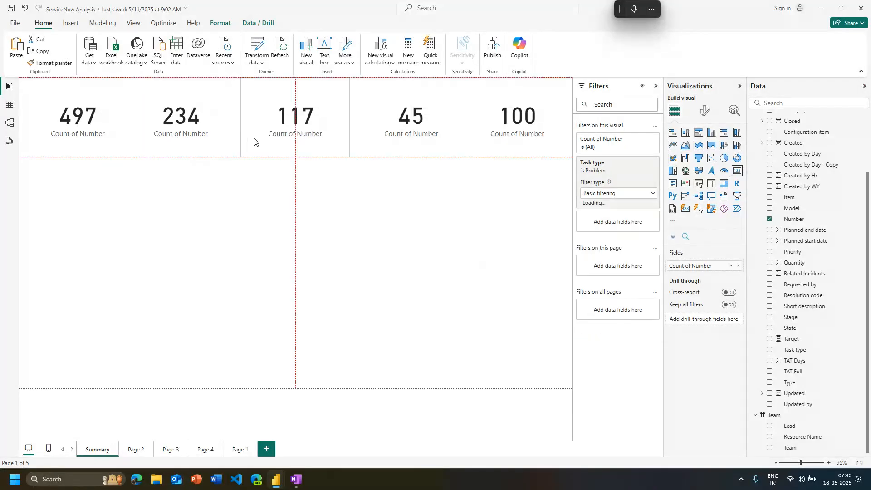
click(369, 142)
click(485, 150)
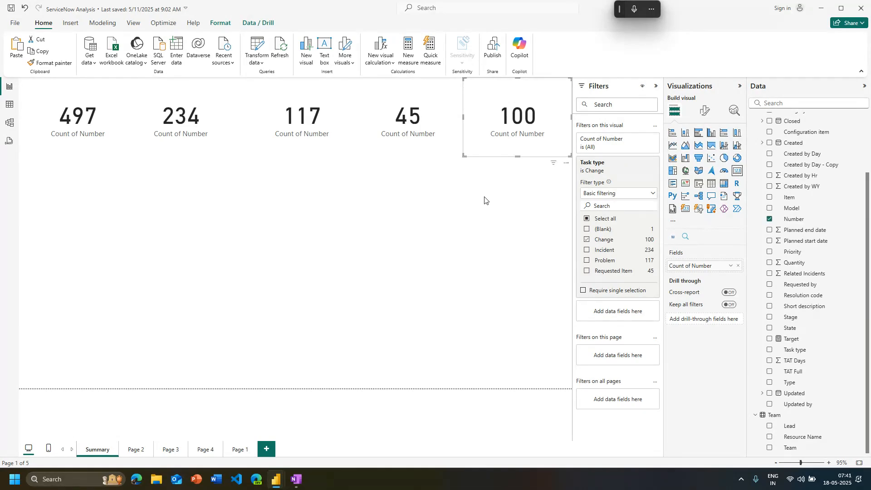
click(485, 200)
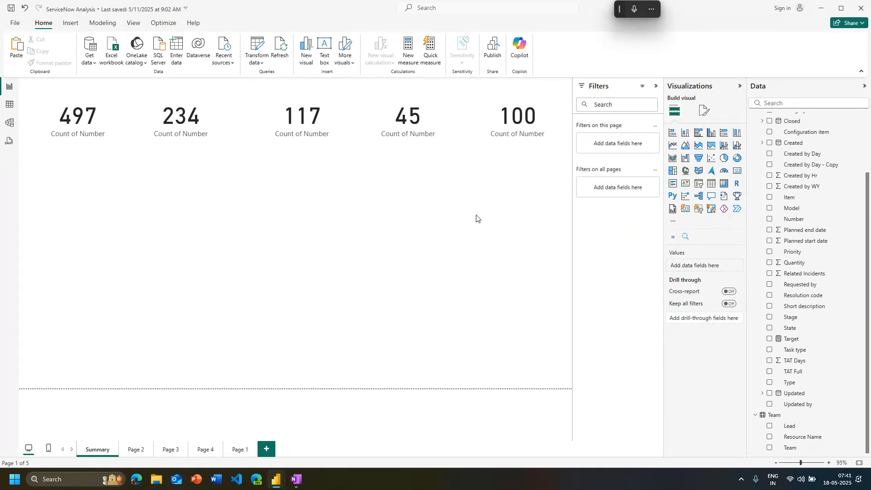
Select all five count cards on the Summary page together
click(91, 146)
ctrl+click(195, 148)
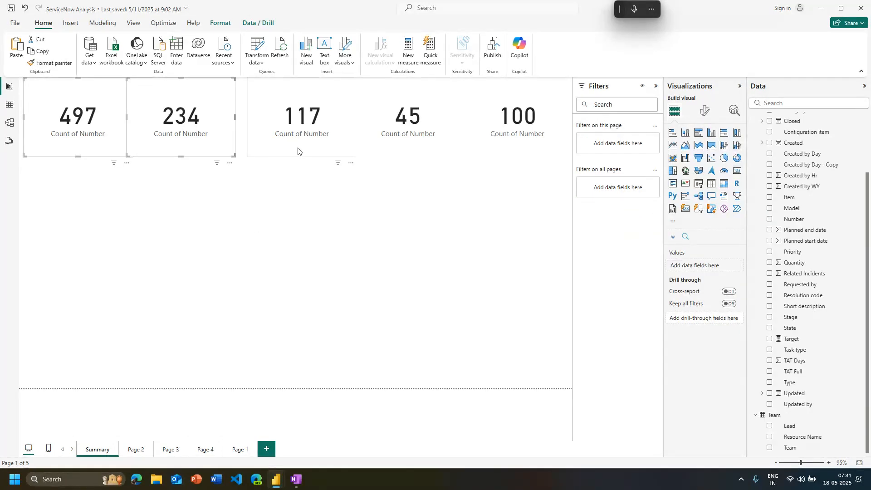
ctrl+click(300, 150)
ctrl+click(382, 138)
ctrl+click(532, 123)
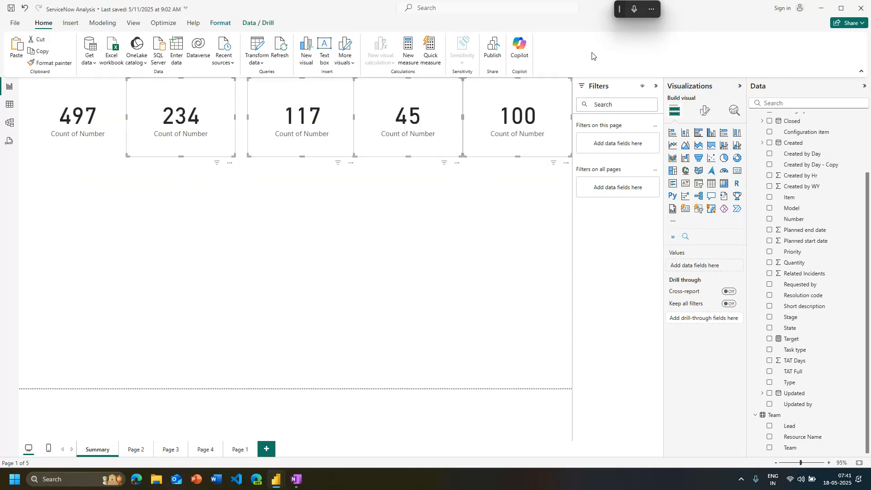
click(65, 224)
drag(65, 221, 539, 68)
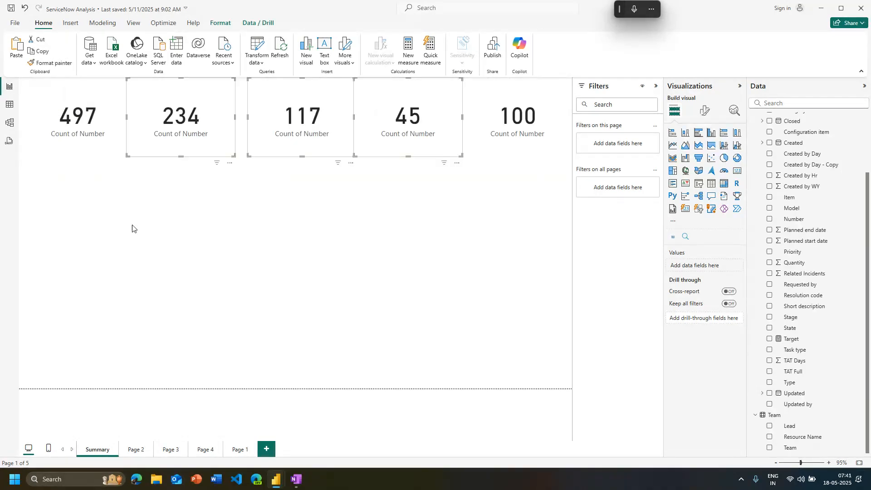
click(132, 225)
drag(19, 210, 522, 78)
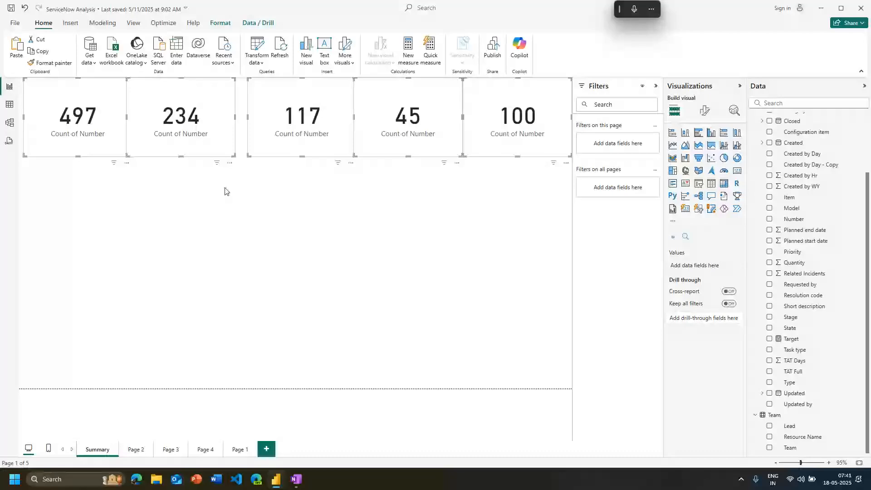
Examine the general and visual format options shared by the selected cards, including size, position, padding and category label
click(705, 113)
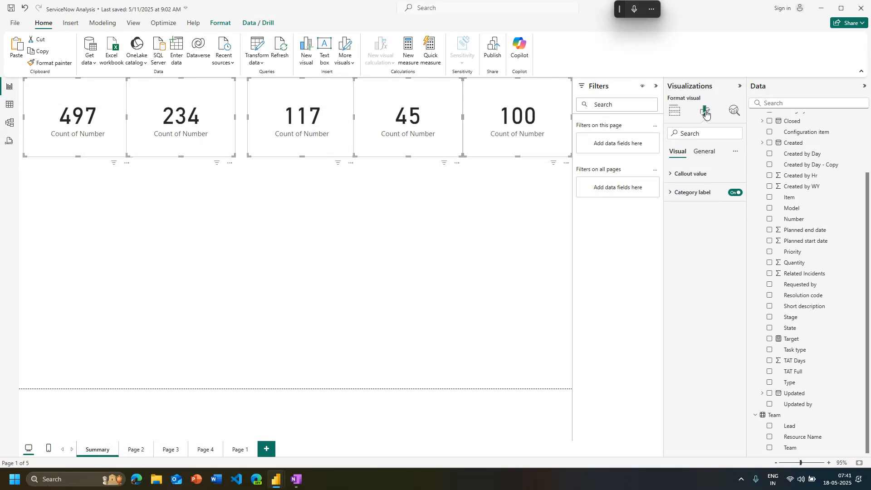
click(704, 152)
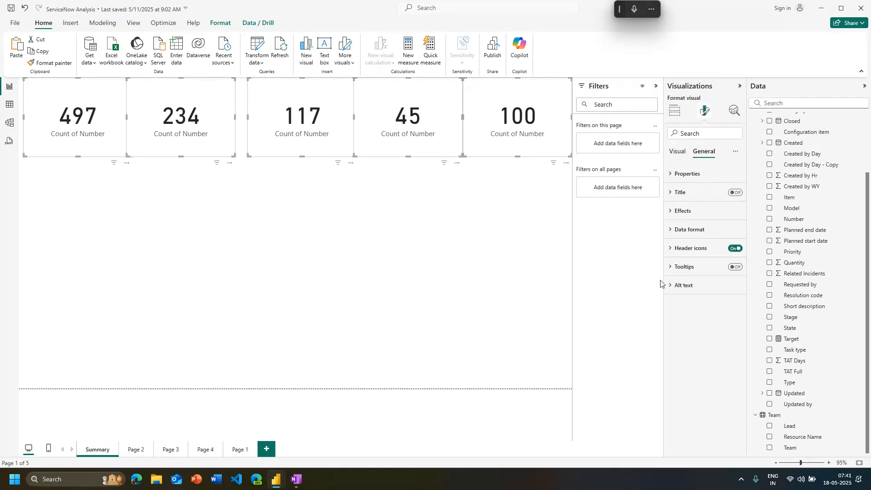
drag(663, 283, 650, 274)
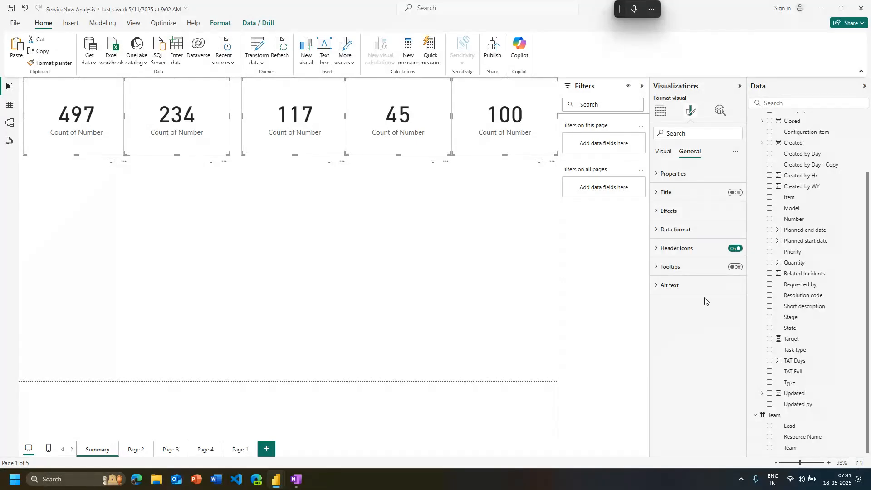
click(663, 153)
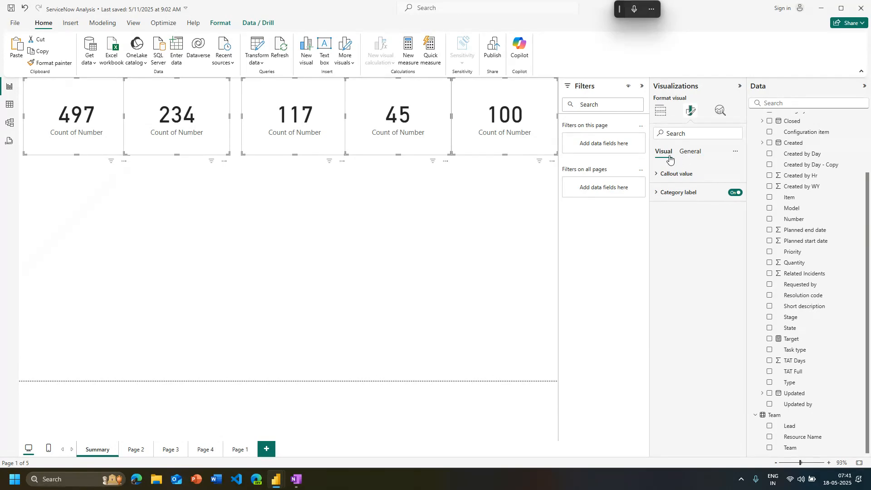
click(694, 154)
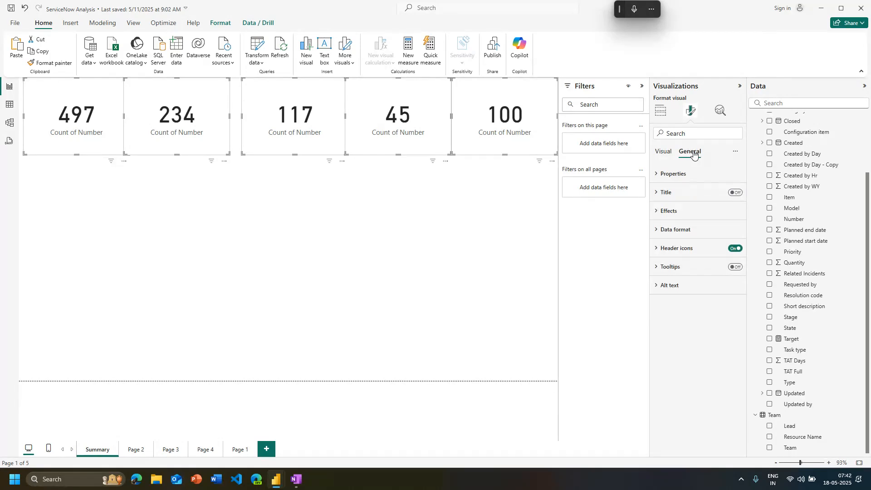
click(687, 249)
click(688, 254)
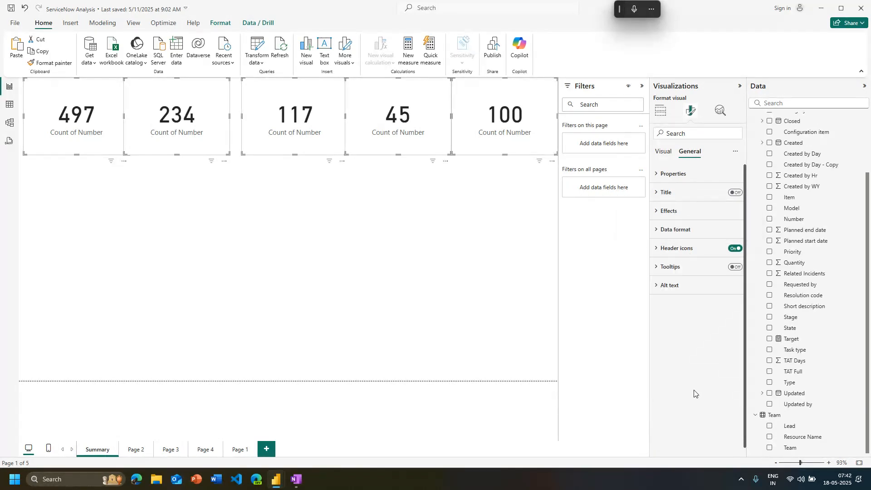
click(680, 180)
click(681, 181)
click(680, 181)
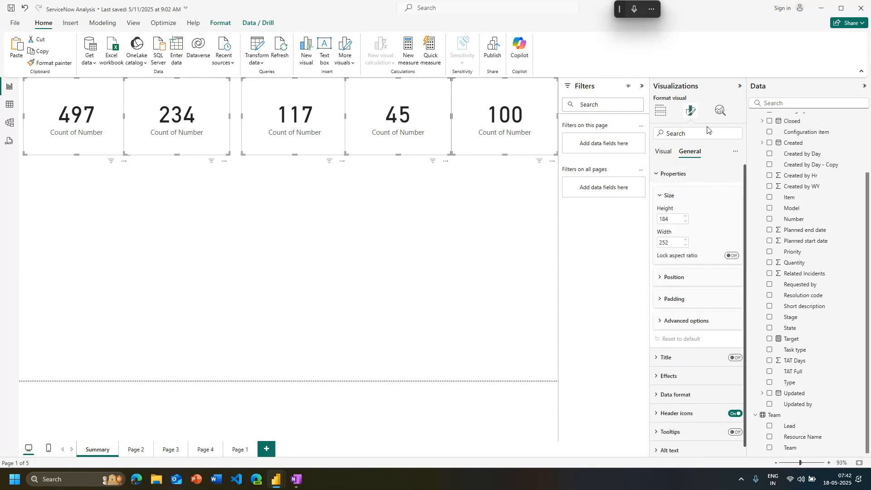
click(681, 299)
click(681, 300)
click(678, 278)
click(678, 277)
click(663, 151)
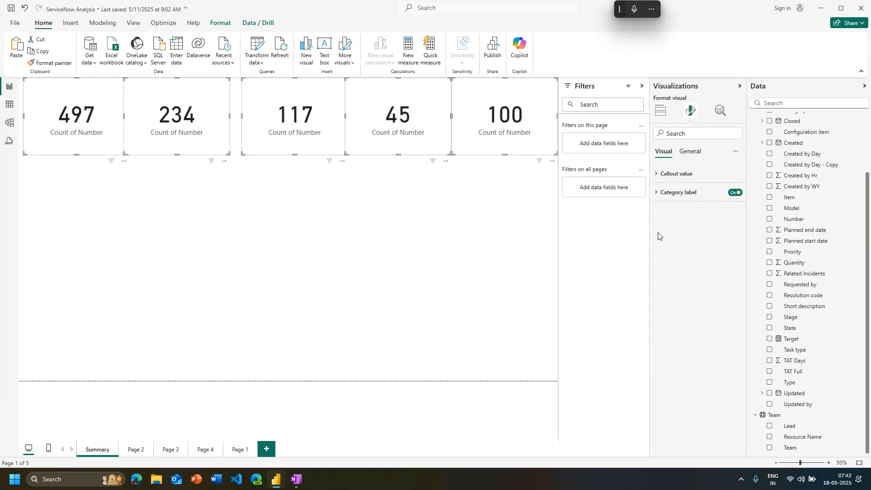
click(678, 195)
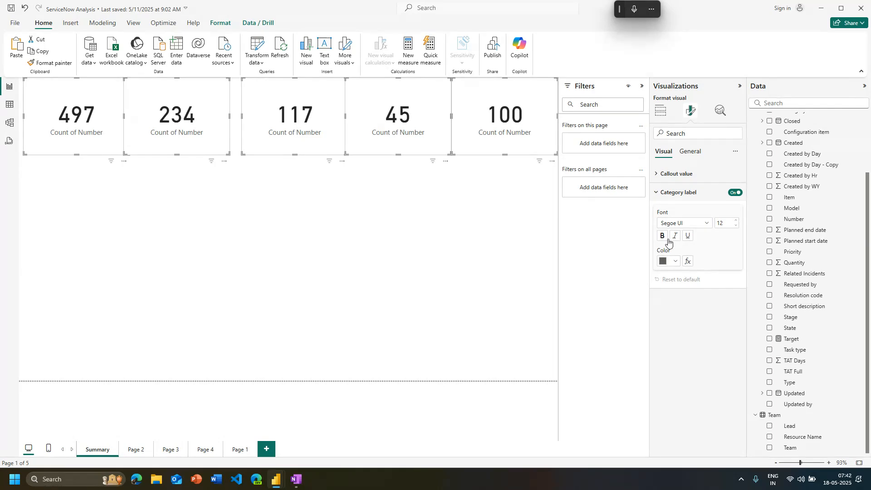
click(661, 110)
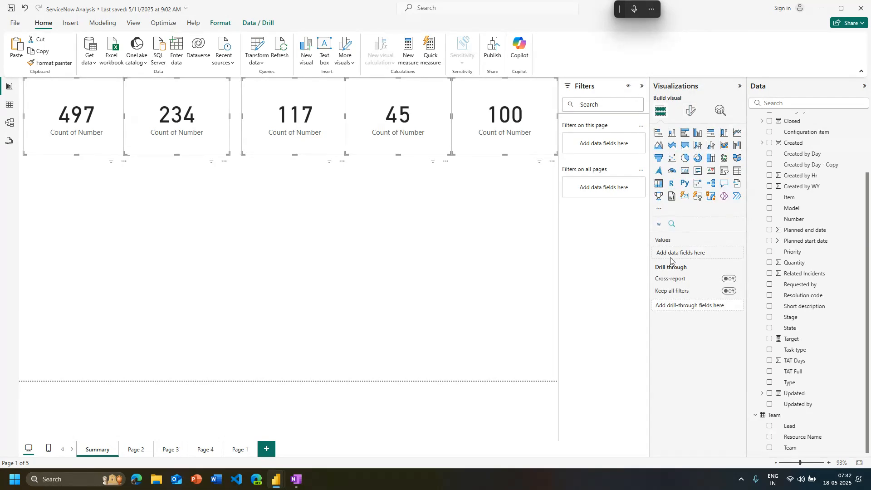
Select all five count cards again and set their category label color to the orange theme color
click(490, 151)
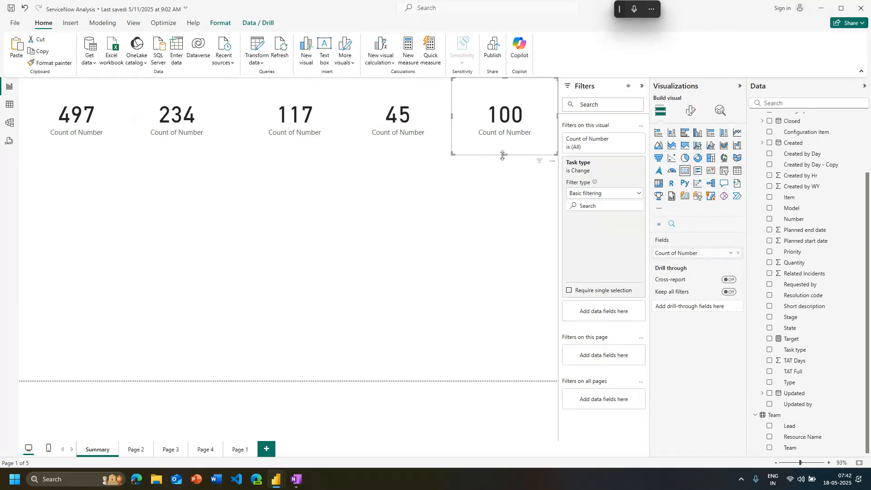
click(329, 217)
key(ctrl+a)
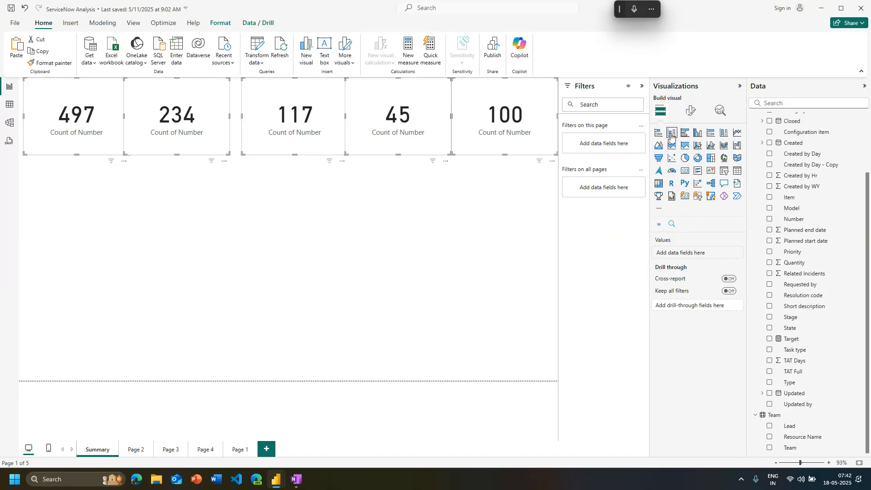
click(689, 114)
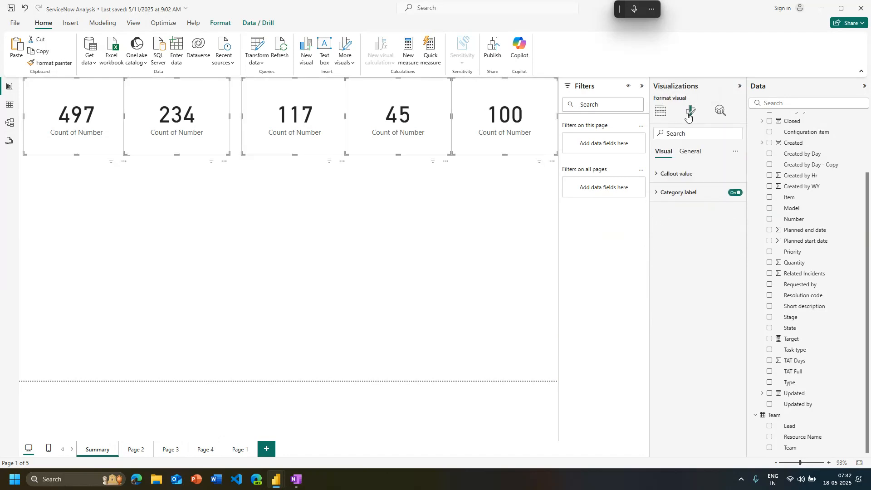
click(676, 195)
click(677, 262)
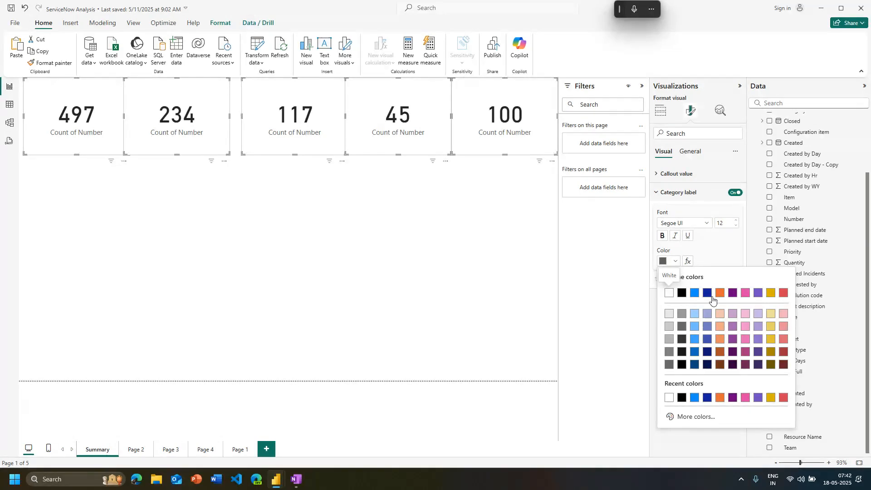
click(719, 296)
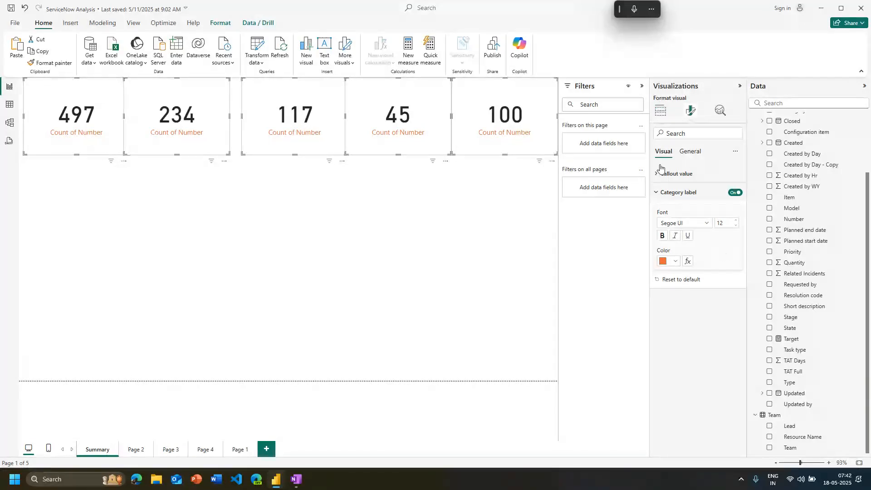
Turn on the title for all five selected cards
click(688, 157)
click(684, 173)
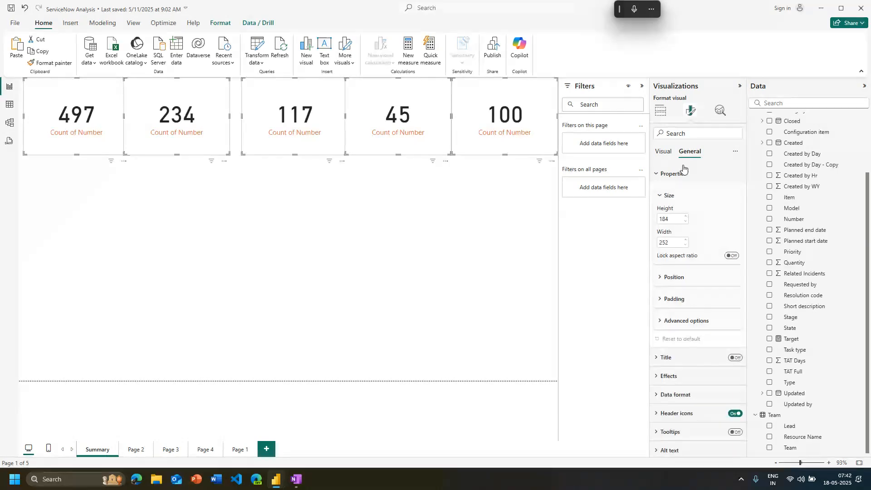
click(685, 172)
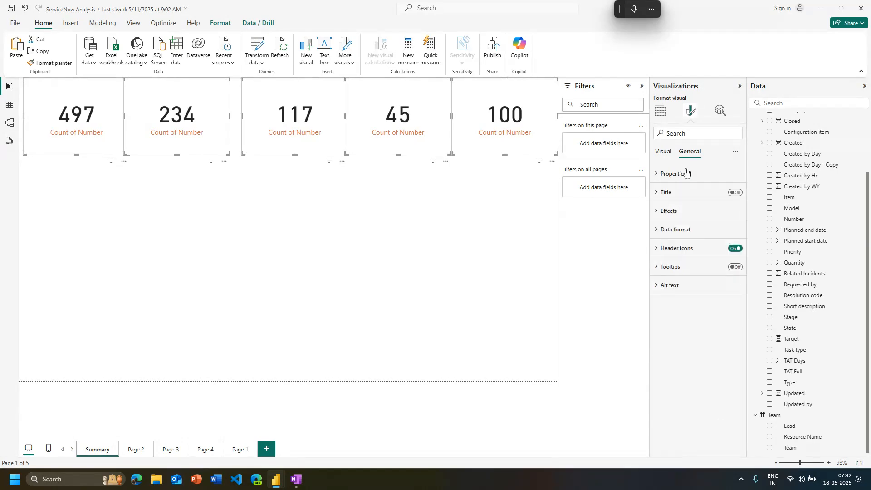
click(736, 193)
click(684, 193)
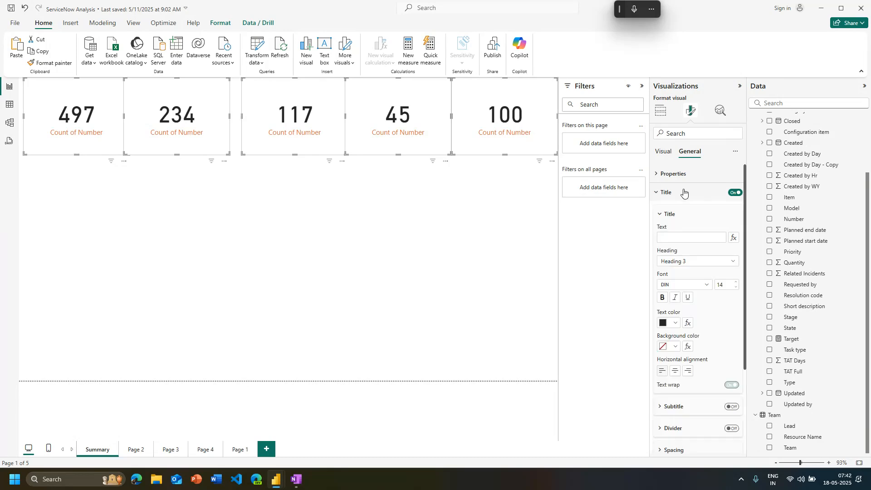
click(356, 297)
Give the unfiltered count card the title text "Total # of tickets"
click(86, 150)
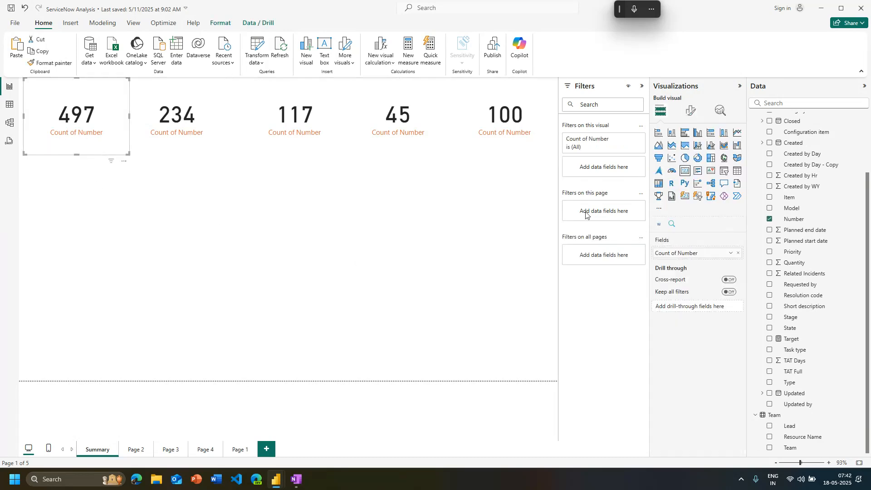
click(690, 111)
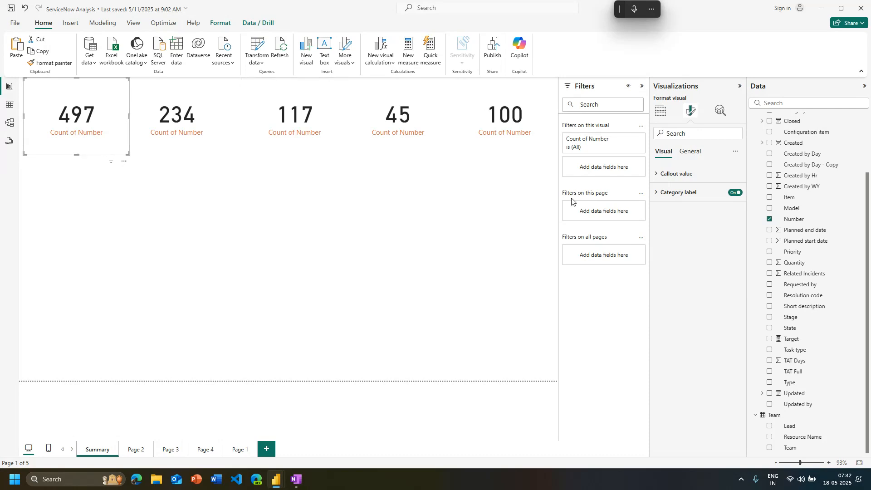
click(693, 153)
click(693, 192)
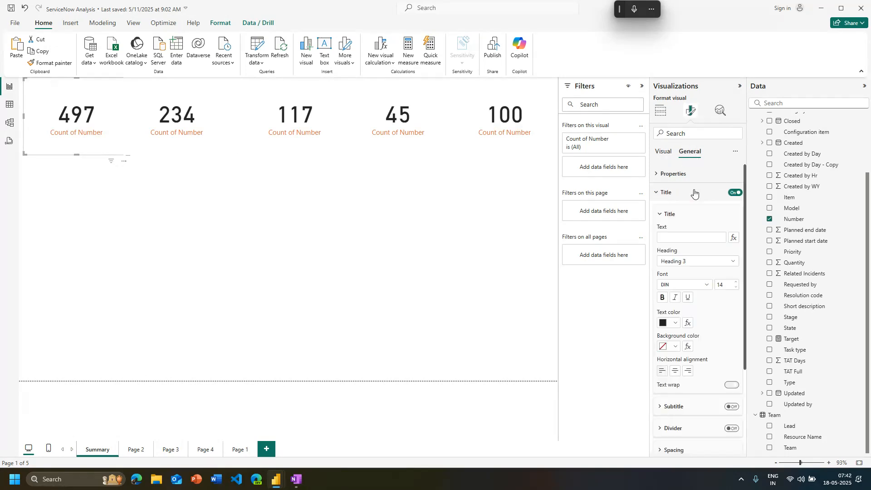
click(680, 235)
text(#)
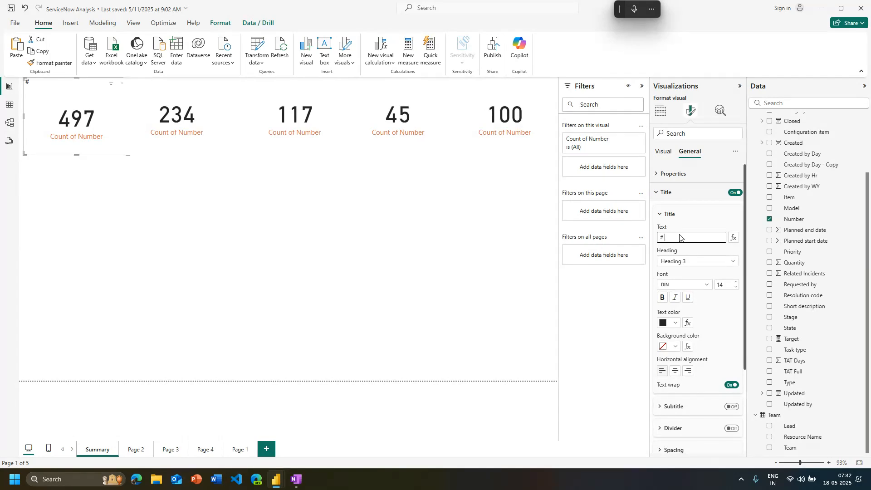
text( of tickets)
key(Home)
text(Total)
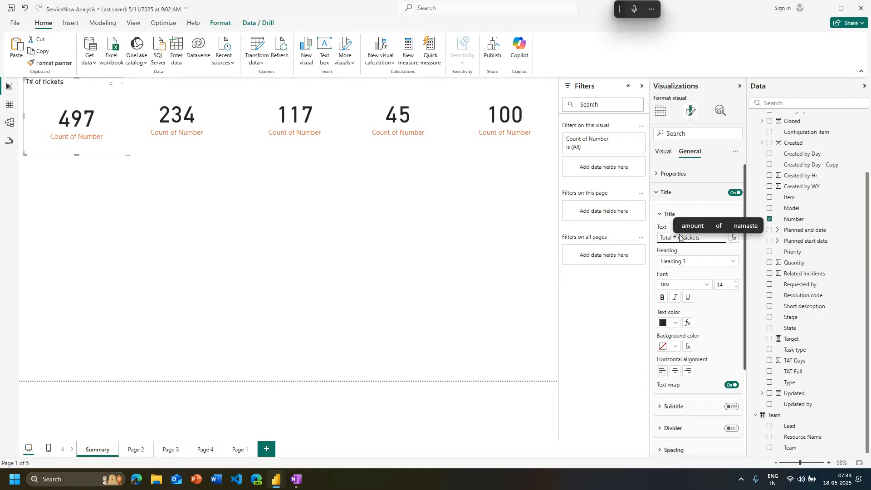
click(171, 220)
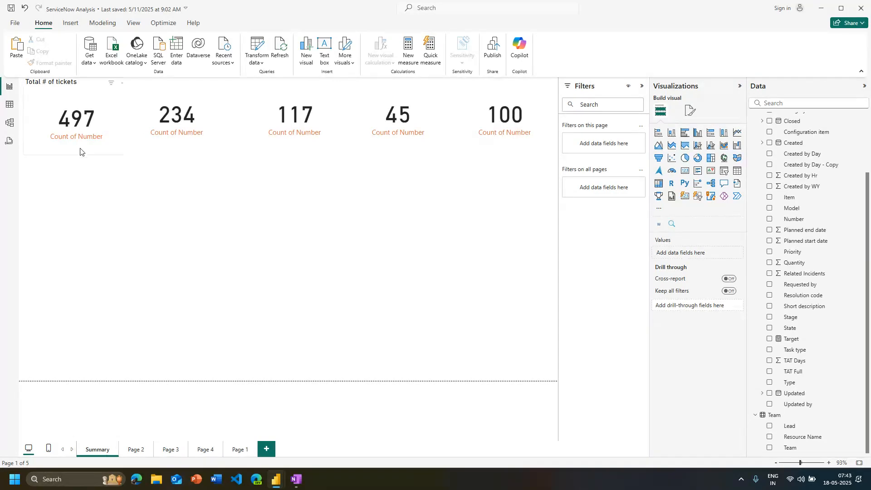
Move the total tickets card slightly down and to the page's left edge
click(80, 175)
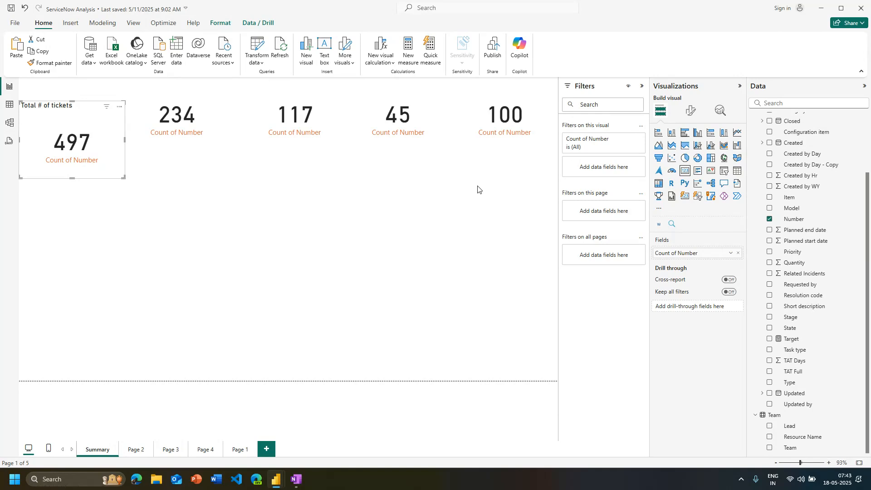
click(152, 204)
Center the title of the total tickets card horizontally and set its text color to the red theme color
click(103, 170)
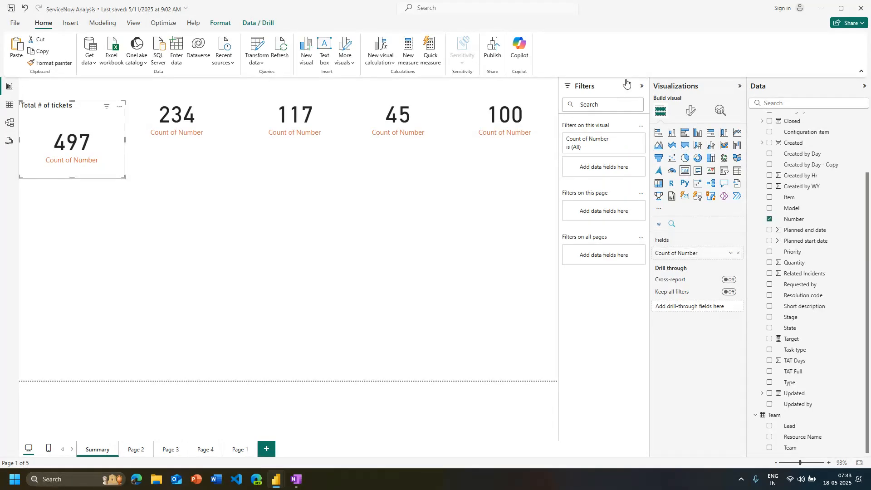
click(691, 110)
click(696, 154)
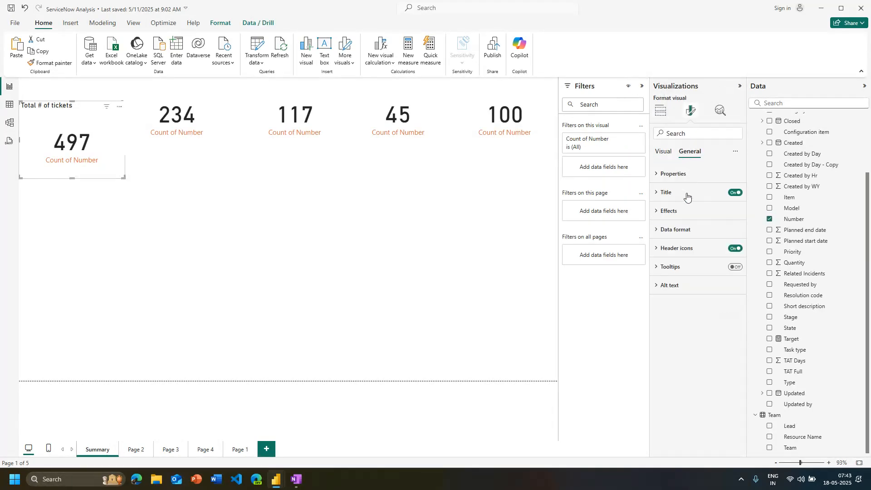
click(687, 194)
click(675, 370)
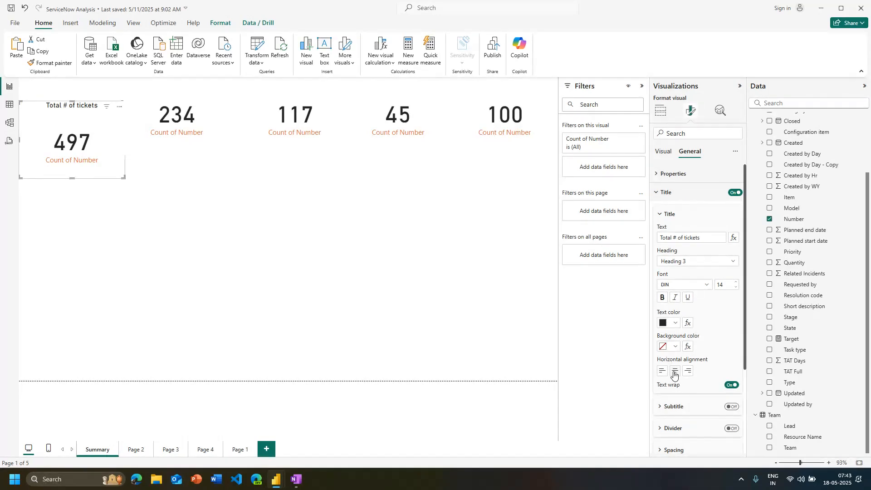
click(676, 323)
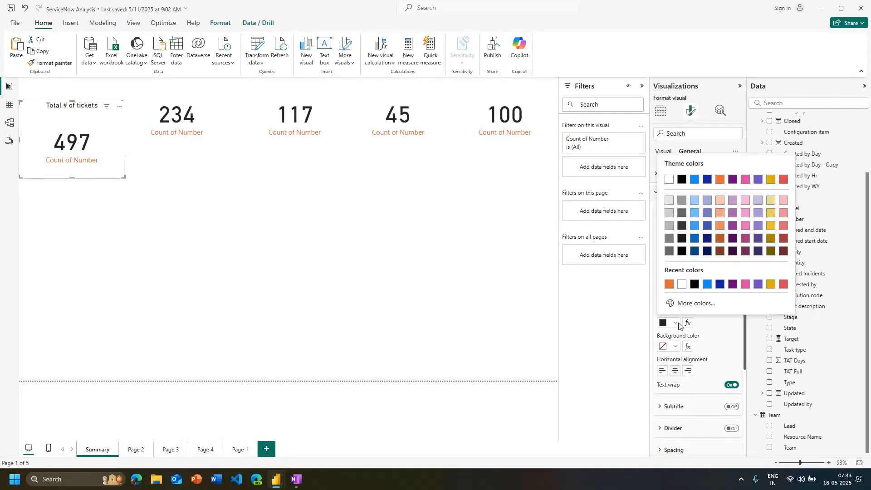
click(784, 179)
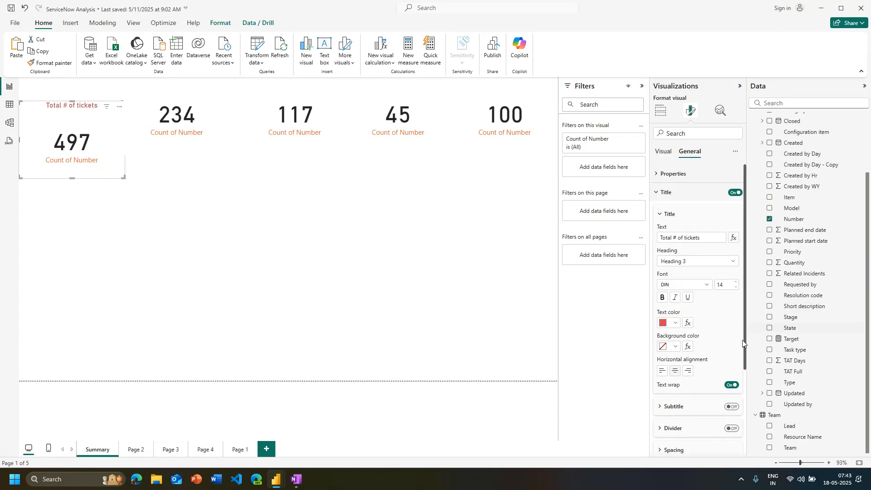
click(711, 290)
scroll(722, 309, down, 5)
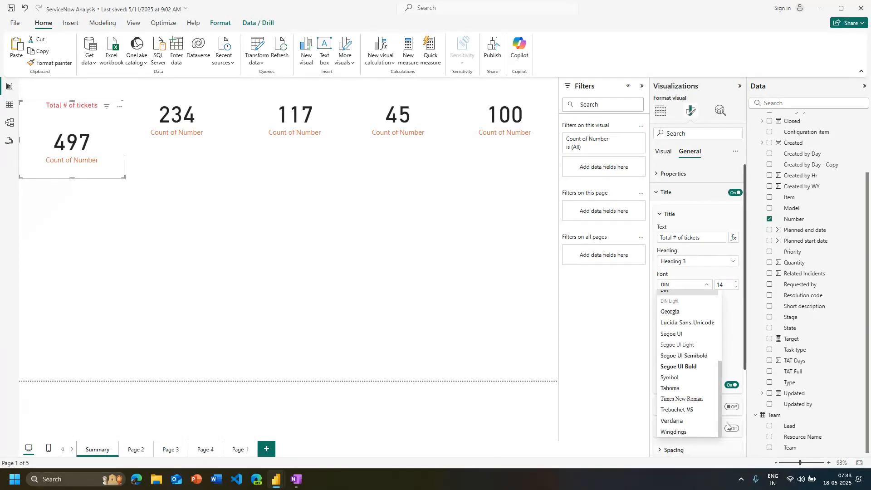
scroll(722, 305, up, 5)
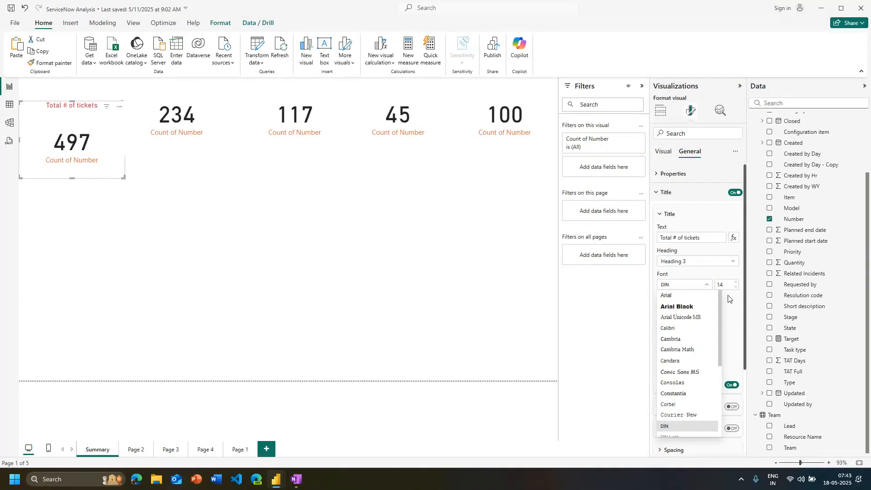
click(728, 293)
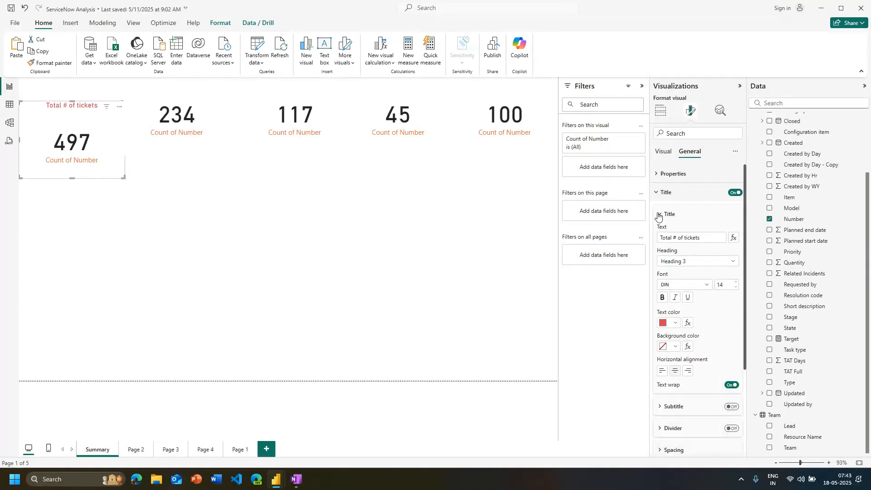
Turn off the title of the total tickets card and move the card back up to the page's upper edge
click(734, 239)
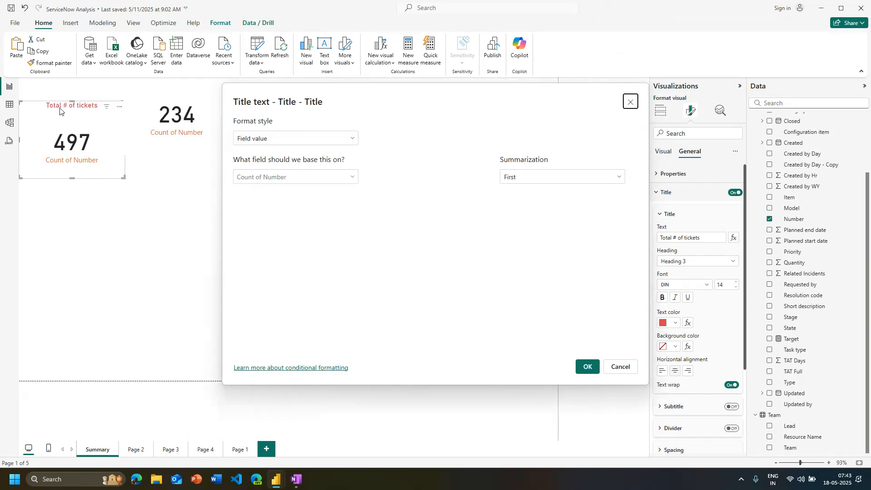
click(631, 102)
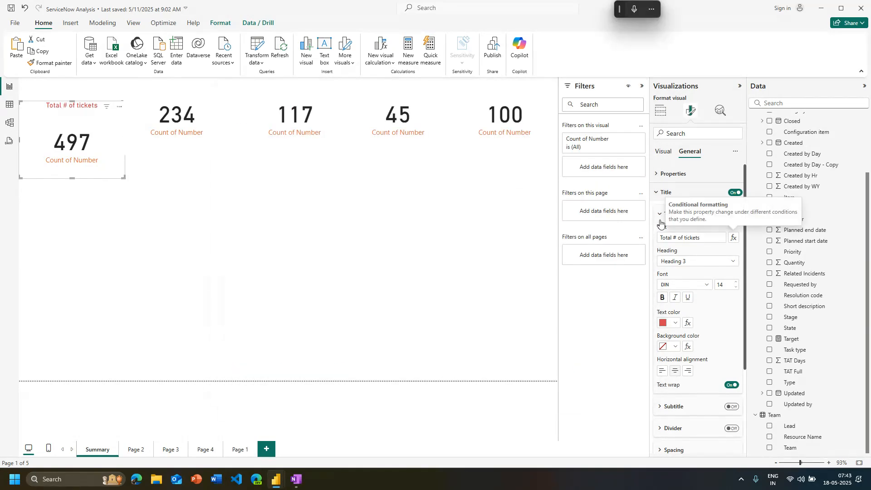
click(660, 216)
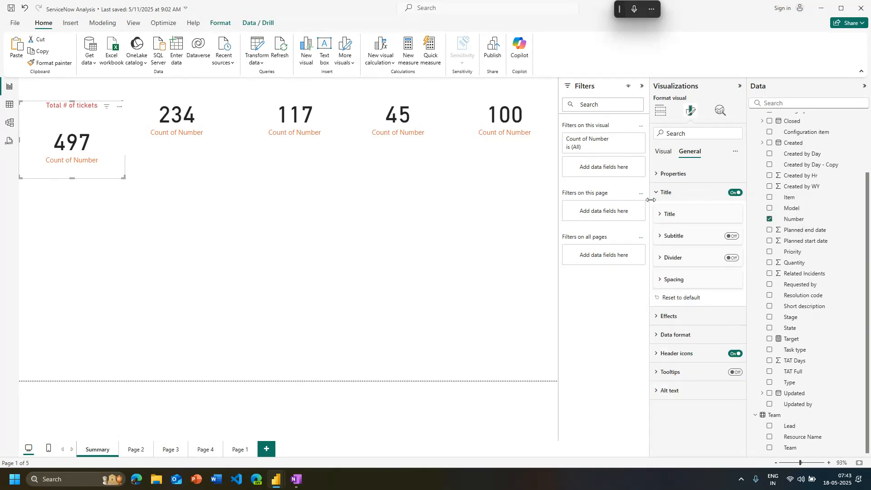
click(734, 193)
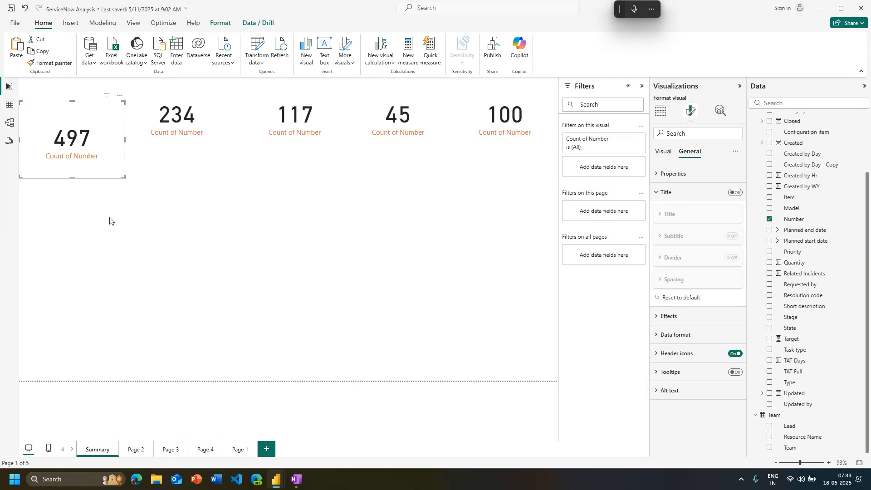
drag(80, 171, 82, 152)
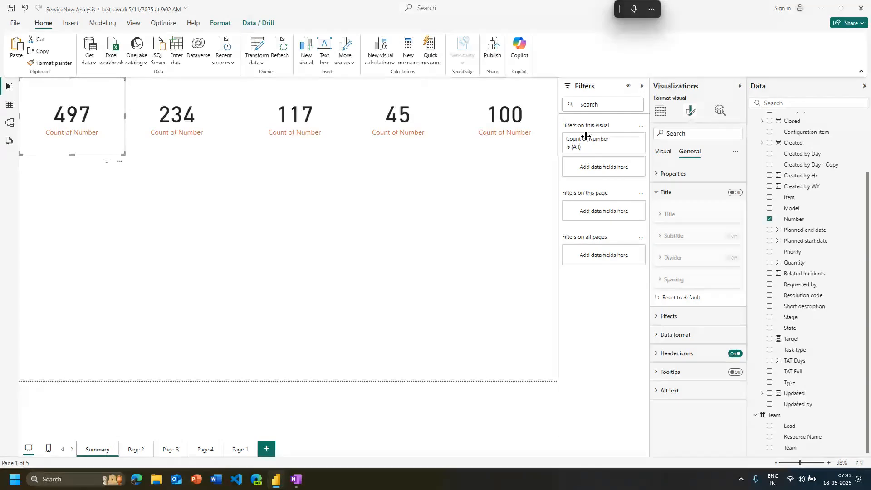
Rename the count field shown on the total tickets card as "Total # of Tickets"
click(65, 137)
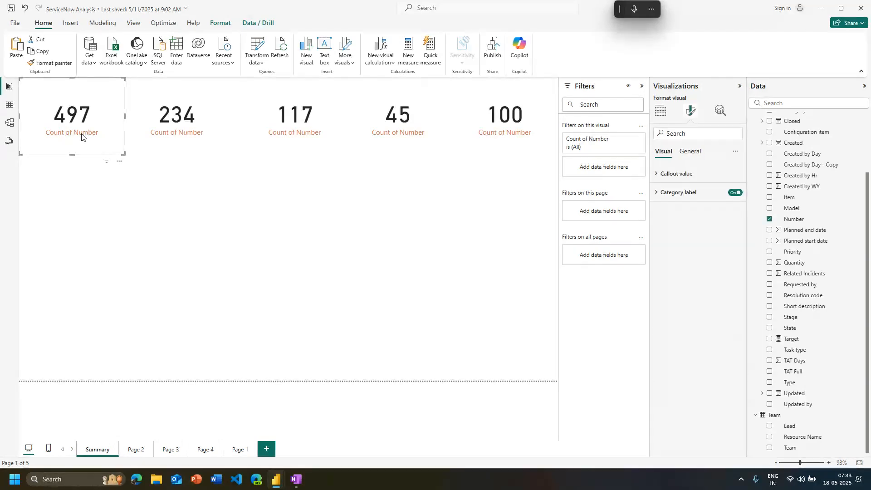
click(661, 115)
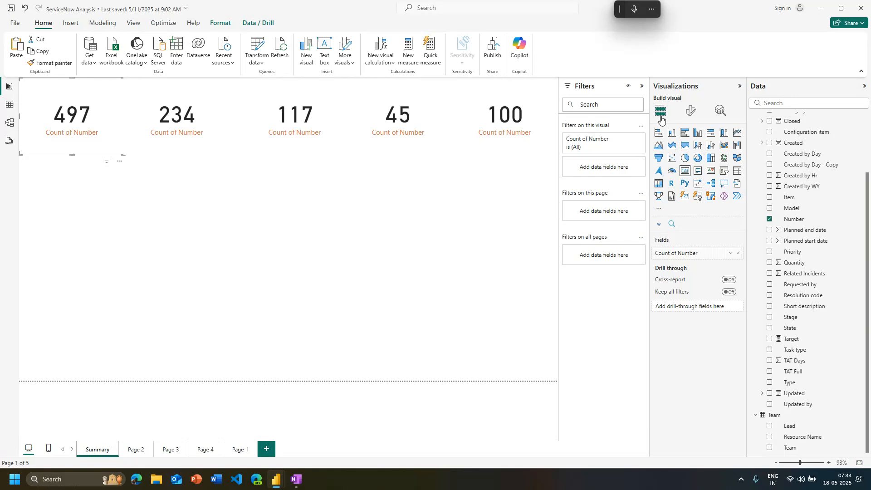
double_click(684, 253)
text(Total #)
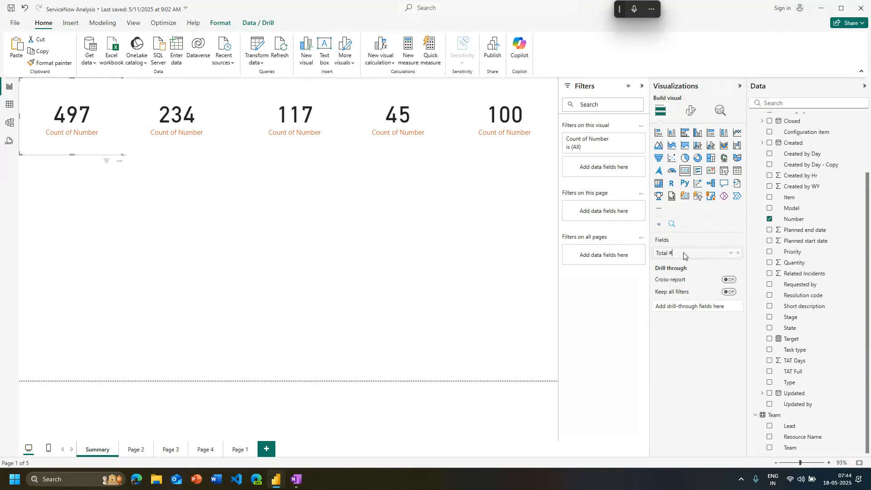
text( of Tickets)
key(Return)
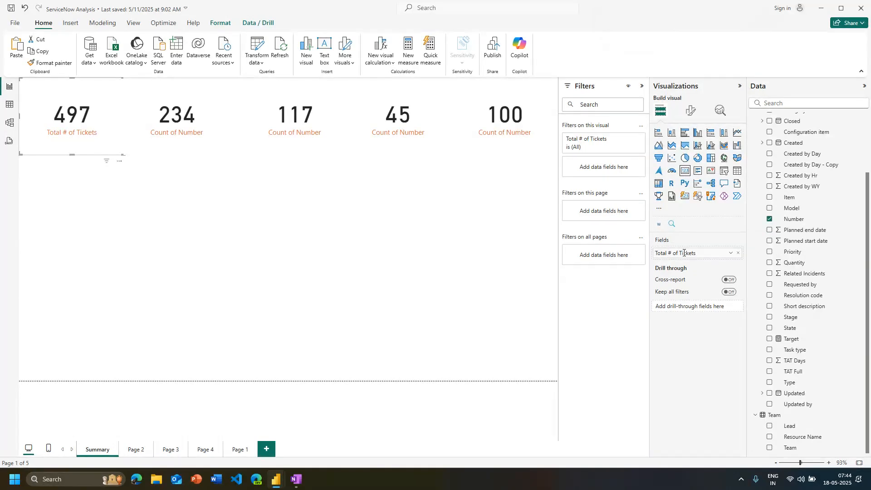
click(192, 261)
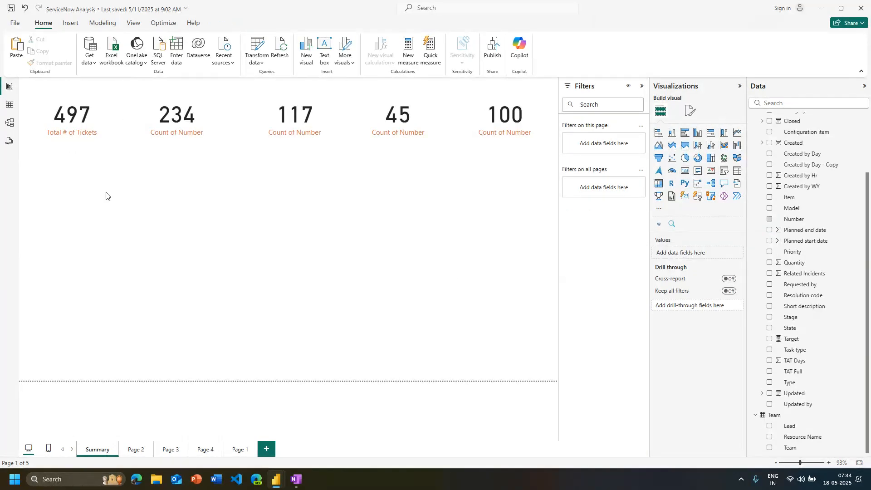
click(104, 132)
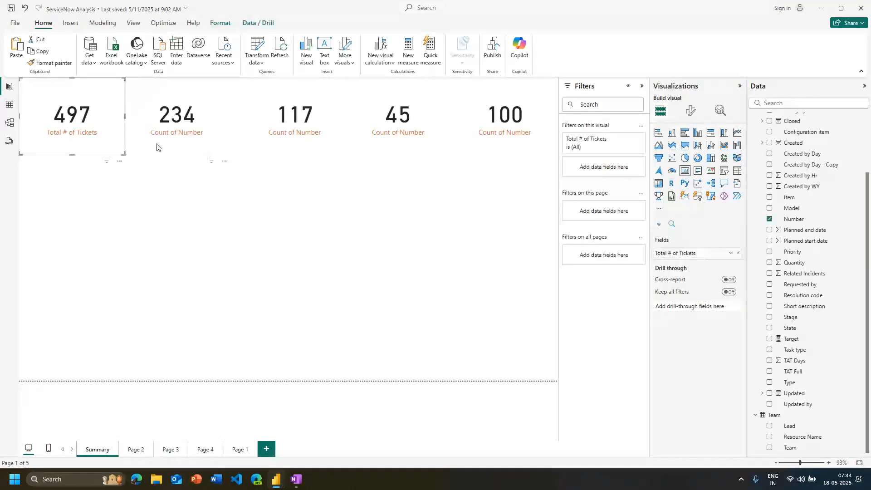
Rename the count field on the card filtered to Incident as "Count of INC Tickets"
click(157, 147)
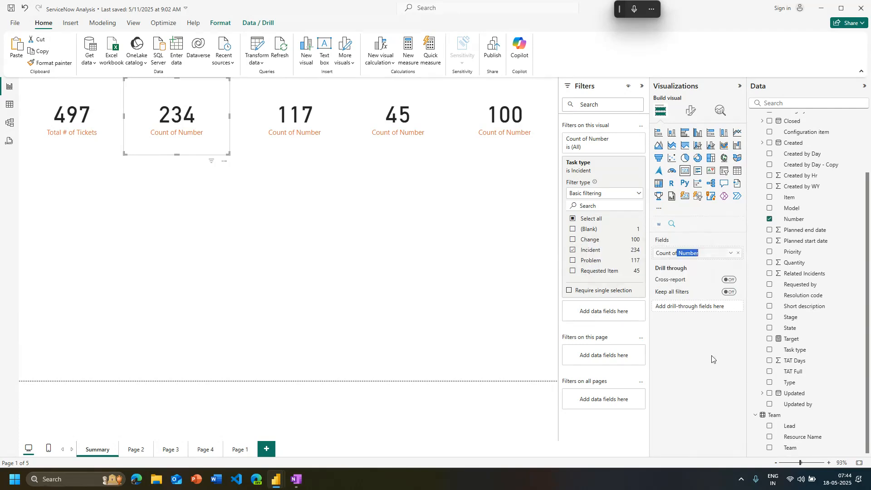
click(179, 304)
click(169, 119)
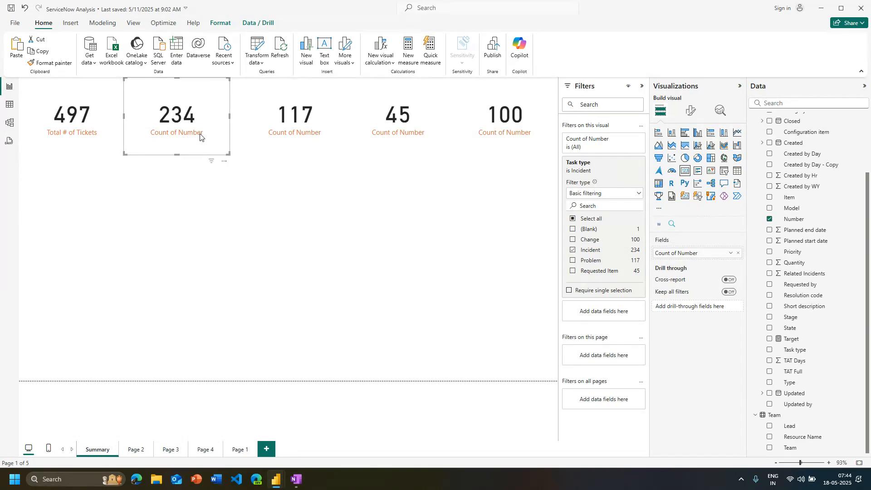
key(super+h)
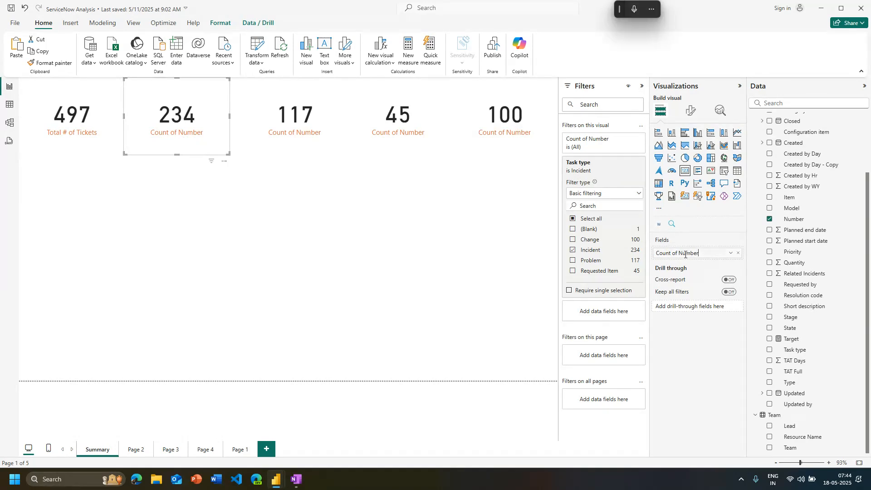
double_click(686, 253)
key(Left)
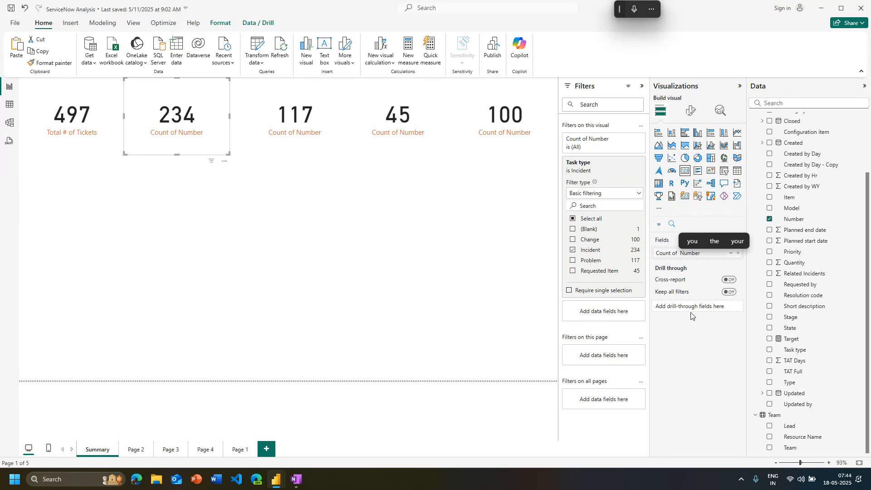
text(INC)
key(ctrl+Delete)
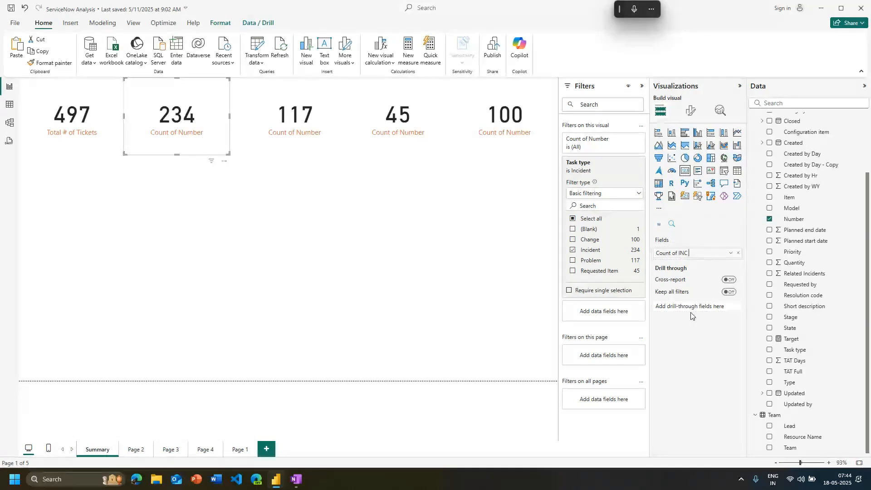
text(Tickets)
key(Return)
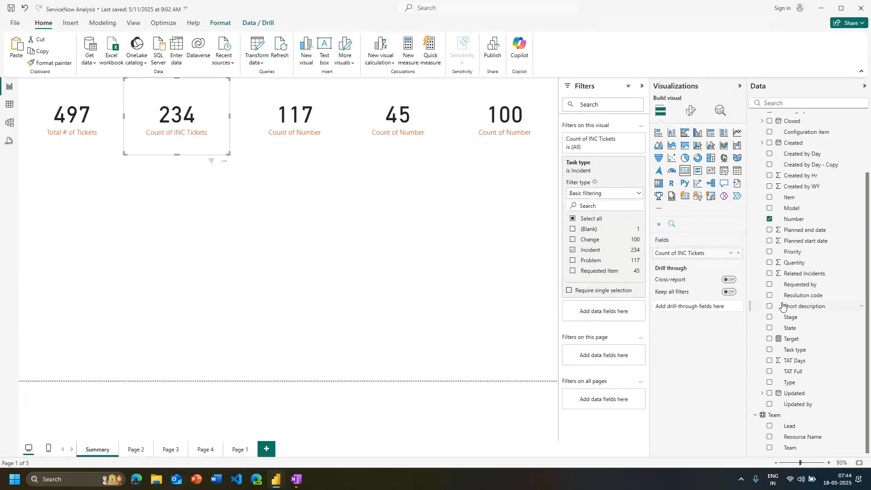
Rename the Number column of the All Tickets table as "Tickets"
click(318, 121)
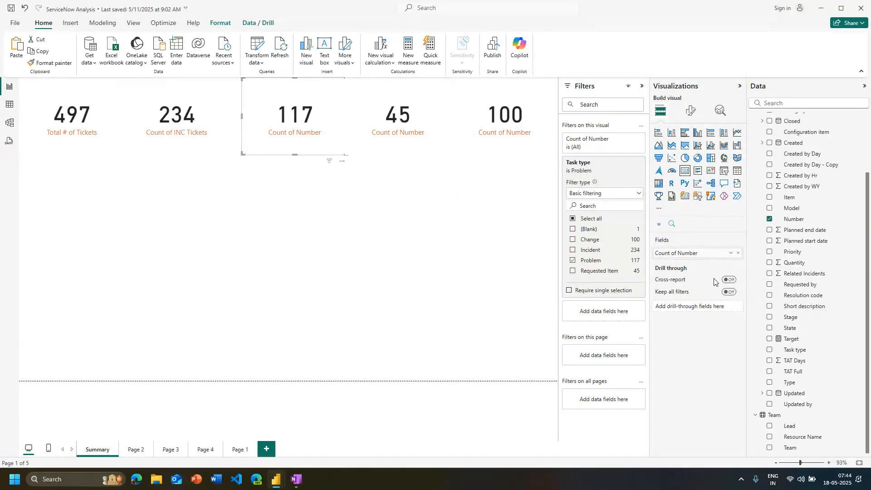
double_click(795, 220)
text(Ticke)
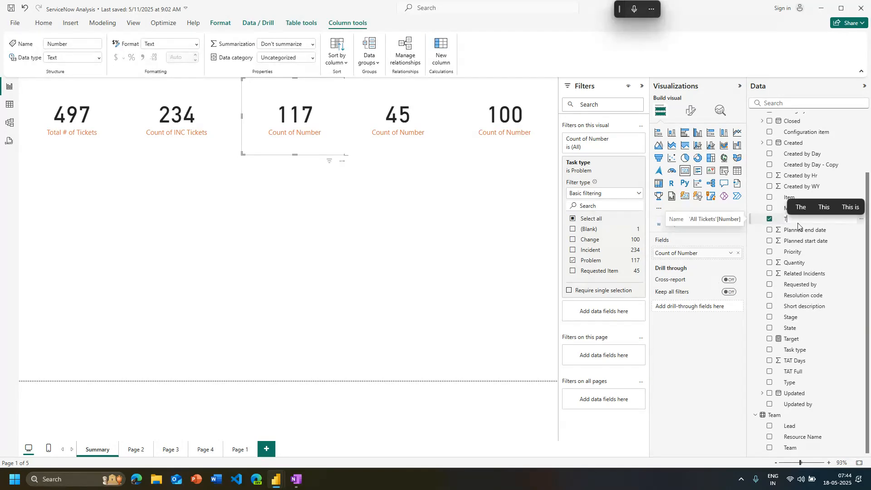
text(ts)
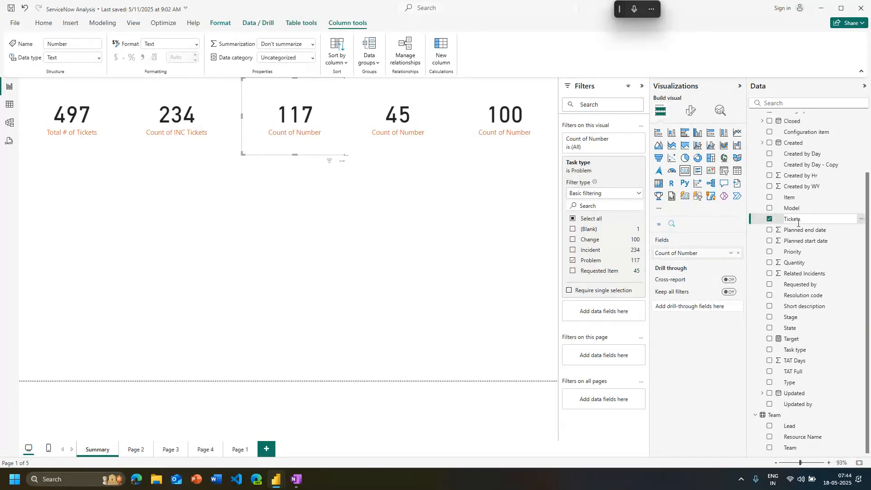
key(Return)
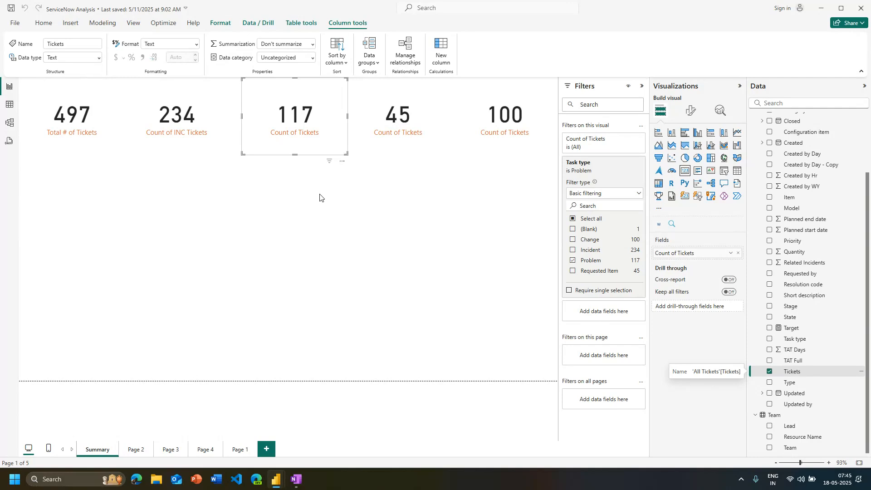
click(244, 311)
Rename the count field on the card filtered to Problem as "Count of Problem Tickets"
click(297, 143)
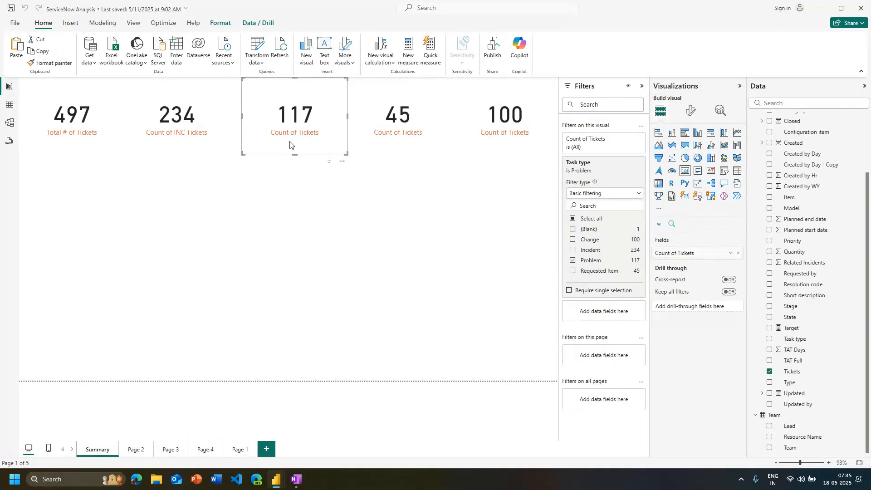
double_click(689, 257)
click(679, 254)
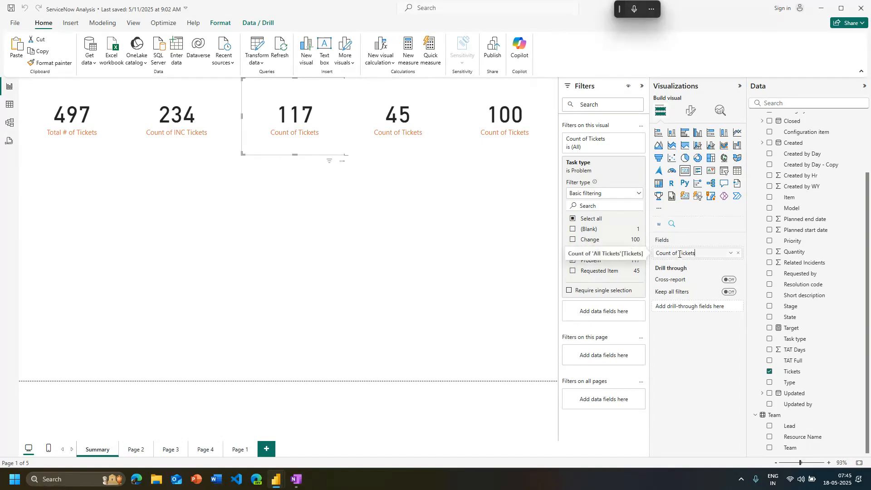
text(Problem)
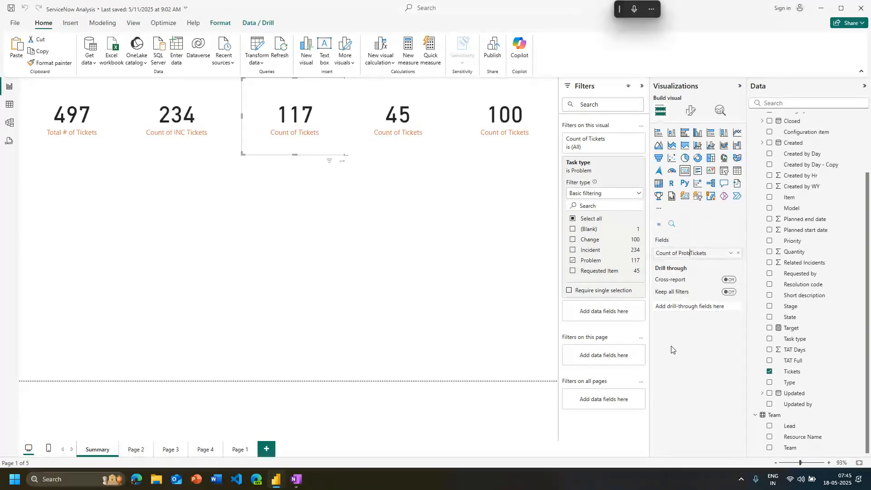
key(Return)
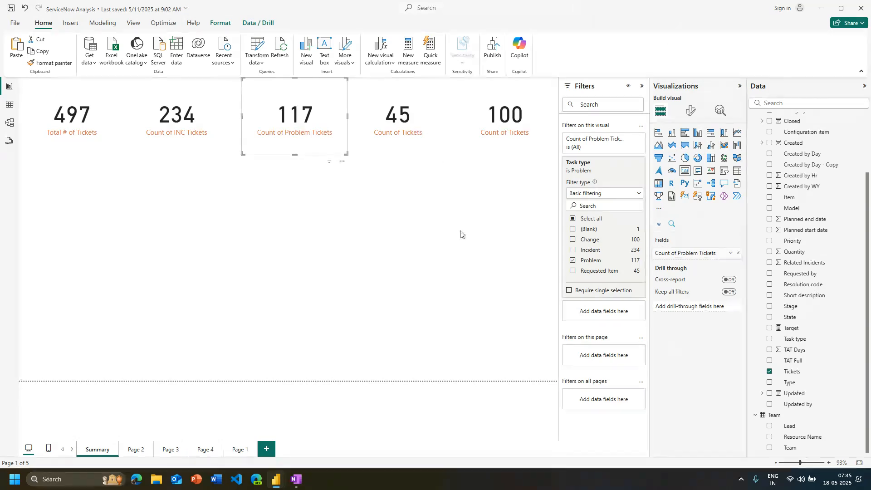
Rename the count field on the card filtered to Requested Item as "Count of SR Tickets"
click(387, 81)
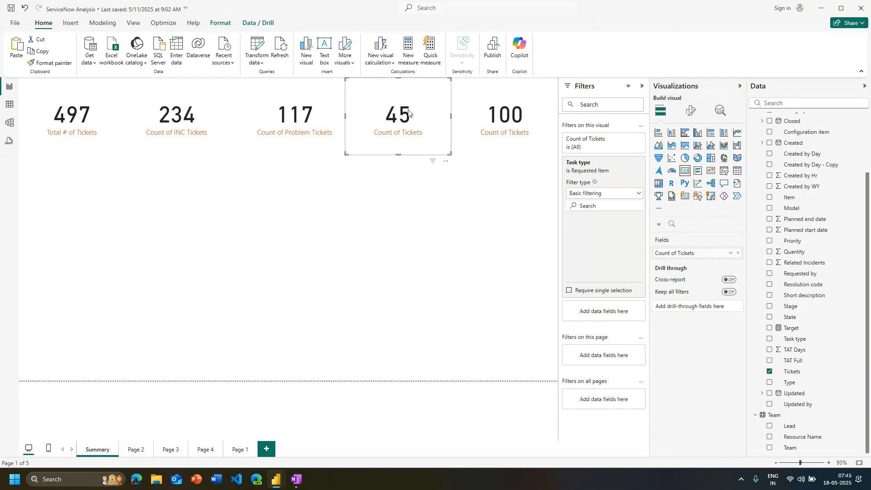
double_click(680, 254)
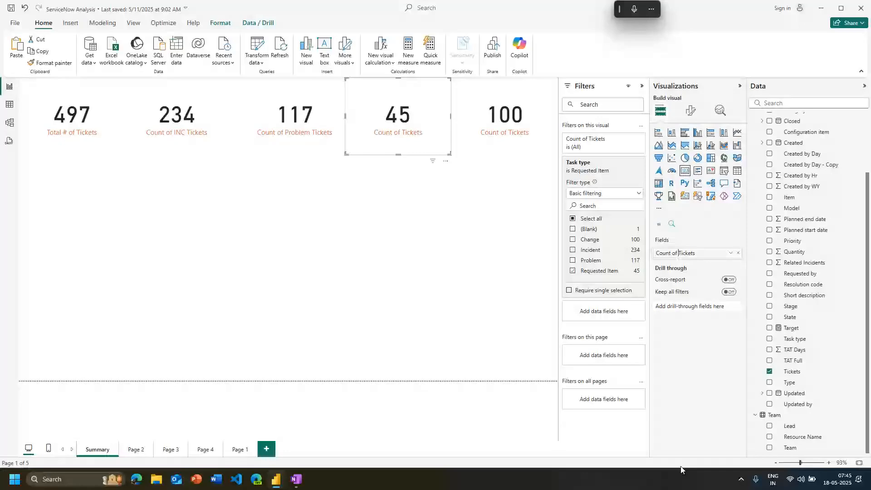
text(SR)
key(Return)
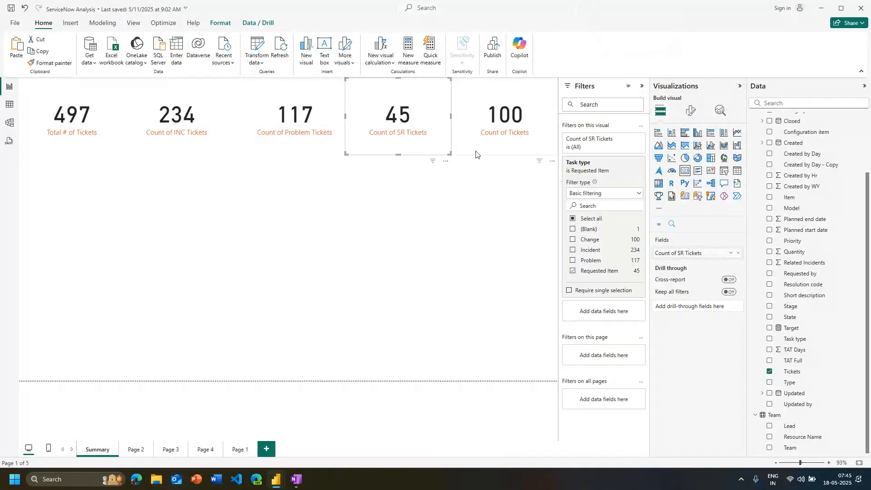
Rename the count field on the card filtered to Change as "Count of Change Tickets"
click(476, 153)
double_click(681, 254)
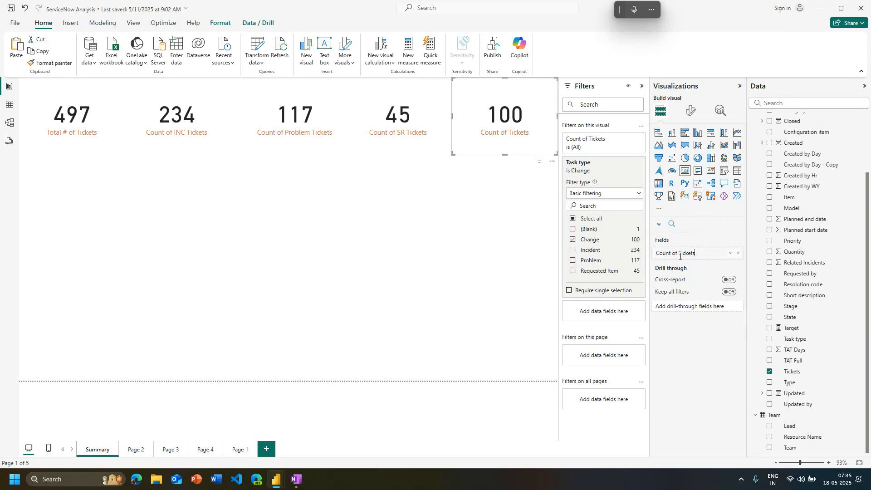
click(680, 255)
text(Change)
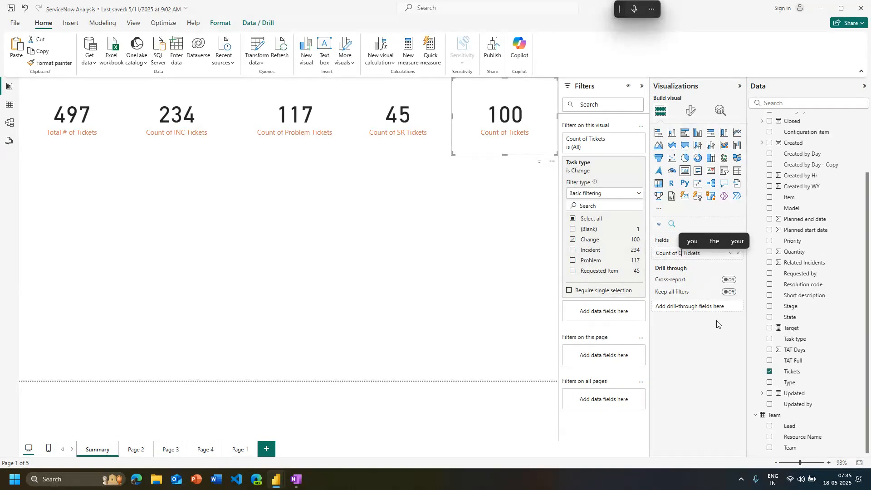
key(Return)
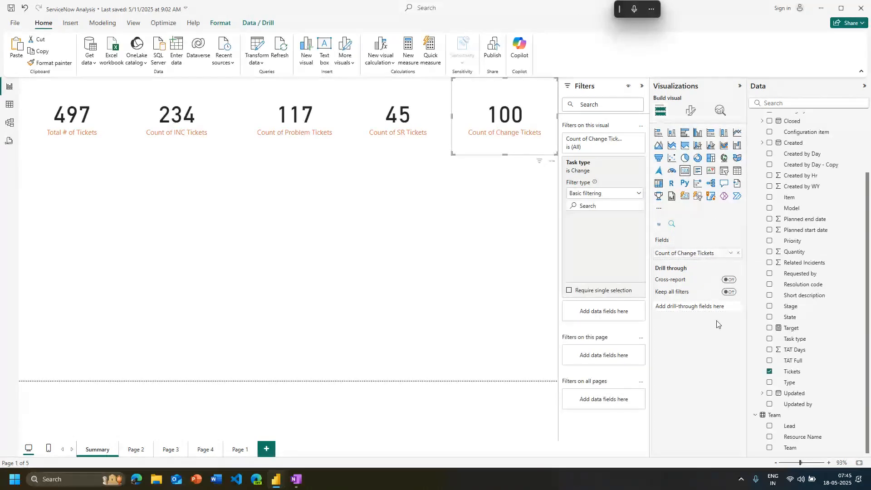
click(102, 141)
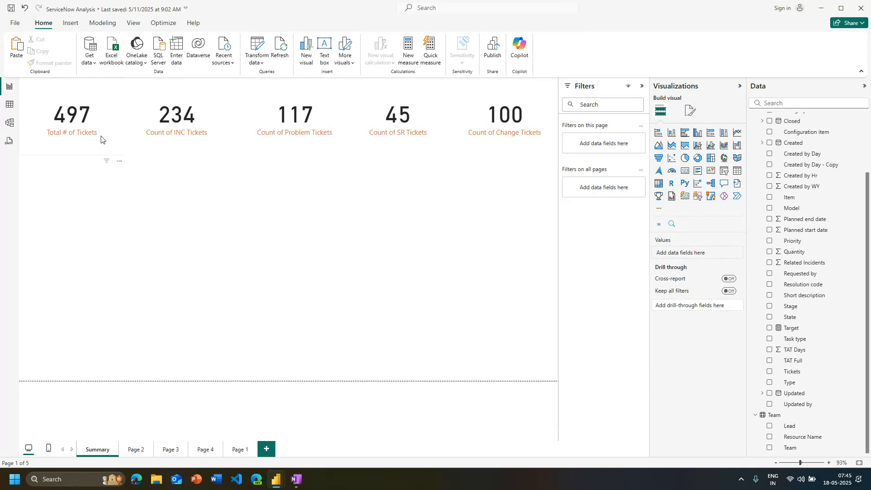
click(208, 131)
click(318, 133)
click(427, 134)
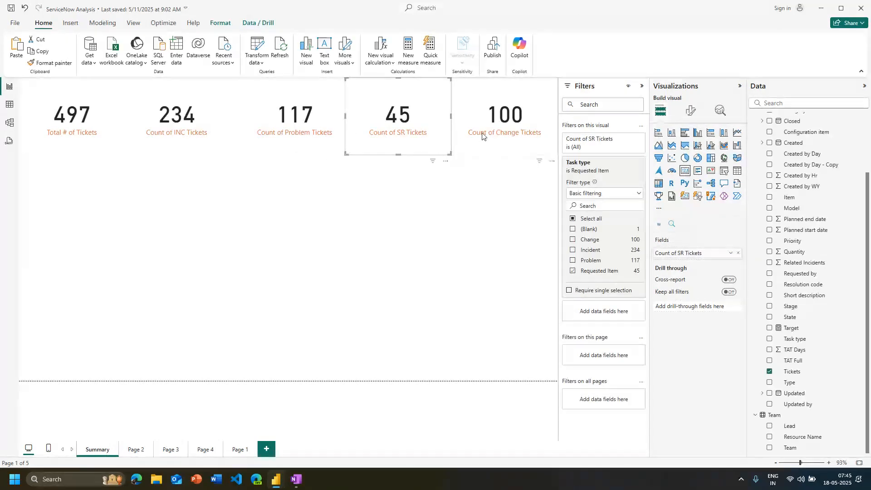
click(325, 191)
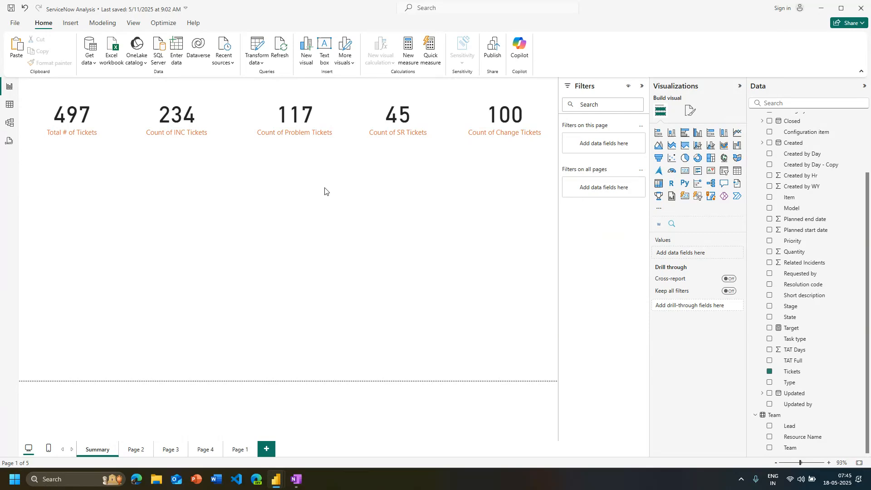
click(104, 136)
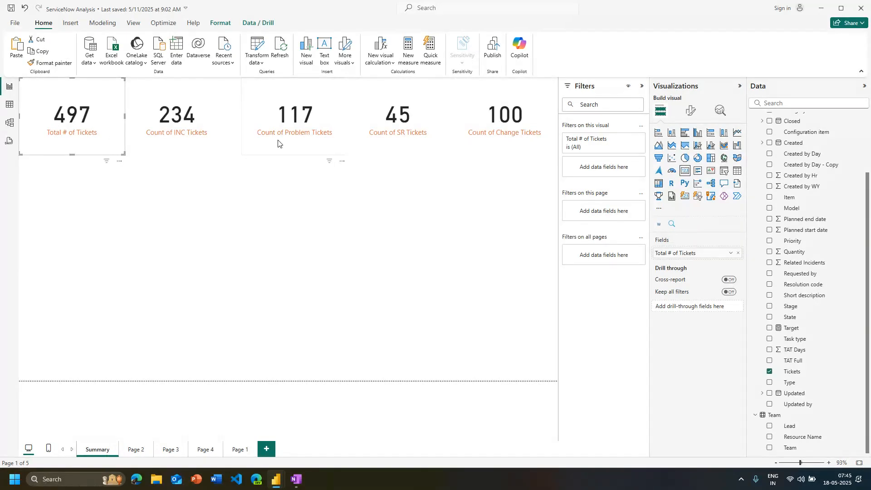
Shift the Count of Problem Tickets card closer to the Count of INC Tickets card and view its field's aggregation options
click(265, 152)
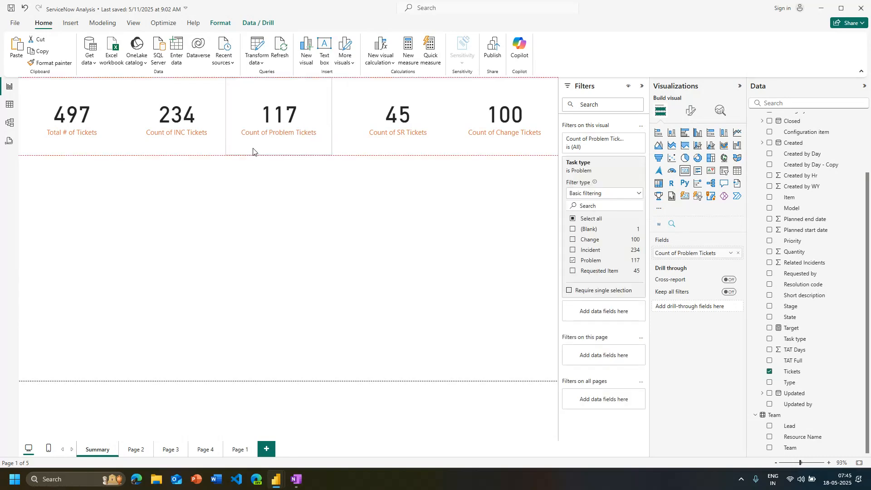
click(731, 253)
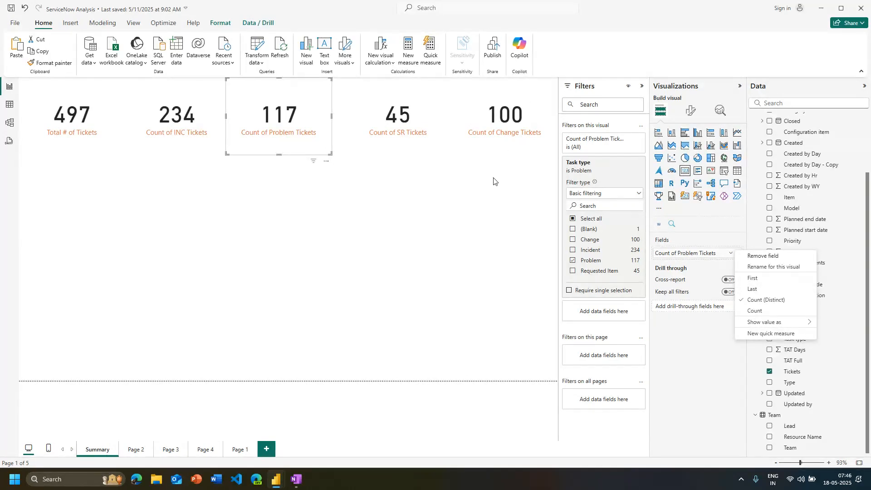
click(370, 278)
Add a card to the Summary page showing the Latest value of the Created field from All Tickets
scroll(801, 141, up, 3)
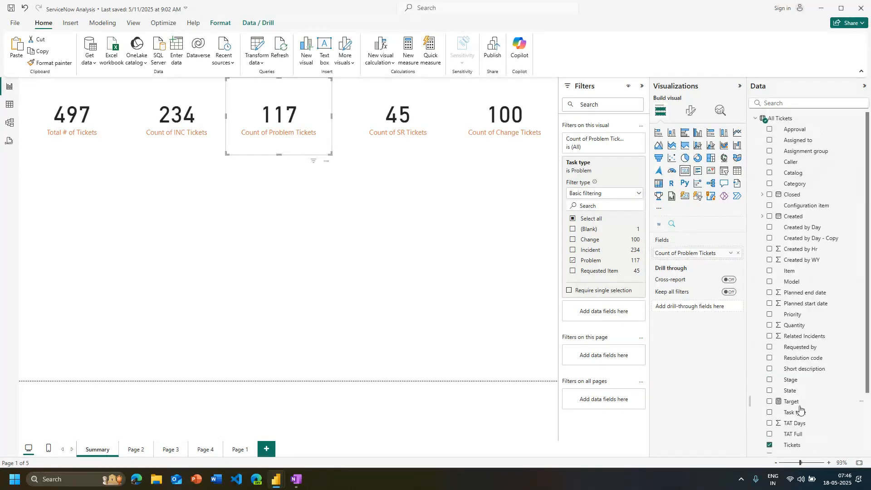
click(395, 262)
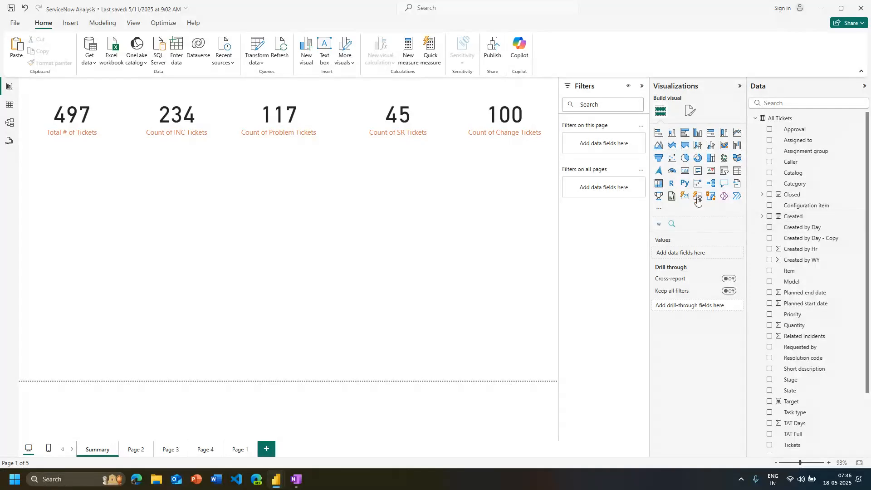
click(685, 173)
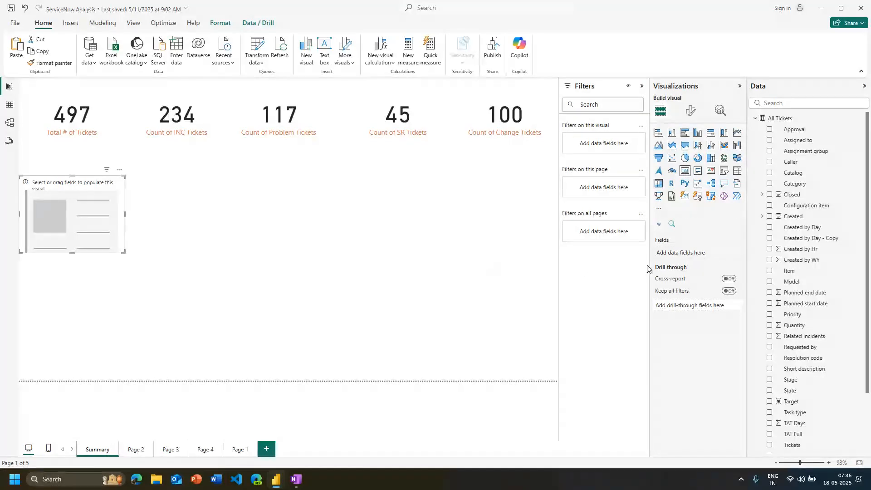
drag(792, 217, 691, 254)
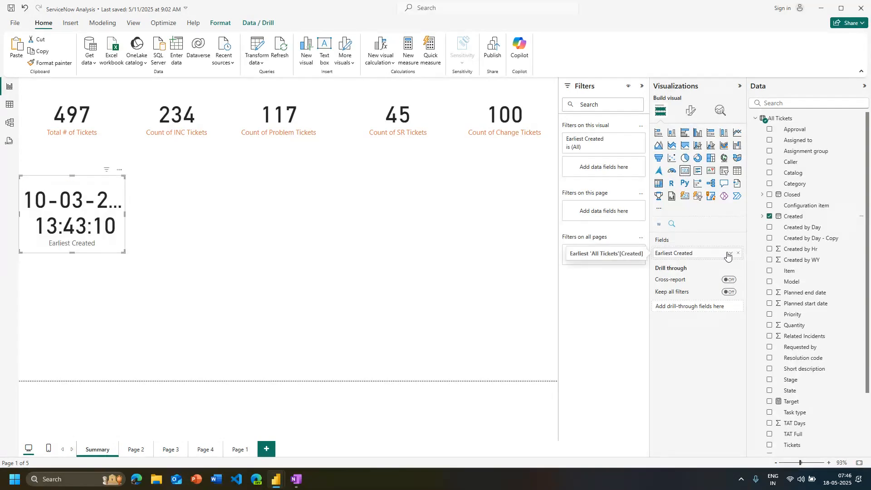
click(730, 255)
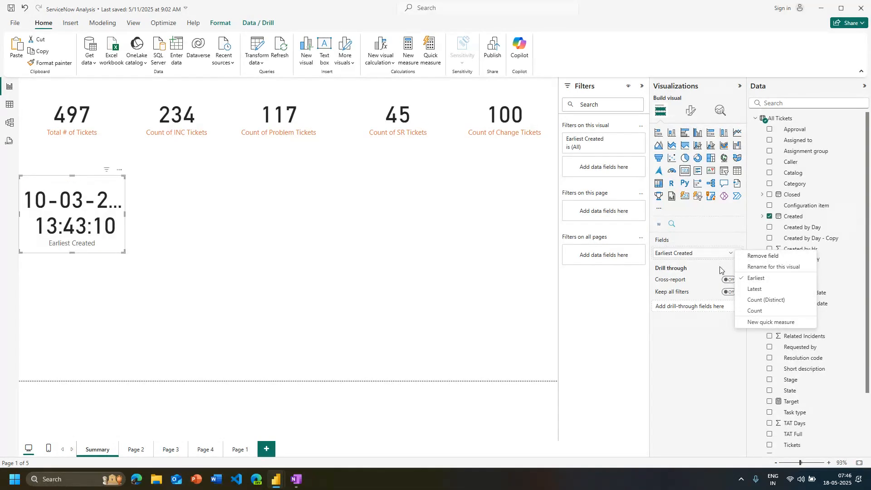
click(754, 289)
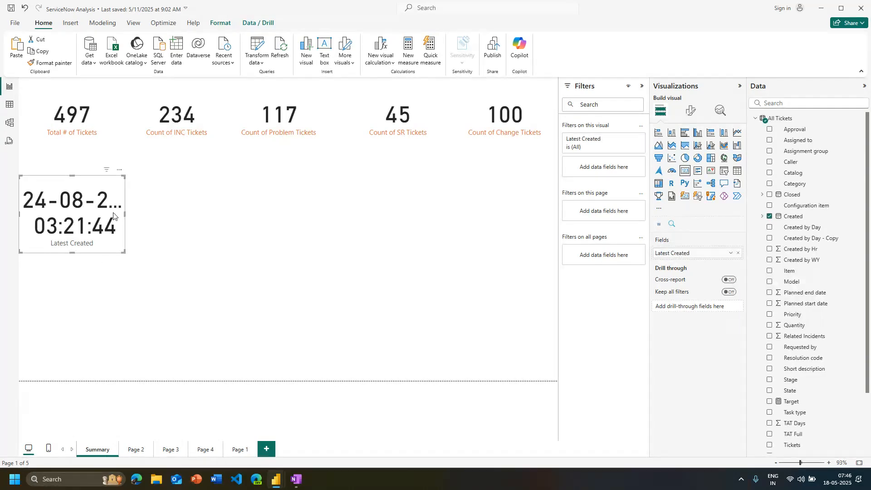
Resize the Latest Created card so the full date and time fit on one line, and place it in the page's lower-right corner
drag(157, 219, 209, 229)
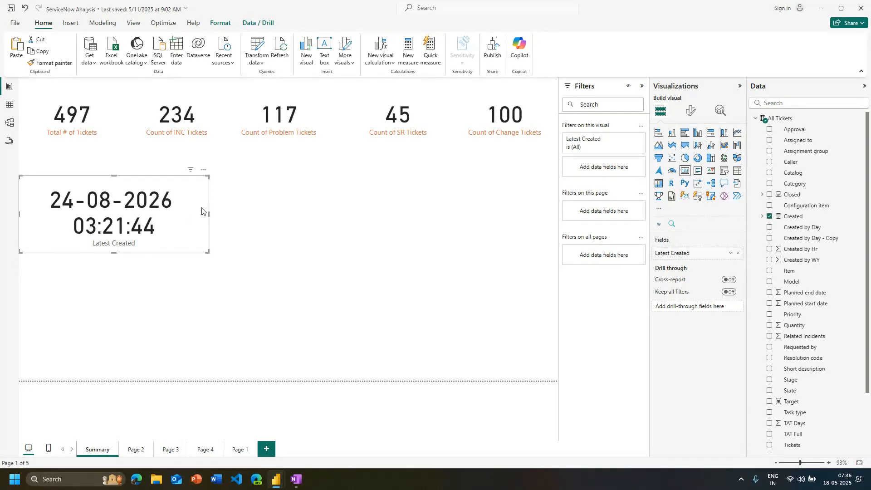
drag(209, 213, 434, 254)
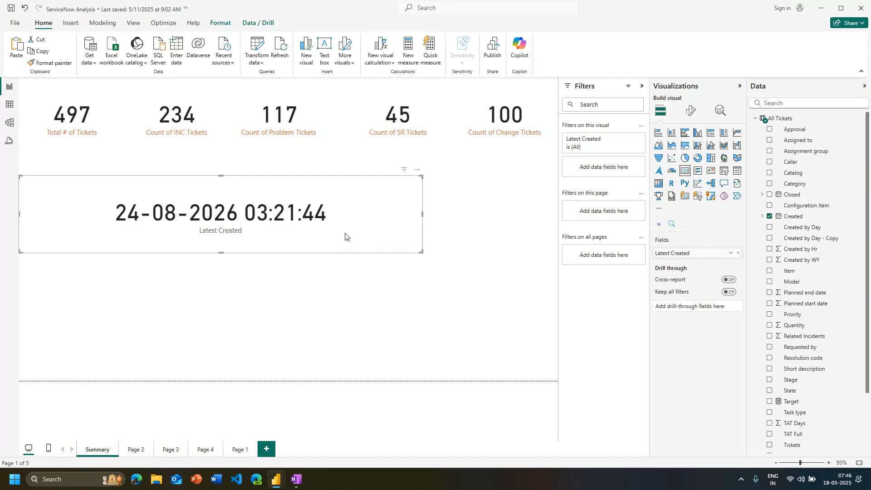
drag(234, 185, 221, 220)
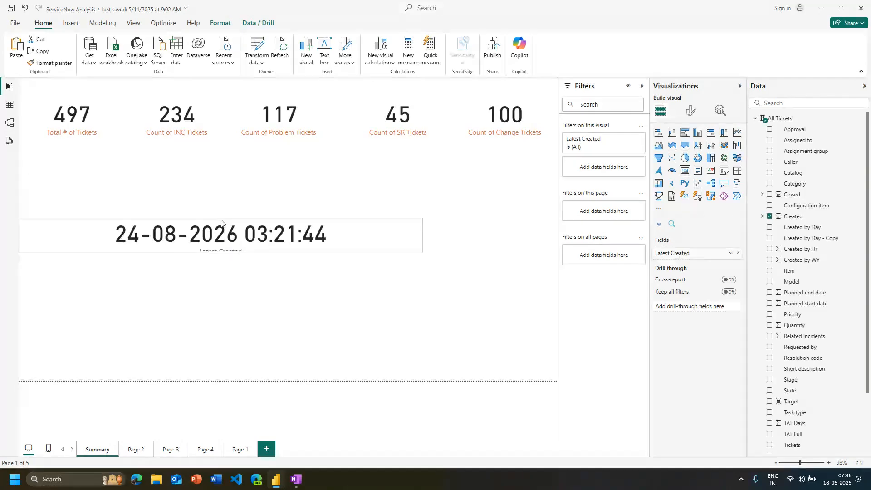
drag(346, 244, 482, 373)
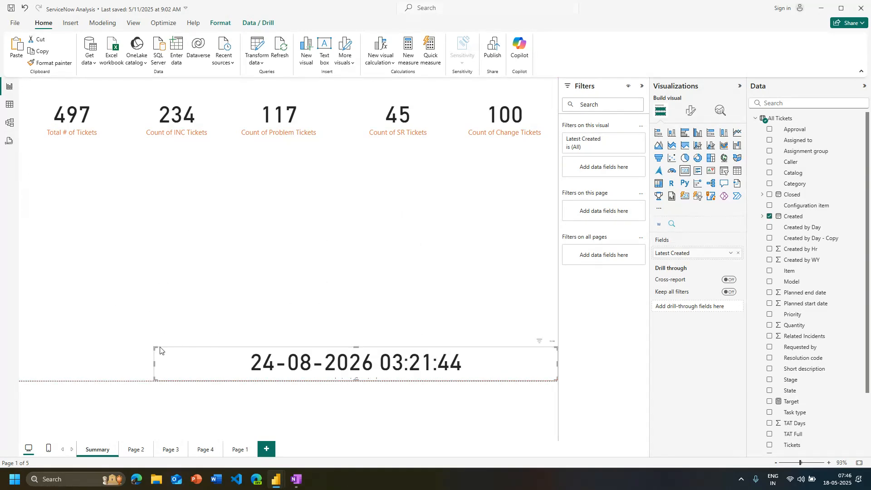
drag(154, 347, 194, 333)
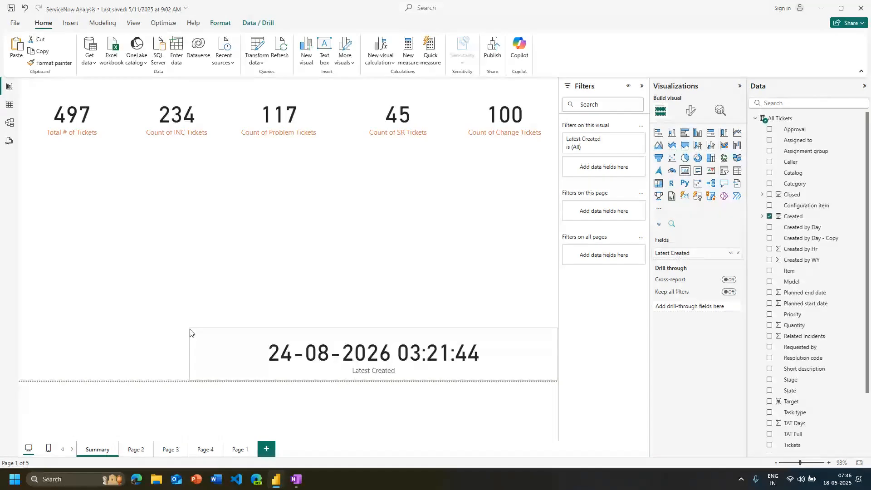
Rename the date card's field as "Latest ticket created at" and make the card slightly smaller from its upper-left corner
double_click(697, 252)
key(super+h)
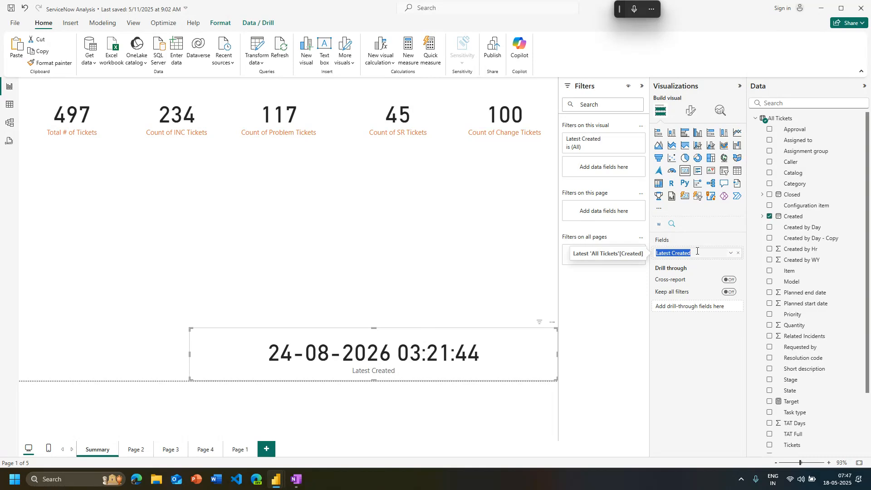
text(Last re)
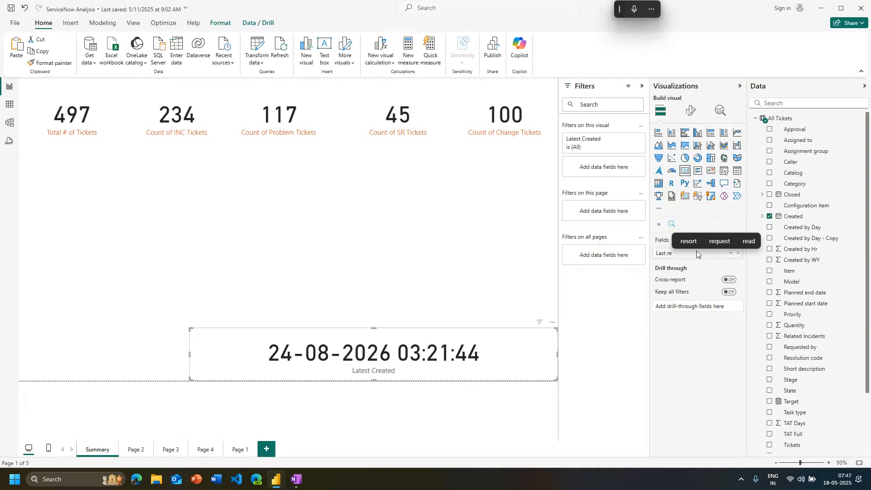
key(BackSpace)
key(BackSpace)
key(BackSpace)
text(t)
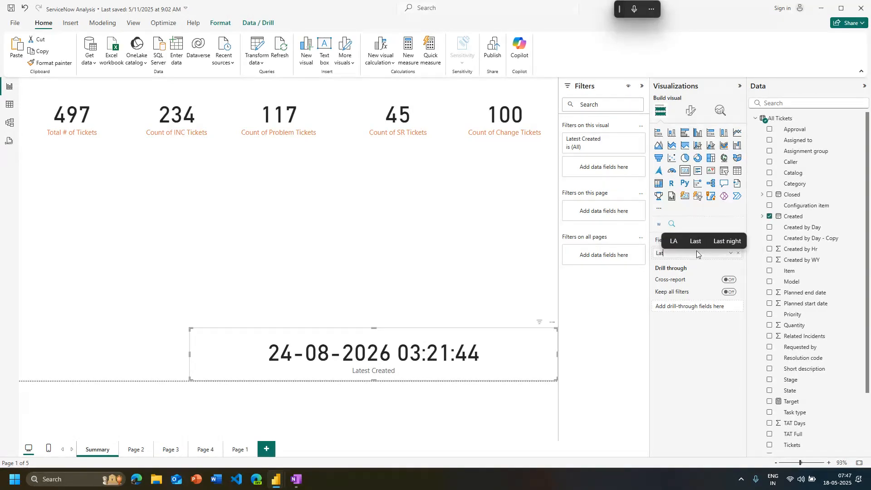
text(est ticket)
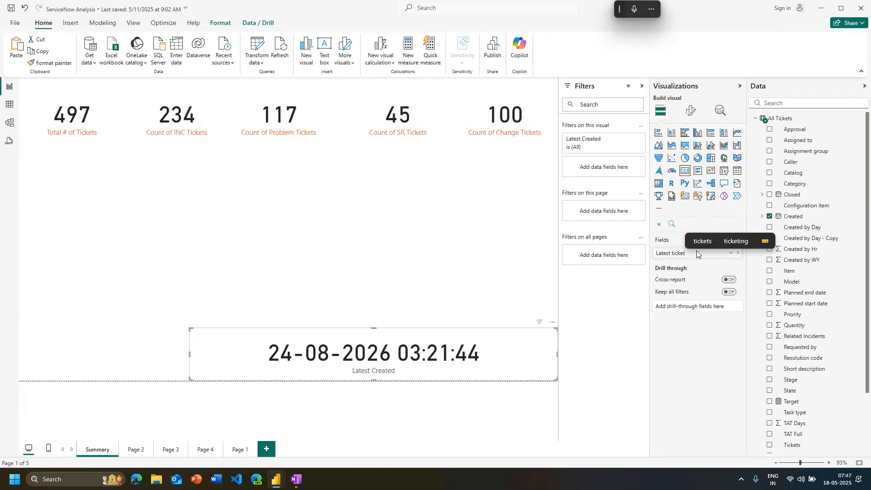
text( crea)
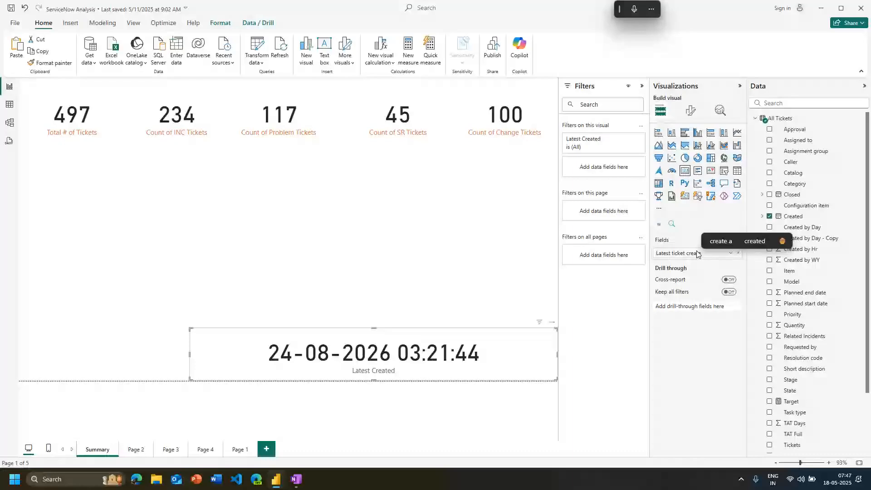
text(ted at)
key(Return)
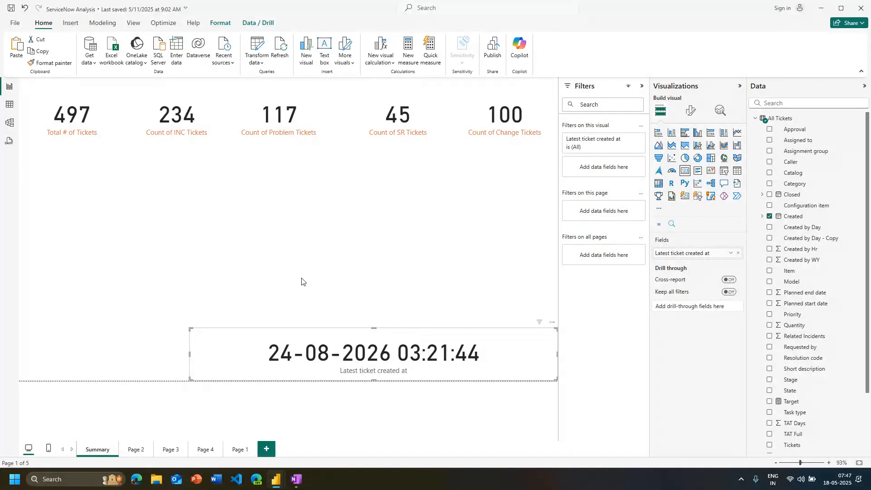
drag(194, 330, 225, 335)
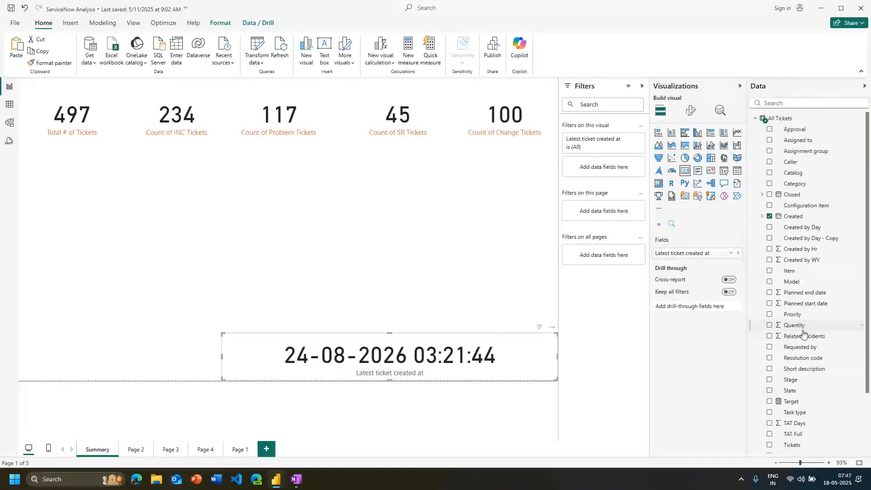
Replace the date card's field with Quantity and view the aggregation options for a numeric field
drag(803, 331, 699, 254)
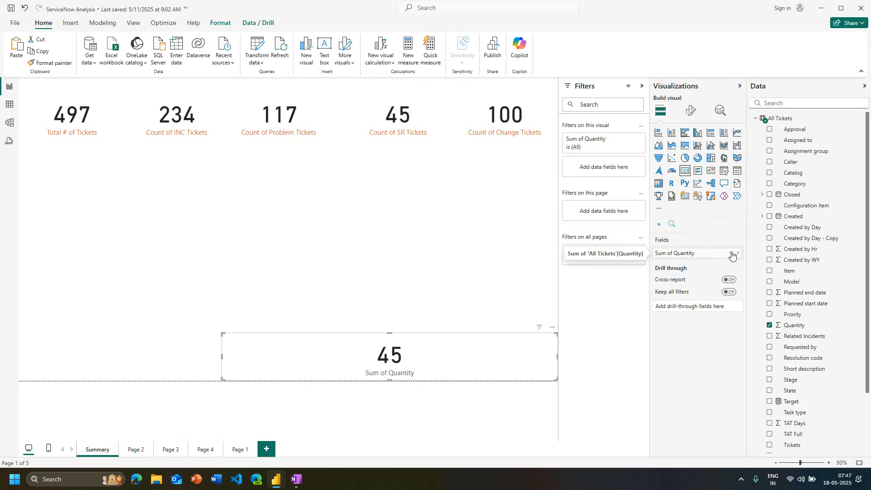
click(731, 253)
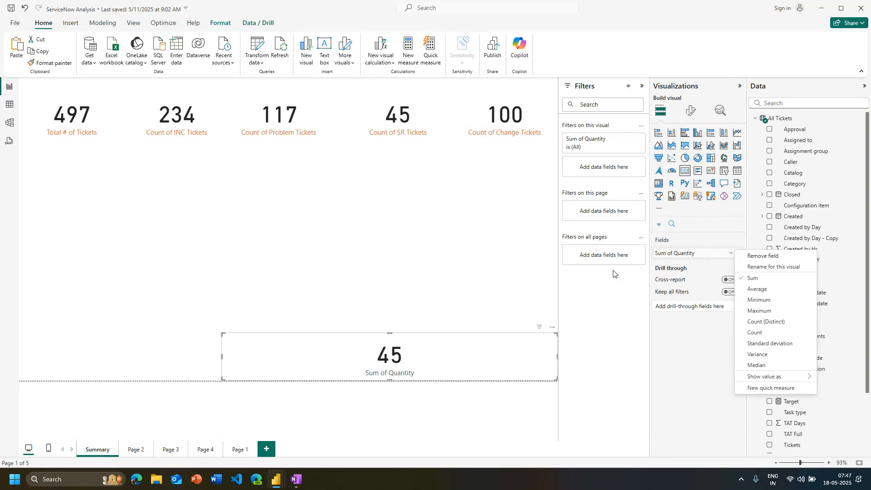
Put the Created field back on the lower card in place of Quantity and aggregate it as Latest
click(792, 220)
drag(792, 220, 680, 253)
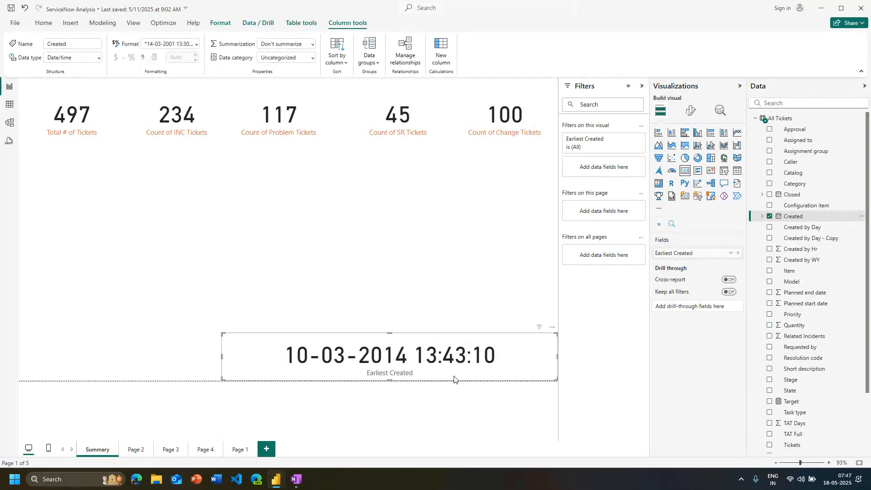
click(731, 253)
click(747, 289)
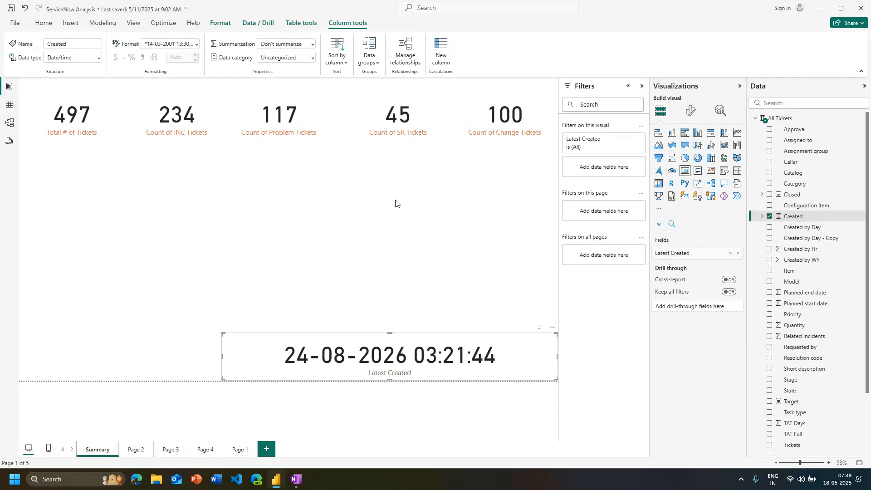
Examine the callout value formatting of the Count of SR Tickets card, including its available display units
click(436, 148)
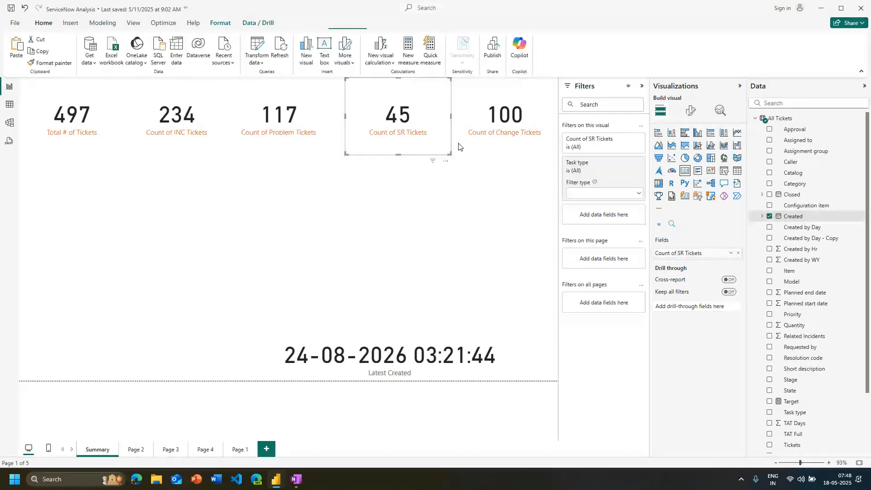
click(691, 111)
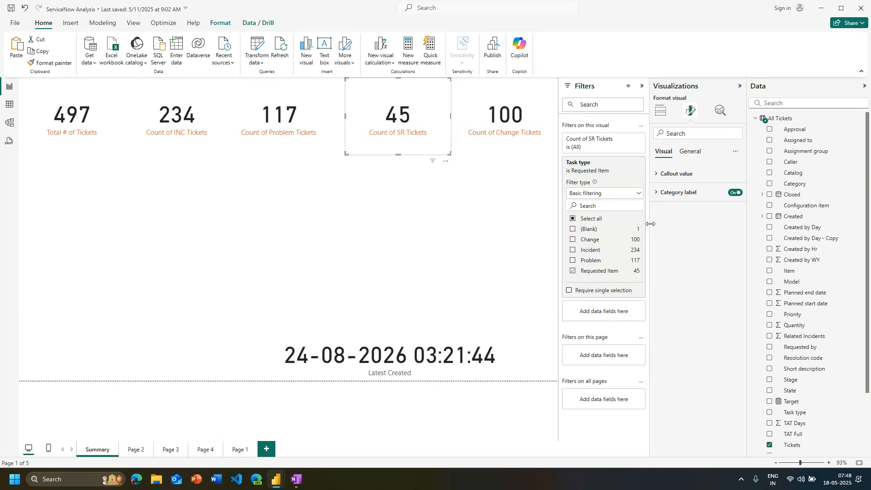
drag(650, 227, 616, 227)
click(641, 175)
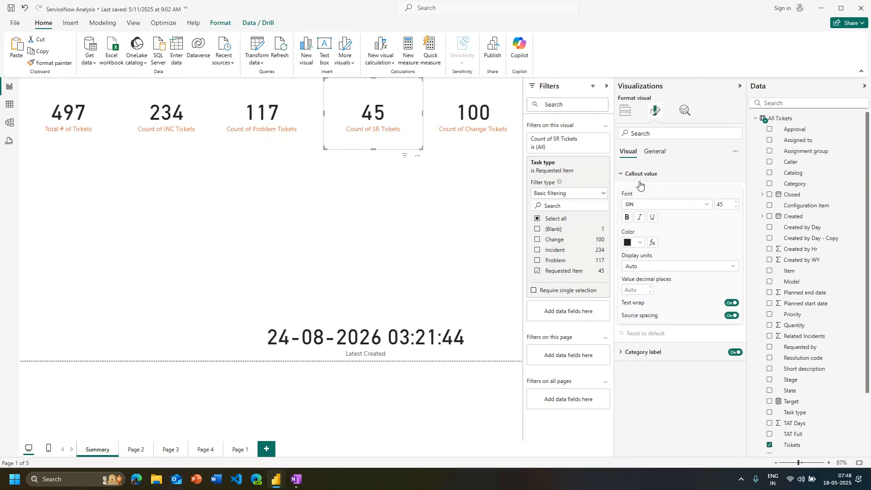
click(640, 182)
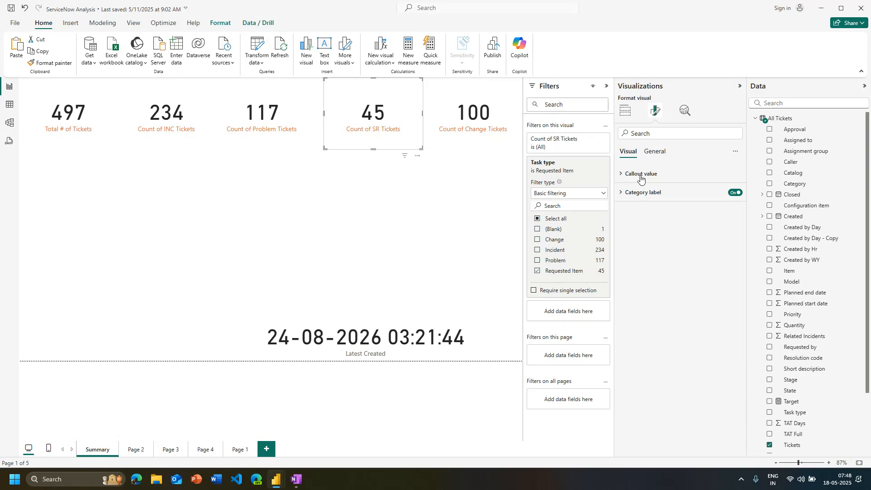
click(641, 178)
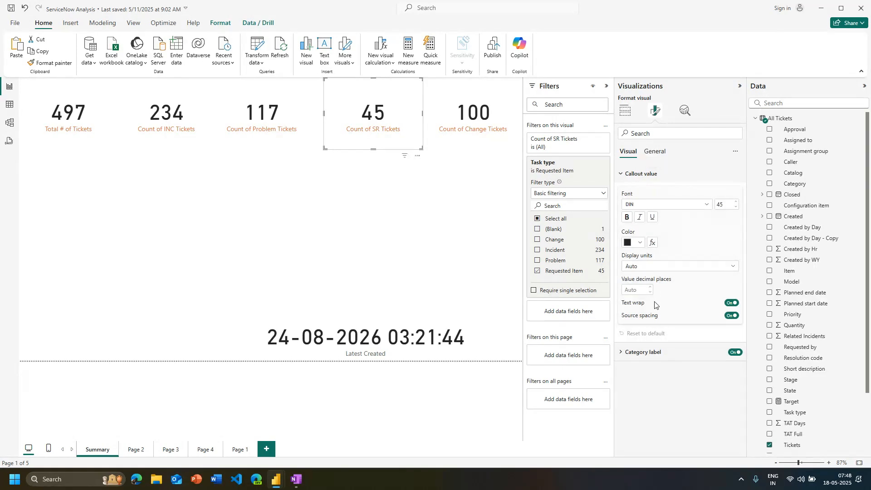
click(677, 268)
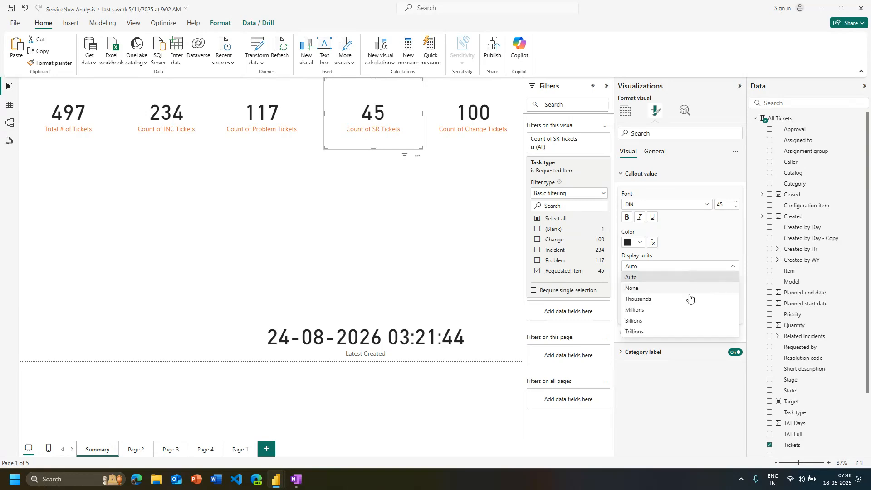
click(77, 132)
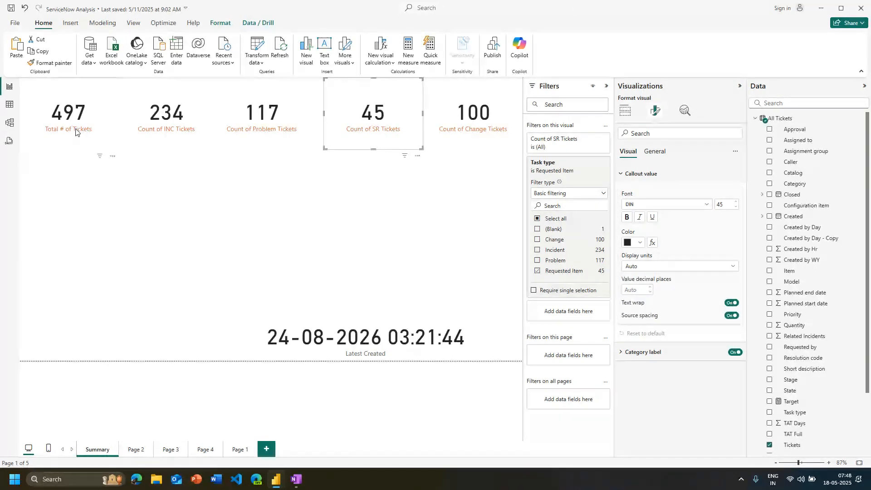
Add a new card visual to the Summary page and populate it with the TAT Days field
click(472, 287)
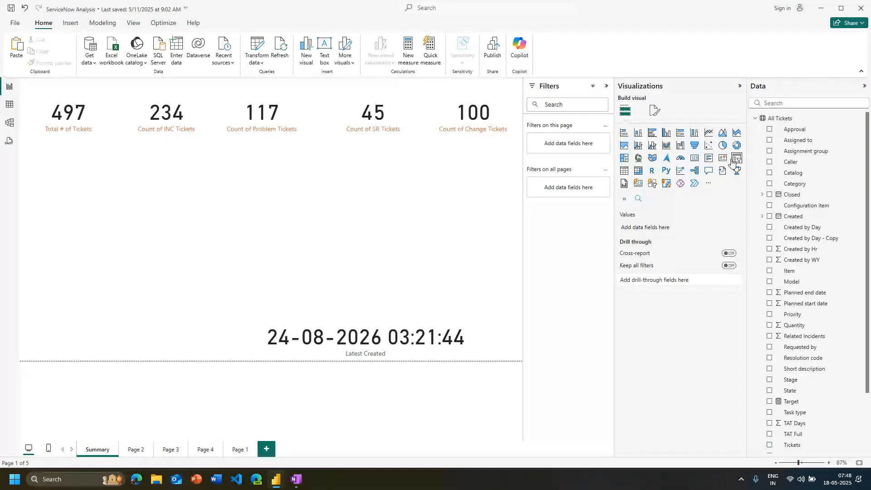
click(696, 160)
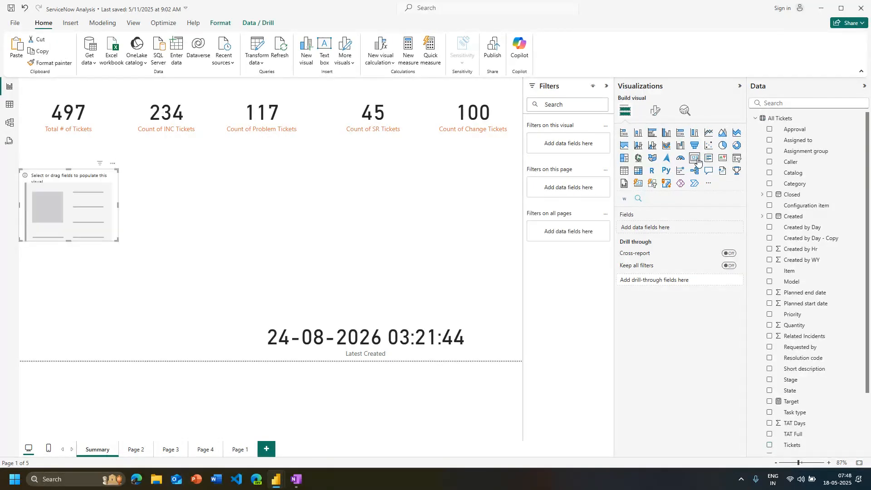
click(770, 423)
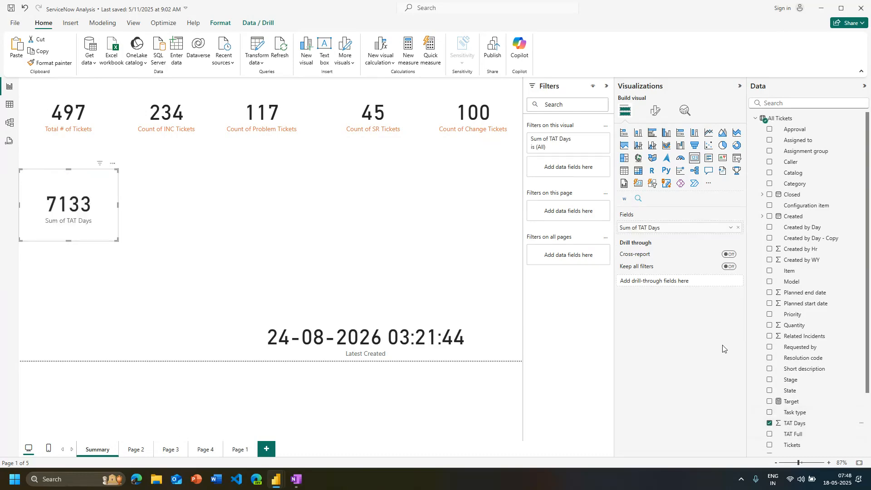
Aggregate the TAT Days card as Maximum and then as Average
click(732, 229)
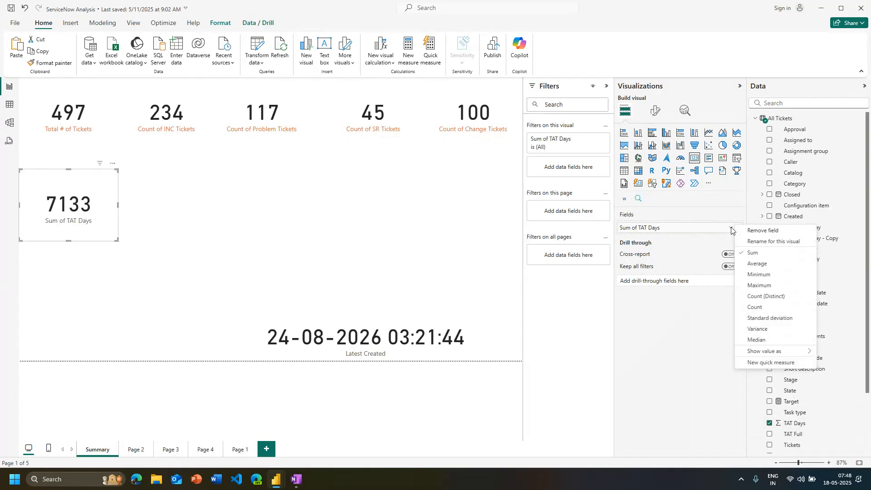
click(769, 286)
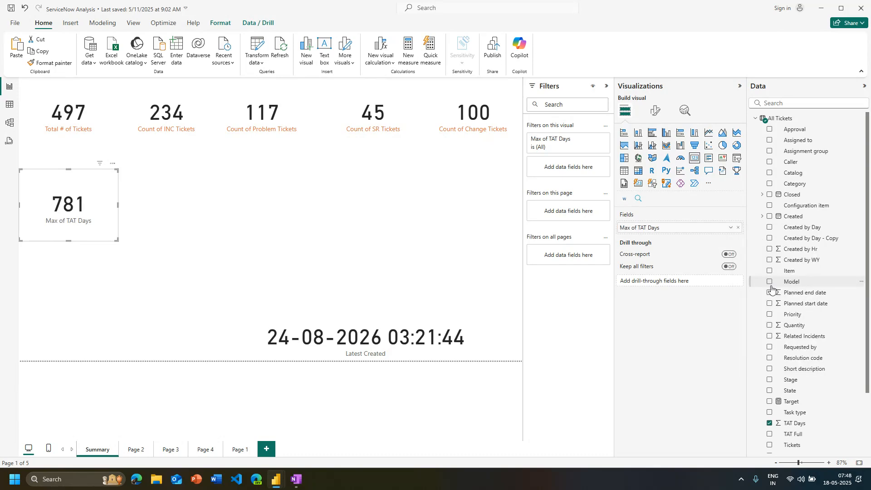
click(730, 228)
click(758, 264)
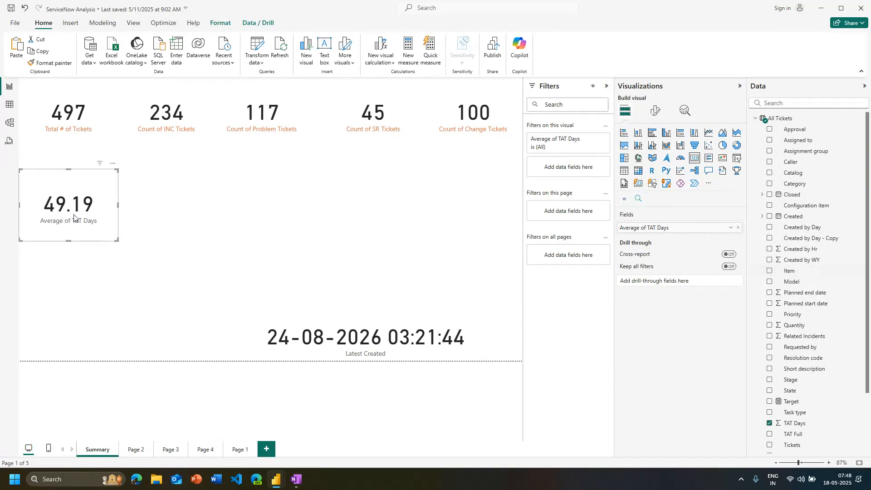
Try the Thousands and Billions display units on the TAT Days card's callout value and set them to None
click(655, 111)
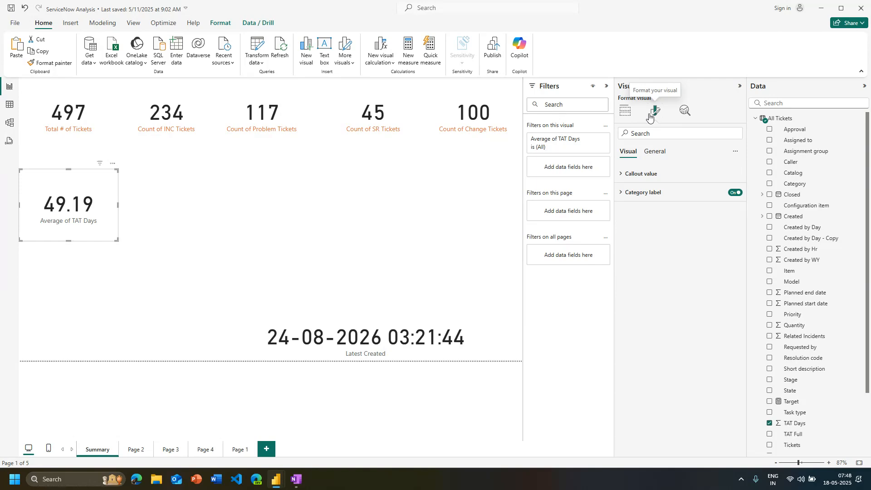
click(650, 193)
click(637, 172)
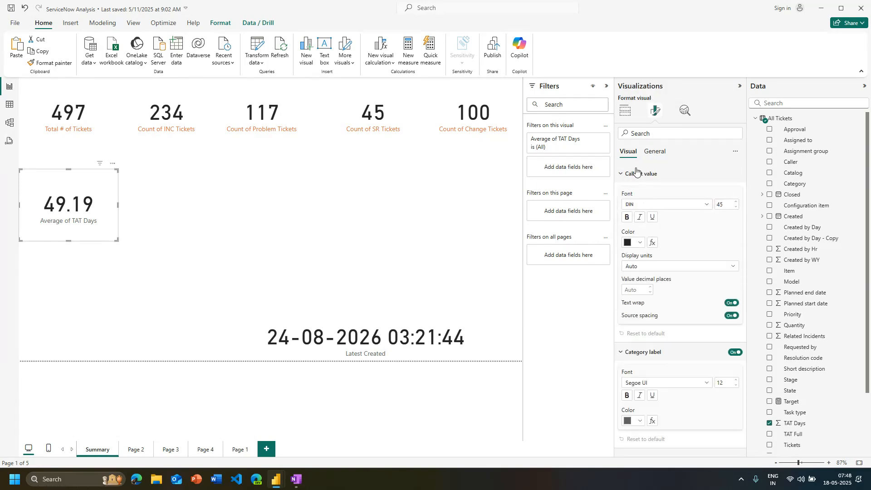
click(659, 266)
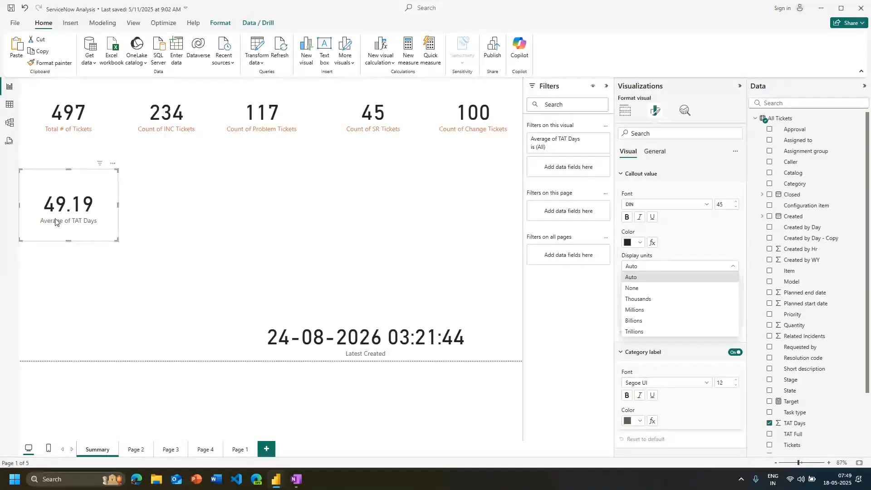
click(665, 300)
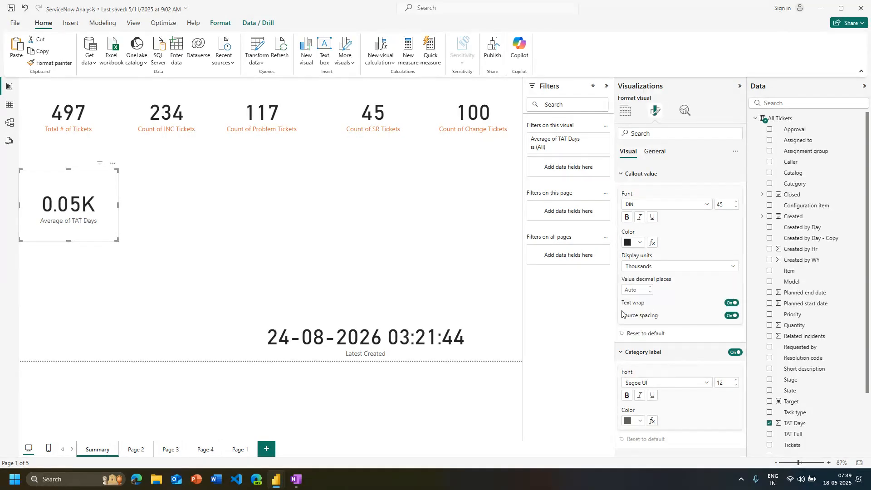
click(655, 268)
click(659, 321)
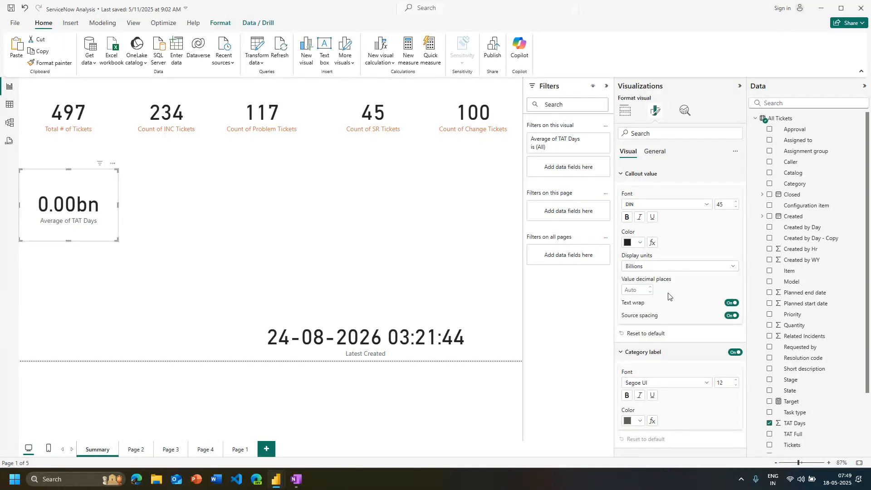
click(667, 267)
click(662, 289)
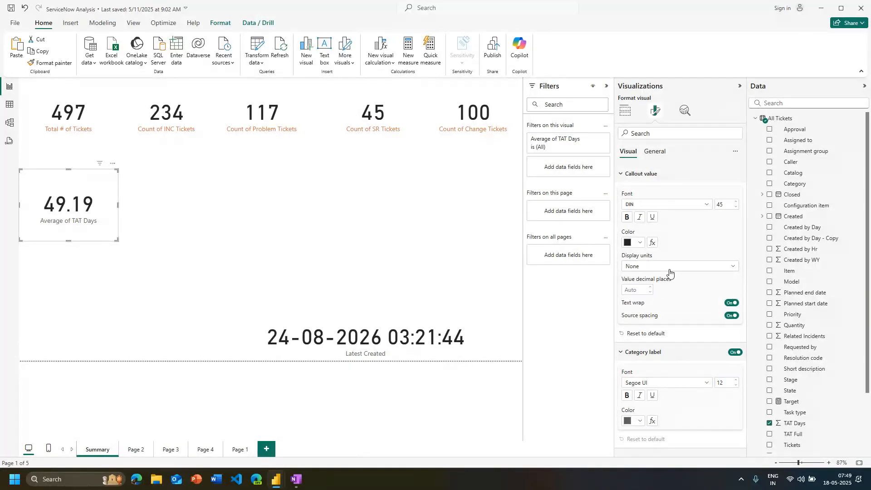
Switch the TAT Days card's display units to Auto and then to Thousands
click(670, 271)
click(663, 277)
click(654, 269)
click(647, 299)
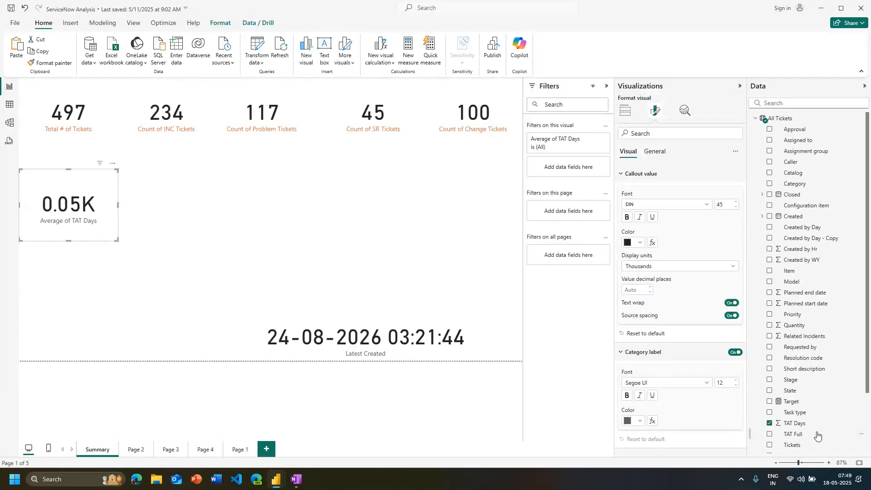
Replace the TAT Days field on the new card with Quantity and view its aggregation options
click(625, 112)
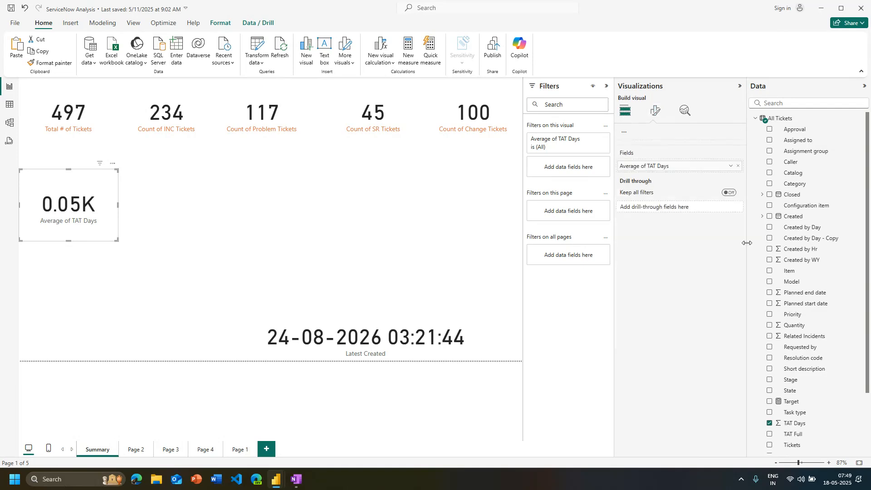
drag(810, 326, 712, 228)
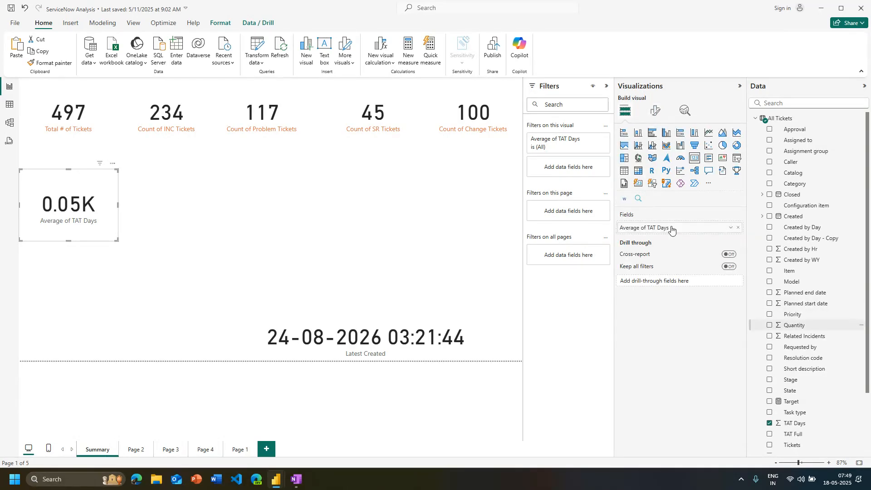
click(731, 228)
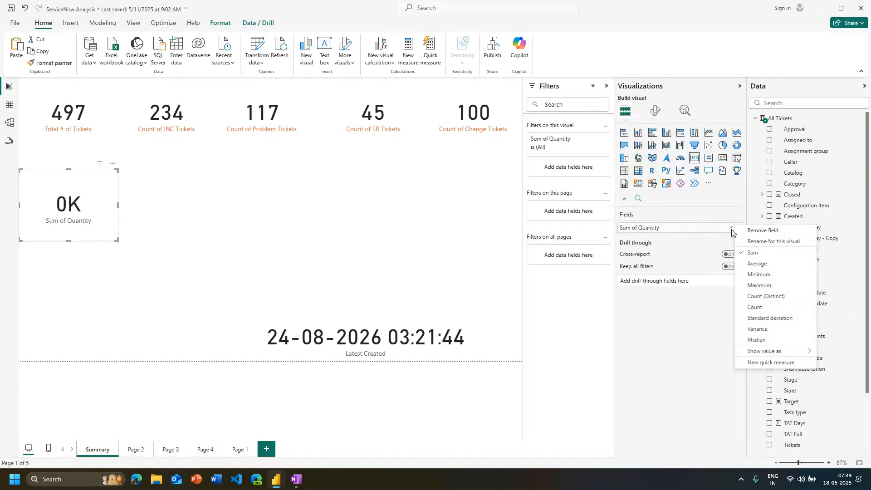
Set the Quantity card's callout display units to Auto and look at the conditional formatting options for its colour
click(654, 112)
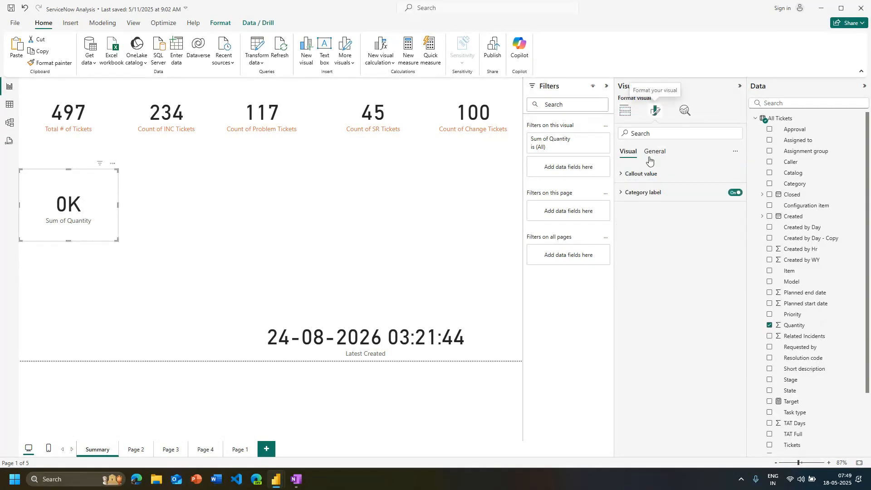
click(671, 268)
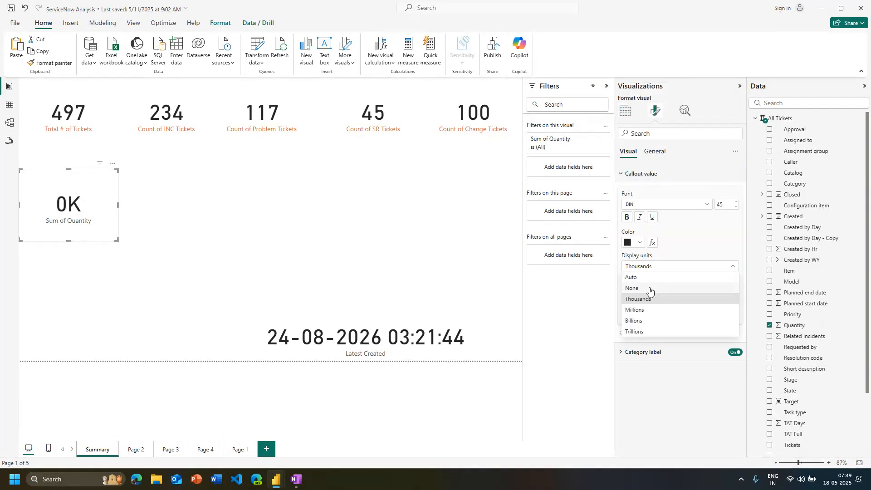
click(644, 288)
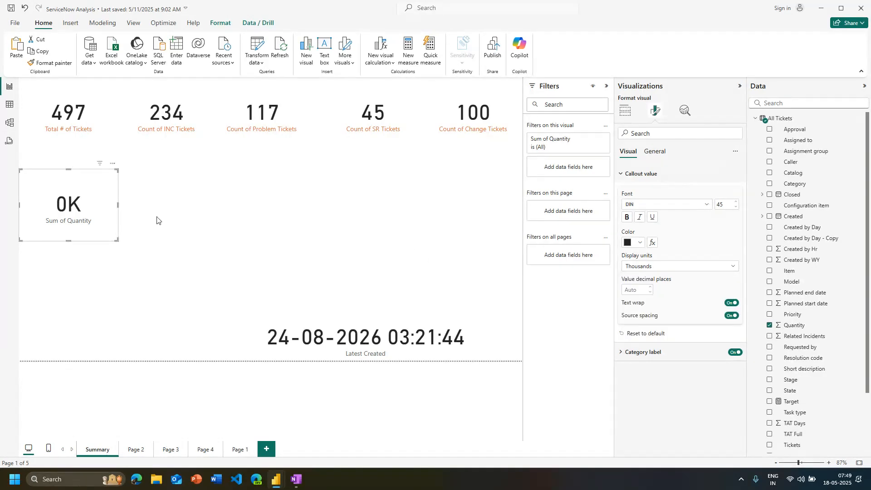
click(676, 266)
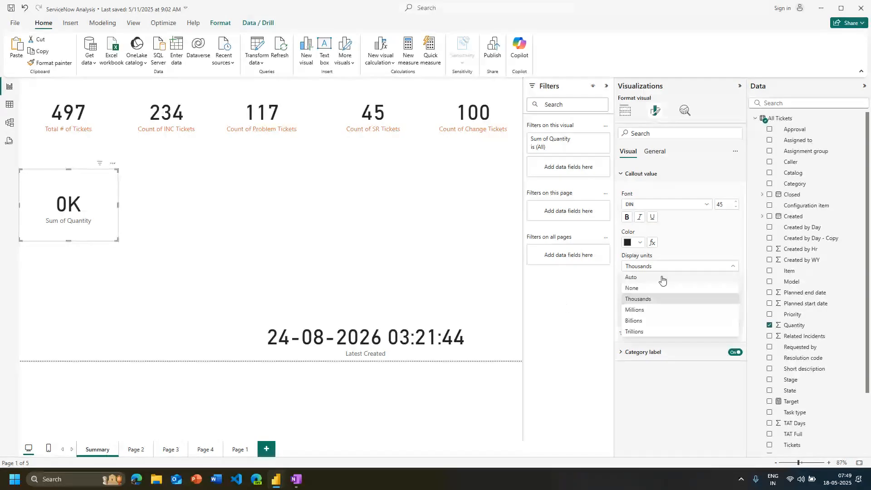
click(658, 277)
click(652, 242)
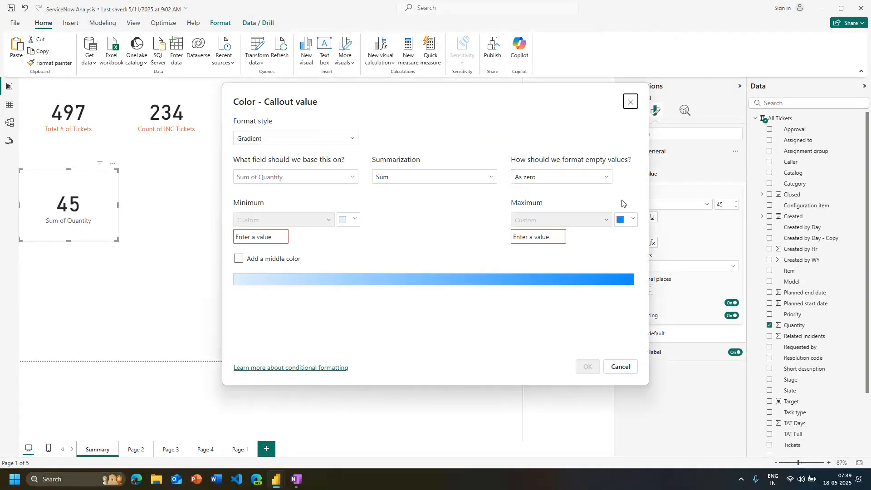
click(630, 102)
Set the Quantity card's callout display units to None
click(648, 269)
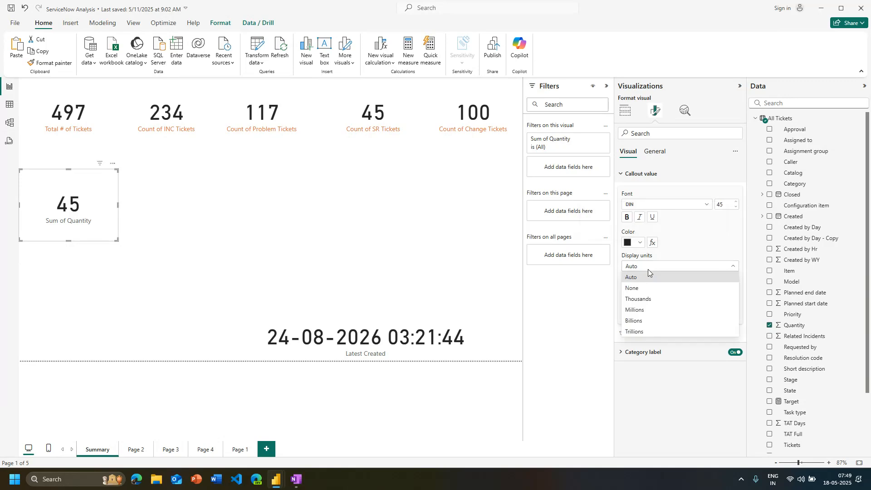
click(672, 263)
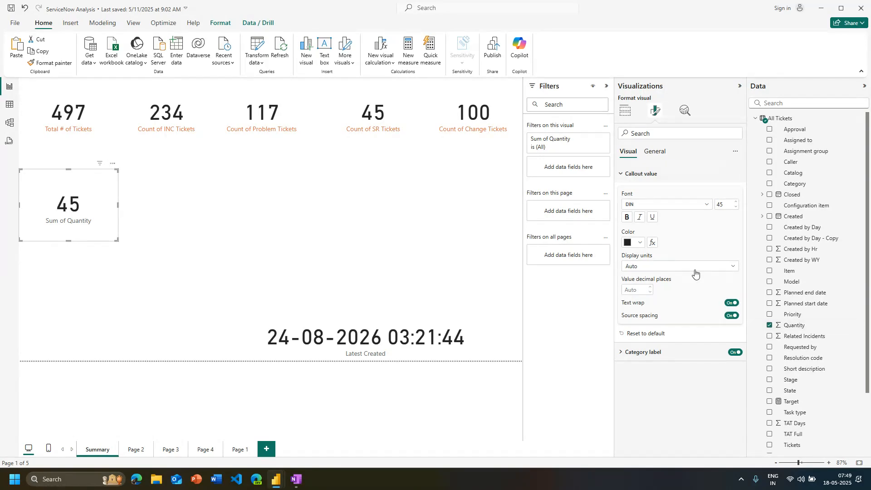
click(694, 268)
click(659, 282)
click(674, 264)
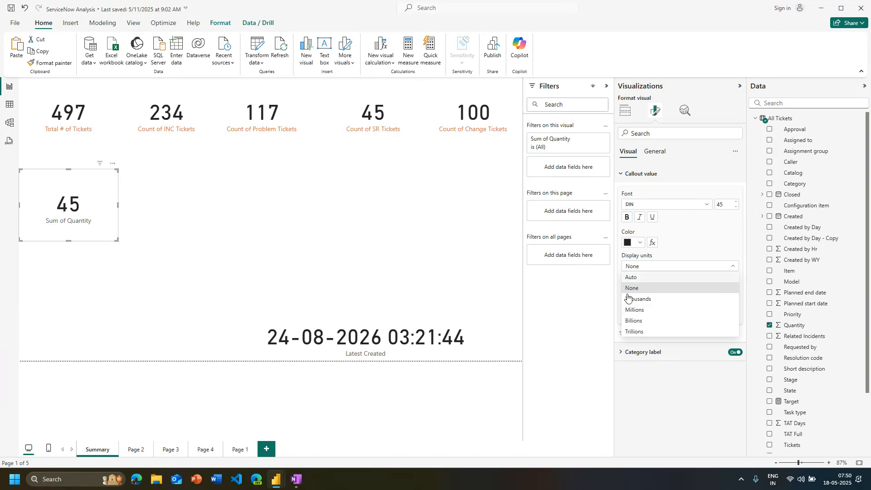
click(660, 266)
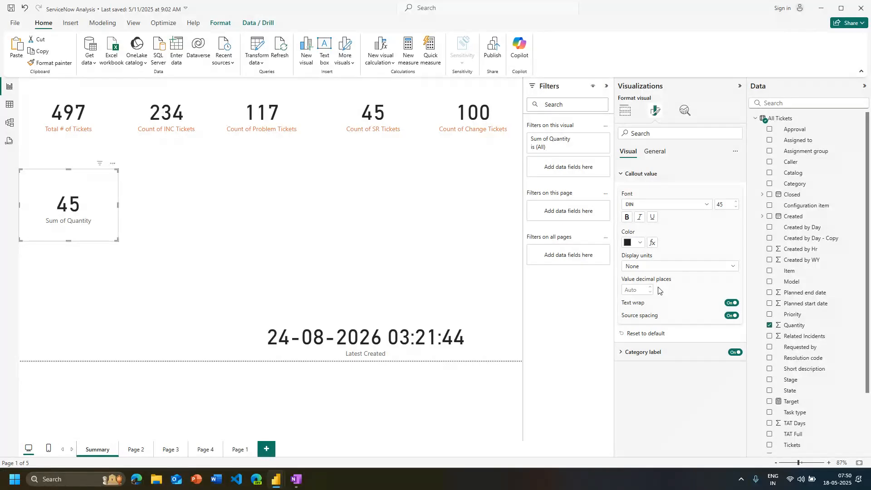
Give the Quantity card a blue background with 41% transparency, a visual border and a shadow
click(657, 151)
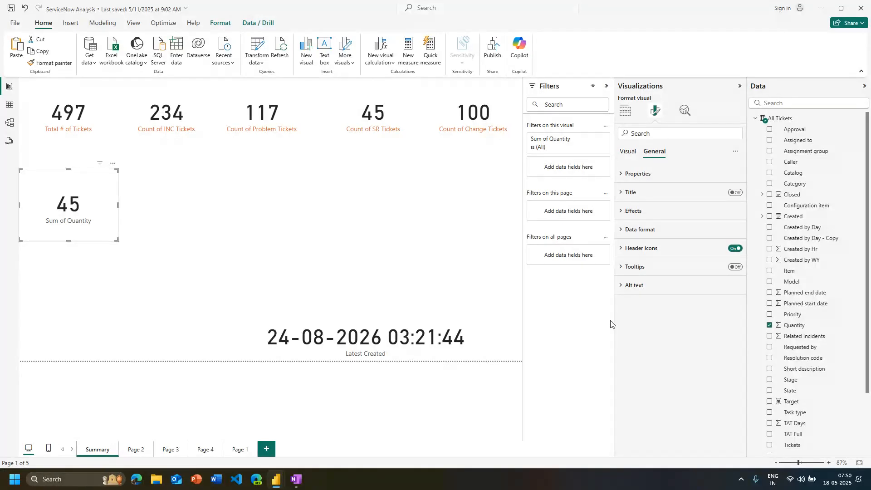
click(639, 217)
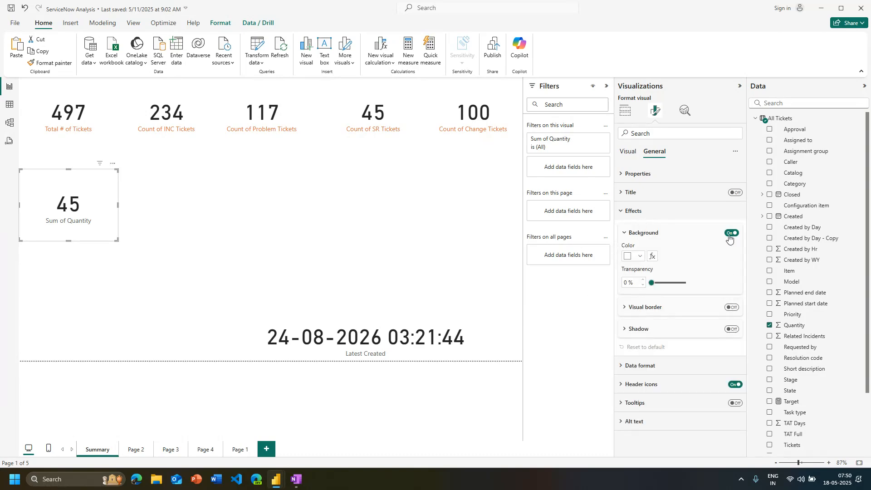
click(640, 257)
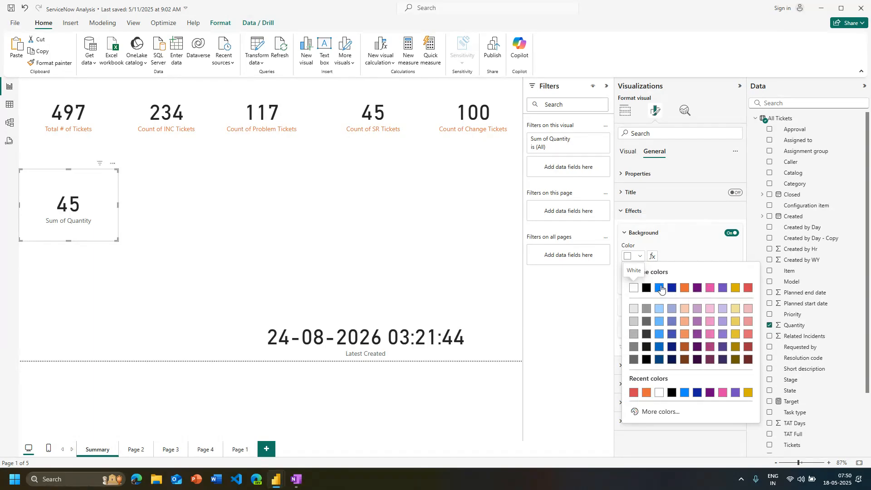
click(662, 288)
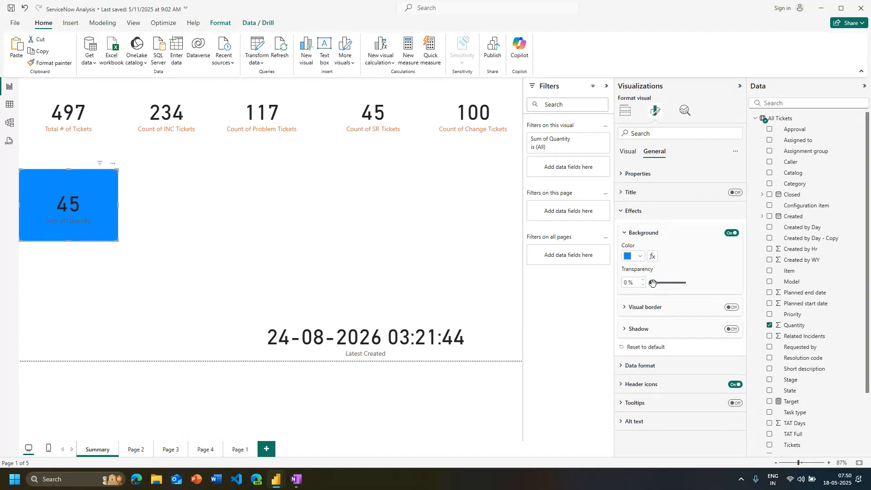
drag(653, 283, 667, 296)
click(93, 229)
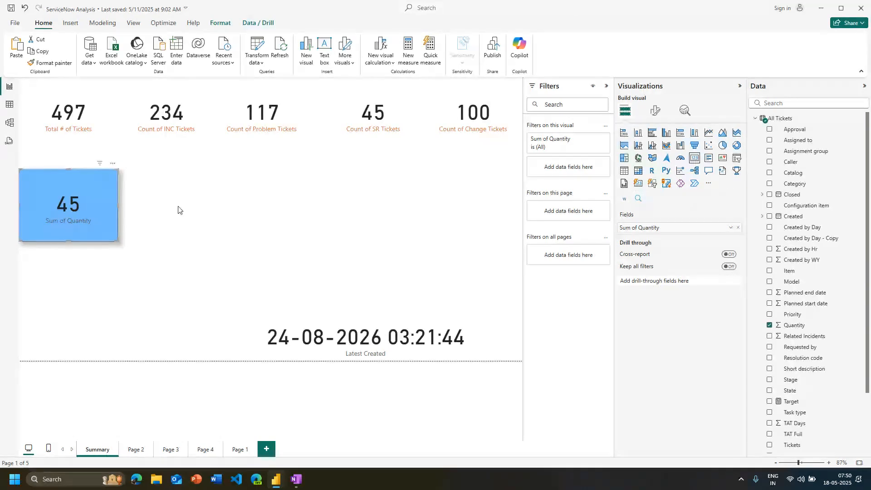
Turn off the background, visual border and shadow effects of the Quantity card
click(654, 112)
click(657, 154)
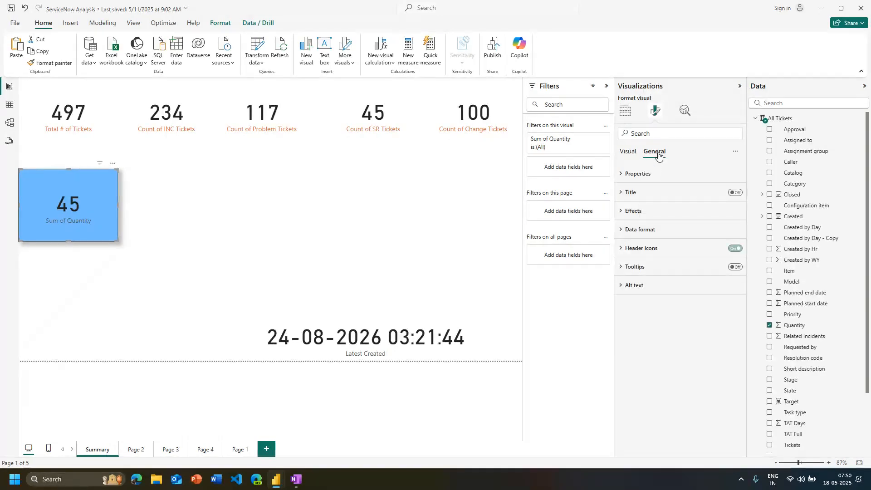
click(635, 211)
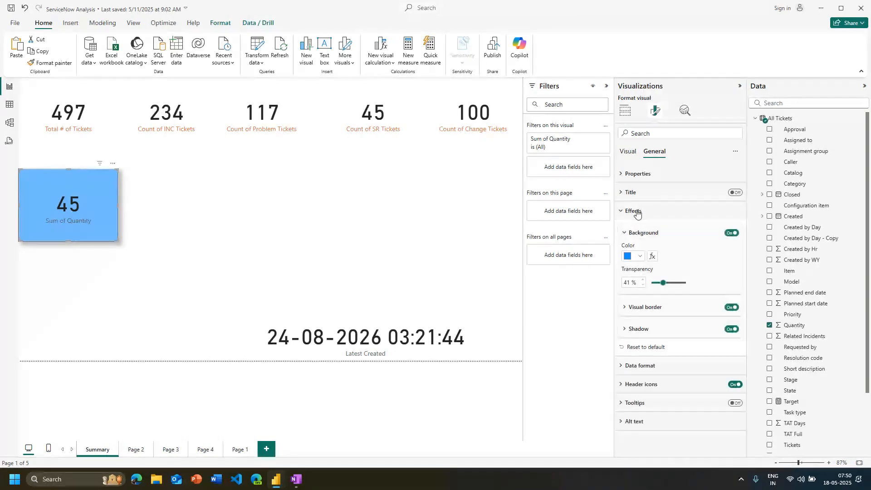
click(732, 233)
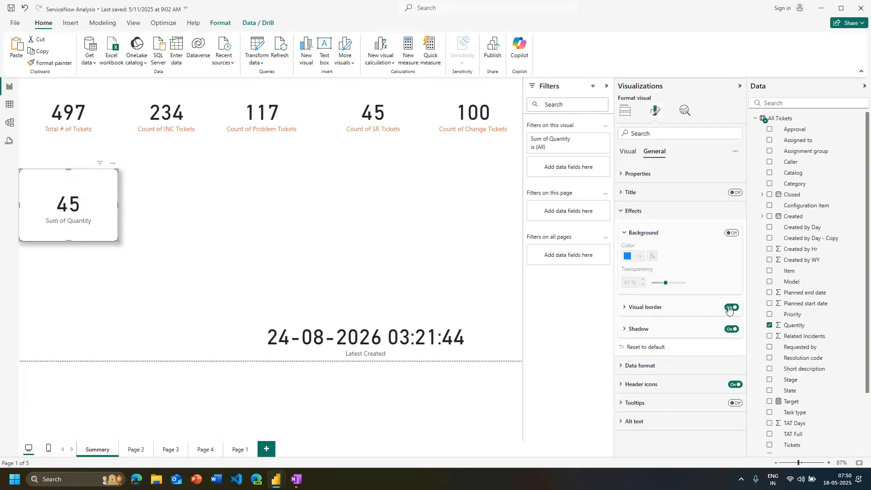
click(731, 307)
click(731, 329)
click(731, 329)
click(731, 329)
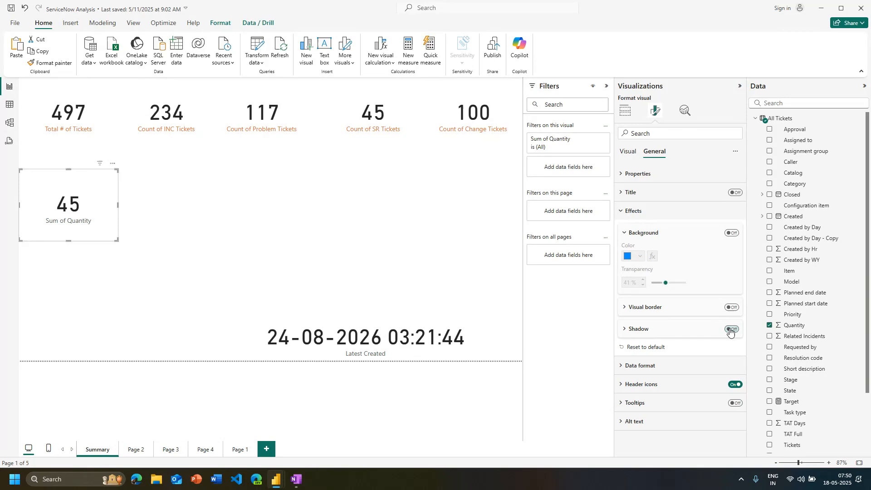
Examine the size properties and aspect ratio lock of the Quantity card and the ticket count cards above it
click(628, 212)
click(642, 178)
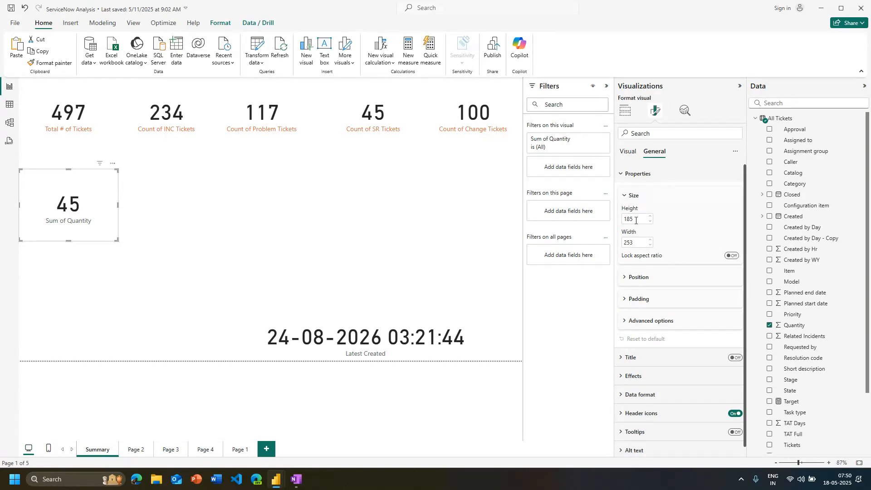
click(99, 137)
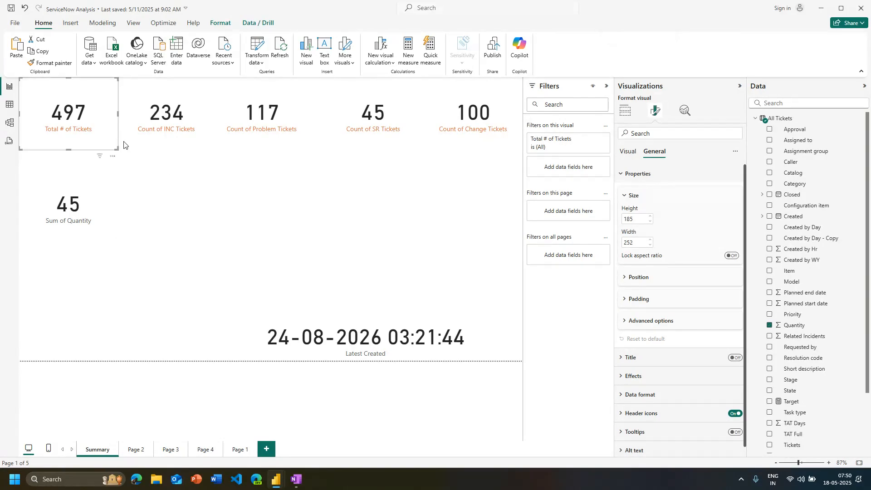
click(145, 148)
click(272, 126)
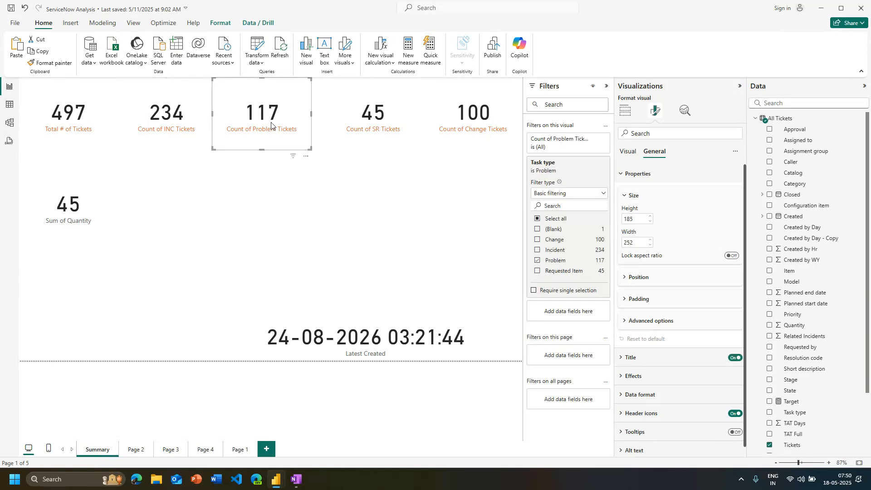
click(269, 152)
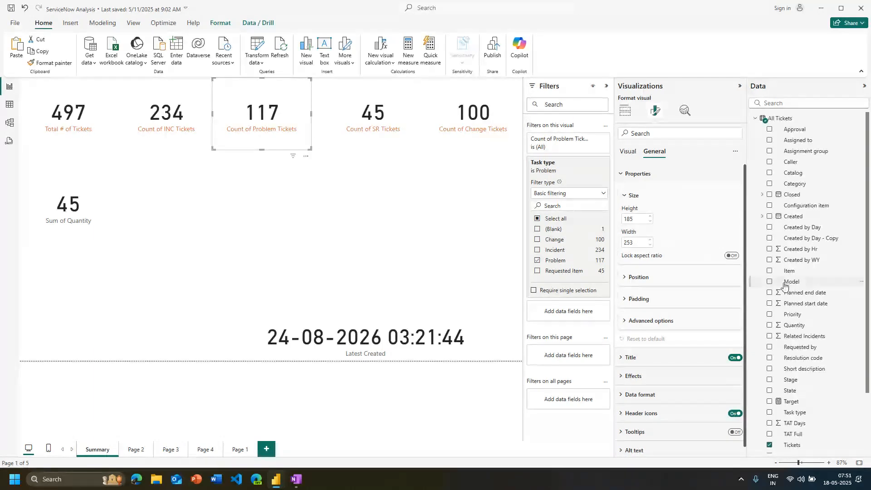
click(732, 257)
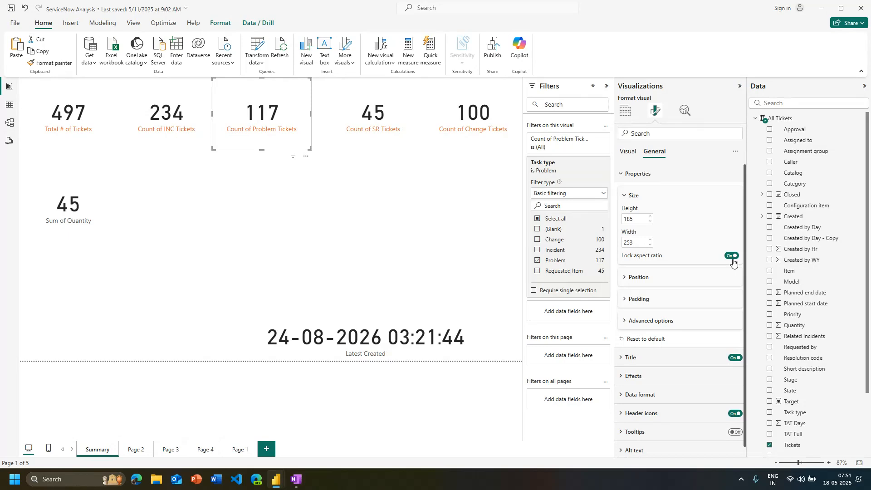
click(733, 261)
click(361, 200)
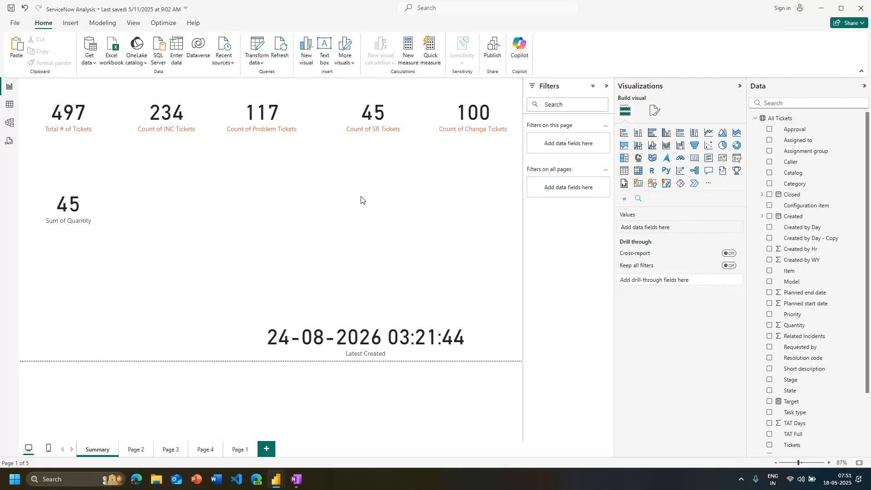
Look at the general formatting options of the Count of Problem Tickets card
click(272, 132)
click(655, 110)
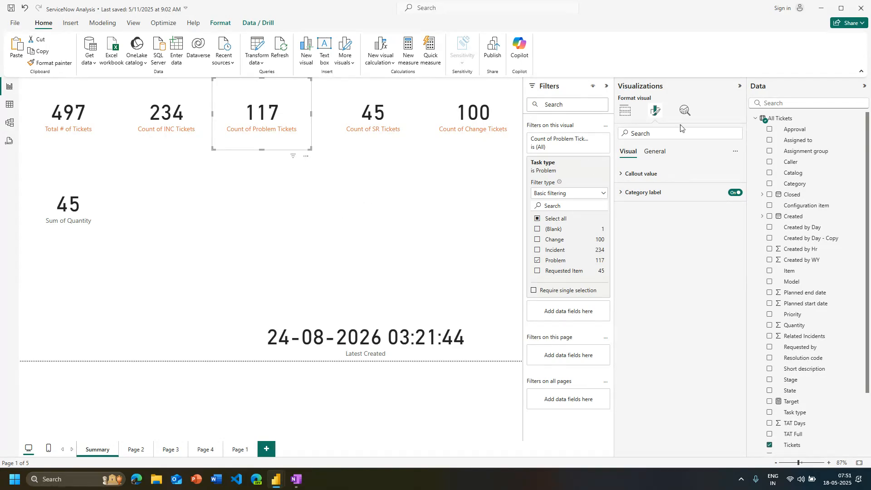
click(655, 153)
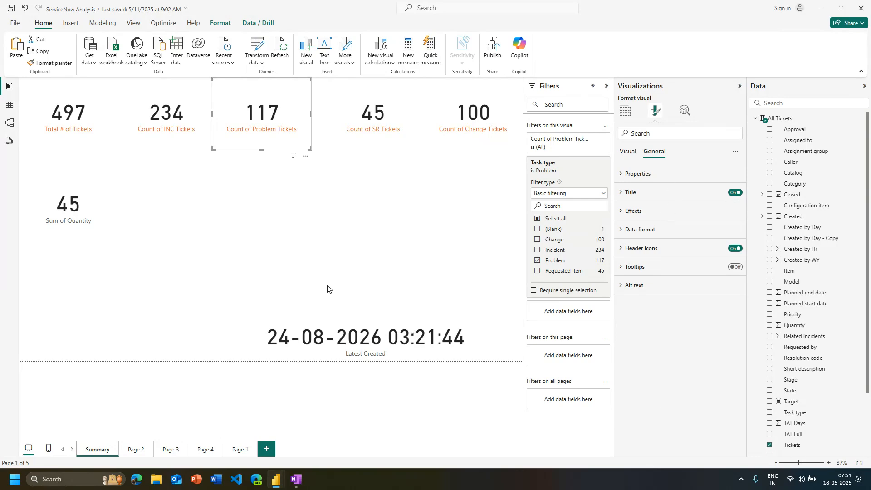
click(321, 202)
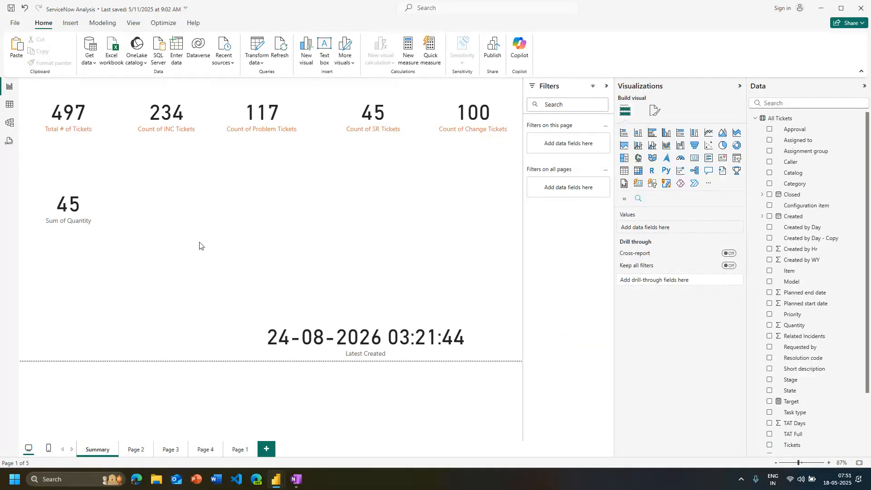
Delete the Sum of Quantity card and the Latest Created card from the Summary page
click(111, 209)
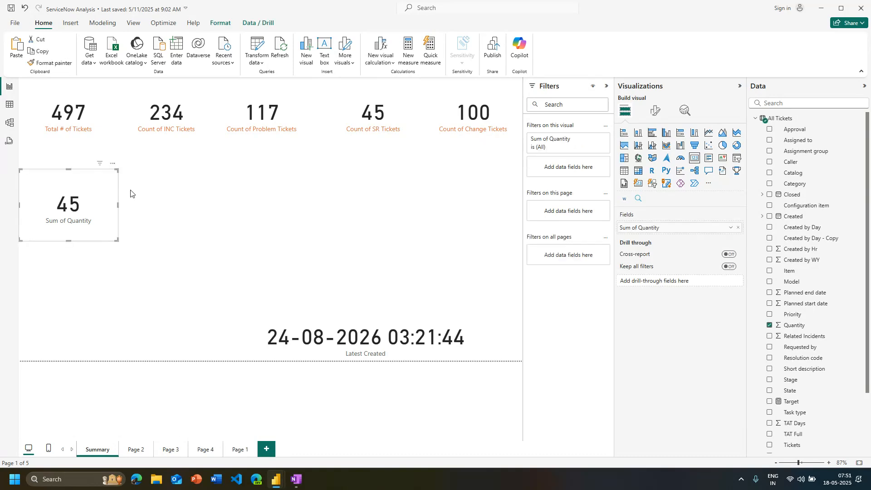
key(Delete)
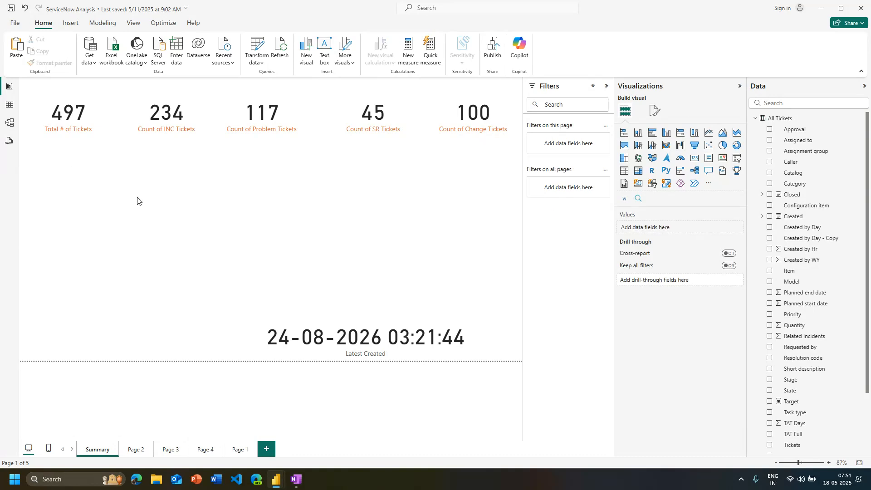
click(424, 353)
key(Delete)
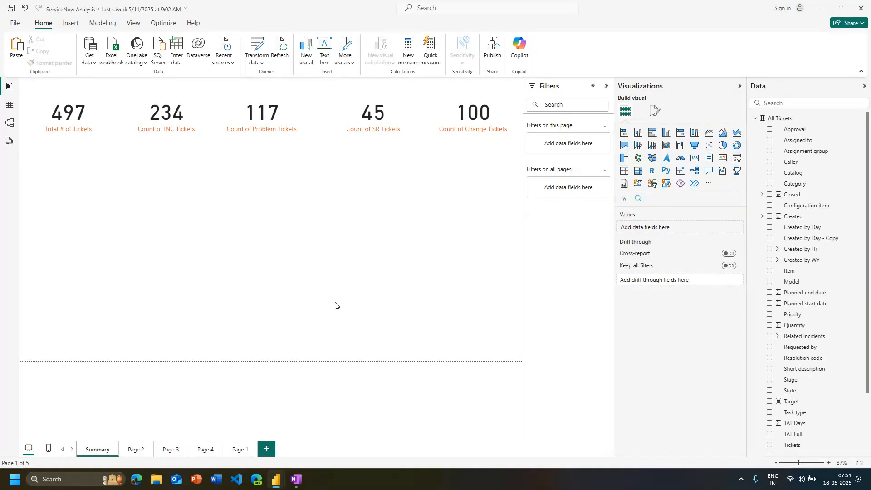
Add a matrix visual to the Summary page with the Team field of the Team table as its rows
click(755, 119)
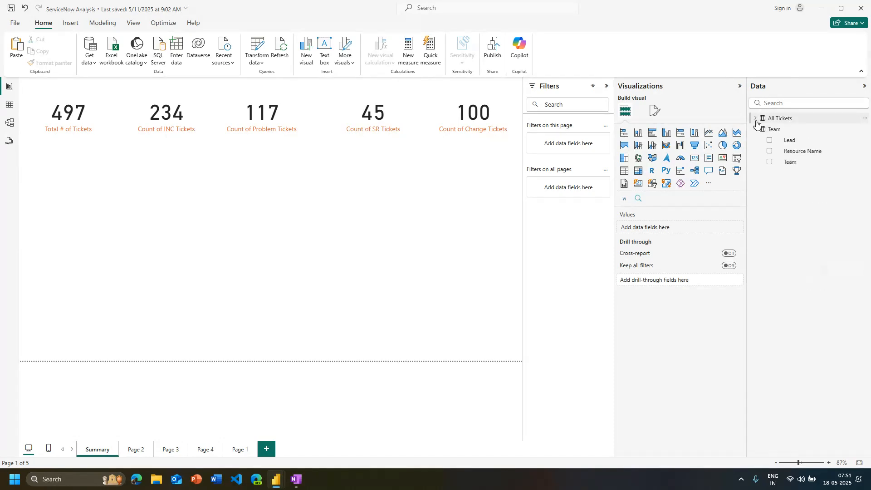
click(756, 119)
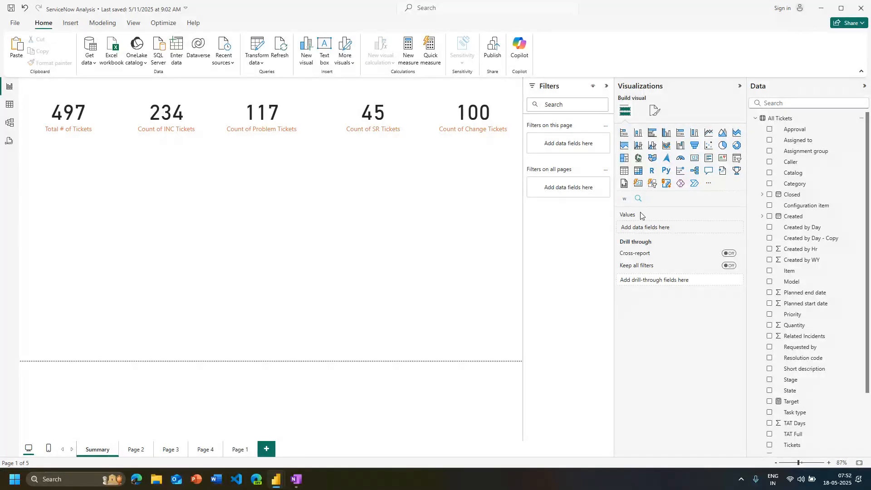
click(638, 171)
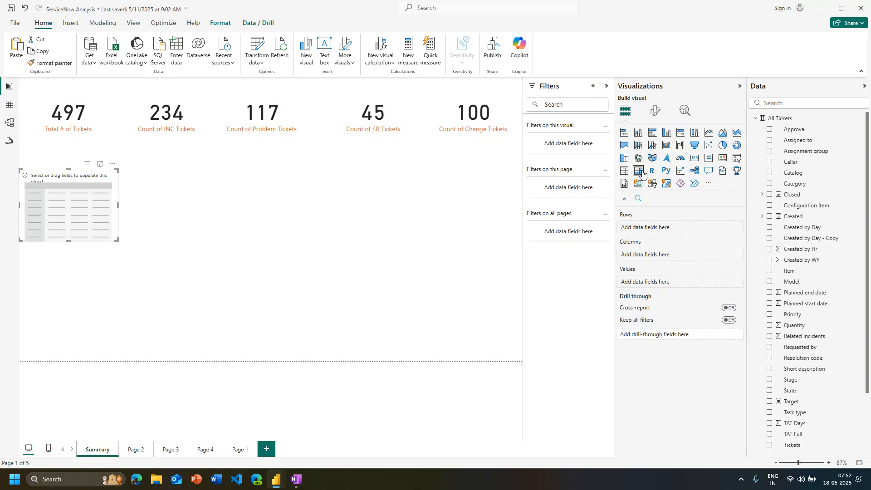
scroll(811, 267, down, 3)
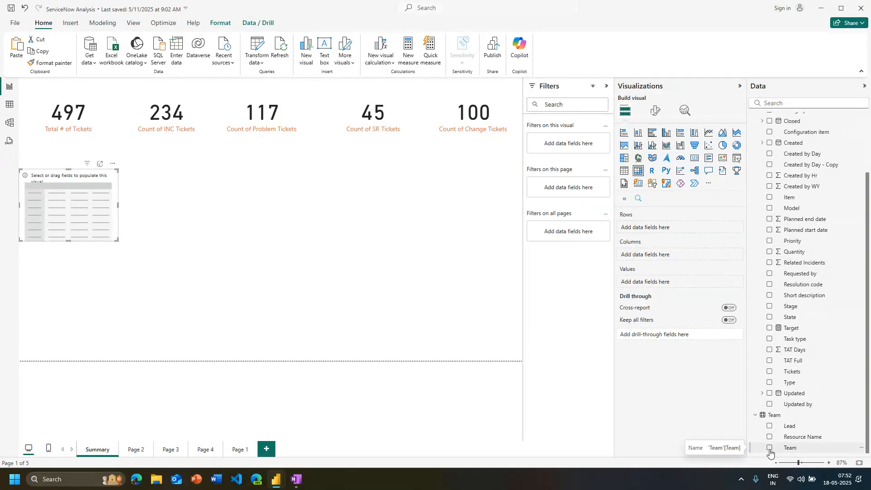
click(770, 448)
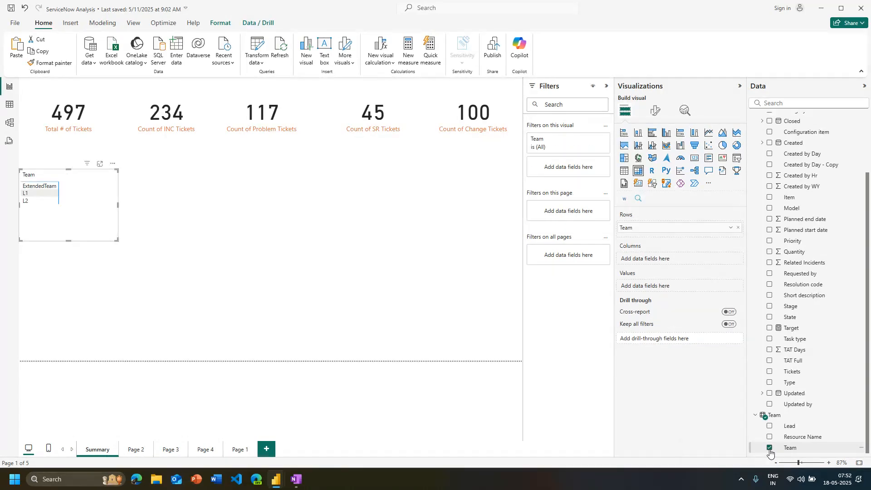
Add Tickets to the matrix values, aggregated as Count (Distinct)
scroll(806, 295, up, 3)
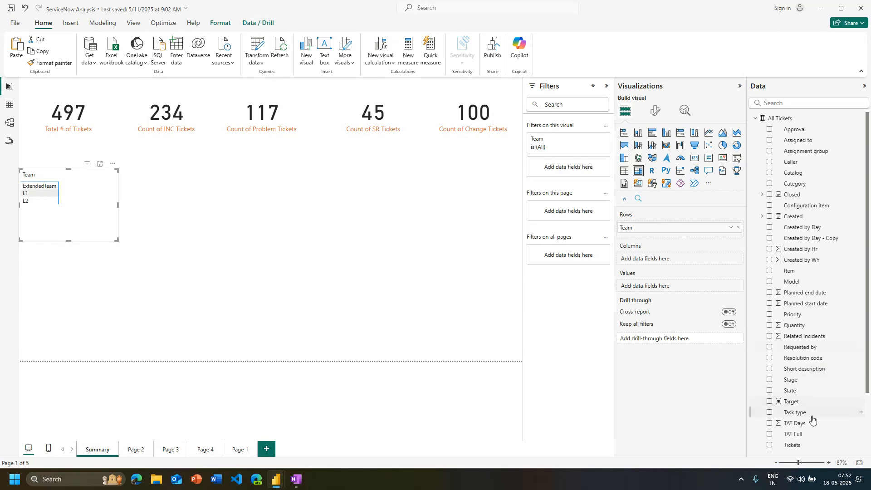
scroll(822, 389, down, 3)
drag(799, 372, 656, 287)
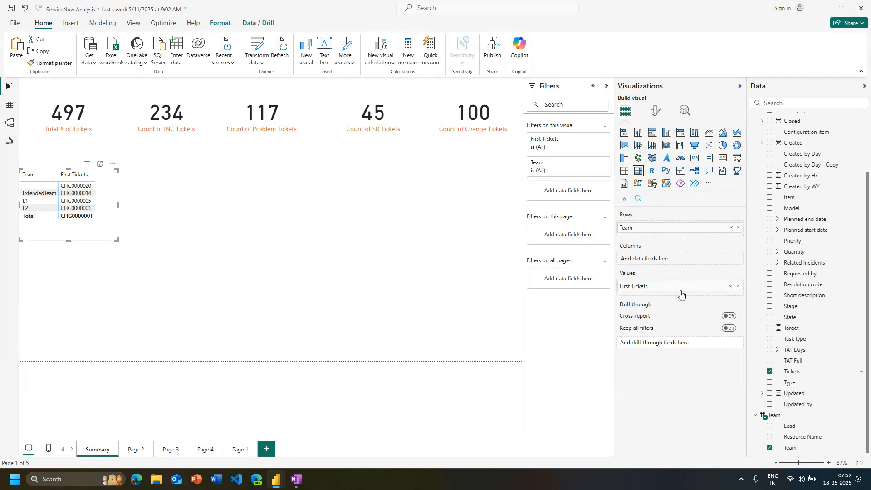
click(731, 287)
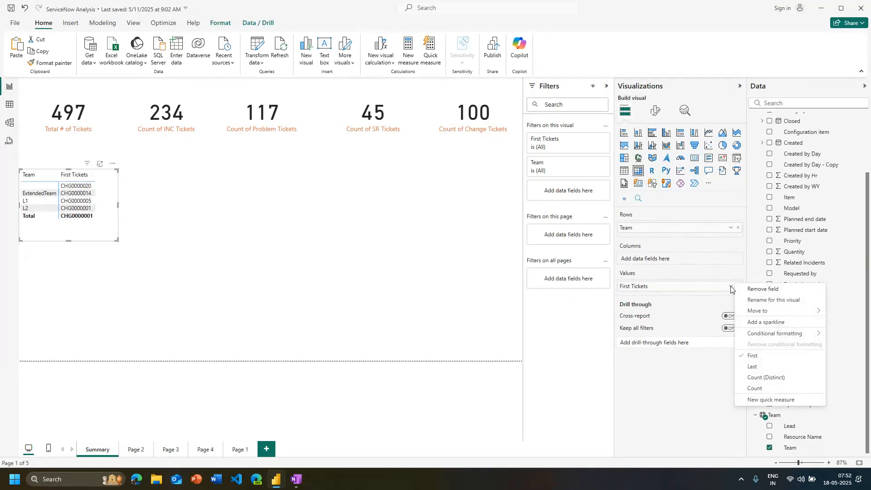
click(755, 379)
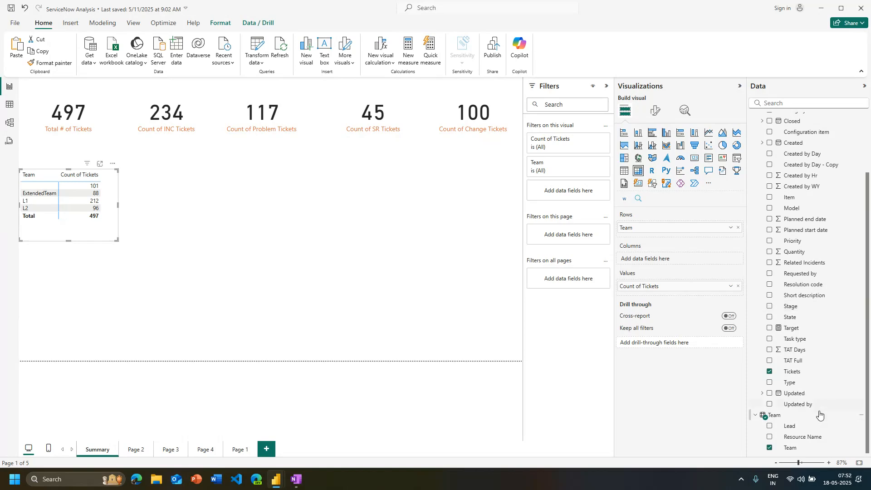
Add Priority to the matrix columns and widen the matrix until all priority columns and the total fit
scroll(819, 414, up, 2)
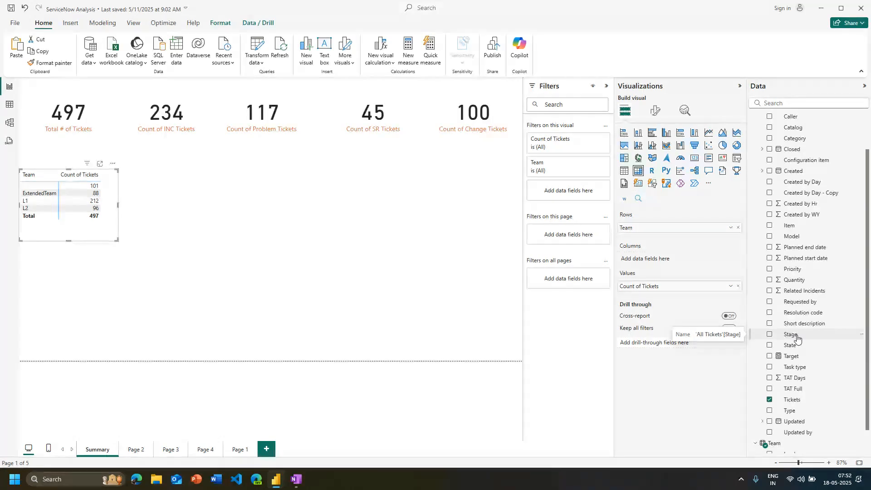
drag(793, 269, 667, 258)
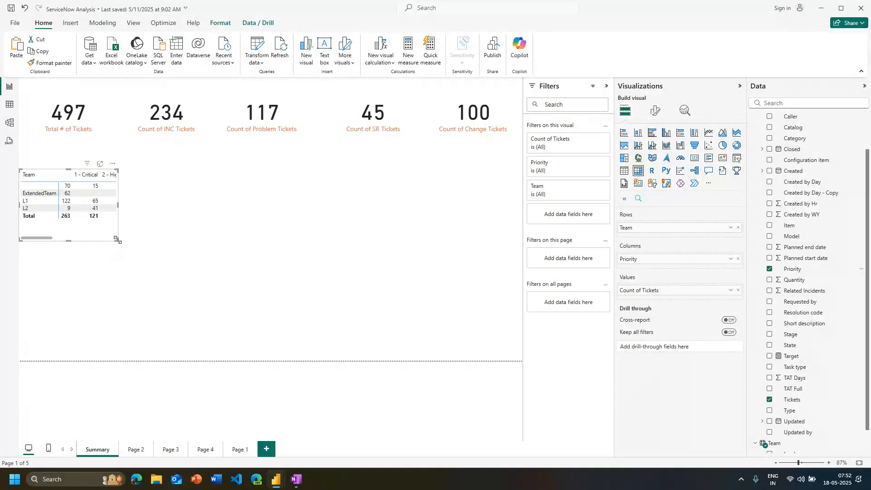
drag(117, 241, 245, 234)
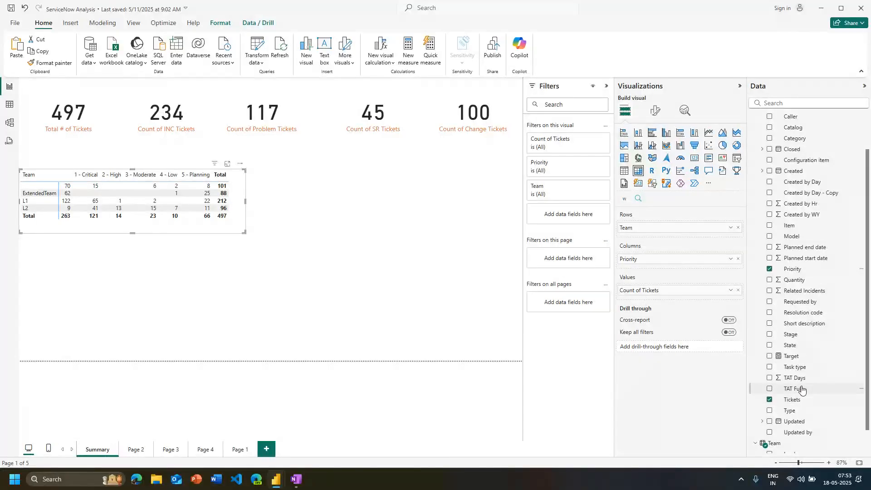
Add the average of TAT Days to the matrix values and enlarge the matrix across the area below the cards
drag(805, 380, 690, 299)
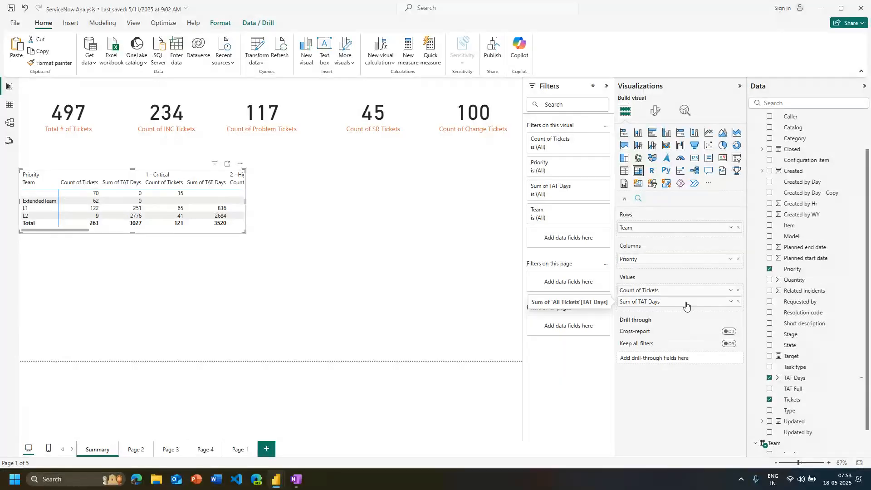
click(730, 302)
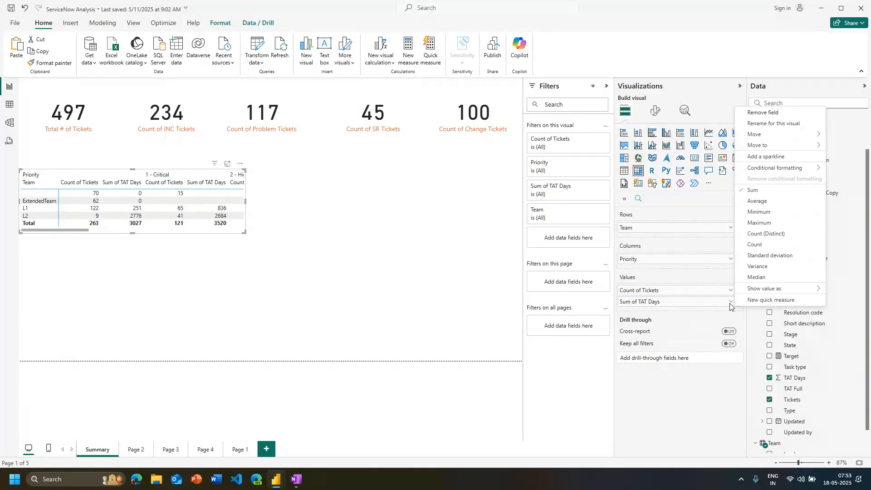
click(760, 202)
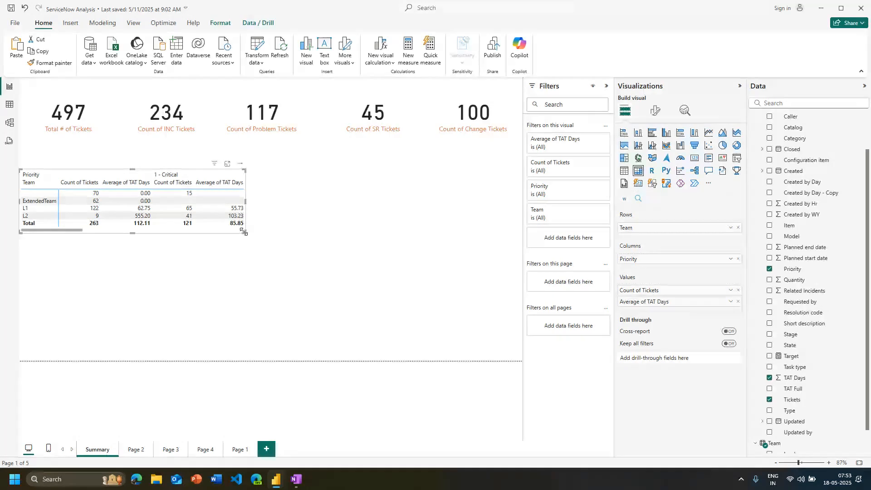
drag(244, 232, 494, 428)
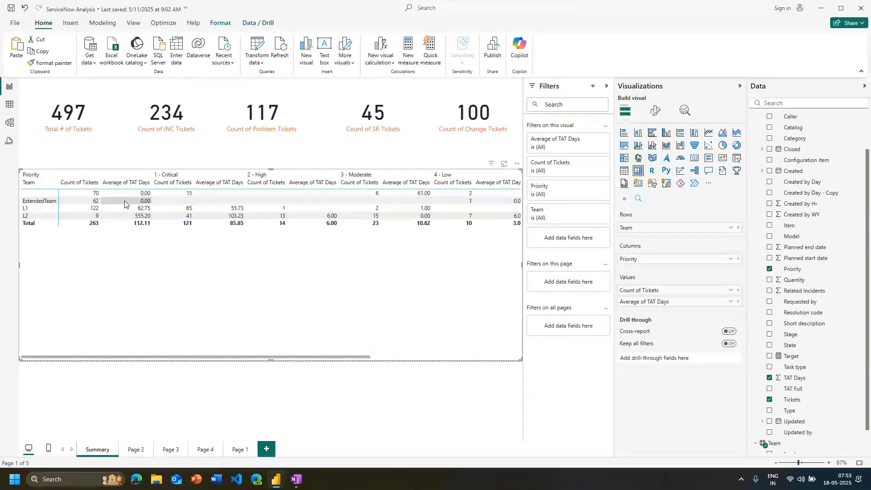
Cross-filter the ticket cards by the matrix's 1 - Critical column to examine its effect
right_click(198, 176)
click(191, 178)
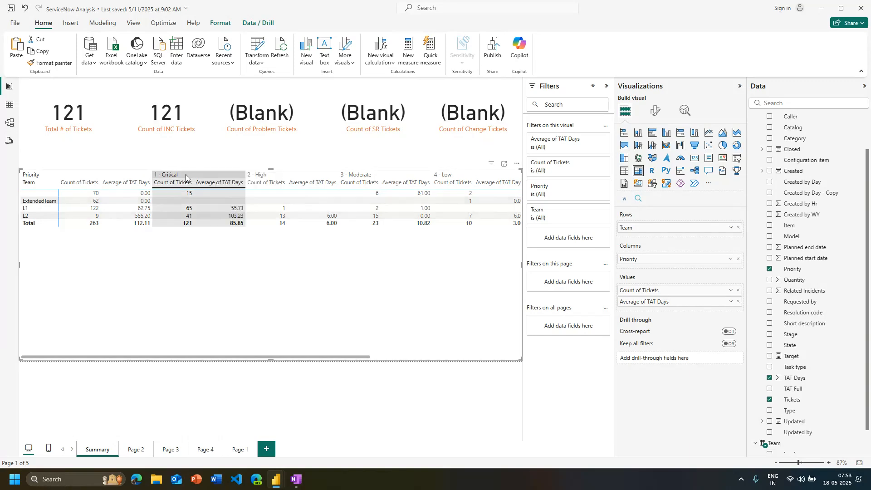
click(186, 177)
click(186, 177)
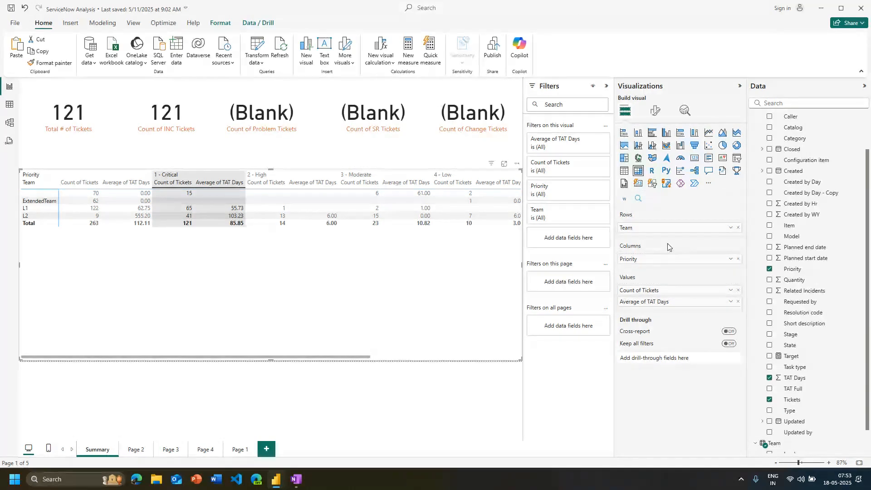
Move Priority from the matrix columns to the rows, directly below Team
scroll(839, 362, down, 2)
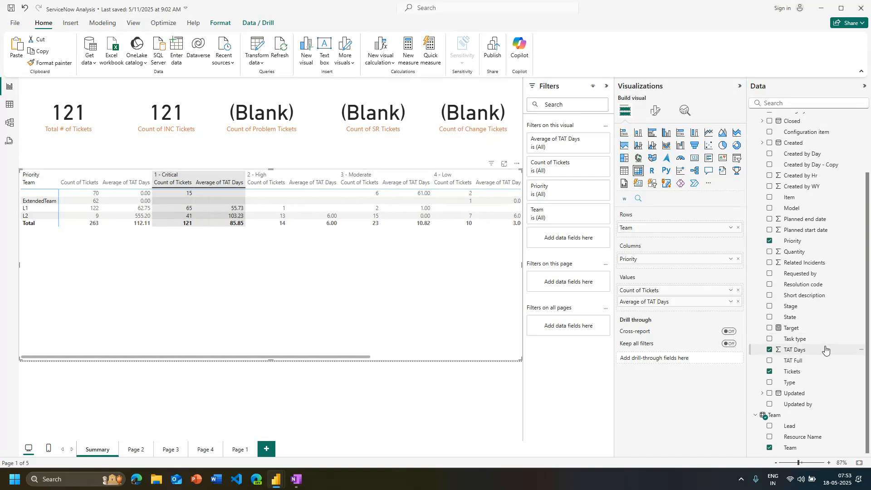
scroll(826, 349, up, 4)
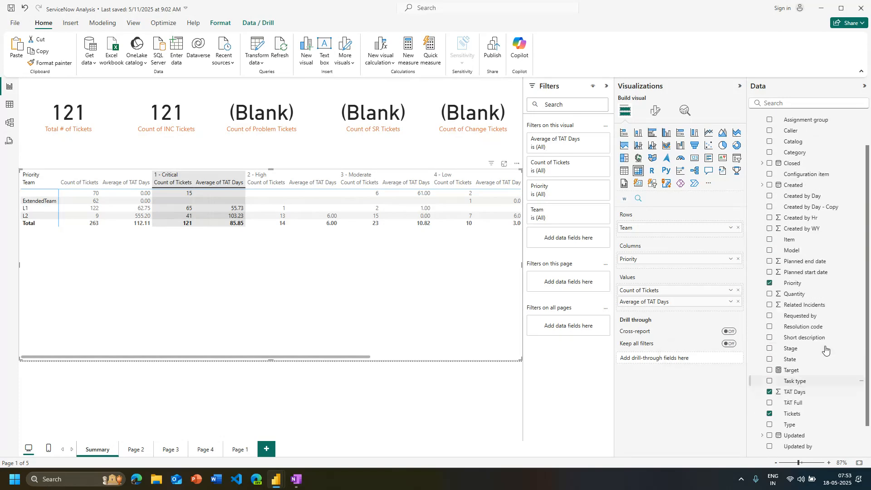
scroll(826, 349, down, 4)
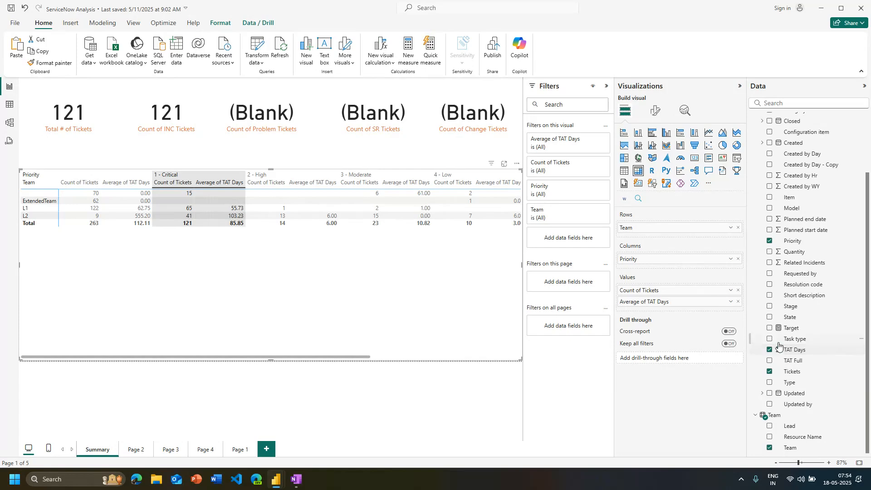
drag(641, 261, 643, 238)
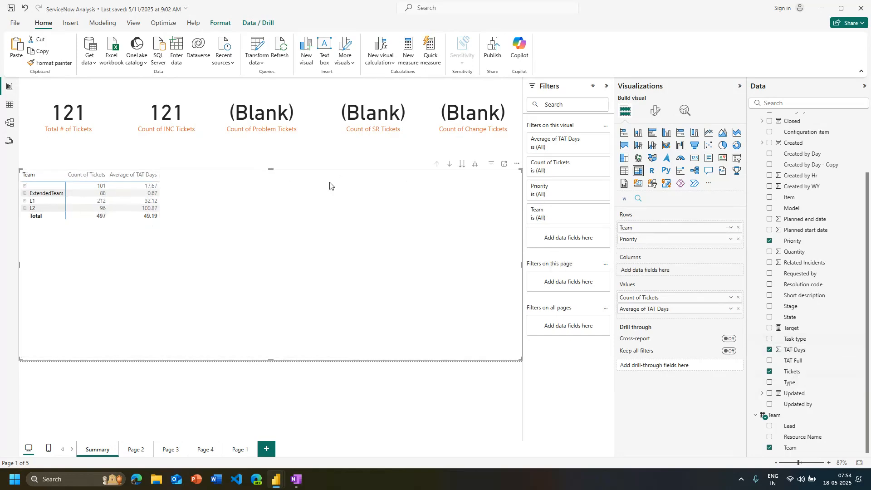
Expand the ExtendedTeam, L1 and L2 rows of the matrix to their priority levels
click(24, 194)
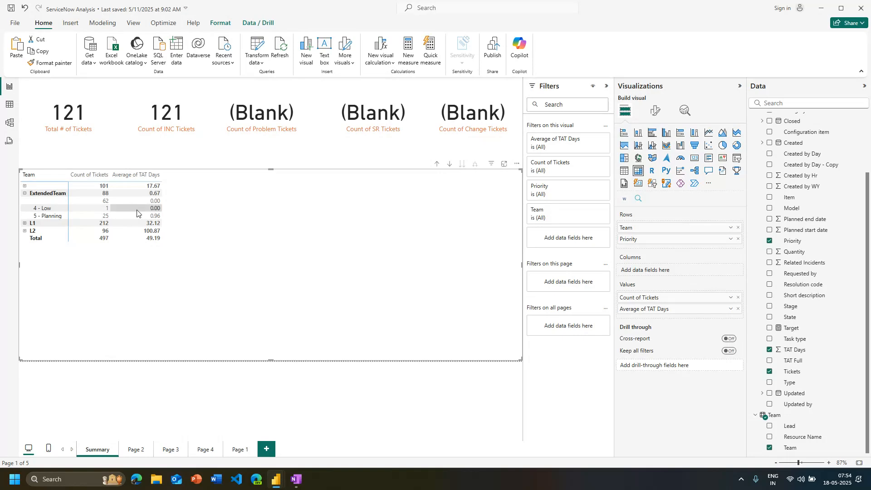
click(24, 223)
click(24, 268)
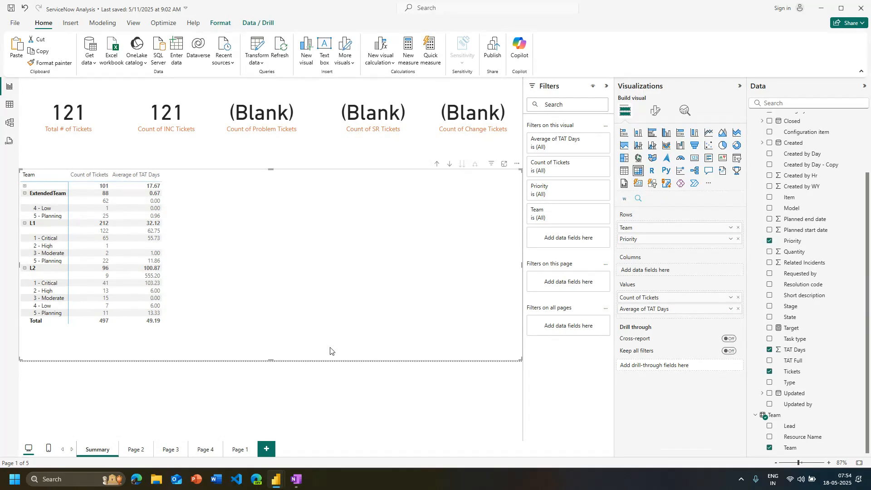
Expand the blank team row and resize the matrix, narrower and extended upward, to fit its rows
drag(522, 264, 216, 261)
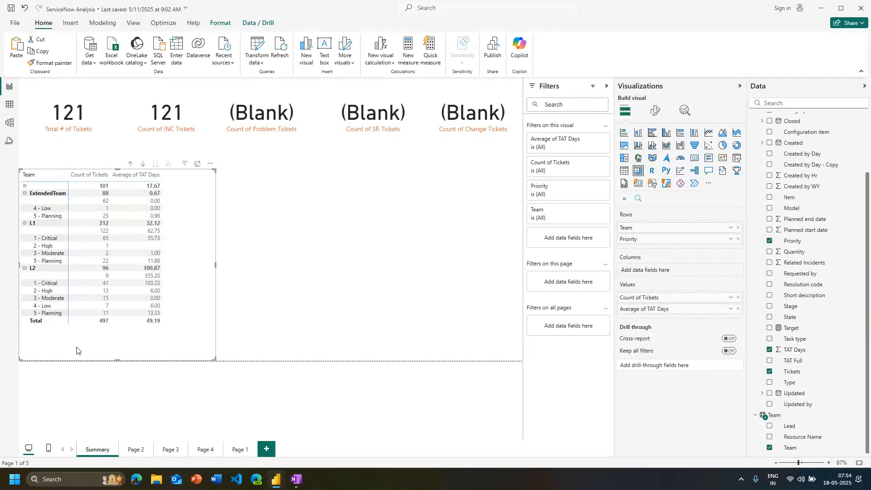
click(25, 185)
scroll(182, 330, down, 1)
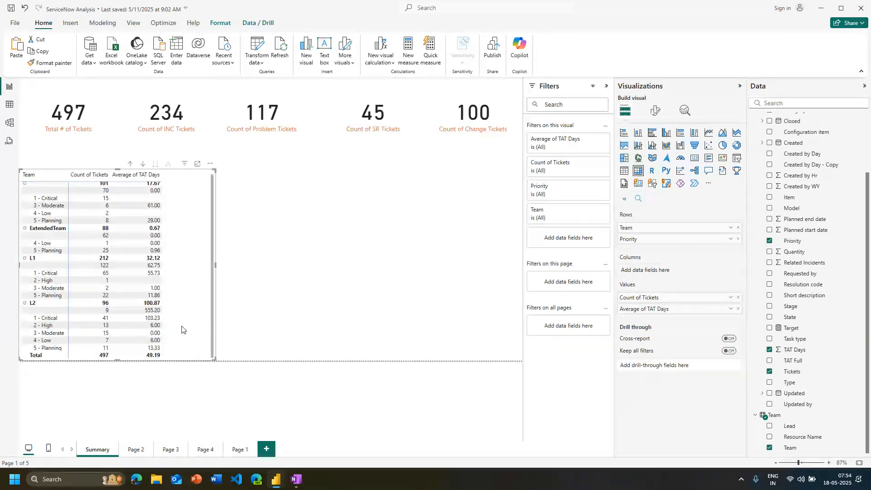
drag(117, 169, 117, 143)
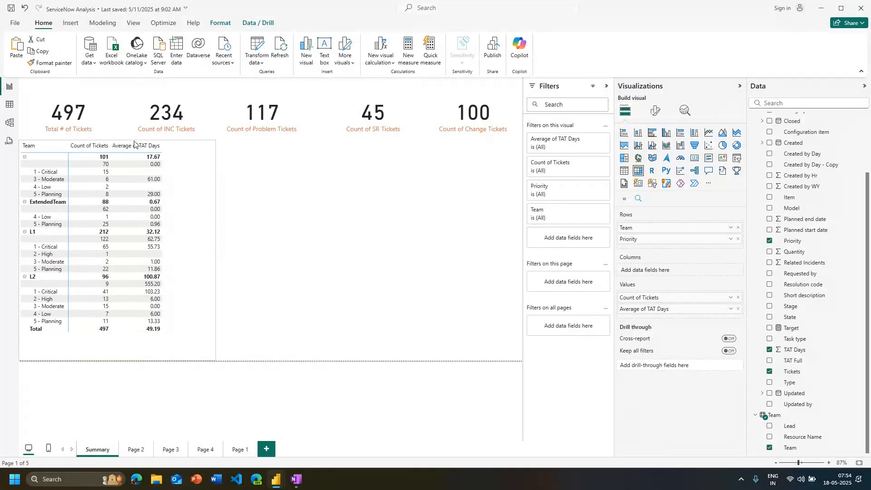
Select the team and priority matrix and open its visual formatting options
click(46, 257)
click(46, 256)
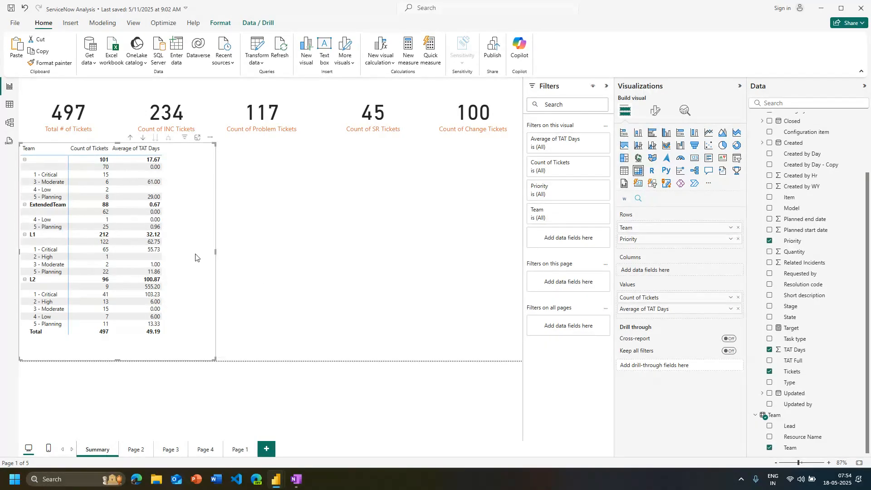
click(651, 112)
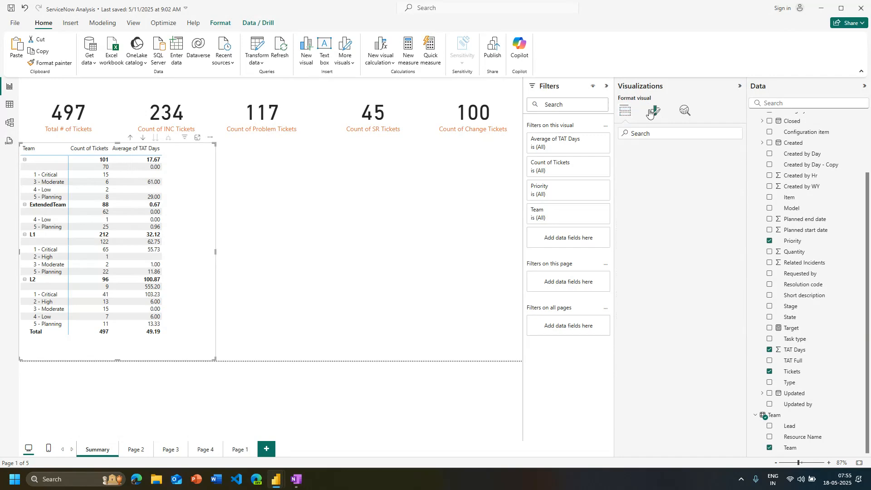
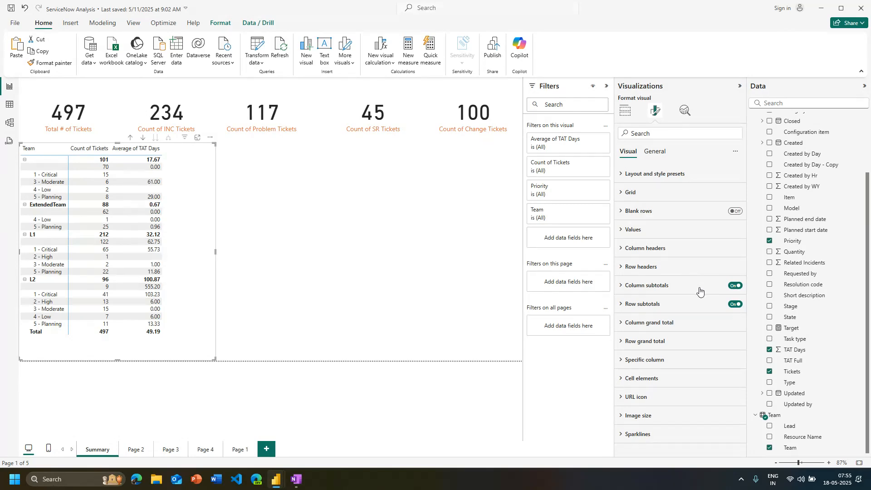
Switch the matrix's column subtotals and row subtotals off and back on to compare the layouts
click(736, 287)
click(737, 287)
click(735, 305)
click(735, 304)
click(736, 304)
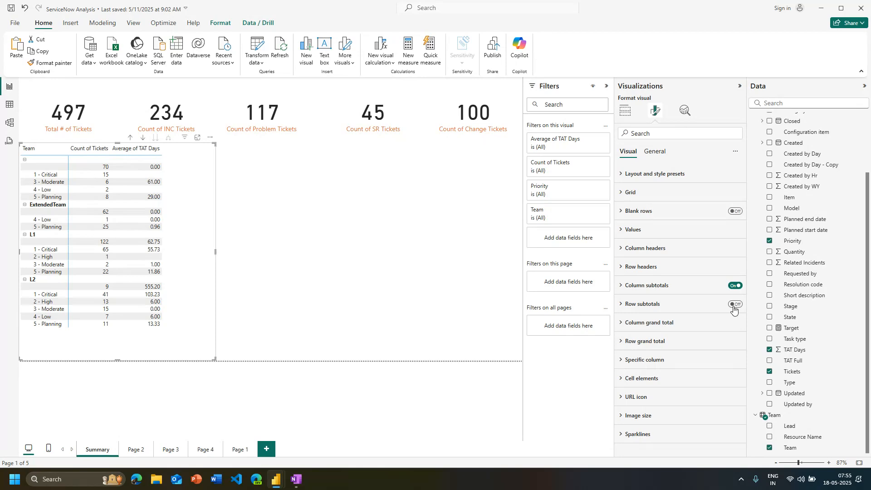
click(734, 308)
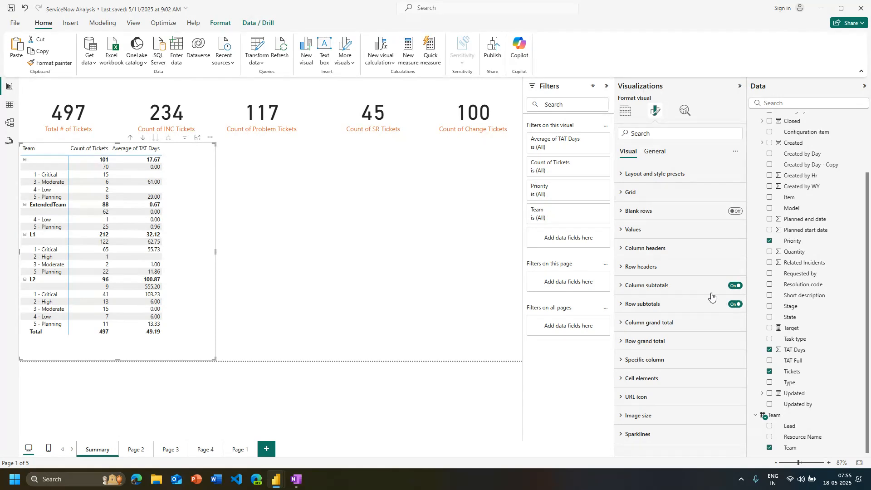
Try the Minimal and Bold header style presets on the team and priority matrix
click(638, 174)
click(645, 208)
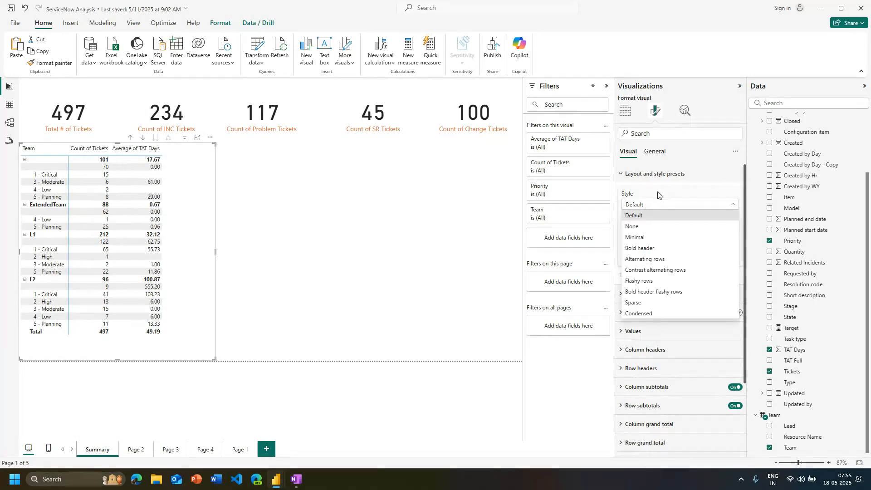
click(659, 193)
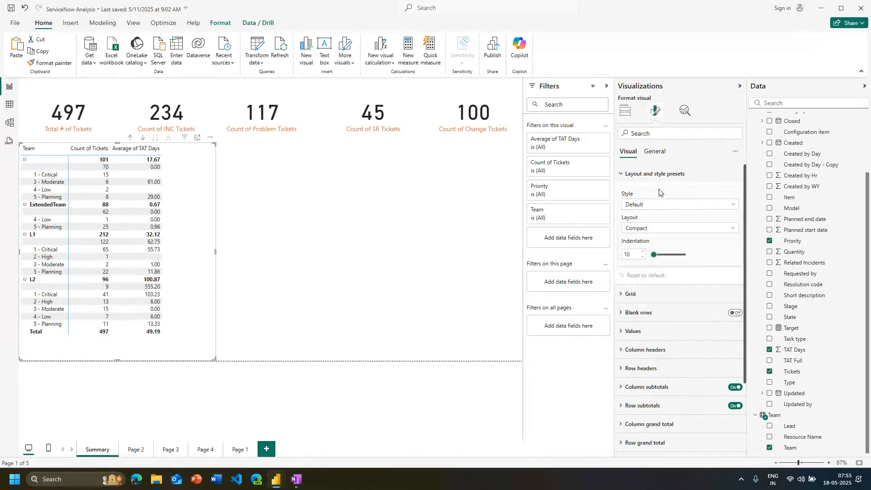
click(658, 205)
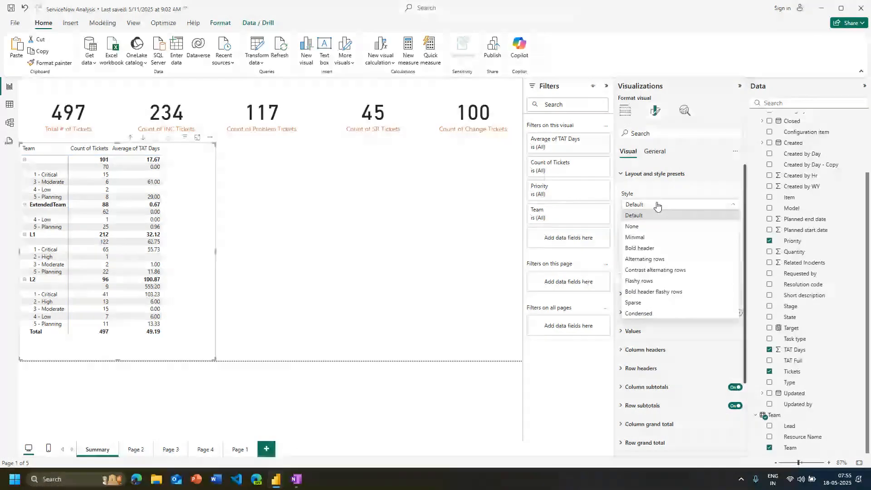
click(635, 237)
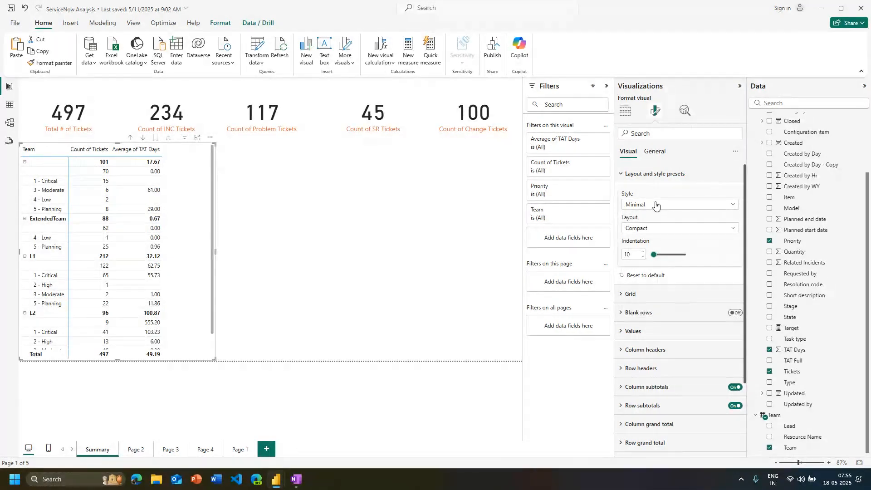
click(655, 205)
click(637, 250)
Try the Alternating rows, Contrast alternating rows and Bold header flashy rows presets on the matrix, and return to the Default style
click(664, 207)
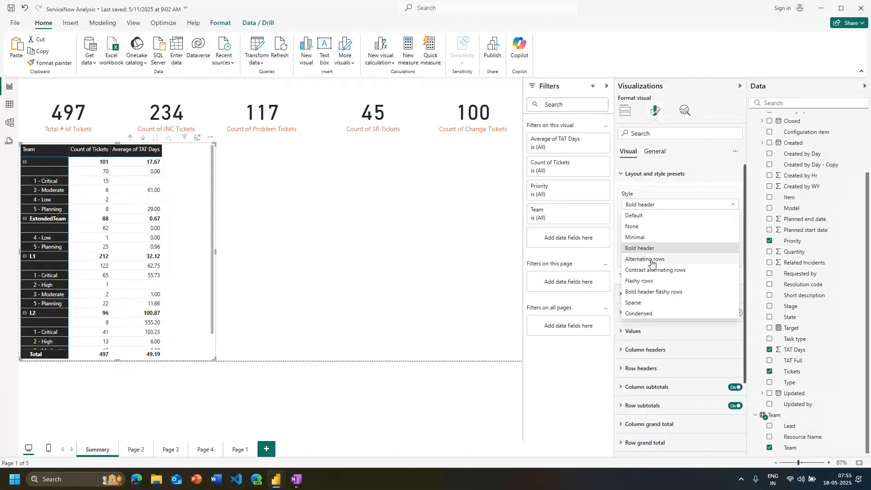
click(645, 259)
click(661, 206)
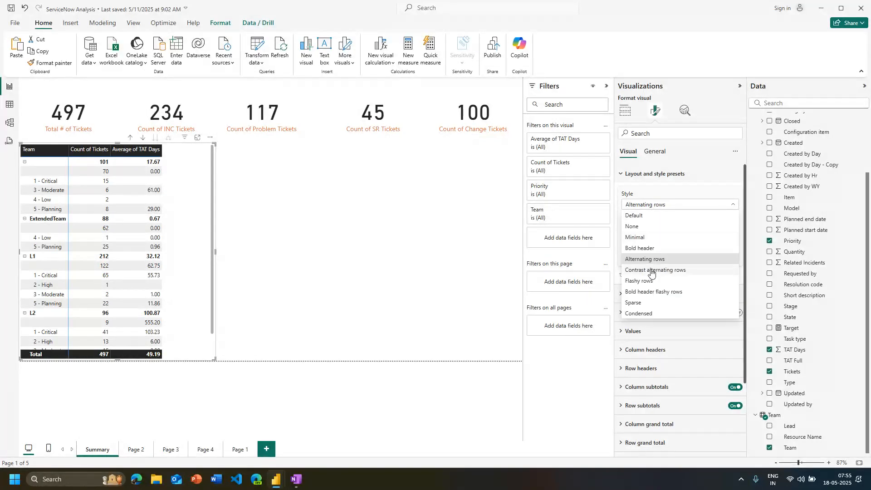
click(652, 270)
click(645, 210)
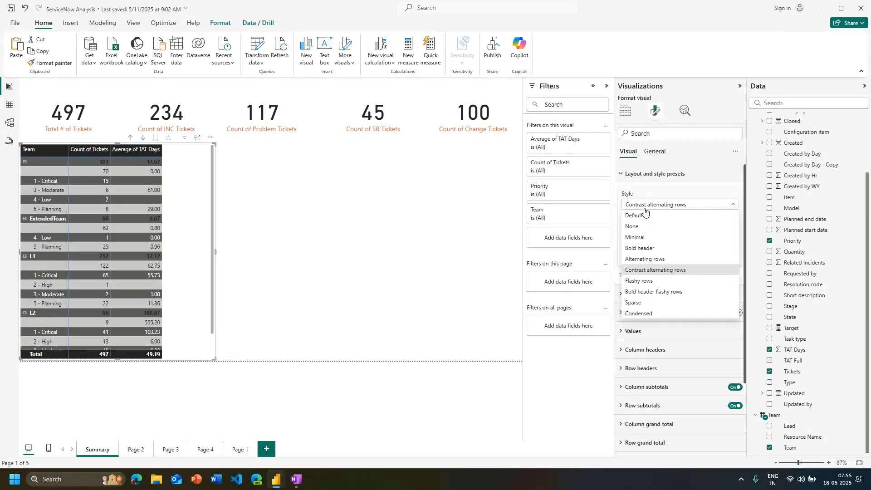
click(641, 291)
click(662, 205)
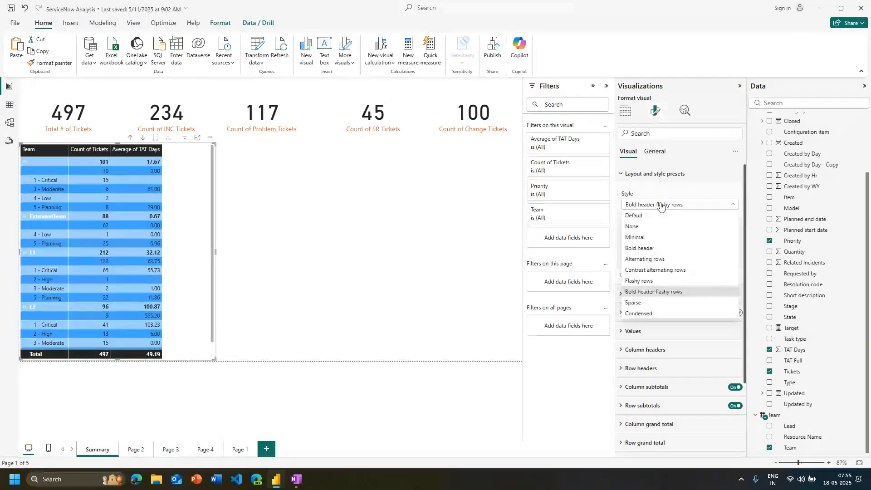
click(654, 219)
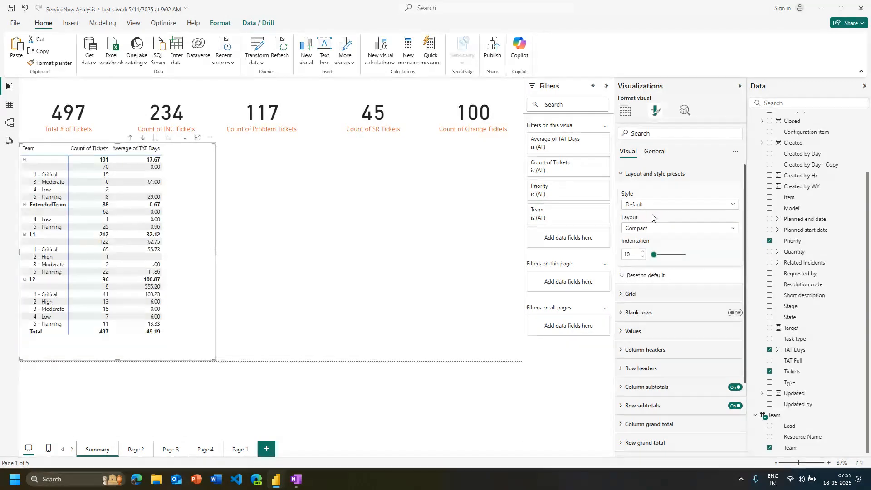
Try the None style preset on the matrix and set the style back to Default
click(643, 207)
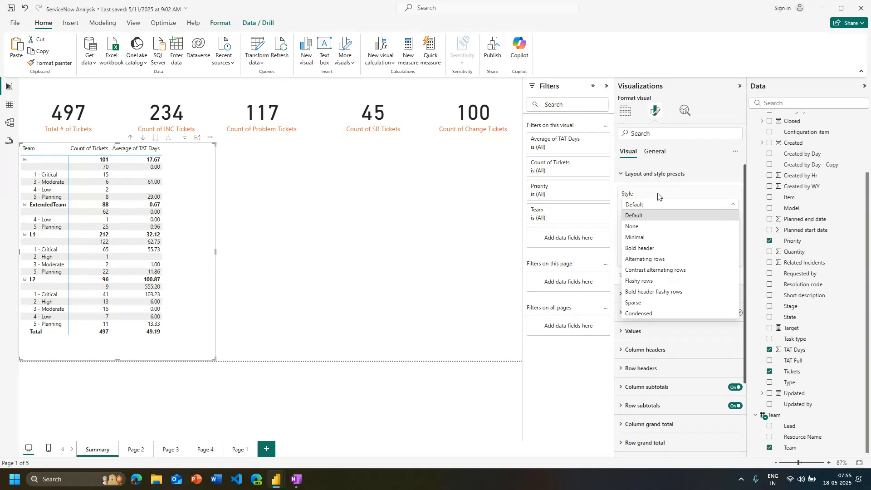
click(652, 195)
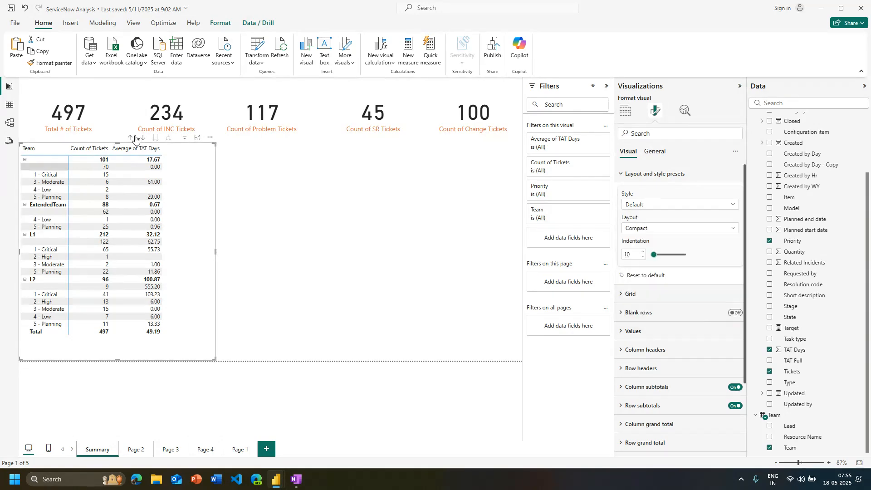
click(682, 208)
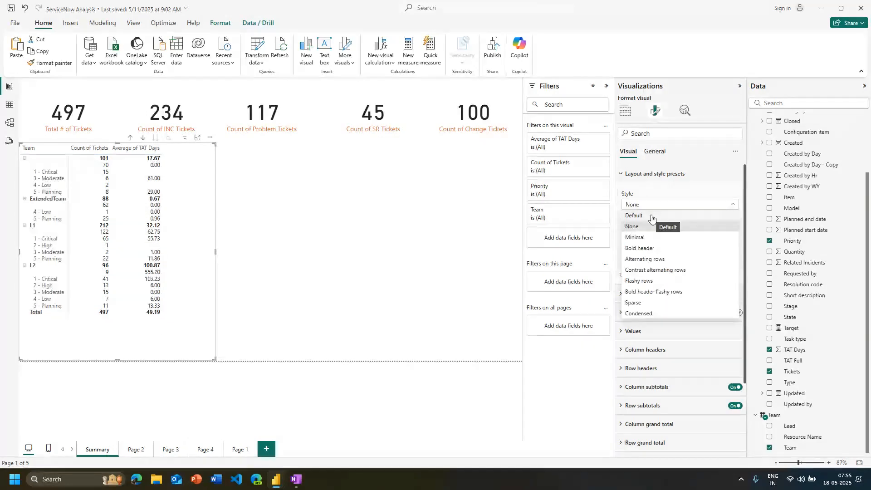
click(646, 198)
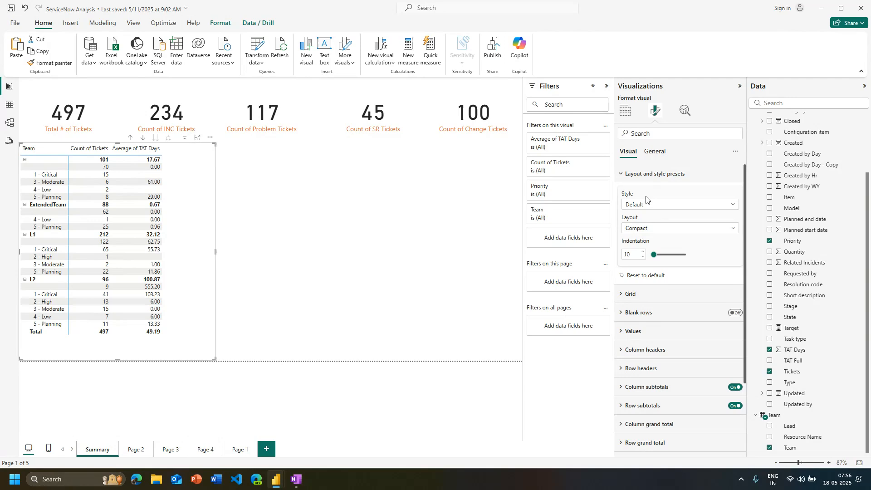
Try the Outline and Tabular layouts on the matrix and set the layout back to Compact
click(634, 229)
click(648, 223)
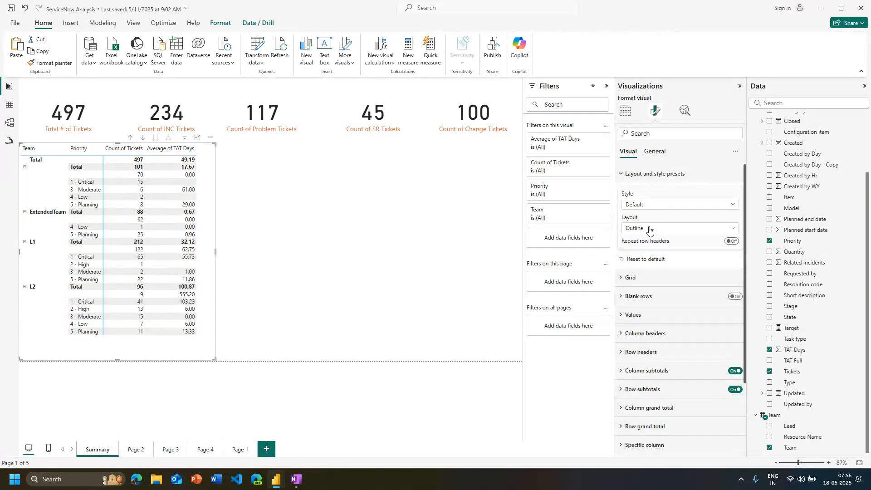
click(650, 228)
click(645, 261)
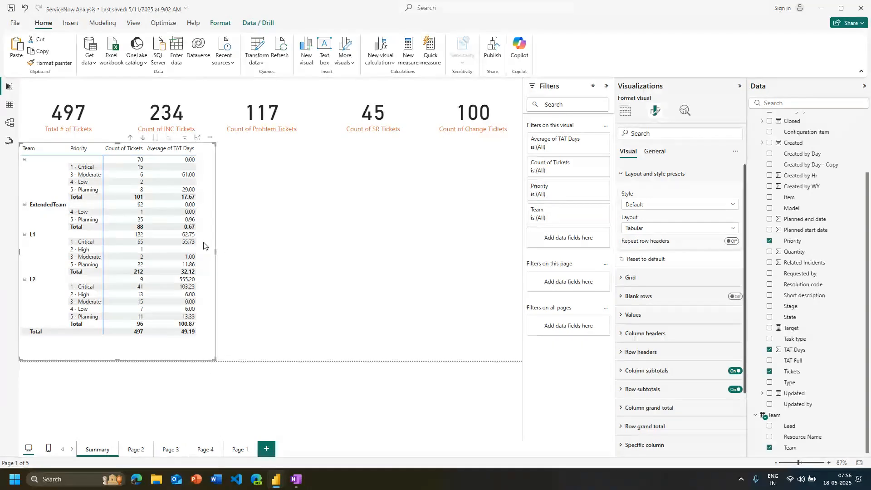
click(658, 228)
click(656, 230)
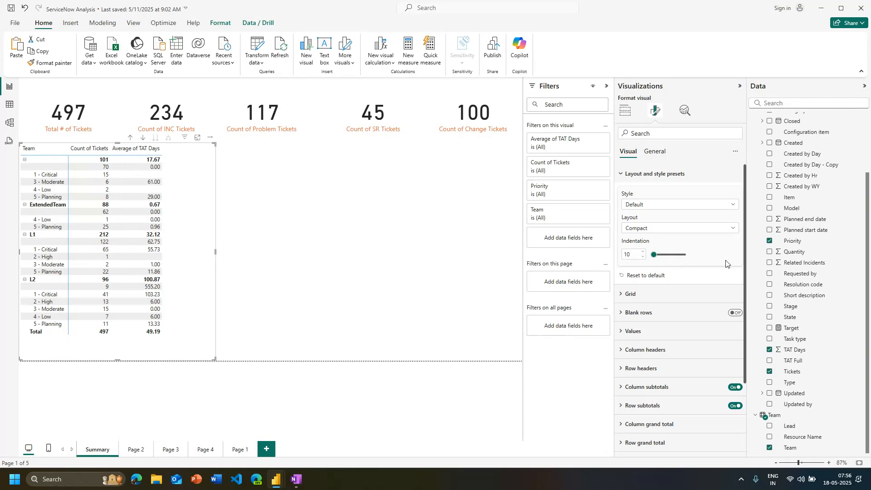
Turn the matrix's horizontal gridlines on and back off in the grid settings
click(683, 293)
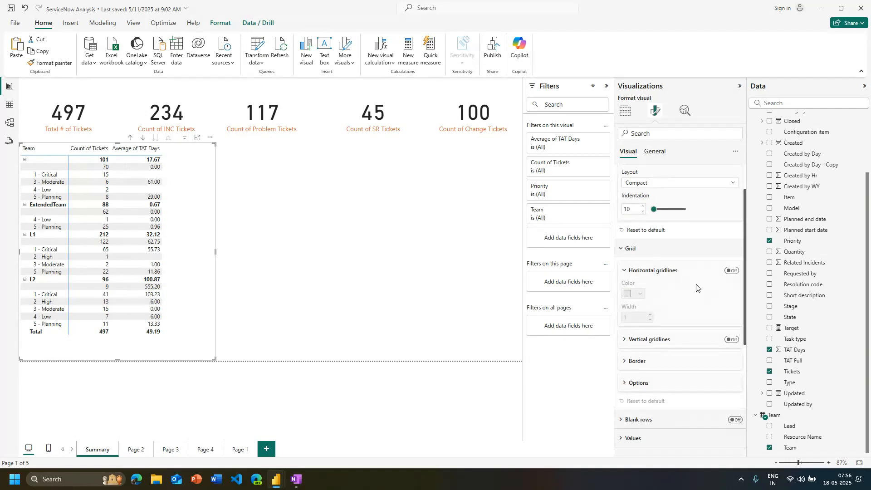
click(734, 271)
click(736, 273)
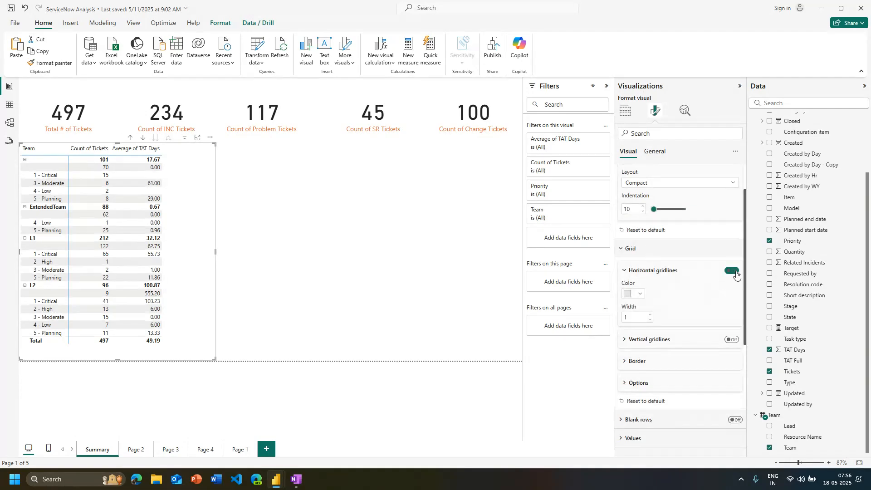
click(736, 274)
click(736, 274)
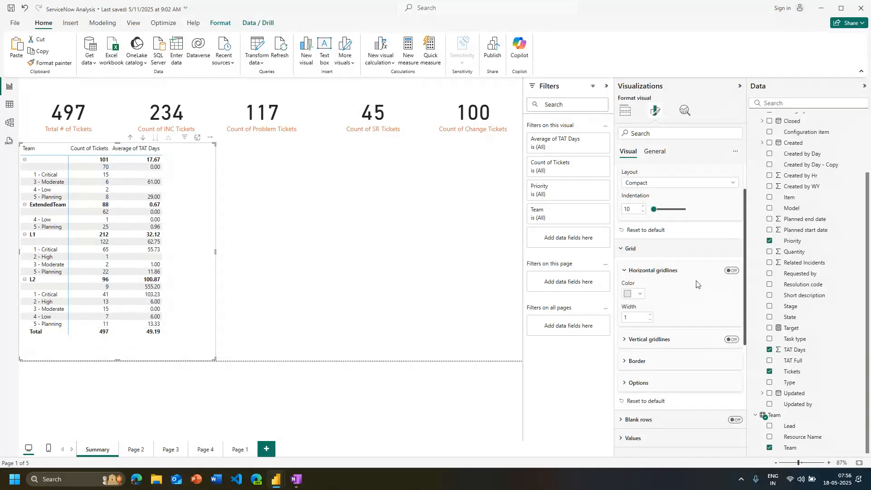
click(633, 247)
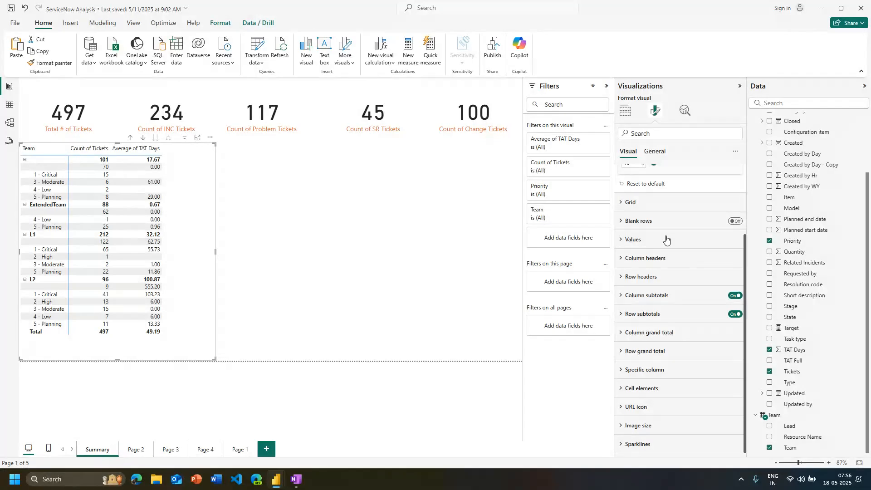
Review the matrix's Values, URL icon, image size and sparklines settings, toggling the URL icon for values on and off
click(668, 242)
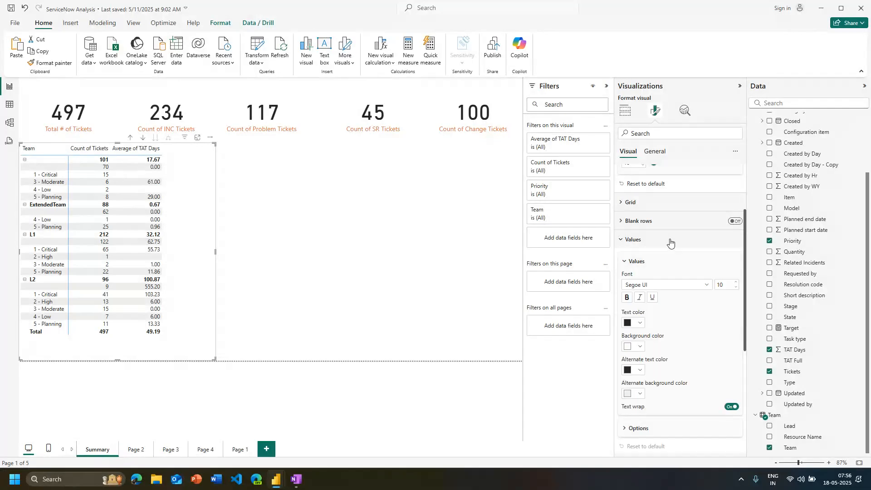
click(670, 243)
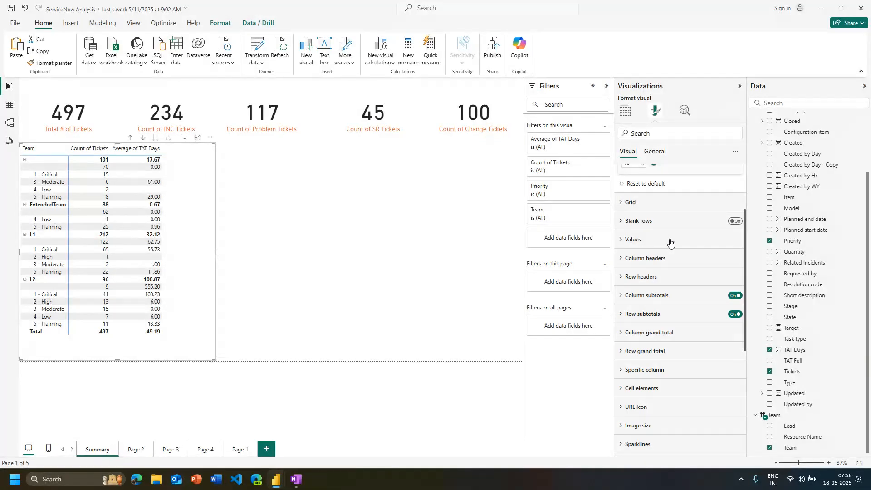
click(681, 406)
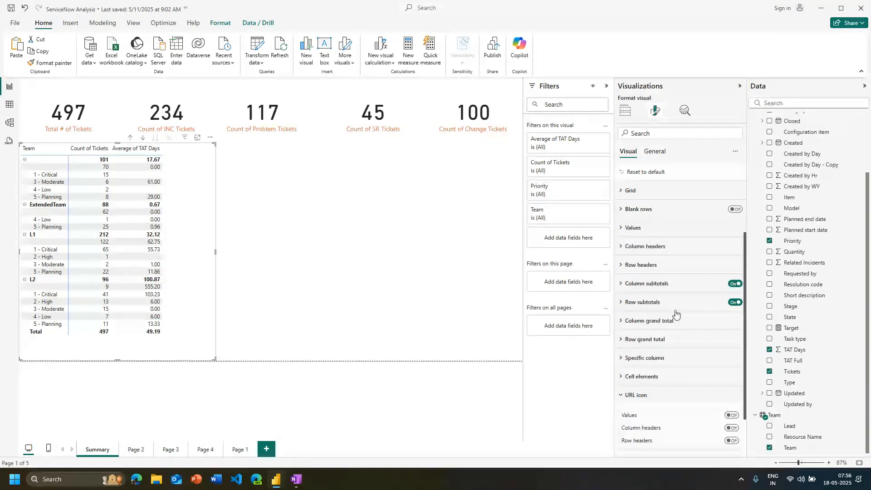
scroll(675, 304, down, 1)
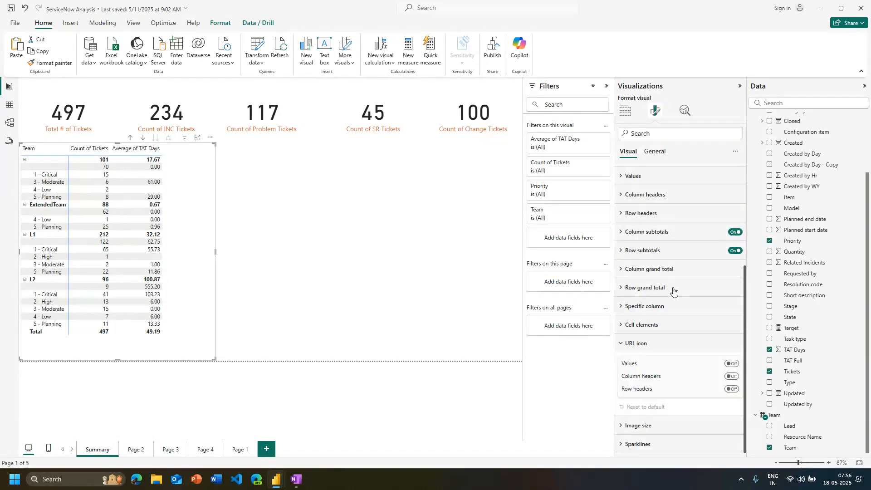
click(732, 364)
click(738, 365)
click(667, 343)
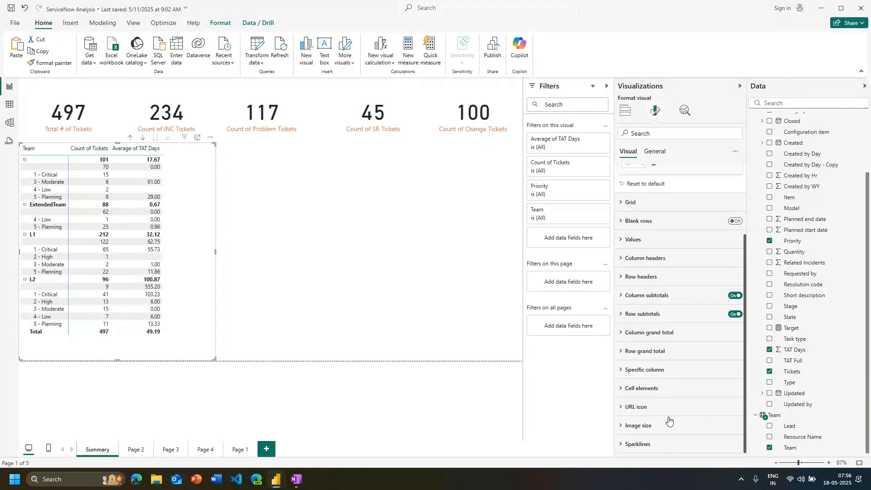
click(656, 424)
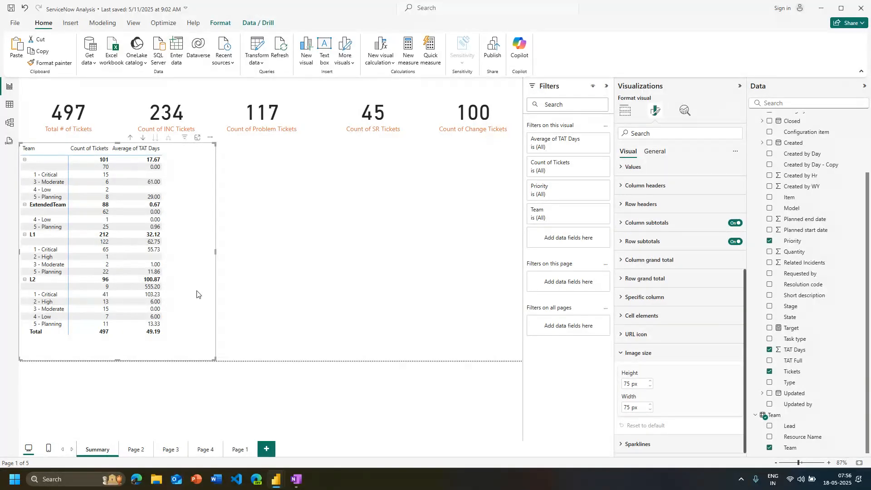
click(660, 358)
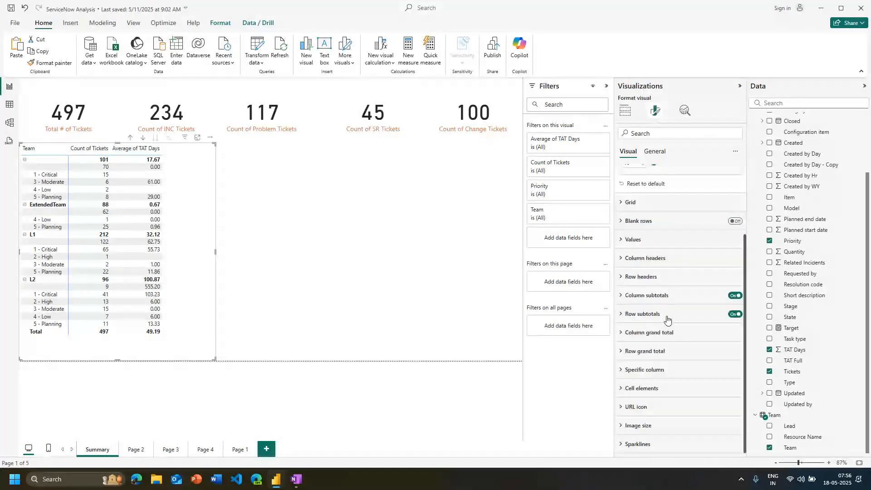
scroll(667, 320, down, 1)
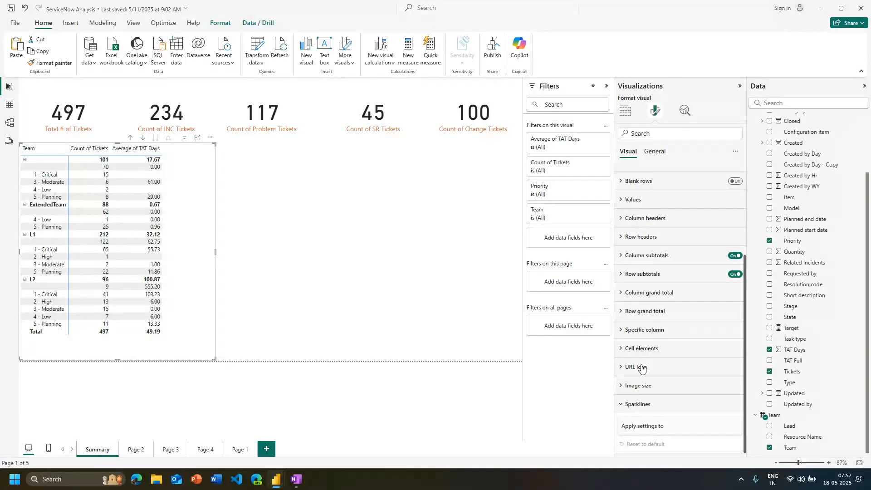
Turn blank rows between the matrix's team groups on and back off, and collapse the layout and style presets
scroll(672, 291, up, 3)
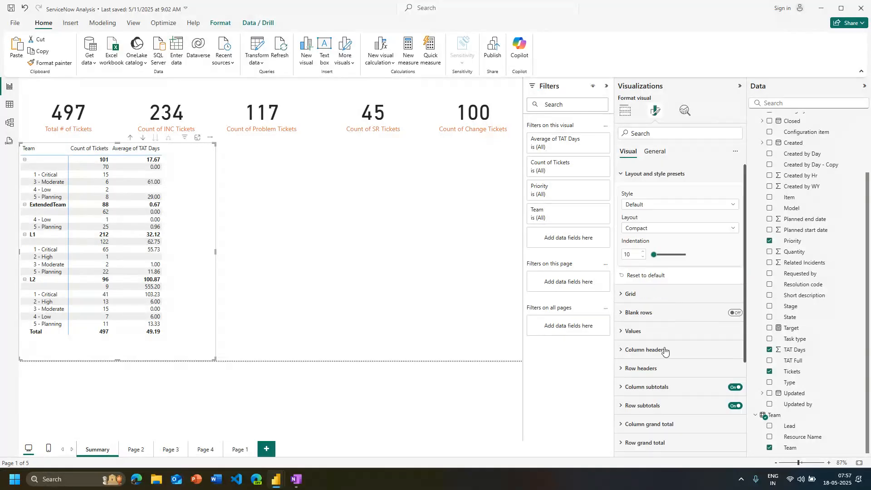
click(735, 313)
click(737, 315)
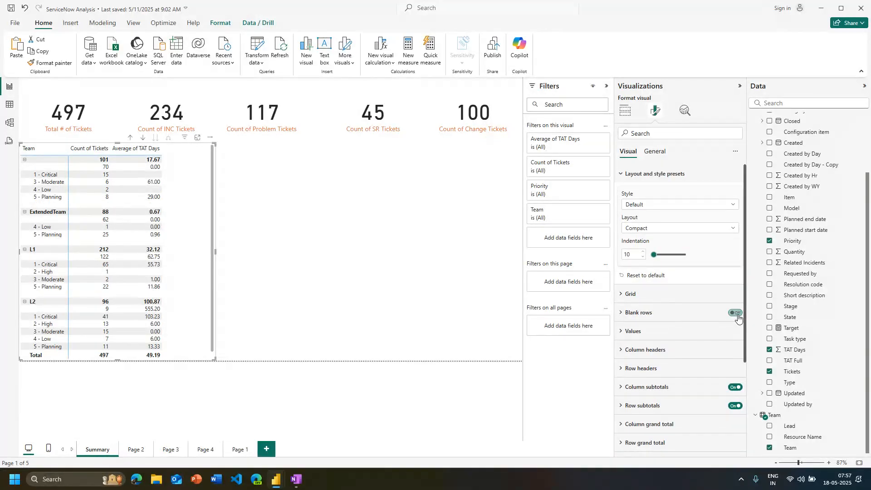
click(738, 316)
click(738, 318)
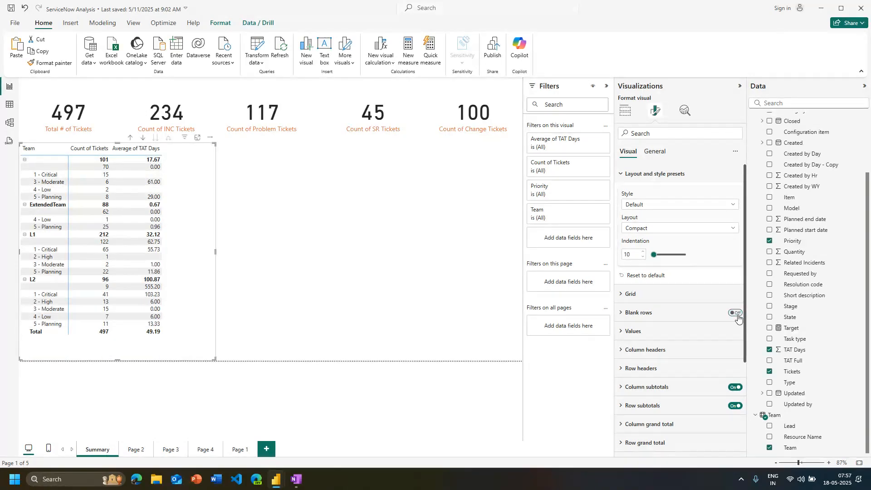
click(634, 175)
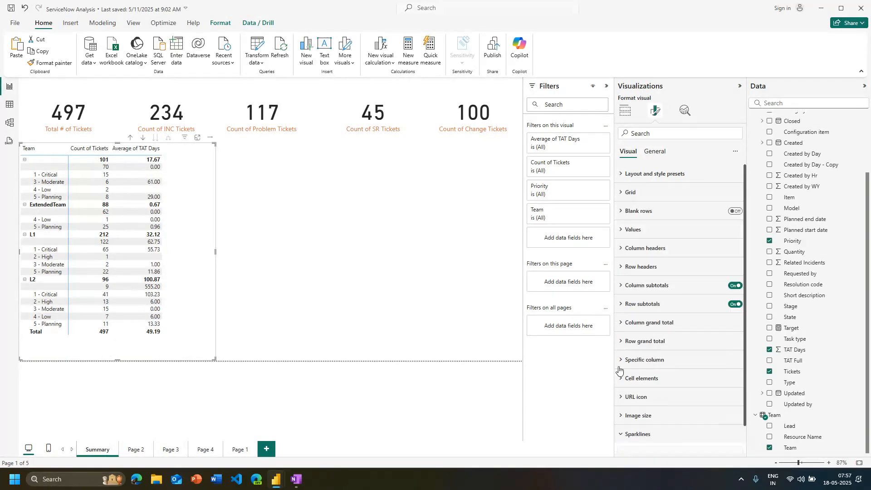
scroll(681, 256, down, 1)
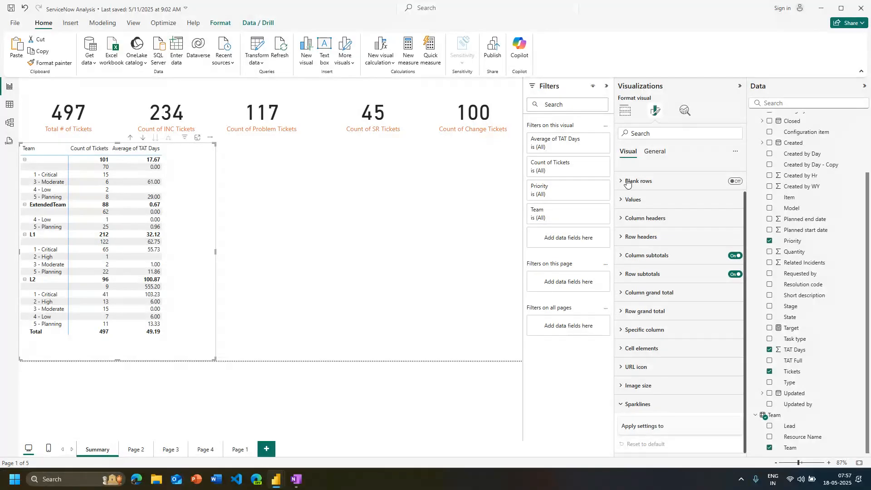
Try the matrix without Average of TAT Days while checking its format settings, and restore the field
click(625, 112)
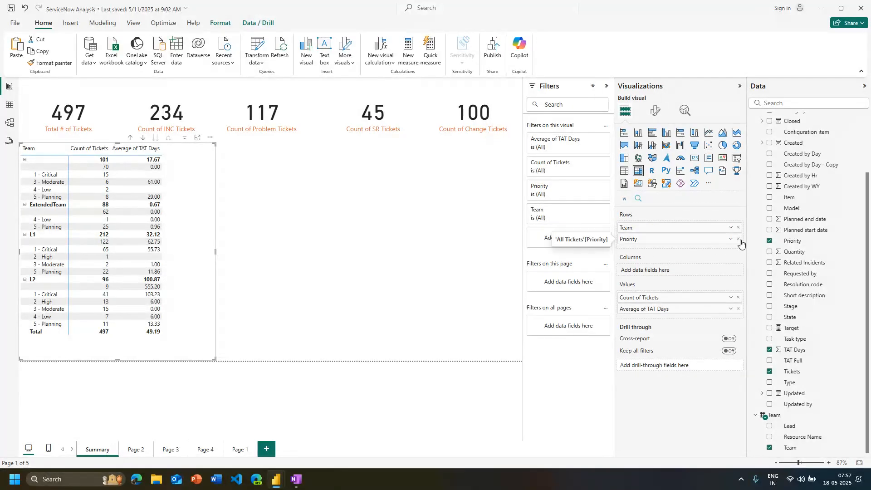
click(739, 309)
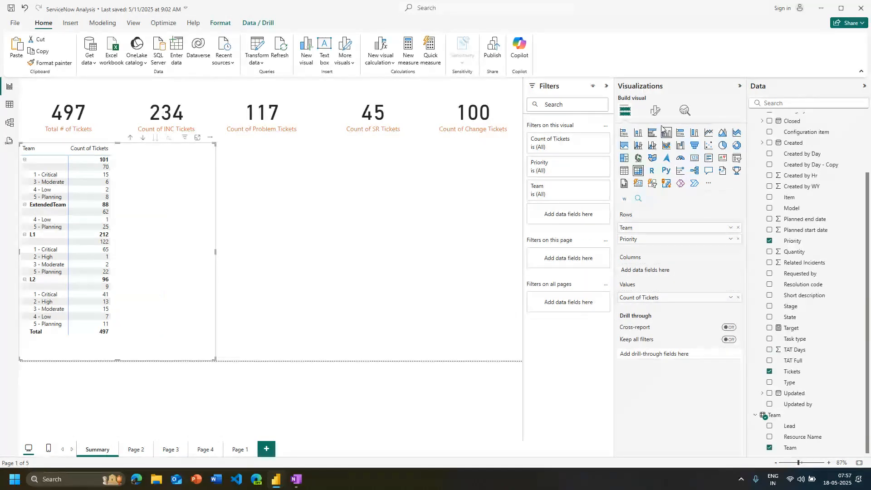
click(655, 111)
click(636, 434)
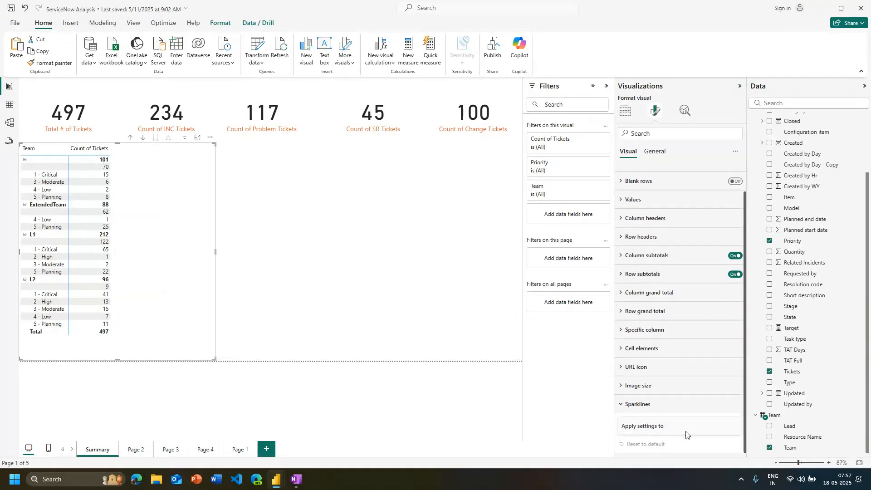
scroll(621, 305, up, 1)
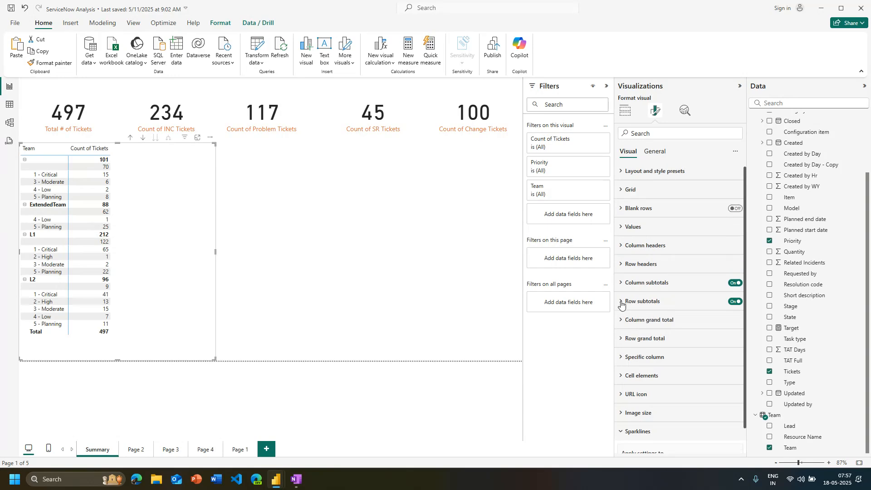
click(626, 111)
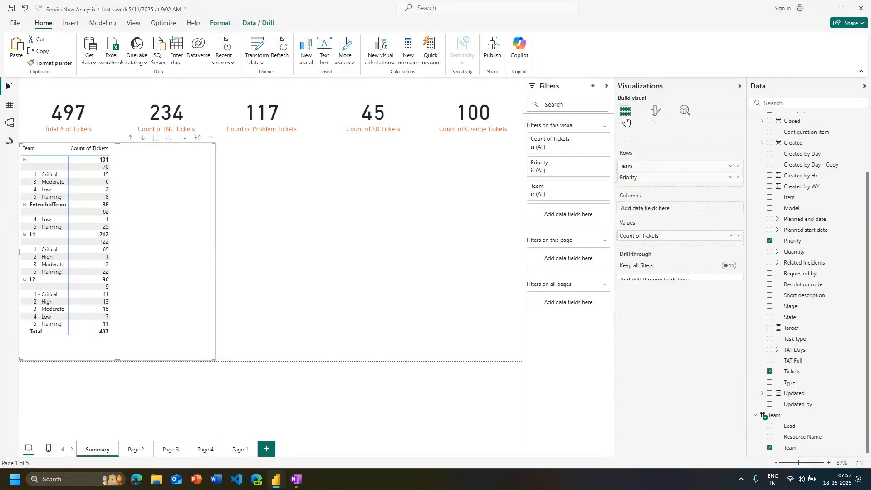
click(652, 115)
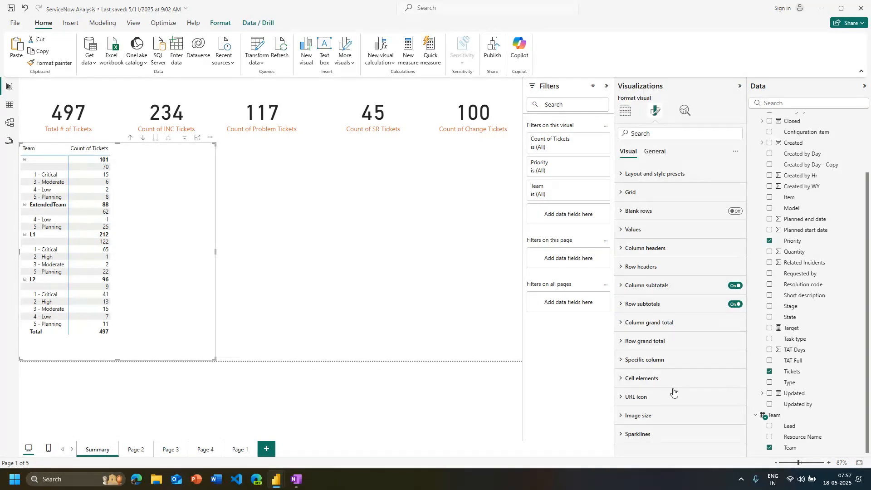
click(625, 111)
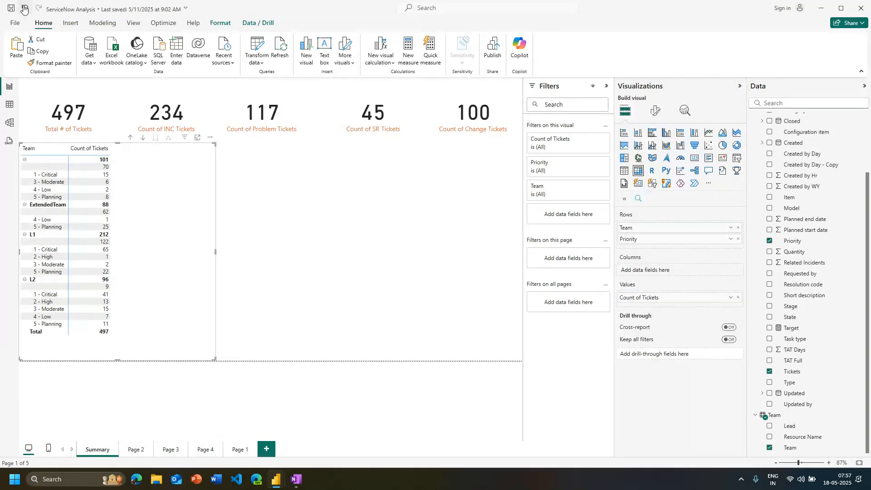
click(769, 349)
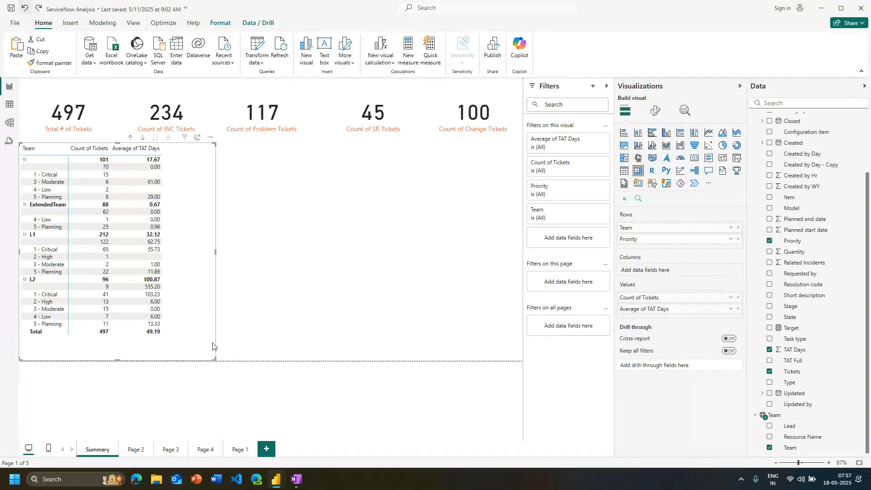
Narrow the team matrix to fit its columns and add an empty table visual beside it
drag(216, 250, 180, 250)
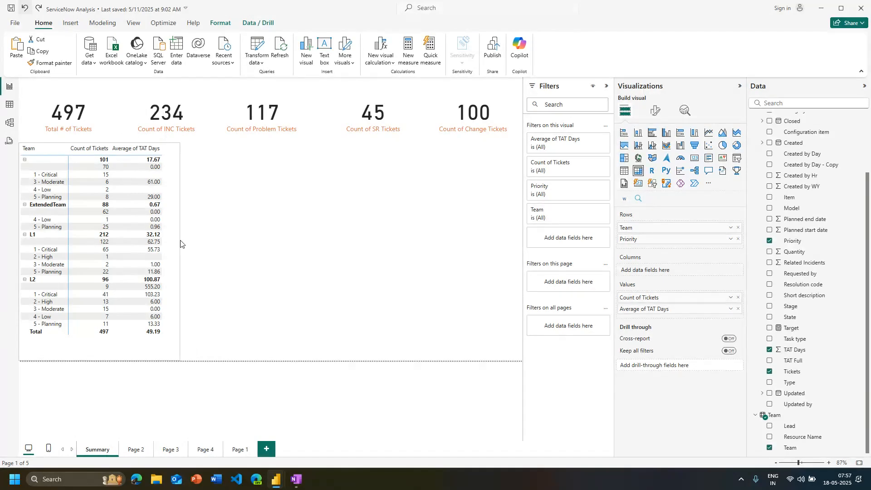
click(254, 261)
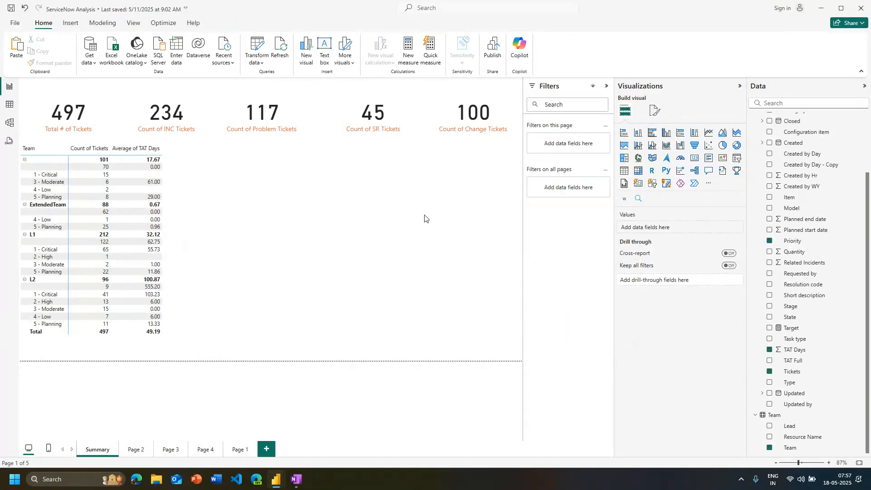
click(624, 172)
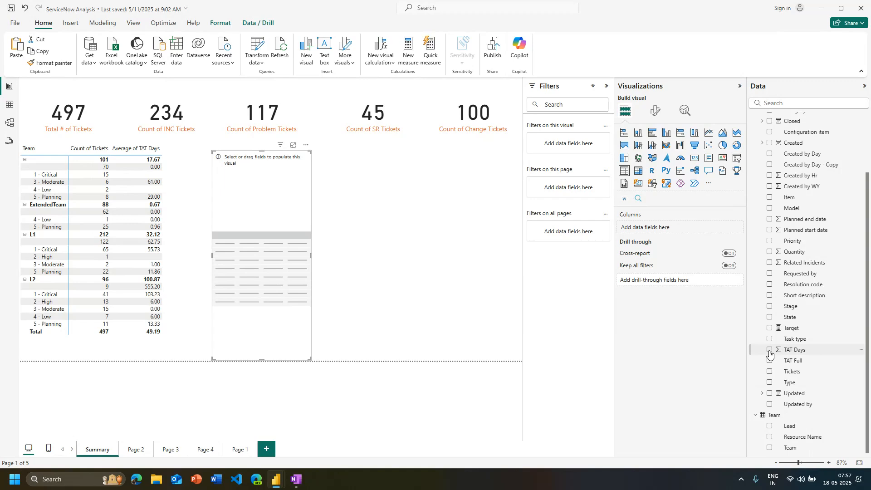
Populate the table with the Tickets, Assigned to and Category fields, adding Configuration item and removing it again
click(769, 372)
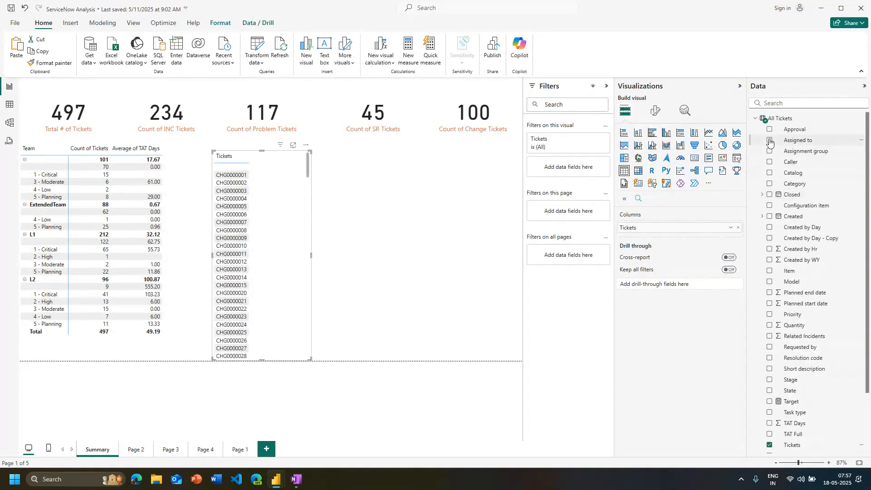
click(770, 141)
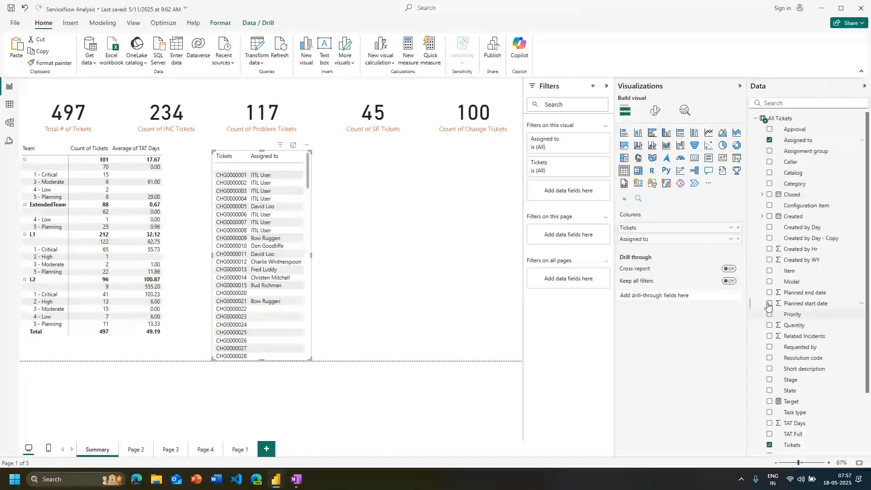
click(769, 205)
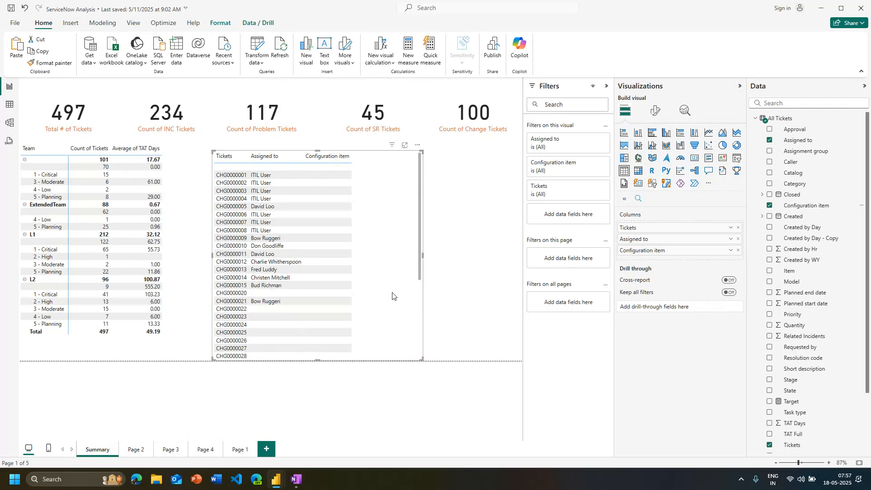
click(769, 184)
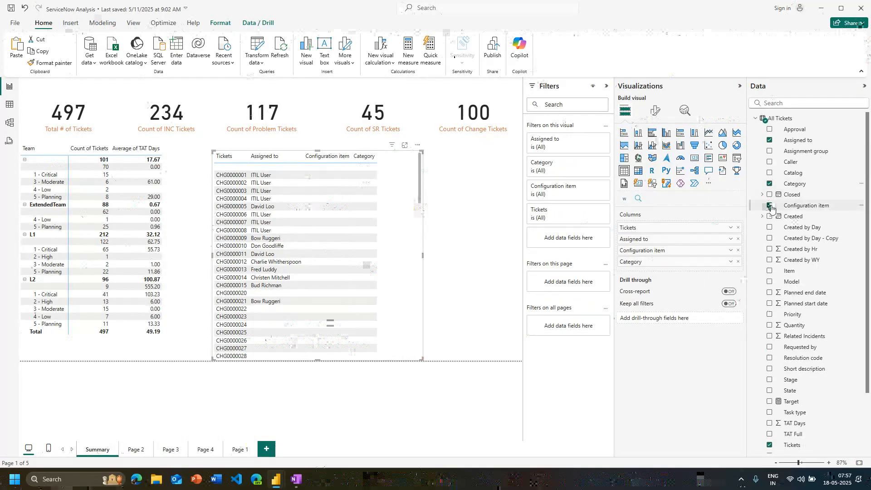
click(769, 206)
scroll(266, 302, down, 10)
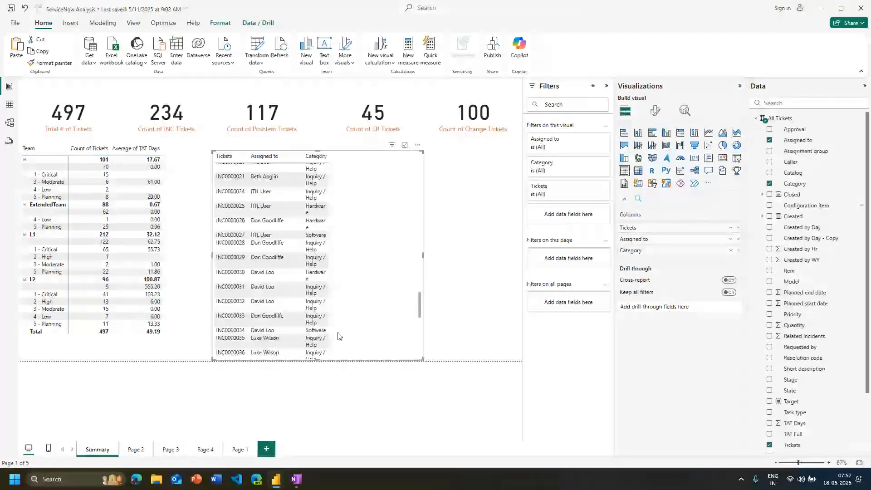
scroll(277, 275, down, 10)
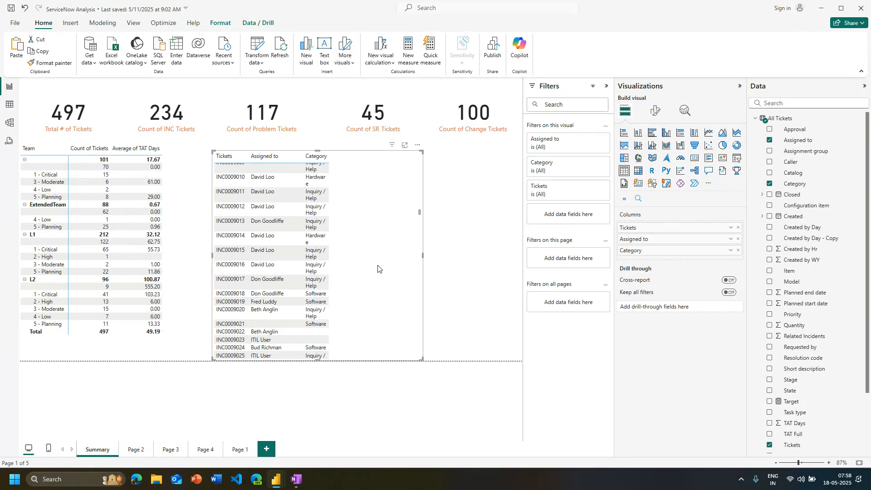
Turn off text wrap for the ticket table's values
click(654, 112)
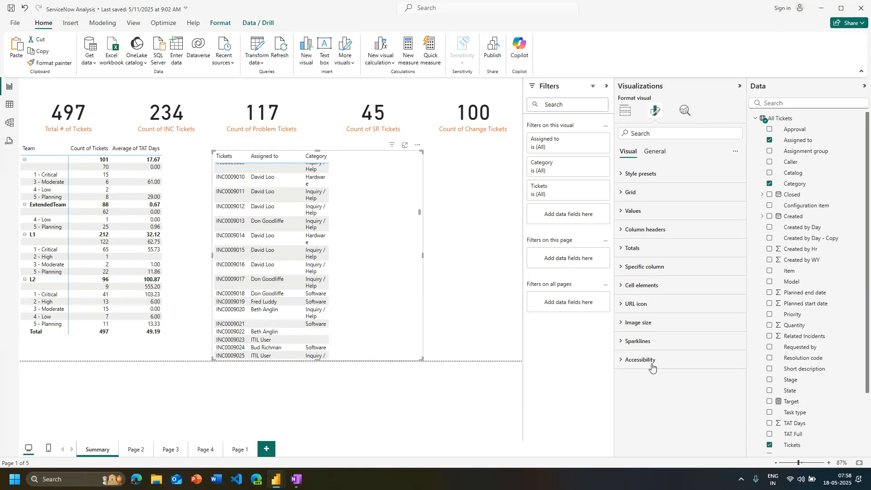
click(647, 217)
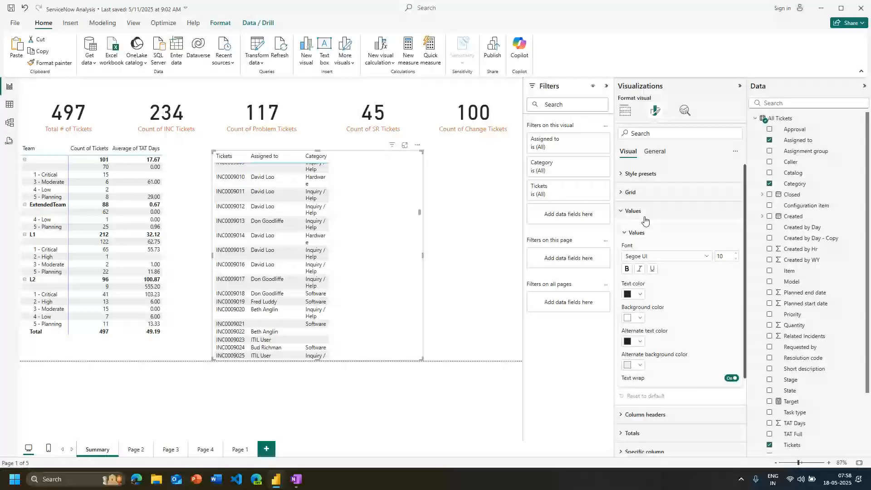
click(732, 378)
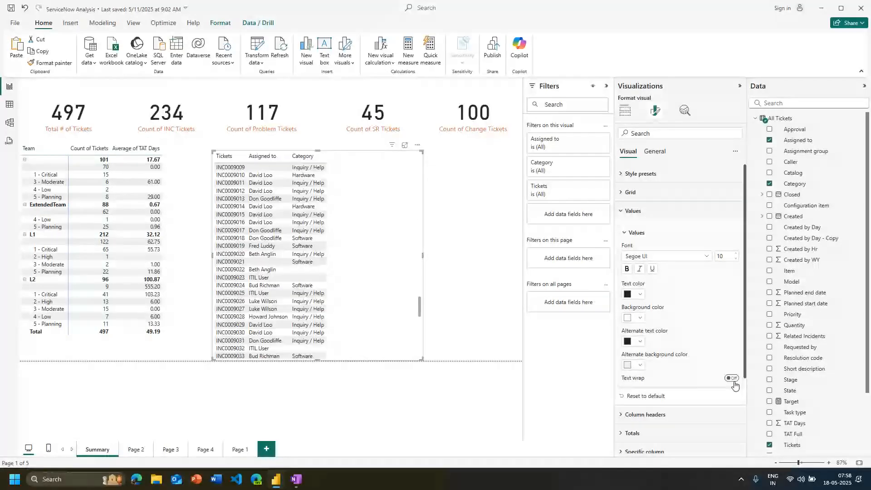
Try orange as the alternate text color of the table's values and set it to white
click(631, 343)
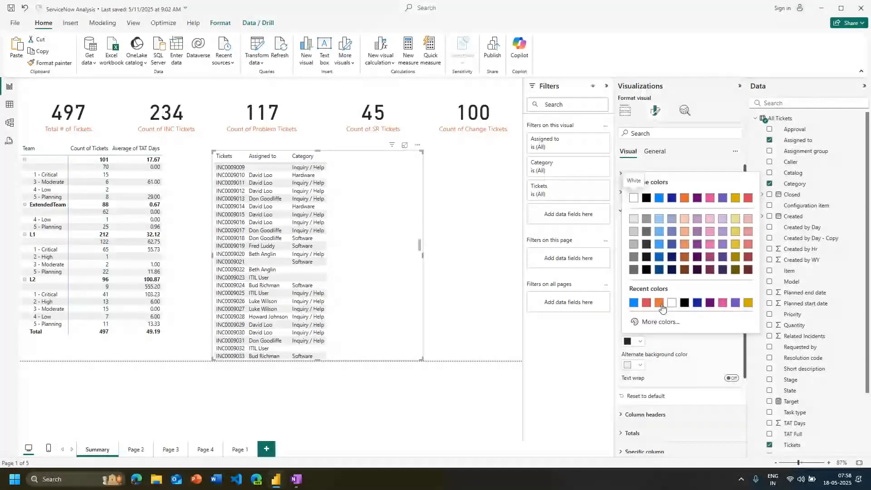
click(660, 303)
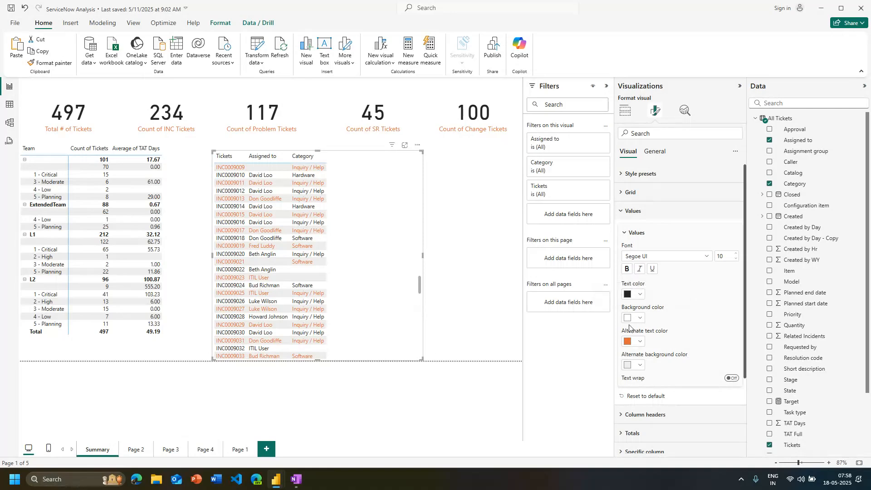
click(638, 344)
click(633, 198)
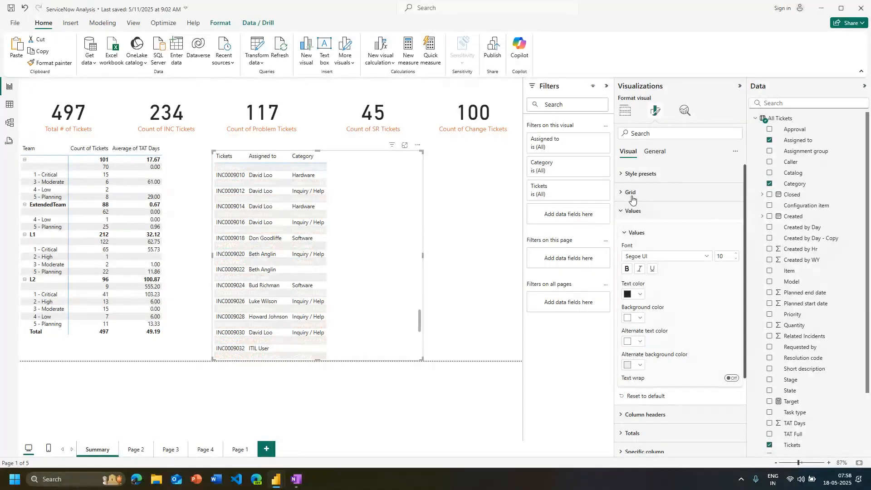
Try White, 10% darker as the table's alternate background color and set it to a medium grey
click(638, 366)
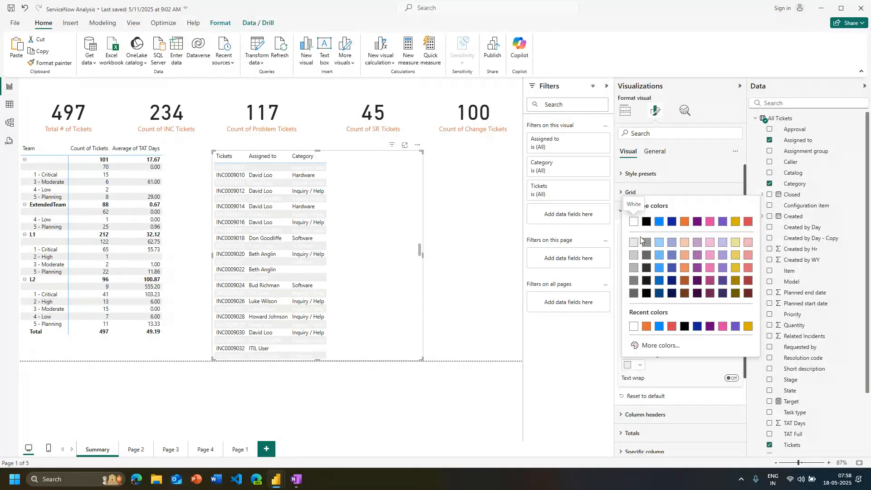
click(632, 245)
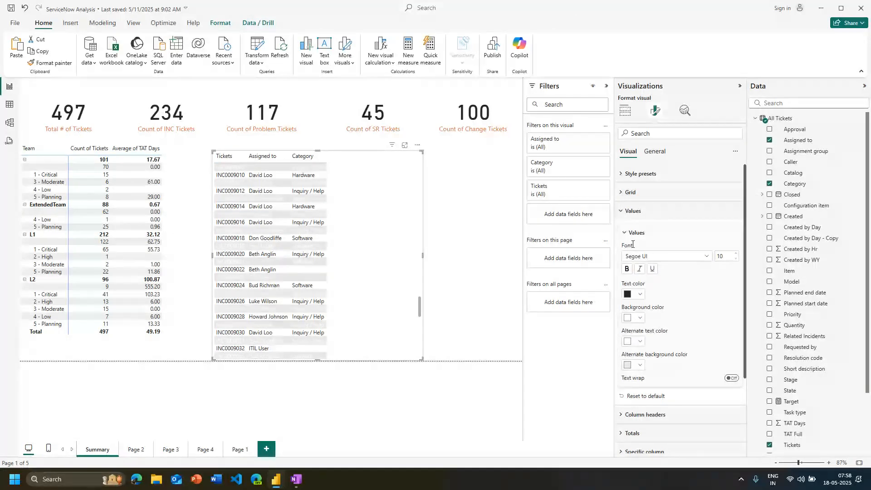
click(641, 367)
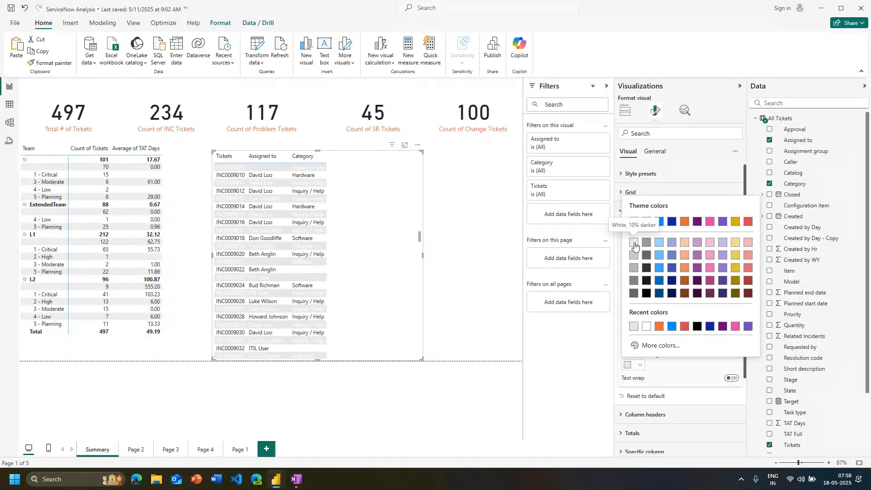
click(635, 246)
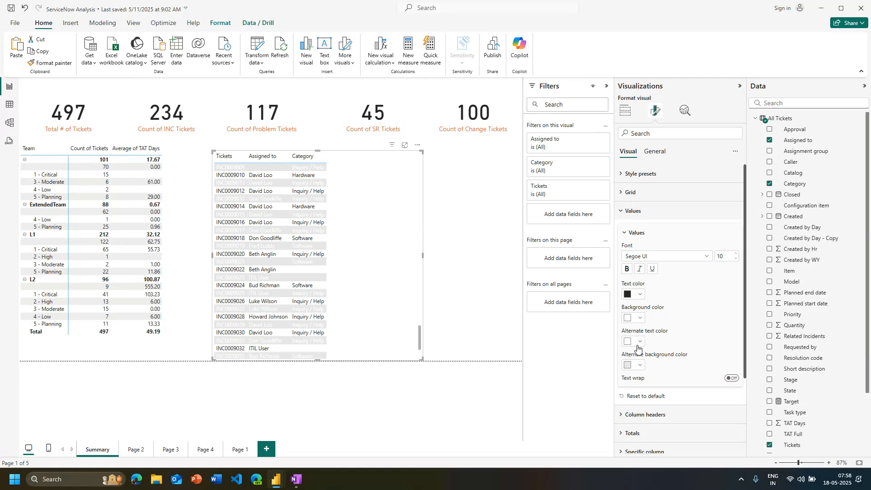
click(640, 365)
click(647, 244)
click(472, 289)
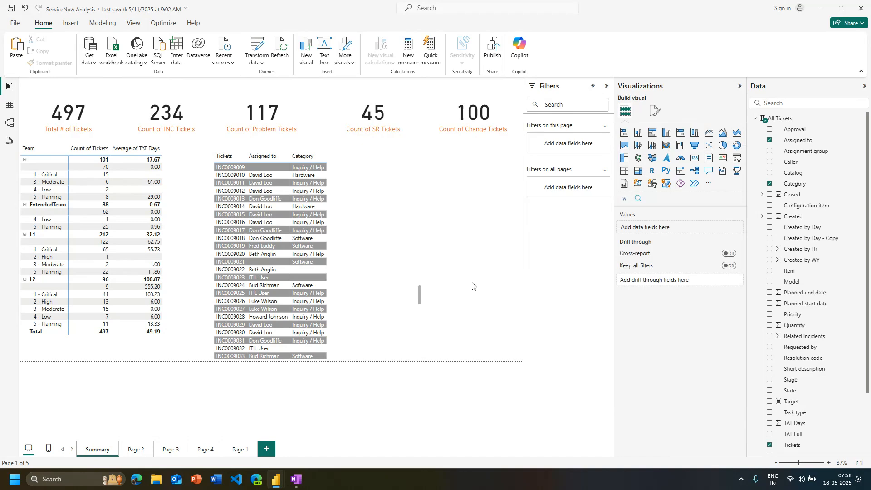
Check whether analytics features exist for the ticket table and examine the Category column's summarization and formatting options
click(386, 304)
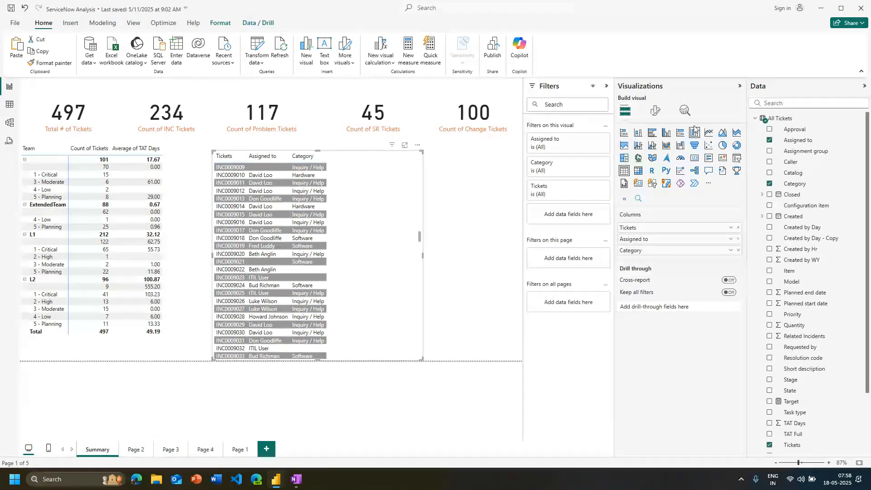
click(685, 110)
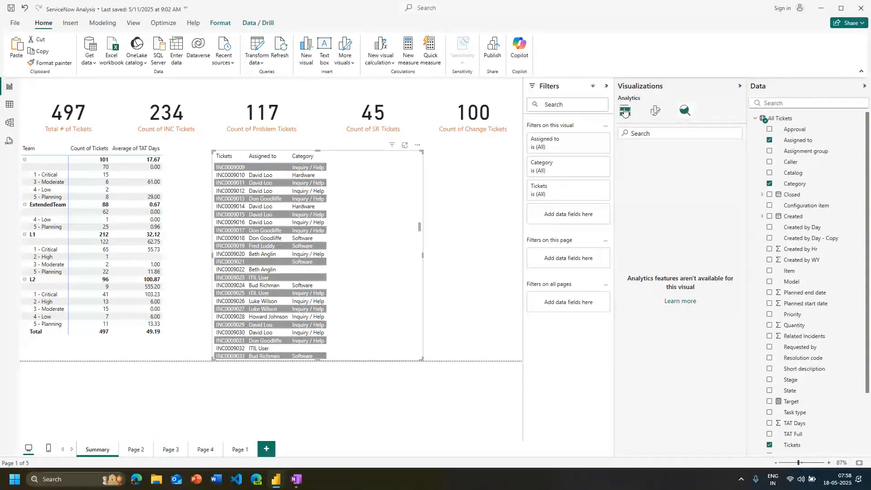
click(625, 111)
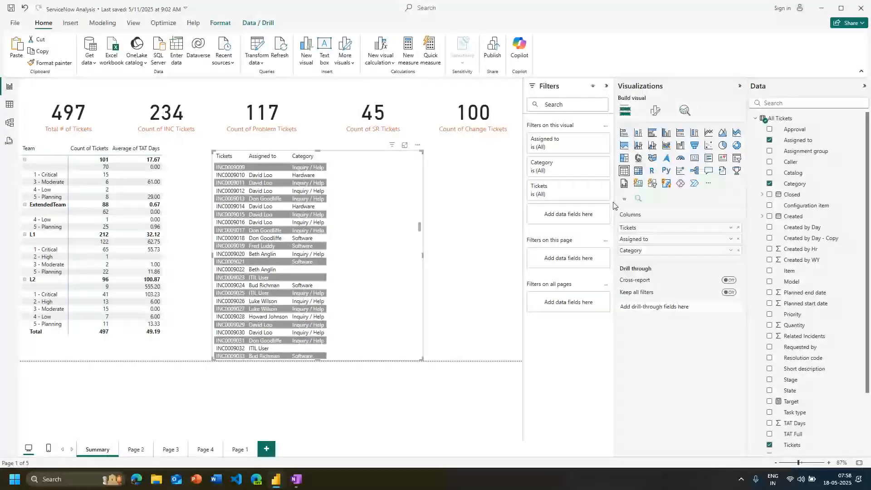
drag(615, 206, 638, 210)
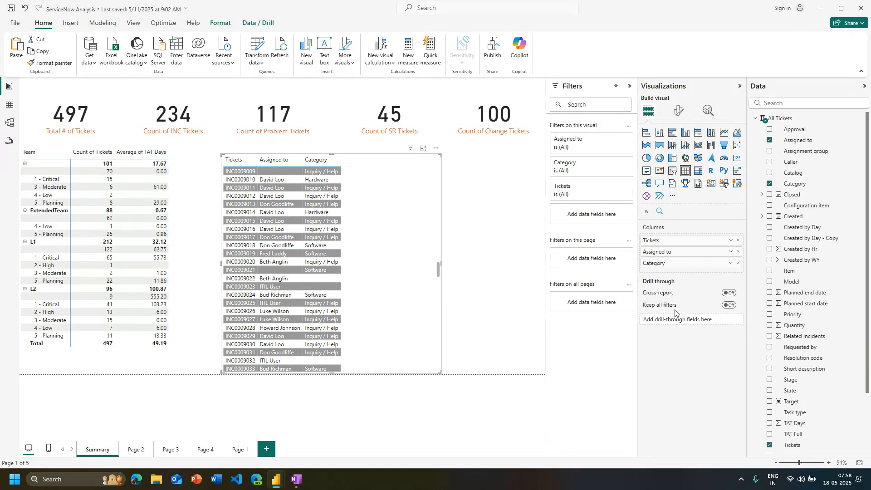
click(730, 266)
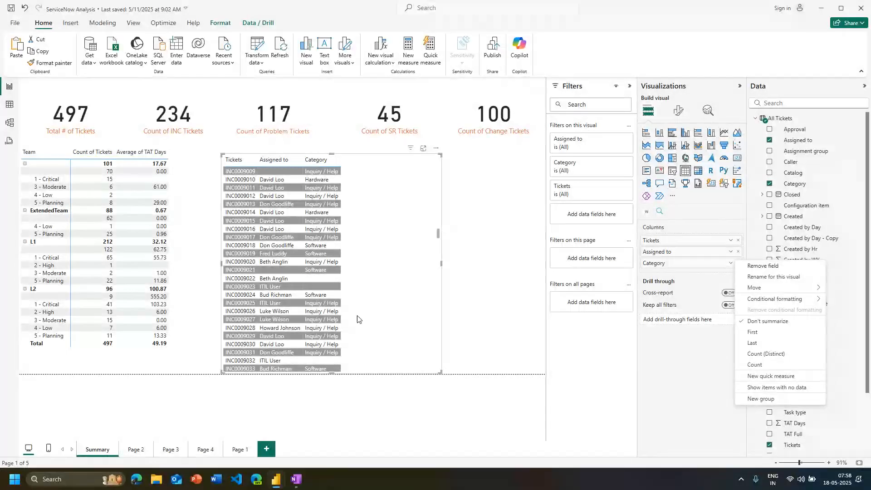
click(682, 305)
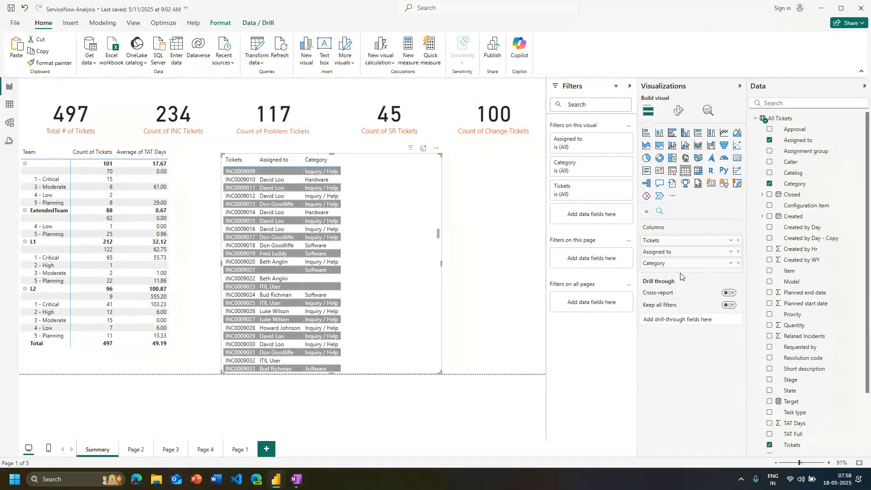
scroll(789, 363, down, 3)
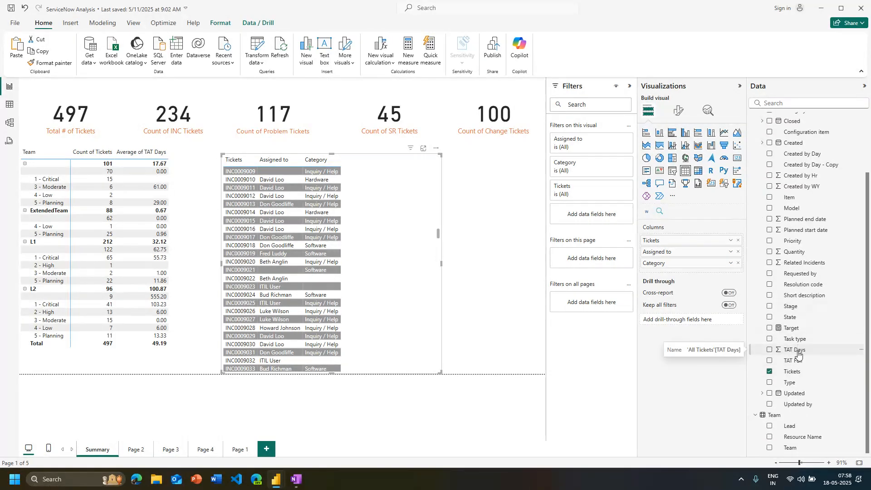
Add TAT Days as the ticket table's last column and set it to Don't summarize
drag(799, 355, 699, 271)
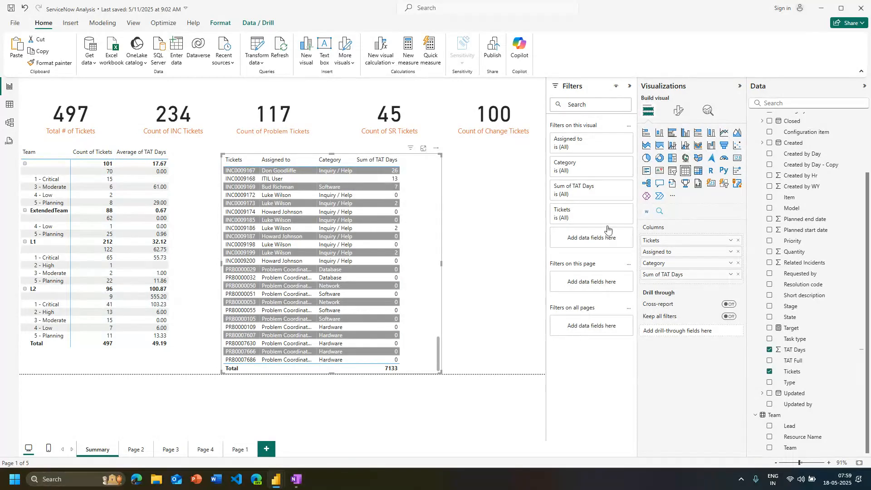
click(731, 275)
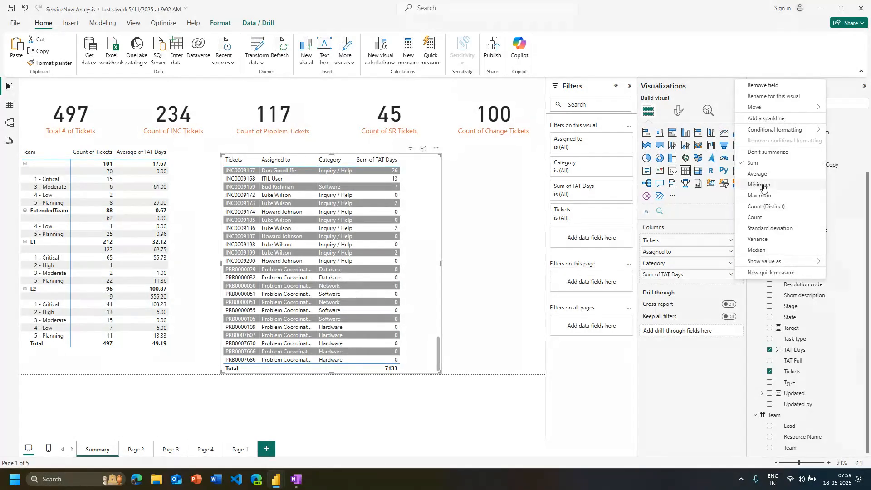
click(763, 156)
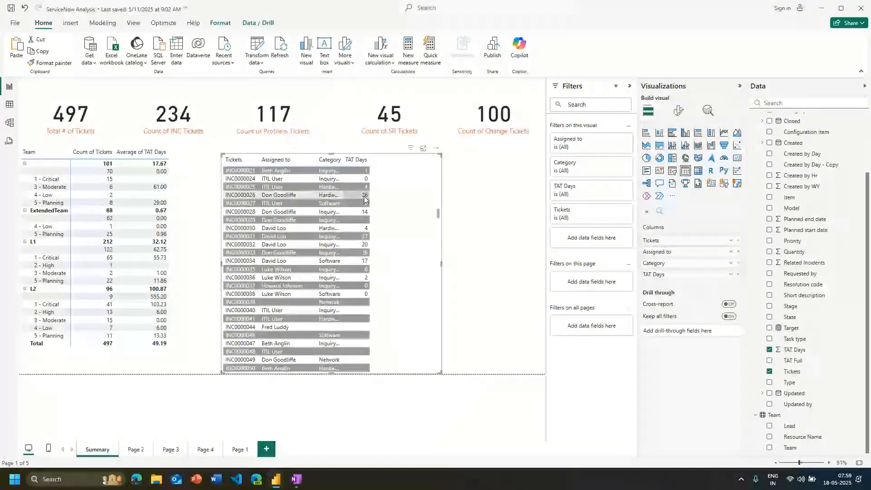
Try a light-to-dark blue gradient background color on the TAT Days values, from lowest to highest value
click(731, 275)
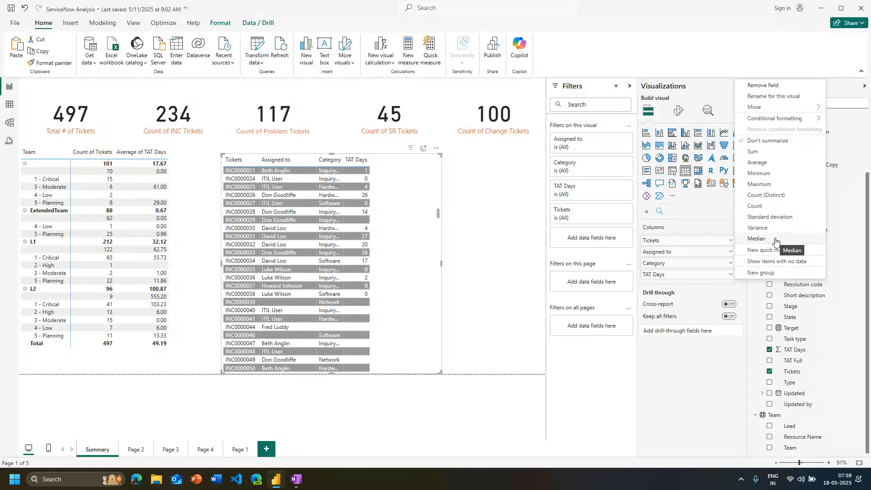
mouse_move(798, 119)
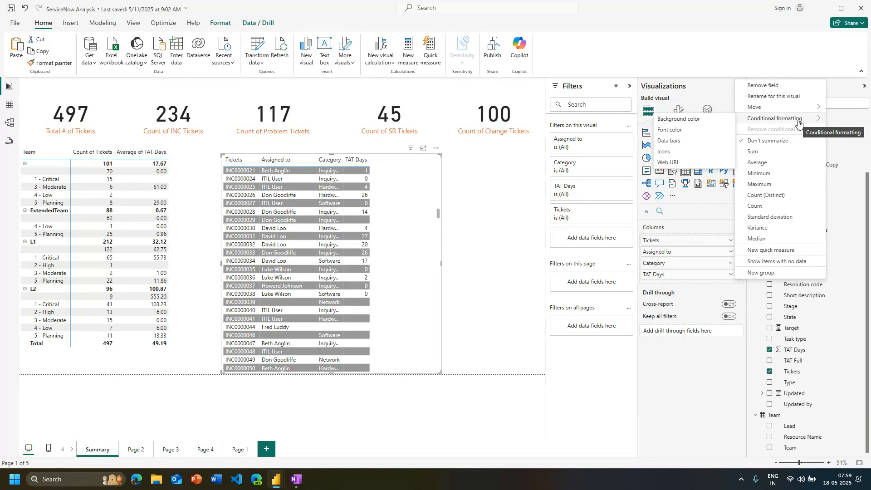
click(730, 274)
click(730, 275)
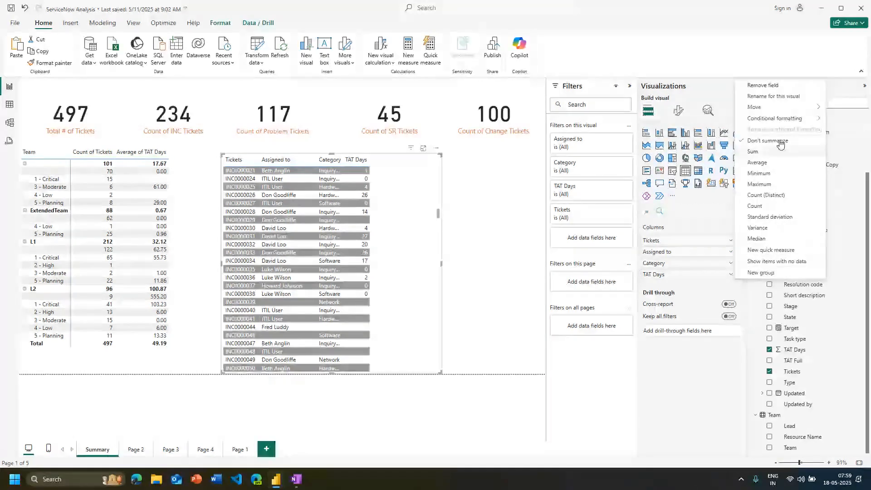
mouse_move(798, 118)
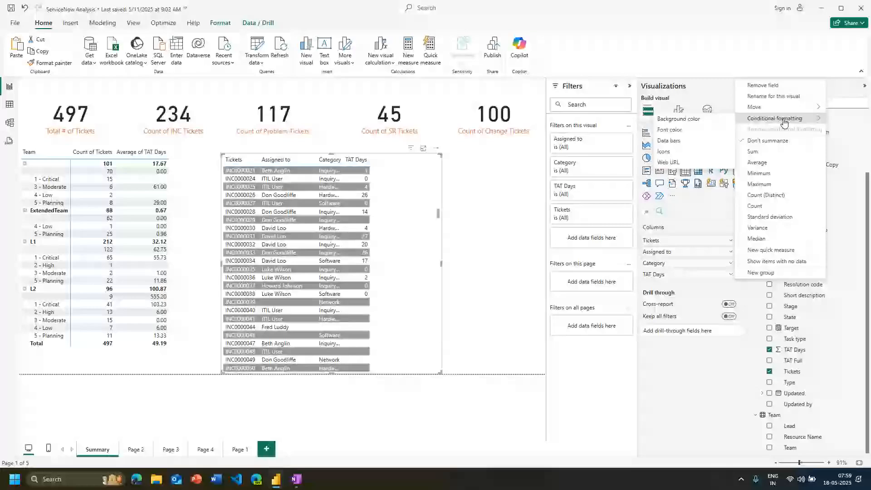
click(677, 130)
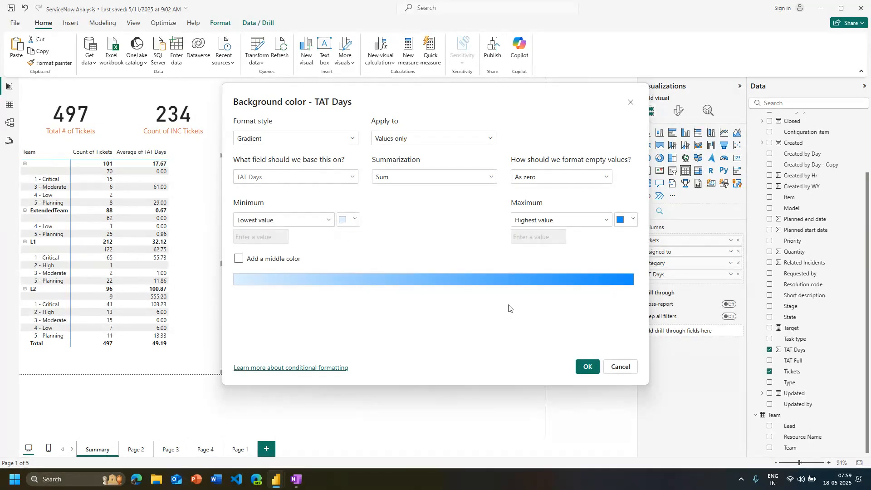
click(588, 367)
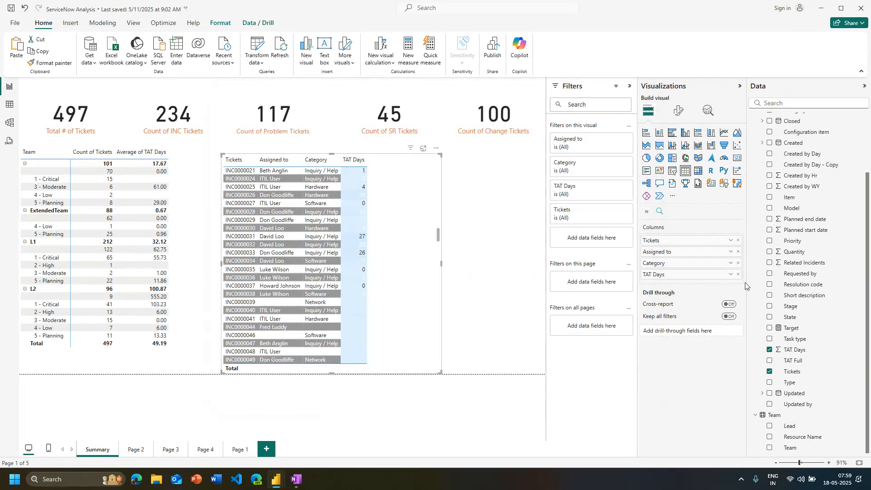
Remove the background color formatting from the TAT Days column
click(730, 274)
mouse_move(773, 130)
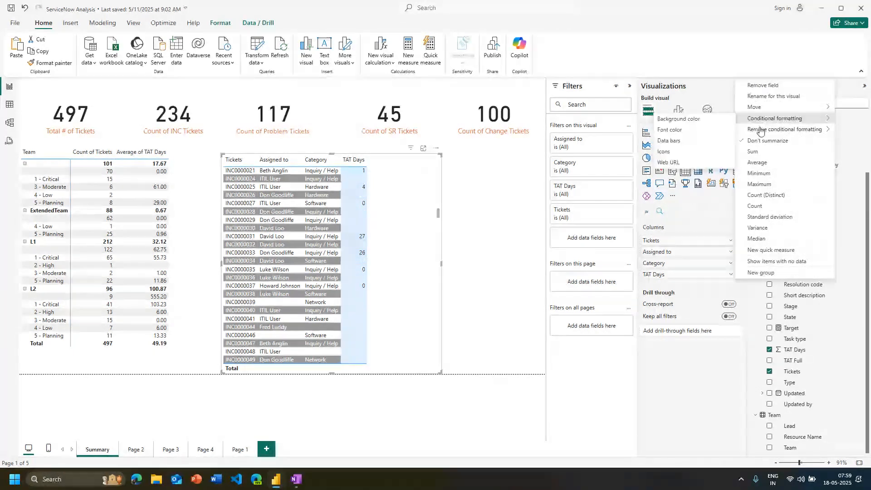
click(730, 131)
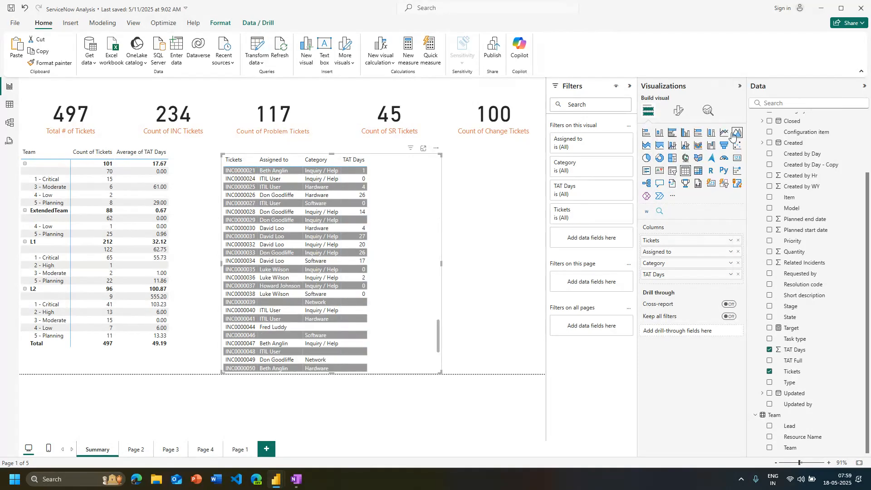
Try a TAT Days background gradient based on Sum with a yellow middle color between the lowest and highest values
click(731, 274)
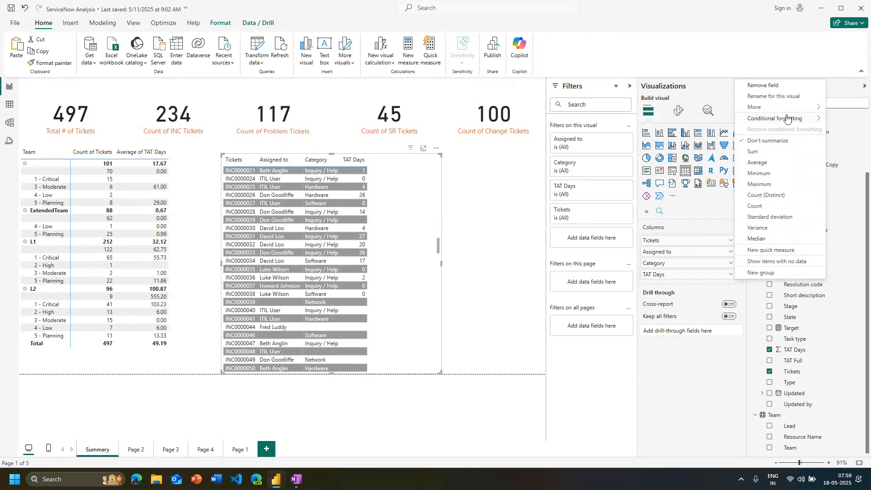
mouse_move(786, 118)
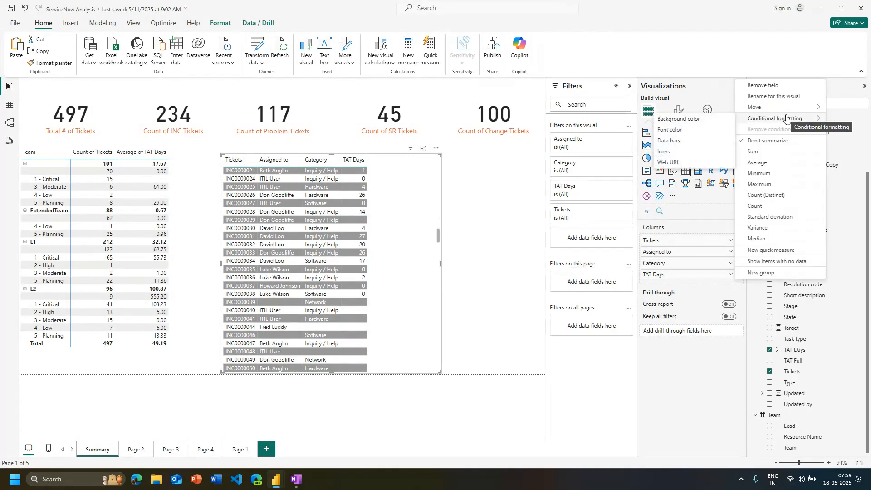
click(693, 117)
click(424, 180)
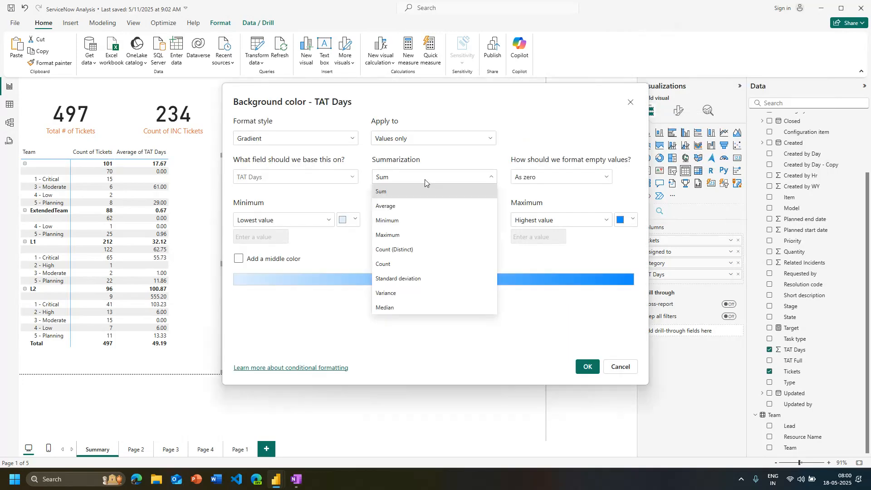
click(425, 180)
click(426, 181)
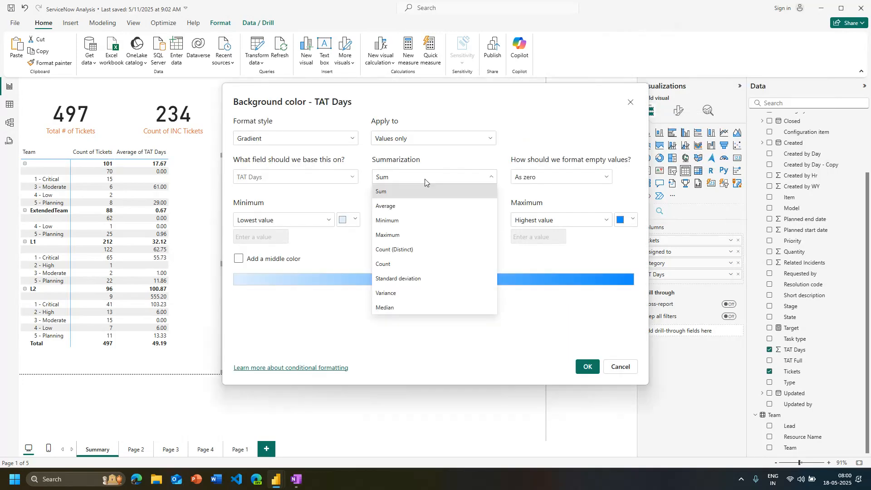
click(540, 197)
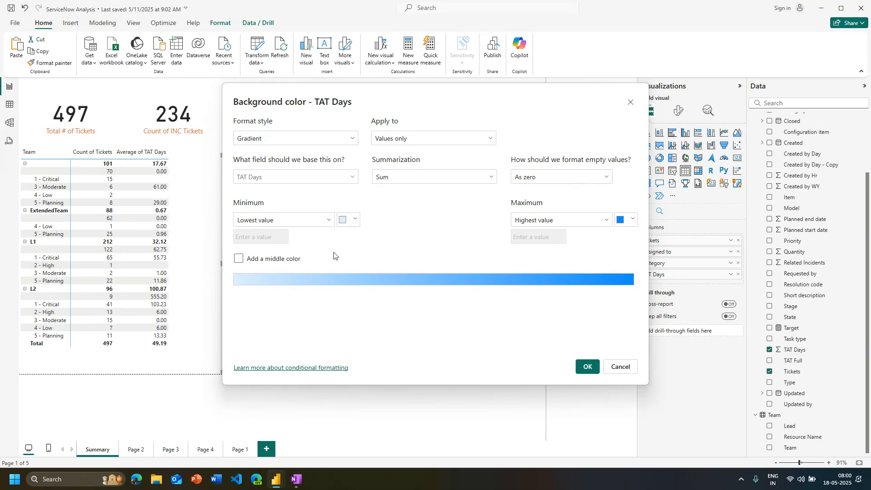
click(251, 262)
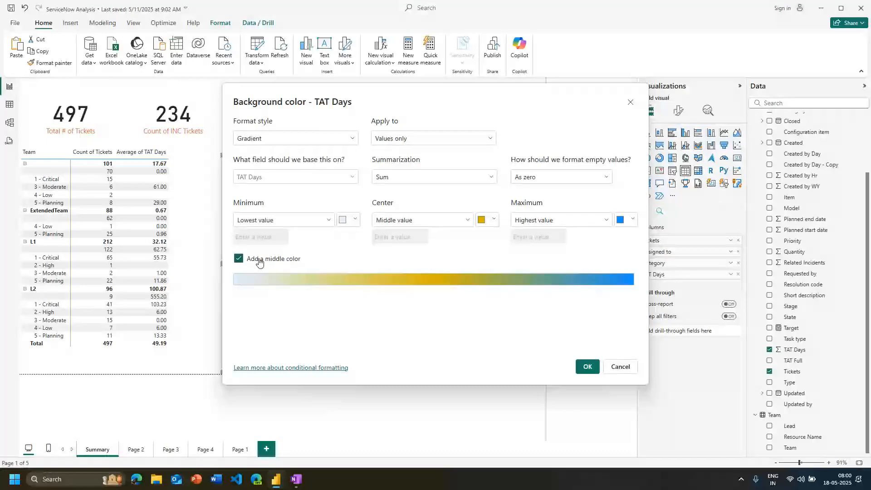
click(330, 221)
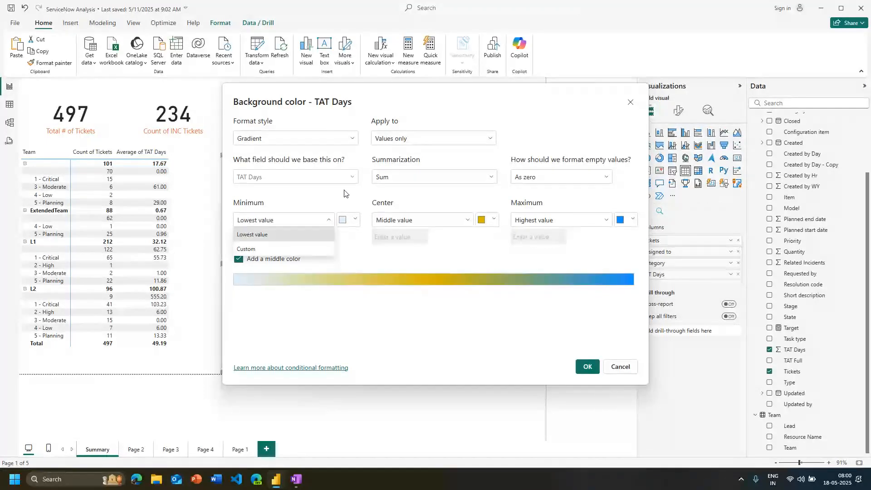
Try applying the TAT Days gradient to values and totals, to totals only, and to values only
click(401, 141)
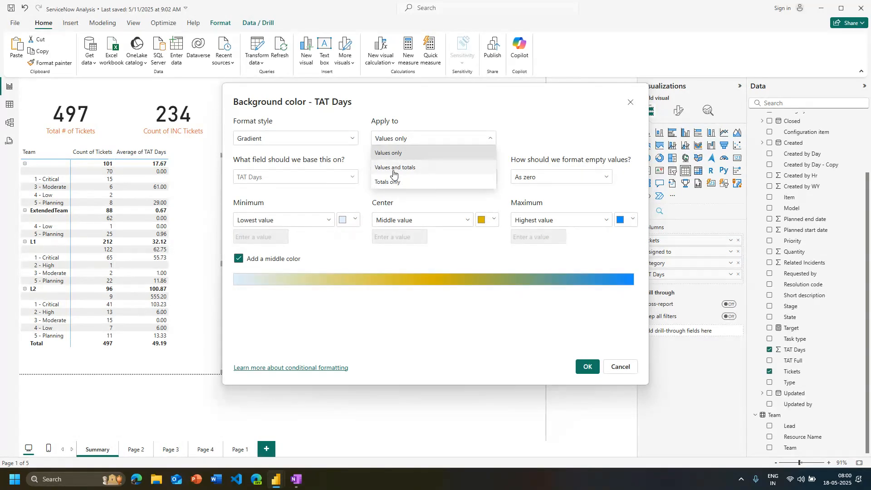
click(394, 172)
click(418, 141)
click(403, 181)
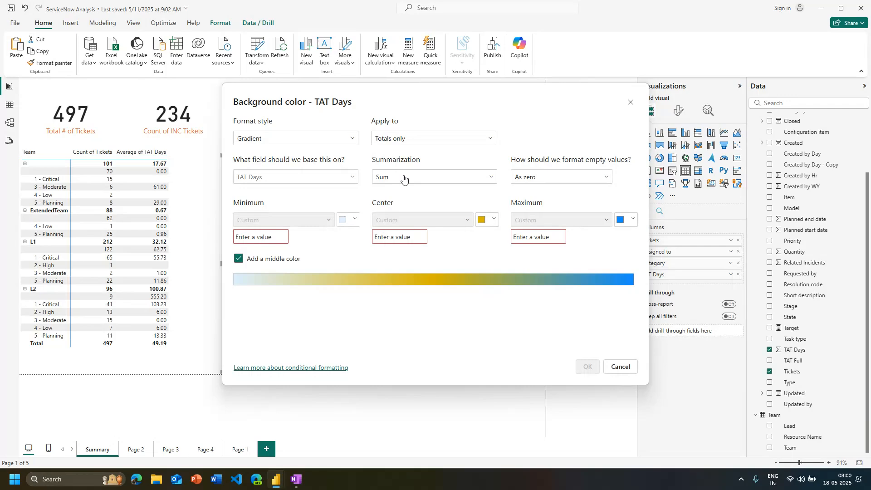
click(416, 141)
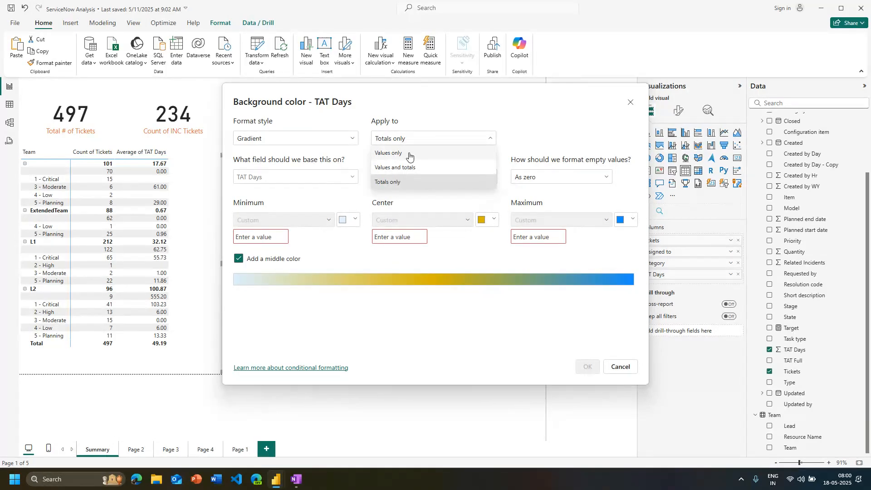
click(409, 154)
click(589, 370)
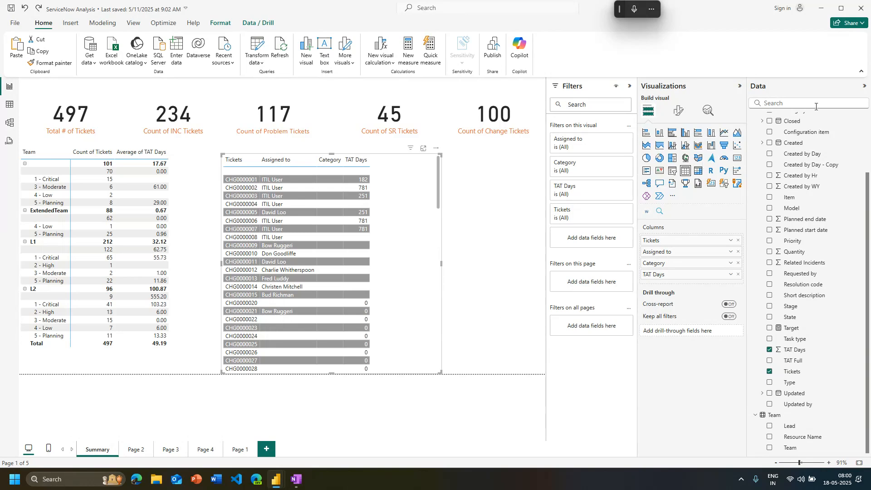
Examine the summarization and conditional formatting options of the TAT Days and Assigned to columns
click(731, 274)
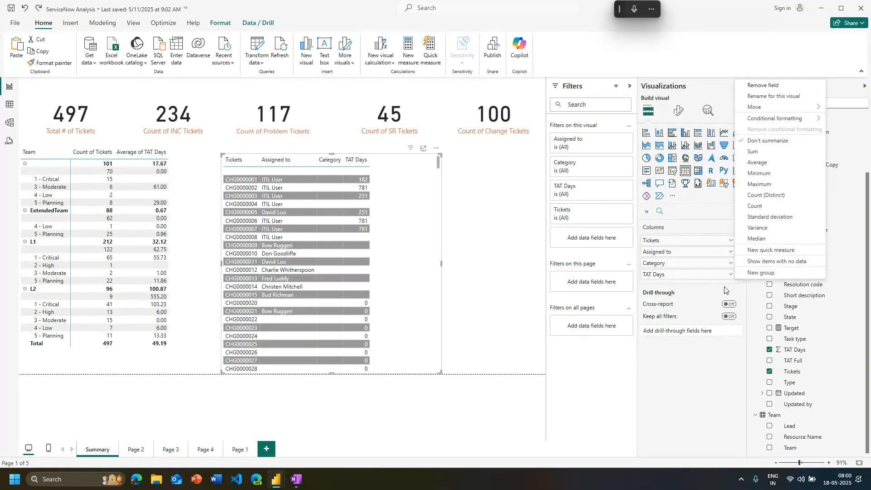
click(715, 313)
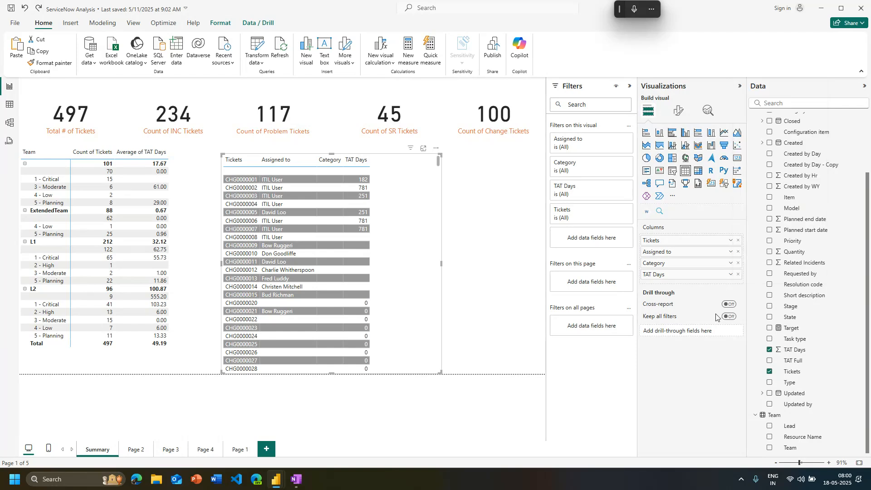
click(731, 275)
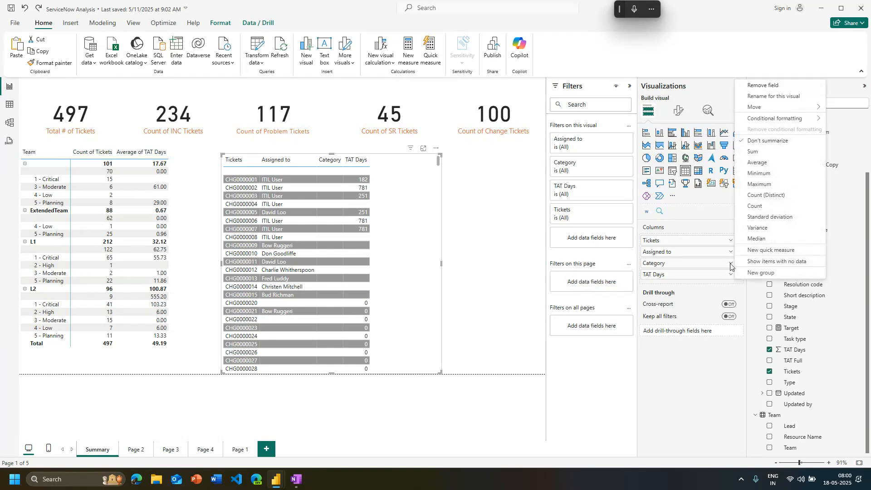
mouse_move(768, 123)
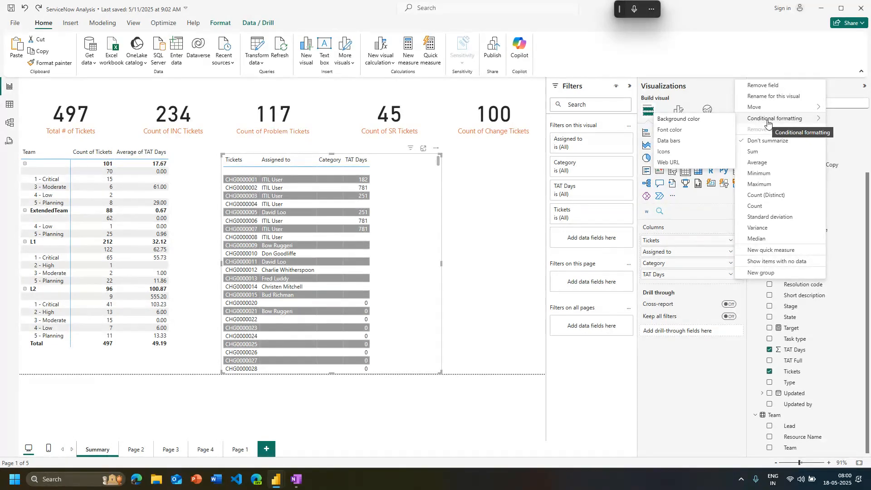
click(675, 370)
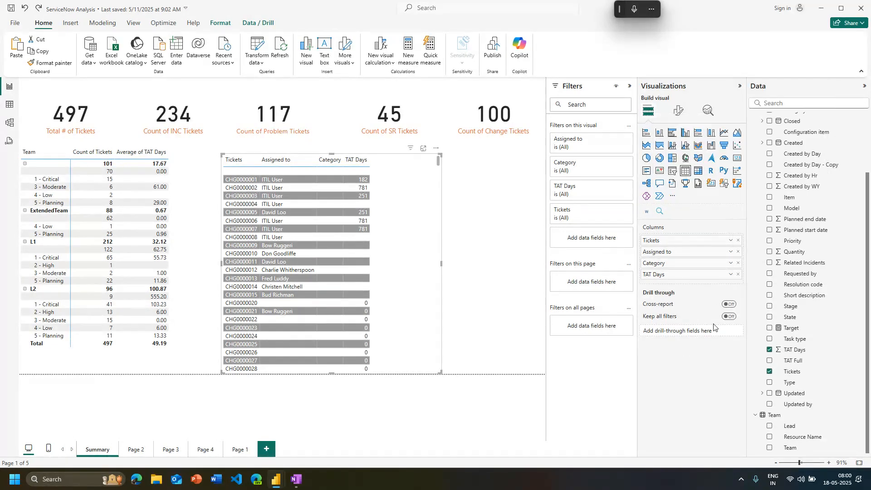
click(731, 253)
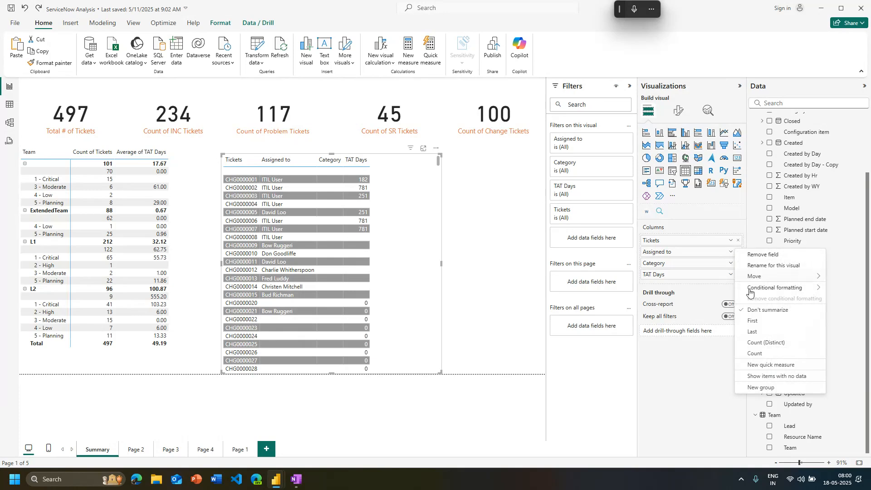
click(712, 338)
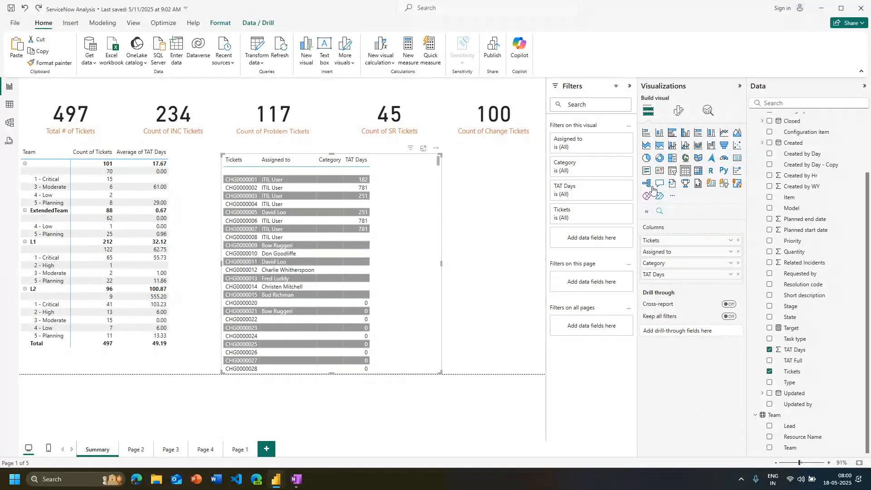
Set the ticket table's column header text to dark blue and bold
click(679, 111)
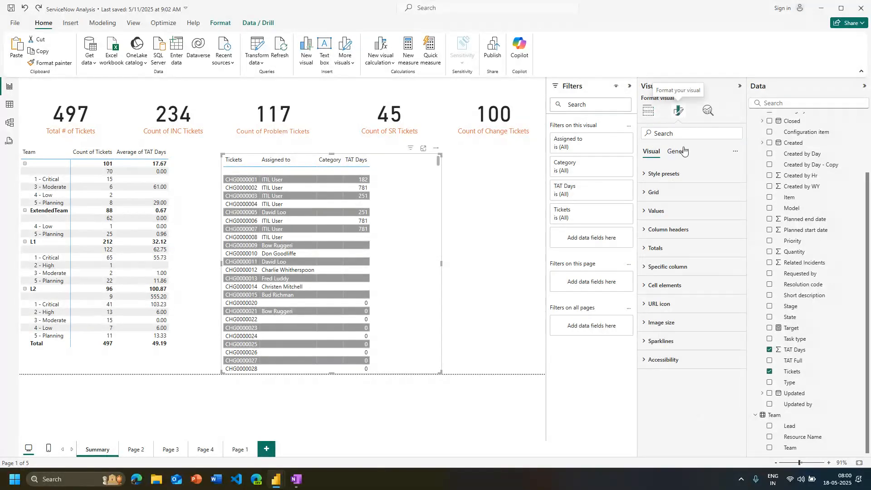
click(676, 229)
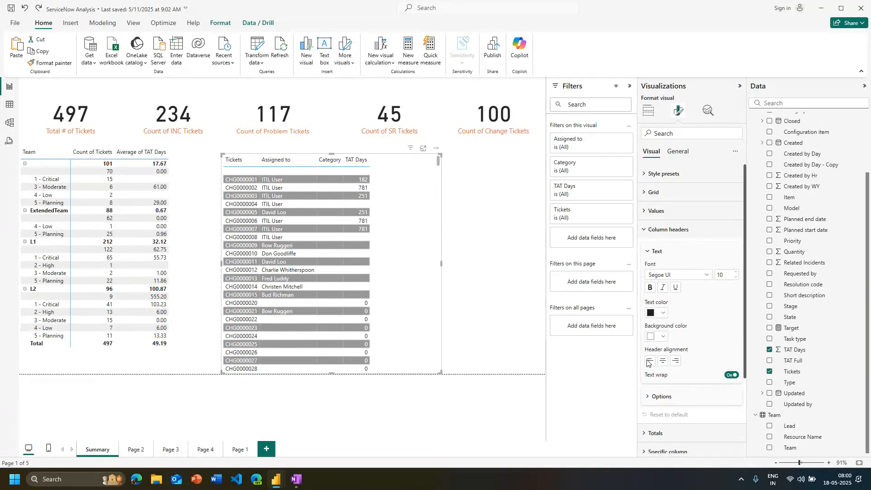
click(663, 314)
click(698, 173)
click(651, 286)
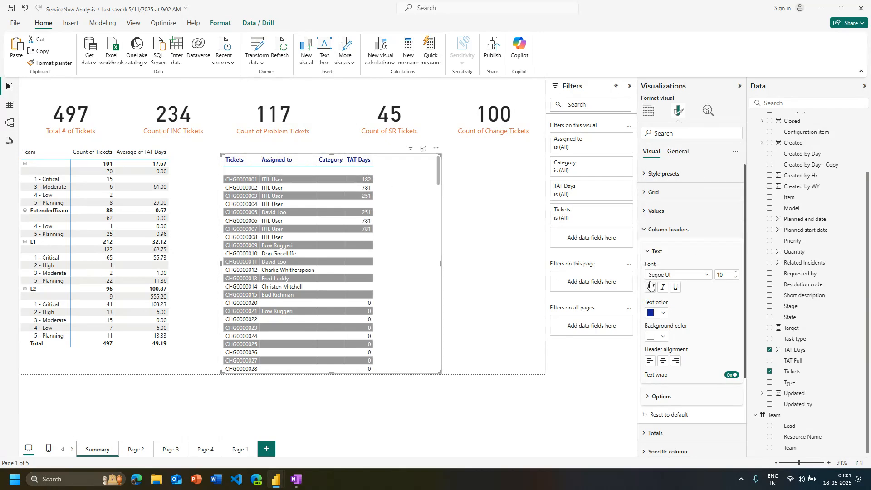
click(667, 211)
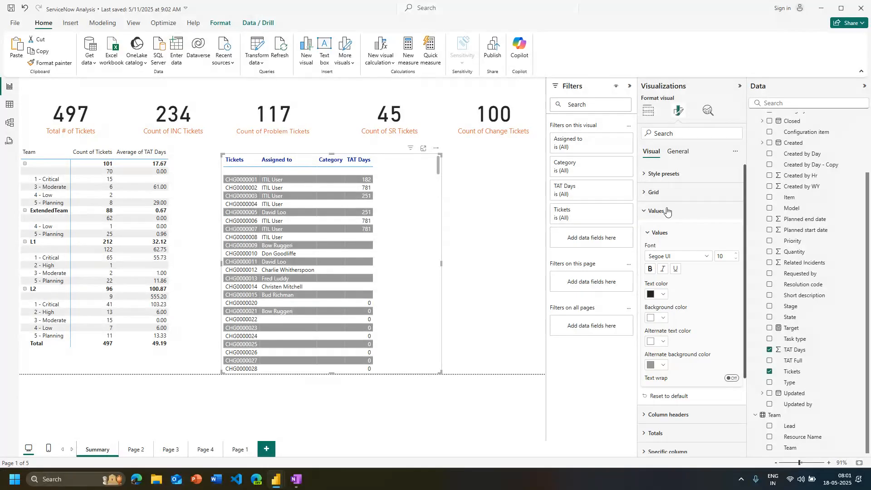
click(653, 193)
click(654, 193)
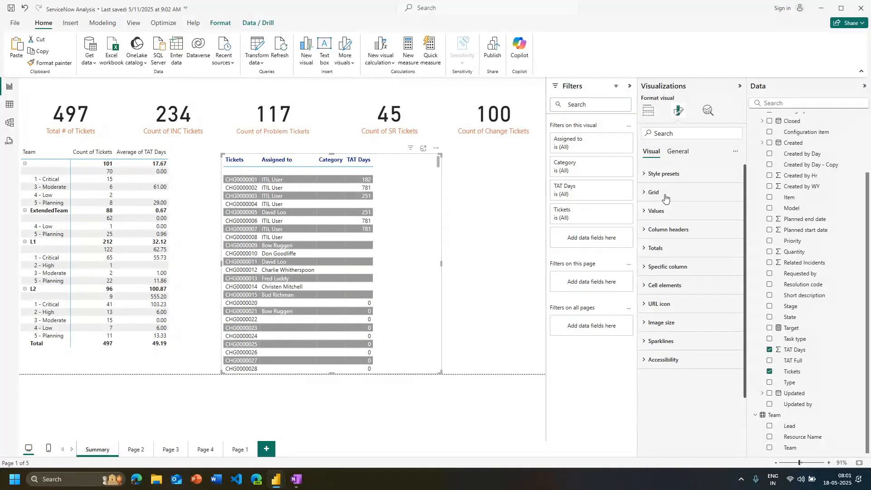
click(655, 176)
click(655, 177)
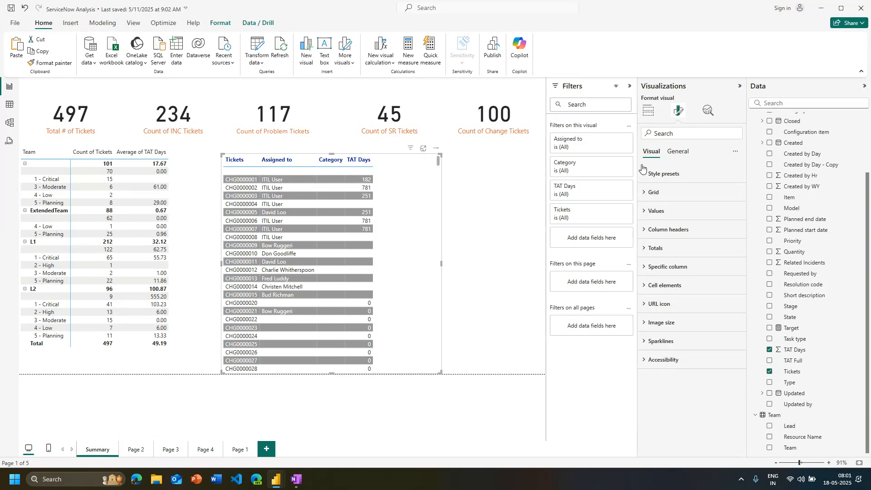
click(649, 110)
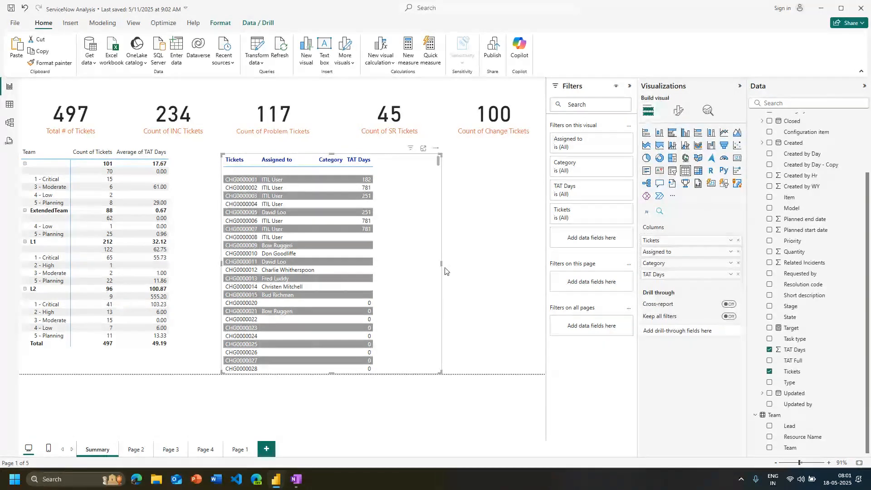
Narrow the ticket table on the Summary page and delete it
drag(445, 272, 405, 266)
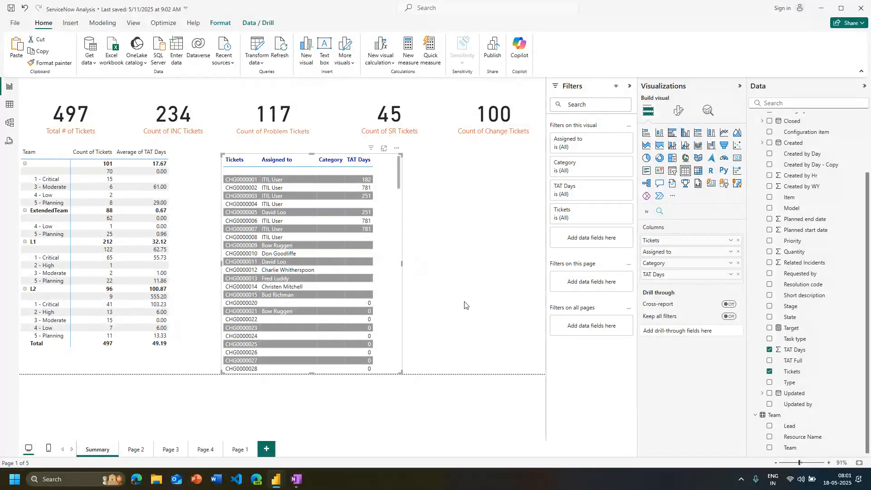
key(Delete)
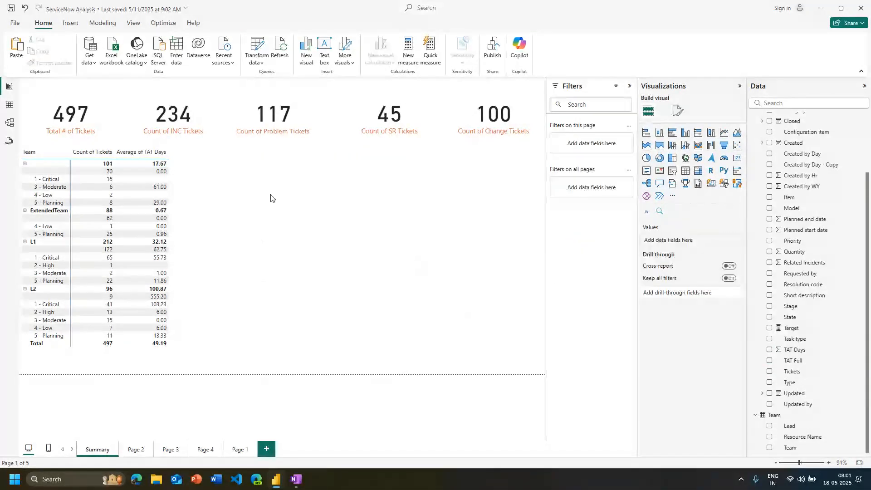
click(699, 170)
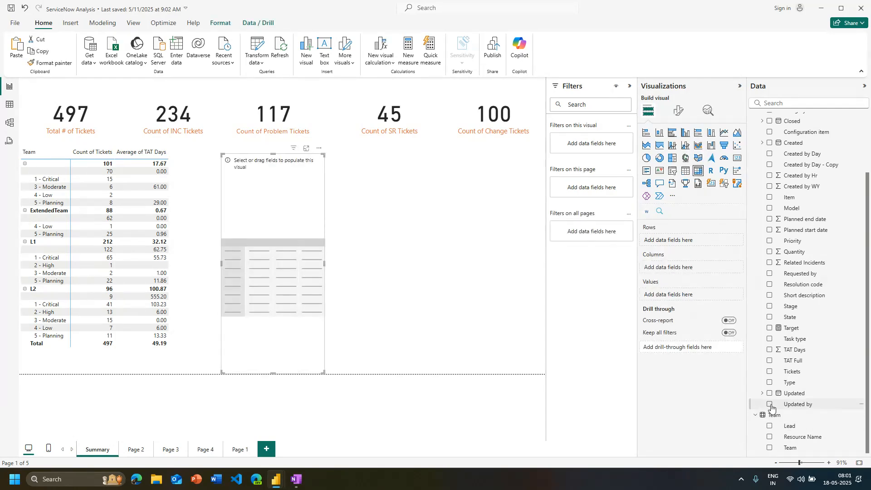
right_click(281, 118)
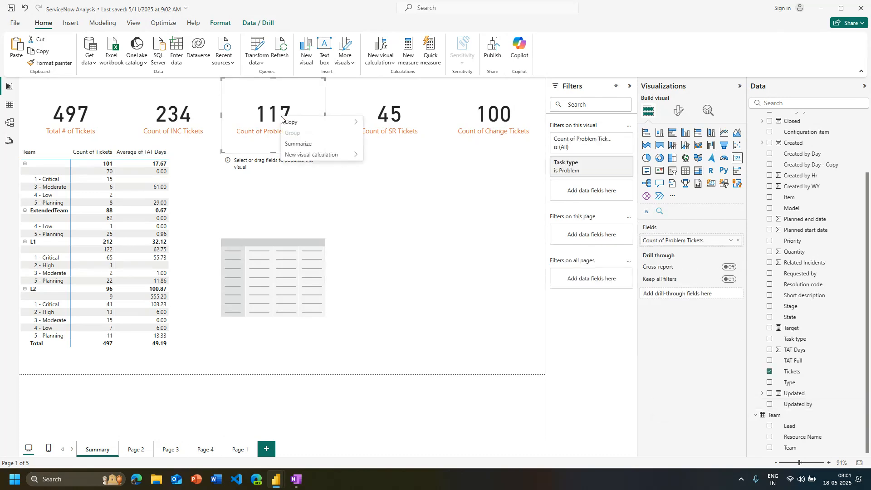
click(412, 268)
click(320, 266)
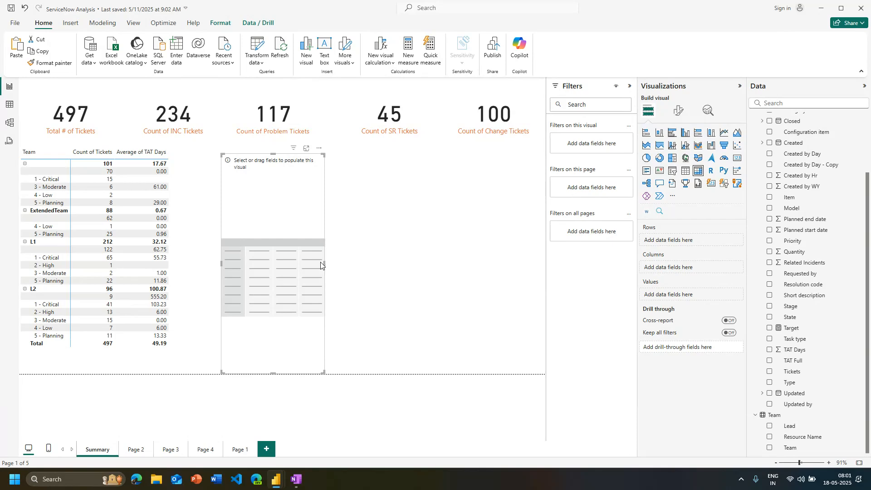
key(Delete)
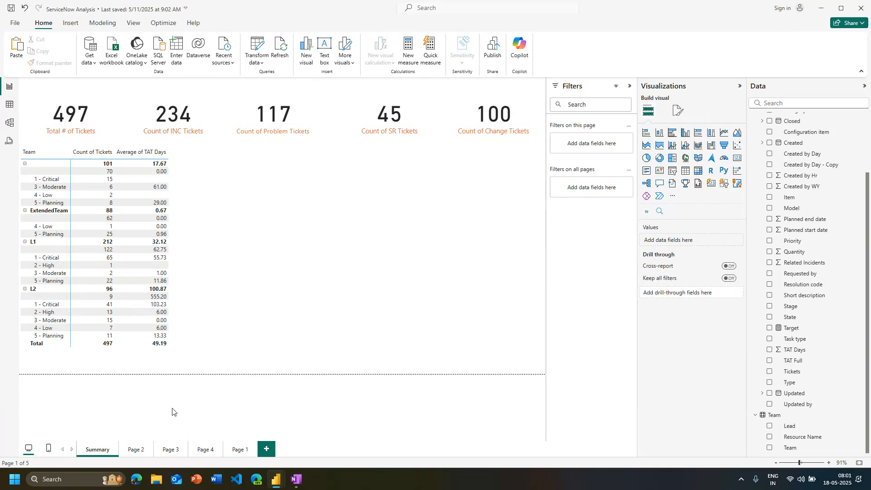
Create a stacked bar chart from the All Tickets Created field on Page 2 and enlarge it
click(135, 449)
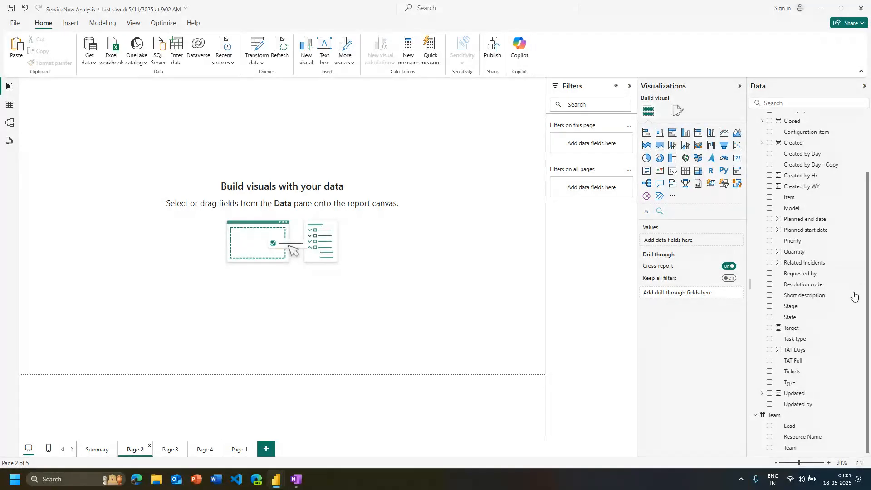
scroll(852, 293, up, 1)
scroll(781, 263, up, 3)
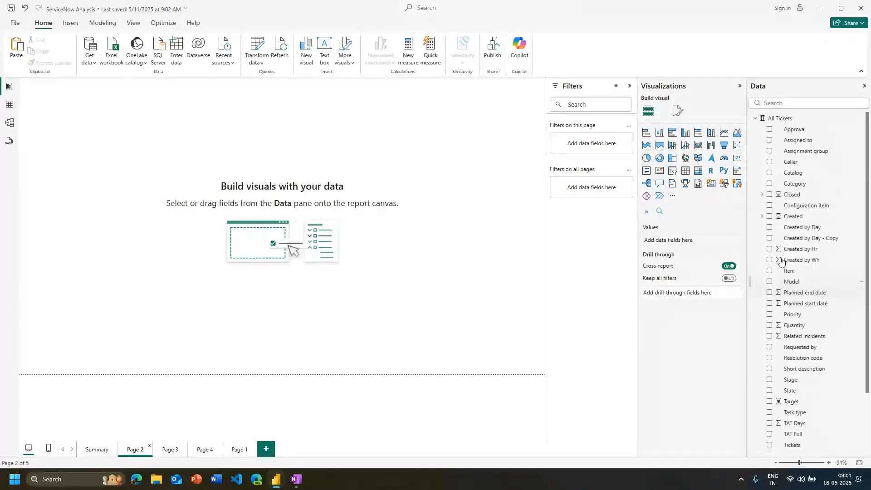
click(770, 216)
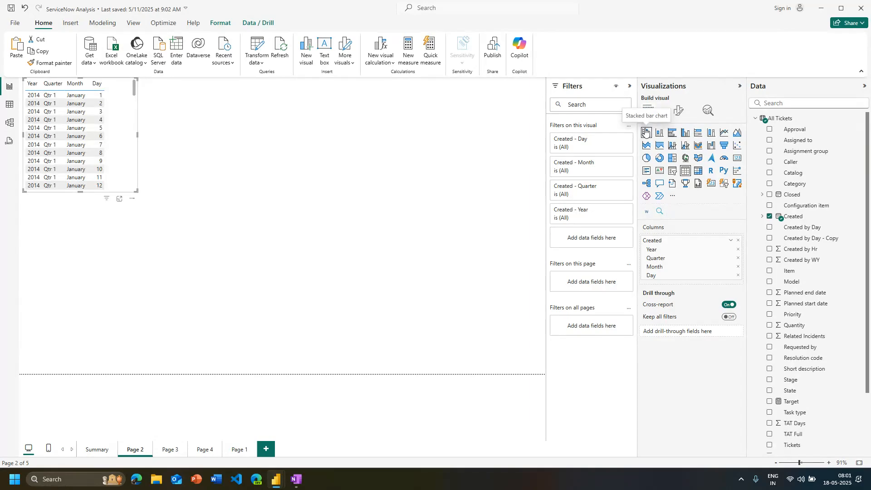
click(646, 133)
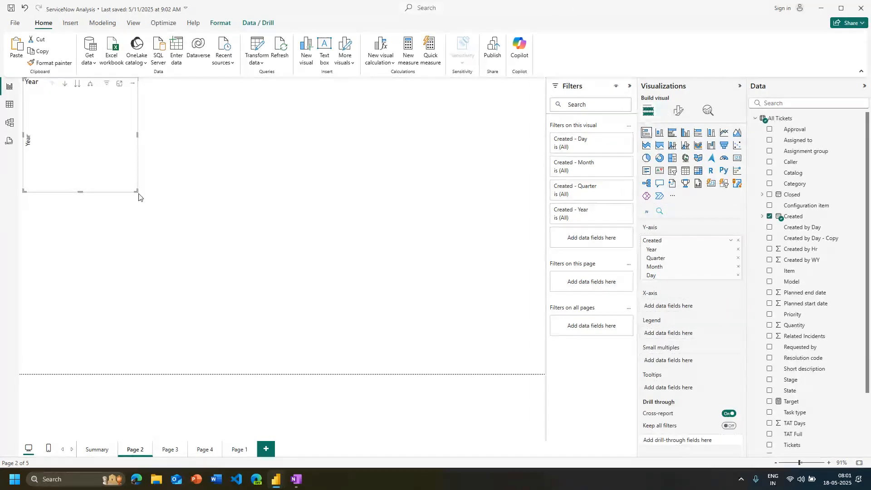
drag(136, 191, 230, 282)
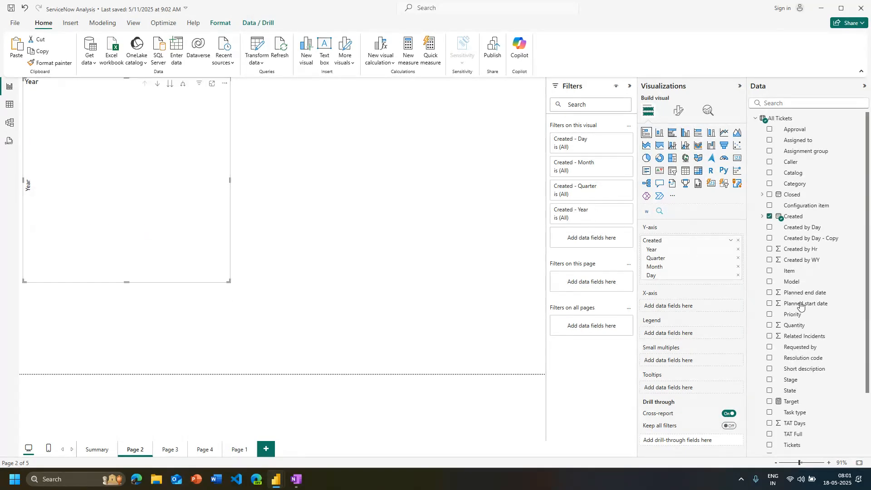
Plot the count of Tickets on the chart's X-axis against the Created date hierarchy on the Y-axis
scroll(812, 363, down, 3)
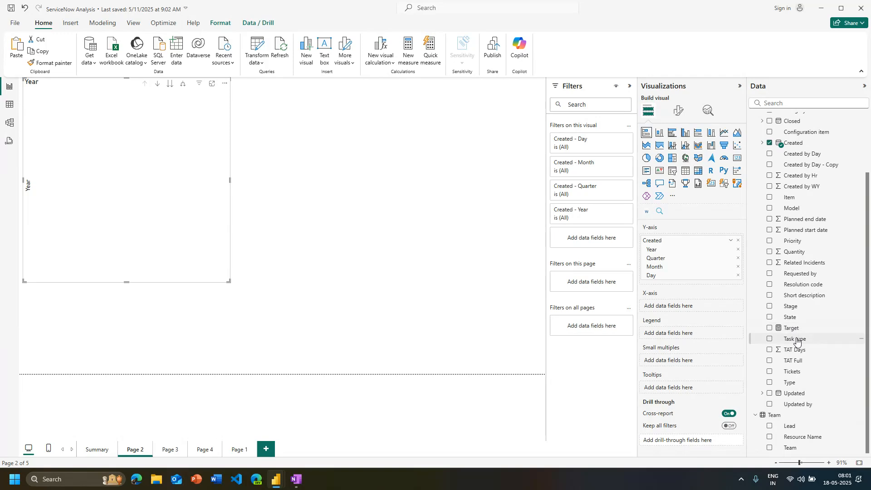
drag(793, 373, 671, 316)
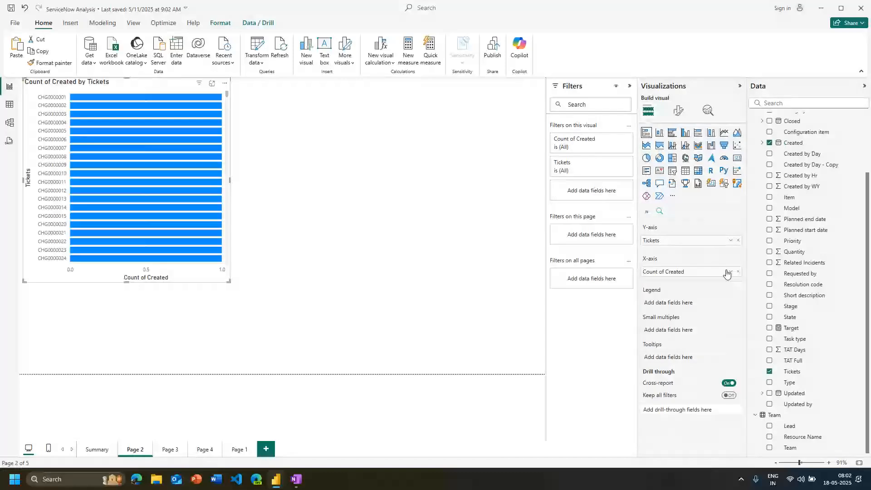
drag(727, 273, 678, 289)
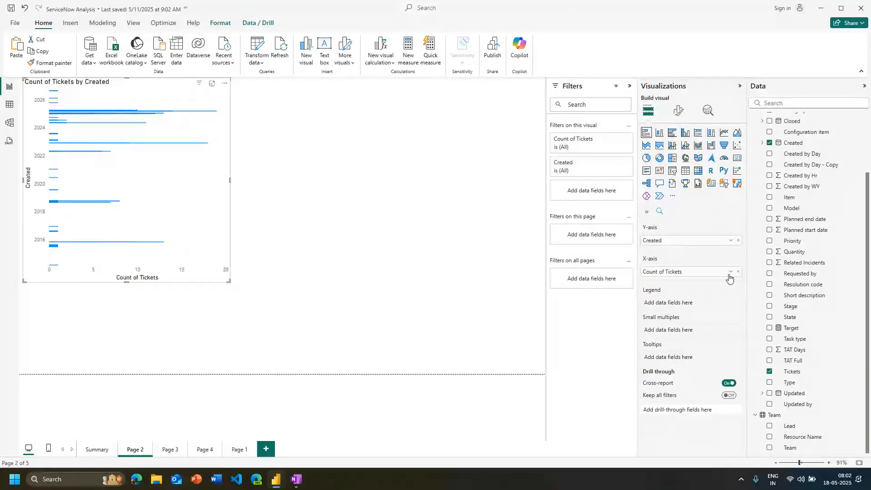
click(731, 240)
click(765, 310)
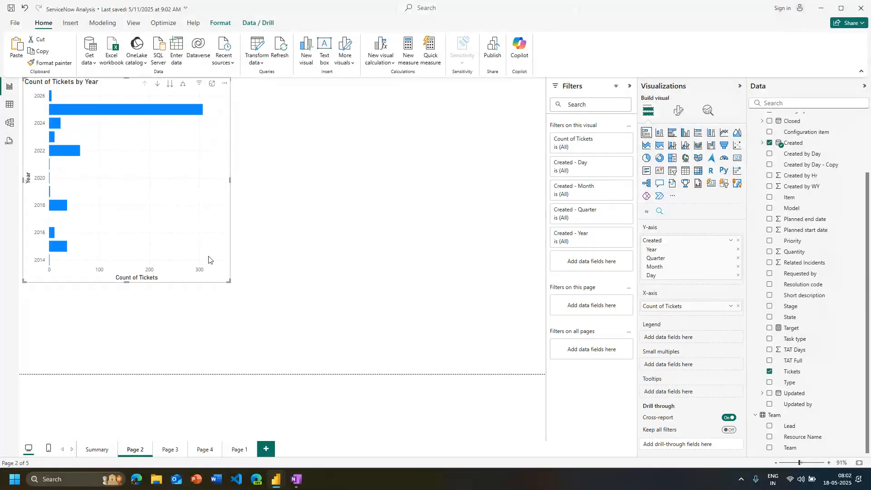
Widen the ticket count chart, compare the stacked bar and stacked column types, and keep it as a stacked column chart
drag(228, 282, 288, 296)
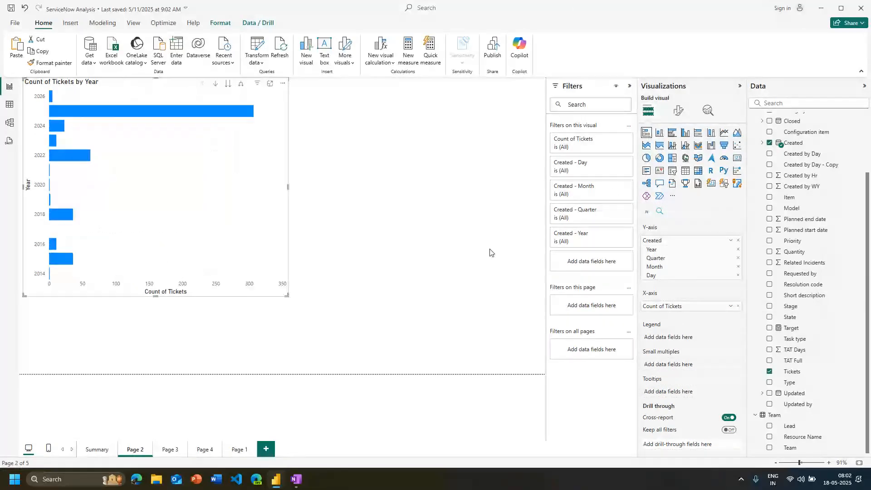
click(660, 133)
click(648, 134)
click(661, 135)
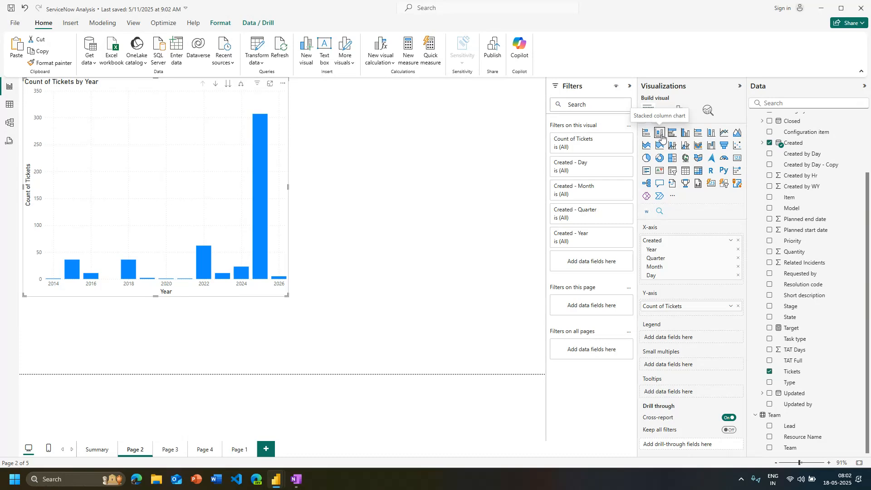
click(647, 134)
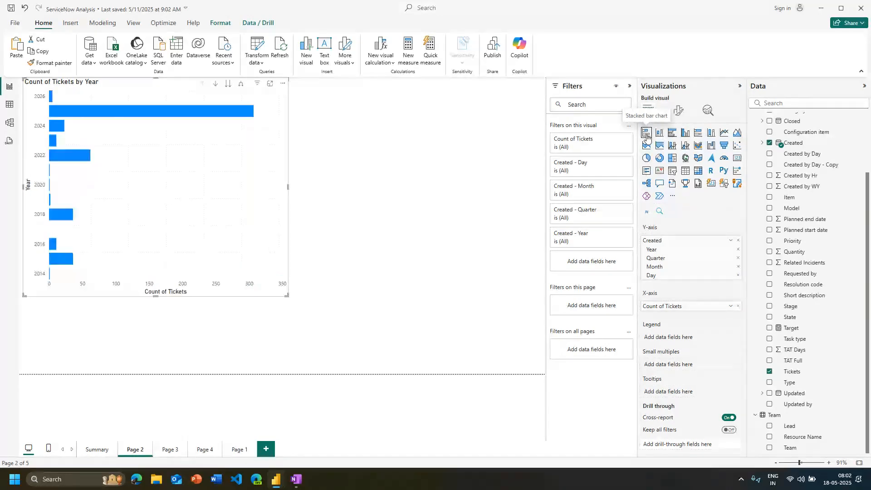
click(661, 135)
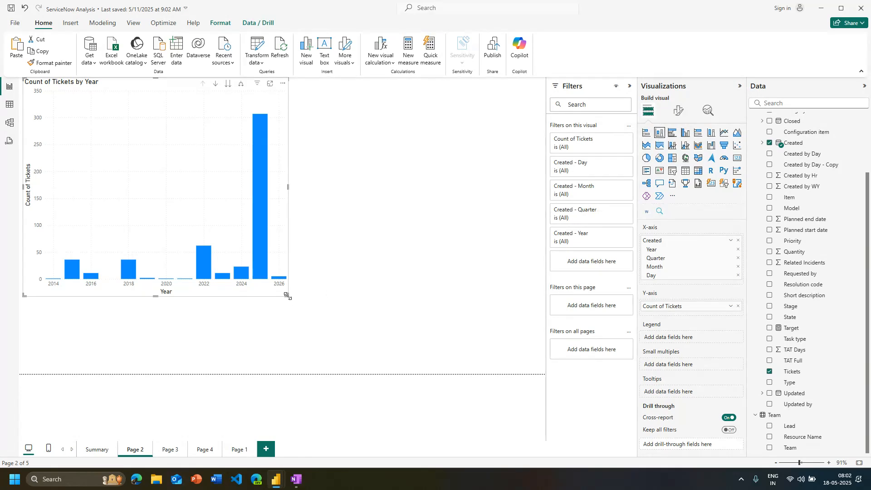
drag(287, 296, 300, 260)
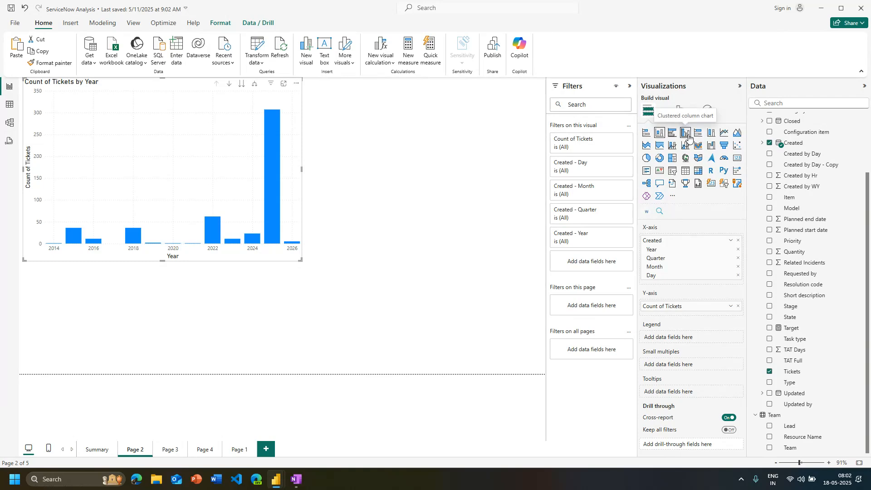
Try the clustered column type on the ticket count chart in comparison with stacked column
click(689, 135)
click(661, 134)
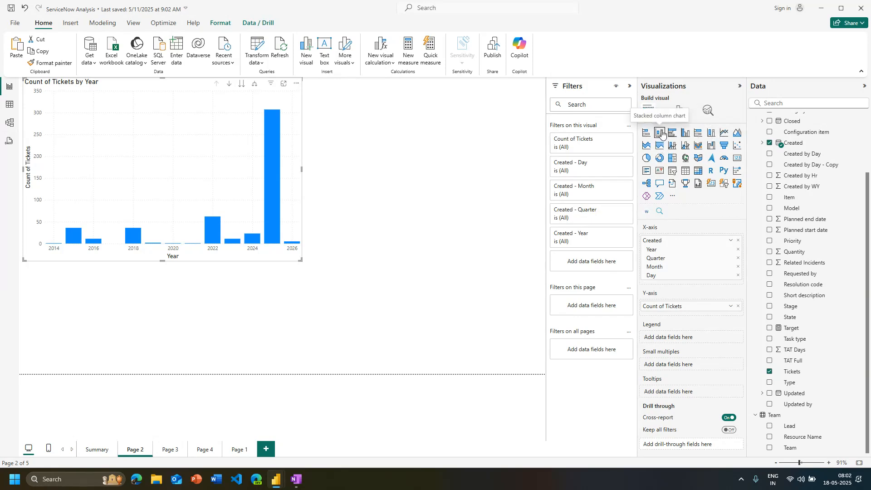
click(685, 138)
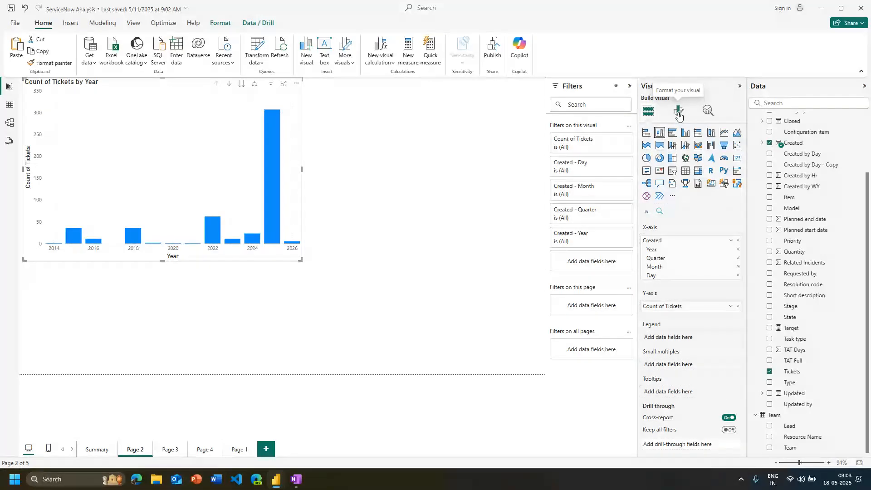
Try the Categorical type for the chart's X-axis and switch it back to Continuous
click(679, 114)
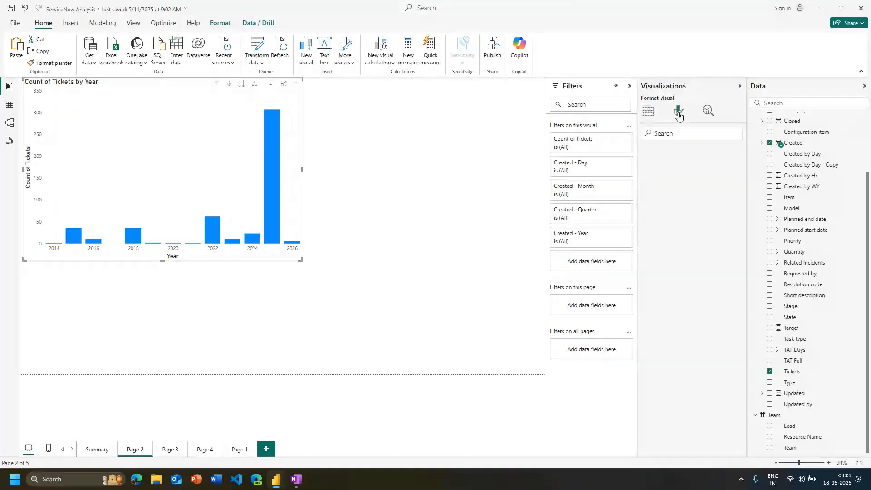
click(654, 176)
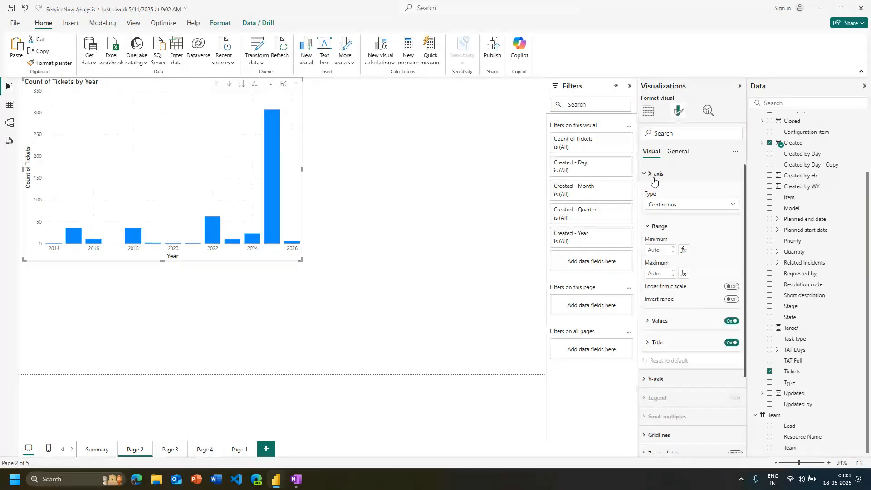
click(662, 208)
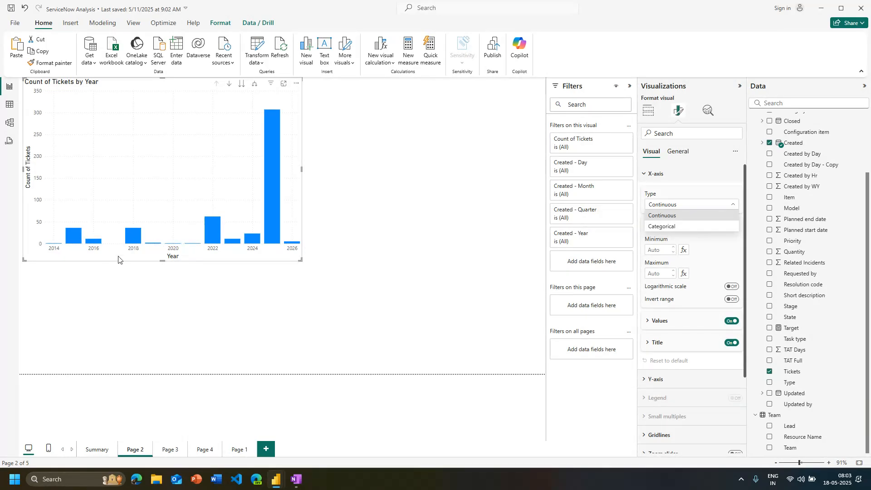
click(661, 227)
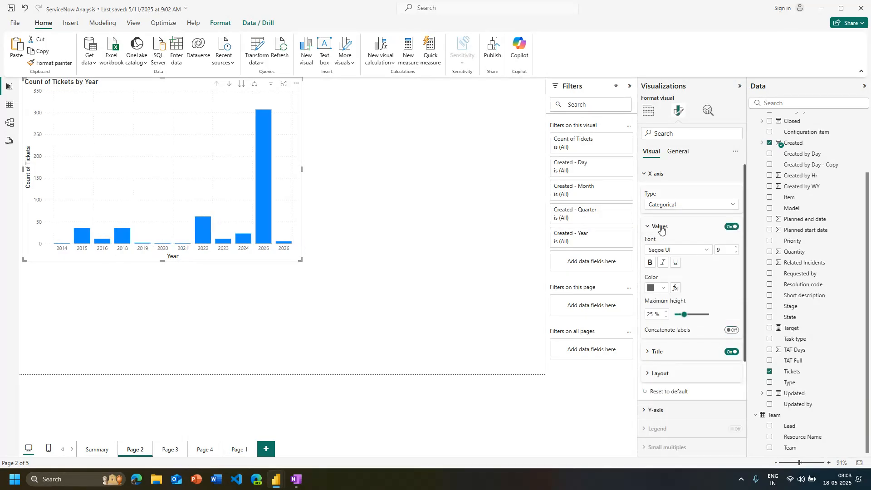
click(679, 206)
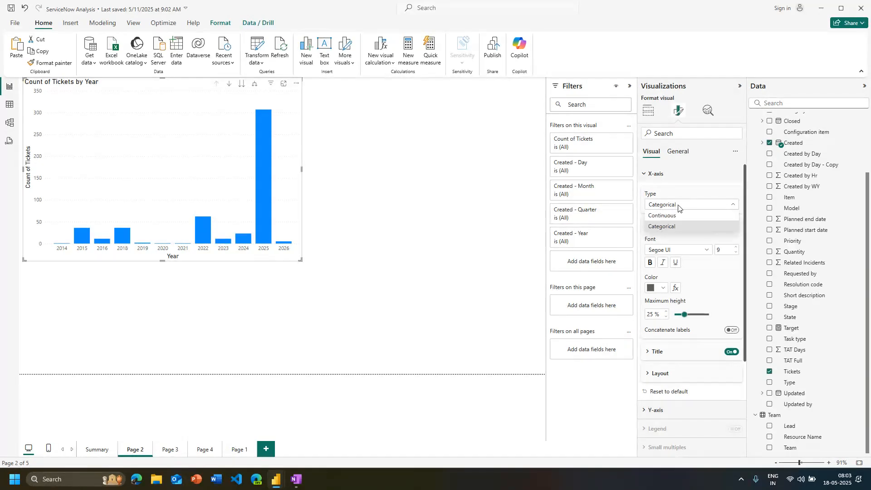
click(678, 216)
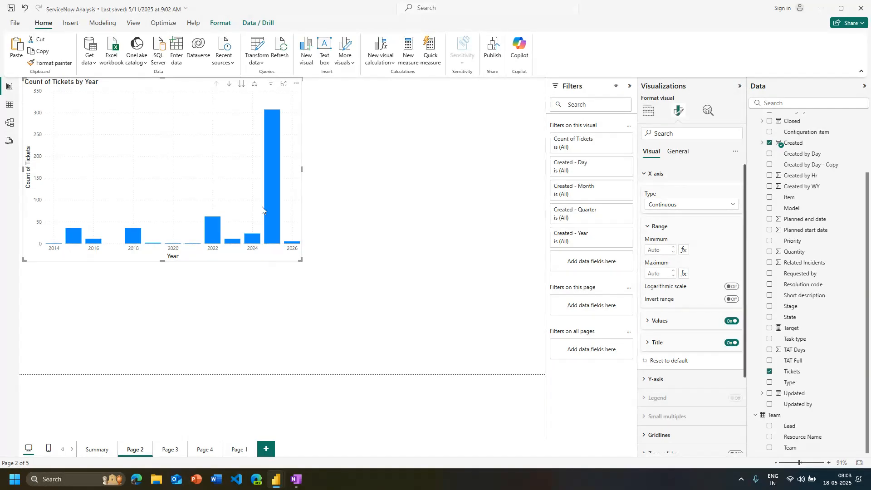
Try narrower chart widths to compare how the continuous year axis spaces its labels
mouse_move(273, 191)
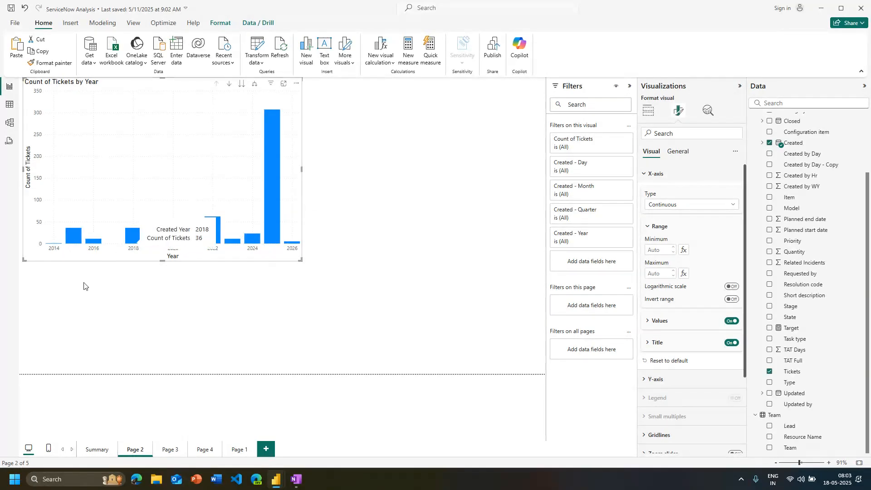
drag(301, 260, 102, 243)
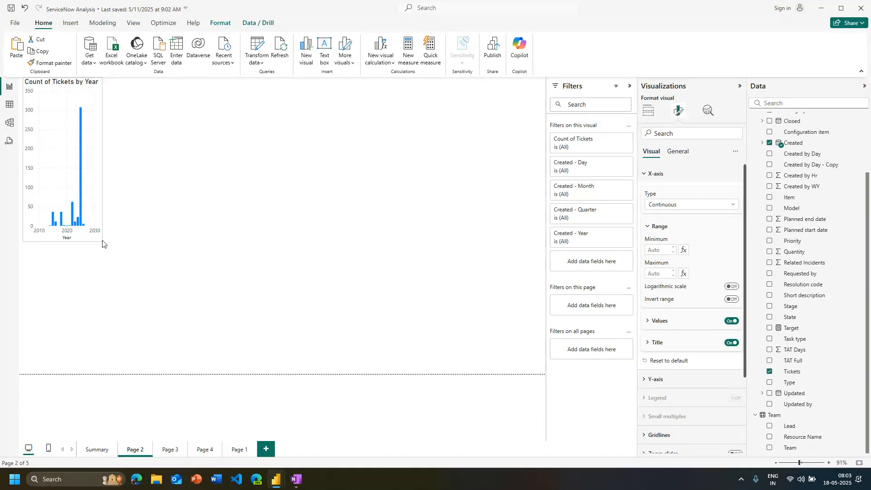
drag(102, 244, 182, 249)
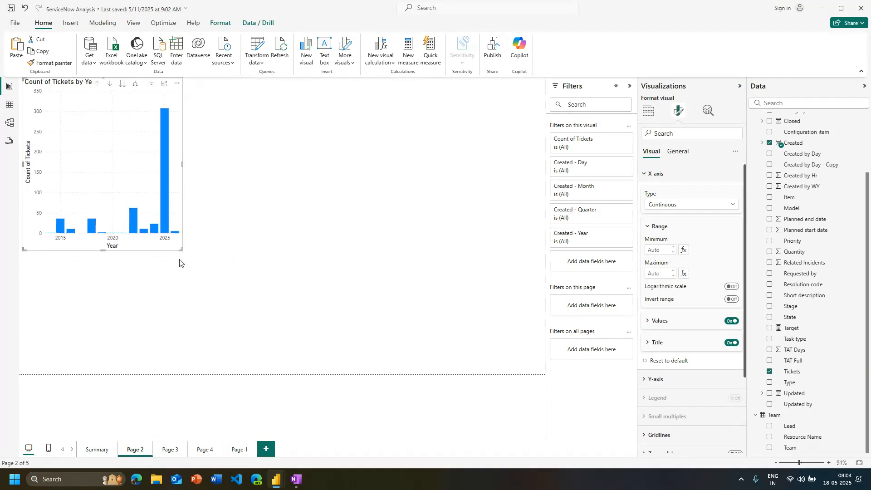
Widen the ticket count chart, try the Categorical X-axis type on it, and return the axis to Continuous
click(688, 207)
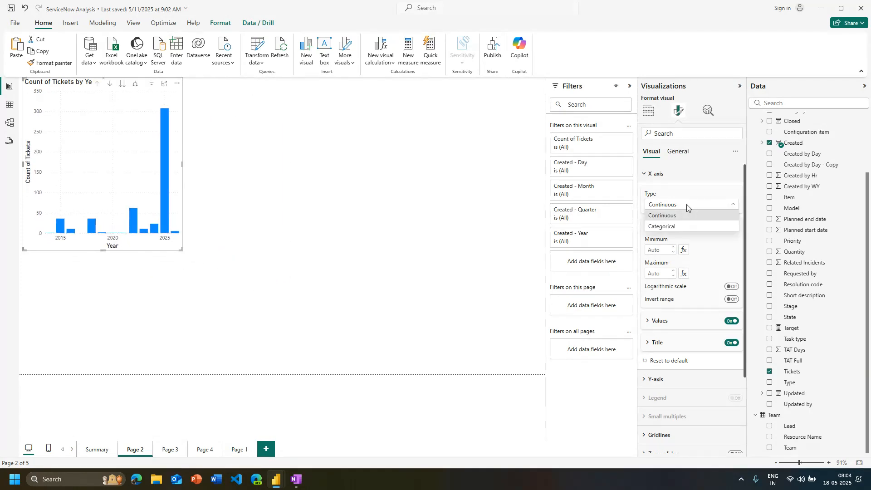
click(669, 227)
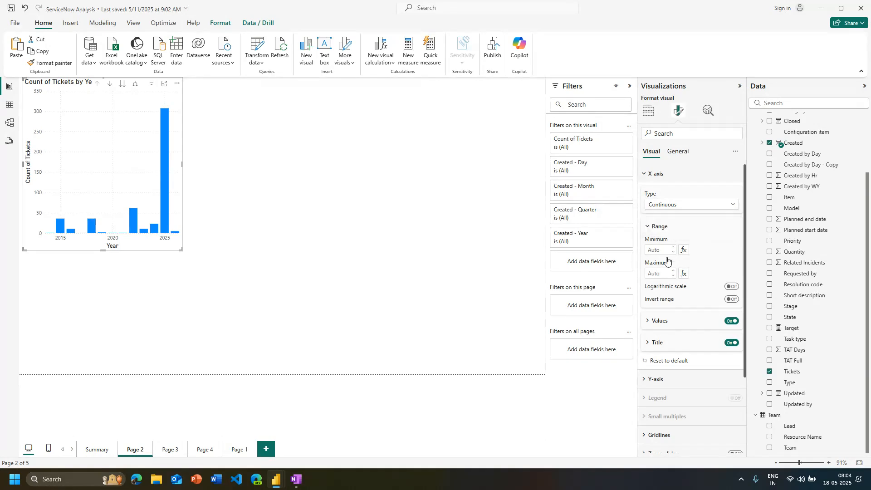
drag(181, 250, 255, 251)
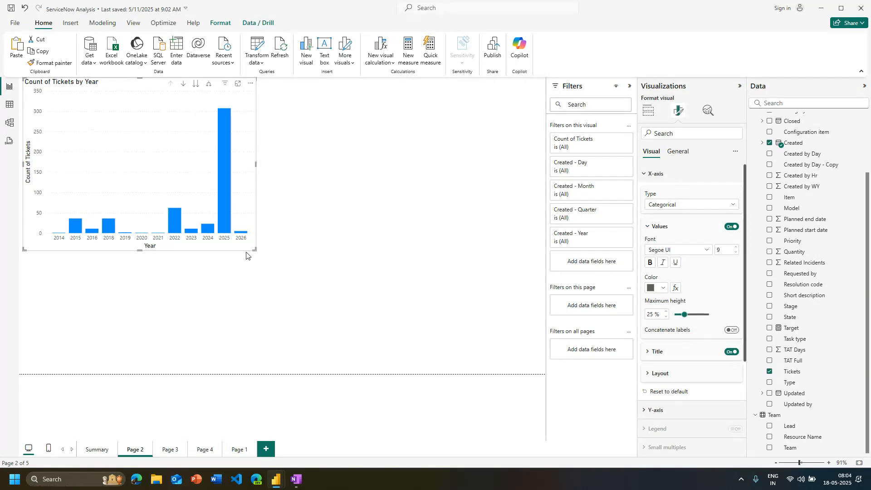
click(677, 205)
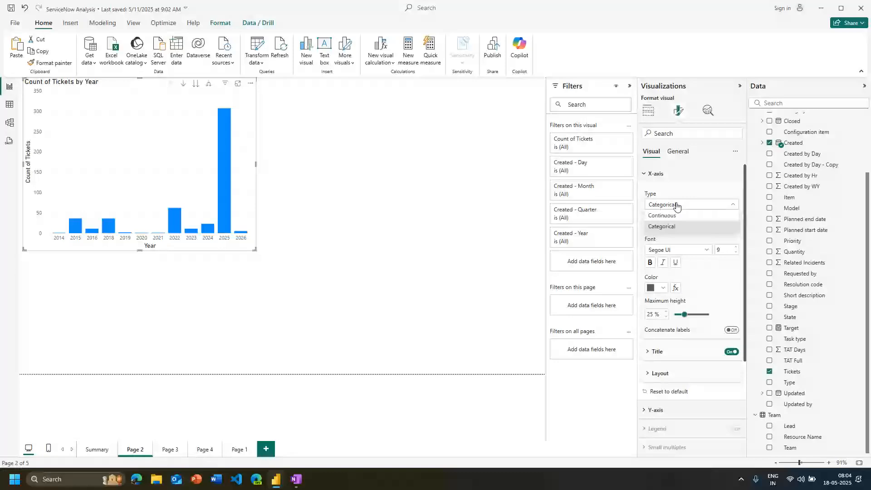
click(675, 214)
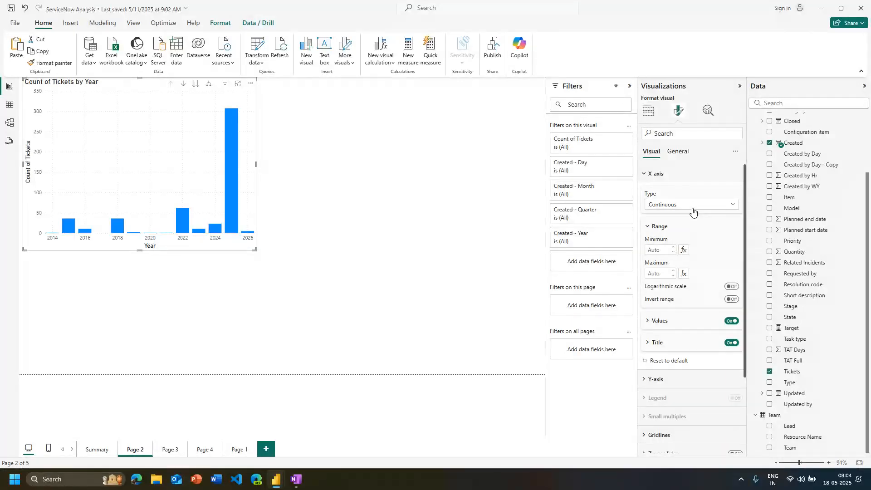
Try the ticket count chart without horizontal gridlines and turn them back on
click(645, 175)
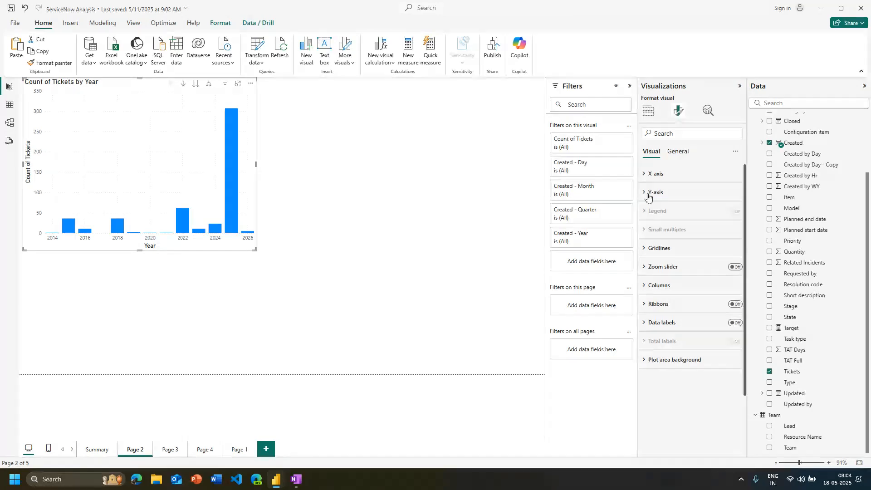
click(663, 248)
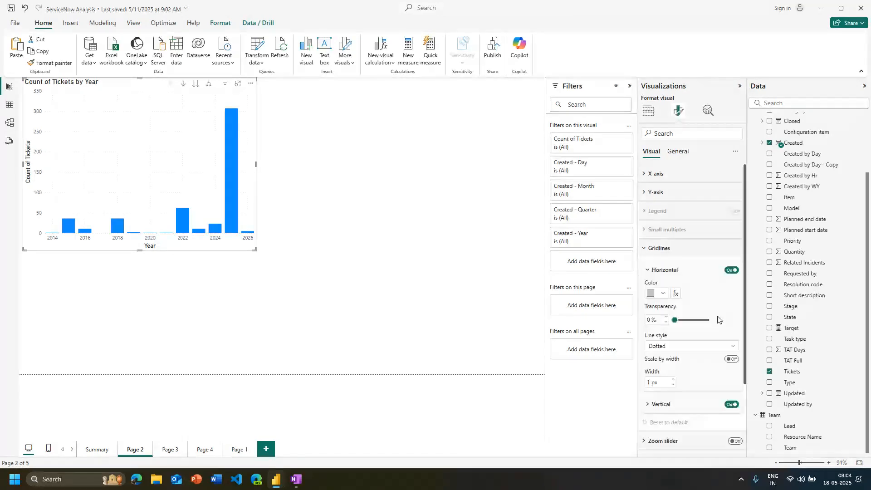
click(731, 271)
click(731, 271)
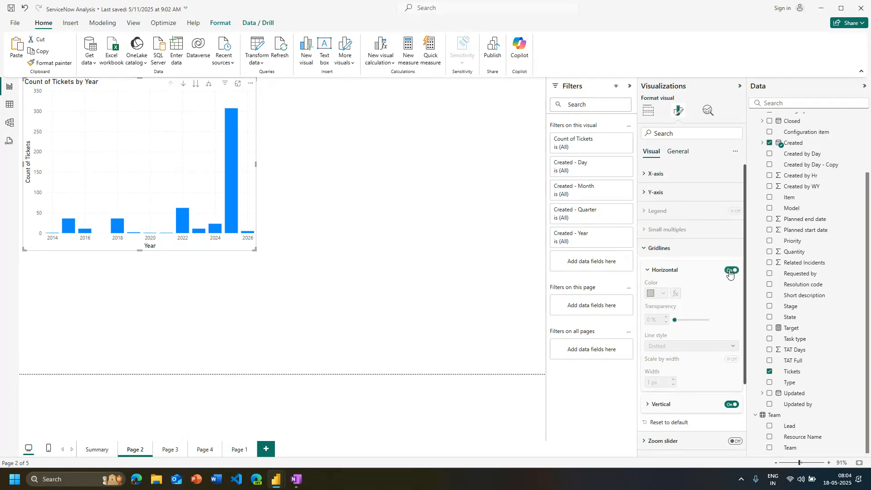
click(730, 271)
click(656, 270)
click(649, 248)
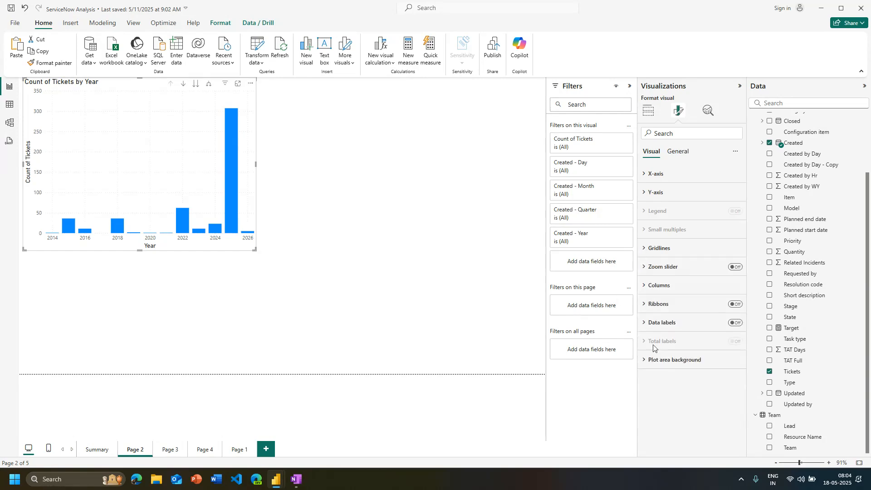
Try the chart's zoom slider by narrowing the year range to 2025–2026, and turn the slider off
click(739, 268)
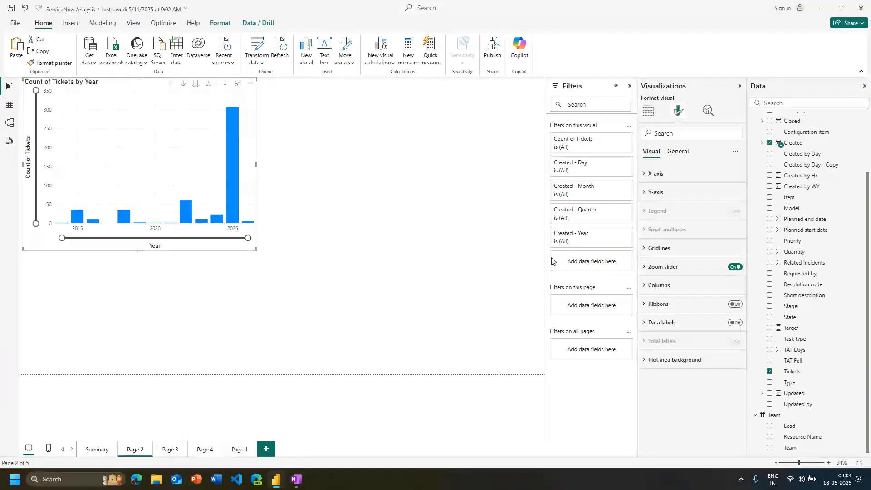
drag(63, 239, 221, 321)
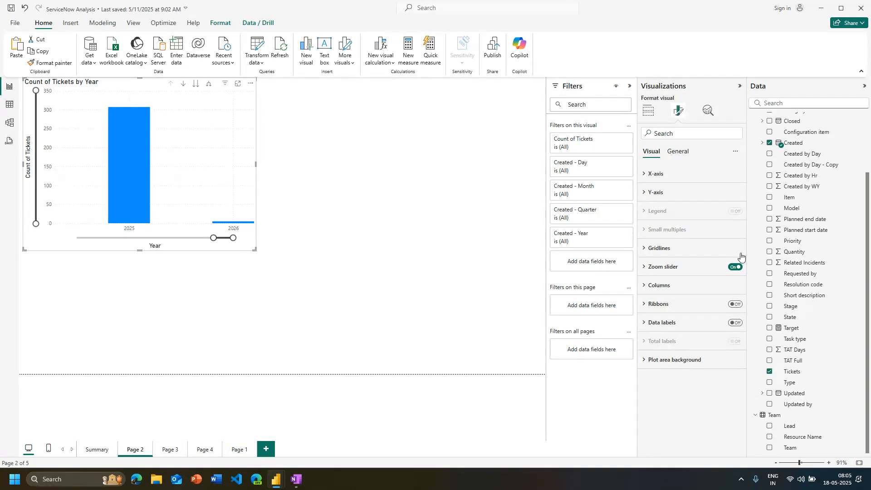
click(735, 267)
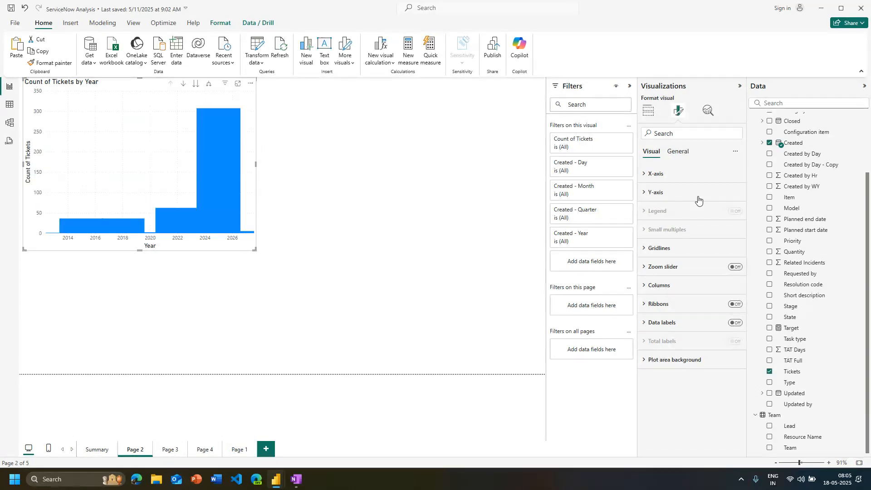
Try the zoom slider on both the year and ticket count axes, restore the full ranges, and turn it off
click(734, 267)
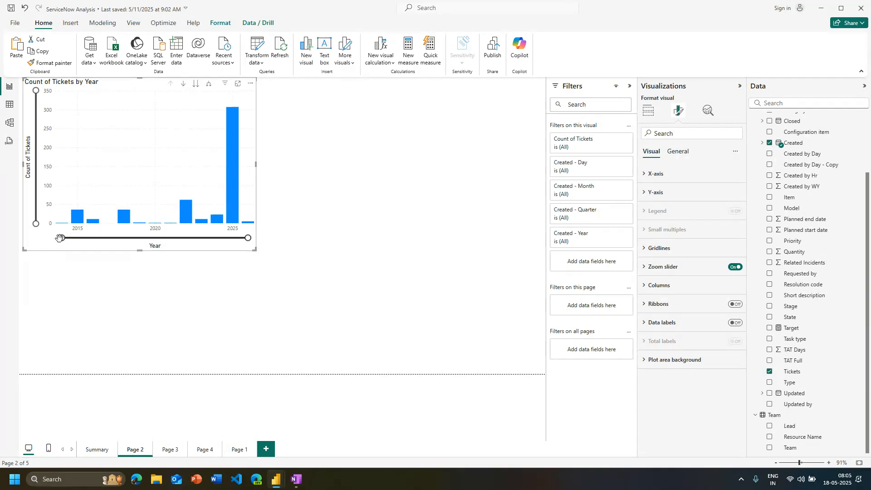
drag(66, 239, 185, 238)
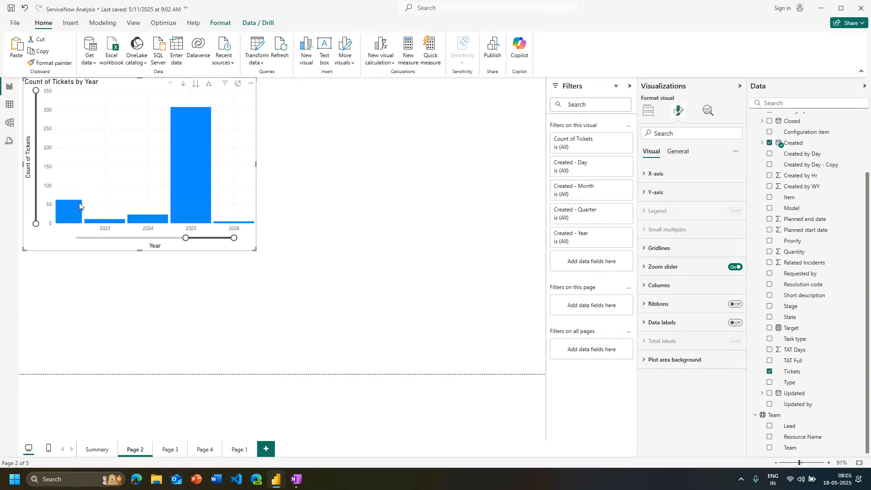
drag(41, 229, 51, 170)
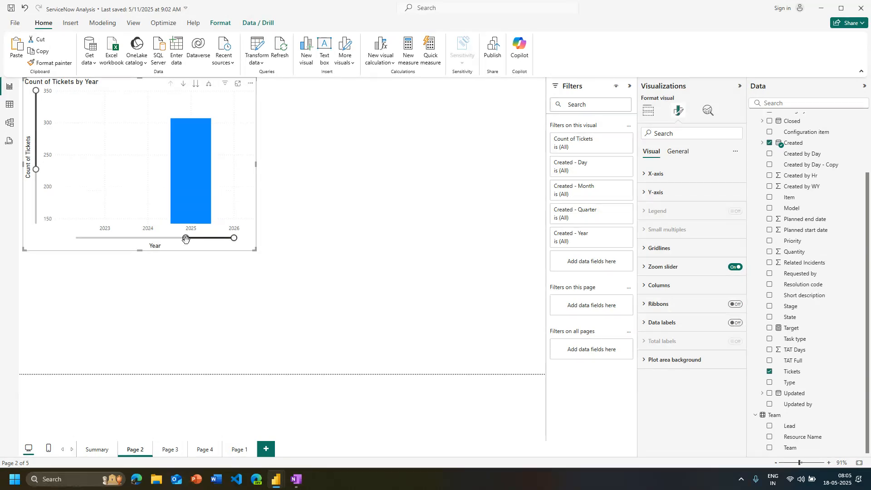
drag(186, 238, 48, 209)
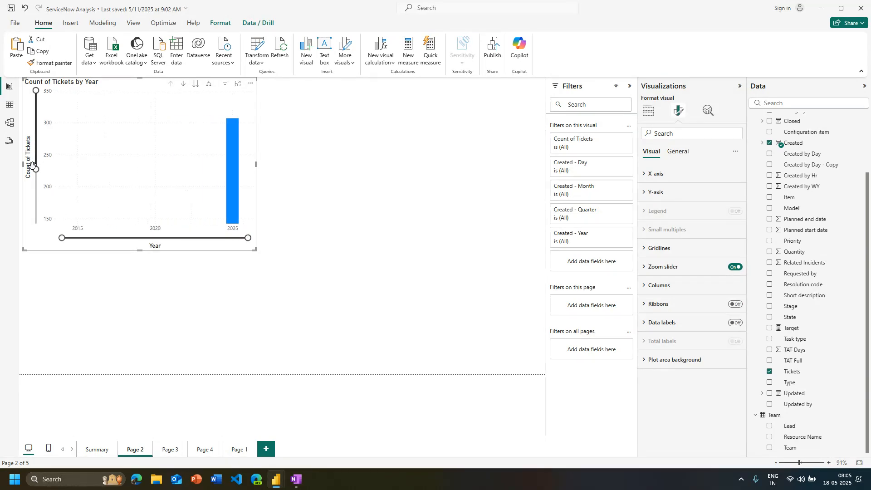
mouse_move(36, 169)
mouse_down()
mouse_move(44, 239)
mouse_move(36, 174)
mouse_up()
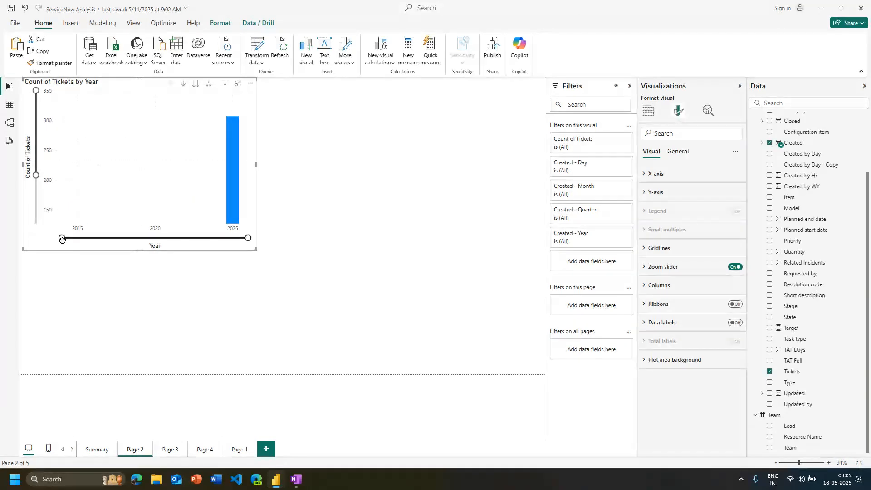
drag(60, 238, 30, 217)
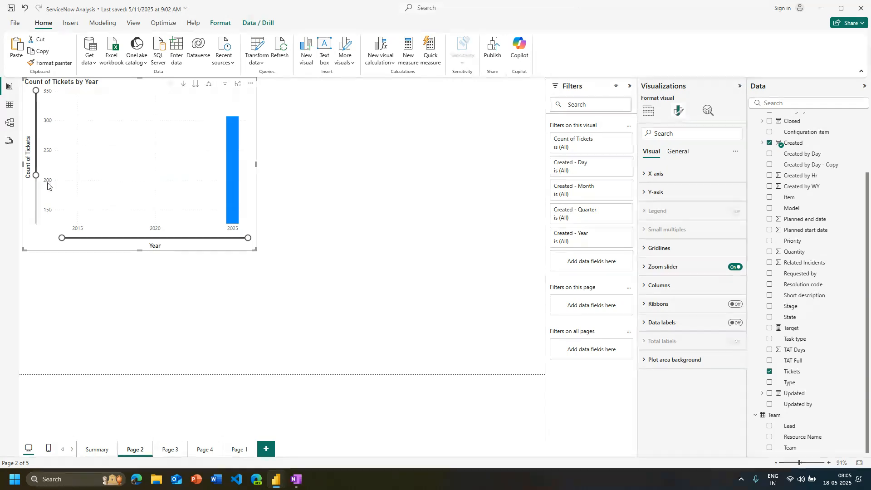
drag(36, 175, 35, 226)
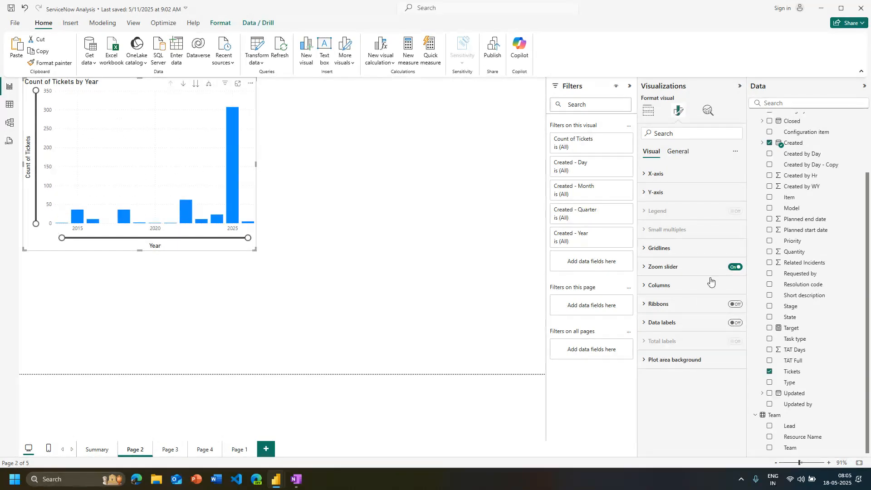
click(736, 267)
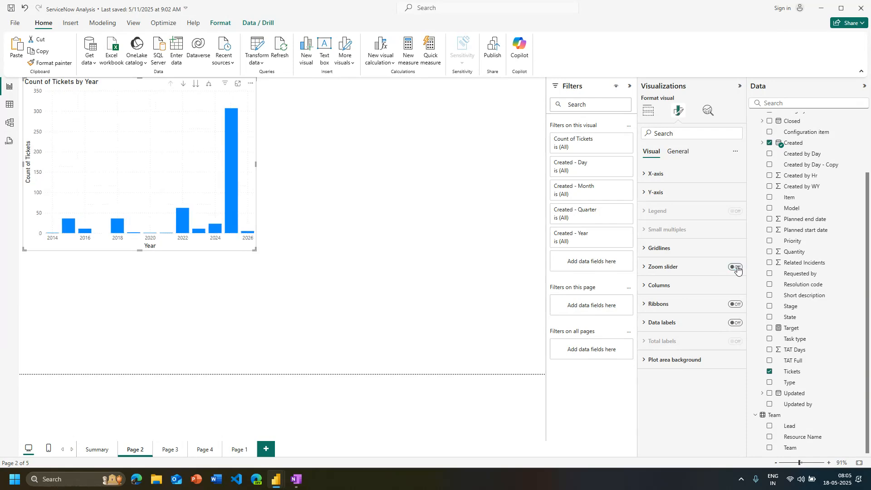
click(738, 271)
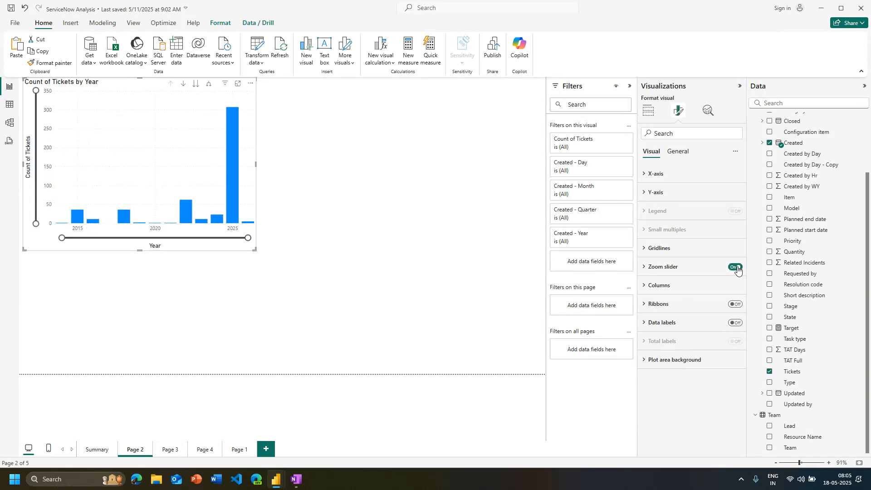
click(738, 270)
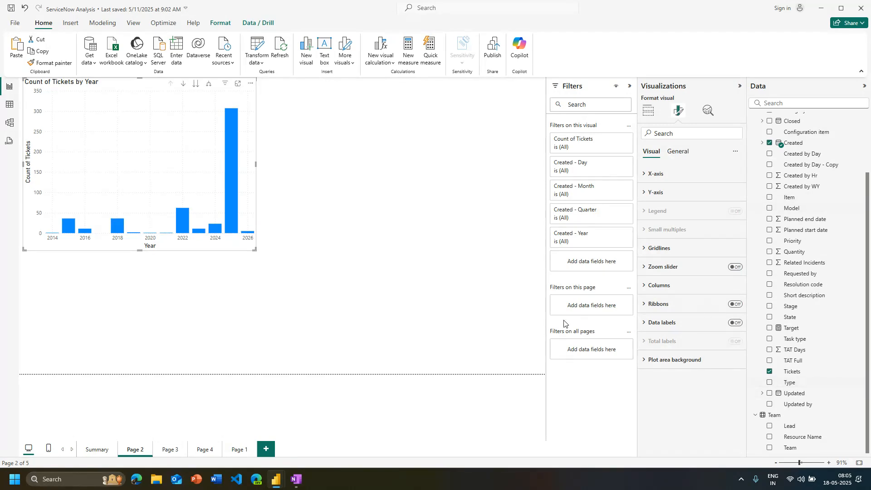
Turn on data labels for the ticket count chart, try the Inside end position, and set it to Outside end
mouse_move(231, 213)
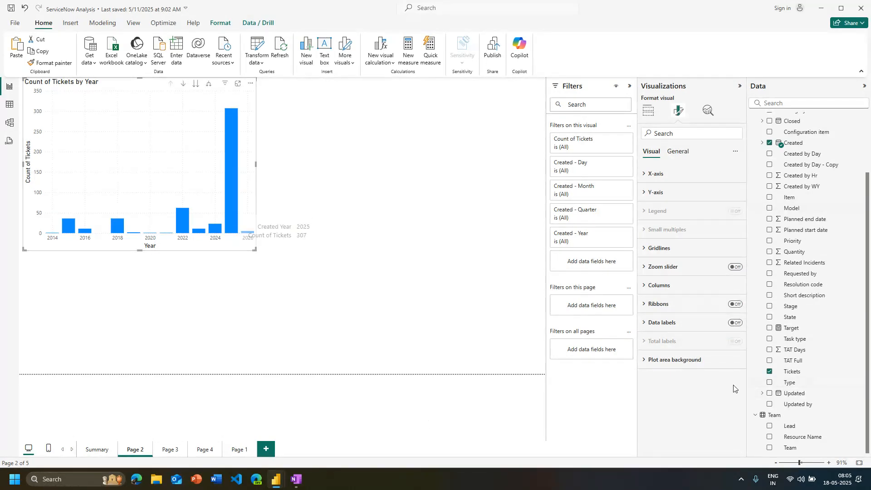
click(735, 324)
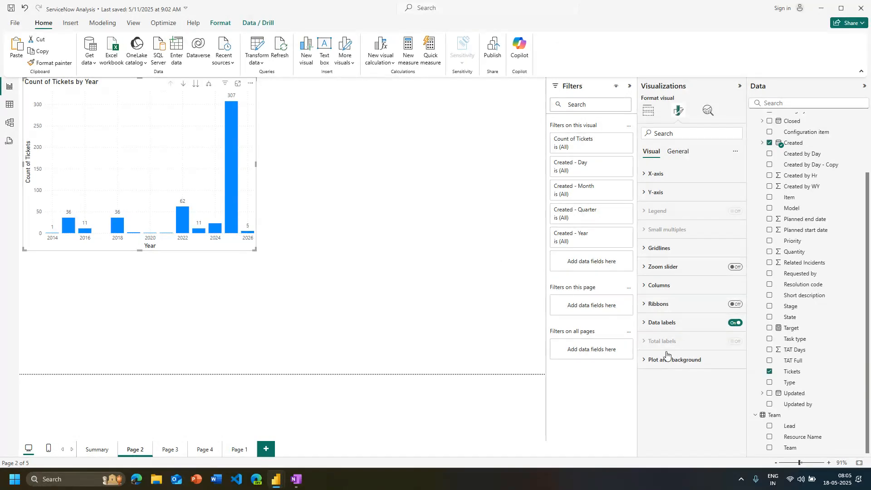
click(671, 320)
scroll(662, 342, down, 5)
scroll(681, 318, up, 3)
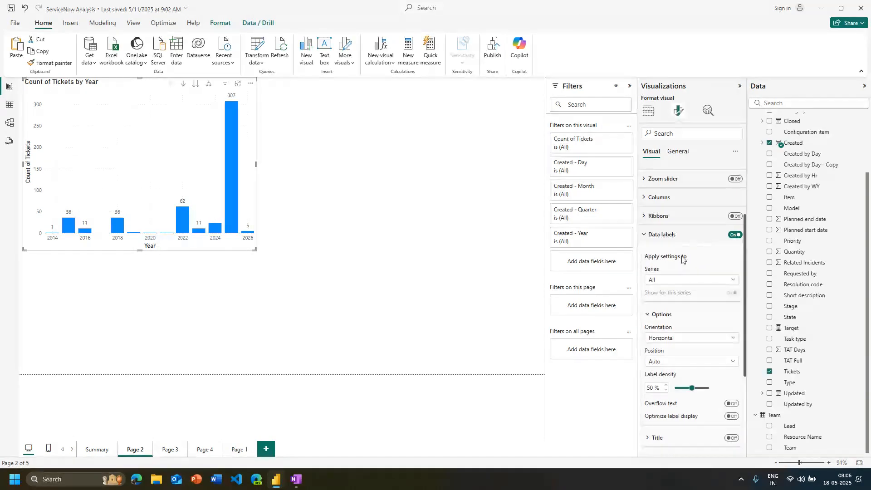
scroll(683, 260, down, 2)
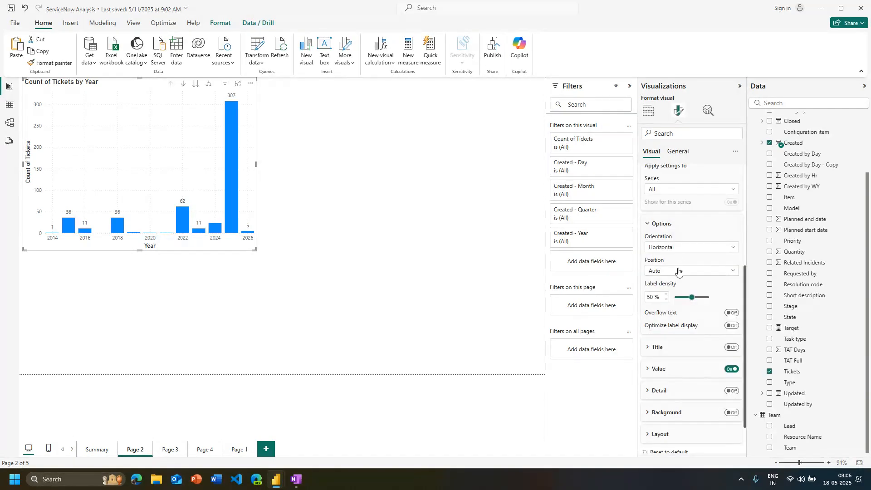
click(681, 271)
click(681, 293)
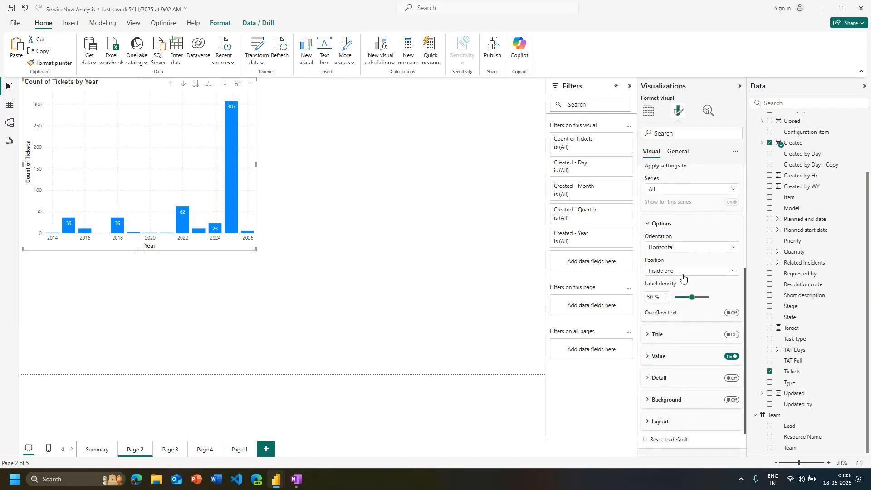
click(684, 272)
click(669, 303)
Set the chart's data labels to Vertical orientation and the Inside center position
click(671, 249)
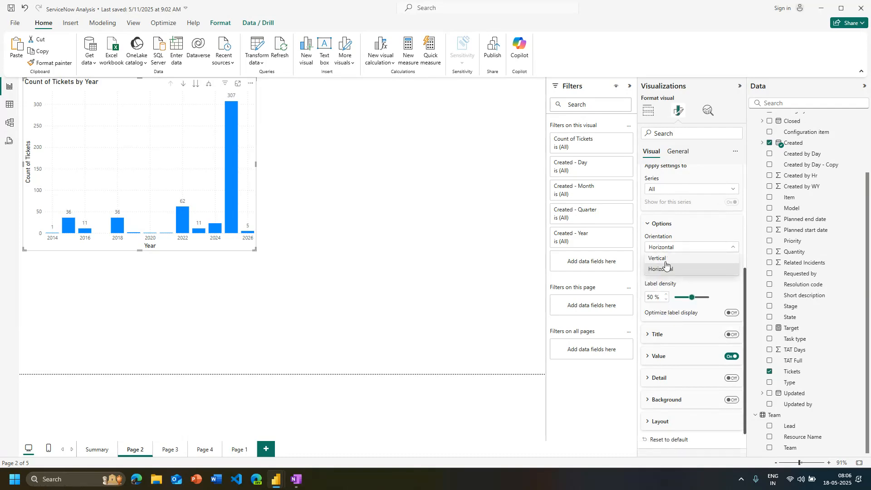
click(665, 260)
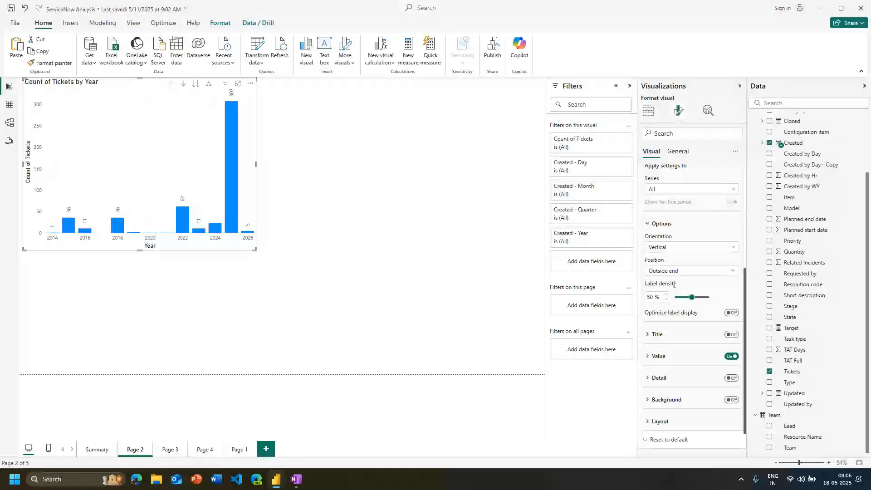
click(675, 271)
click(673, 314)
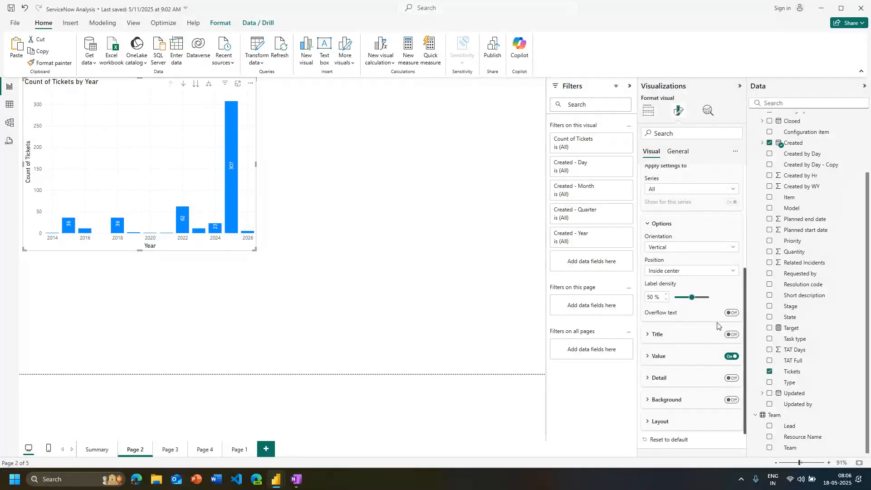
Try the Overflow text option on the data labels and leave it off
click(733, 312)
click(733, 313)
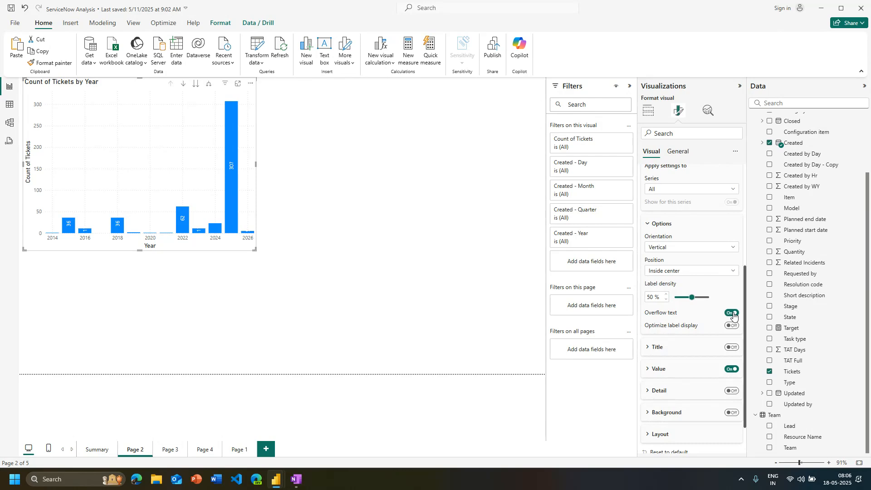
click(733, 313)
click(733, 313)
click(732, 313)
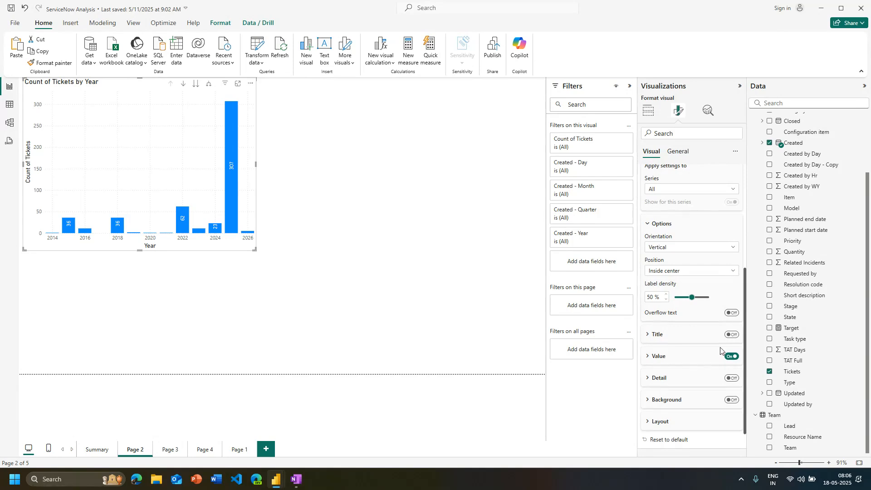
Examine the field, font, color and display unit settings for the data label values
click(697, 360)
scroll(695, 336, down, 3)
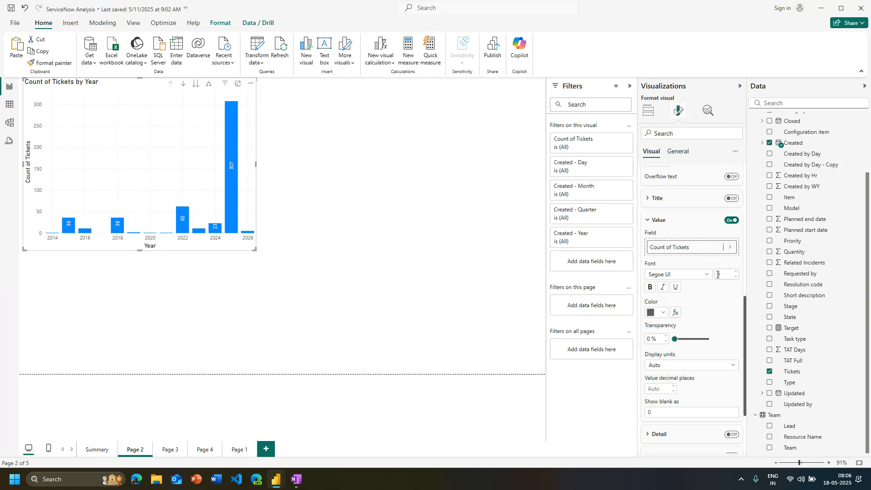
scroll(718, 275, down, 2)
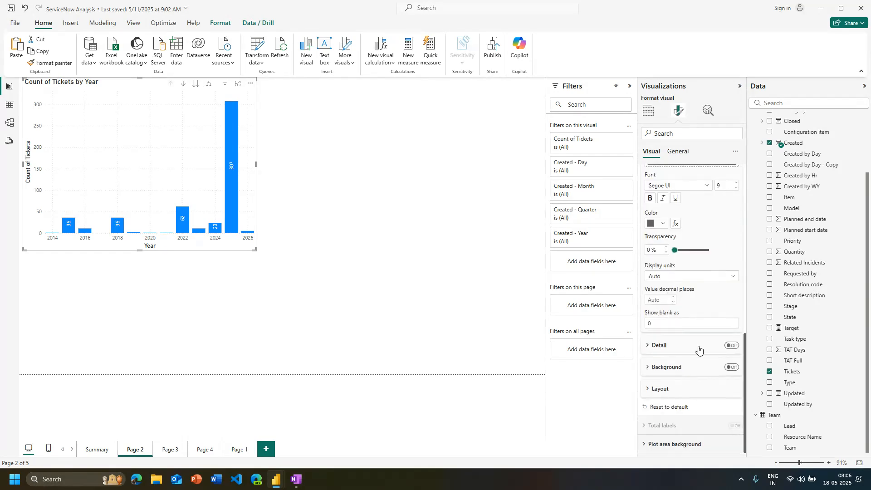
scroll(689, 369, up, 4)
click(688, 359)
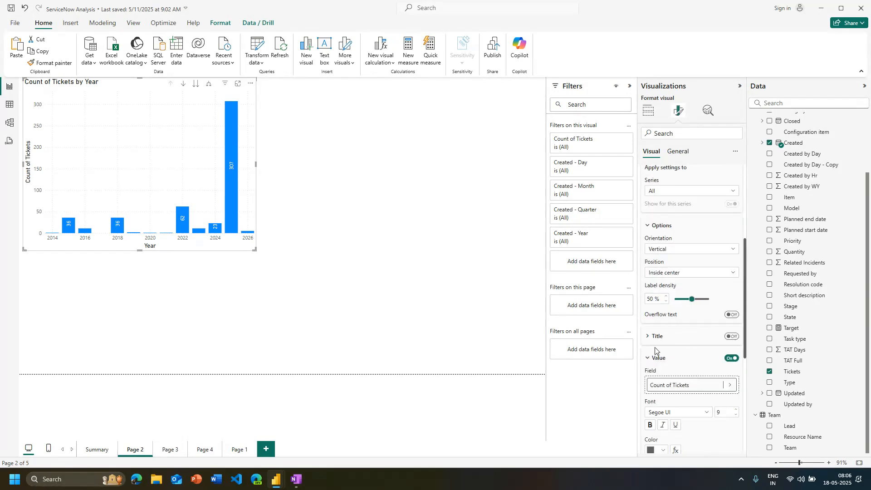
Set the image First GenAI Code 2.png from the GenAI recordings folder as the ticket chart's plot area background
scroll(683, 402, down, 1)
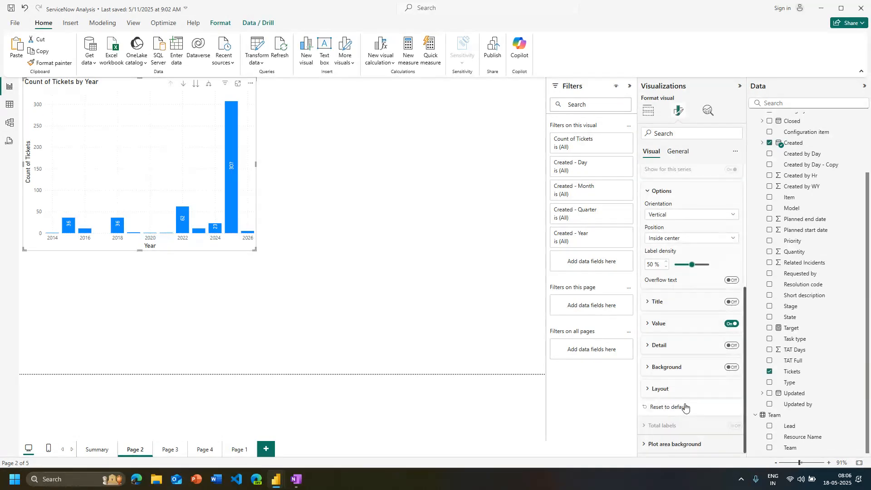
click(676, 444)
scroll(690, 400, down, 3)
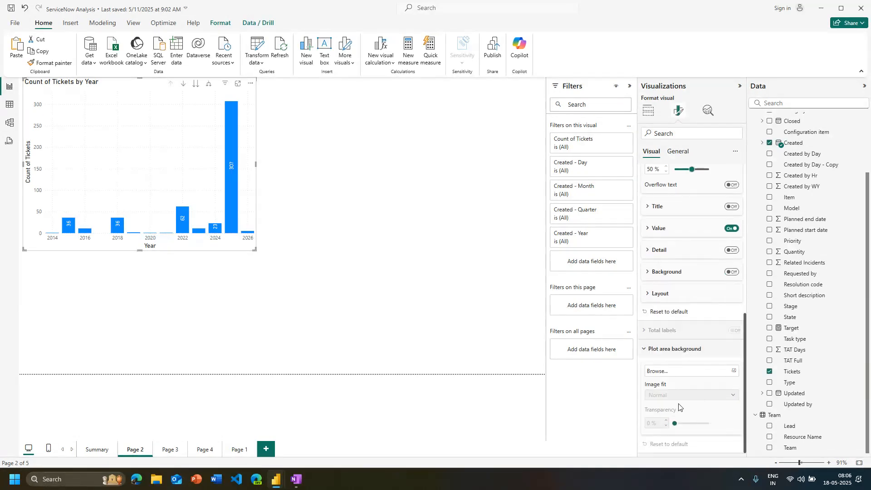
click(709, 372)
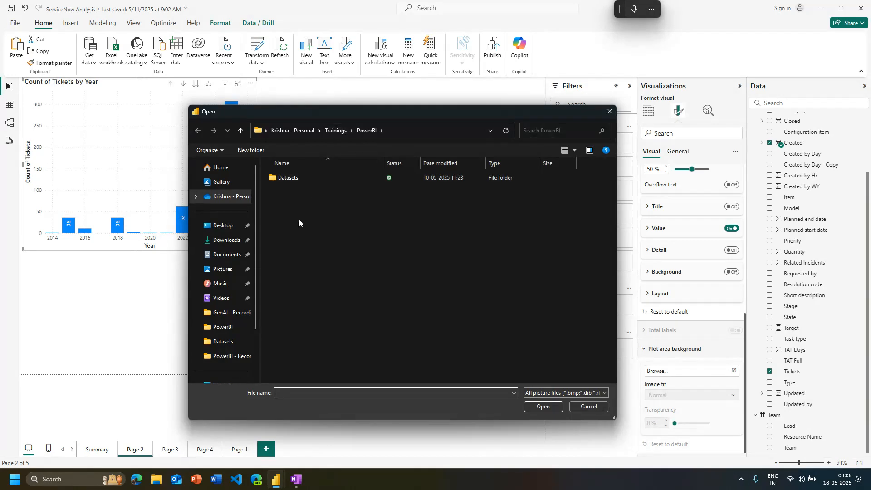
click(230, 312)
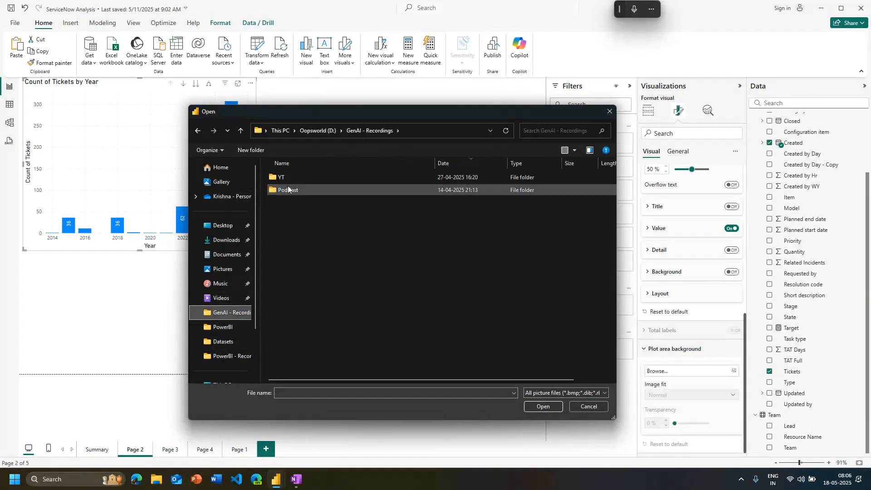
double_click(272, 182)
double_click(282, 193)
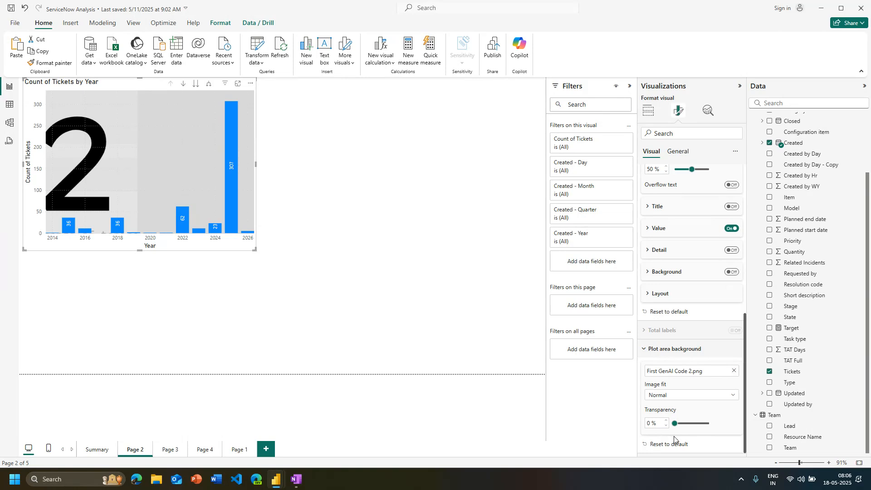
Try the Fit and Fill image fits on the plot area background and return it to Normal
click(711, 397)
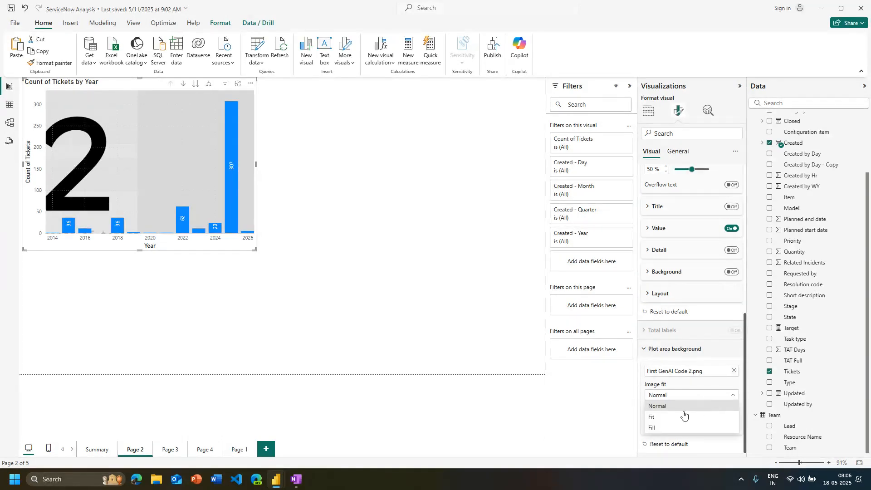
click(684, 417)
click(685, 396)
click(653, 428)
click(673, 395)
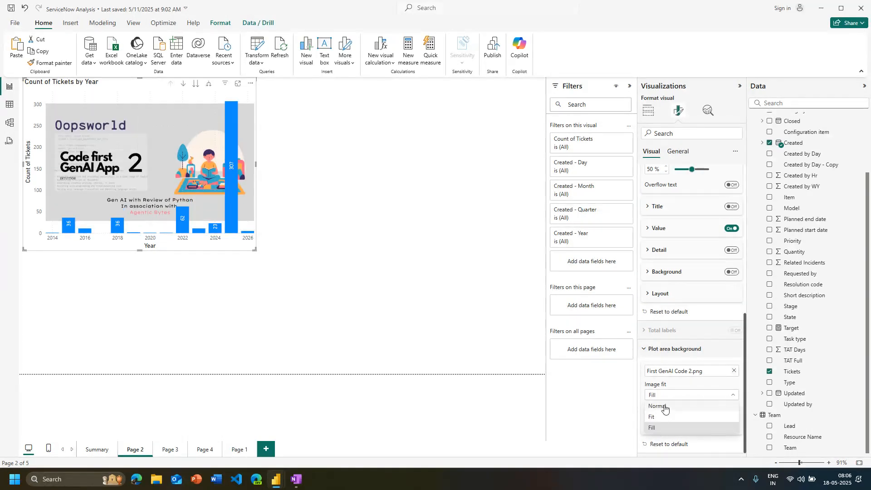
click(664, 408)
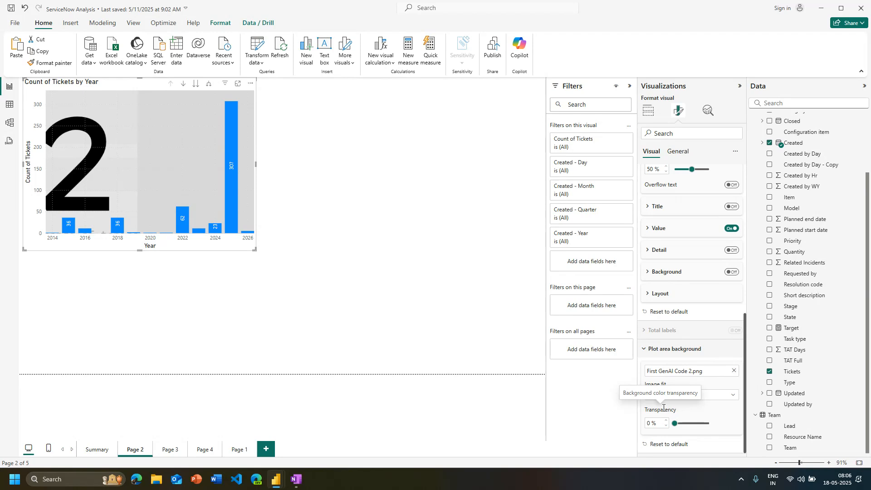
Try higher transparency and the Fit option on the background image, restore 0 % and Normal, and remove the image from the plot area
click(695, 422)
click(707, 398)
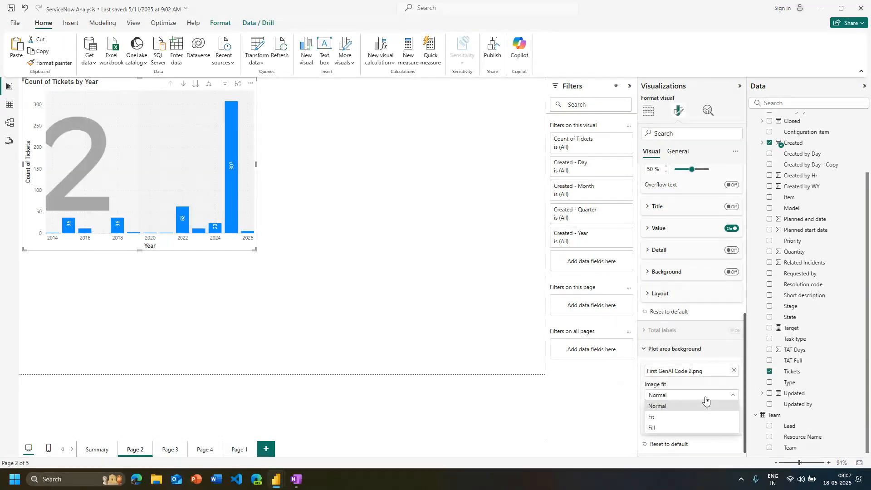
click(678, 423)
drag(692, 423, 635, 405)
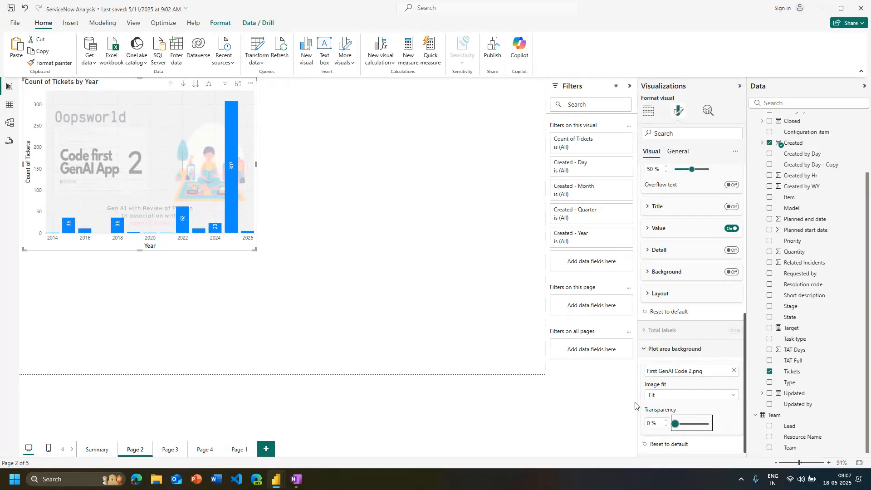
click(658, 398)
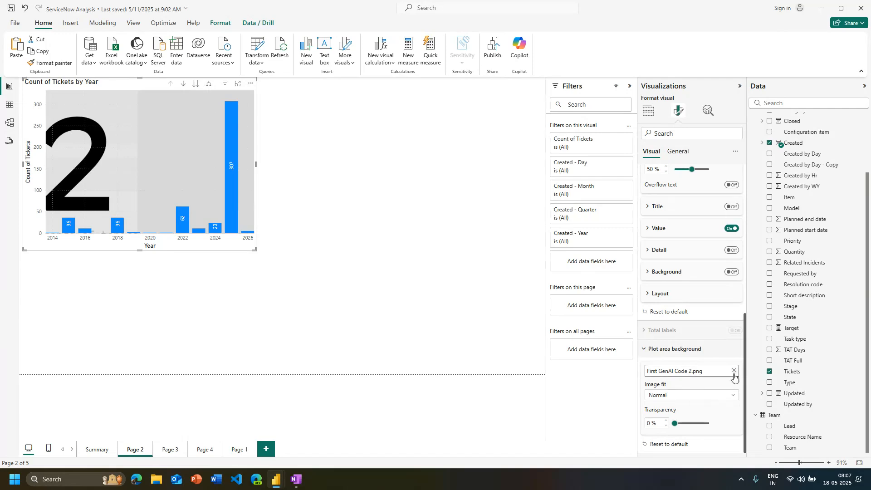
click(734, 370)
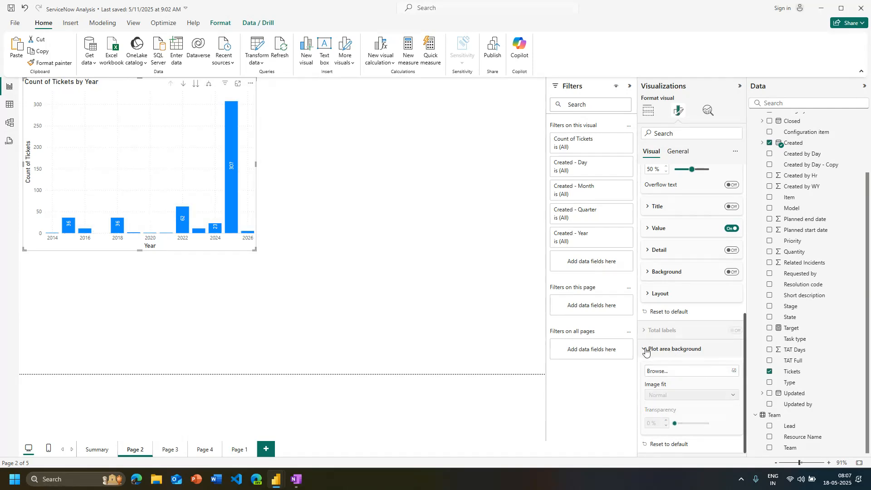
click(664, 350)
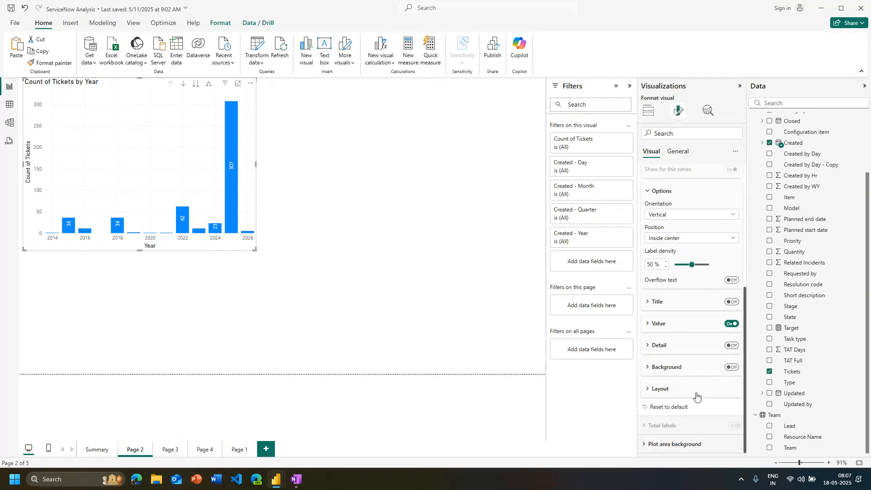
Turn on the detail for the chart's data labels and add the Category field as its data
scroll(678, 386, up, 1)
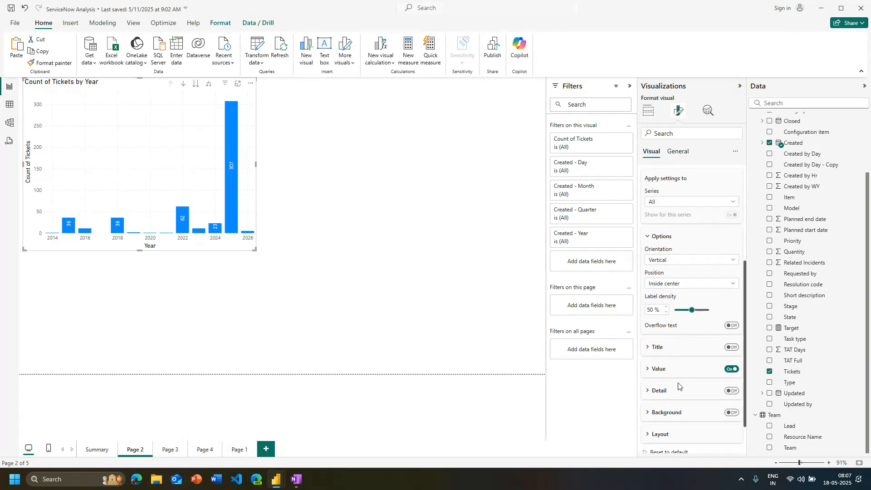
click(665, 347)
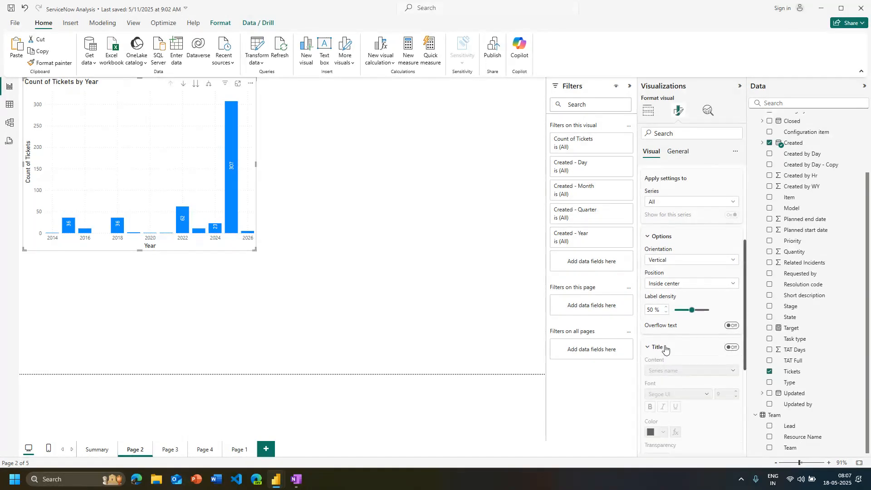
click(664, 347)
scroll(675, 353, down, 1)
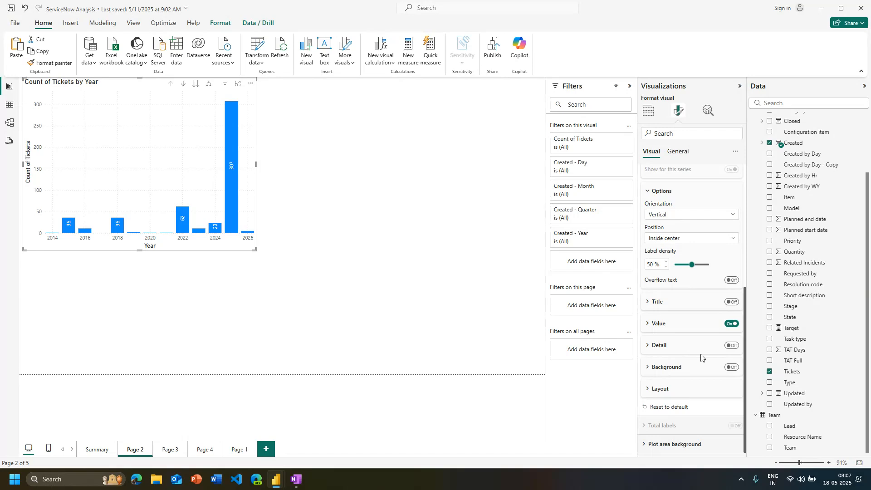
click(731, 346)
click(686, 346)
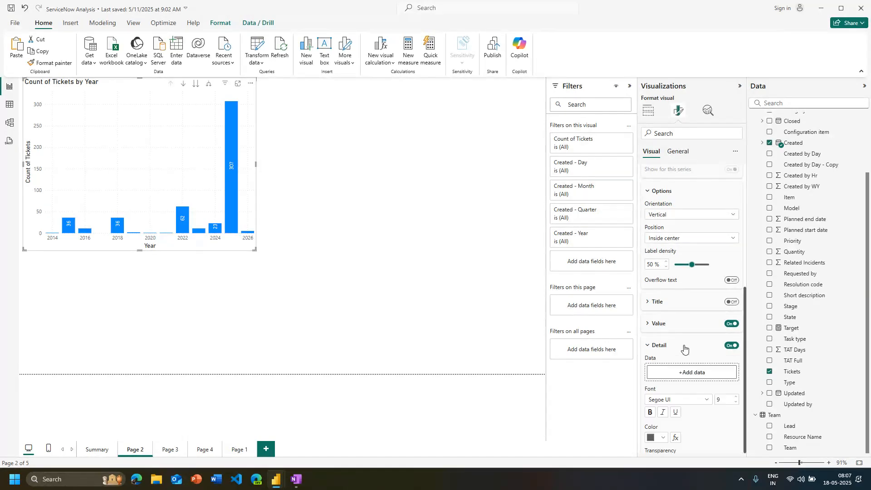
scroll(686, 346, down, 1)
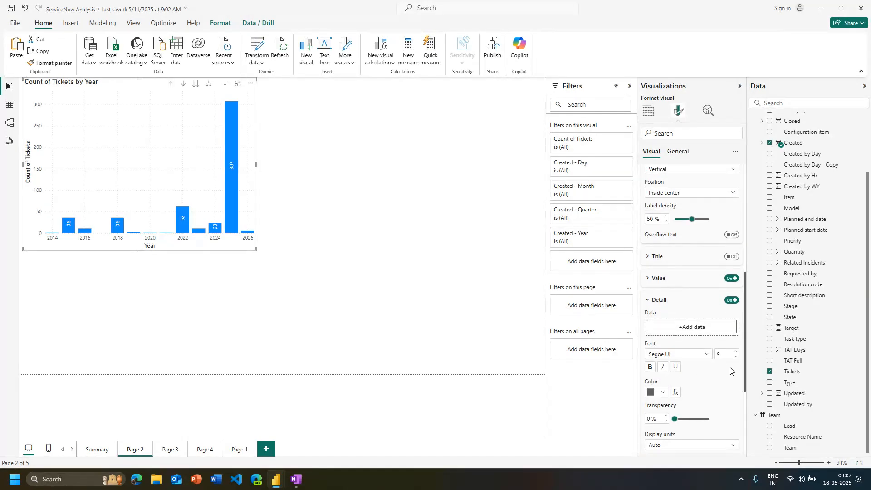
scroll(779, 321, up, 2)
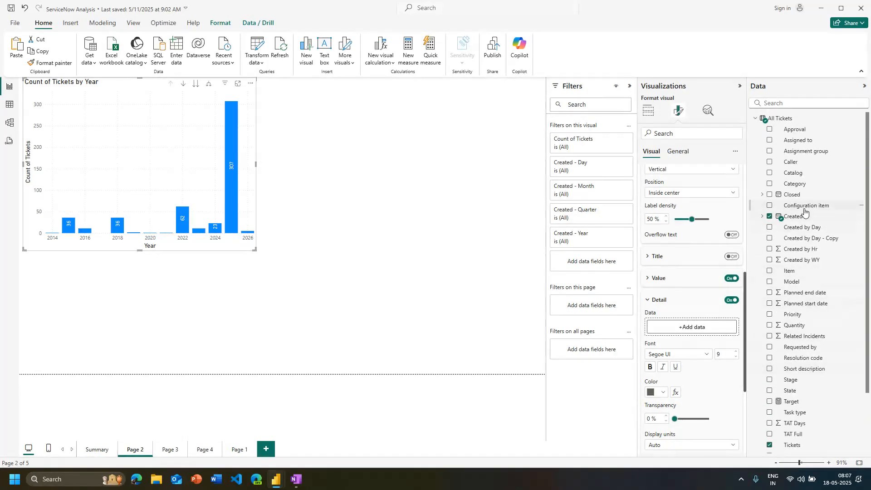
drag(795, 190, 695, 329)
click(729, 329)
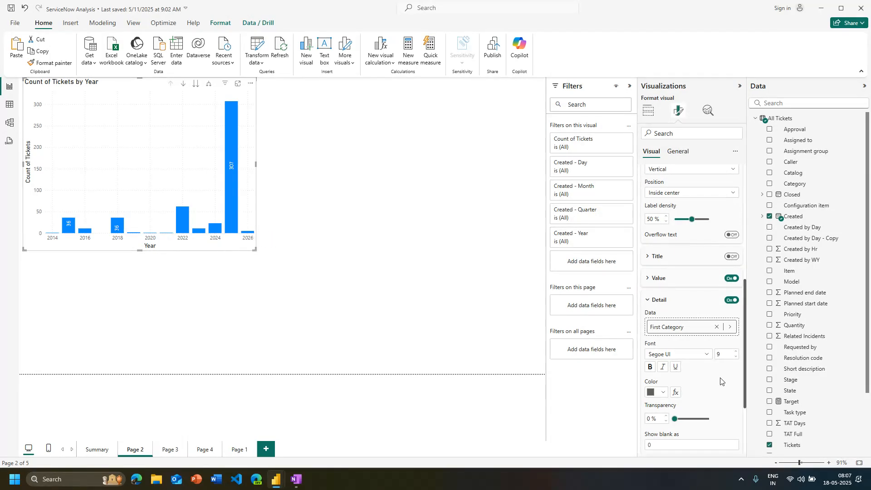
Set the summarization of the Category field in the data label detail to Count (Distinct)
scroll(717, 383, down, 3)
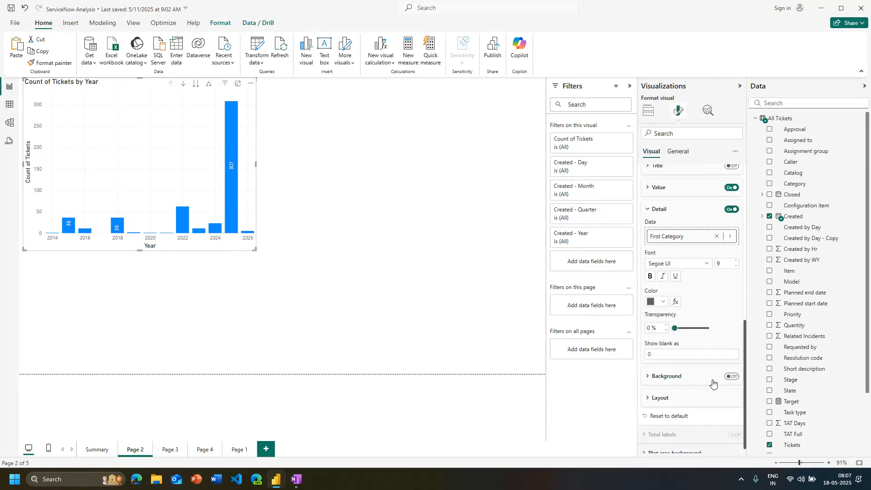
click(662, 351)
key(super+h)
scroll(722, 337, up, 2)
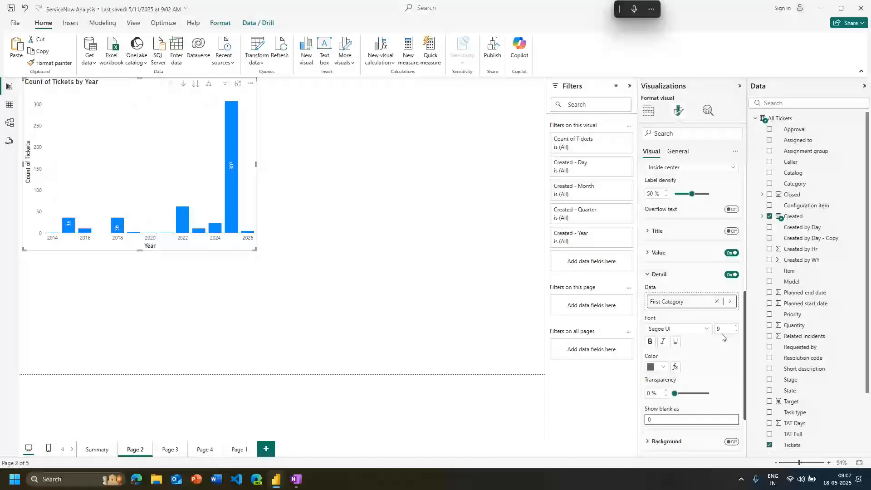
scroll(717, 327, up, 1)
click(730, 327)
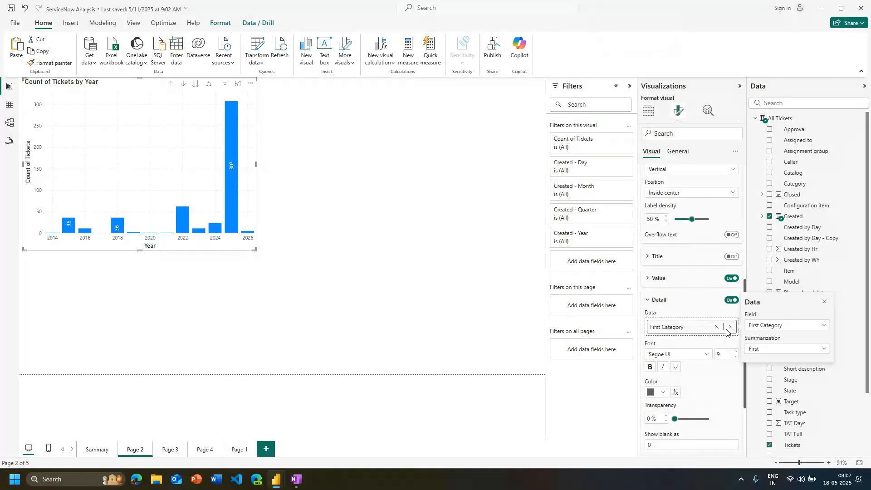
click(768, 349)
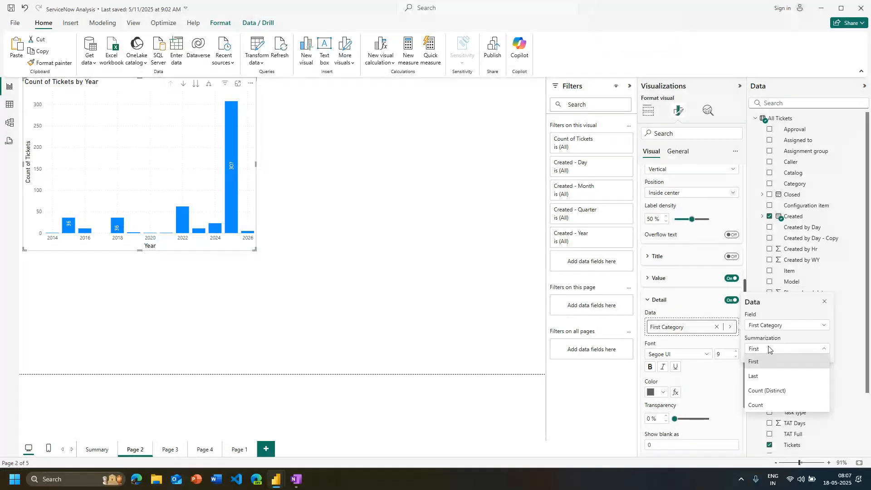
click(767, 392)
Widen the ticket count chart to nearly the full page width and inspect the 2025 column
click(440, 257)
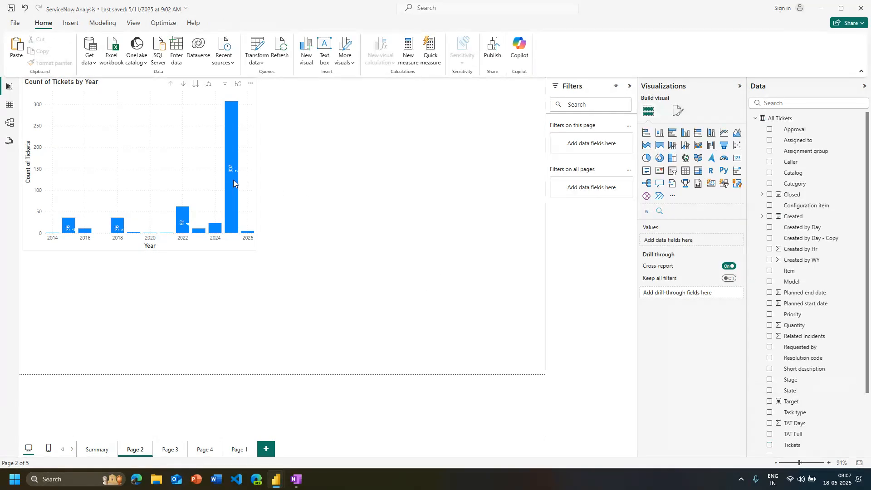
mouse_move(233, 180)
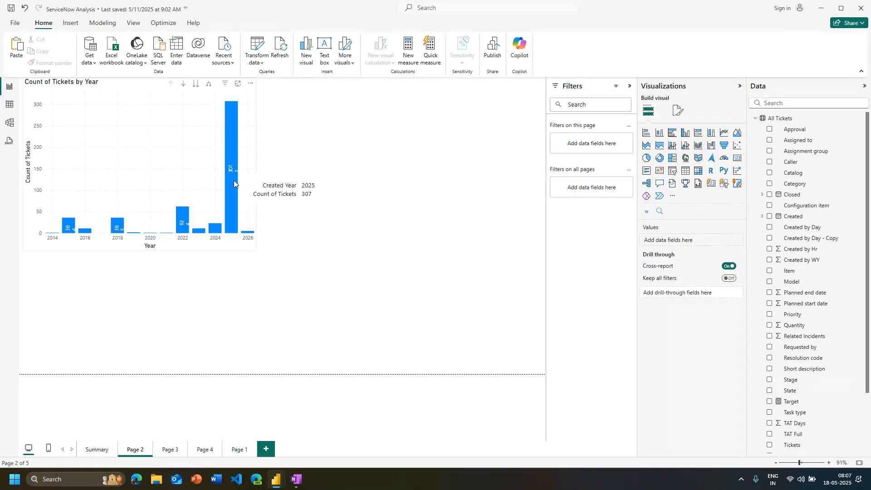
click(254, 203)
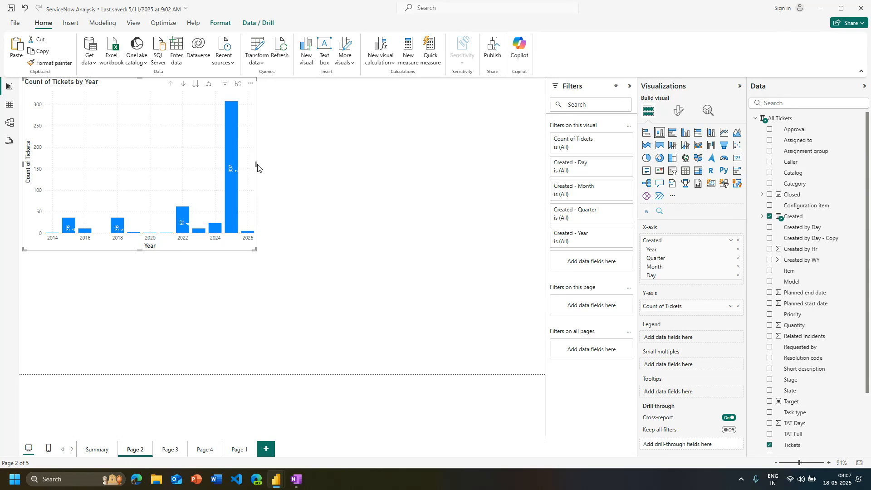
drag(257, 168, 502, 167)
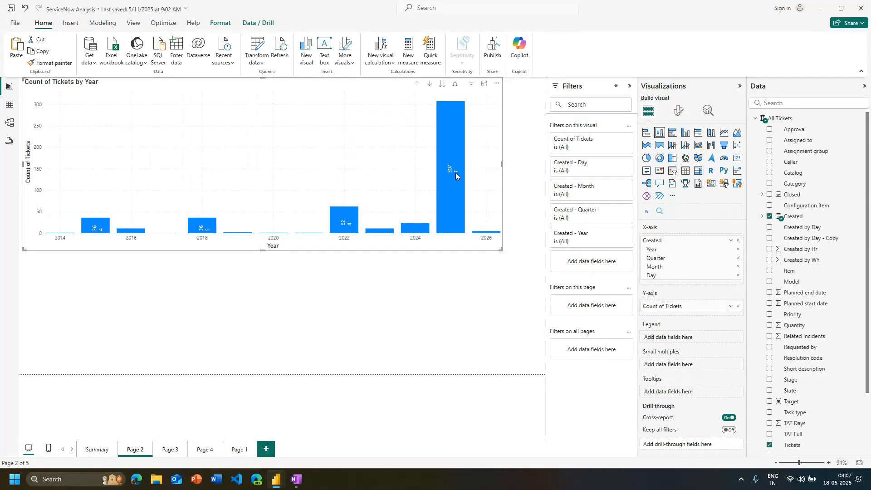
mouse_move(456, 173)
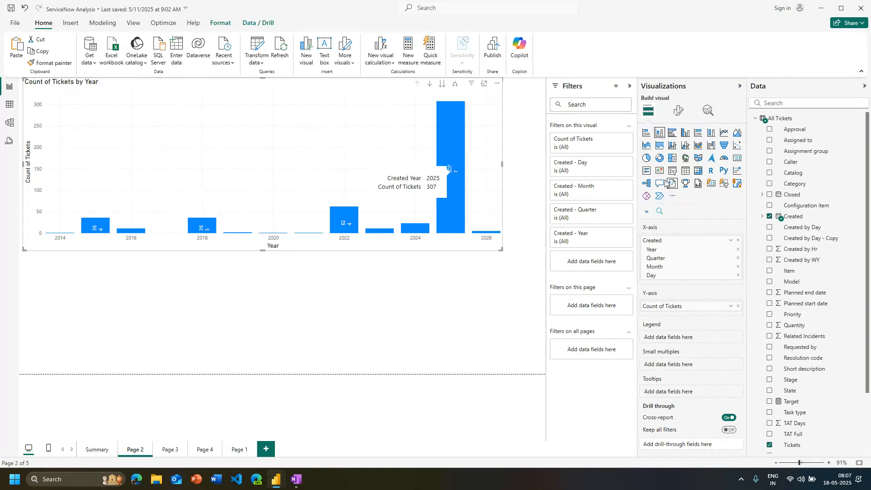
Turn the data label detail off and back on to compare the chart's labels with and without the category count
click(678, 111)
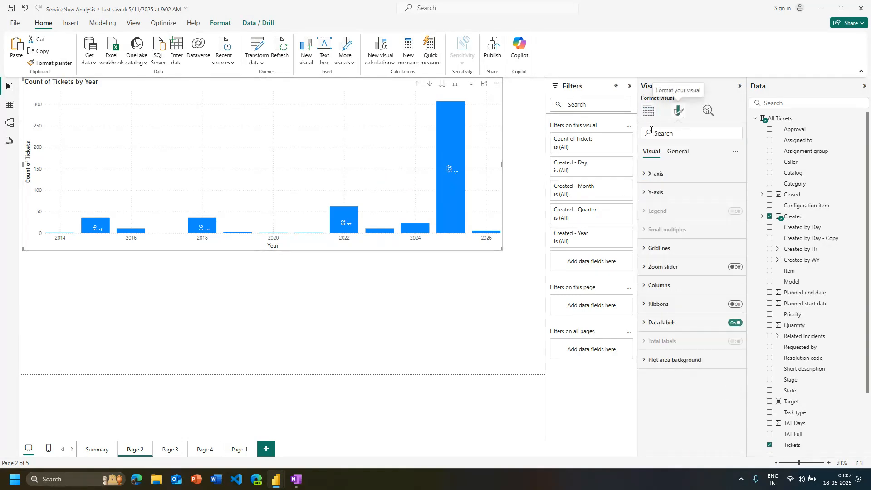
click(676, 323)
scroll(708, 368, down, 5)
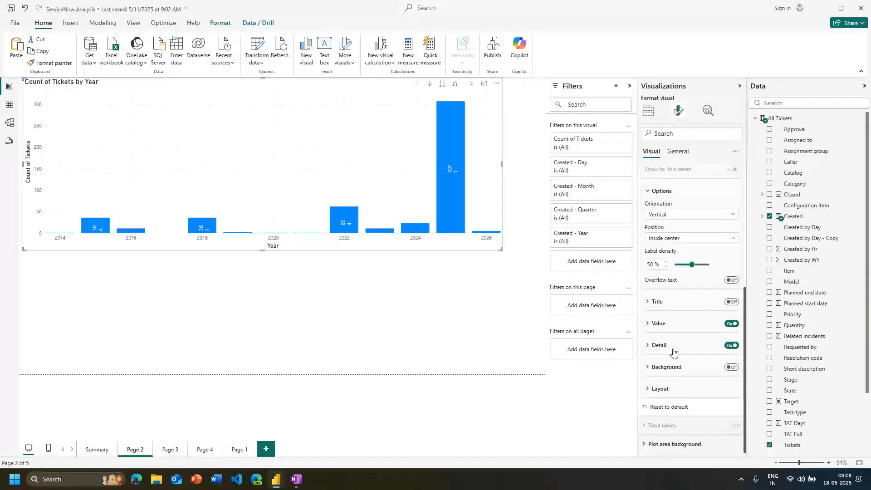
scroll(679, 347, up, 4)
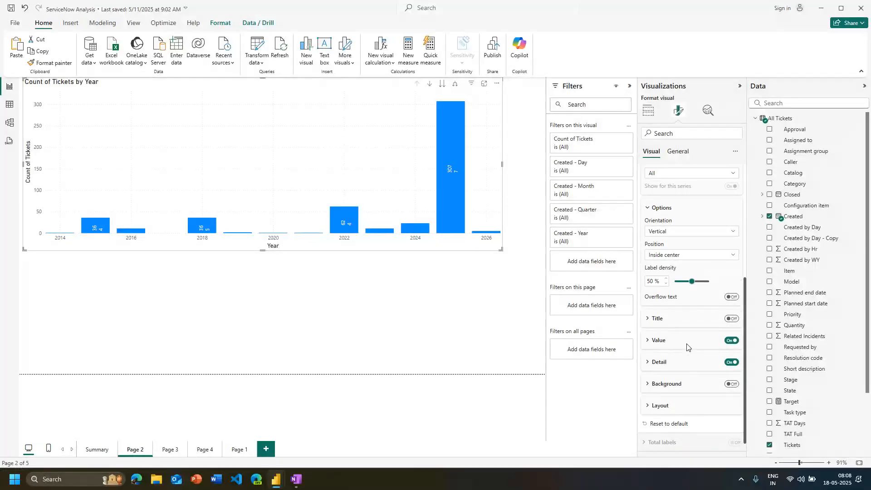
scroll(688, 347, down, 3)
click(687, 346)
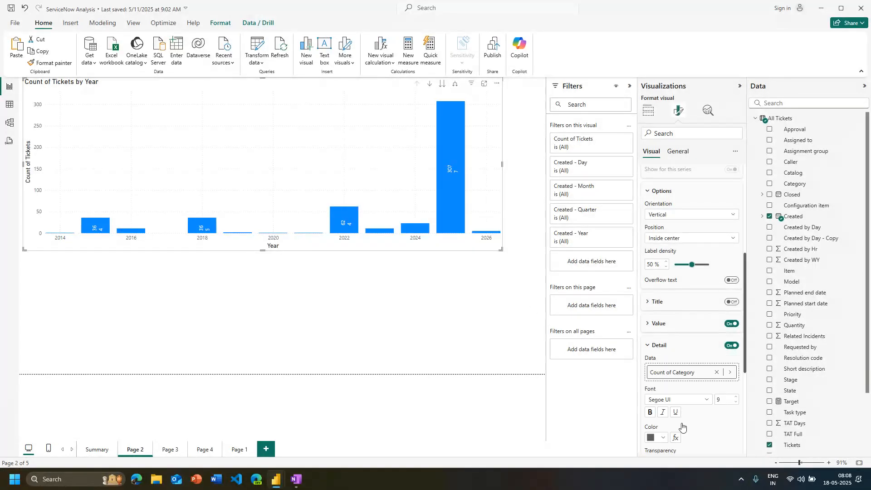
click(733, 346)
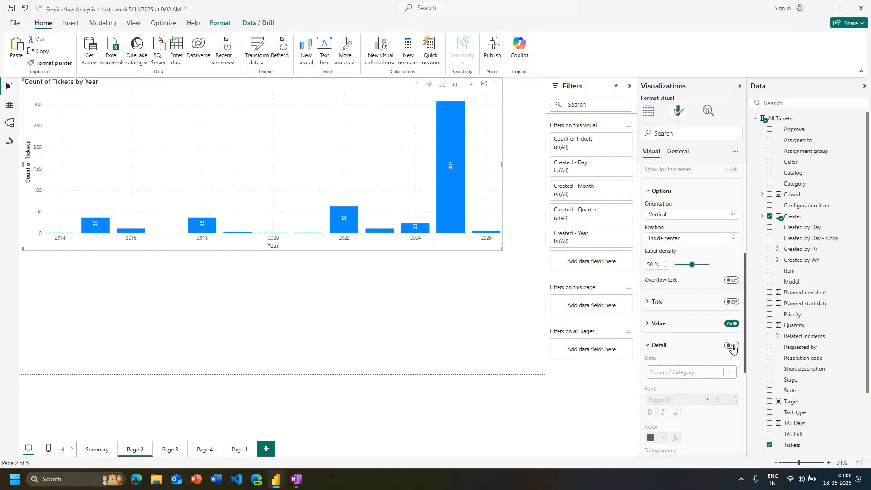
click(732, 346)
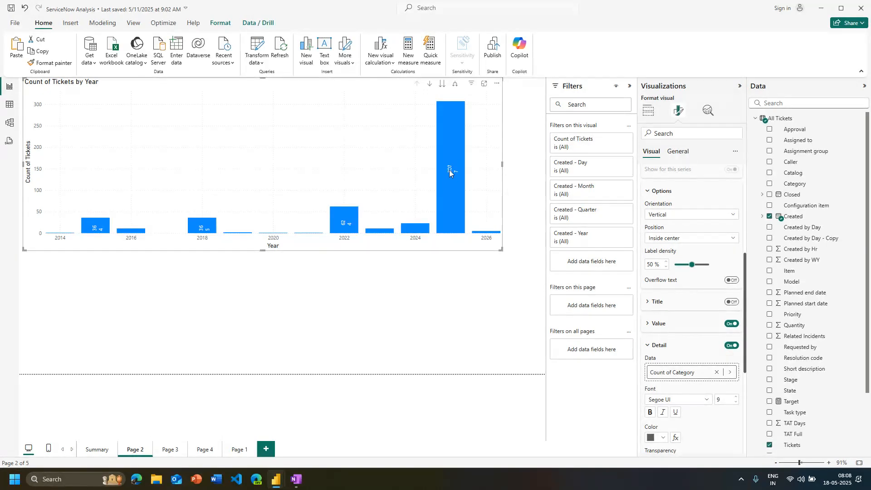
mouse_move(450, 174)
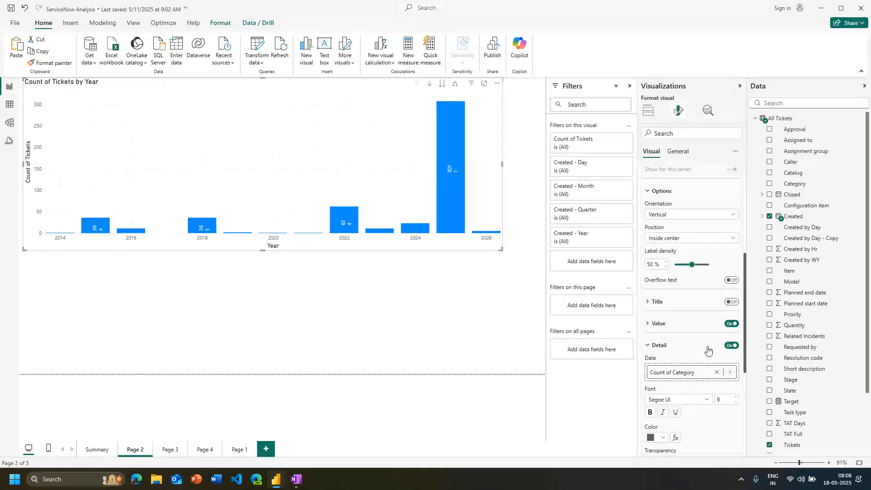
Turn off the detail in the ticket chart's data labels and collapse the data label settings
click(730, 346)
click(647, 348)
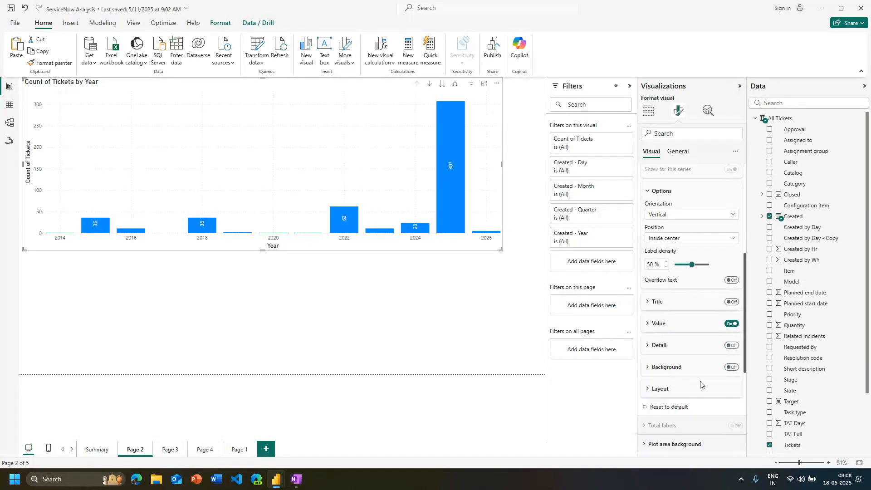
scroll(649, 345, up, 5)
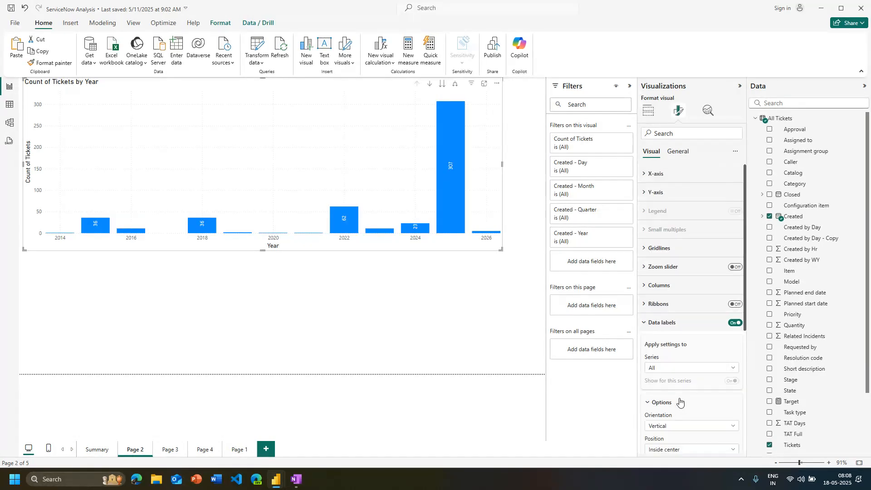
click(662, 323)
Turn the ribbons between the columns on and back off to compare the chart with and without them
click(733, 304)
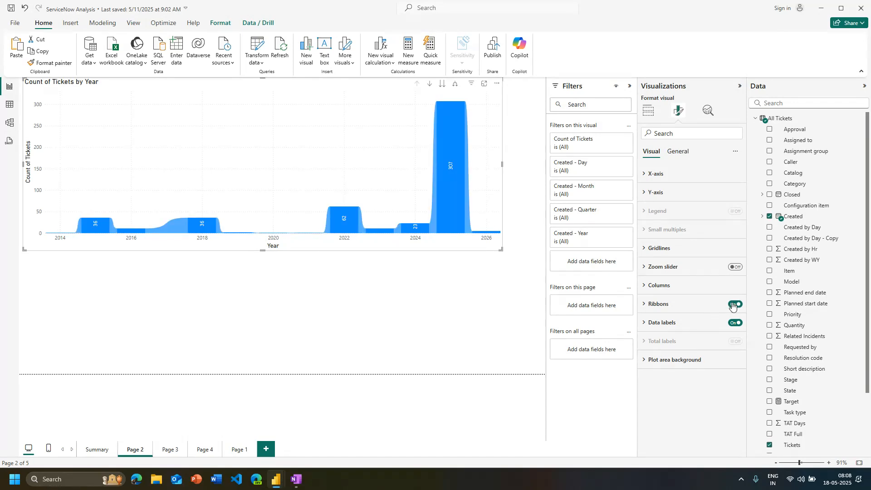
click(649, 110)
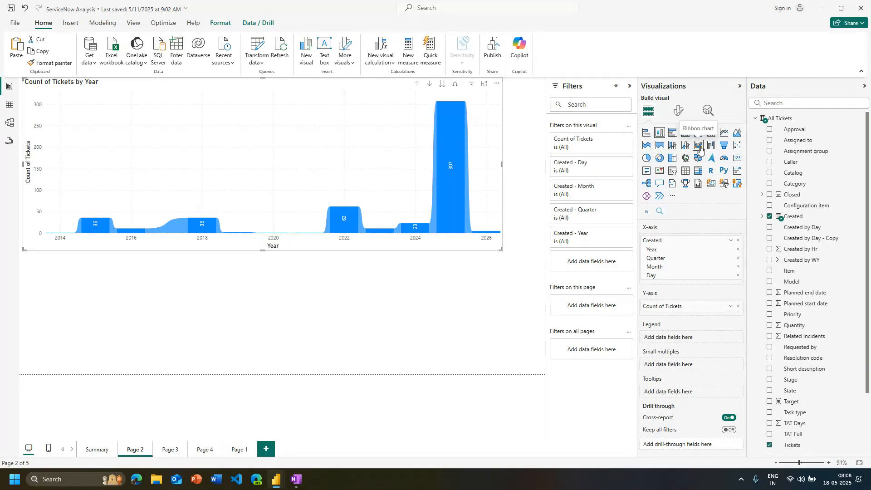
click(677, 110)
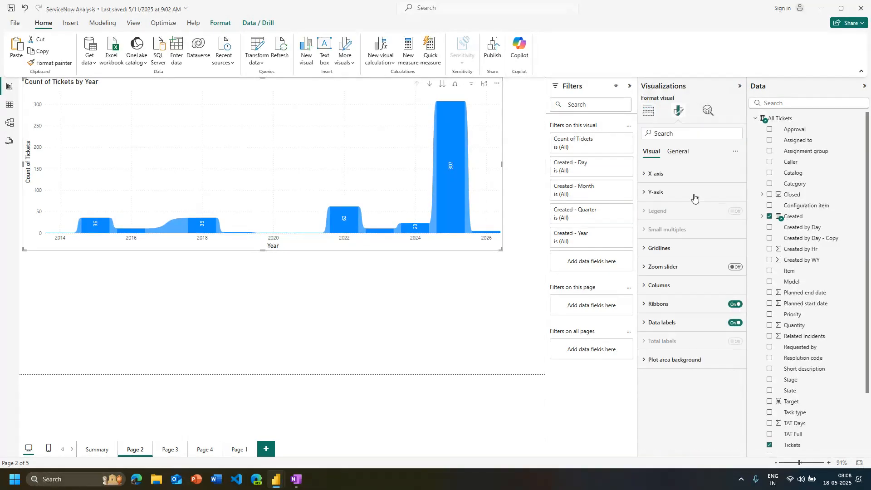
click(733, 304)
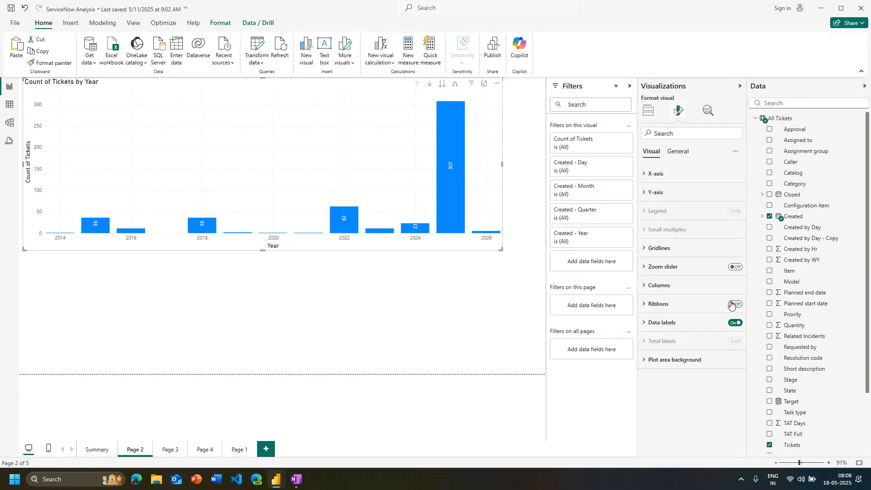
click(733, 304)
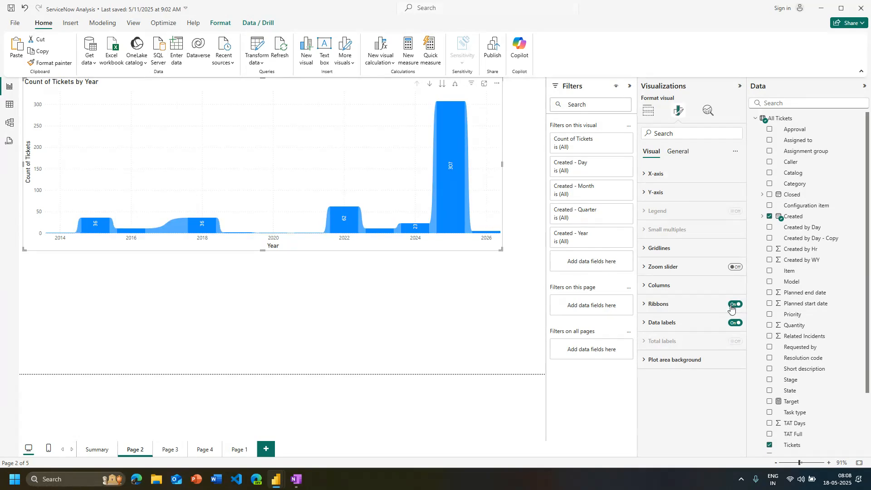
click(732, 306)
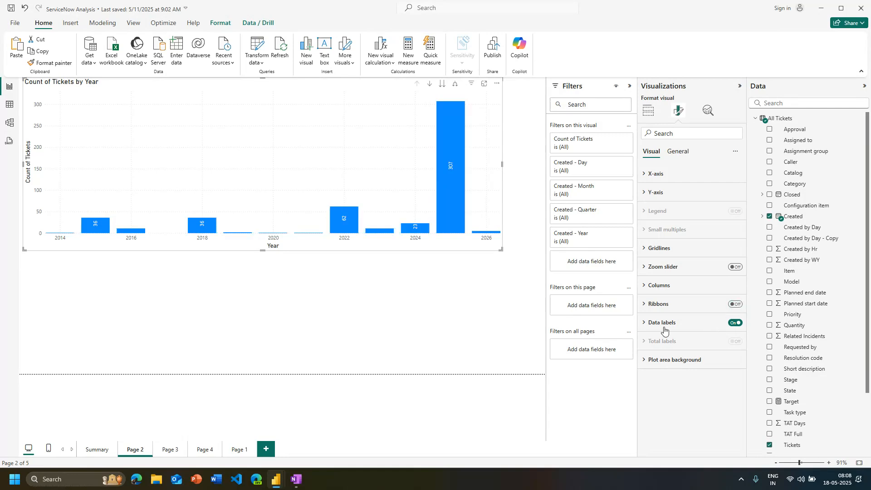
Examine the chart's general data format settings, including the formats offered for Created - Day
click(679, 151)
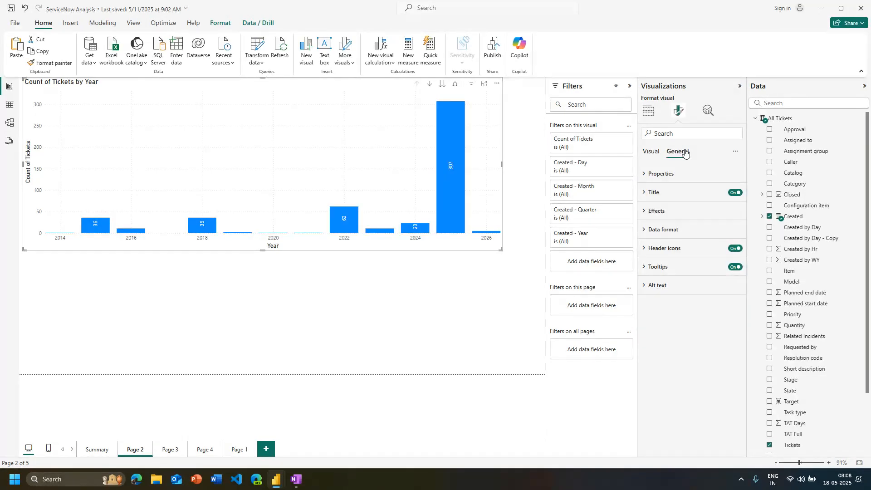
click(688, 228)
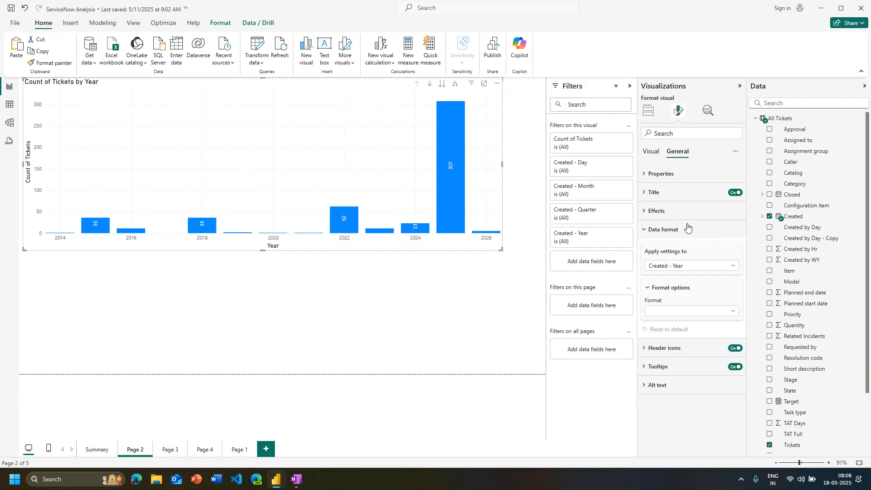
click(687, 228)
click(687, 229)
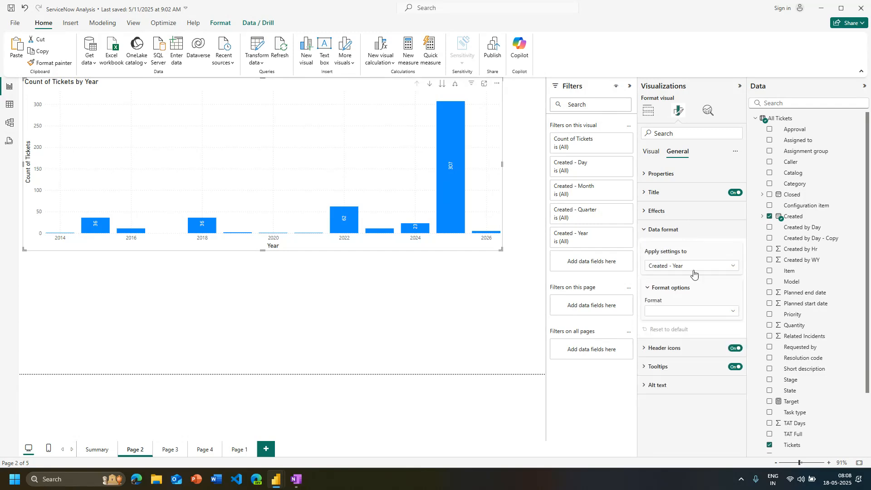
click(706, 311)
click(714, 266)
click(714, 267)
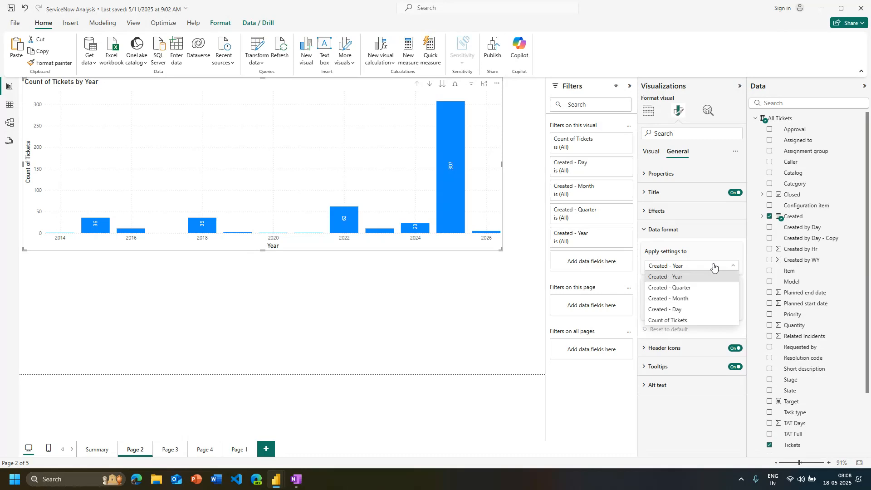
click(702, 310)
click(689, 312)
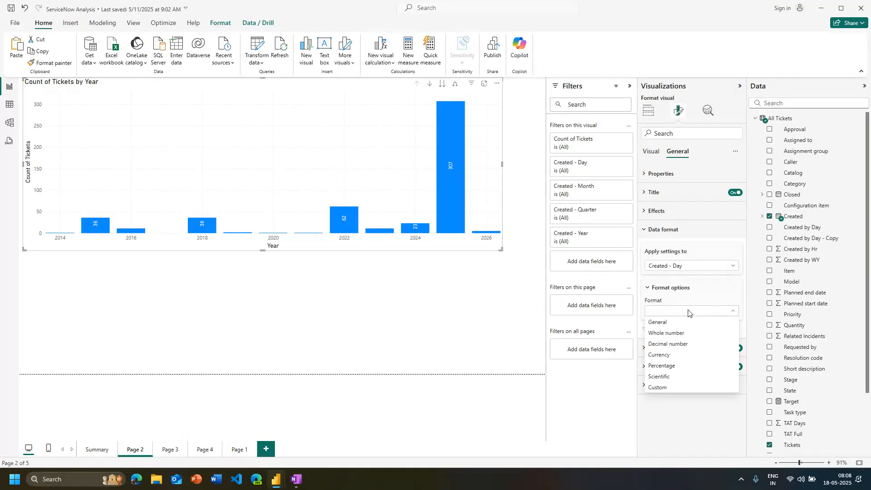
Check the data format settings for Created - Month and collapse the data format section
click(689, 272)
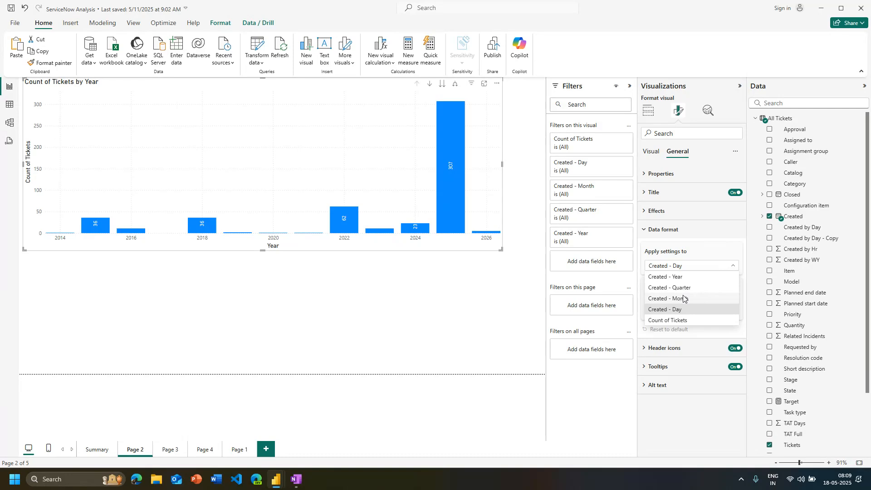
click(684, 298)
click(688, 311)
click(698, 269)
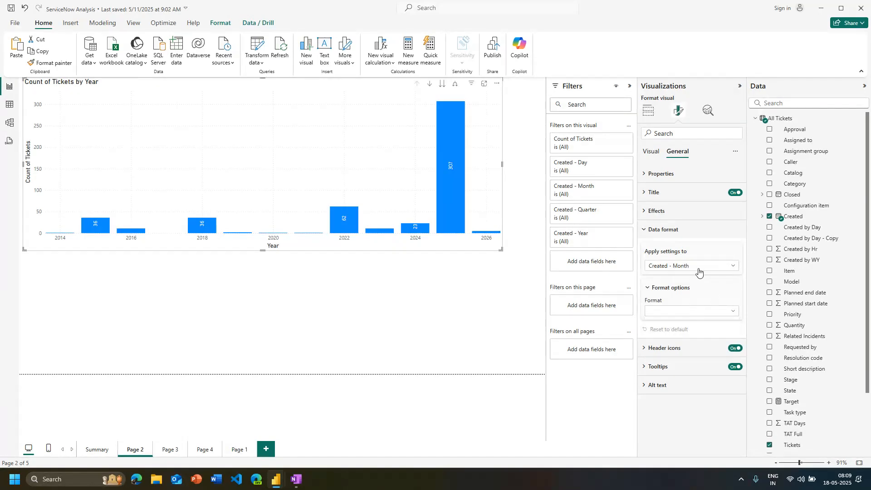
click(697, 268)
click(660, 233)
click(662, 229)
click(657, 211)
click(656, 211)
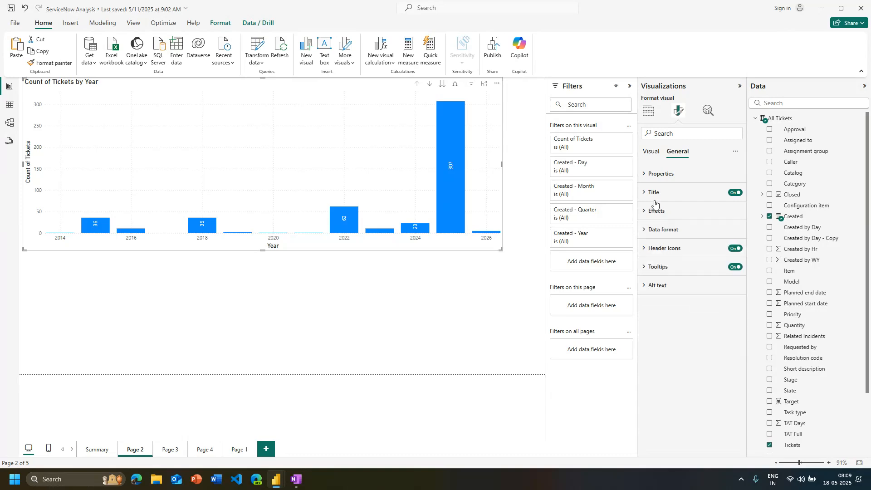
Convert the ticket chart to a 100% stacked column chart and add Task type as its legend
click(655, 112)
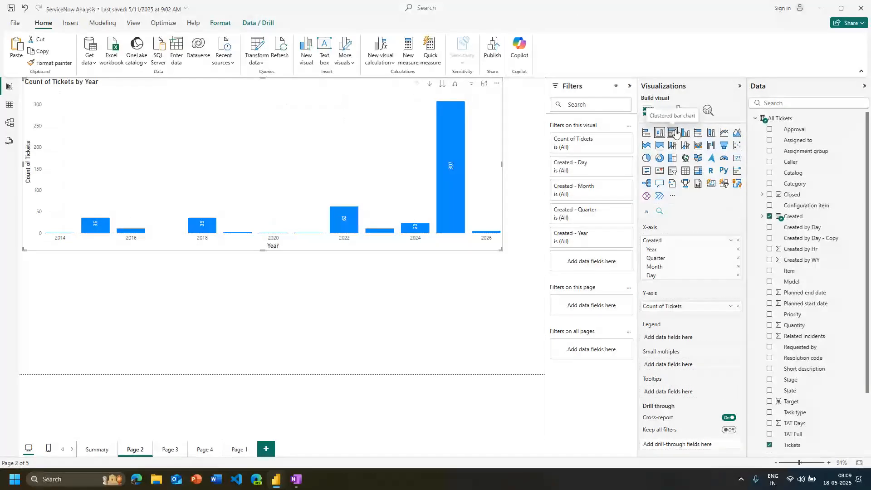
click(699, 137)
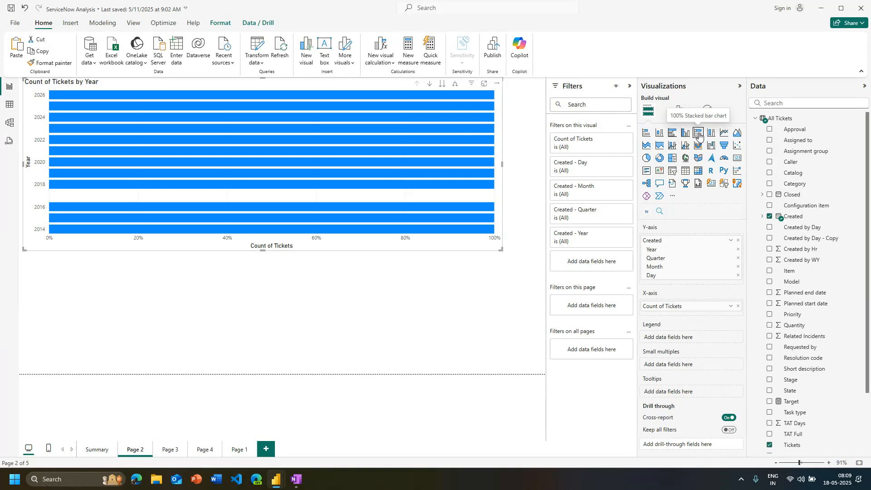
click(709, 135)
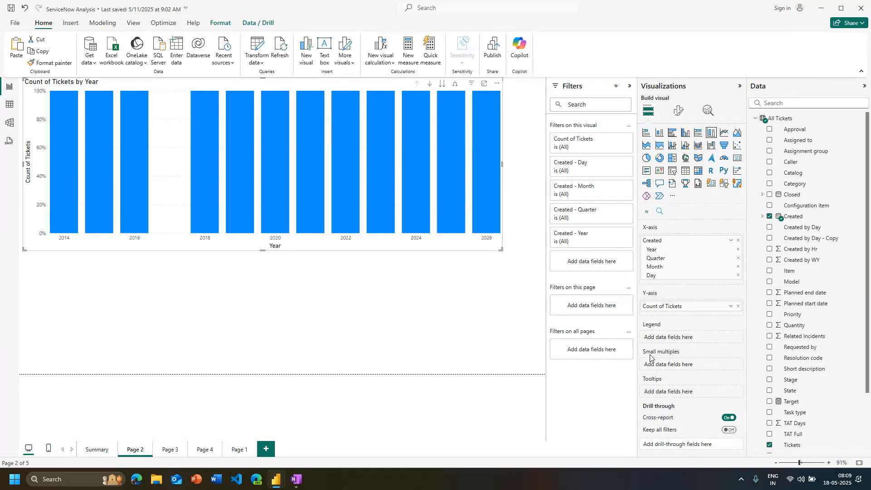
drag(796, 412, 687, 341)
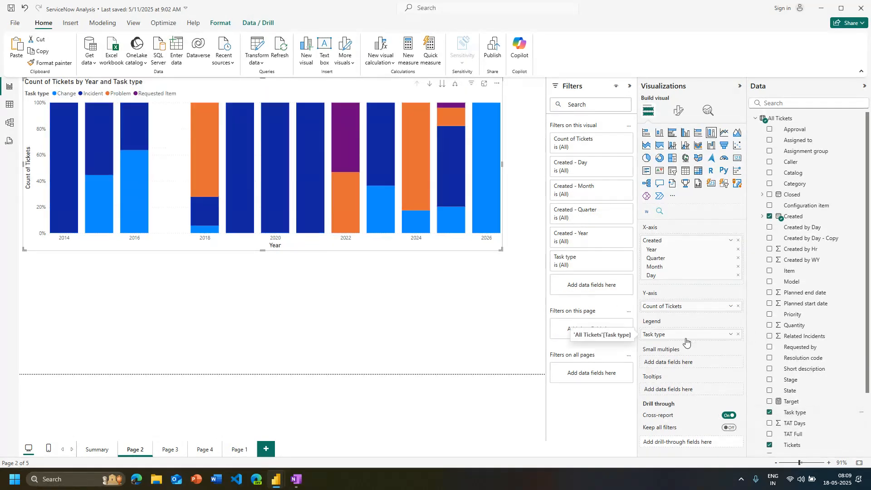
Make the chart taller and slightly narrower, and inspect the task type shares in the 2022 column
mouse_move(352, 217)
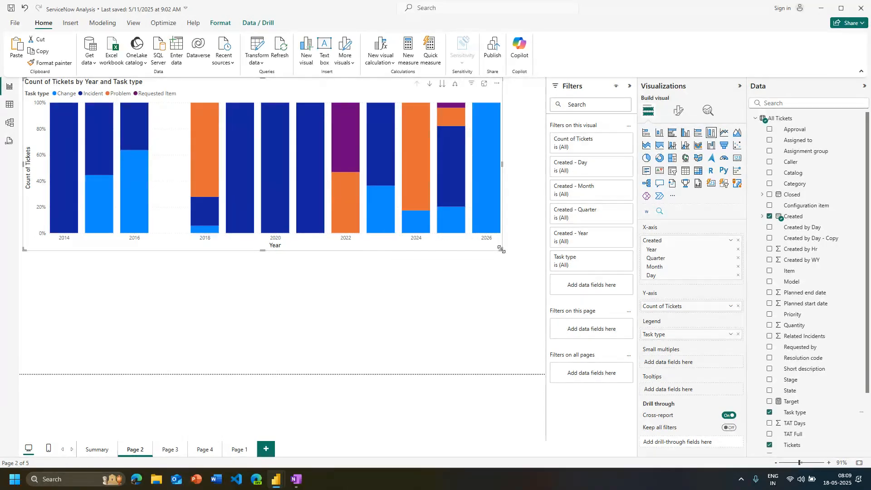
drag(500, 249, 473, 281)
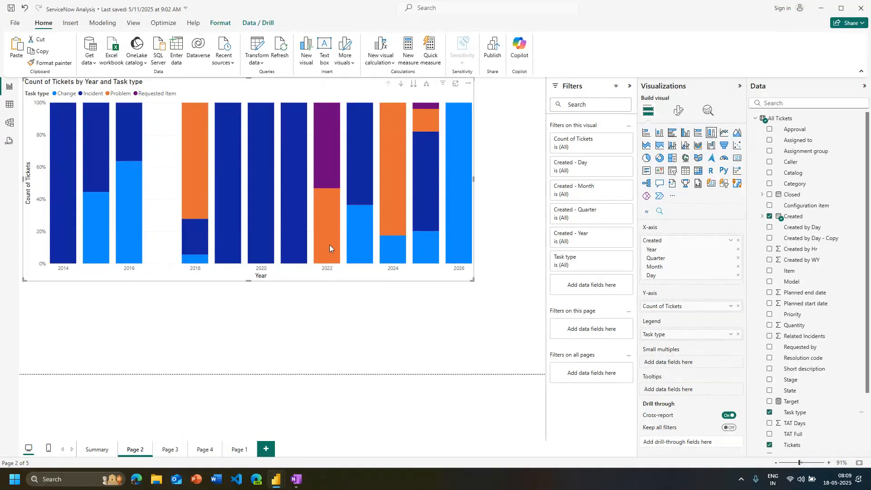
mouse_move(330, 244)
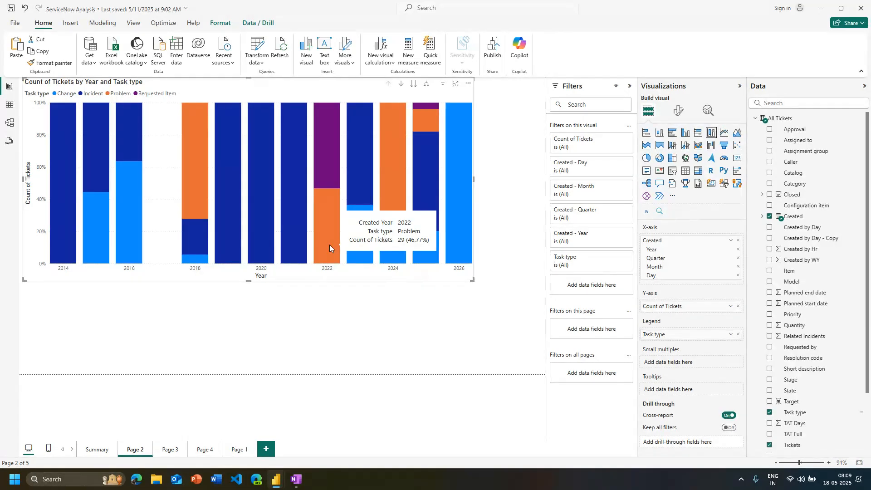
mouse_move(325, 163)
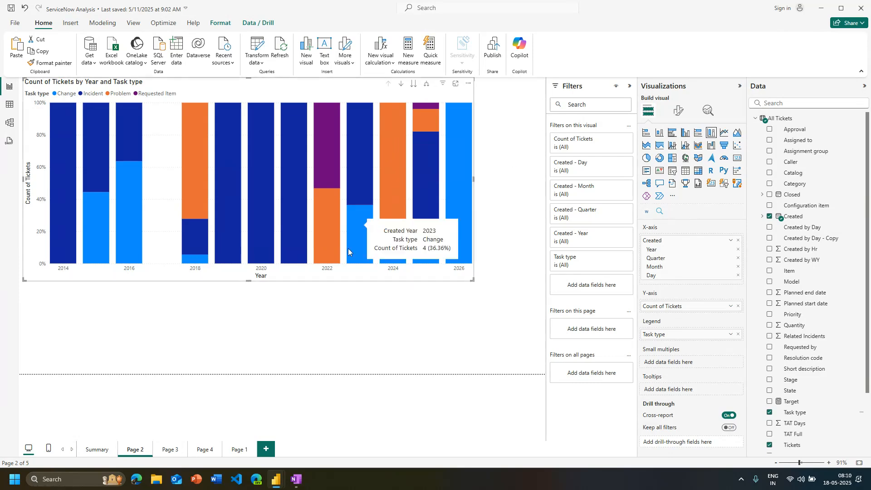
Switch the chart between 100% stacked bar and 100% stacked column to compare the two layouts
click(699, 133)
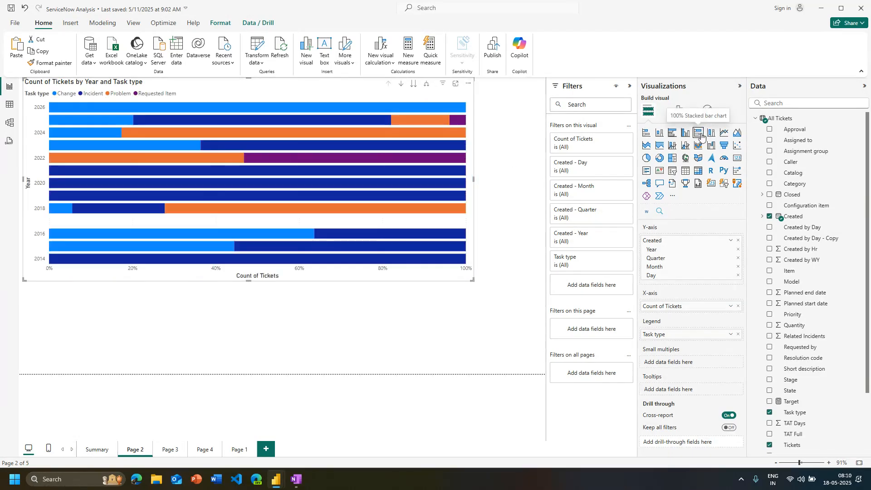
click(713, 134)
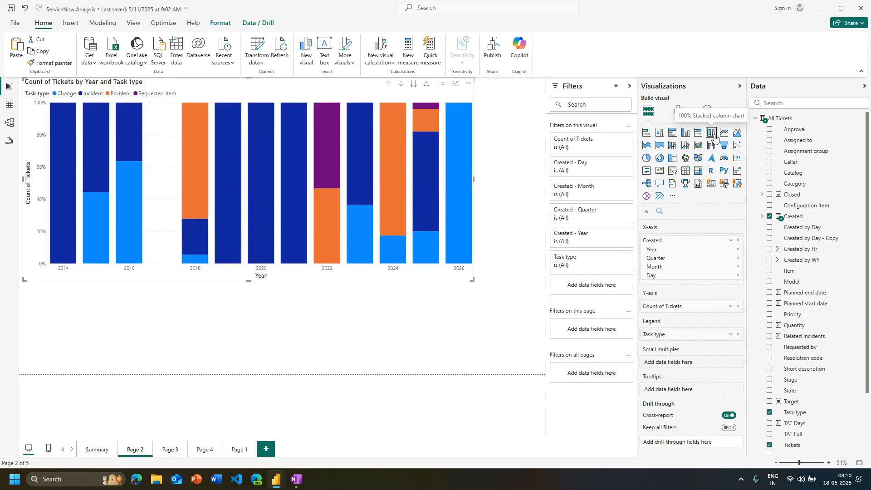
click(702, 135)
click(711, 134)
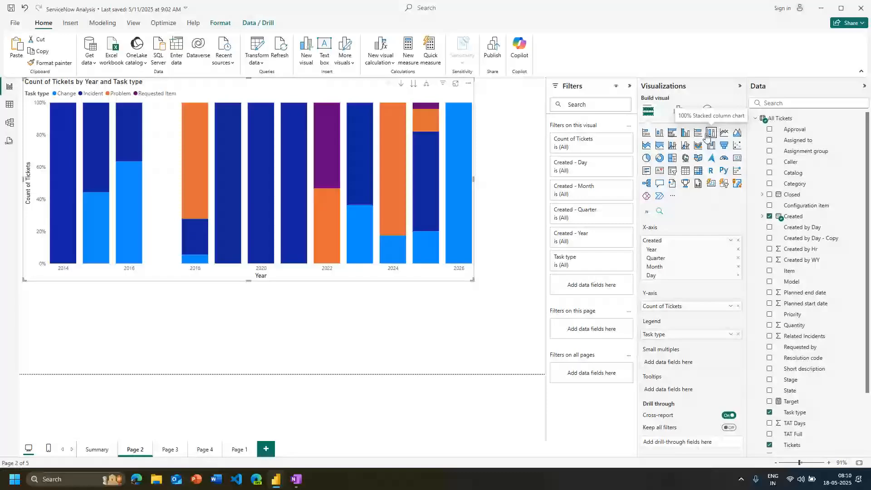
Change the ticket chart by year and task type to a line chart
click(725, 133)
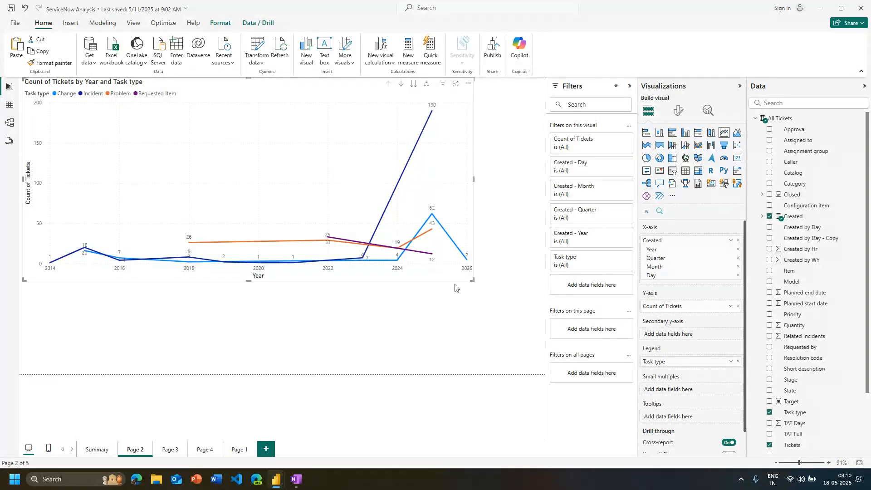
Try to add TAT Days to the line chart's secondary y-axis, and remove the field from the chart again
mouse_move(259, 226)
scroll(819, 295, down, 1)
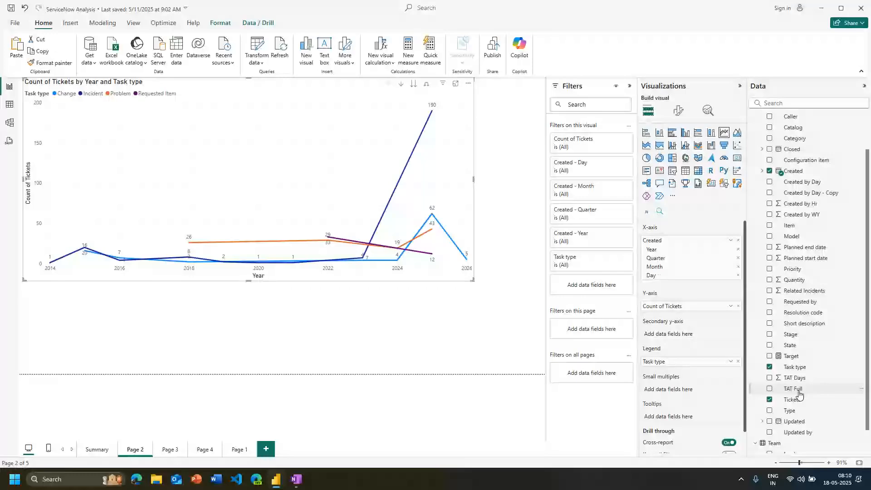
drag(795, 377, 667, 338)
click(770, 378)
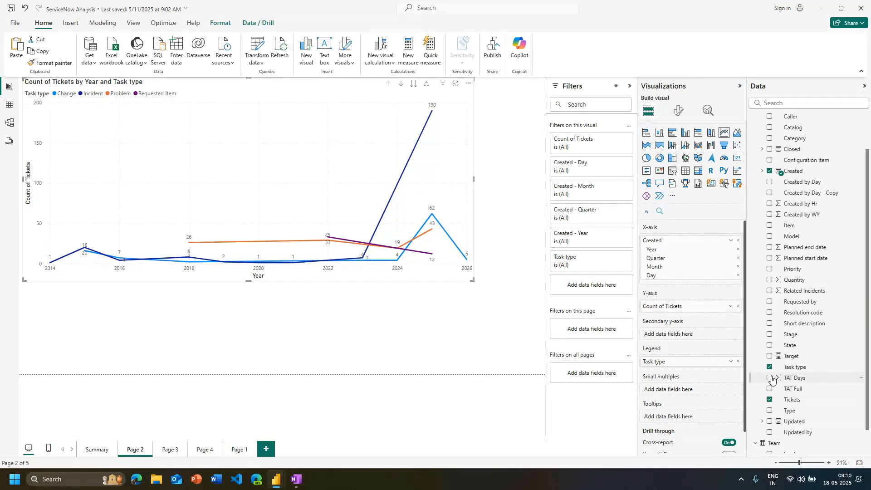
click(770, 378)
scroll(809, 388, up, 1)
scroll(809, 388, up, 3)
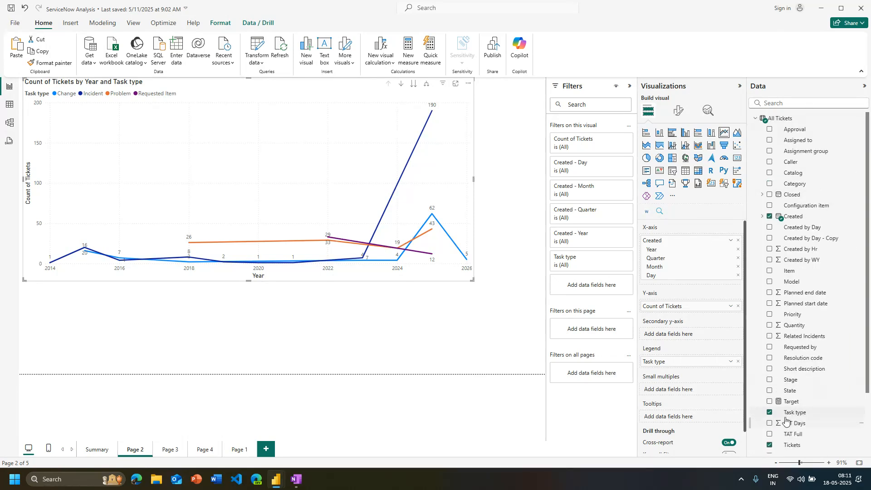
click(770, 424)
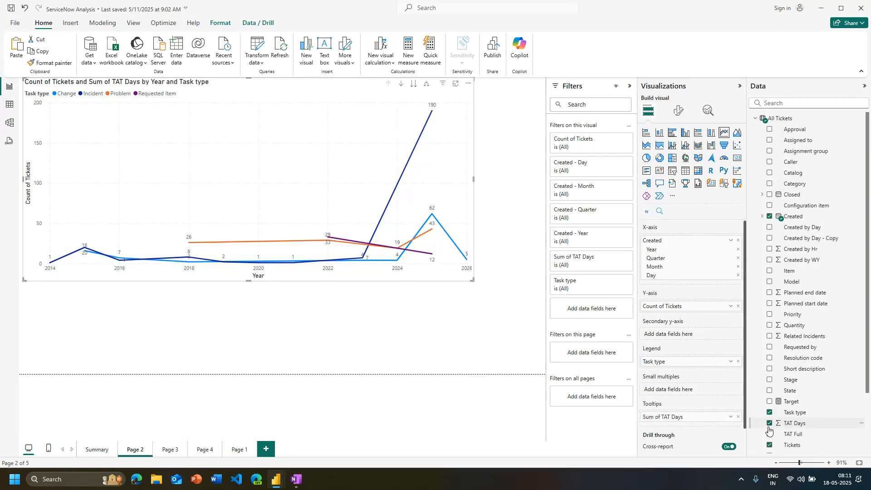
drag(790, 423, 672, 338)
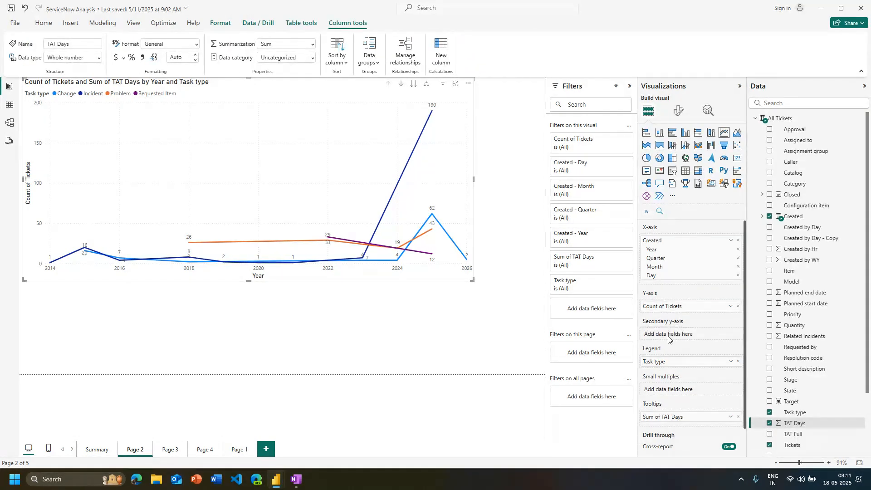
click(770, 425)
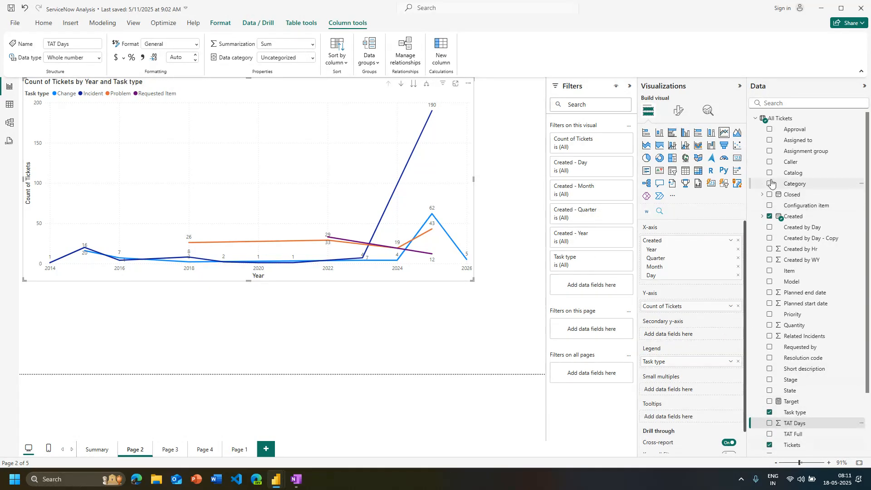
Try Team on the line chart's secondary y-axis and as small multiples, and remove the field from the chart again
scroll(794, 409, down, 3)
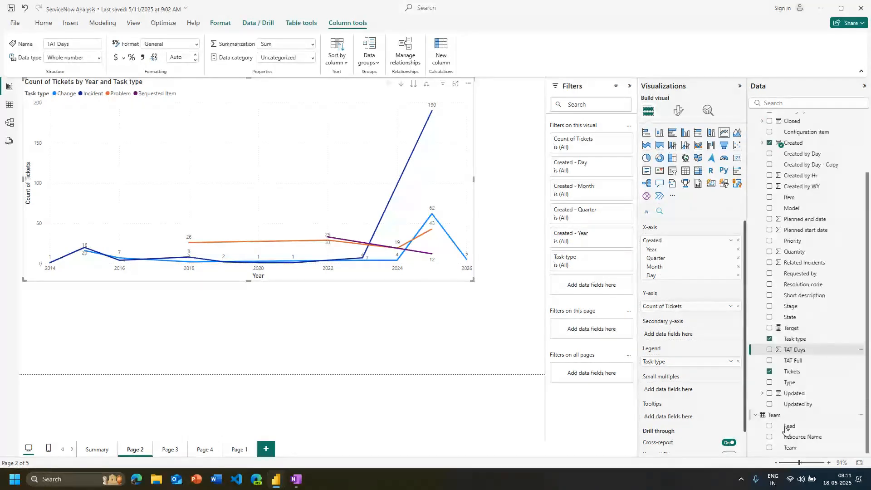
drag(794, 450, 681, 335)
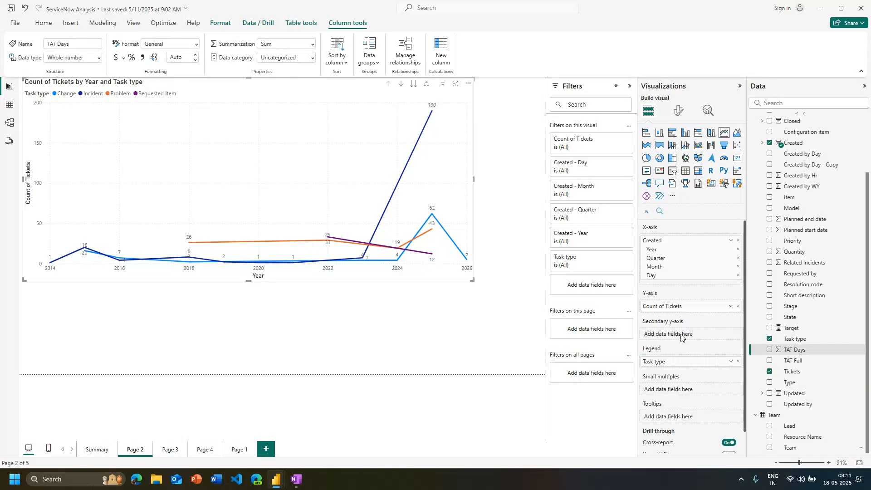
drag(770, 449, 667, 389)
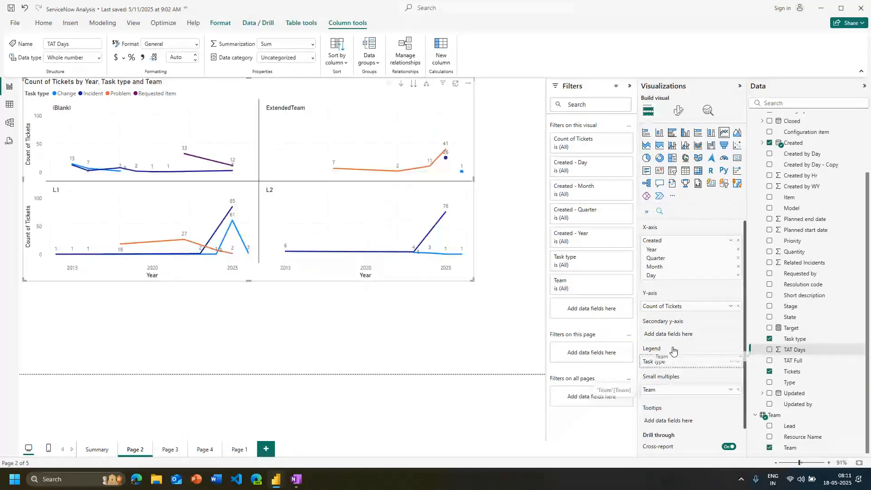
click(730, 392)
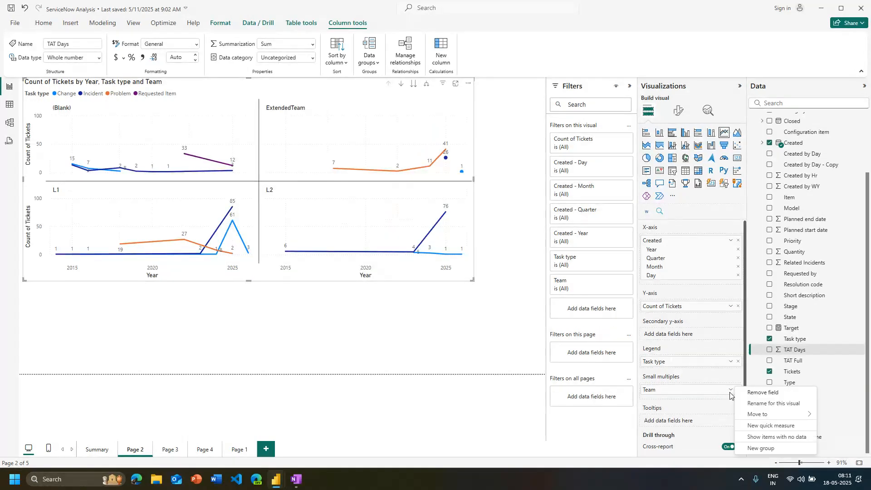
mouse_move(740, 415)
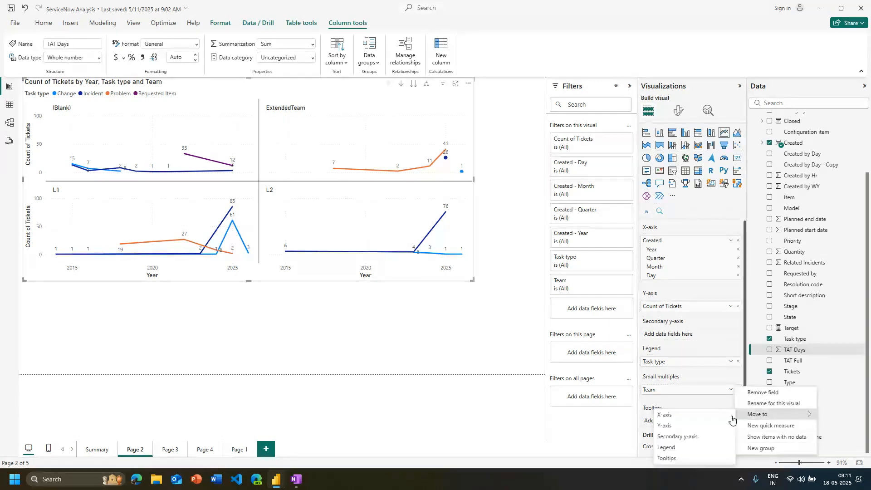
click(691, 436)
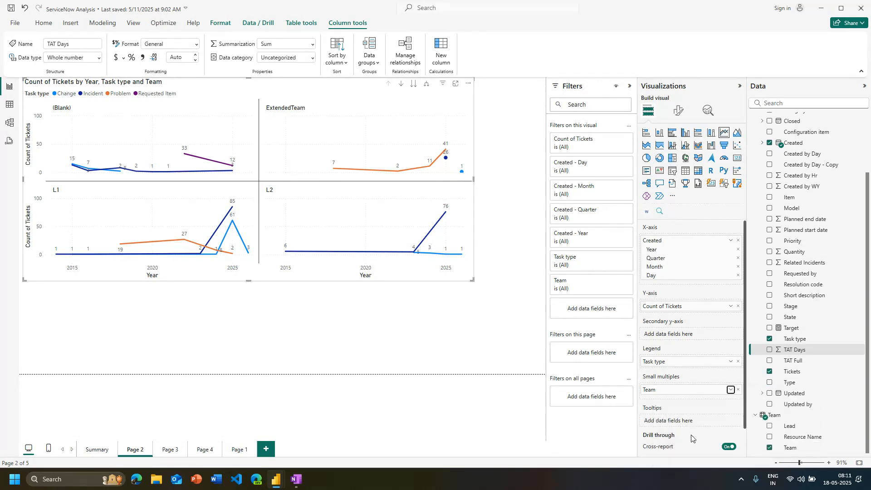
click(738, 390)
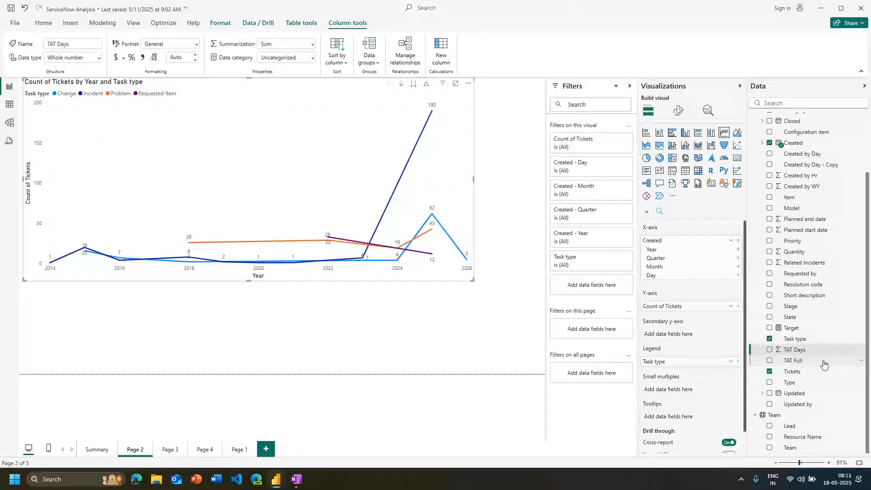
Try to add Assignment group and Closed to the line chart's secondary y-axis
scroll(825, 365, up, 3)
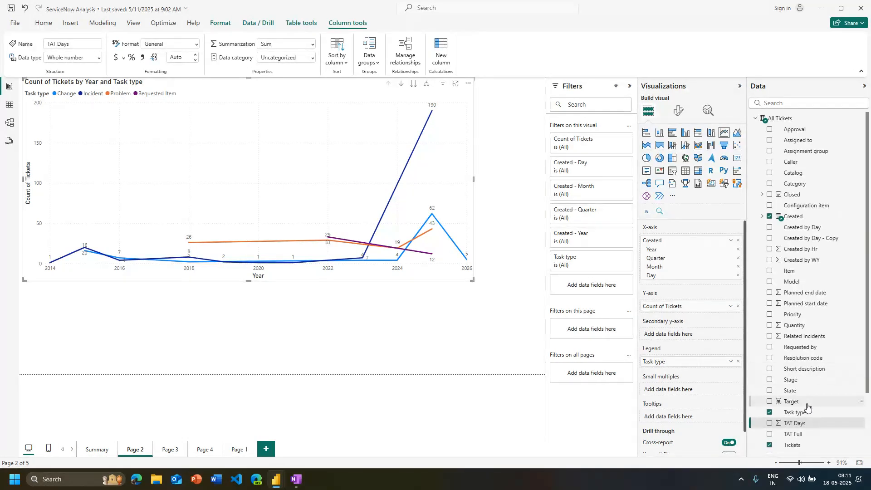
scroll(808, 409, down, 3)
scroll(812, 413, up, 3)
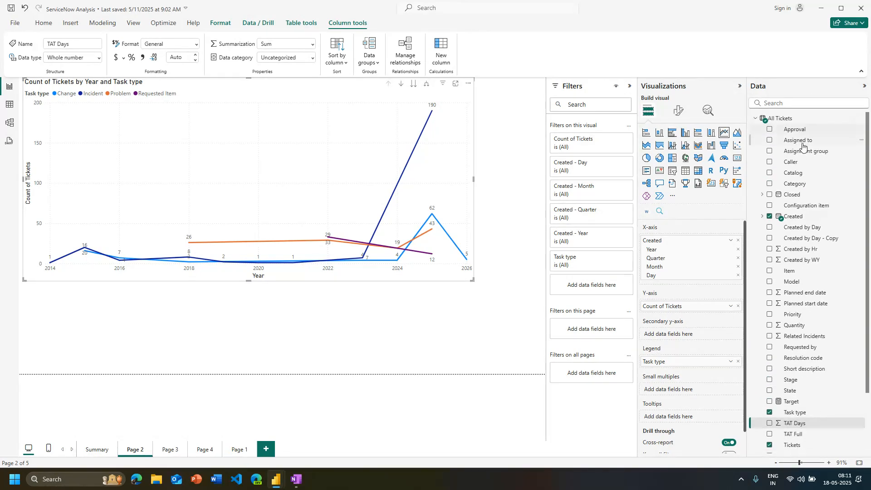
drag(805, 152, 686, 339)
scroll(814, 332, down, 1)
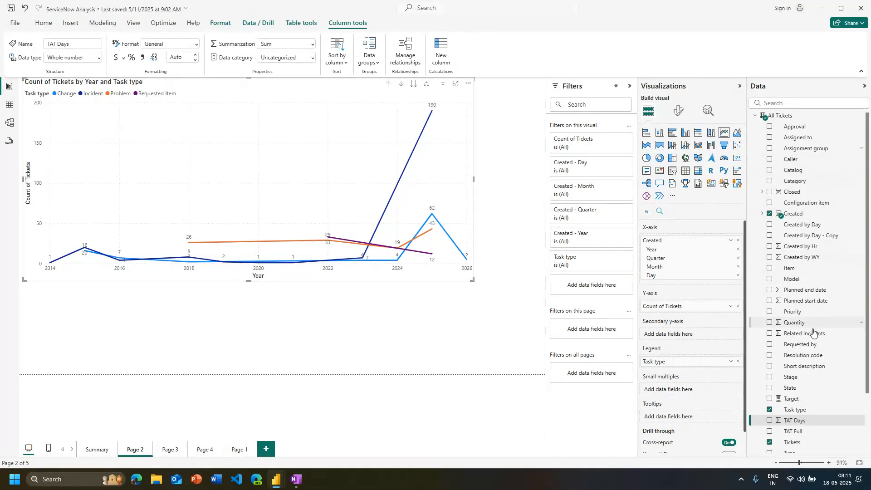
scroll(814, 333, down, 2)
drag(792, 150, 666, 336)
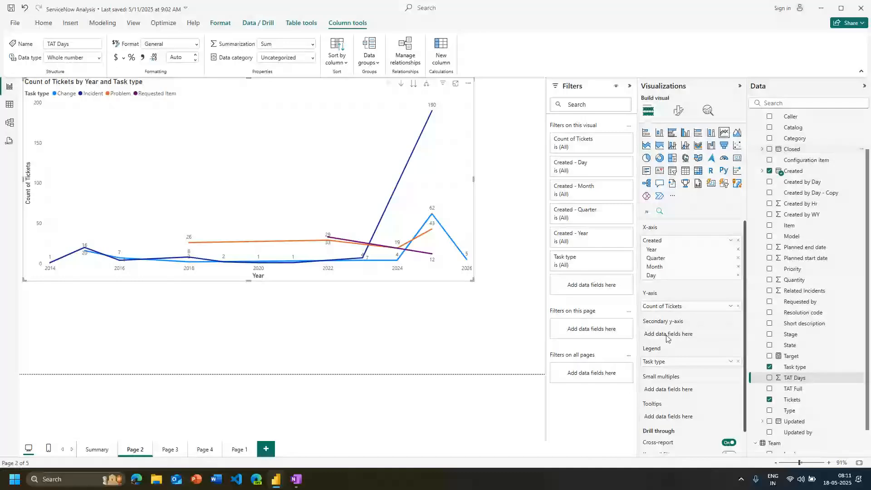
Try to add Priority, TAT Days and Created by Day to the line chart's secondary y-axis
drag(794, 270, 671, 334)
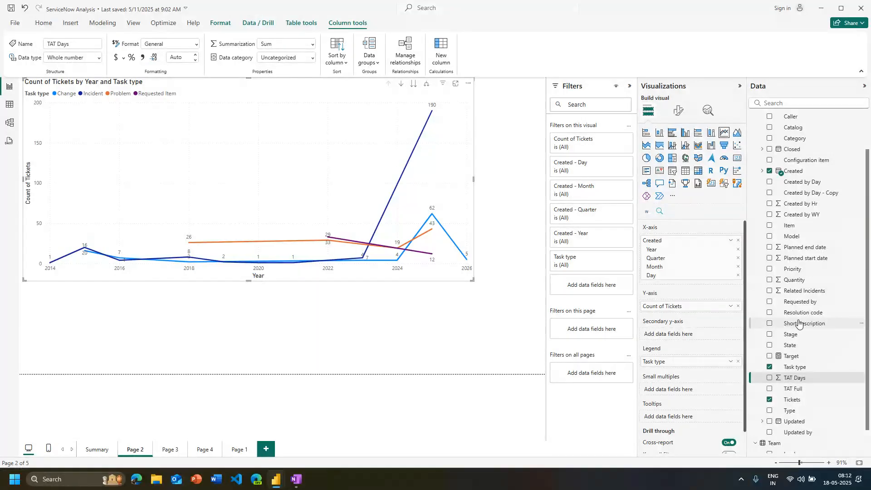
scroll(799, 323, down, 1)
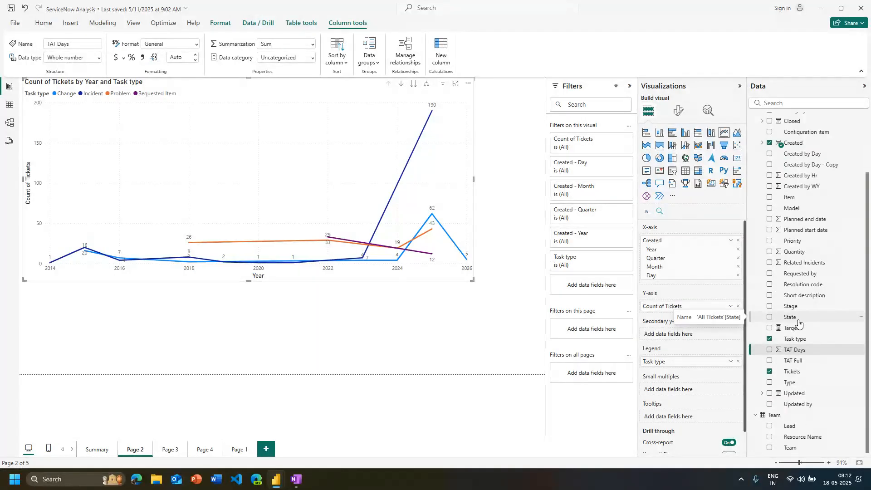
drag(799, 348, 663, 336)
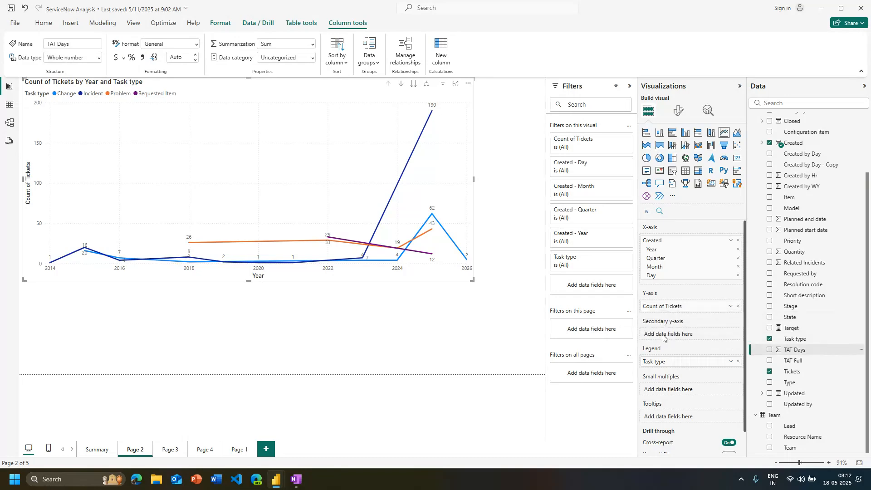
scroll(753, 347, up, 3)
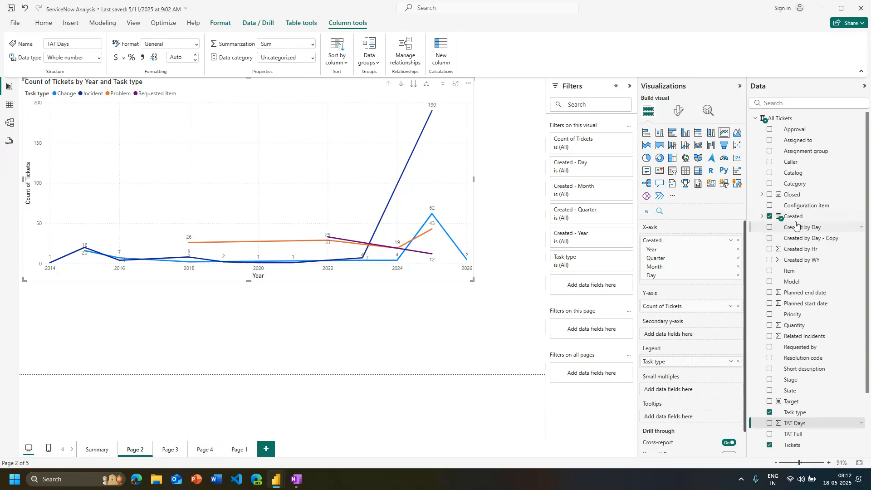
drag(796, 231, 663, 333)
Remove Quarter and Day from the x-axis date hierarchy, and split the line chart into small multiples by Assignment group
click(739, 257)
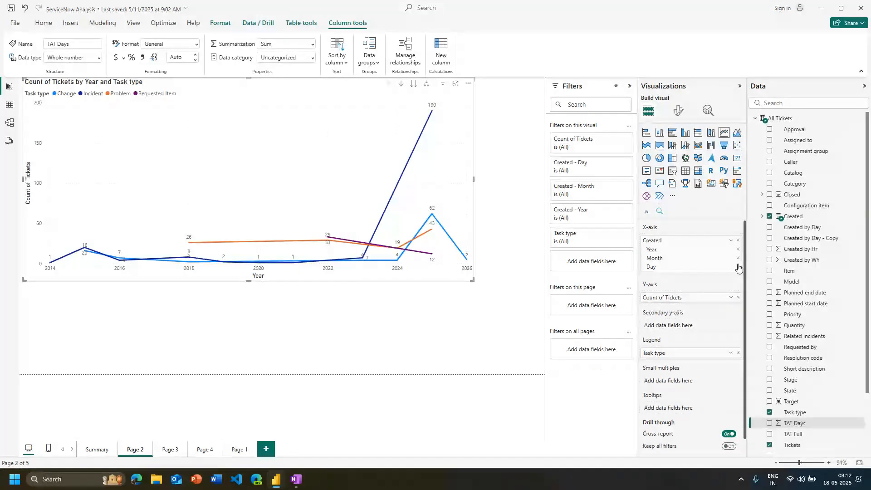
click(739, 267)
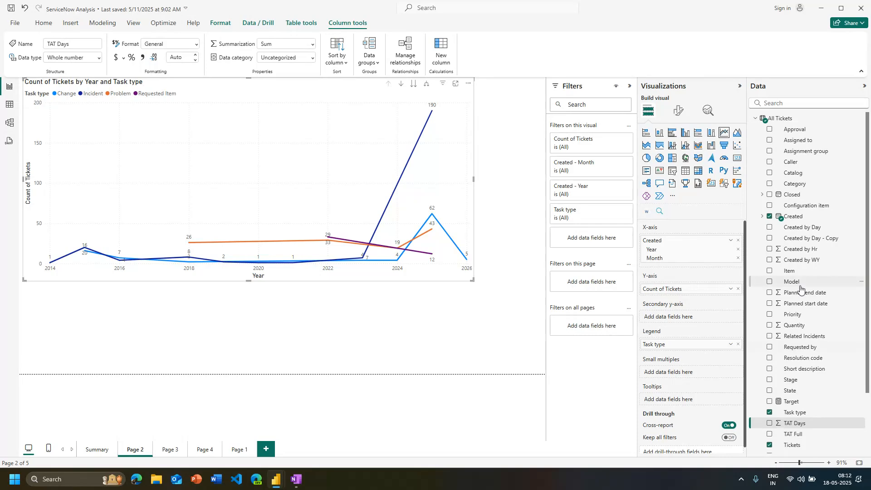
drag(798, 158, 698, 372)
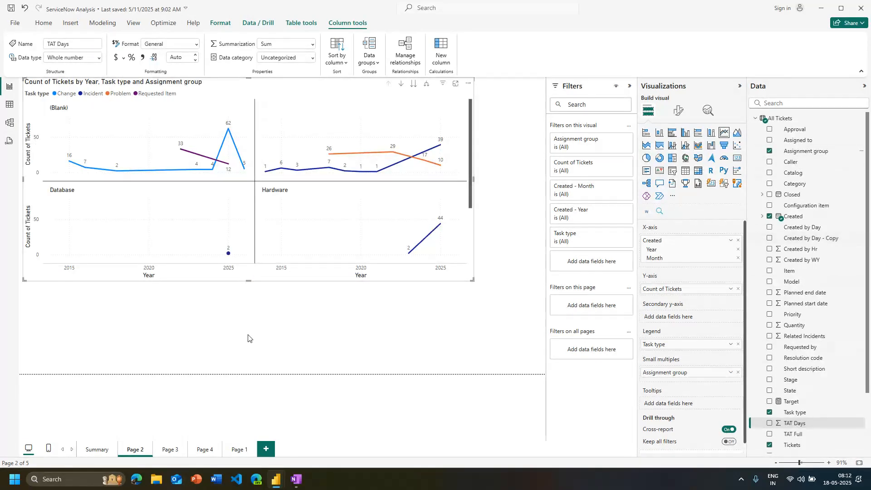
Try to move Assignment group from the small multiples to the secondary y-axis
drag(665, 375, 662, 315)
click(730, 373)
mouse_move(755, 397)
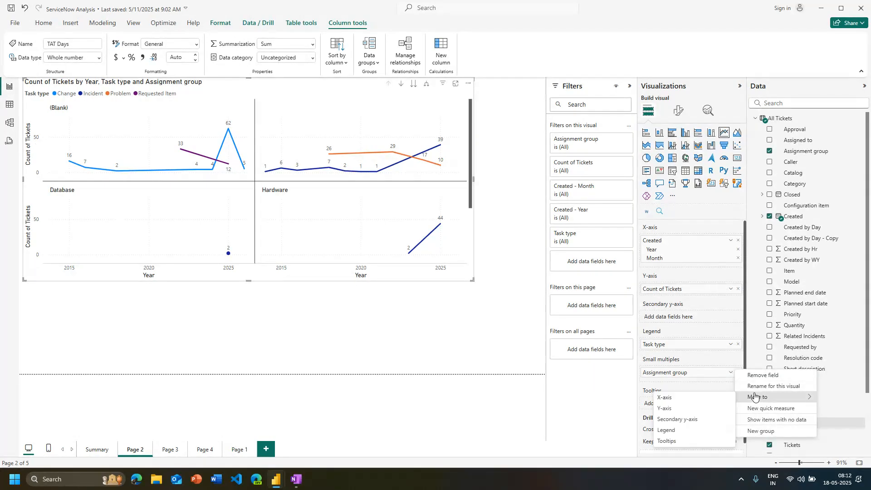
click(690, 420)
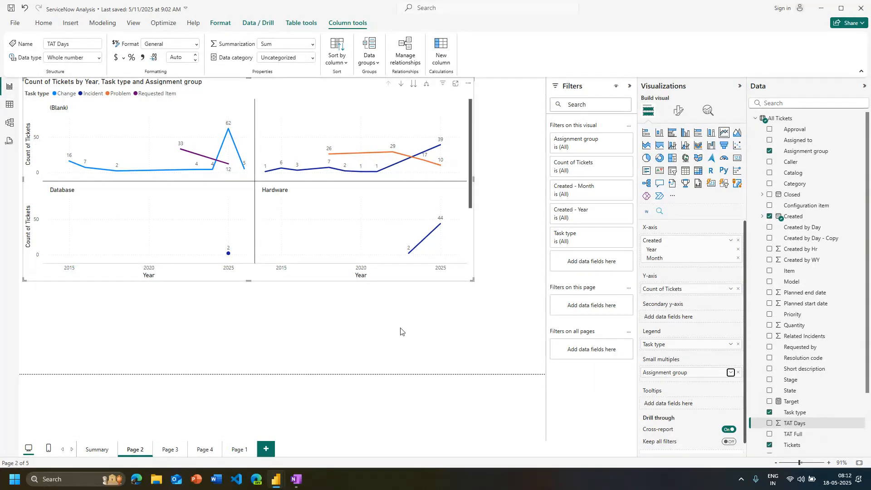
Enlarge the chart and preview it as a waterfall chart and a stacked bar chart, returning it to a line chart
drag(473, 281, 493, 344)
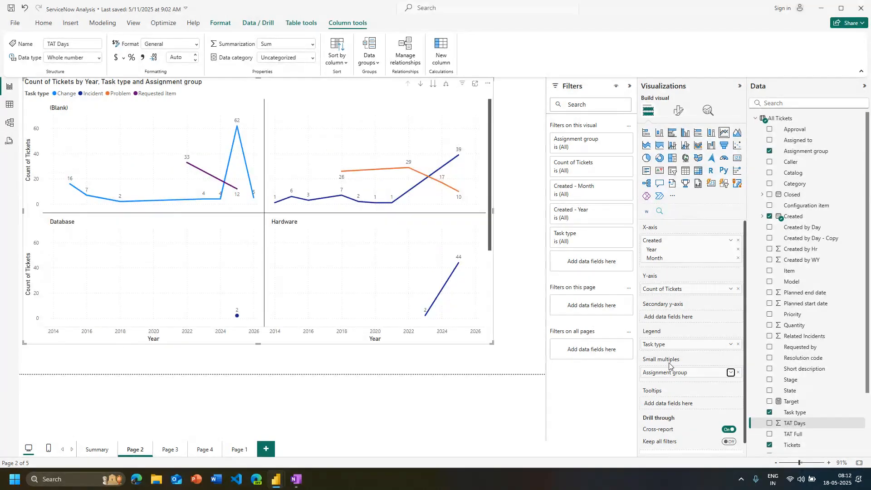
click(711, 147)
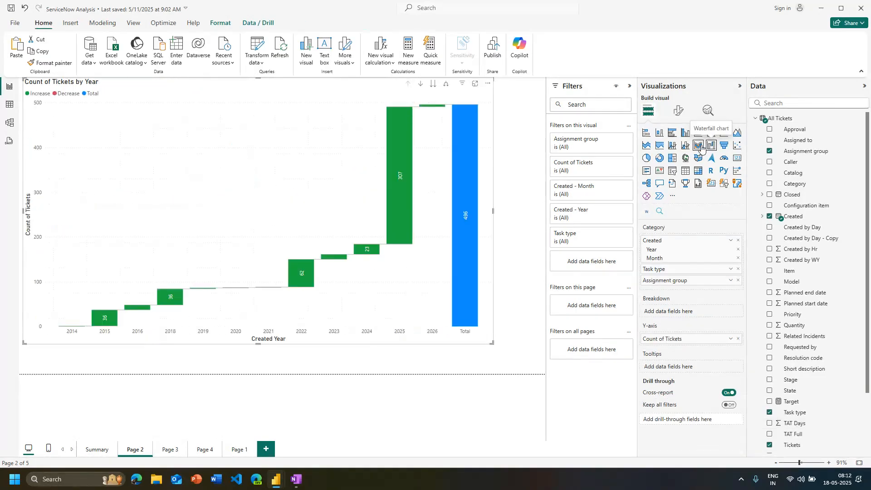
click(647, 136)
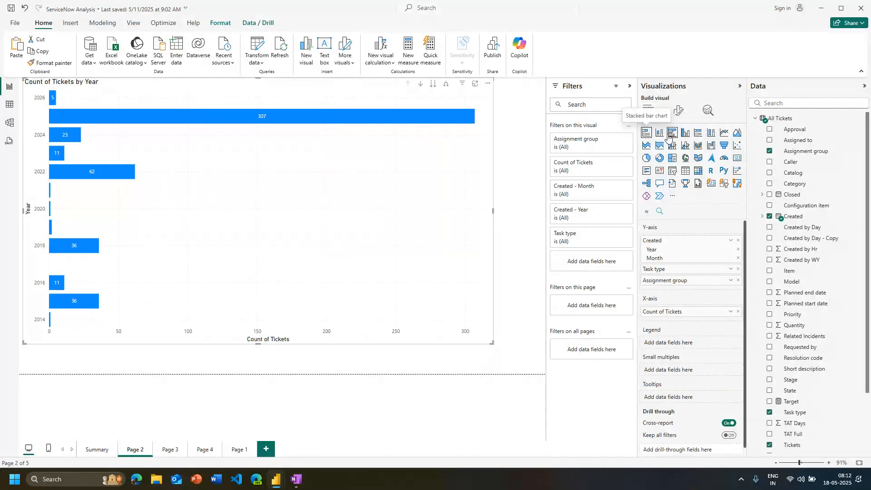
click(728, 134)
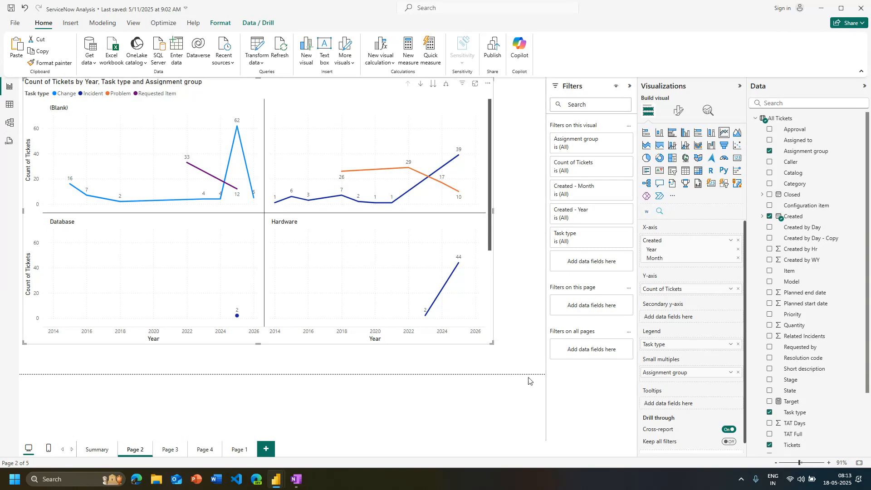
Split the line chart into small multiples by Task type instead of Assignment group, and clear the legend field
drag(798, 415, 688, 373)
click(738, 385)
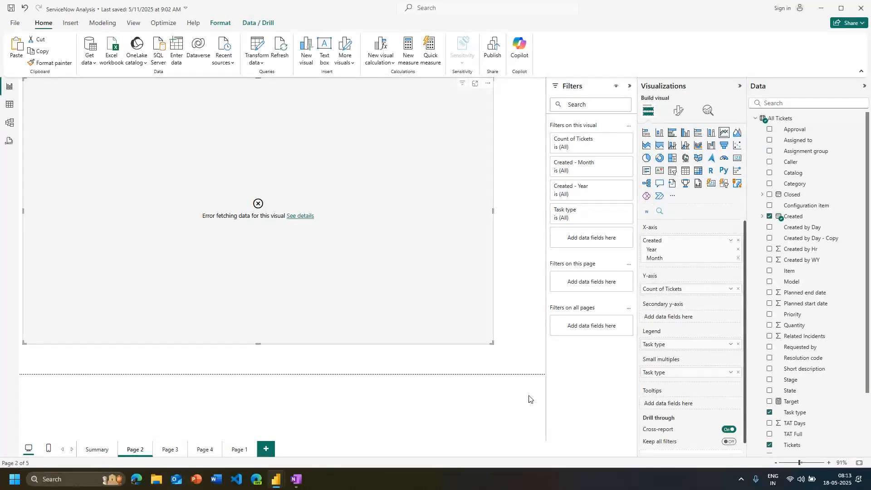
click(738, 345)
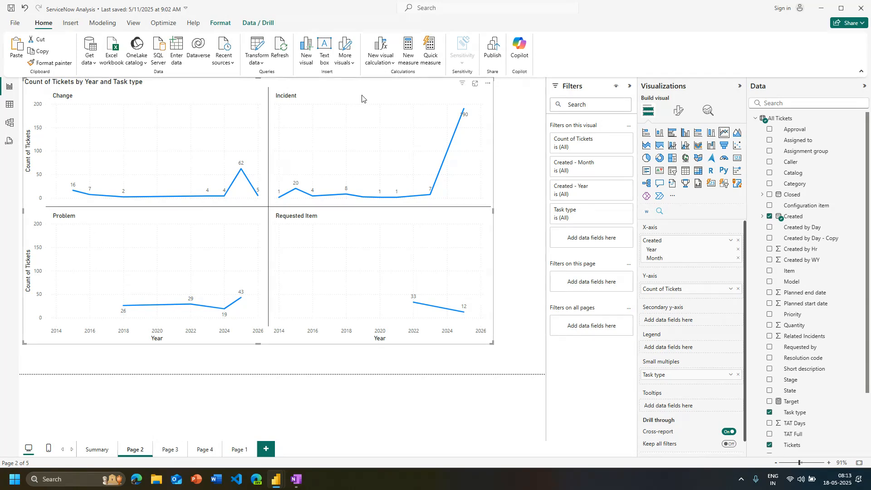
click(739, 376)
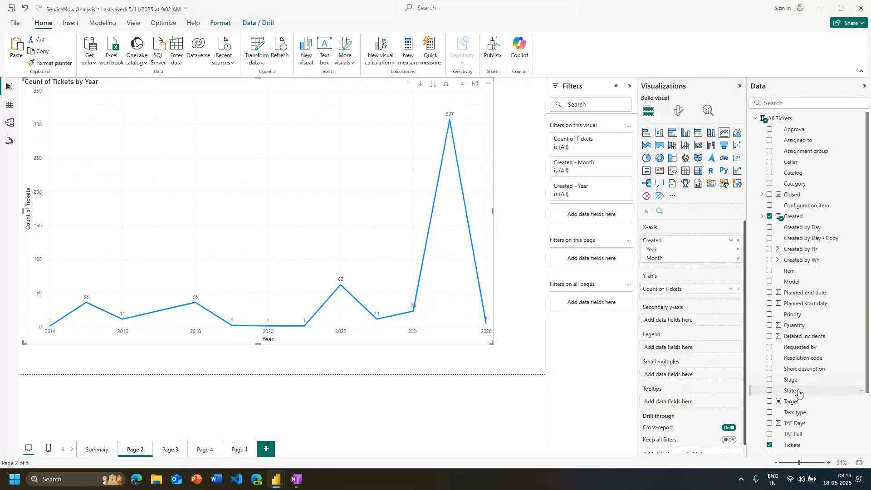
drag(795, 413, 677, 375)
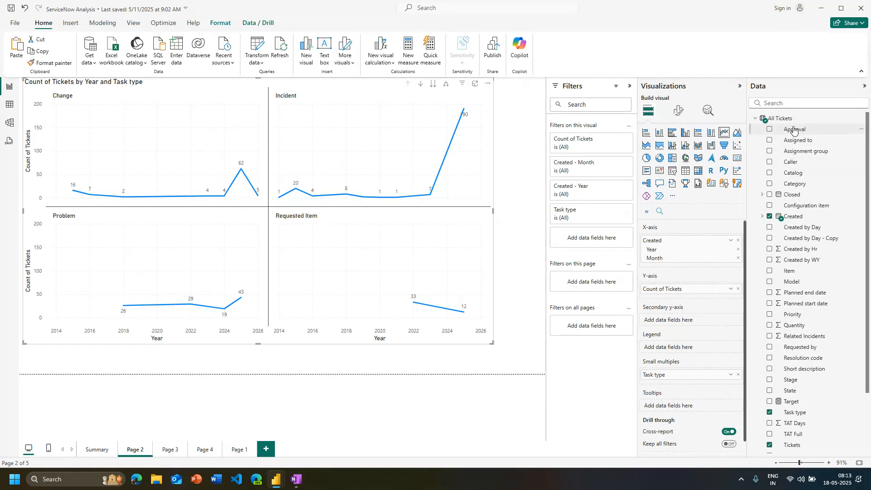
Add the count of Category to the line chart's secondary y-axis, and remove Task type from the small multiples
drag(806, 151, 682, 320)
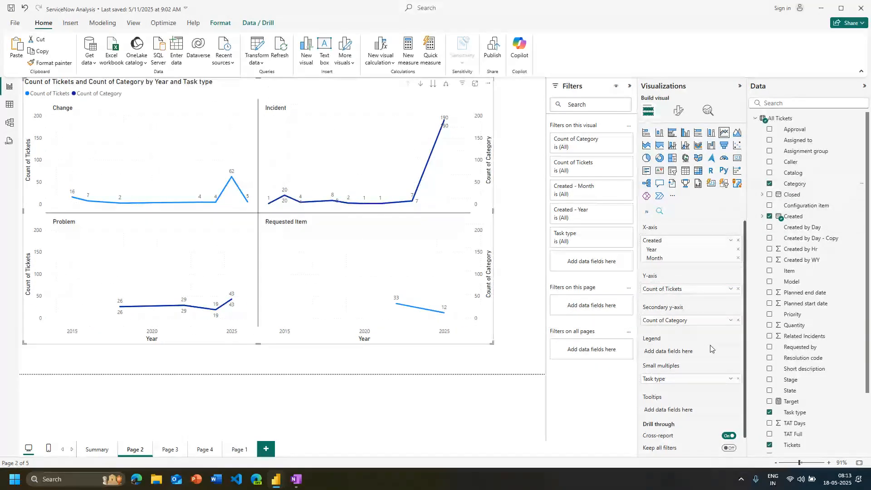
click(738, 379)
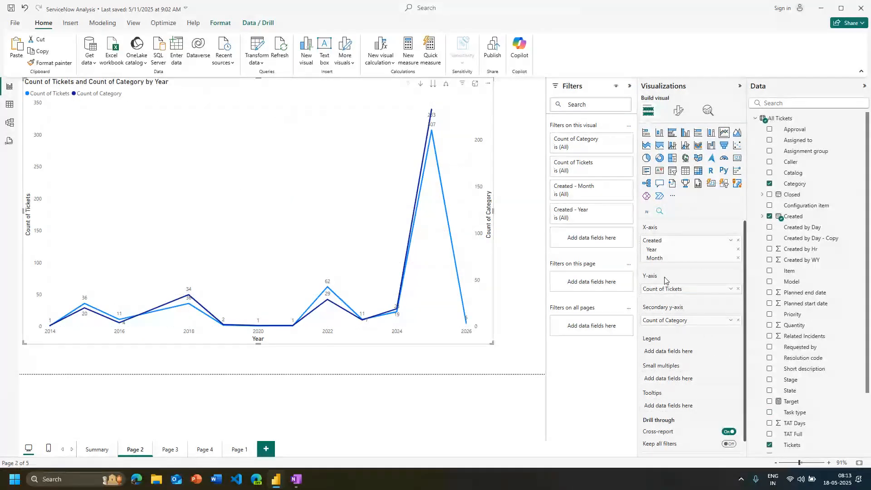
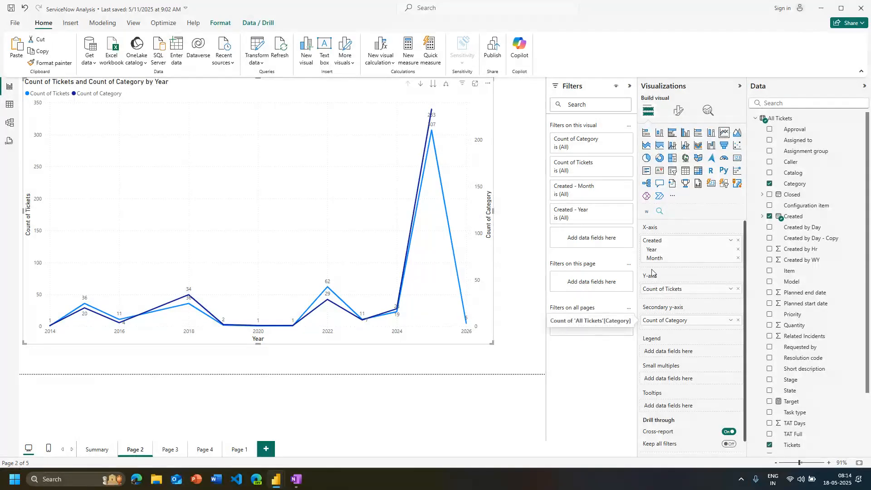
Preview a stacked area chart, and convert the visual to a line and stacked column chart with the count of Category on the line y-axis
click(651, 151)
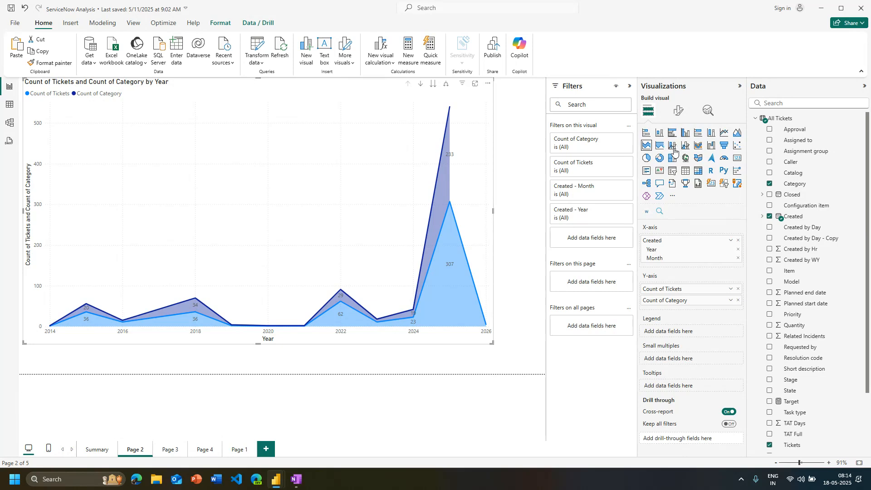
click(673, 147)
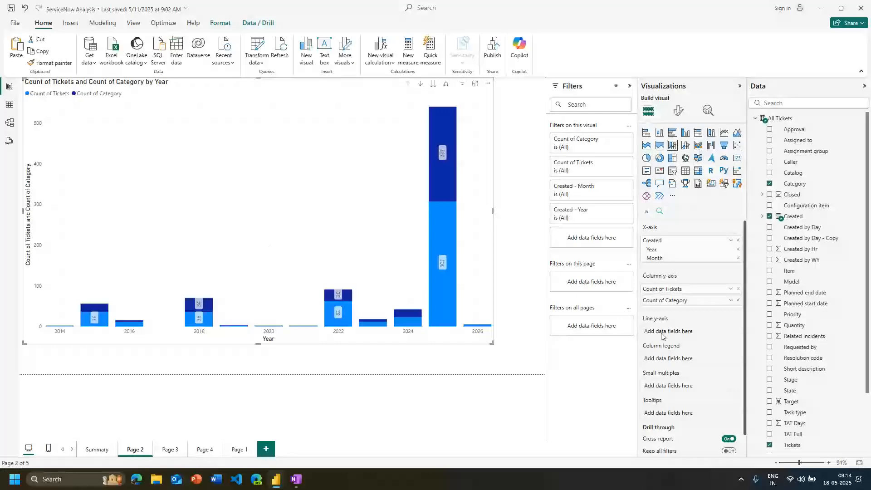
drag(662, 336, 668, 335)
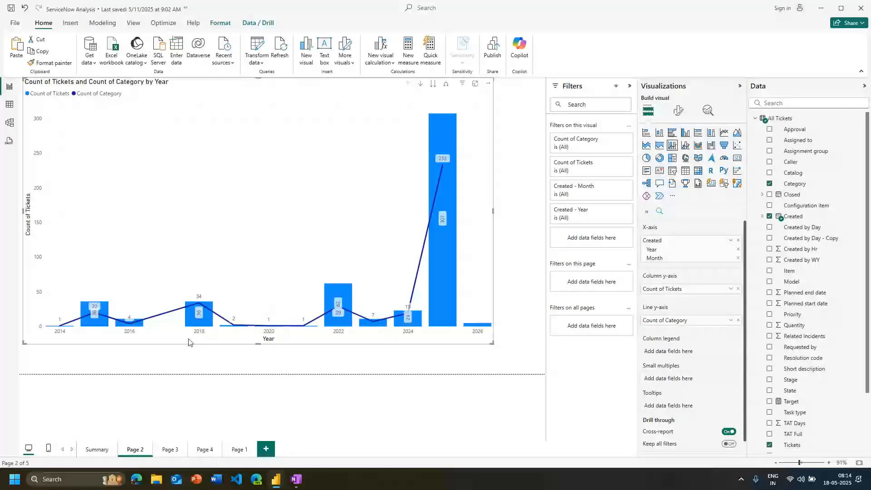
mouse_move(442, 220)
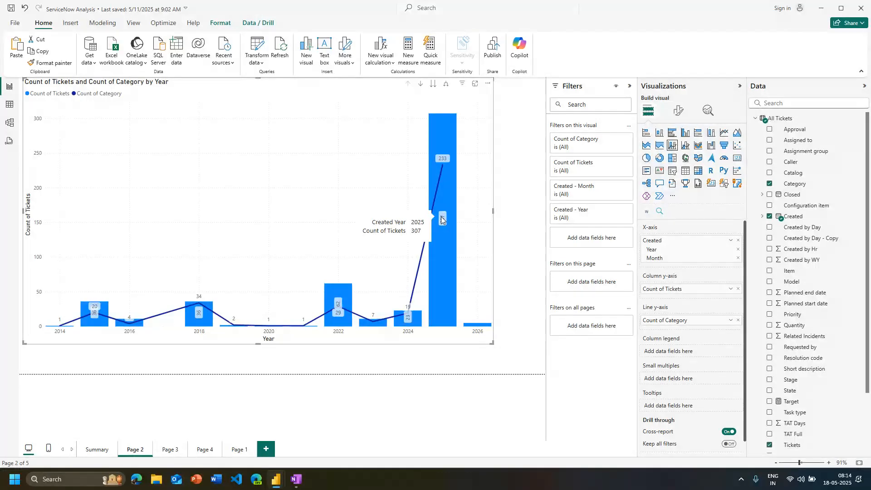
click(686, 153)
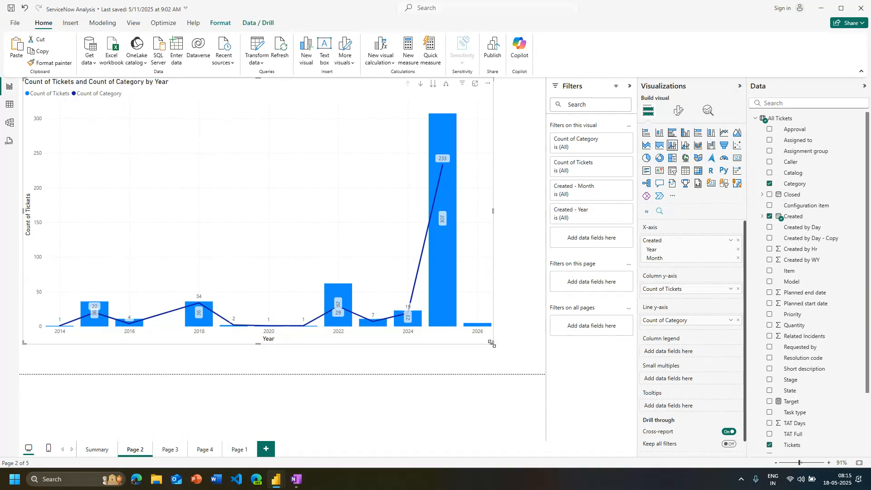
Shrink the combo chart to about half the page width and place a copy of it directly below
drag(492, 344, 319, 267)
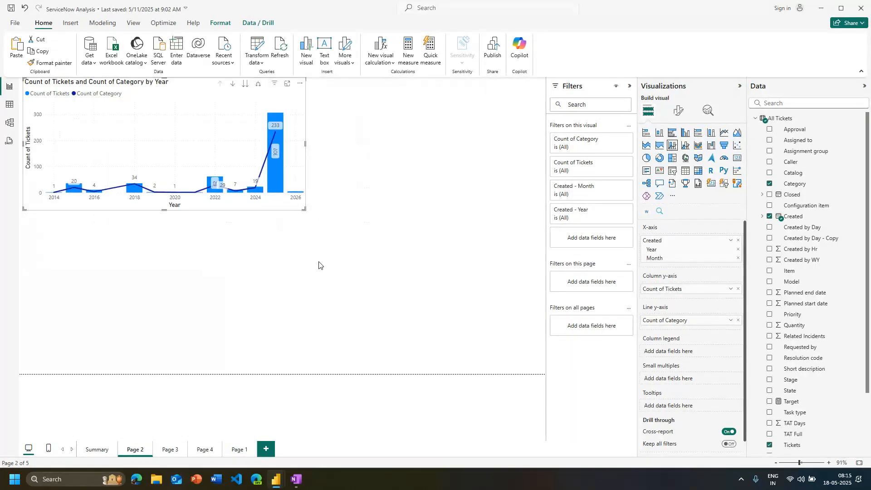
click(208, 284)
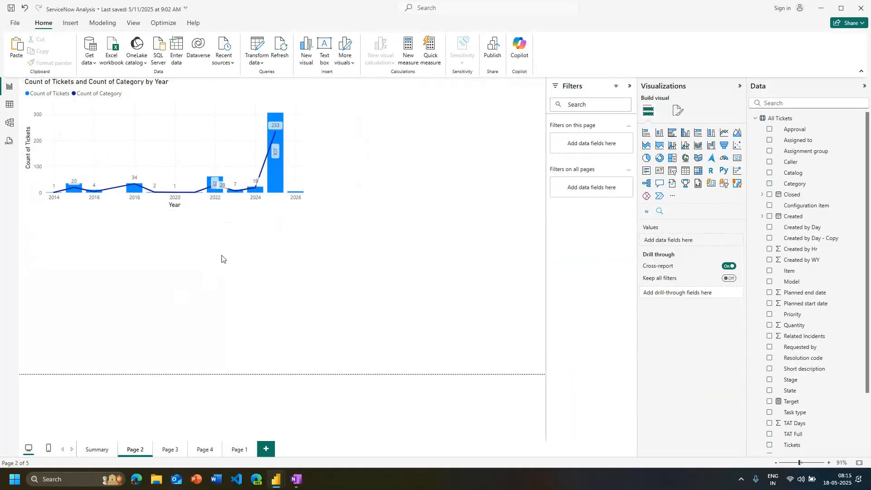
drag(265, 204, 269, 209)
key(ctrl+c)
key(ctrl+v)
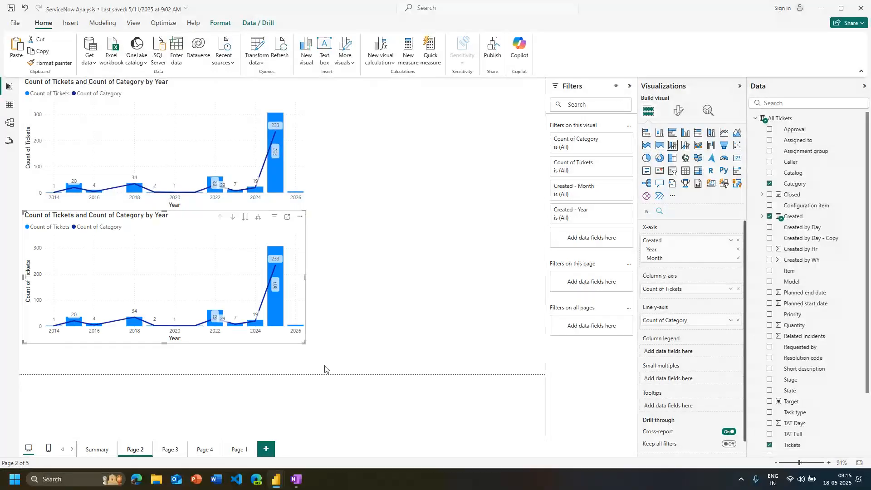
Replace Created with Closed on the copied chart's x-axis, keeping only the Year and Month levels
drag(794, 199, 690, 239)
click(738, 287)
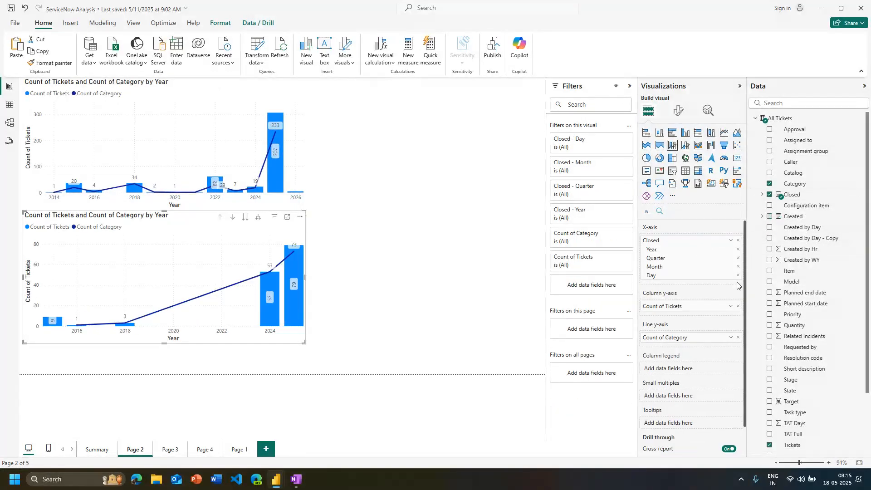
click(739, 258)
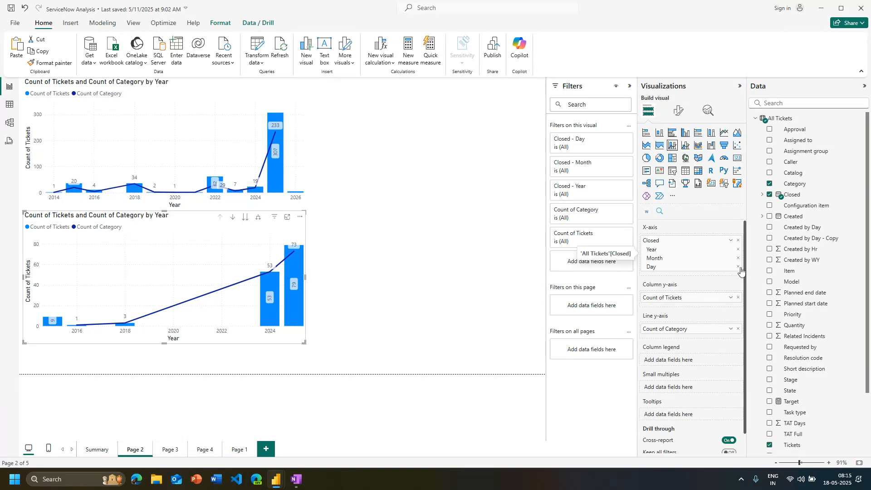
click(738, 267)
click(363, 342)
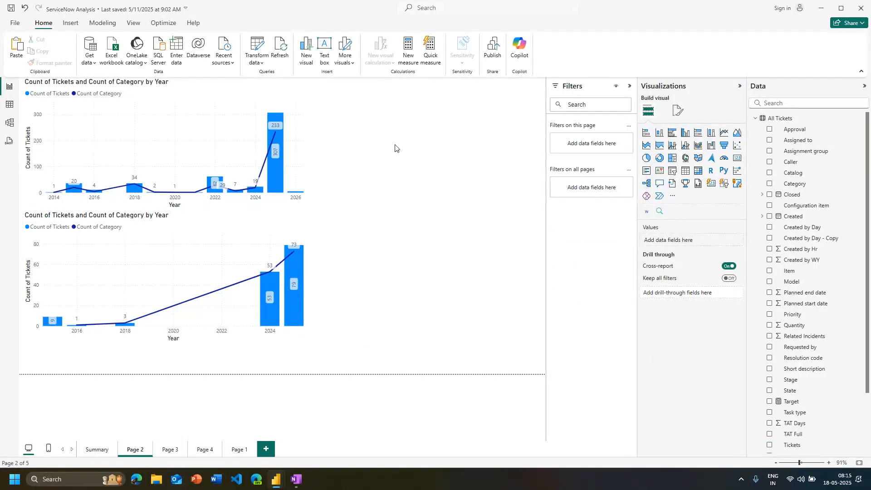
click(89, 456)
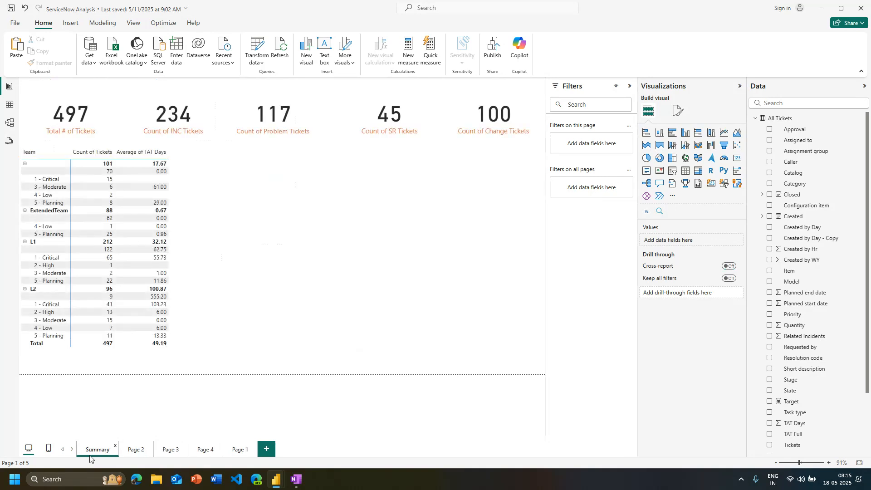
click(136, 457)
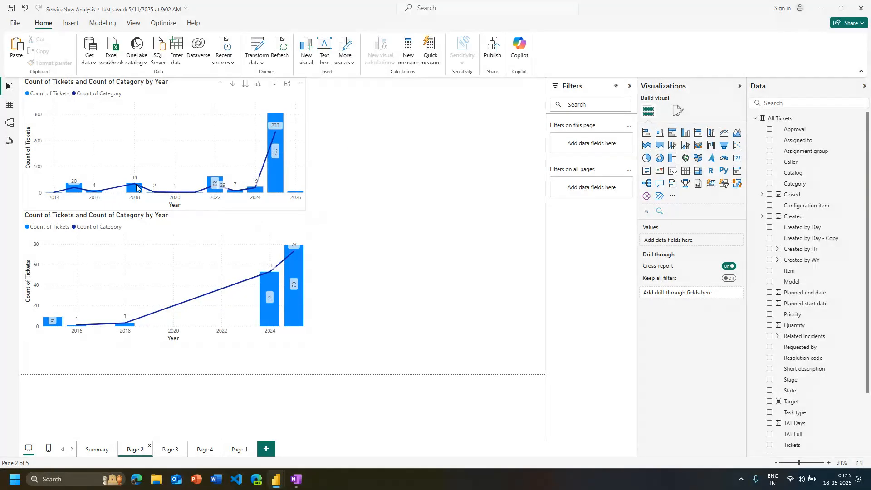
click(135, 207)
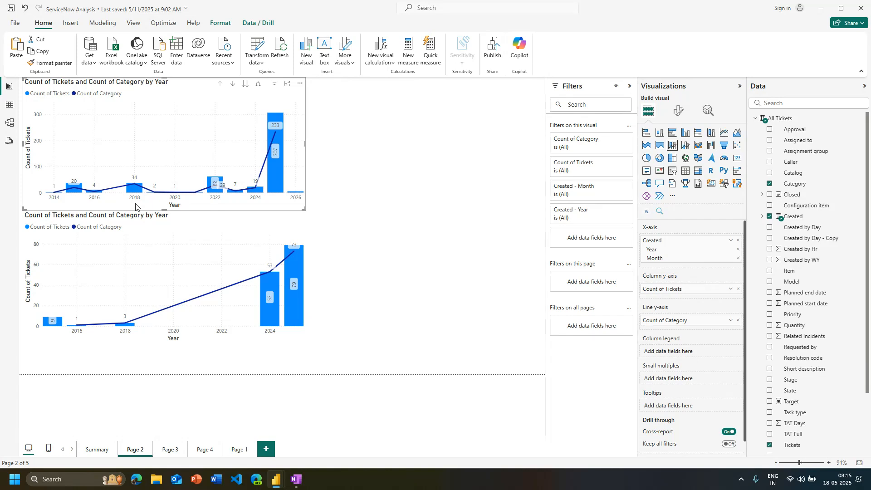
click(144, 241)
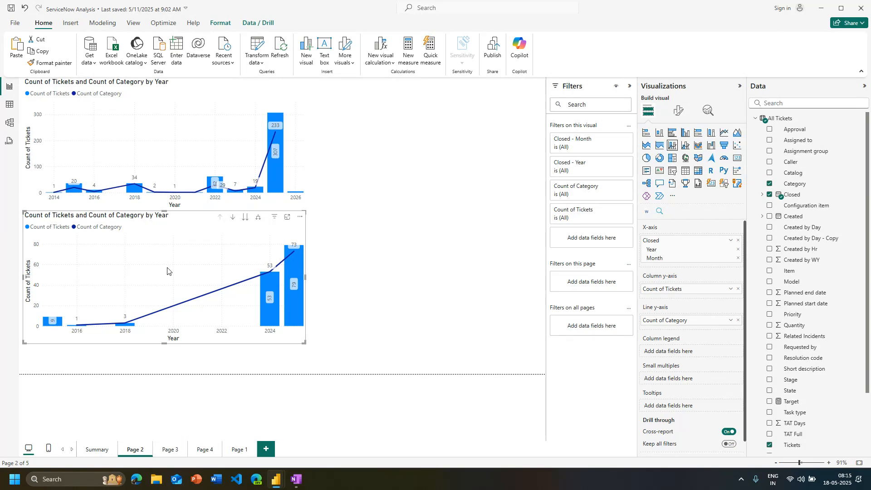
click(410, 278)
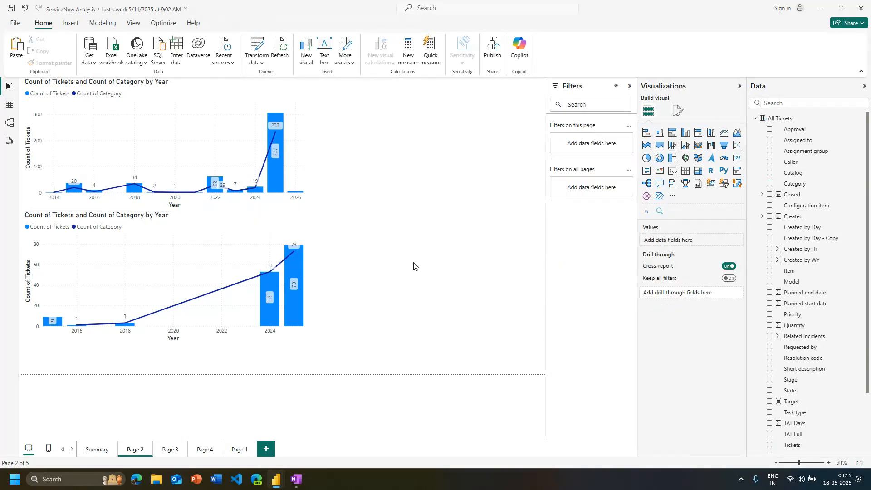
Add a Task type slicer beside the charts, test it with Requested Item, Incident and Problem, and clear its selection
click(675, 172)
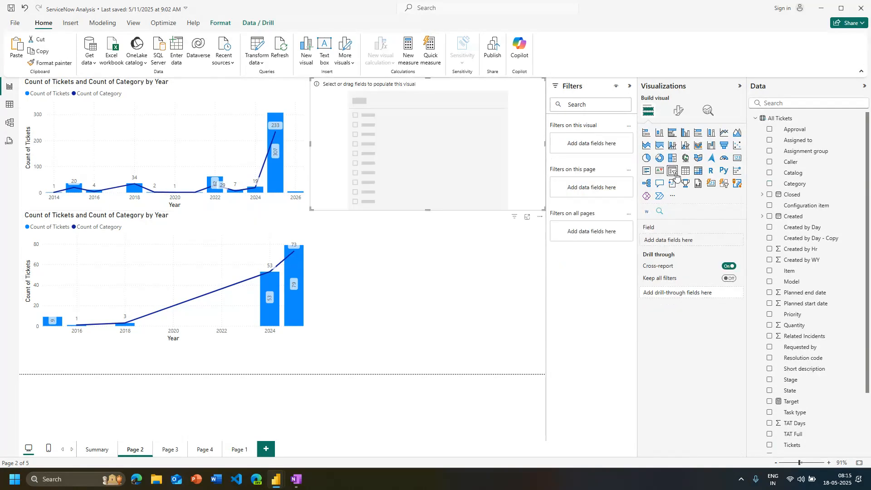
click(770, 413)
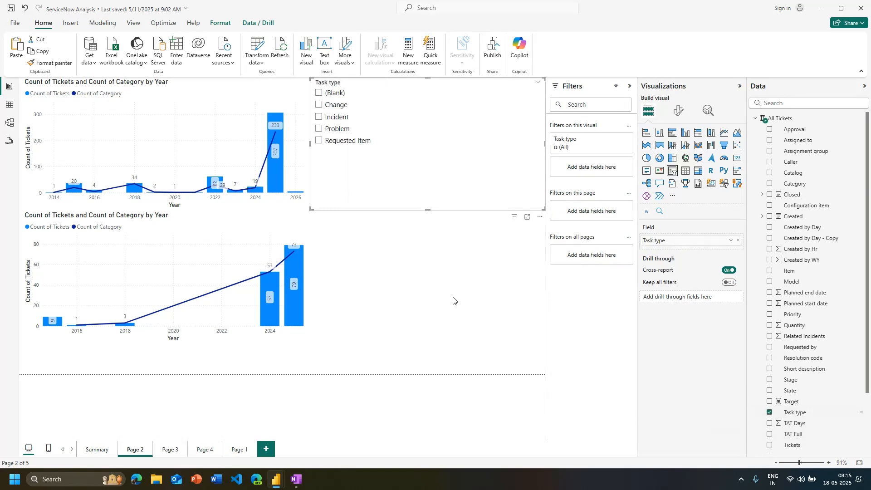
click(338, 141)
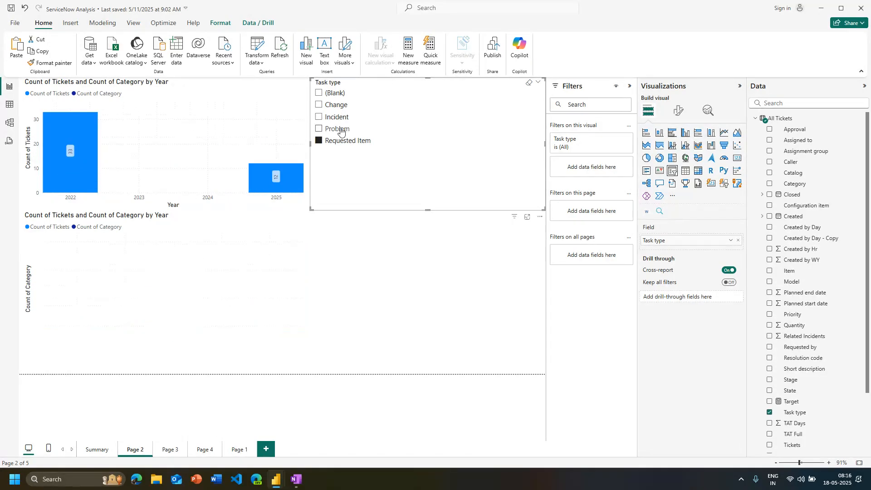
click(337, 117)
click(340, 130)
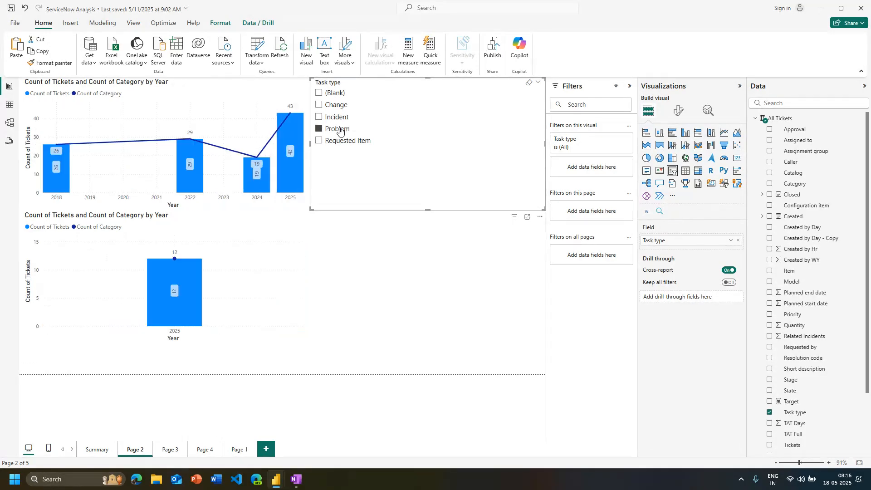
click(340, 130)
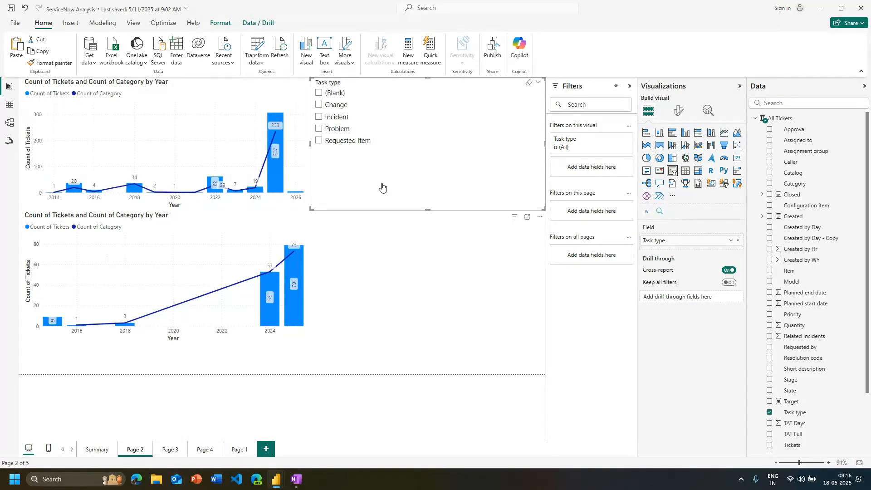
Delete the Task type slicer and the empty slicer added in its place
key(Delete)
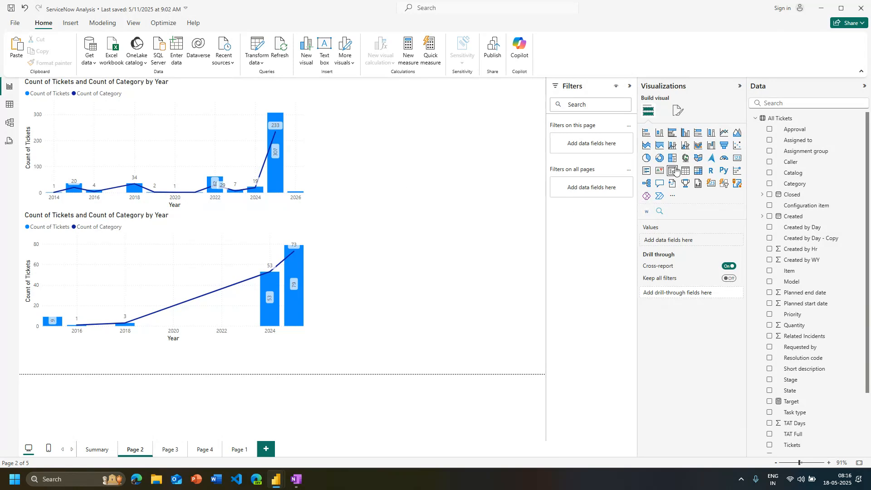
click(674, 171)
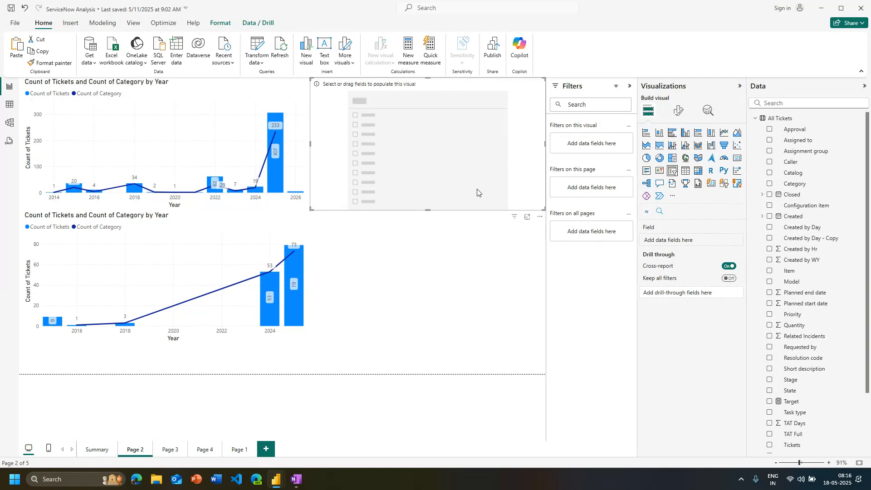
key(Delete)
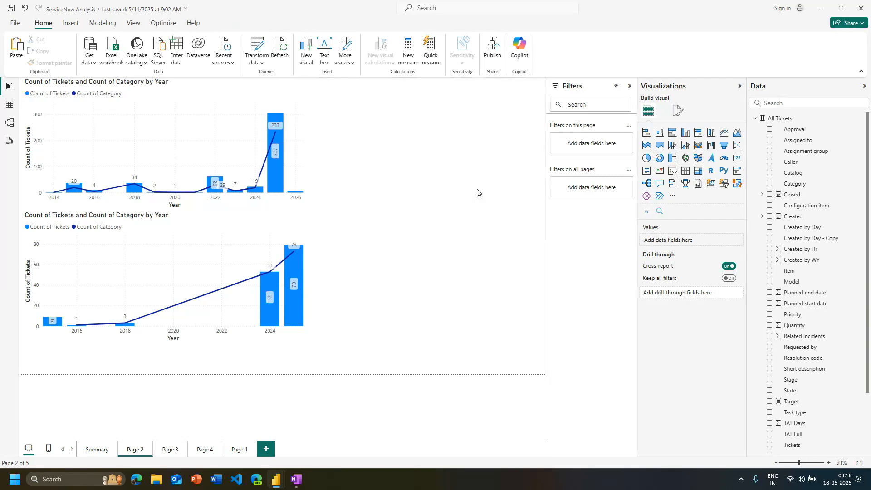
Set Task type as the drill-through field of Page 2
click(97, 449)
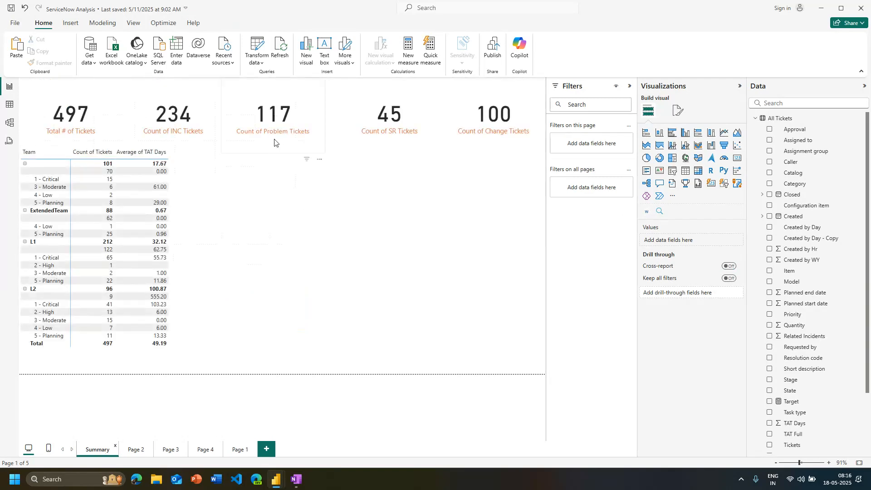
click(137, 449)
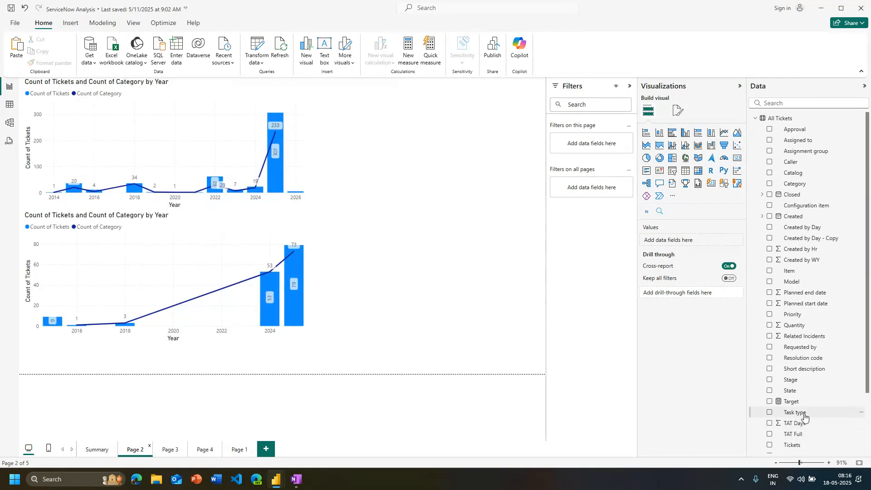
drag(804, 417, 691, 295)
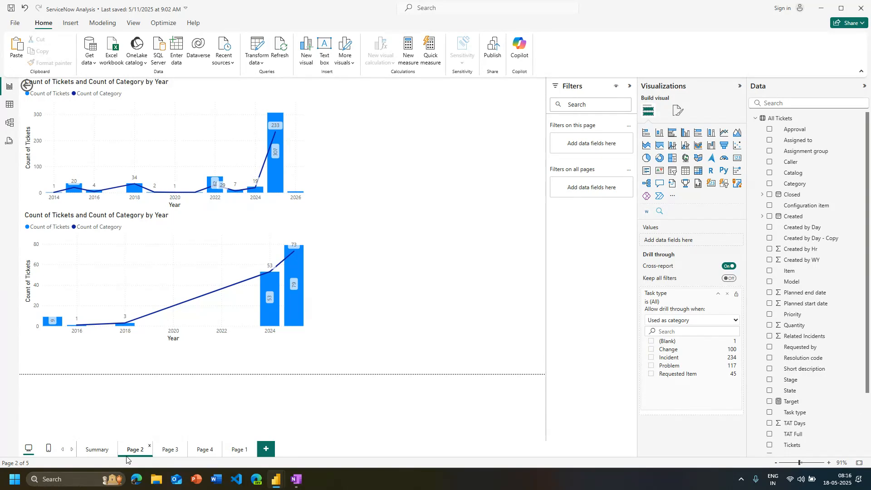
Rename Page 2 as Trend
key(super+h)
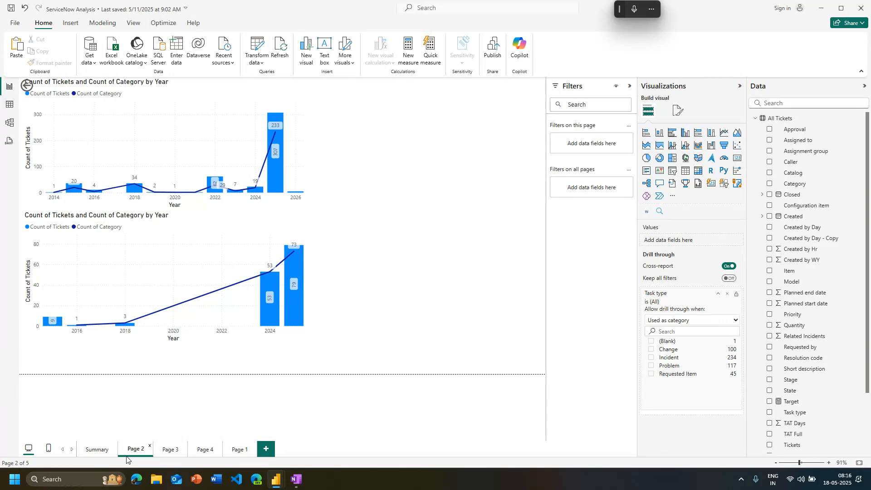
double_click(126, 454)
text(Trent)
key(Return)
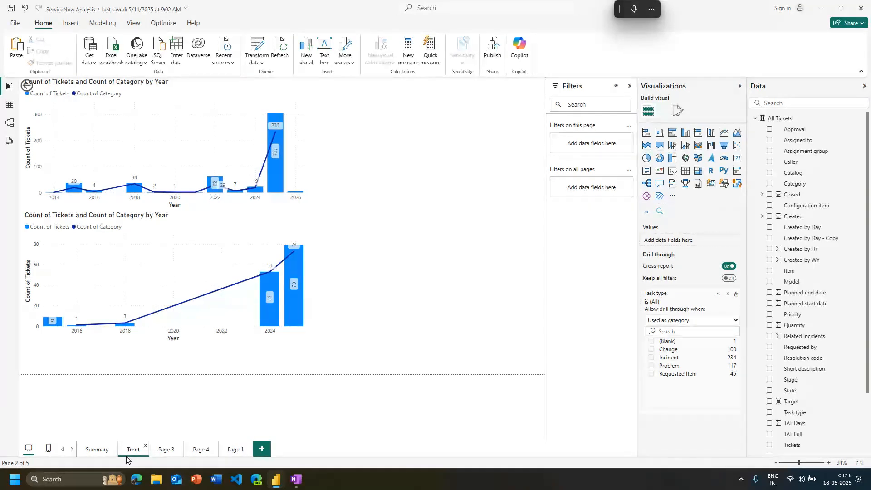
double_click(133, 449)
text(Trend)
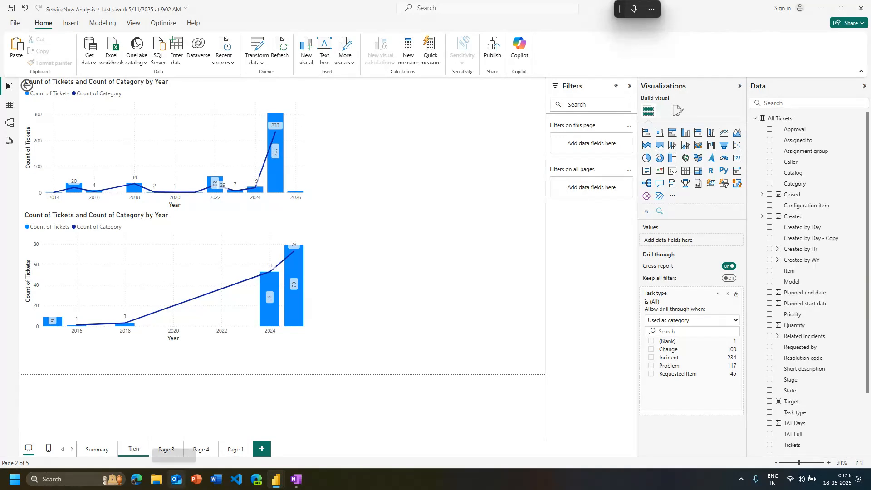
key(Return)
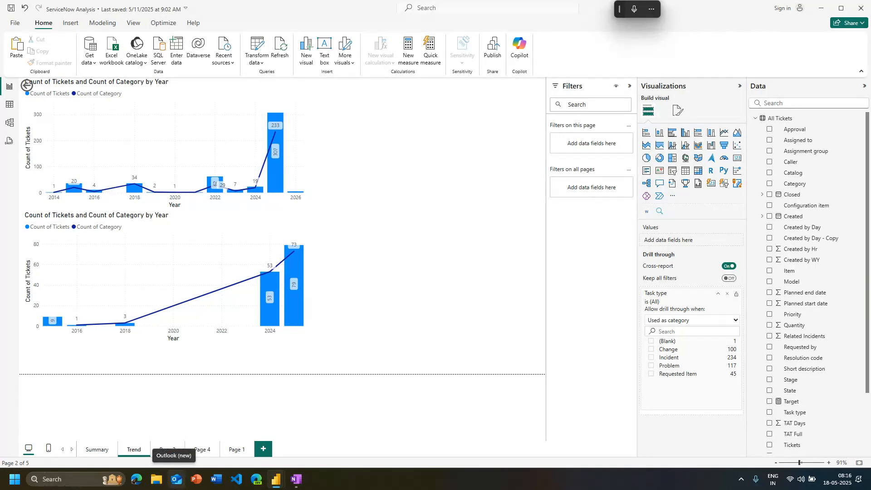
Check the Count of Problem Tickets card on the Summary page for a drill-through option
click(101, 452)
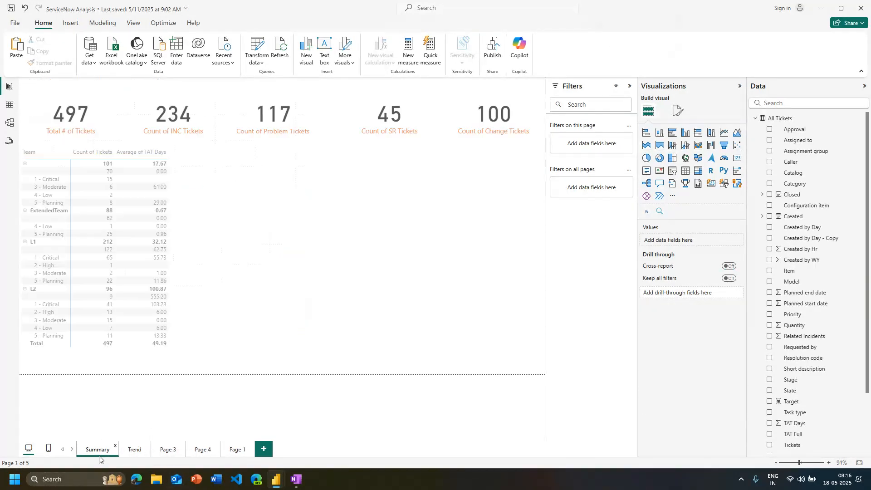
right_click(253, 139)
click(302, 276)
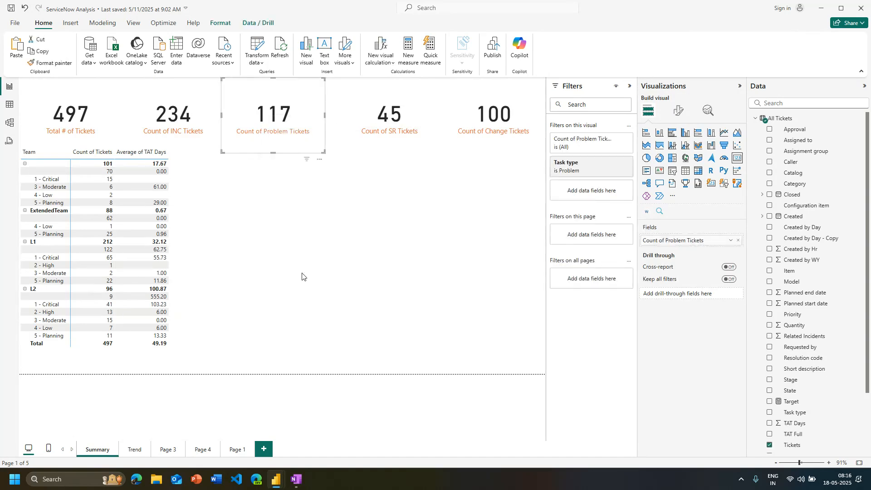
click(257, 239)
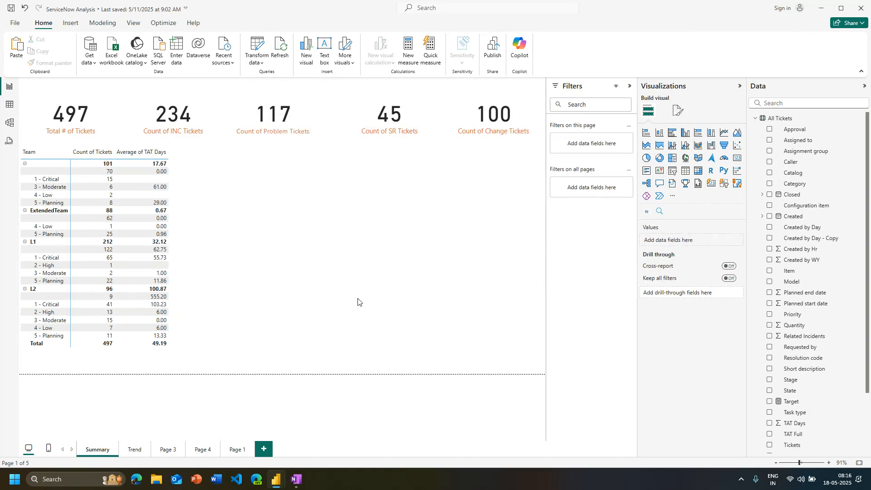
Add a matrix with the count of Tickets by Task type to the Summary page, shrunk and placed beside the Team matrix
click(699, 171)
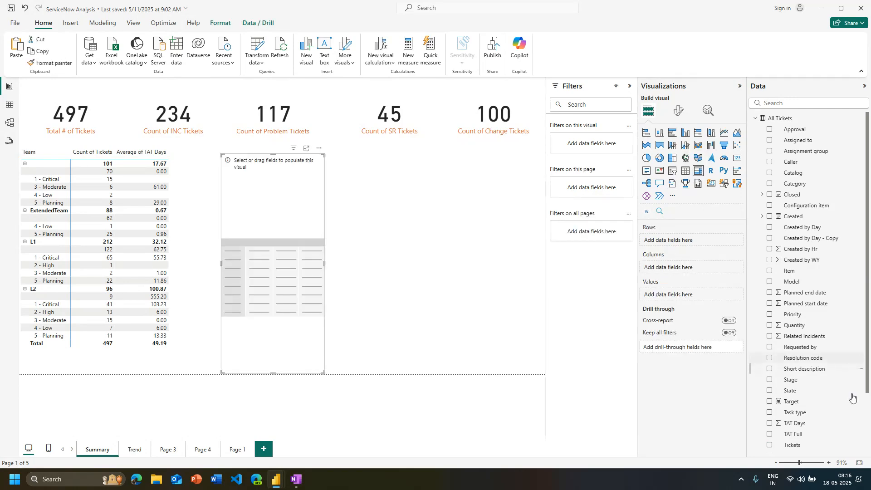
click(770, 413)
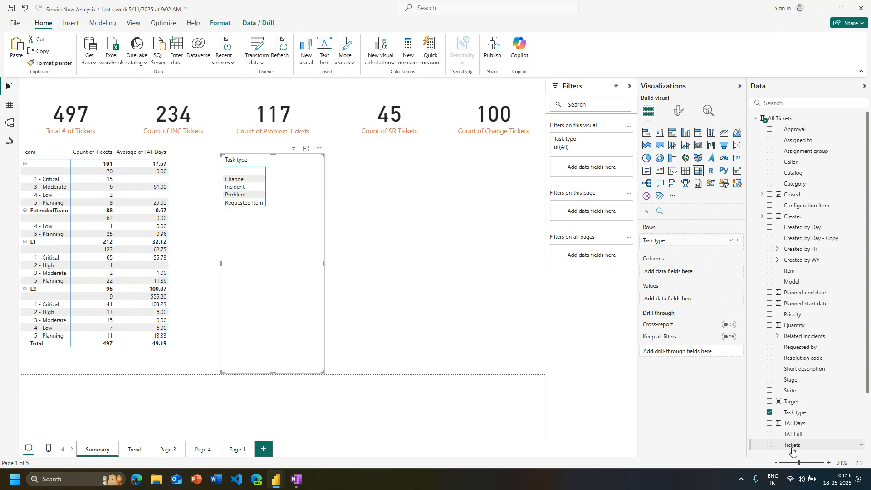
drag(794, 449, 686, 304)
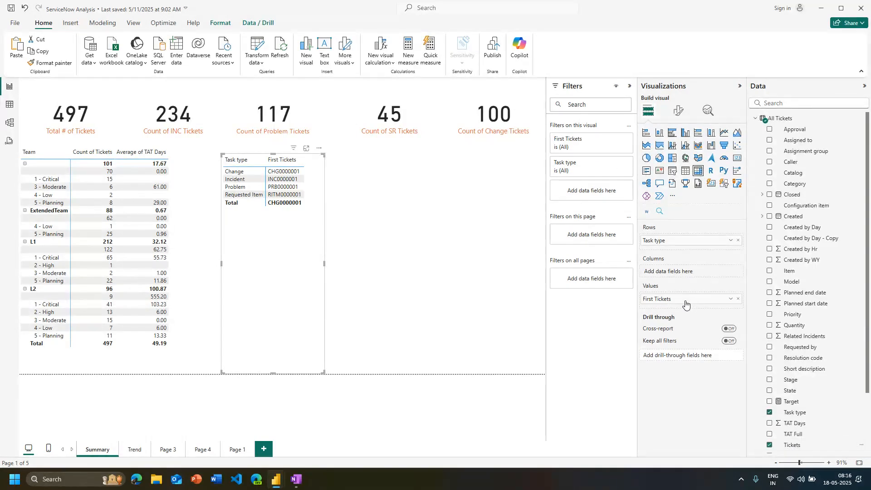
click(730, 299)
click(767, 391)
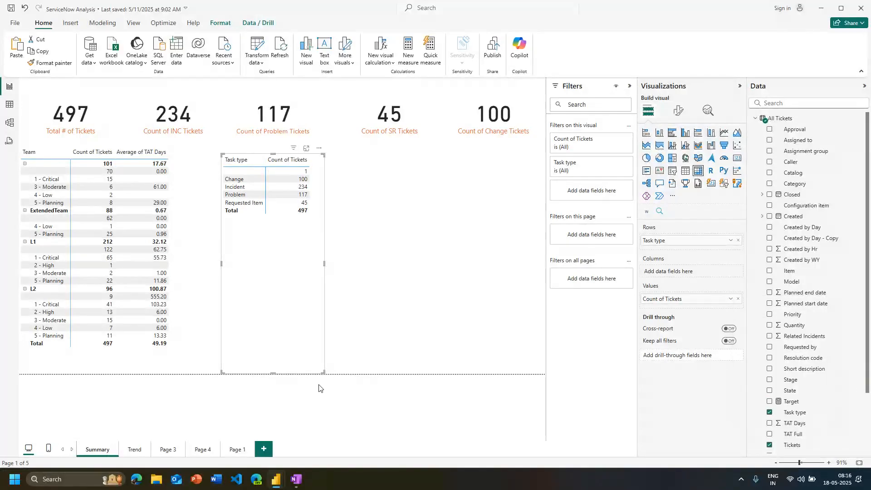
drag(323, 372, 250, 219)
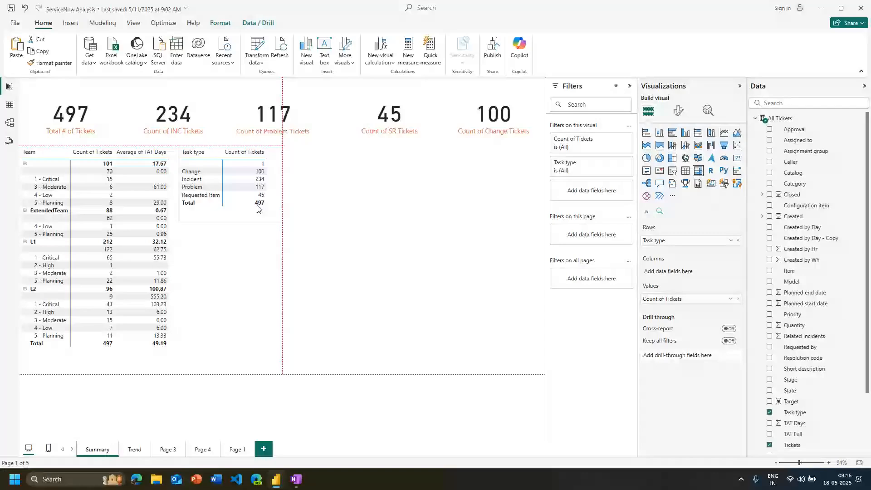
click(317, 259)
Compare the drill-through availability for the Change row of the Task type matrix and a row of the Team matrix
right_click(190, 169)
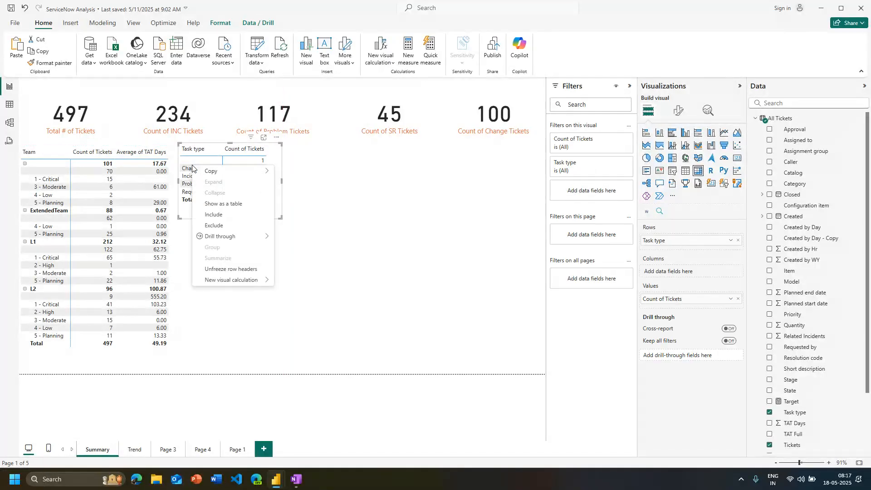
click(351, 243)
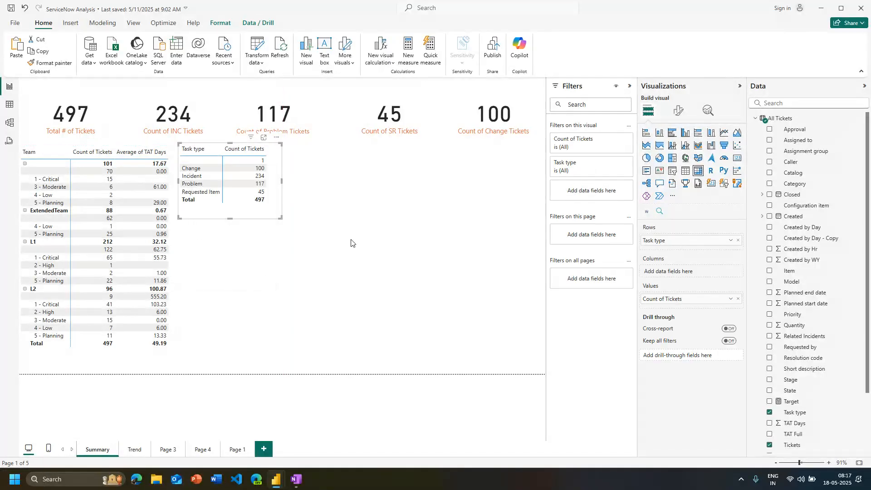
right_click(190, 170)
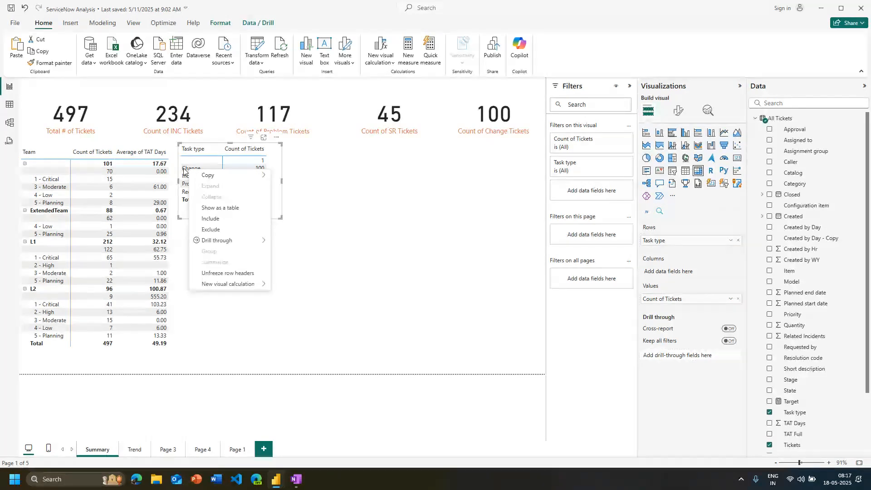
click(45, 249)
right_click(53, 236)
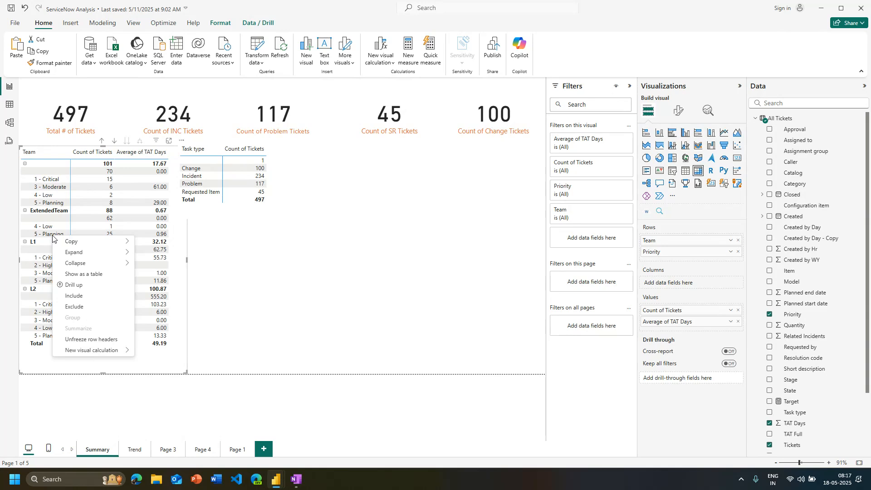
click(229, 277)
Shift the Task type matrix slightly away from the Team matrix, leaving a gap between them
click(227, 216)
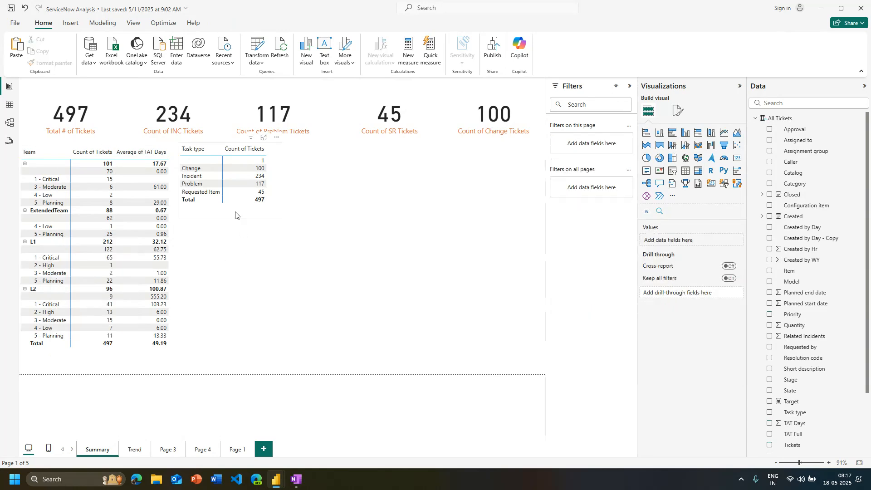
drag(227, 216, 235, 216)
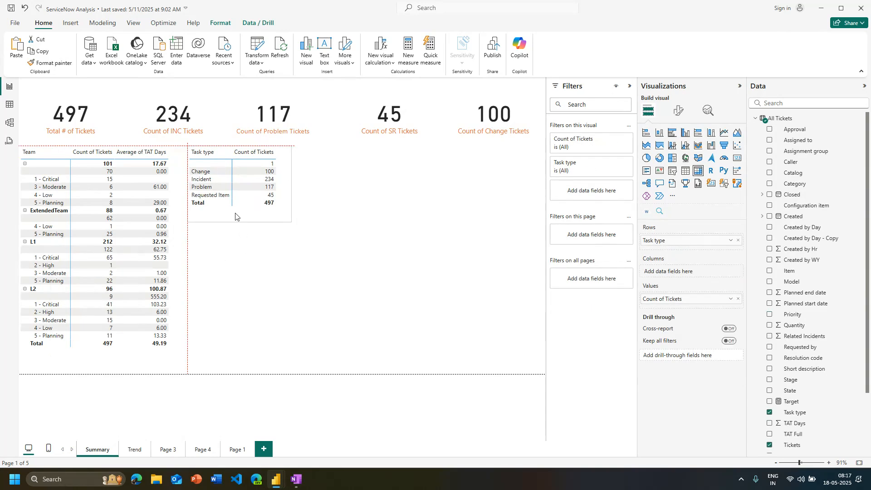
click(285, 265)
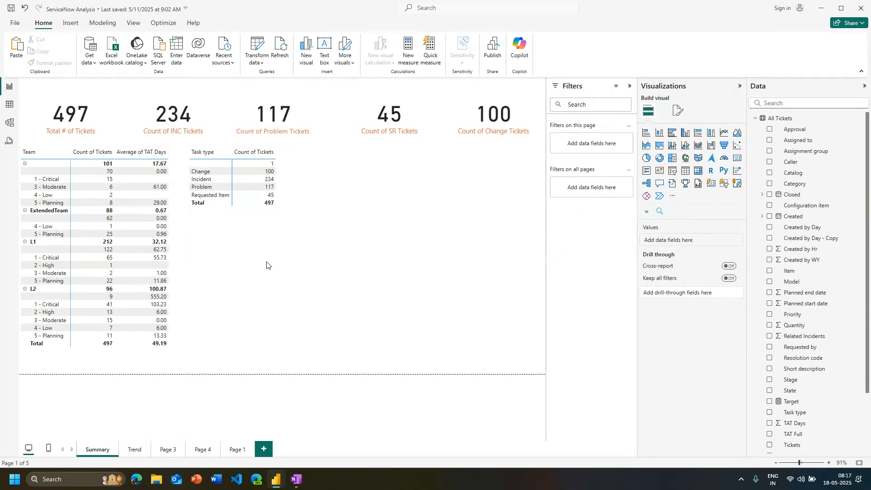
Drill through from the Problem row of the Task type matrix to the Trend page
right_click(204, 189)
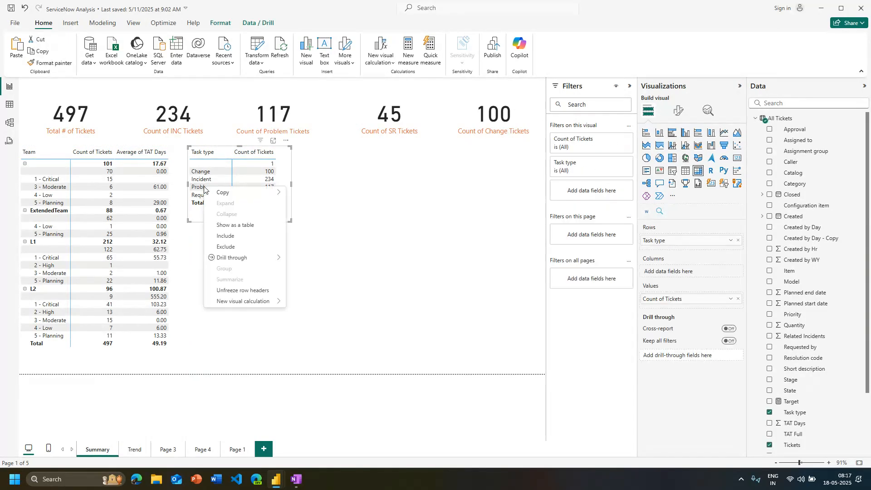
mouse_move(234, 262)
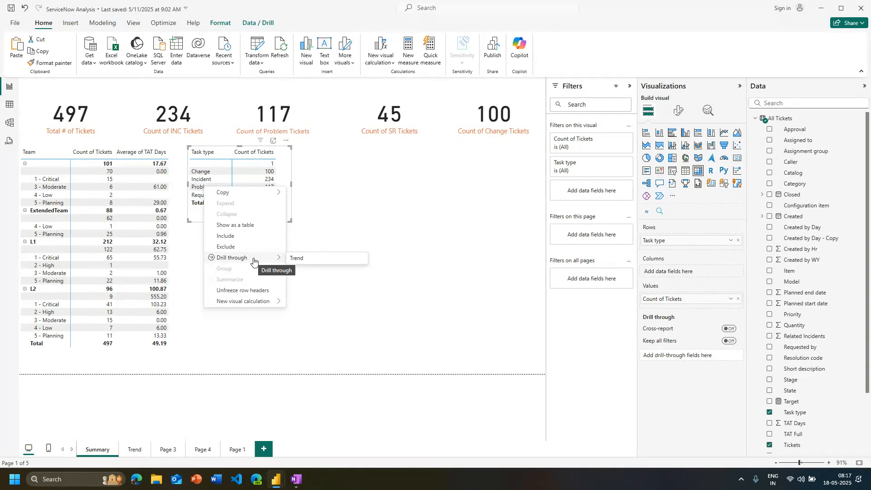
click(305, 264)
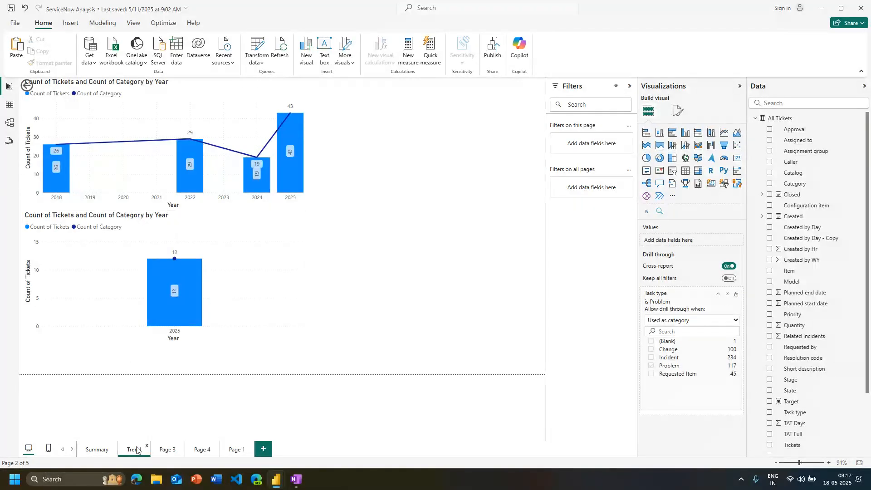
Return to the Summary page and drill through from Requested Item to Trend, examining the closed-ticket chart
click(97, 449)
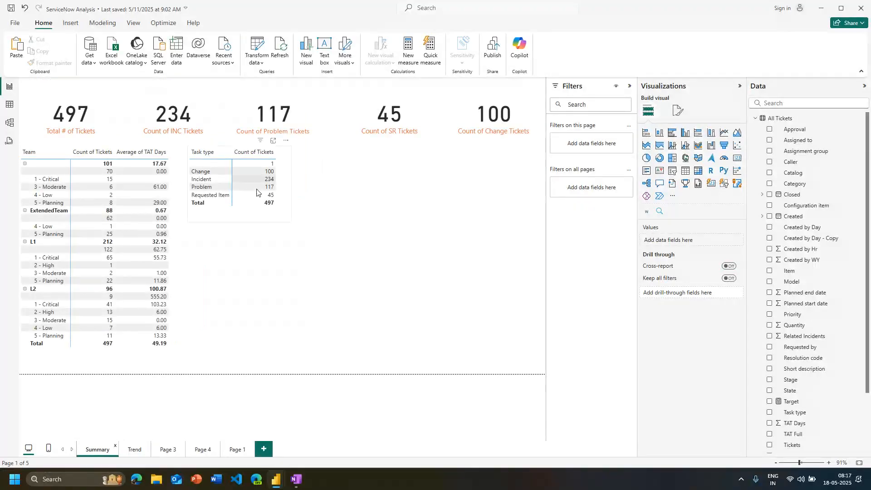
right_click(214, 193)
mouse_move(254, 265)
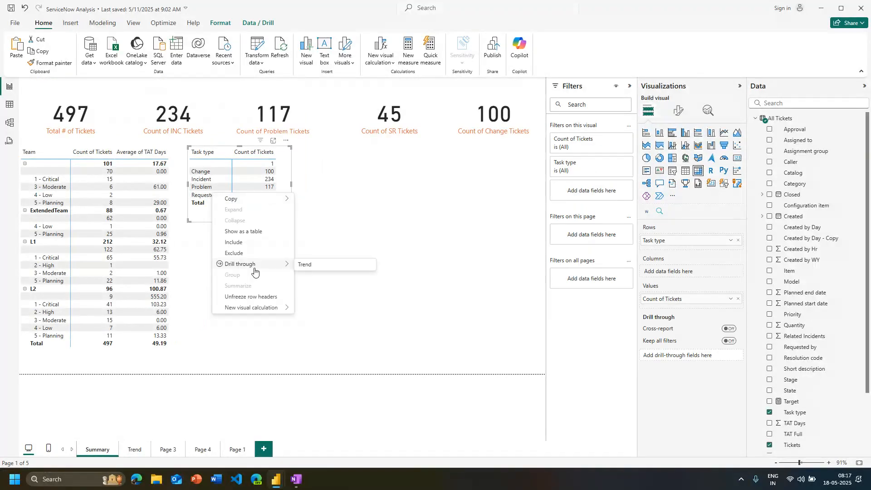
click(299, 266)
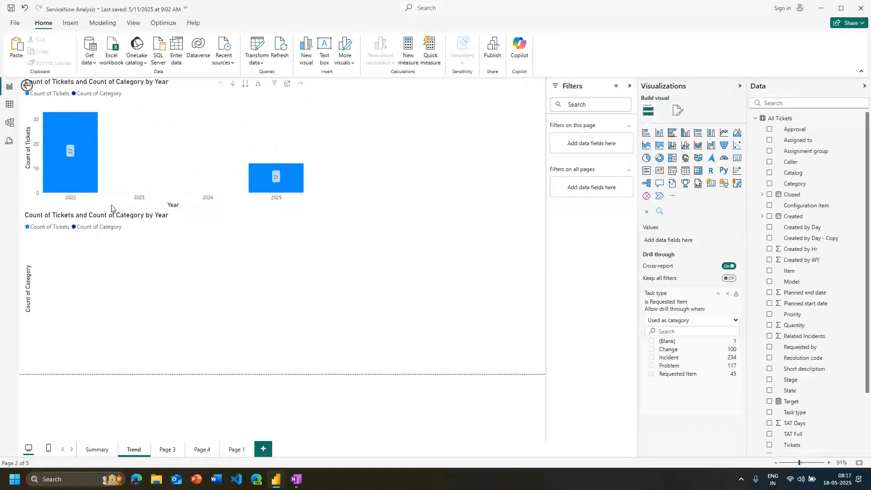
click(138, 304)
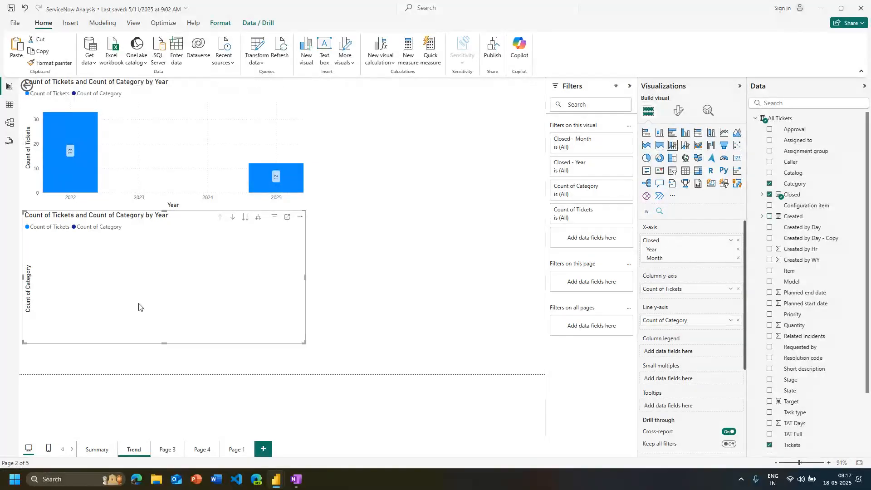
click(108, 399)
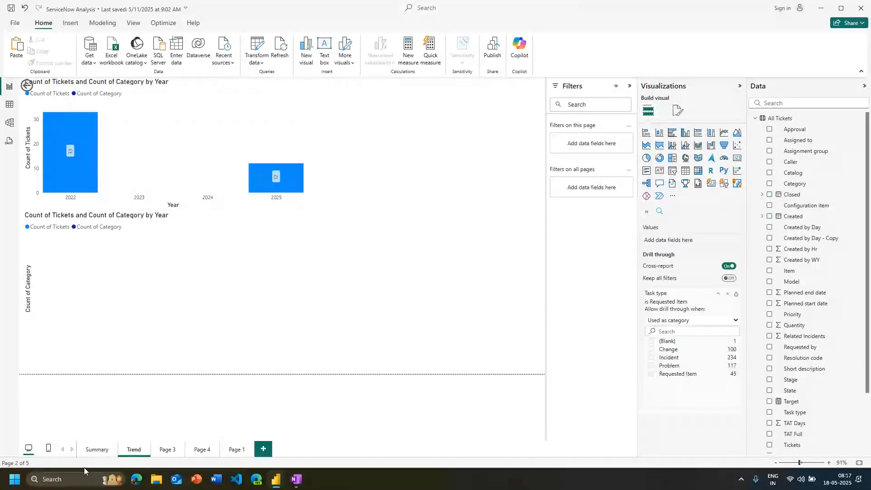
Check the drill-through destinations offered for Requested Item in the Summary page's Task type matrix
click(98, 455)
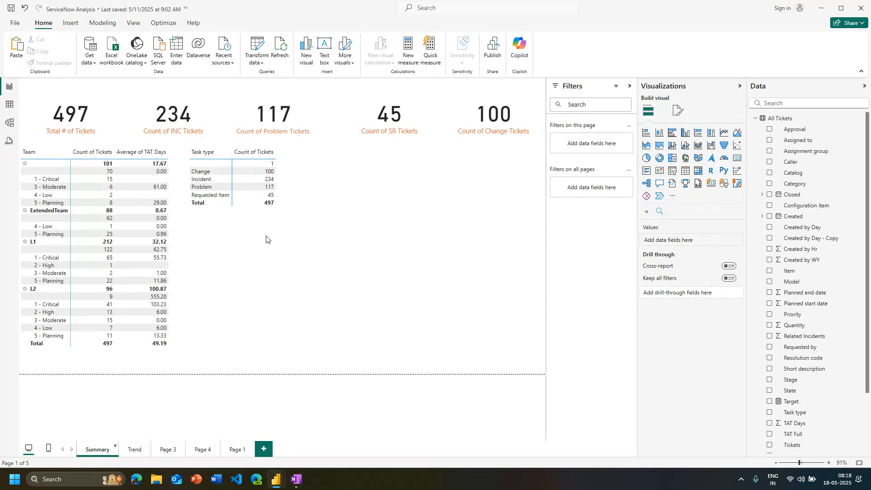
right_click(206, 196)
mouse_move(234, 266)
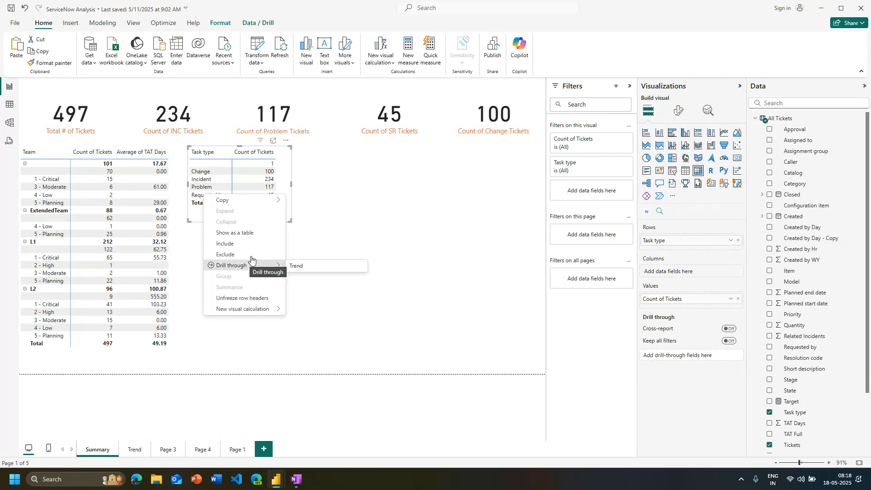
click(370, 233)
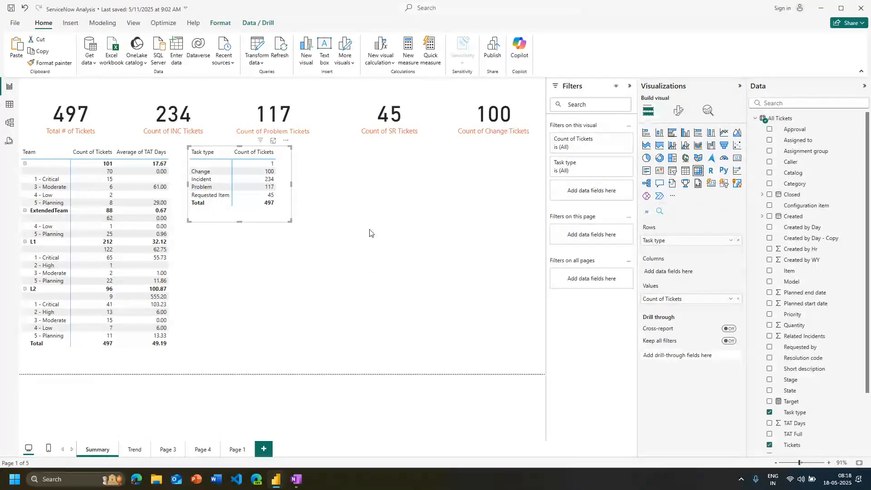
Set Task type as the drill-through field of Page 3
click(370, 233)
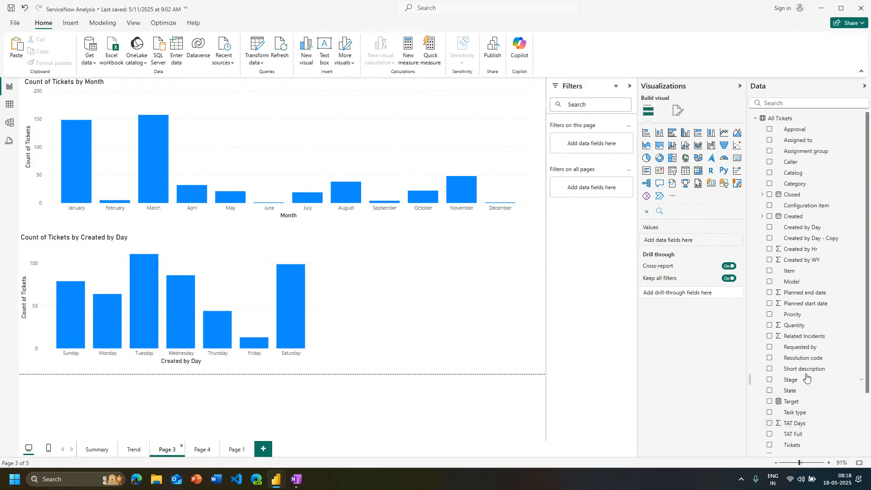
drag(797, 413, 676, 295)
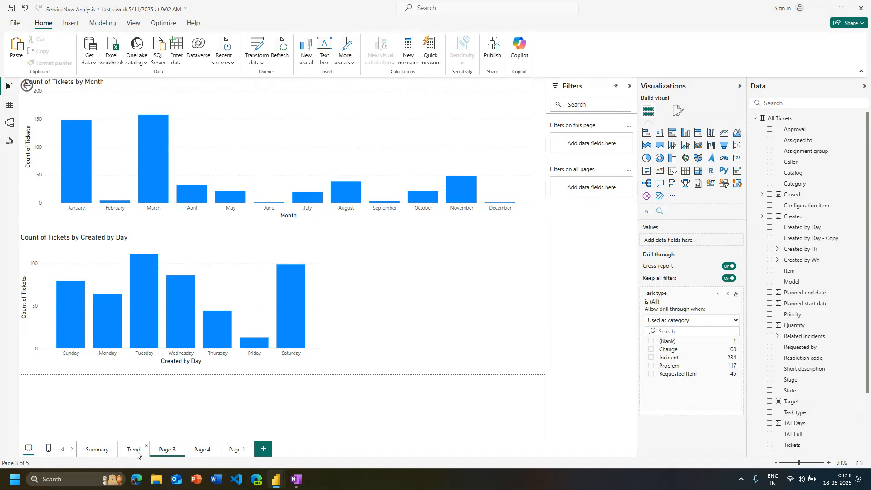
Rename Page 3 as Daily View
key(super+h)
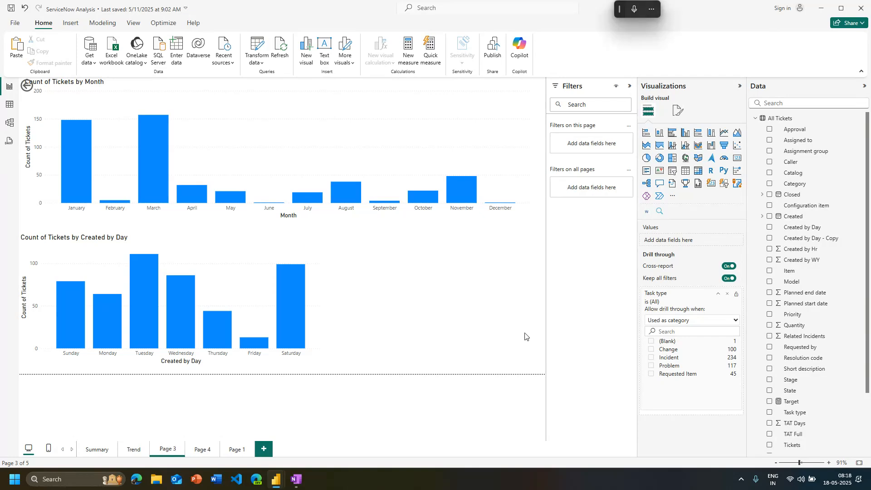
key(ctrl+a)
key(BackSpace)
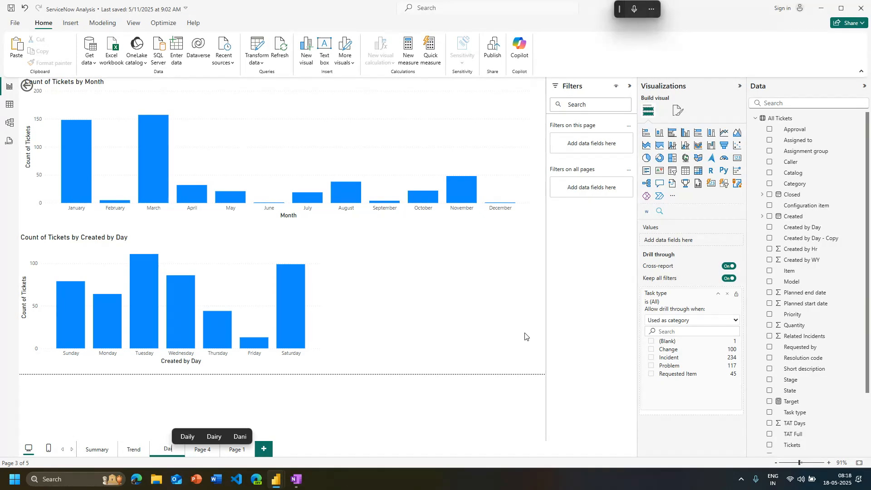
text(Da)
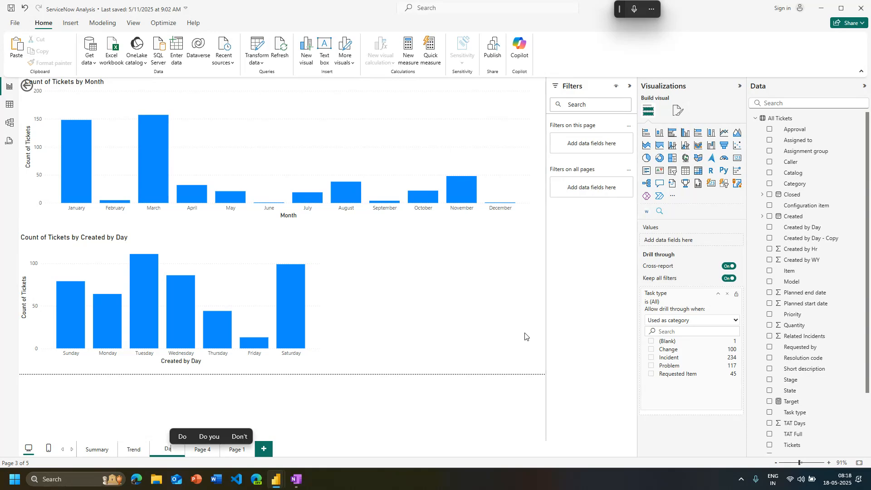
text(ily View)
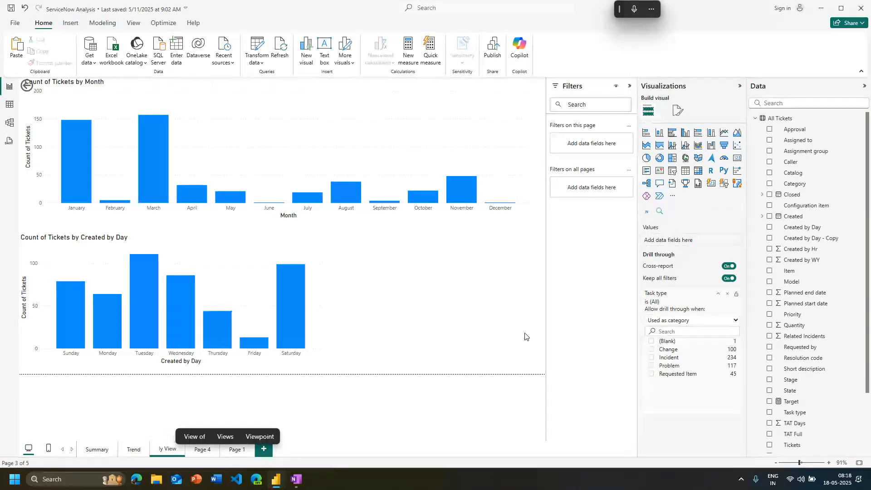
key(Return)
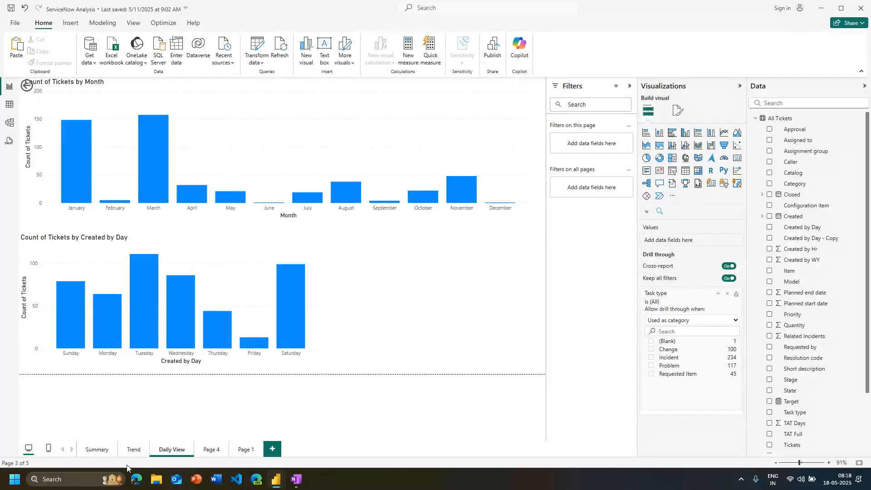
Drill through from the Problem row of the Summary page's Task type matrix to the Daily View page
click(96, 454)
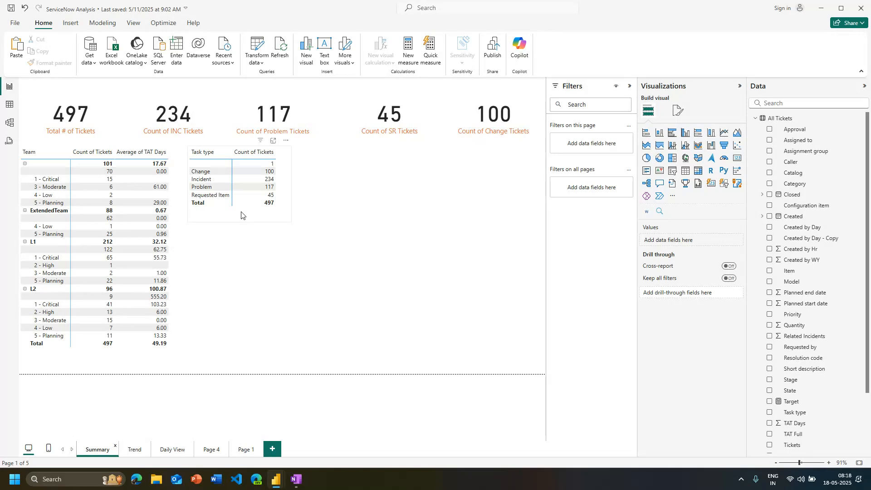
right_click(200, 190)
mouse_move(234, 259)
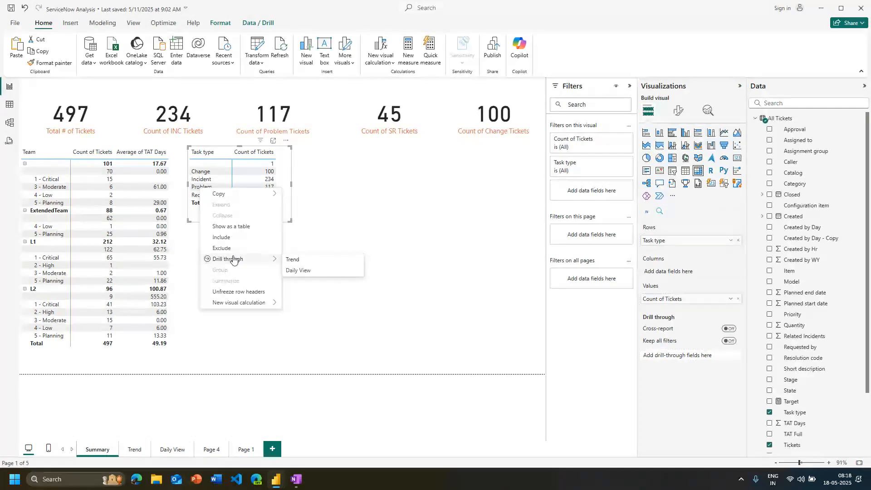
click(302, 272)
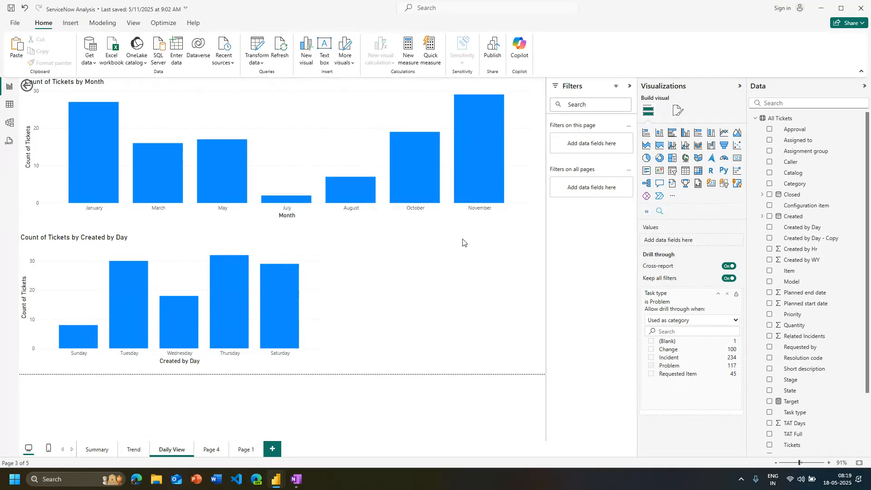
Toggle the Keep all filters option of the Daily View page's drill-through off and back on
click(726, 279)
click(725, 282)
click(725, 282)
click(725, 283)
Check the drill-through targets offered for the Requested Item row of the Summary page's Task type matrix
click(100, 457)
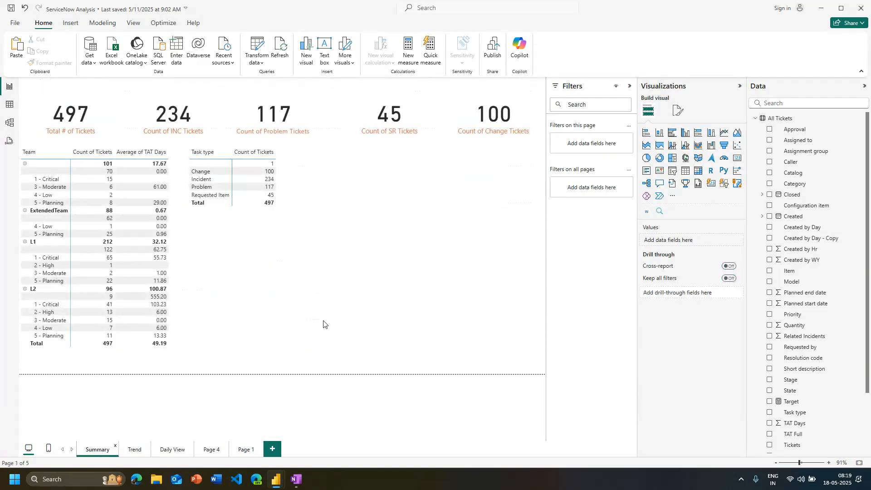
right_click(204, 194)
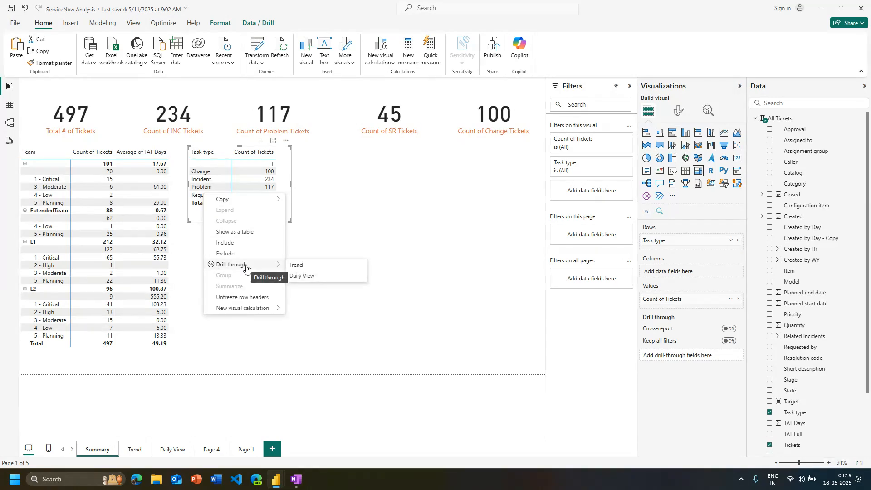
click(494, 204)
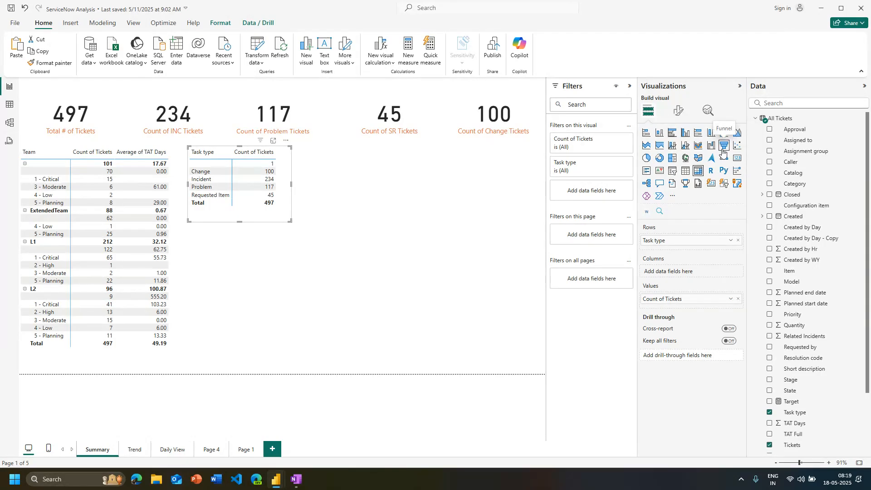
click(739, 151)
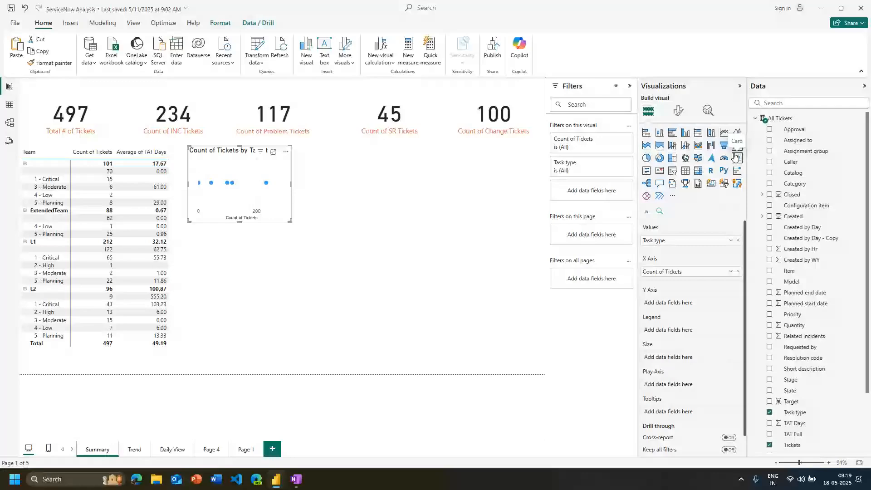
drag(291, 222, 417, 291)
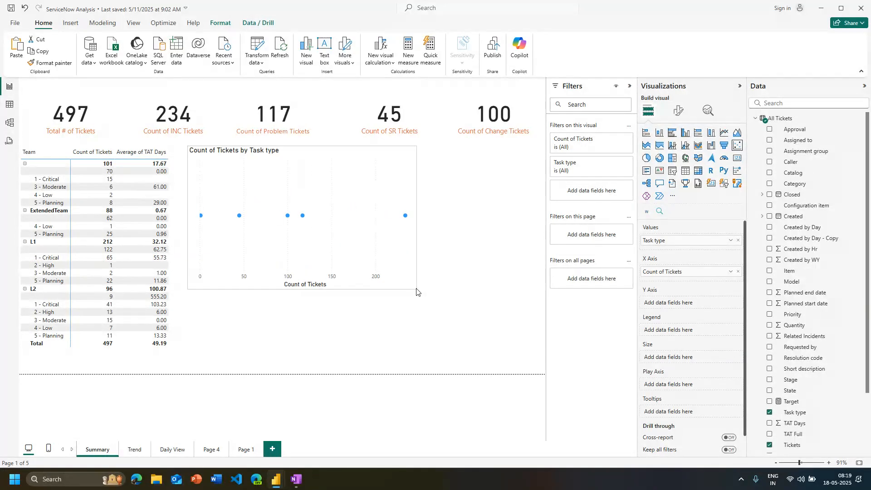
drag(416, 289, 389, 278)
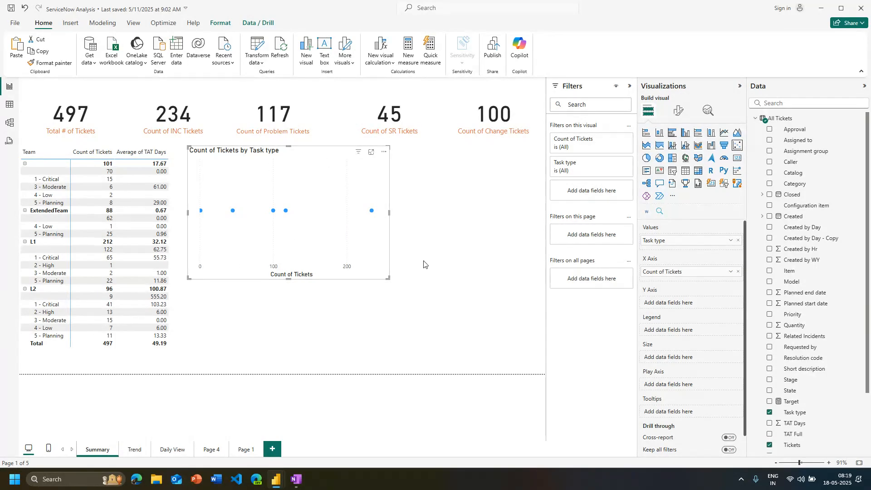
key(ctrl+z)
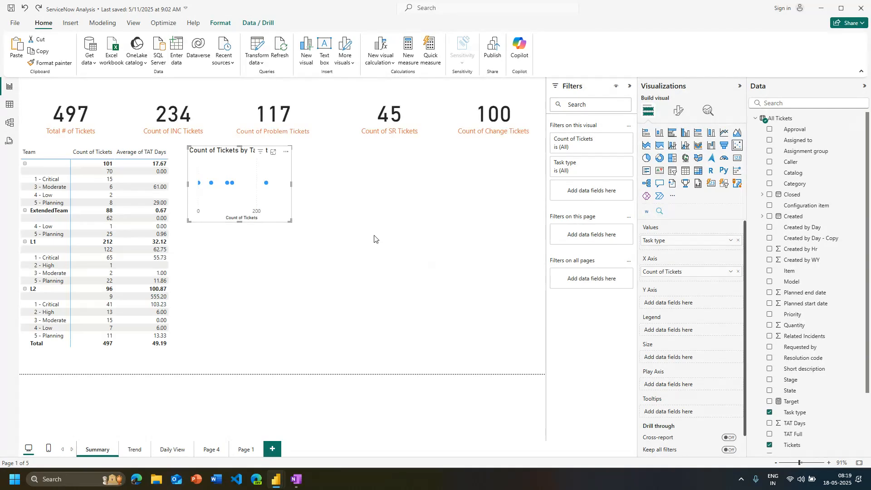
key(ctrl+z)
key(ctrl+z)
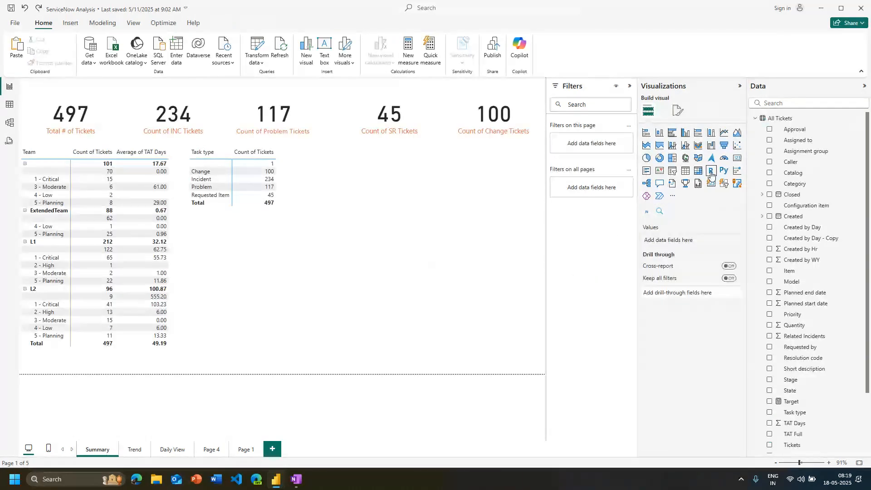
Add a funnel chart below the Task type matrix with Team as the category and Resource Name as the value
click(725, 147)
scroll(792, 365, down, 3)
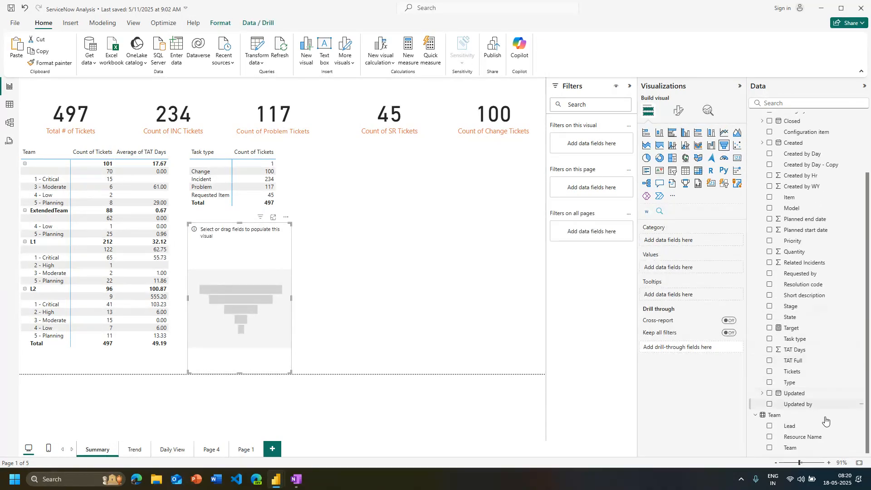
click(770, 448)
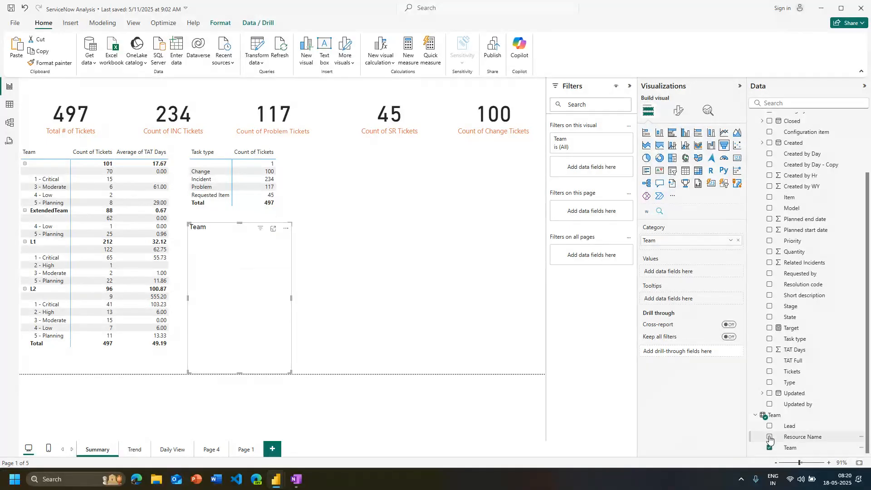
click(770, 437)
drag(676, 252, 672, 283)
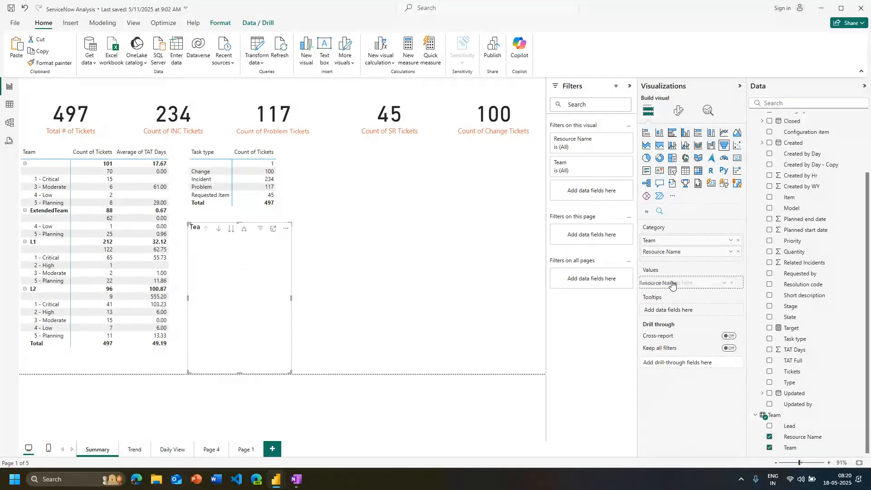
Aggregate the funnel chart's Resource Name values as Count (Distinct), and make the chart wider and slightly shorter
click(732, 272)
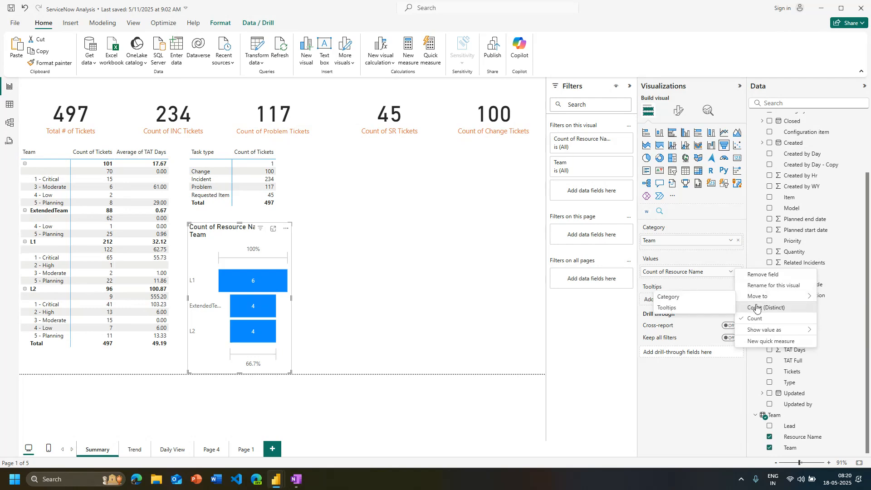
click(767, 307)
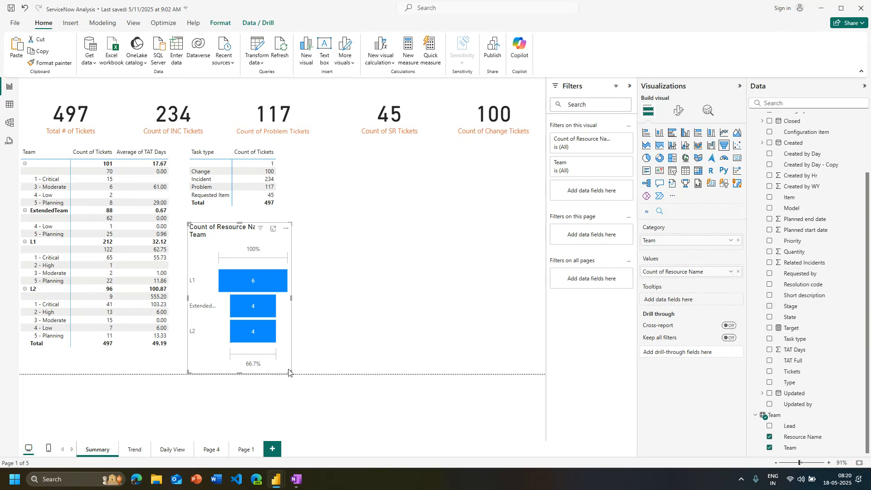
drag(289, 373, 330, 354)
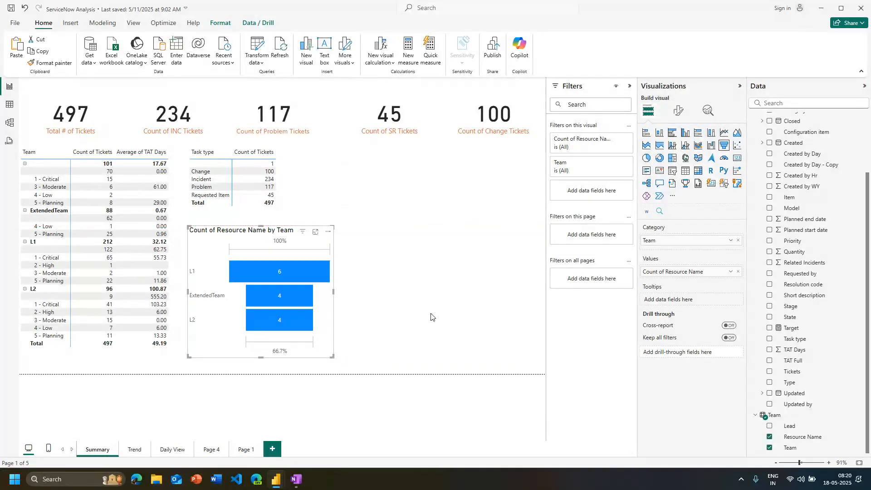
click(457, 313)
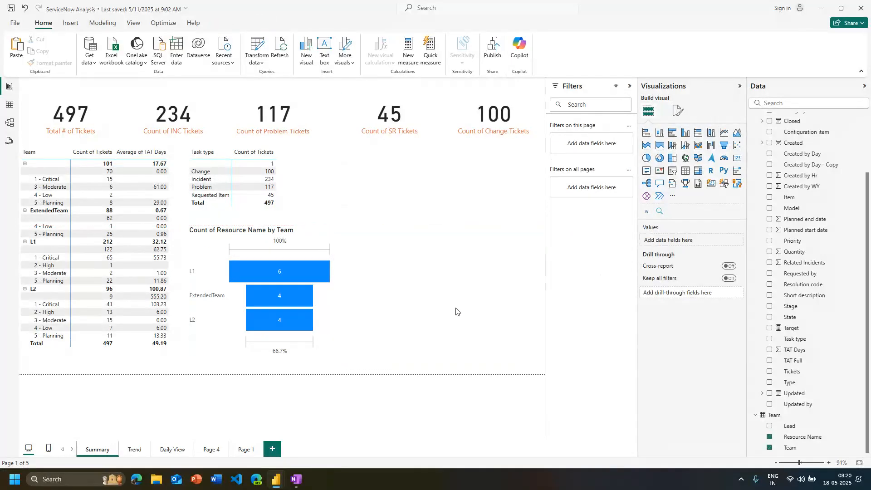
Try a waterfall chart in the Summary page's empty area and delete it
click(711, 147)
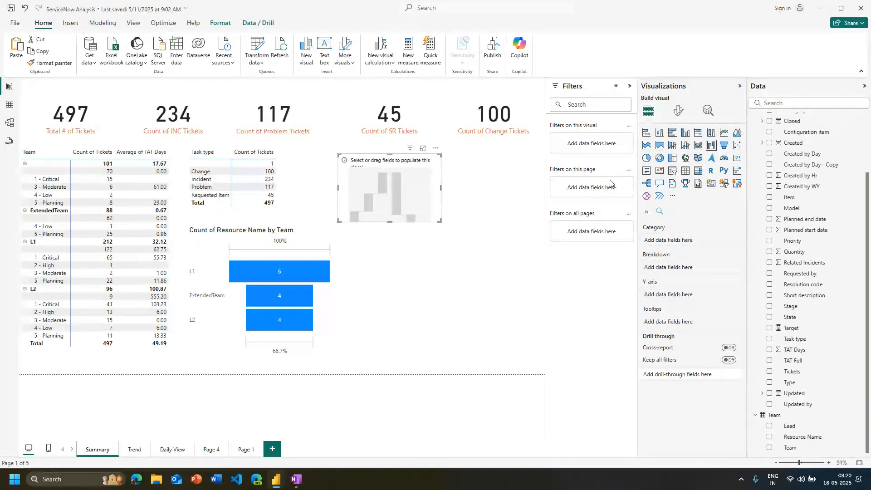
key(Delete)
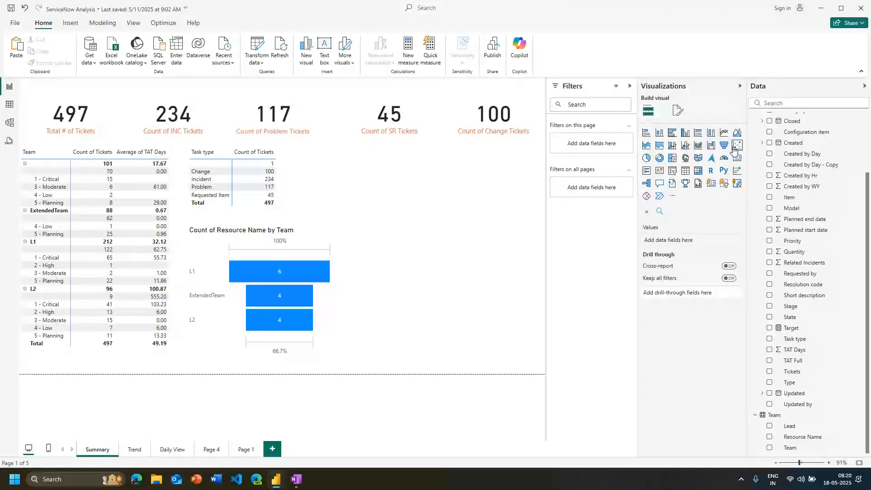
Add a pie chart of Count of Tickets by Category to the Summary page and enlarge it to fill the space beside the funnel chart
click(647, 159)
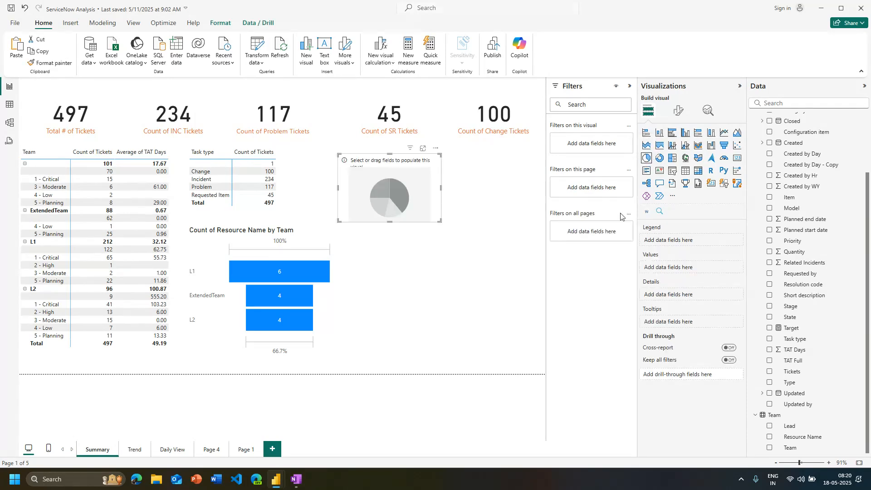
click(661, 159)
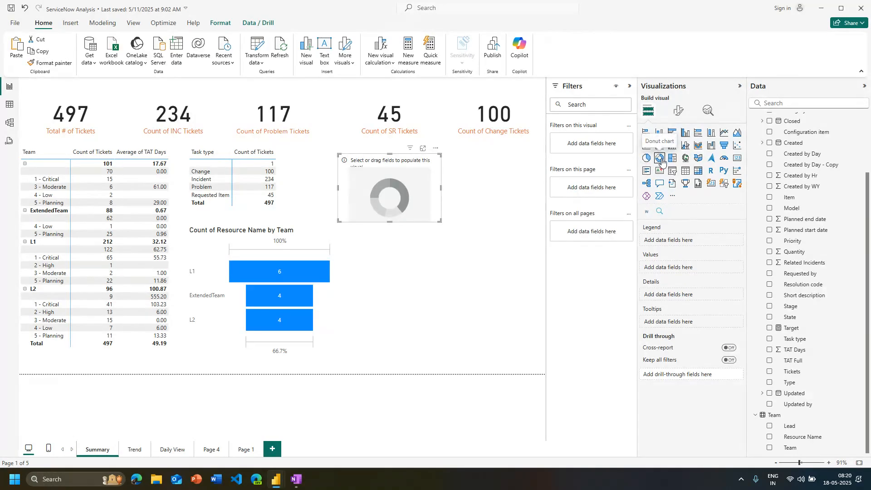
click(647, 158)
scroll(771, 195, up, 4)
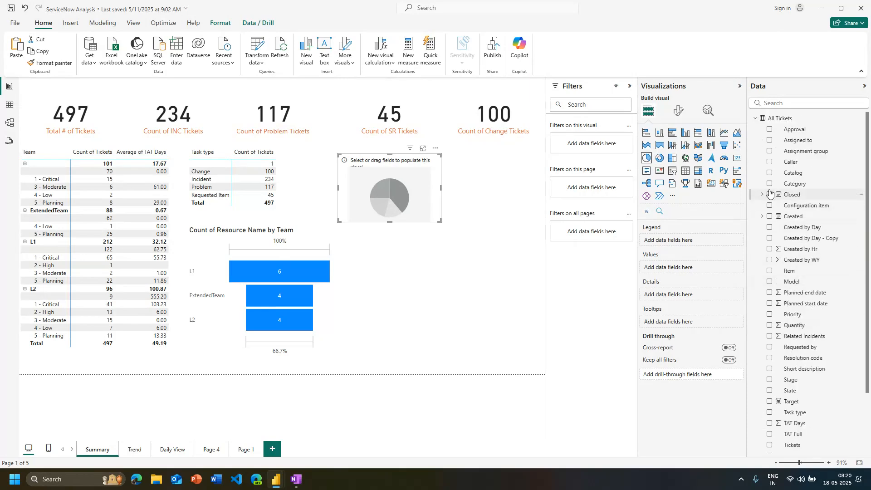
click(770, 185)
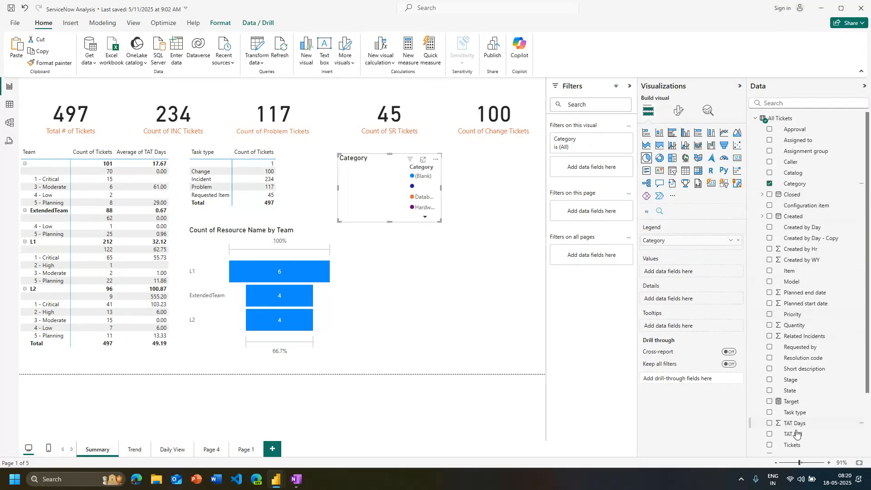
scroll(798, 434, down, 2)
drag(797, 404, 667, 272)
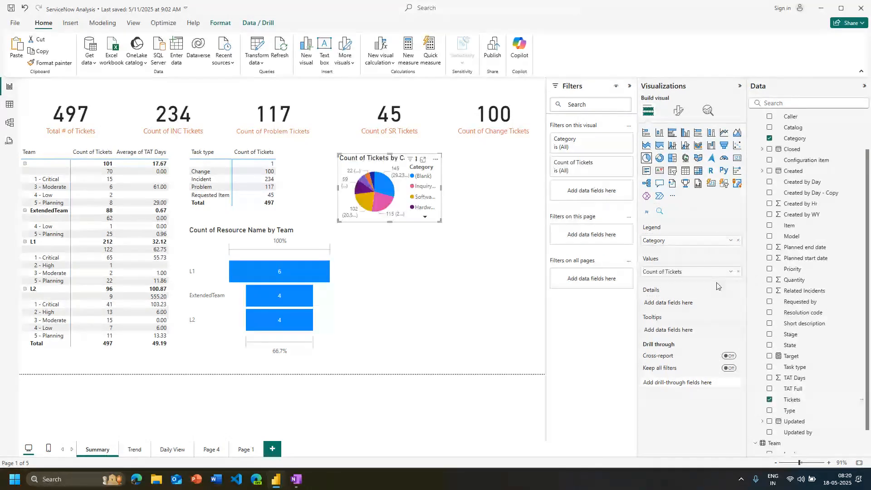
click(730, 271)
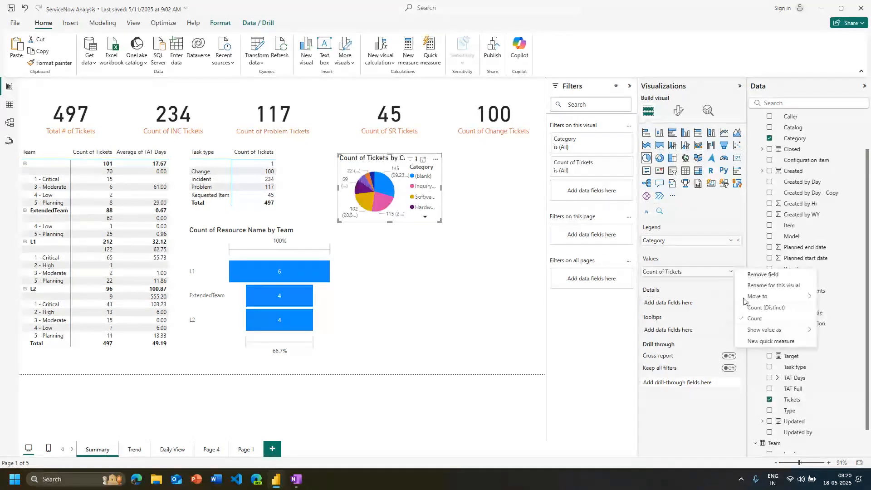
drag(441, 222, 531, 339)
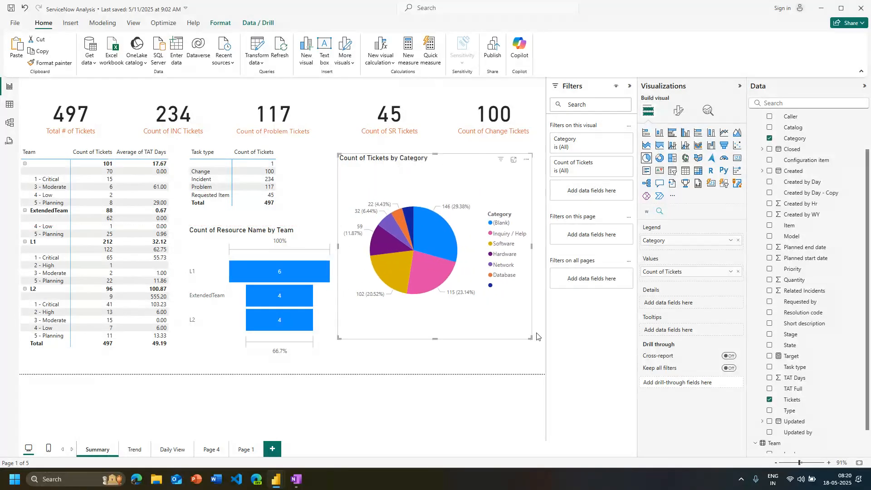
Compare the tickets-by-Category chart as a donut and as a pie, including the formatting options of each
click(660, 158)
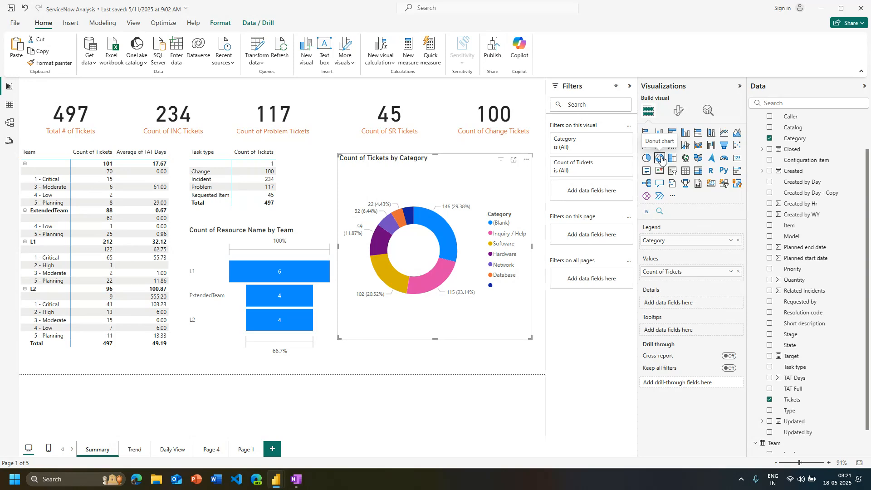
click(648, 160)
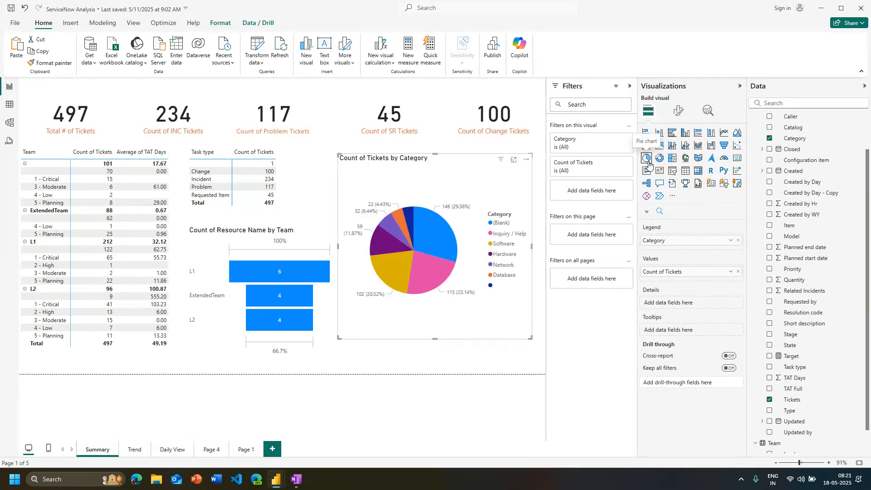
click(660, 158)
click(680, 112)
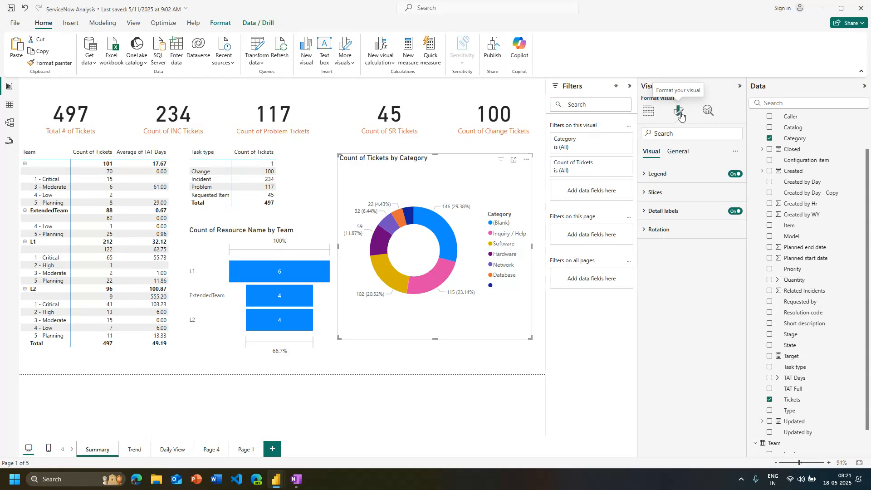
click(648, 112)
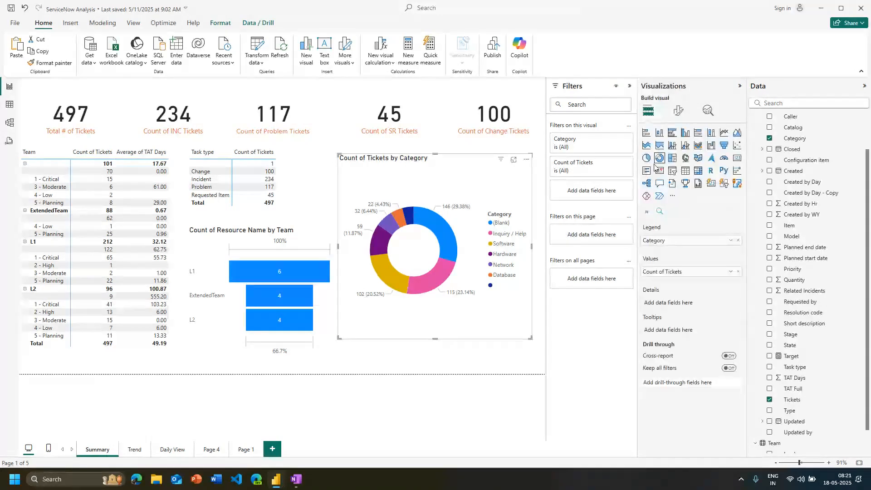
click(647, 158)
click(679, 112)
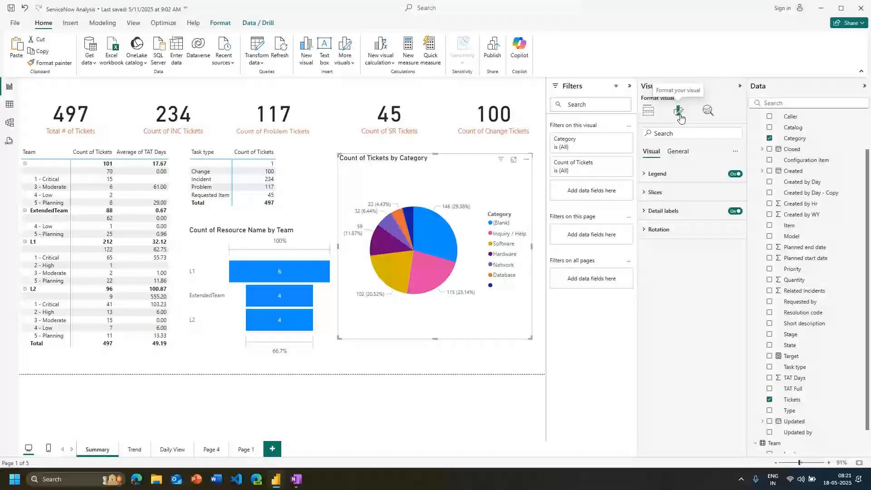
click(648, 113)
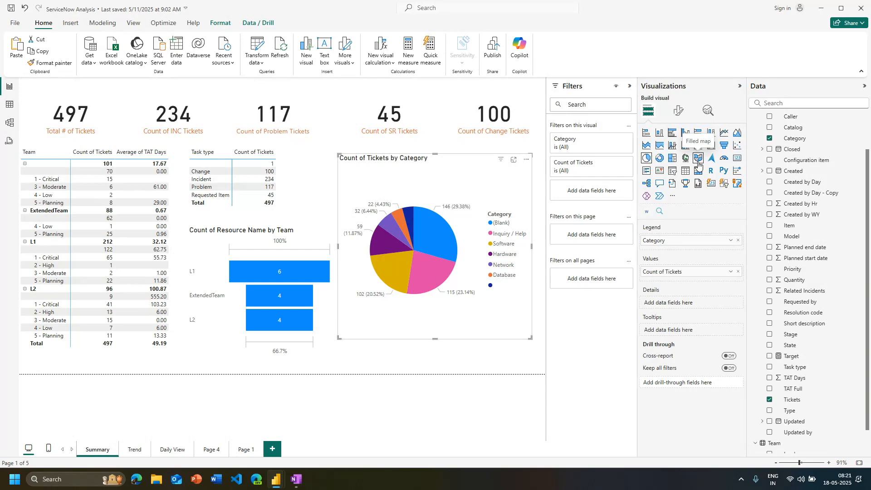
Convert the tickets-by-Category pie chart to a treemap and turn on its data labels
click(672, 160)
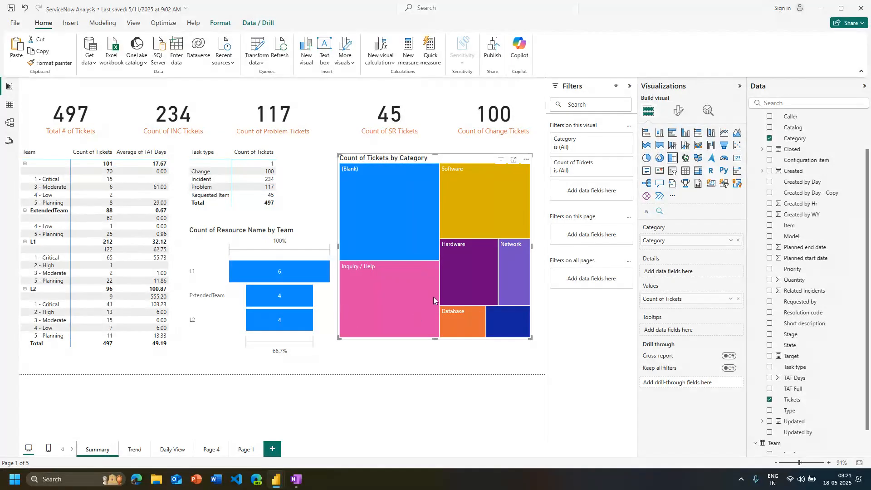
mouse_move(435, 295)
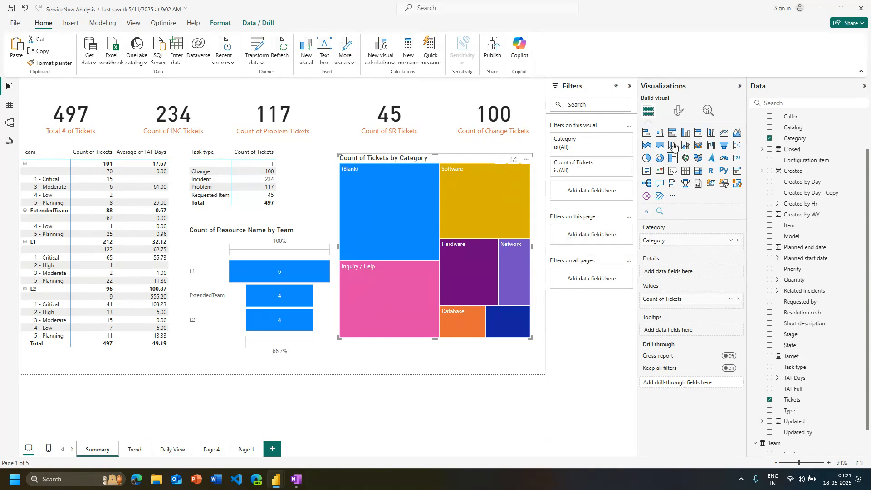
click(681, 109)
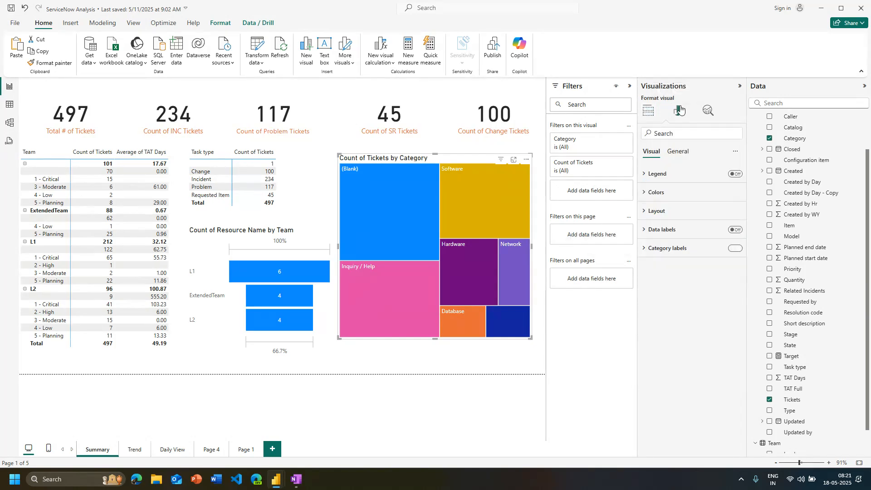
click(737, 231)
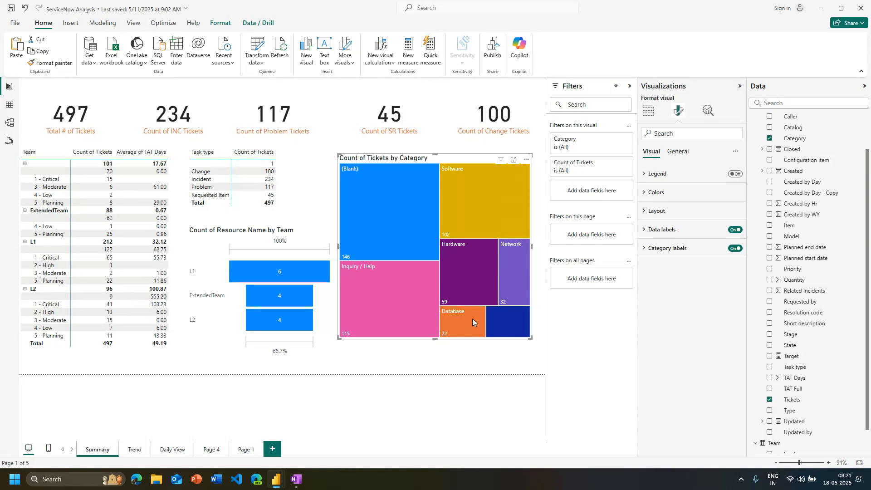
Toggle the treemap's legend on and back off, and open its category colour settings
click(736, 174)
click(737, 174)
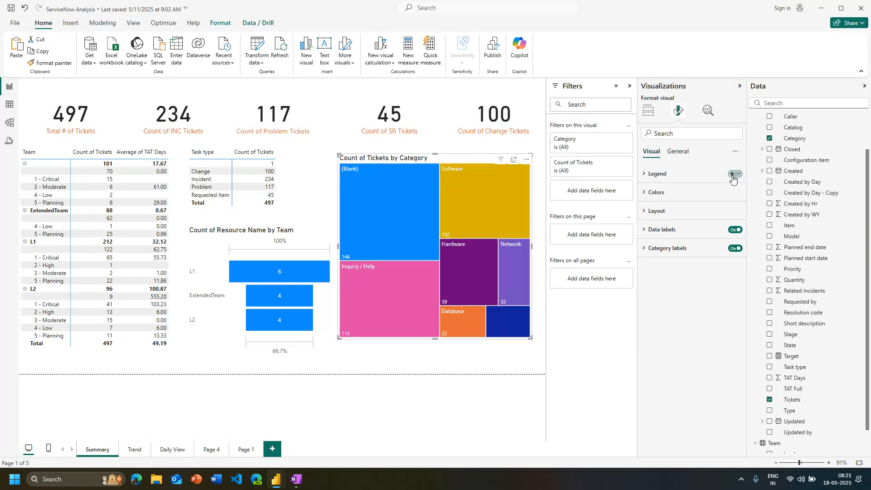
click(675, 199)
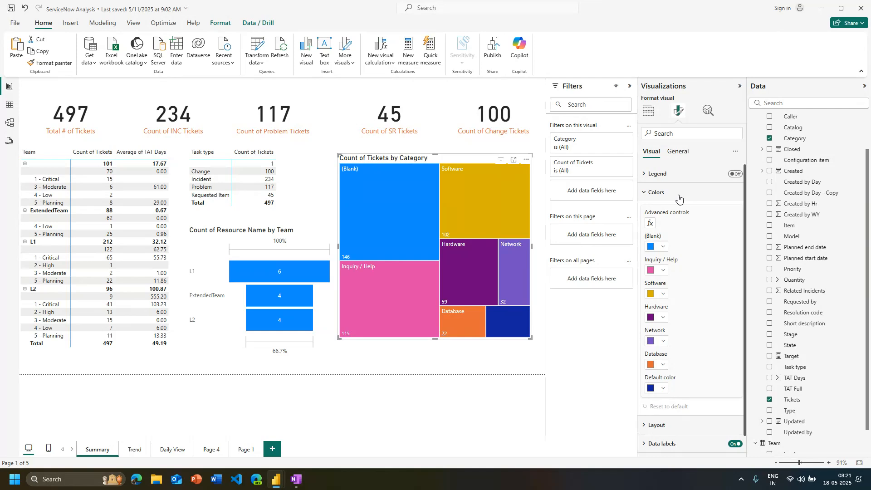
Try the Binary and Alternating (Columns, Rows) tiling methods on the treemap, and set the tiling back to Squarified
right_click(679, 197)
click(661, 193)
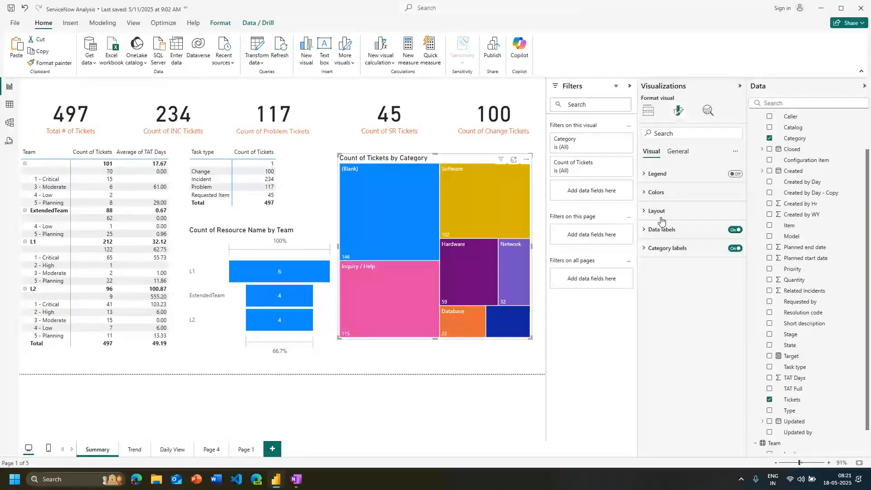
click(683, 212)
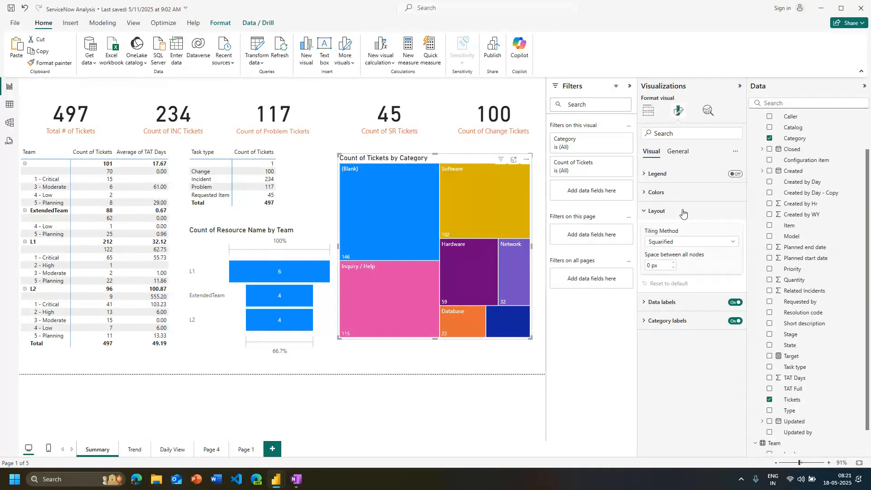
click(708, 242)
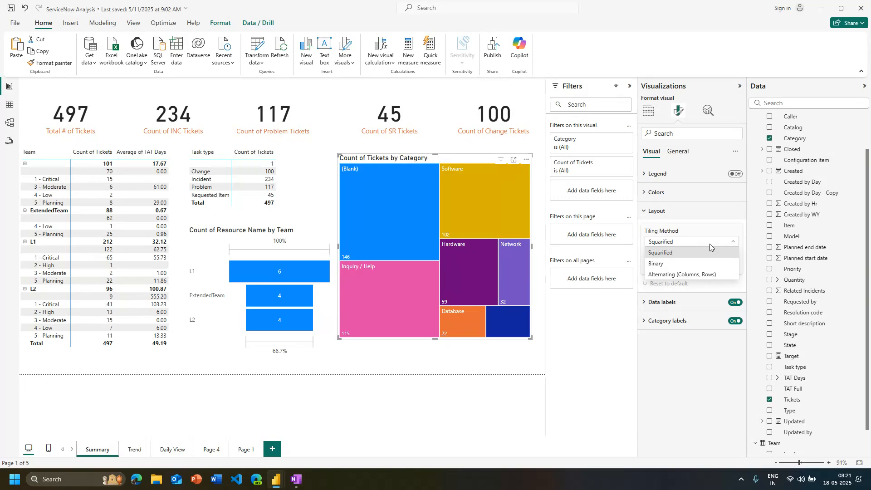
click(689, 264)
click(688, 242)
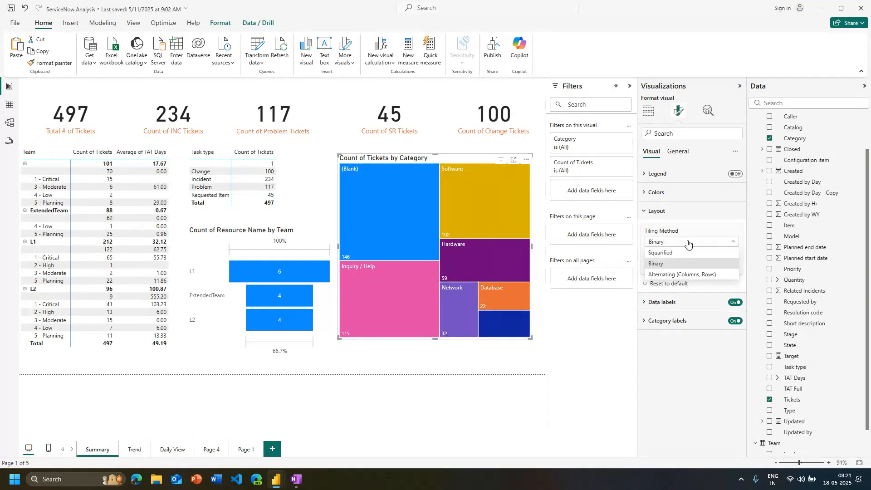
click(691, 274)
click(693, 244)
click(681, 253)
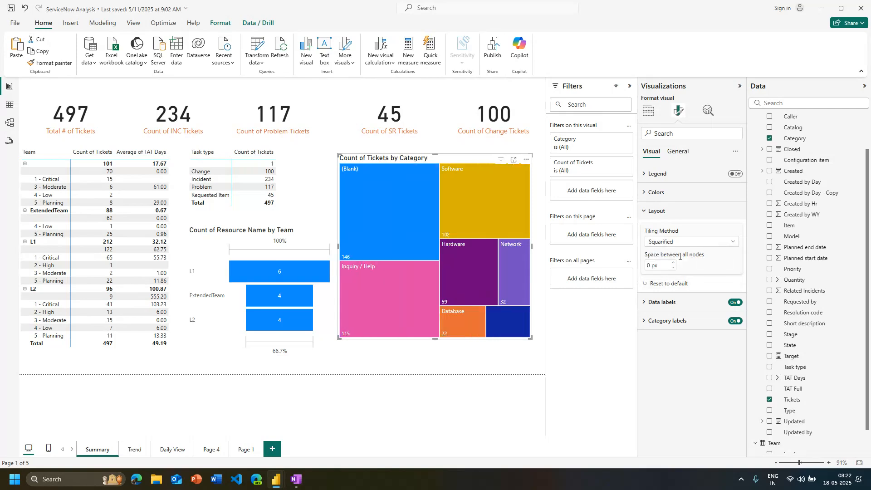
Review the treemap's category label formatting options, and collapse the category label and layout settings
click(680, 323)
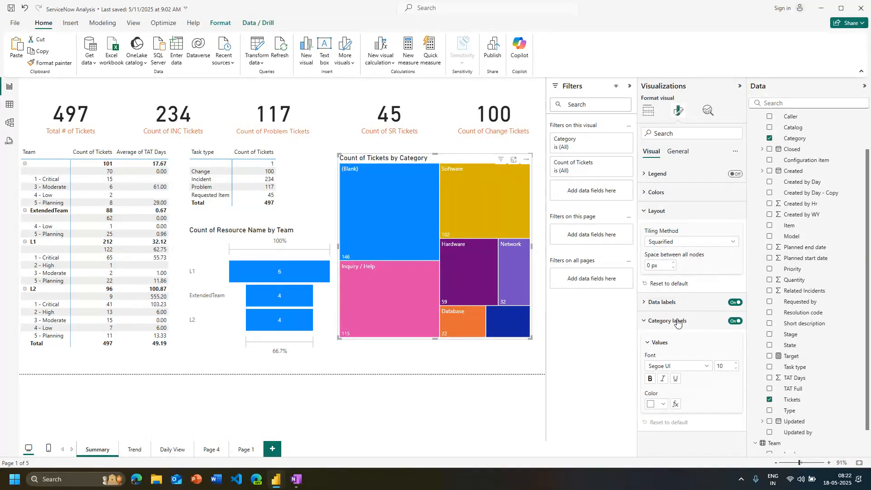
click(678, 323)
click(658, 210)
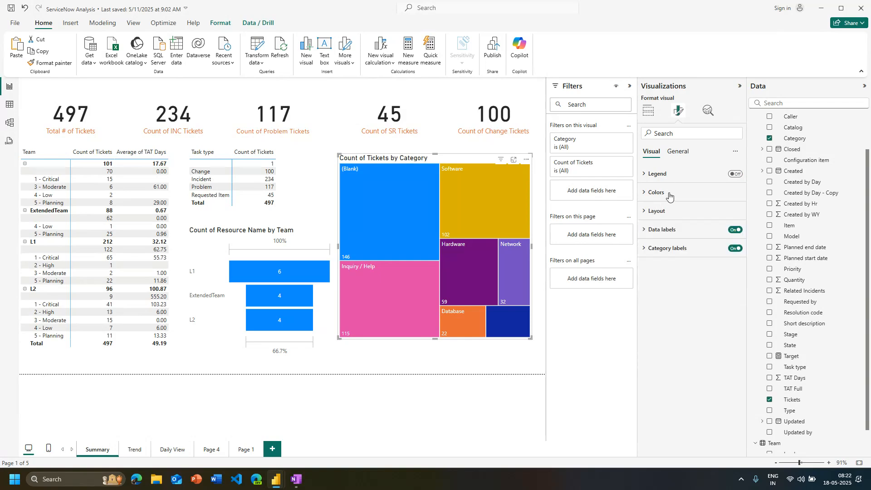
Turn off the treemap's header icons, tooltips and title
click(678, 151)
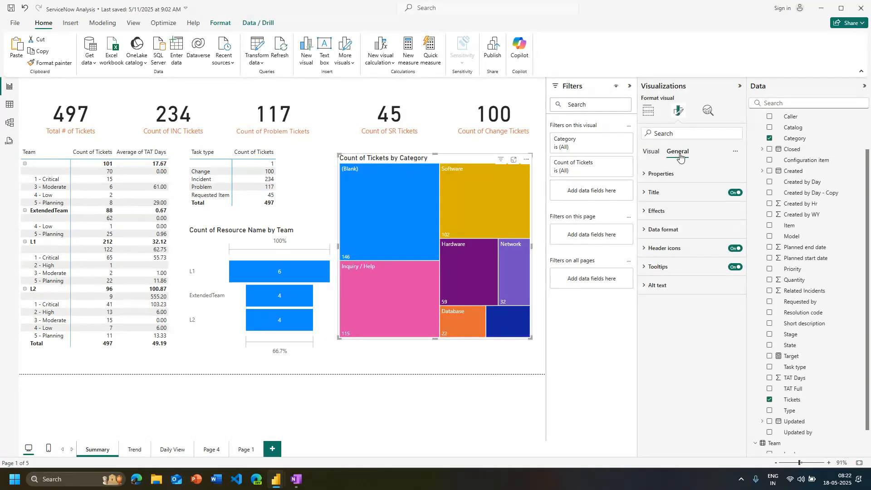
click(736, 249)
click(736, 267)
click(736, 193)
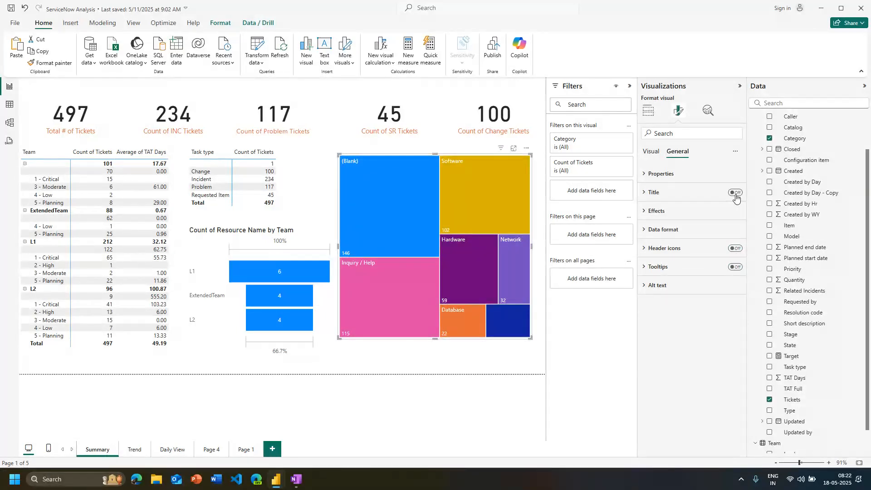
click(395, 407)
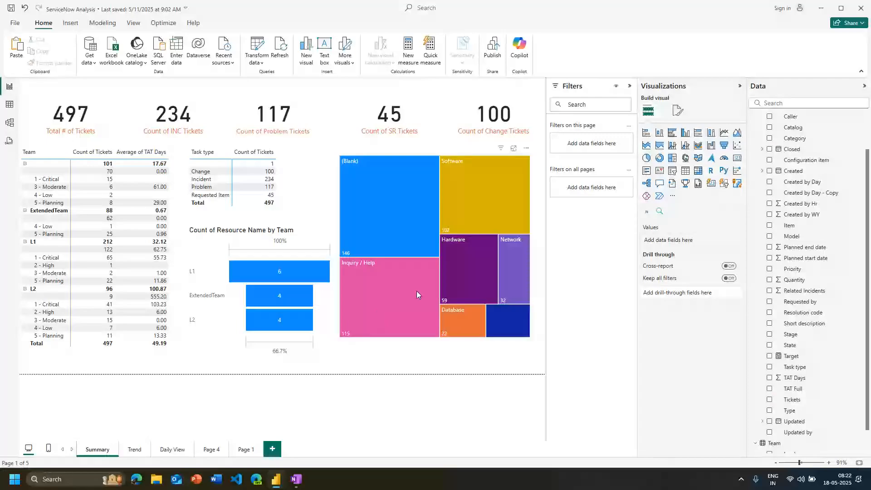
Cross-filter the Summary page by the treemap's Hardware category, and clear the selection again
click(462, 292)
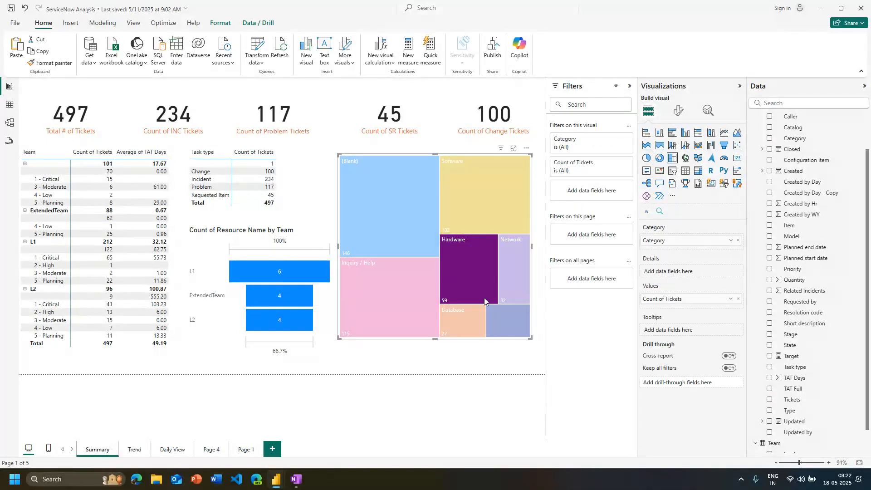
click(497, 275)
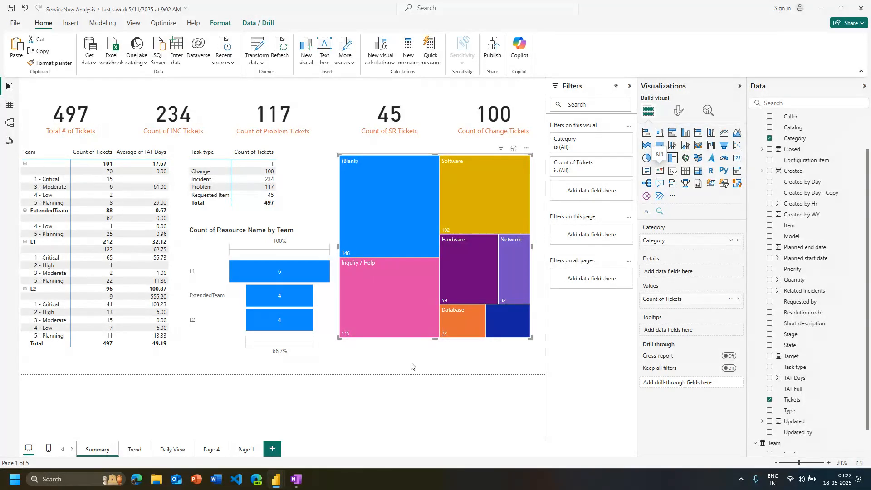
click(226, 398)
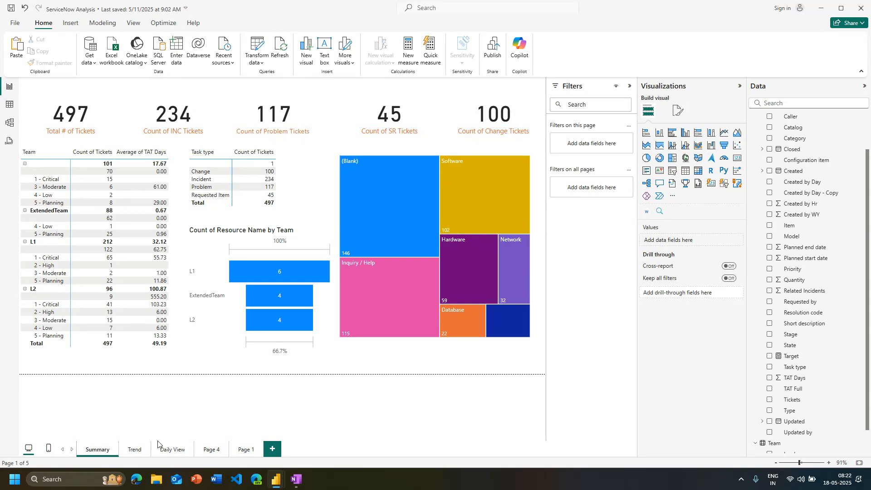
Delete the category treemap and add a gauge with Tickets as its value, aggregated as Count (Distinct)
click(385, 280)
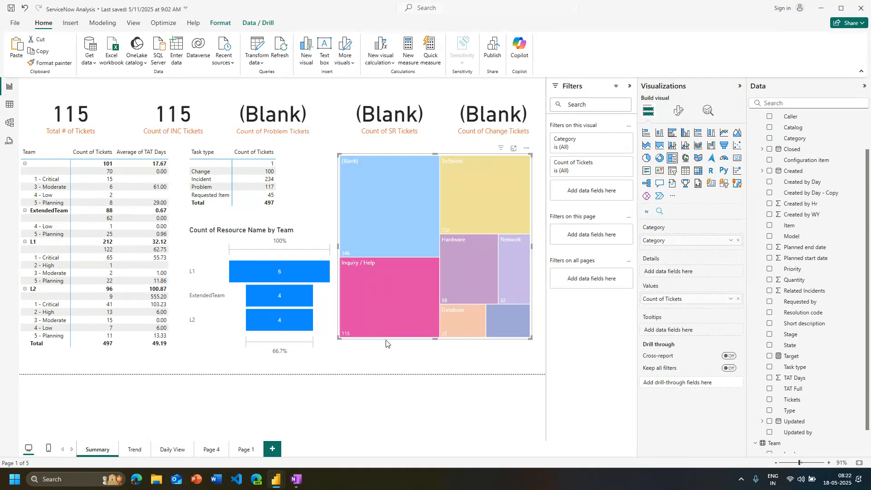
key(Delete)
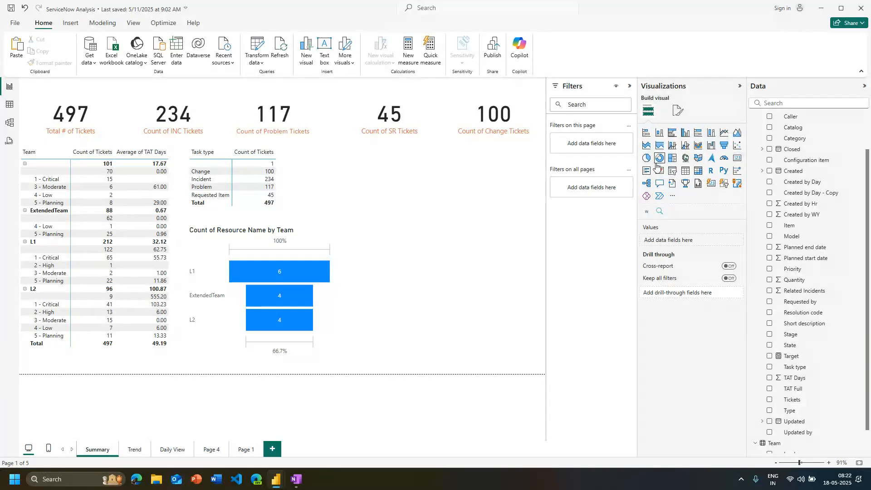
click(723, 160)
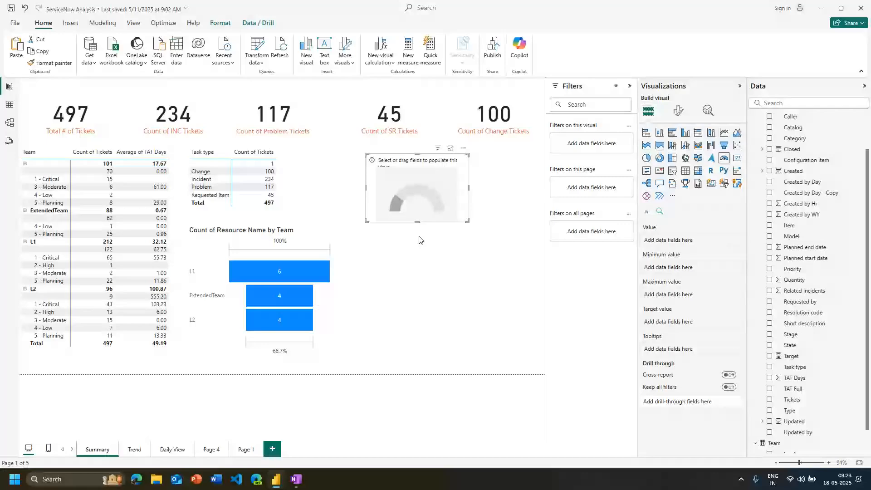
scroll(800, 345, down, 2)
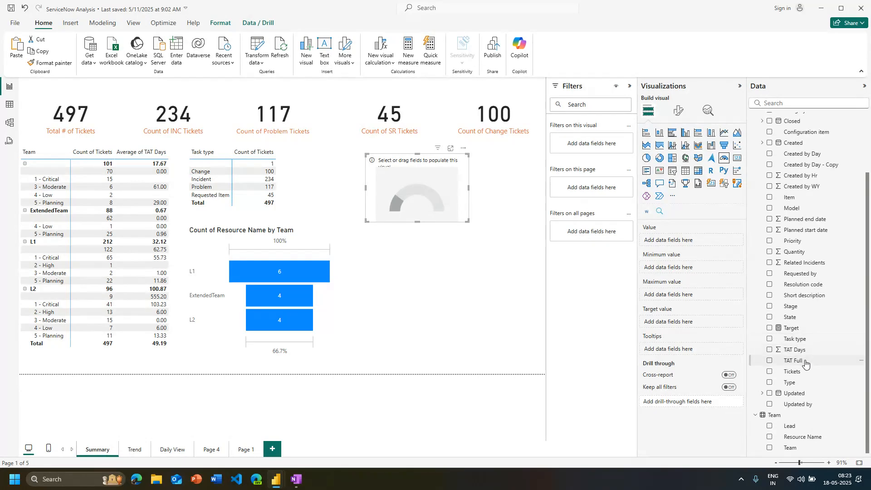
drag(792, 372, 678, 239)
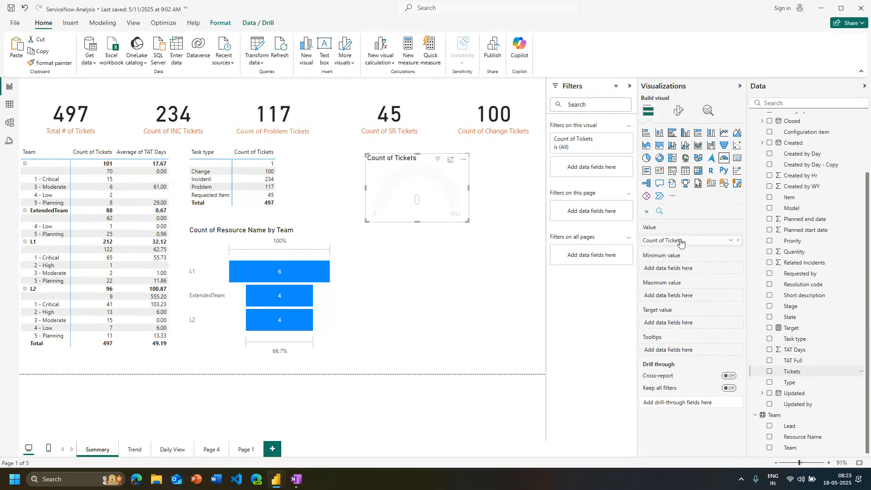
click(732, 242)
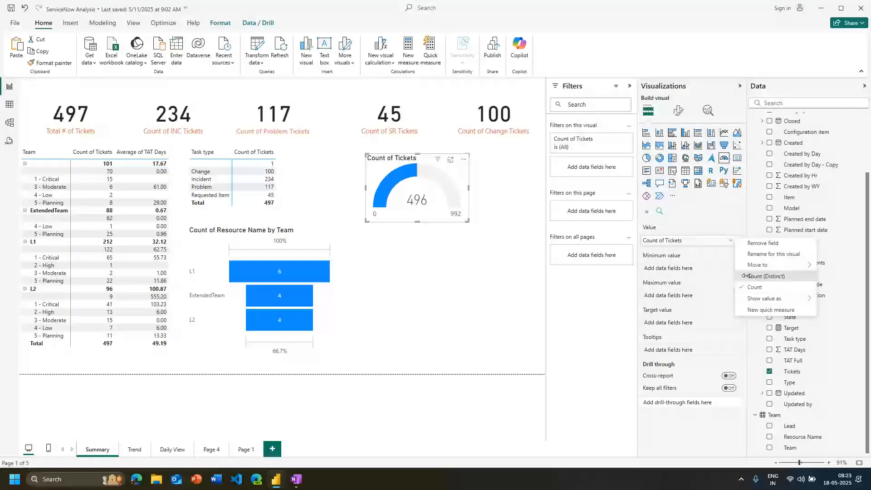
click(746, 276)
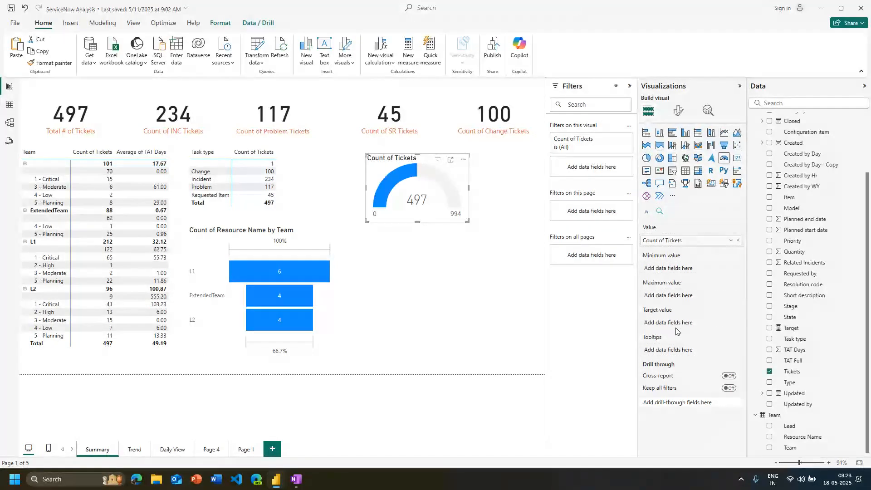
Create a measure in the All Tickets table named MinThre with the value 100
scroll(757, 120, up, 3)
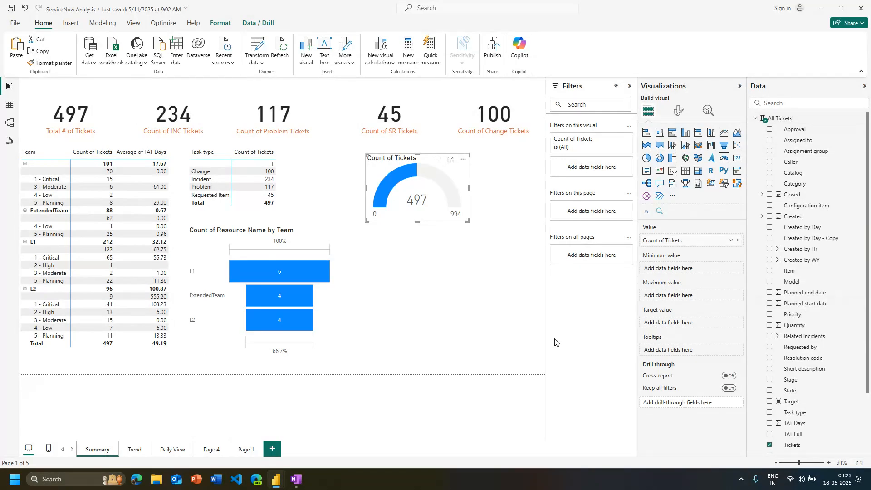
click(414, 62)
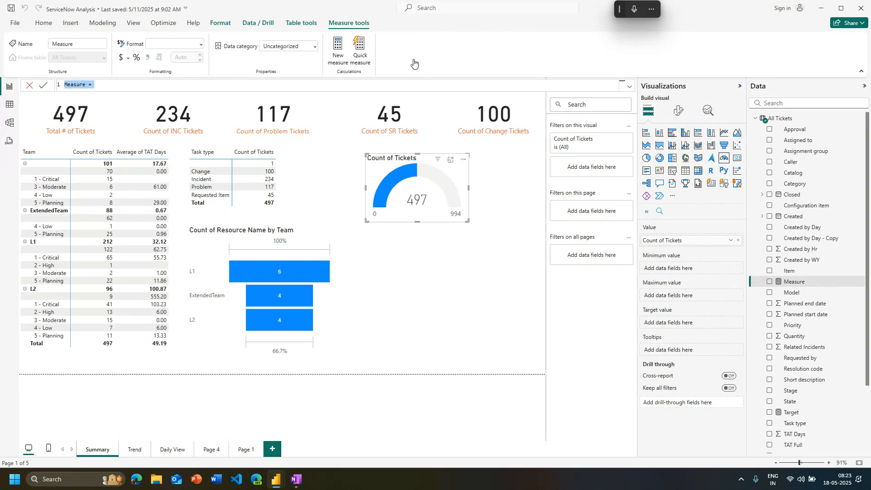
double_click(75, 85)
text(Mi)
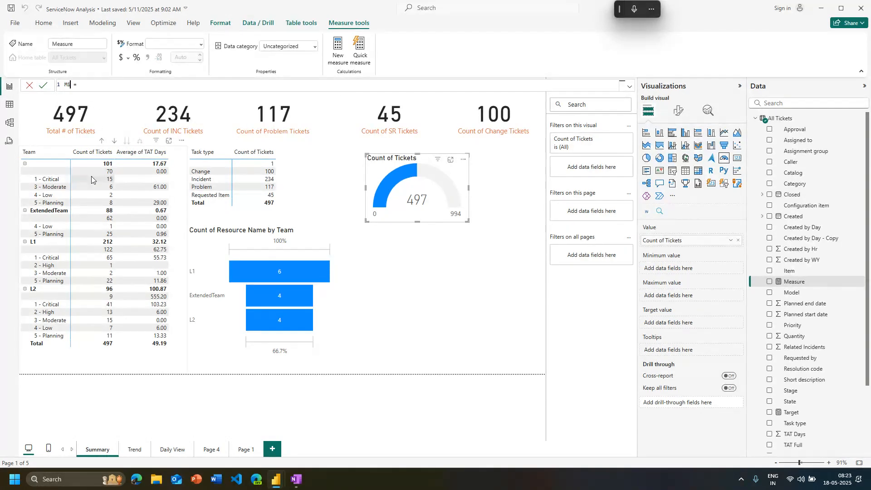
text(nThre = )
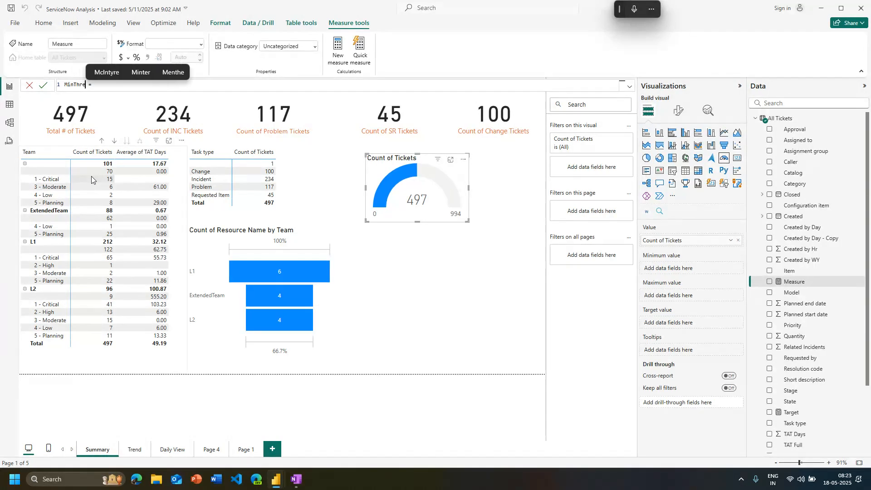
text(100)
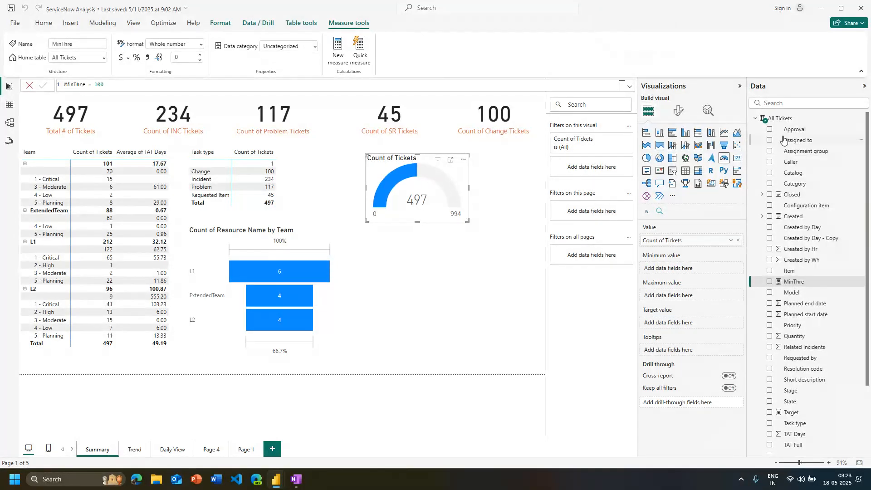
Create a measure in the All Tickets table named MaxThe with the value 600
click(338, 50)
key(super+h)
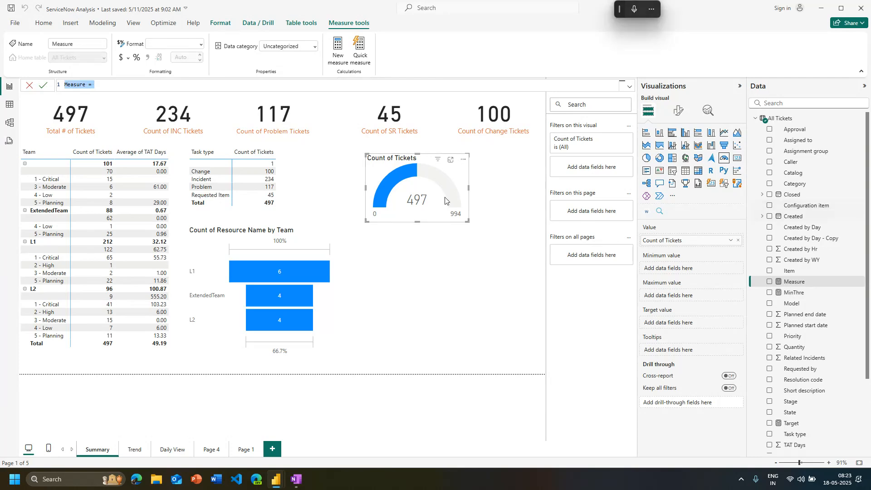
double_click(74, 85)
text(MaxTh)
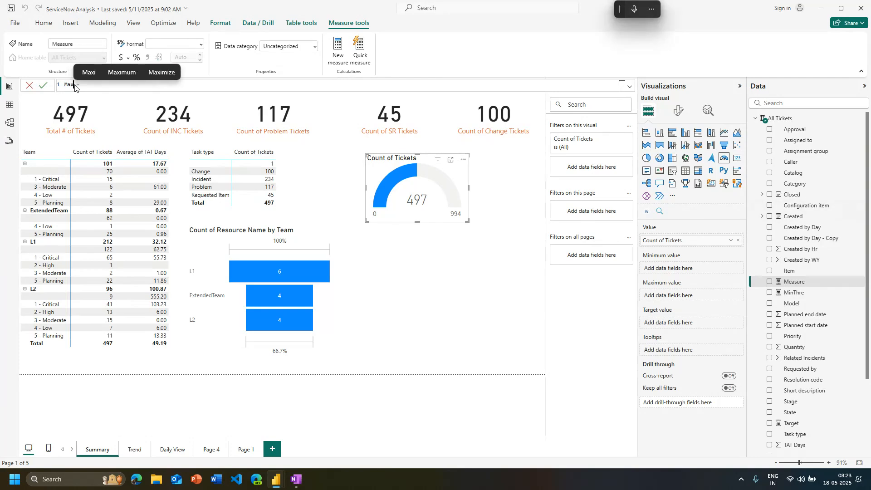
text(e)
key(End)
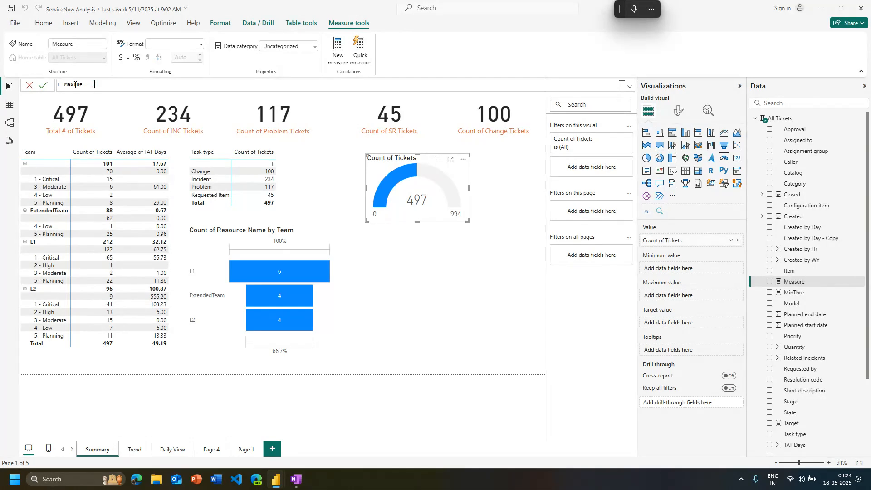
key(BackSpace)
text(600)
key(Return)
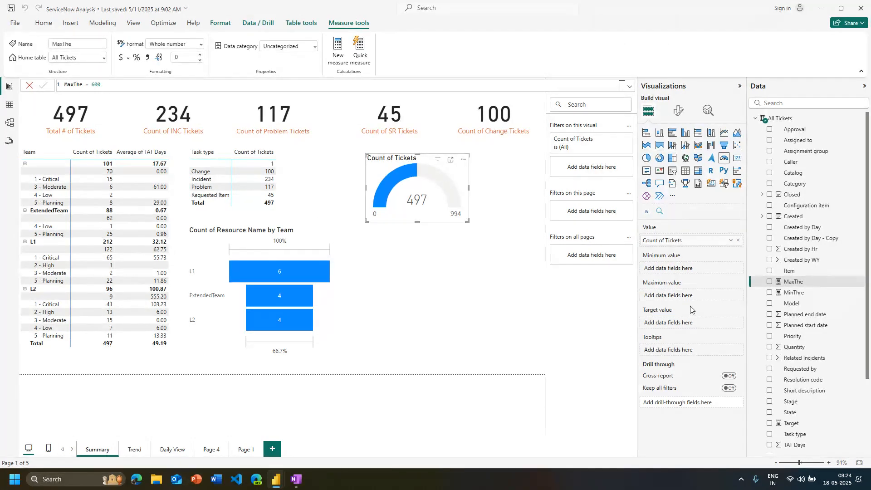
Create a measure in the All Tickets table named Threshold with the value 400, and reselect the ticket gauge
click(493, 313)
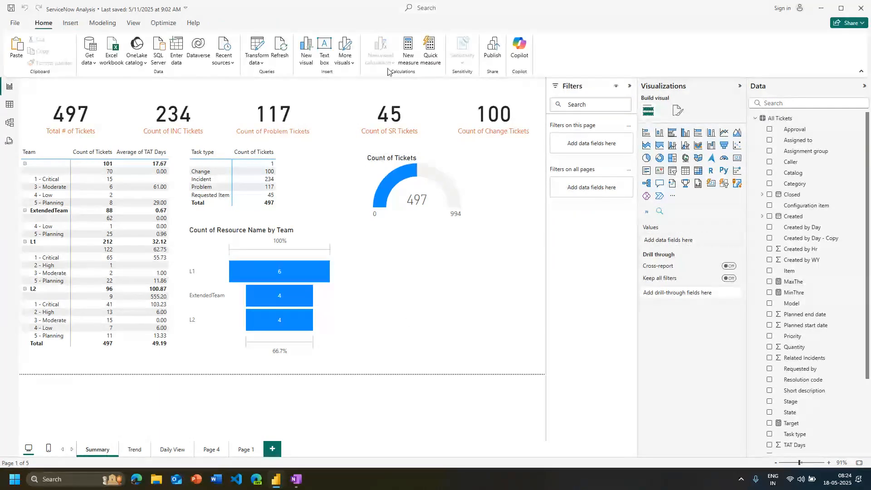
click(408, 50)
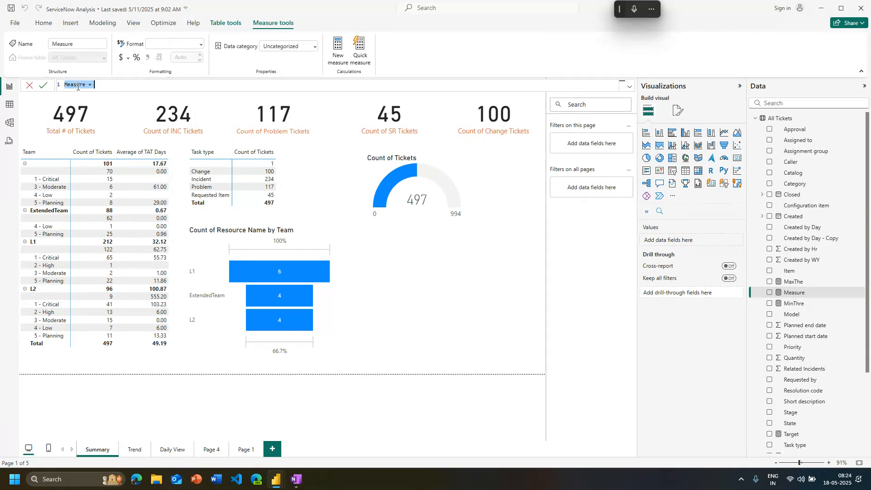
text(Thres)
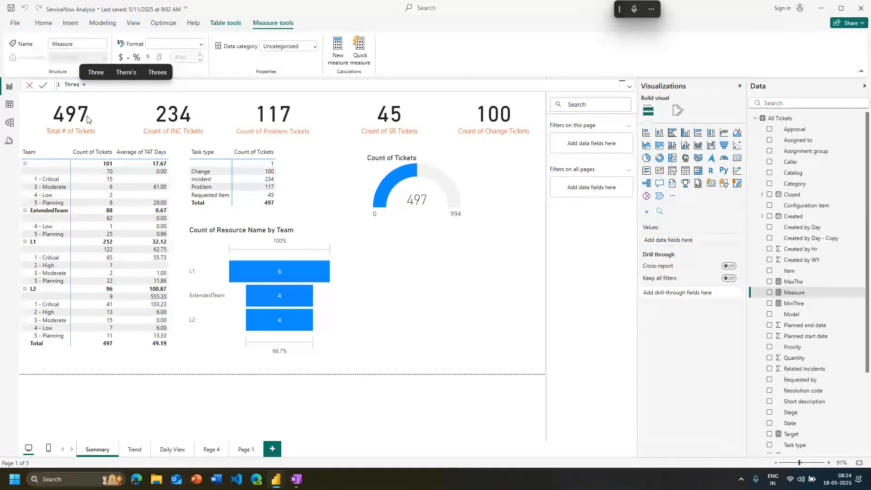
text(h)
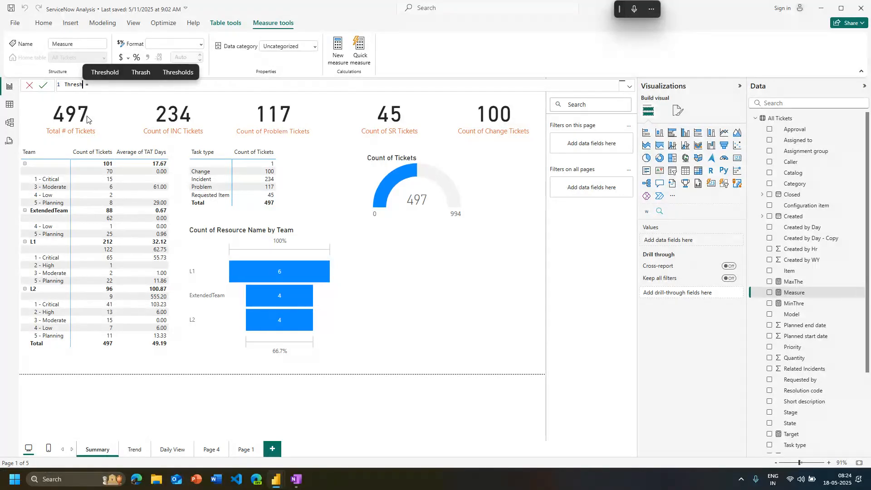
text(old)
key(End)
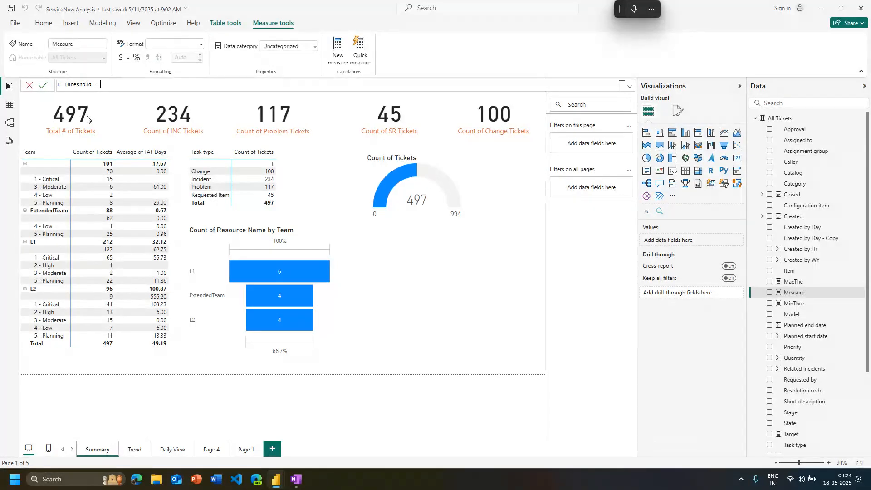
text(400)
key(Return)
click(418, 219)
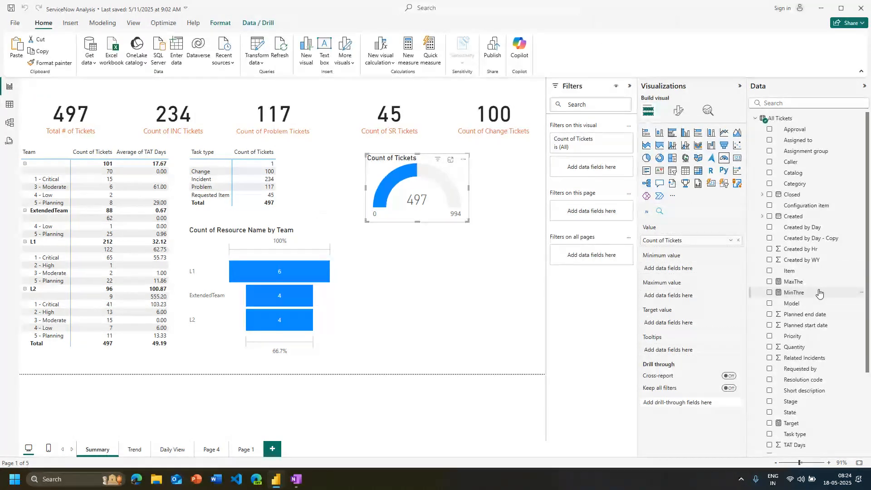
Assign MinThre, MaxThe and Threshold as the ticket gauge's minimum, maximum and target values, then enlarge the gauge and shift it beneath the last two cards
drag(808, 285, 693, 299)
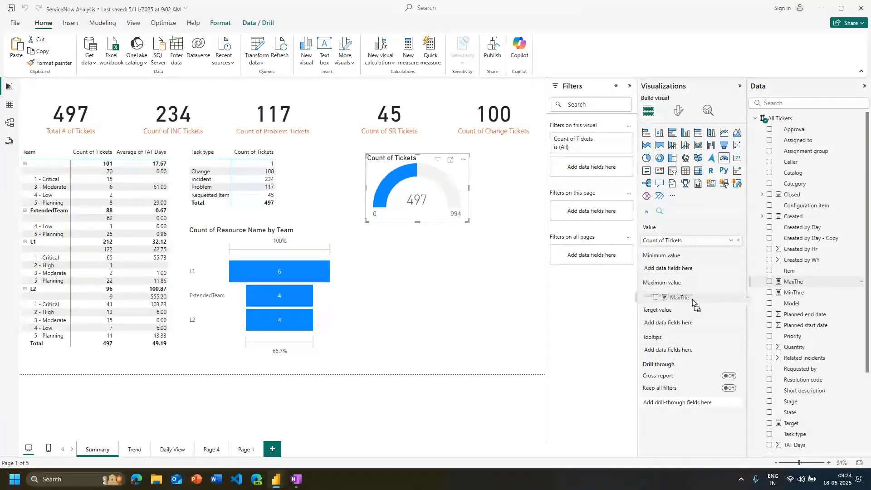
drag(794, 293, 694, 269)
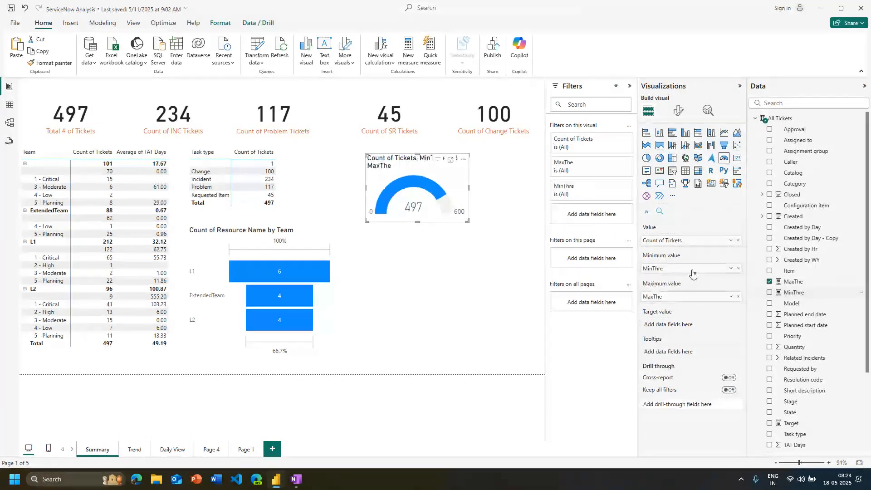
scroll(795, 269, down, 2)
scroll(796, 268, down, 2)
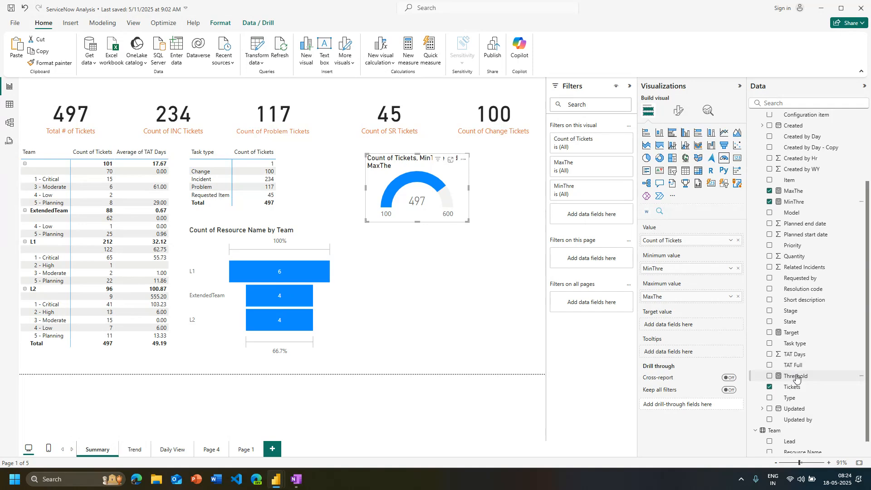
drag(797, 378, 690, 324)
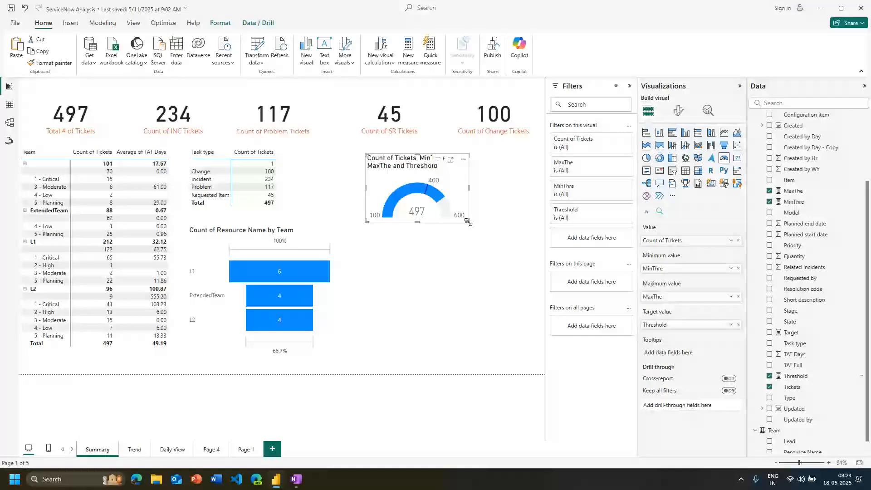
drag(468, 223, 514, 248)
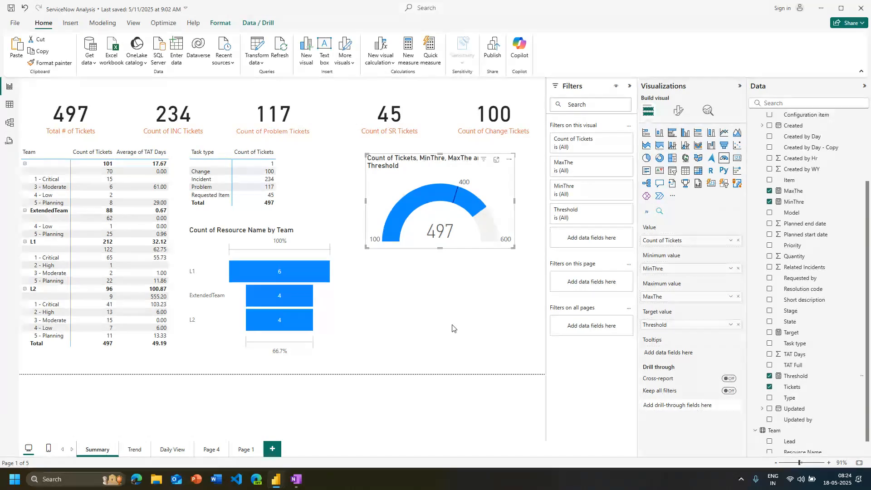
drag(459, 244, 479, 237)
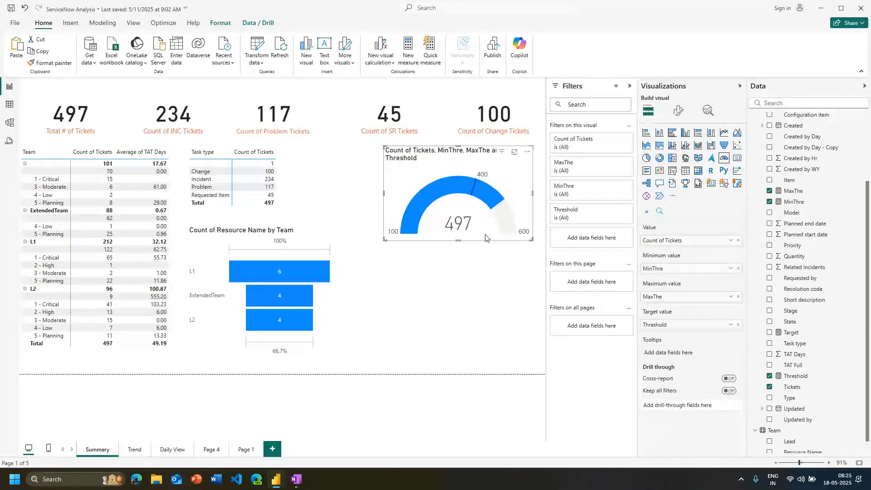
Duplicate the ticket gauge and set the copy's minimum and maximum values to TAT Days, both aggregated as Maximum
key(ctrl+c)
key(ctrl+v)
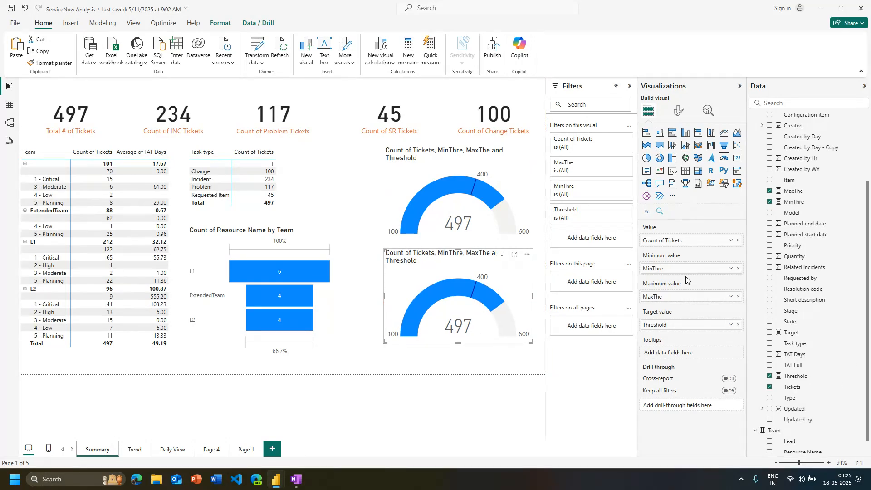
drag(794, 355, 688, 268)
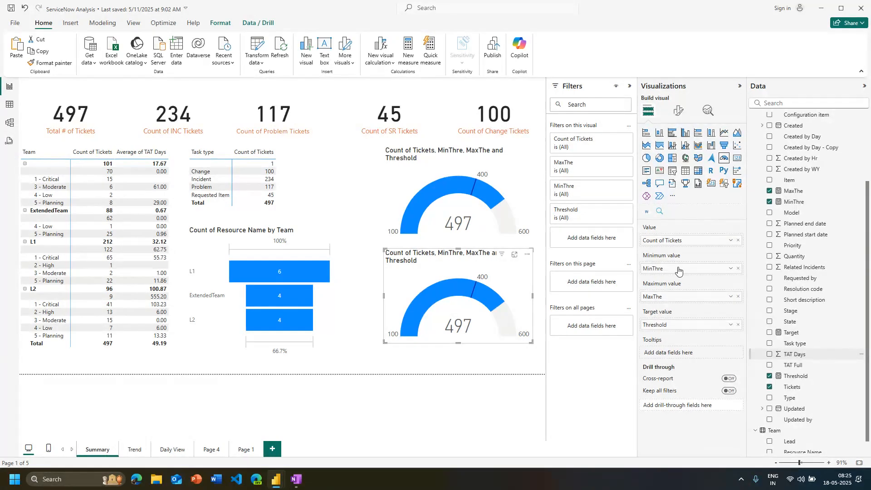
click(732, 269)
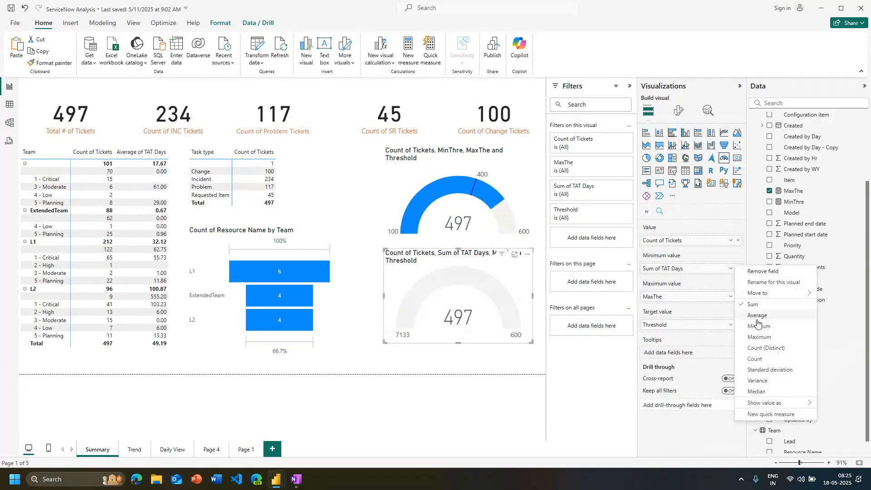
click(753, 335)
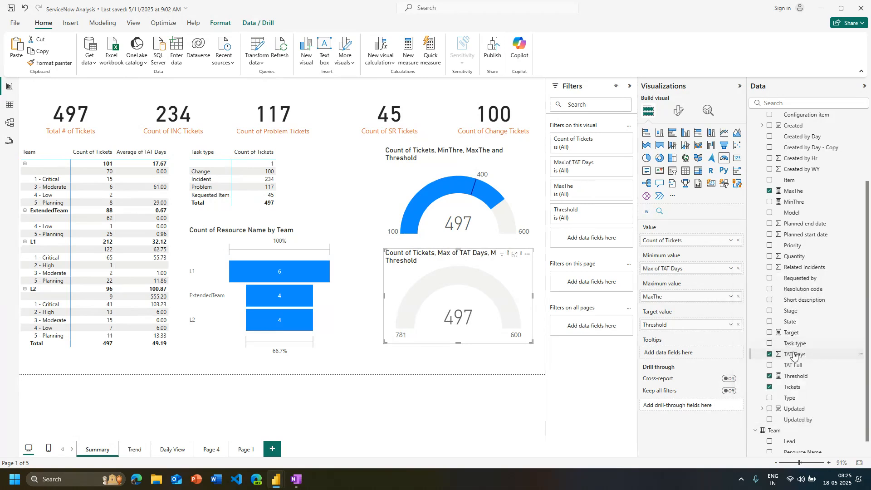
drag(794, 356, 676, 297)
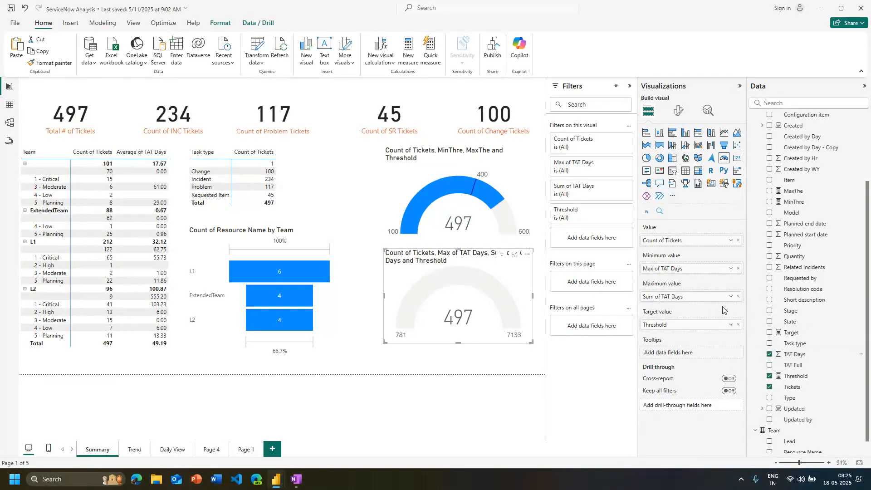
click(730, 297)
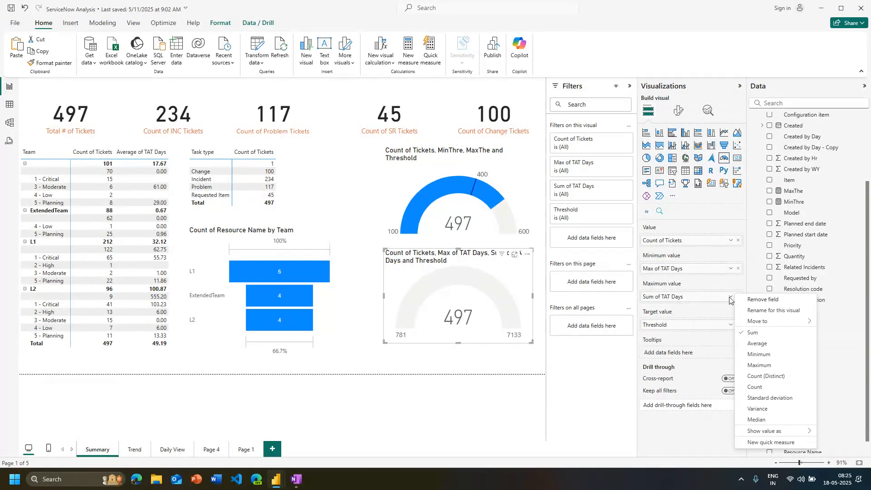
click(761, 365)
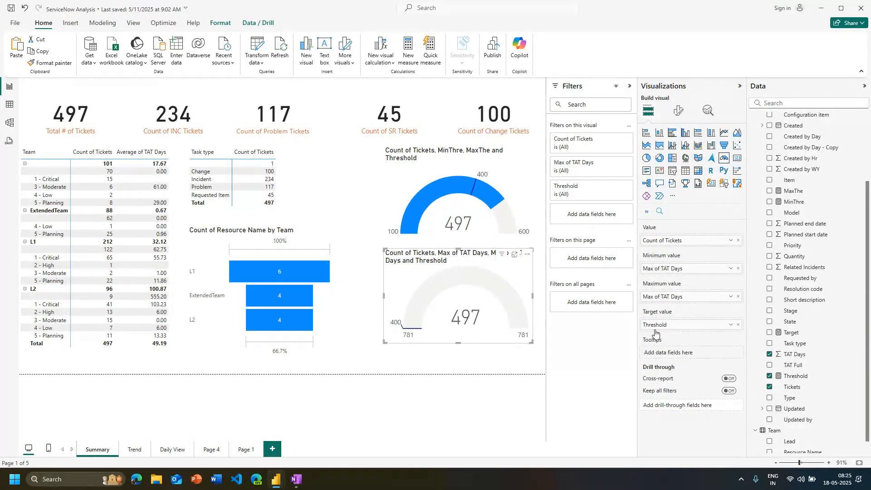
Set the Threshold measure's value to 4
click(796, 376)
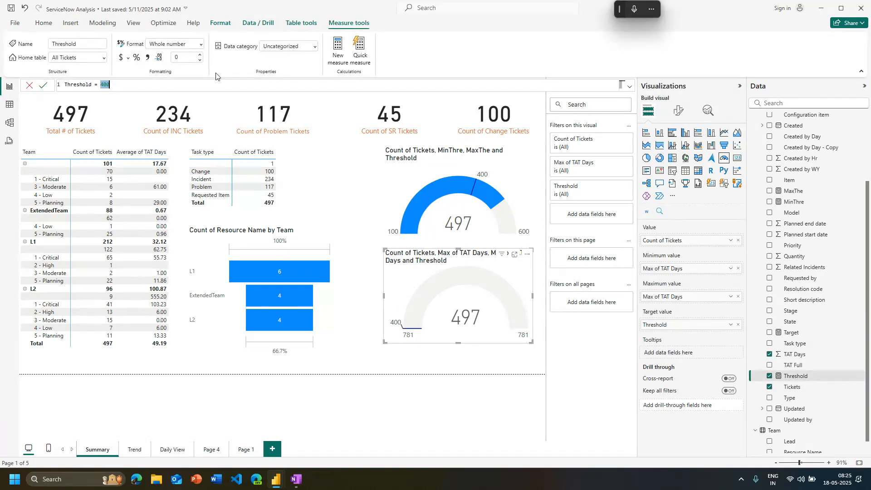
text(4)
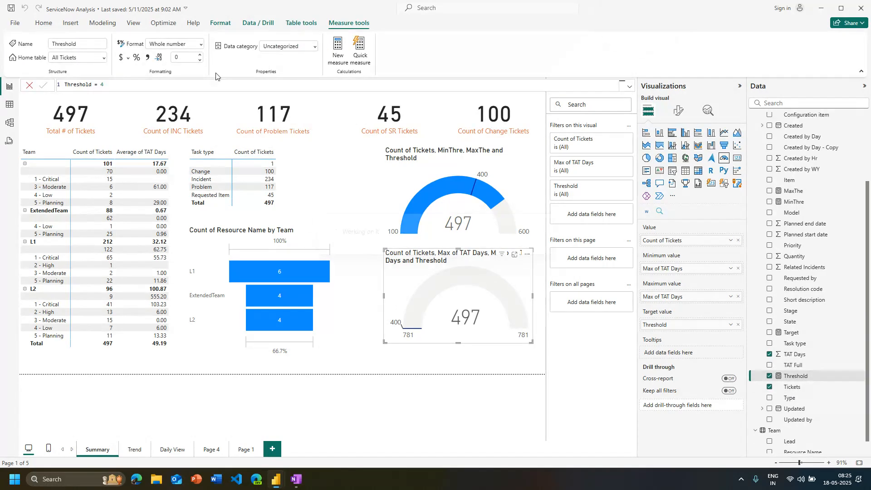
key(Return)
click(507, 357)
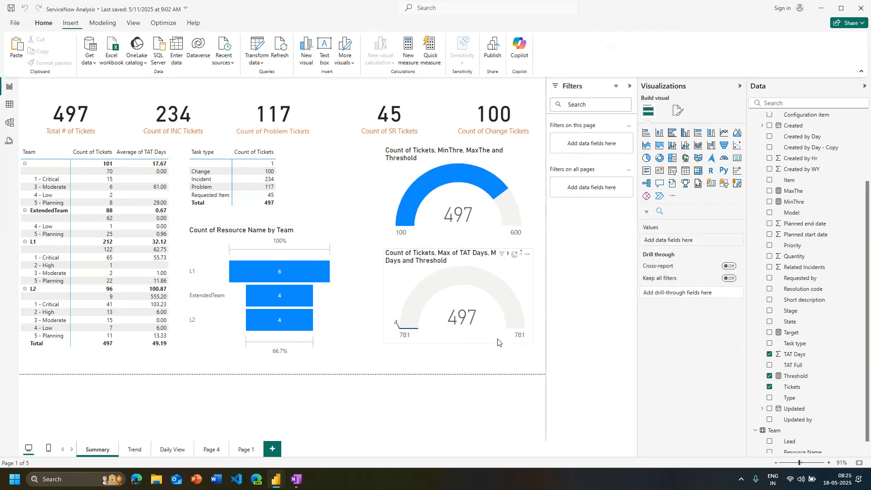
Replace the duplicated gauge's ticket count value with TAT Days, aggregated as Average
click(500, 341)
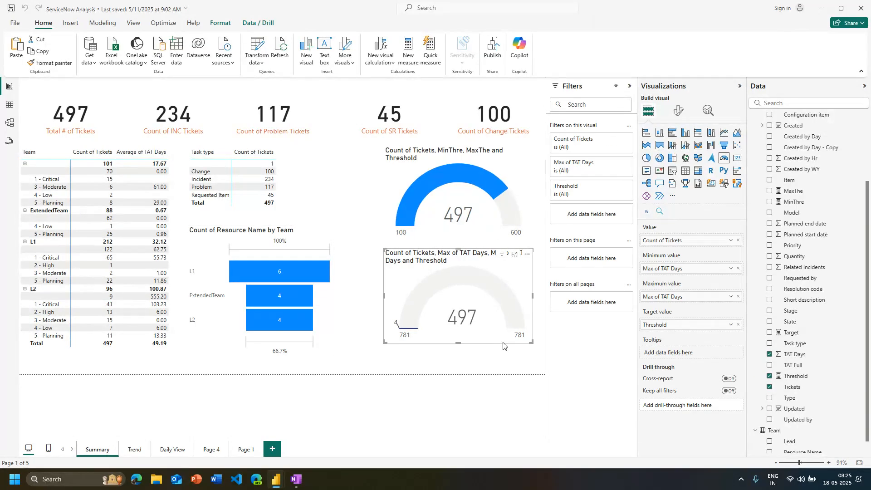
click(738, 240)
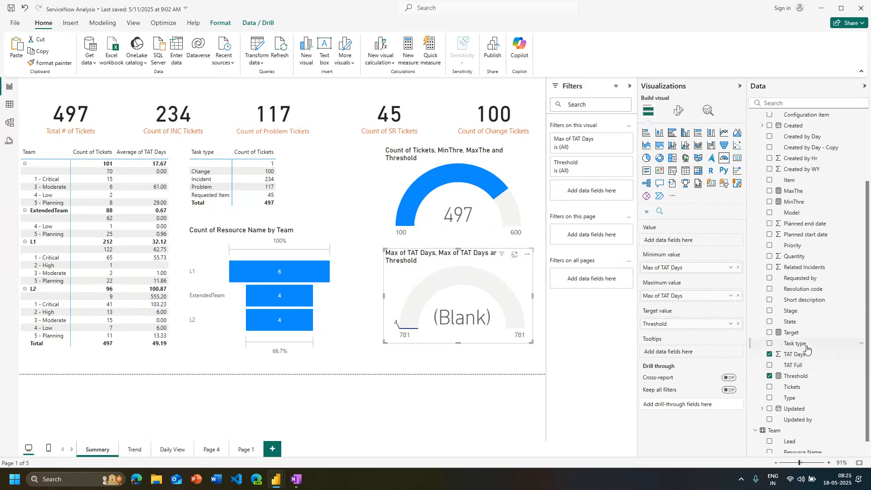
drag(797, 355, 693, 245)
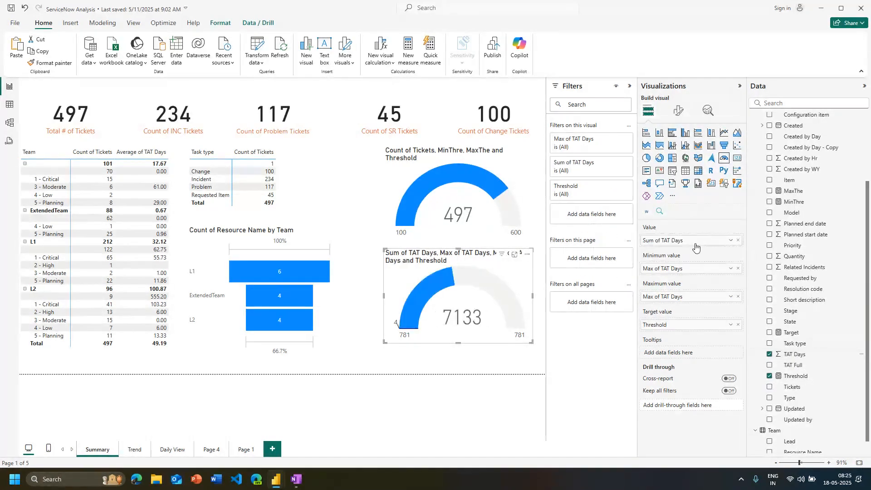
click(730, 240)
click(758, 287)
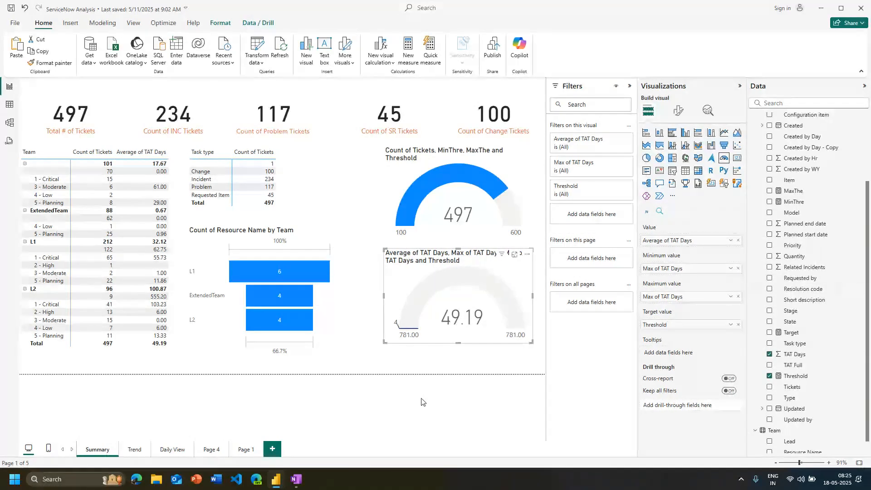
Delete the duplicated gauge and reselect the original ticket gauge
mouse_move(396, 328)
key(Delete)
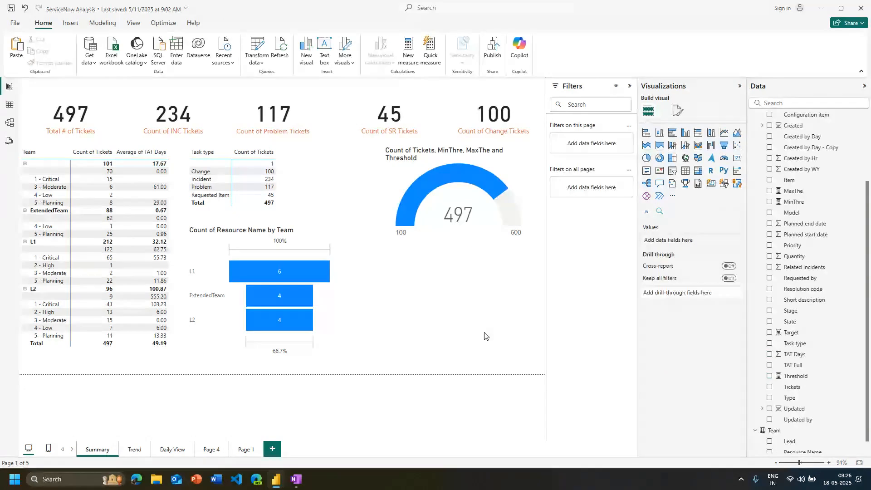
click(462, 242)
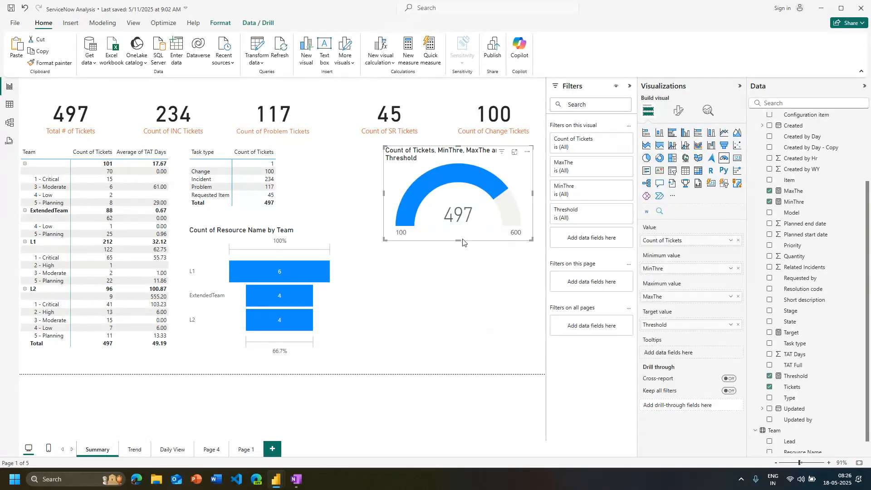
Add a KPI visual below the ticket gauge with TAT Days as its value, aggregated as Average
click(543, 251)
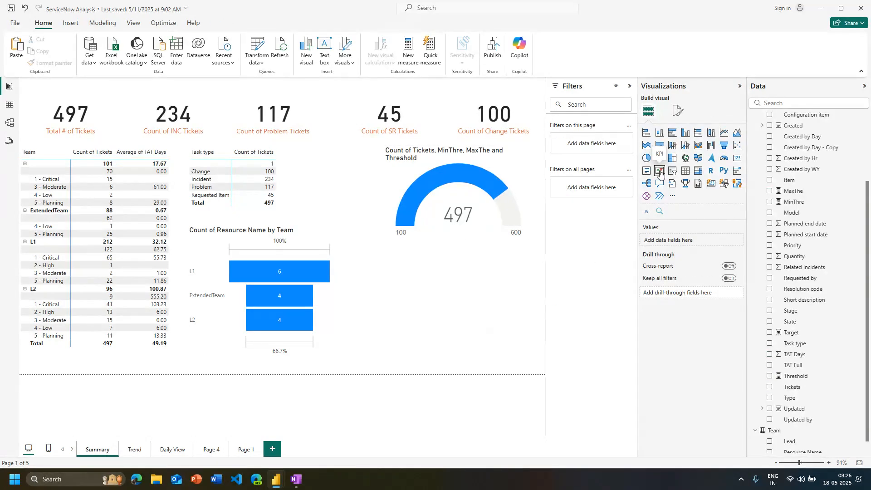
click(660, 173)
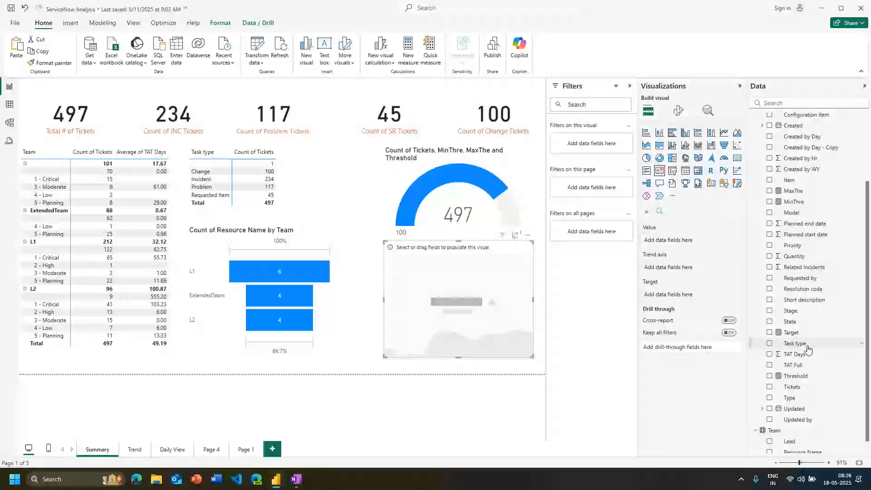
drag(796, 355, 685, 236)
click(730, 241)
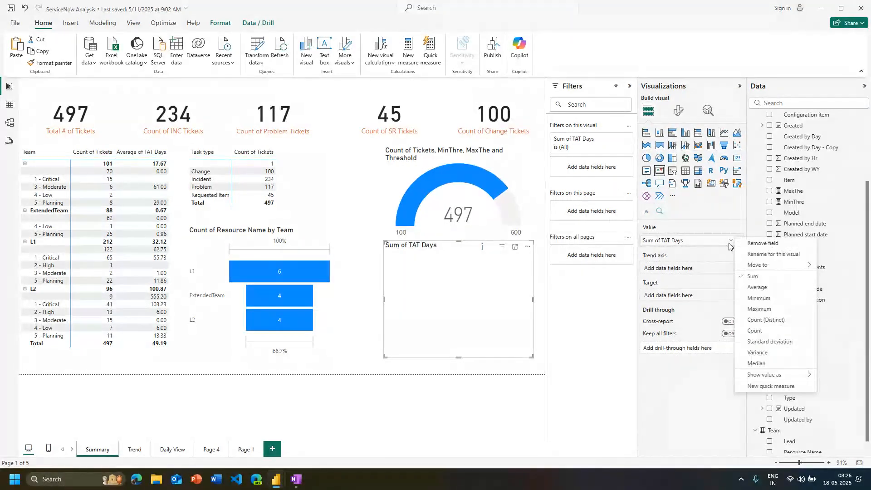
click(755, 287)
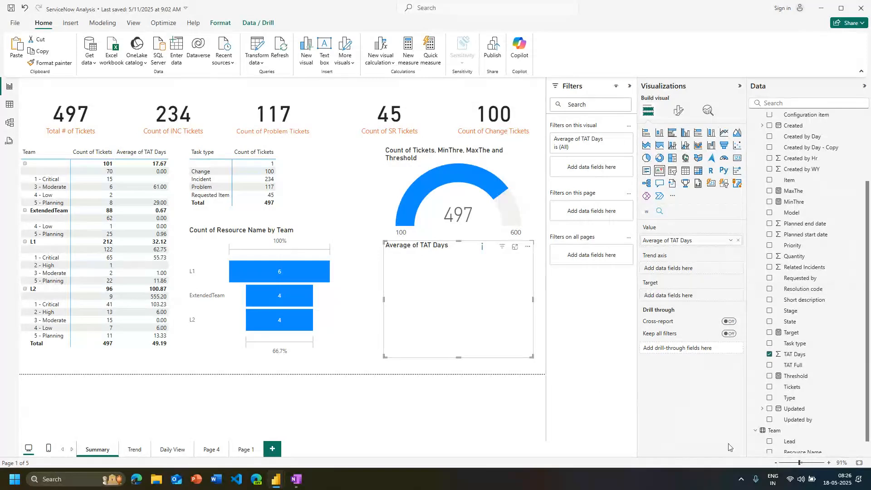
Create a measure in the All Tickets table named KPITAT with the value 4
click(830, 390)
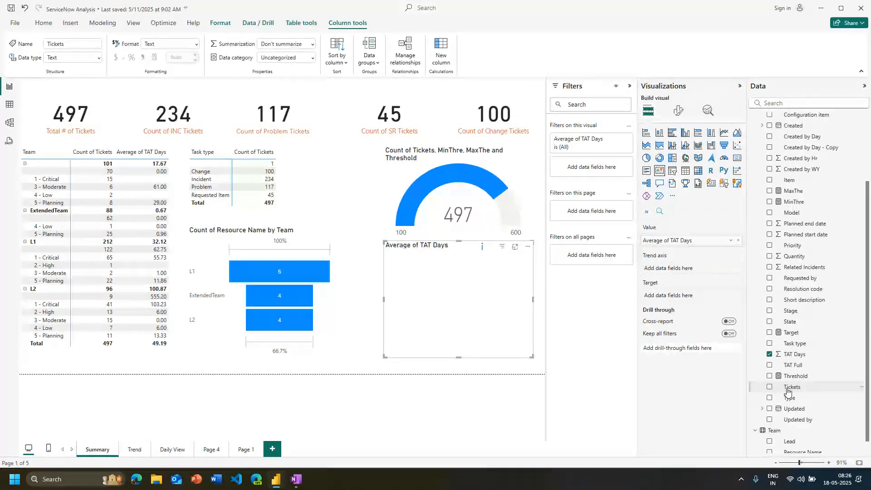
click(301, 22)
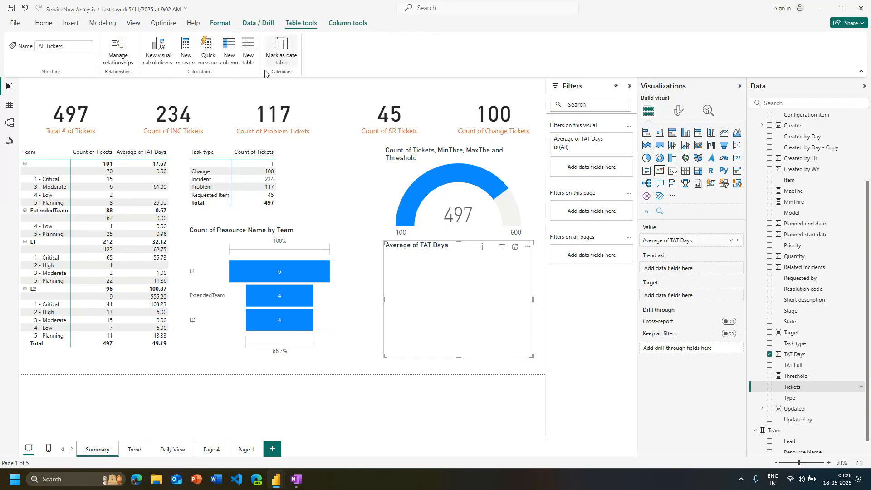
click(186, 49)
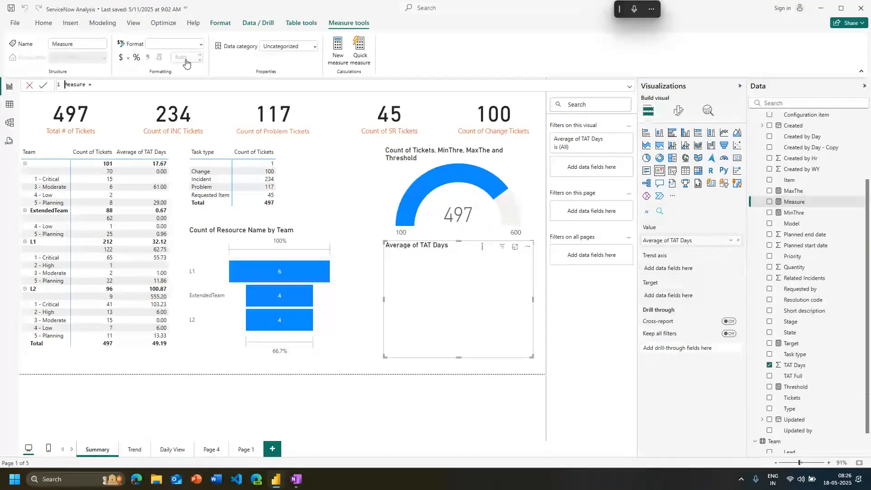
key(ctrl+Delete)
text(KPIT)
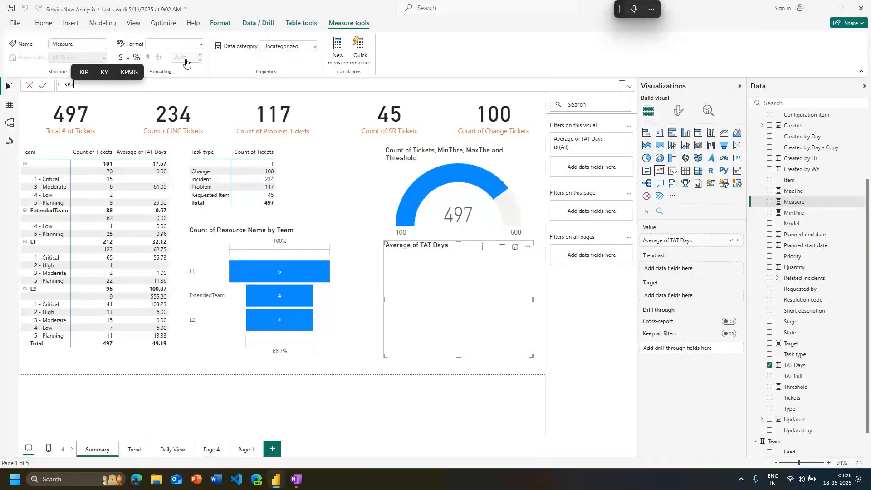
text(AT = )
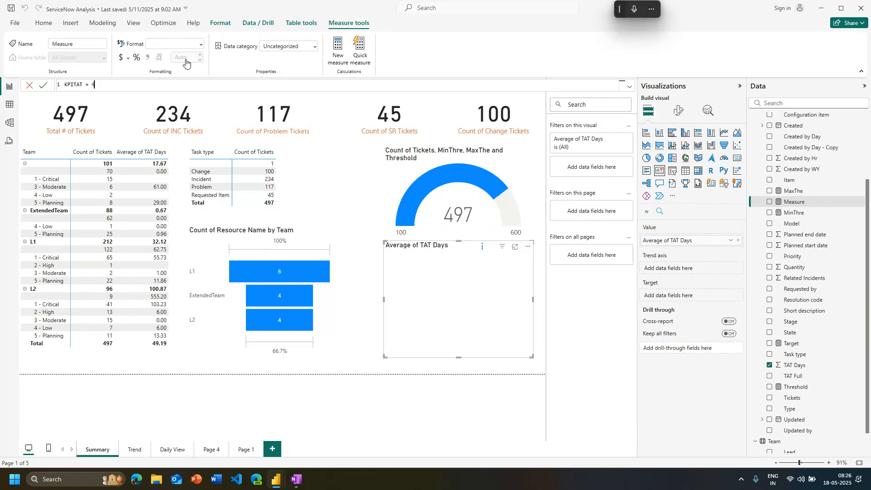
text(4)
key(Return)
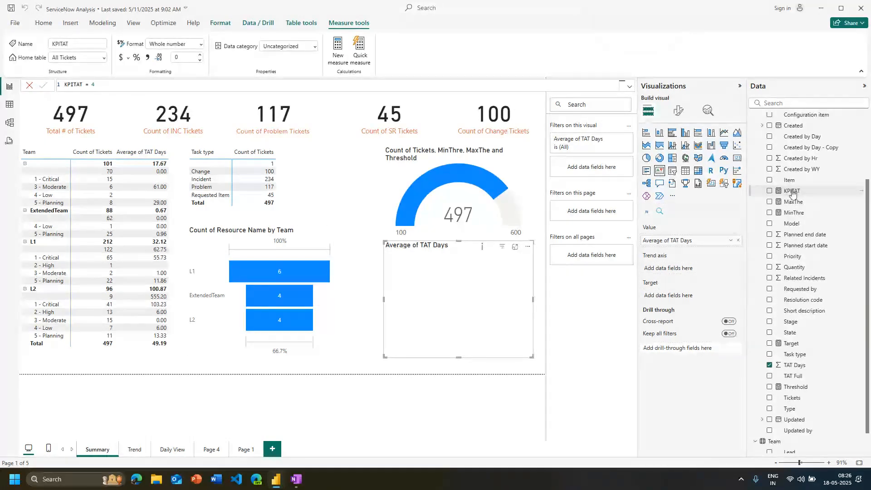
Assign KPITAT as the KPI visual's target and Created as its trend axis
drag(792, 190, 681, 296)
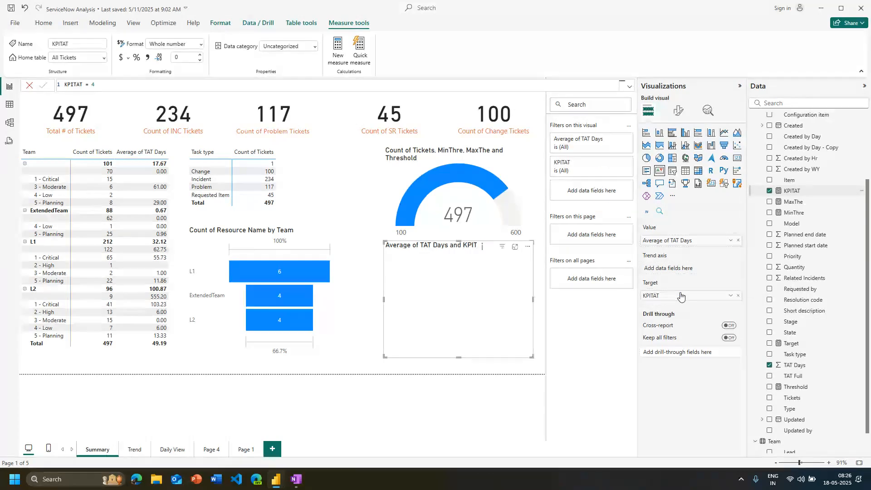
scroll(808, 255, up, 4)
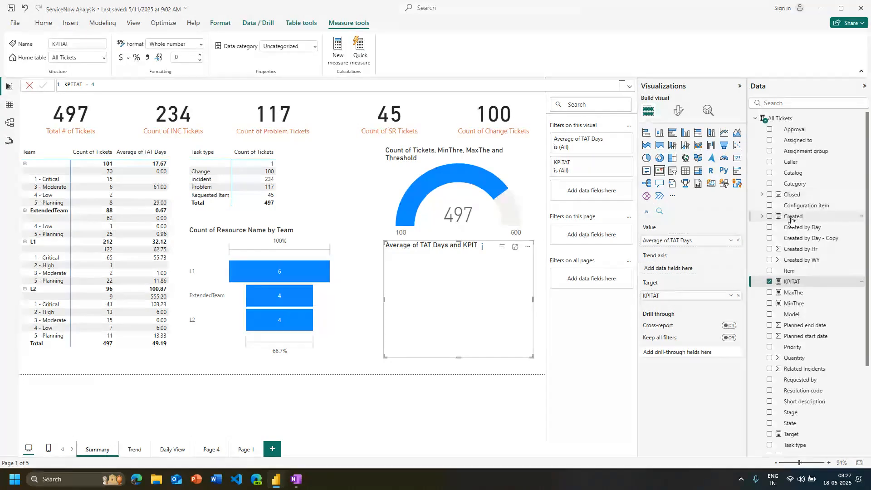
drag(793, 216, 689, 271)
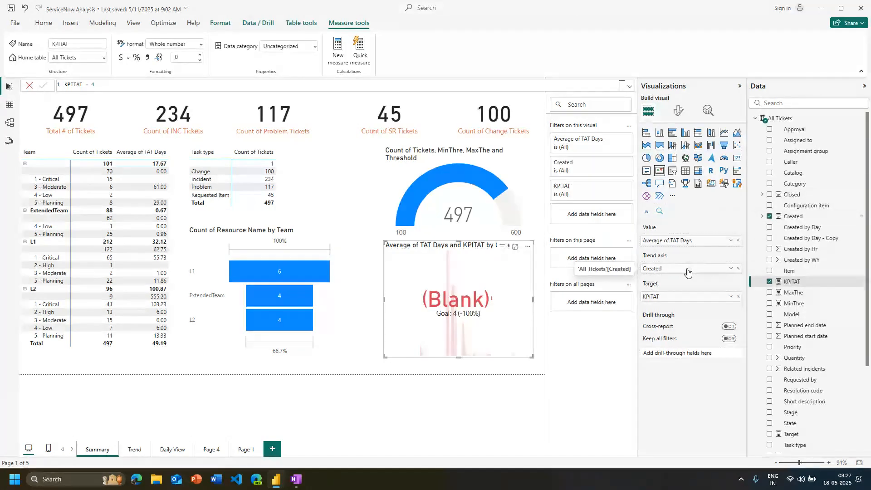
click(731, 241)
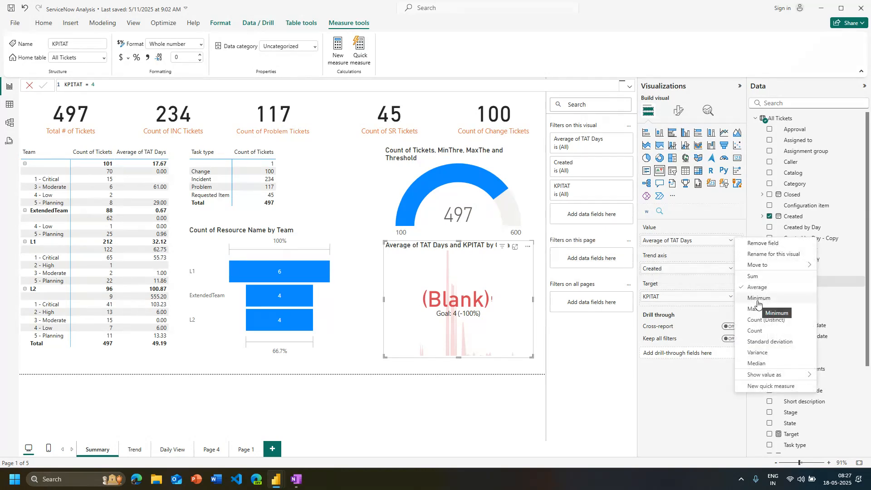
click(701, 300)
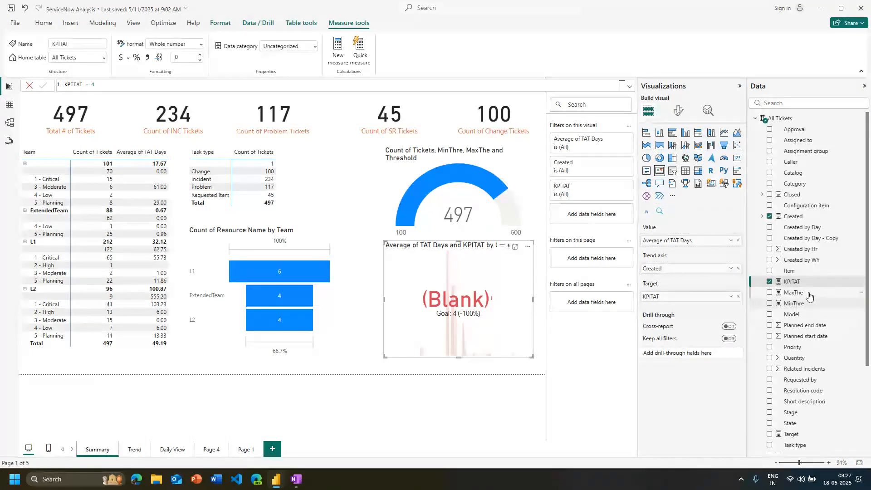
scroll(810, 296, down, 5)
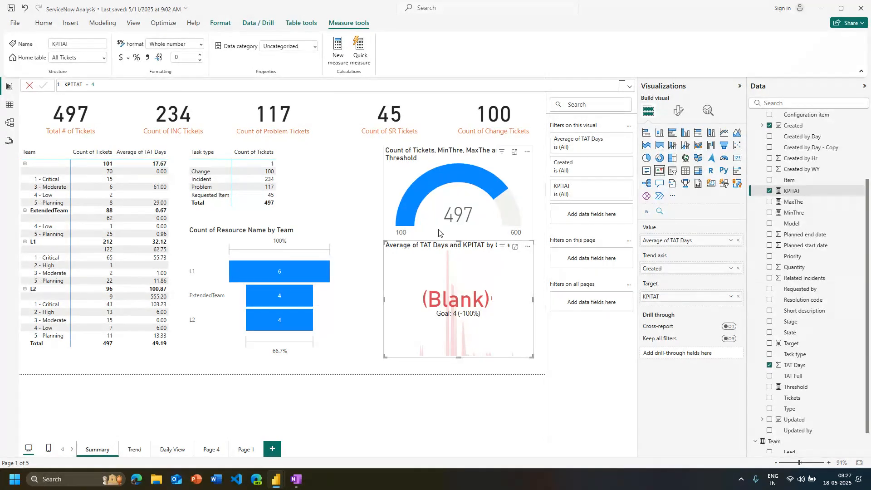
Set the trend axis direction of the KPI visual below the gauge to Low is good
click(500, 217)
click(496, 338)
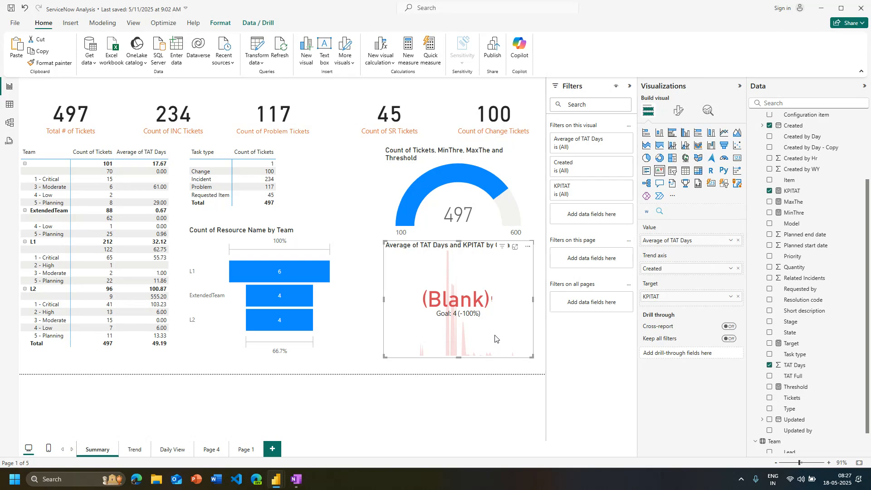
click(679, 114)
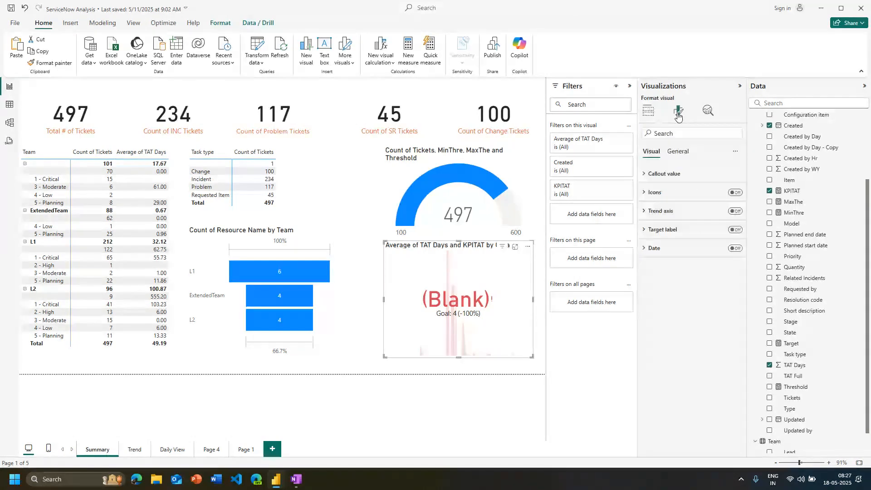
click(680, 212)
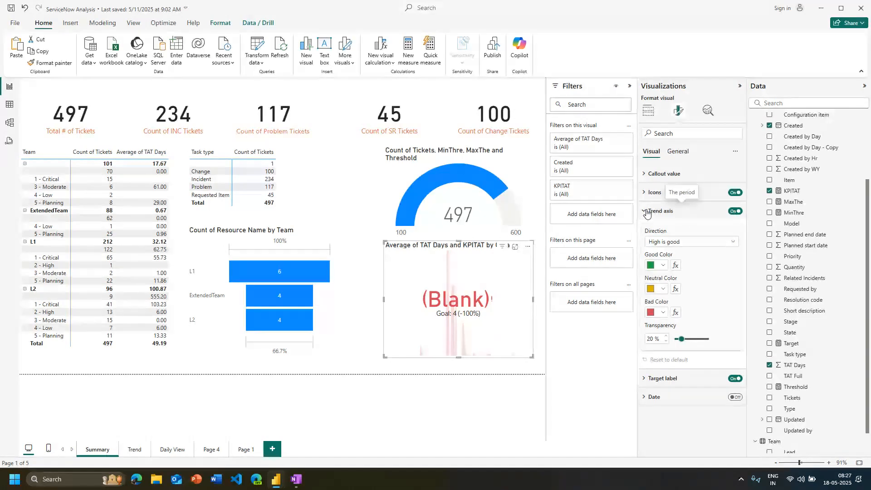
click(707, 243)
click(696, 264)
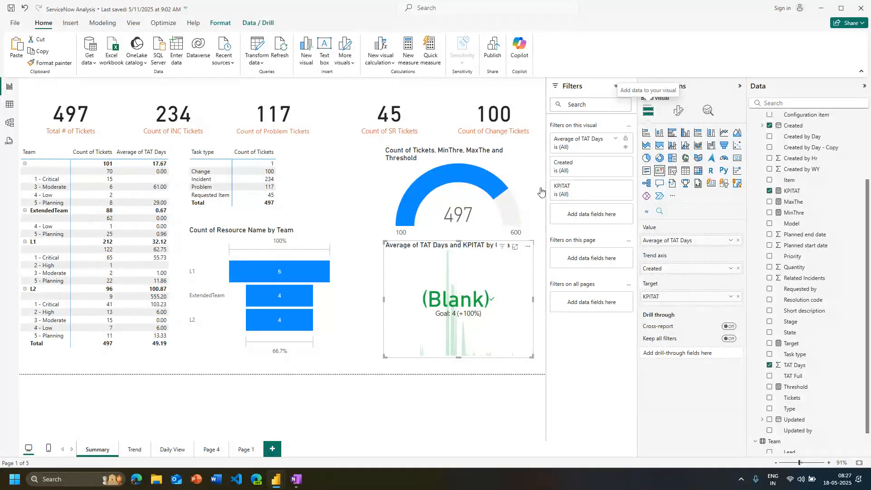
Try the Minimum aggregation for the KPI's TAT Days value, and replace that field with the count of Tickets
click(731, 240)
click(757, 299)
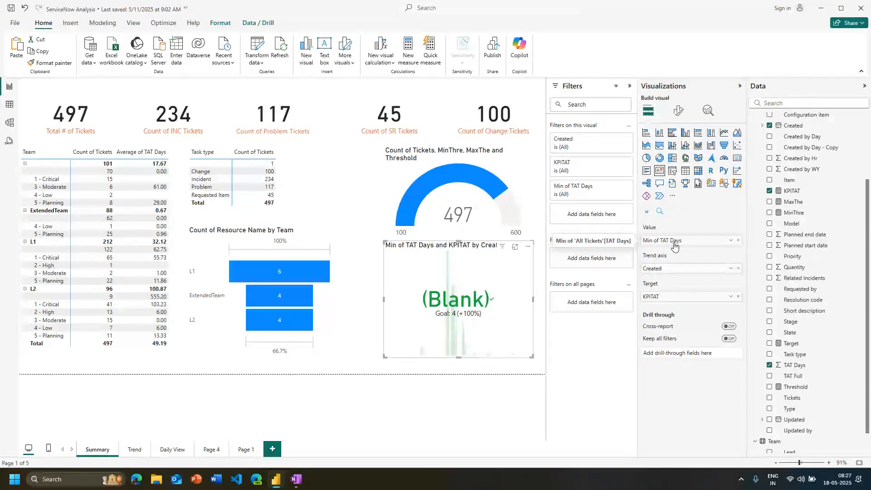
click(738, 240)
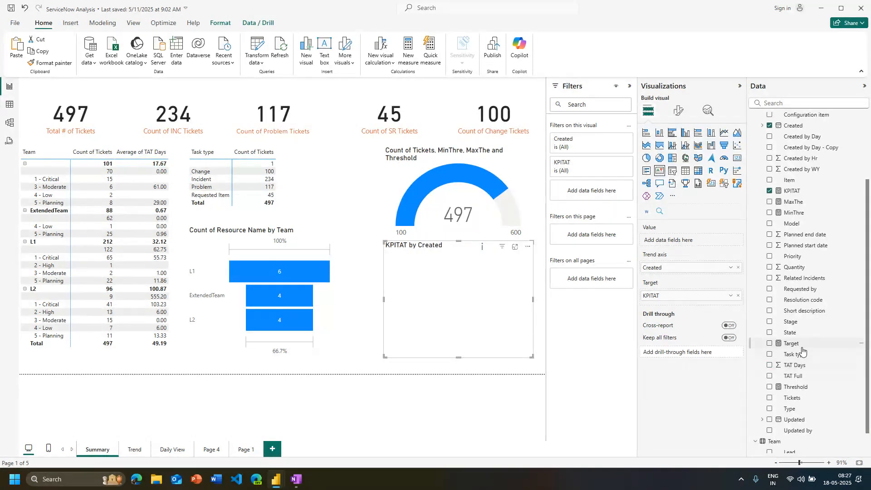
drag(792, 397, 686, 241)
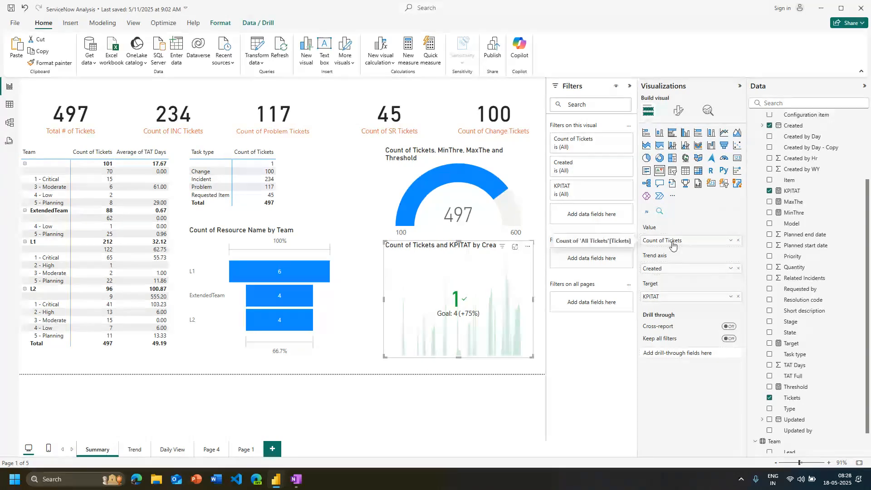
click(678, 114)
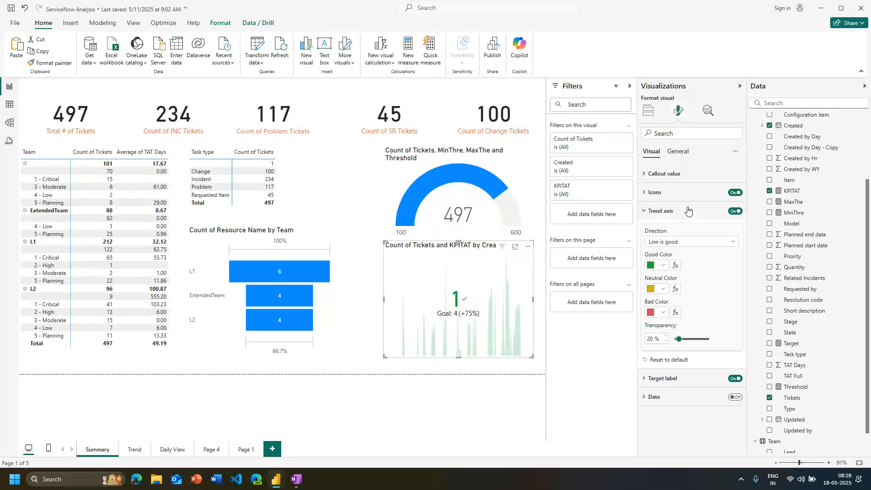
click(694, 242)
click(649, 112)
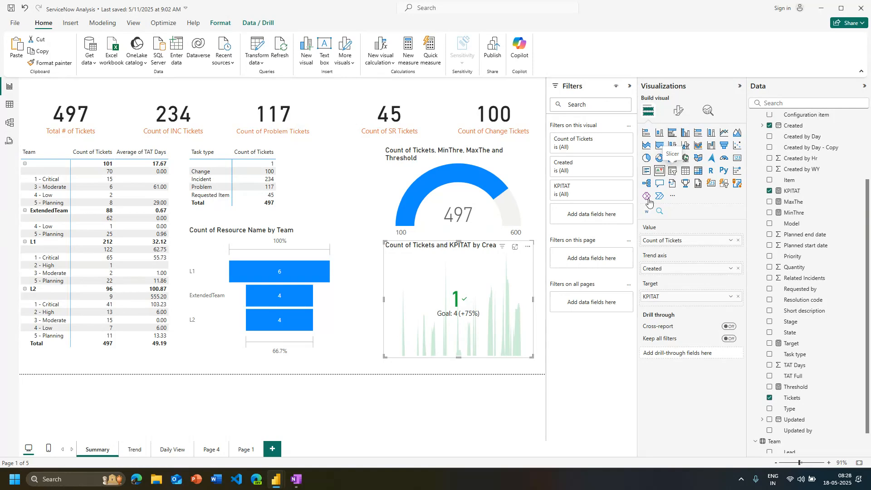
Shorten the Team funnel visual from its lower edge to free space beneath it
click(325, 352)
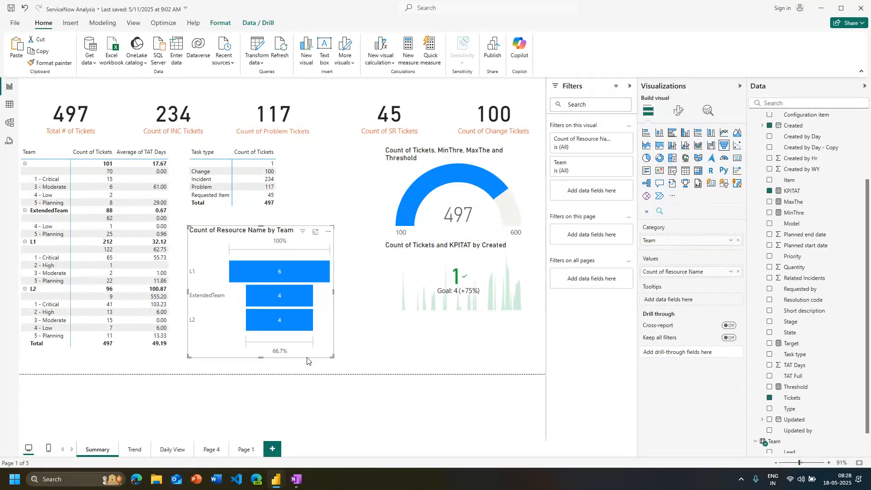
click(282, 361)
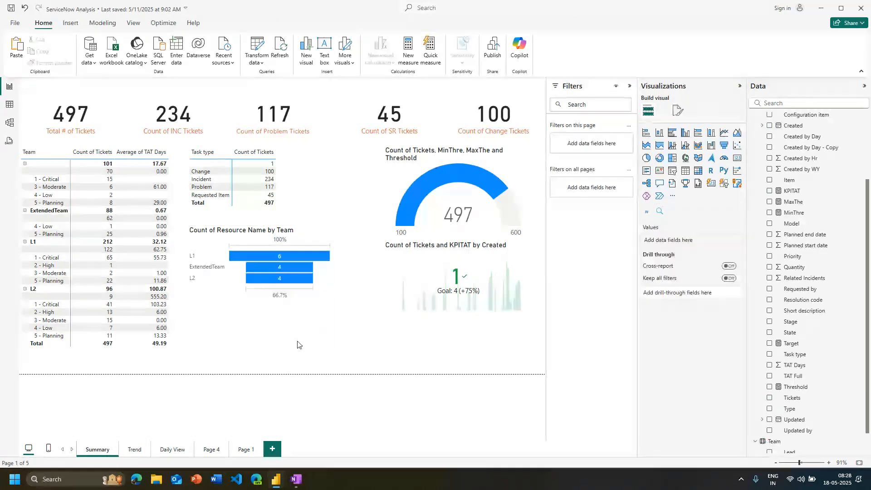
Add a slicer below the Team funnel with Task type as its only field
click(670, 174)
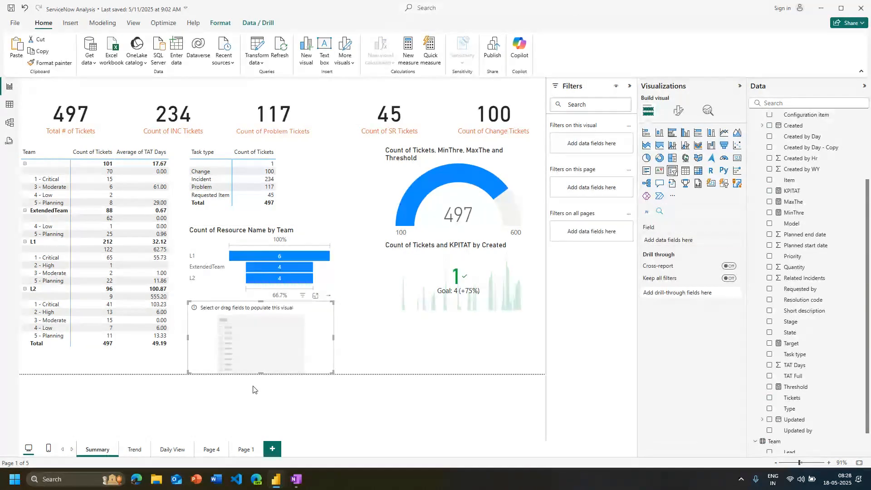
click(770, 410)
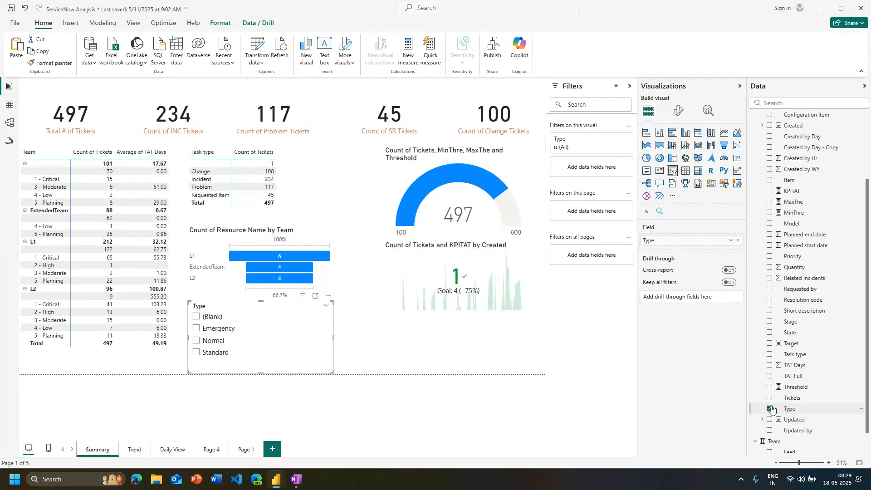
click(770, 354)
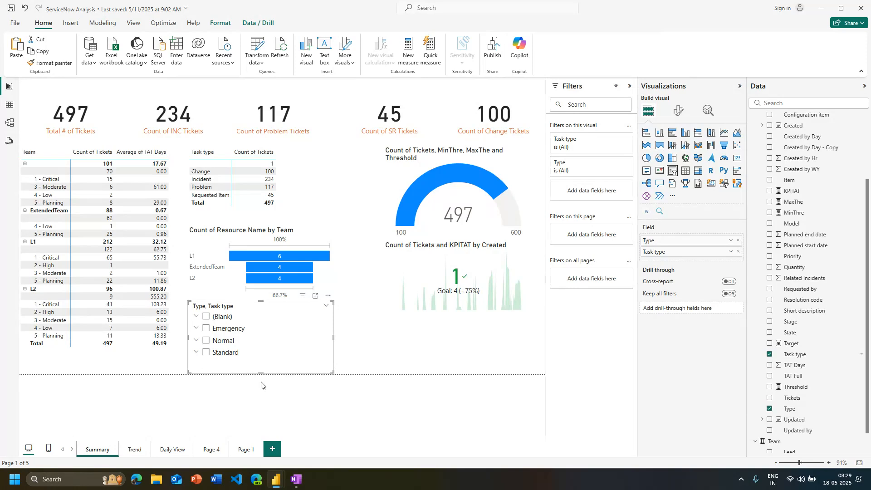
click(739, 240)
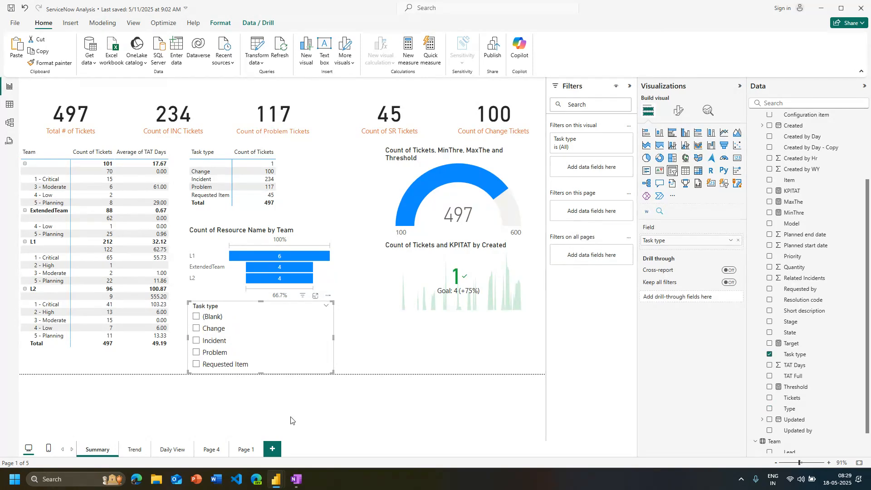
Set the Task type slicer's style to Tile
click(679, 111)
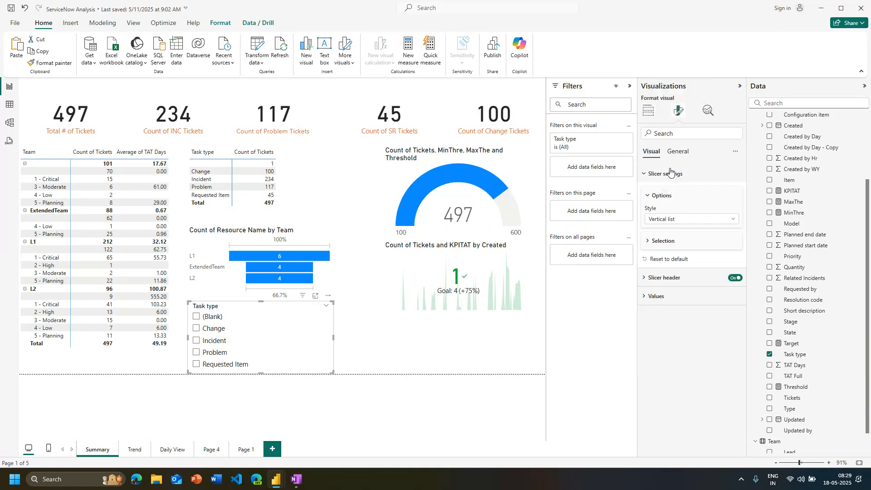
click(672, 221)
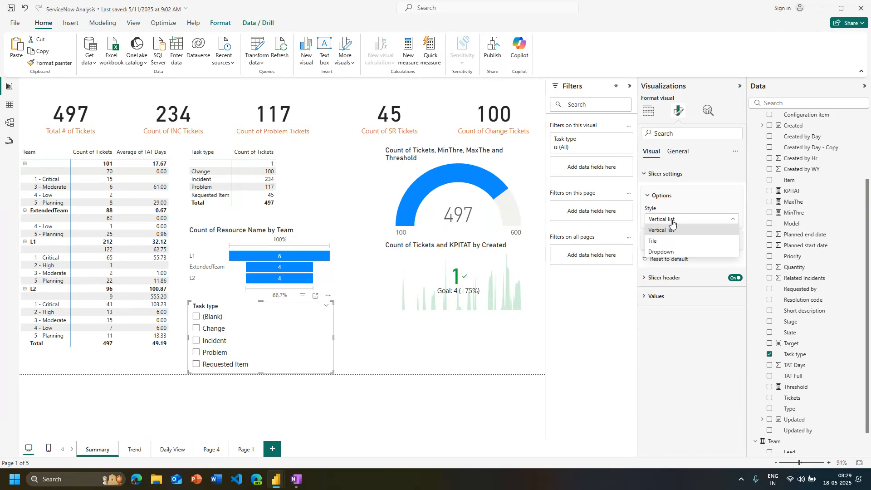
click(654, 241)
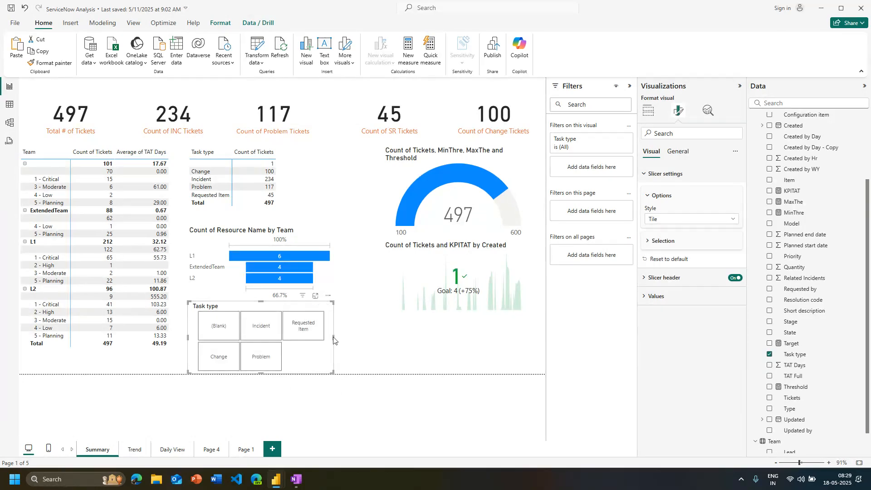
Widen the Task type slicer to the page's right edge and reduce its height so the tiles fit in one row
drag(333, 337, 544, 337)
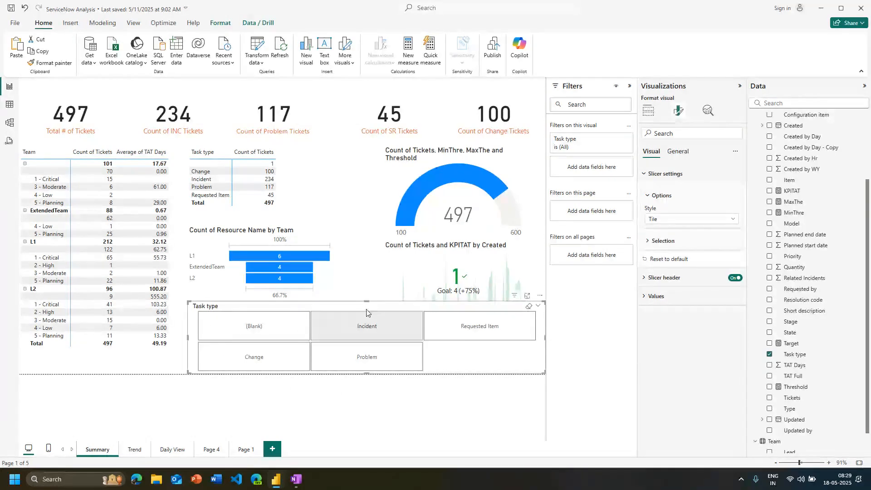
drag(366, 302, 347, 342)
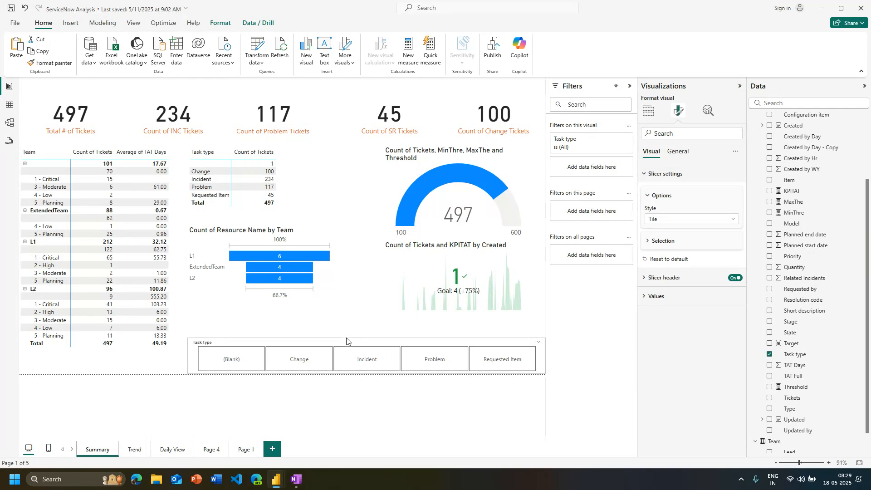
mouse_move(188, 338)
mouse_down()
mouse_move(300, 321)
mouse_move(334, 339)
mouse_move(273, 300)
mouse_move(233, 341)
mouse_move(366, 318)
mouse_move(415, 321)
mouse_move(431, 311)
mouse_move(369, 338)
mouse_move(186, 327)
mouse_up()
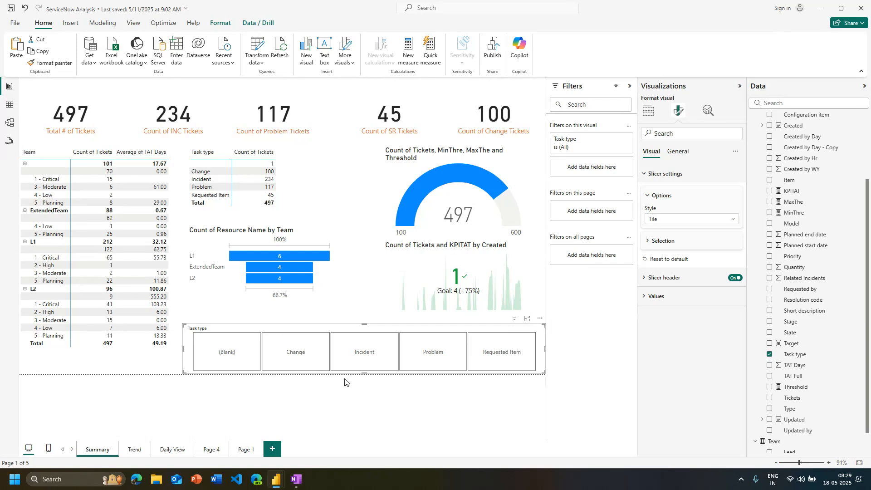
Test the slicer by filtering the page by single task types such as Change and Incident, and clear the selection
click(362, 367)
click(293, 358)
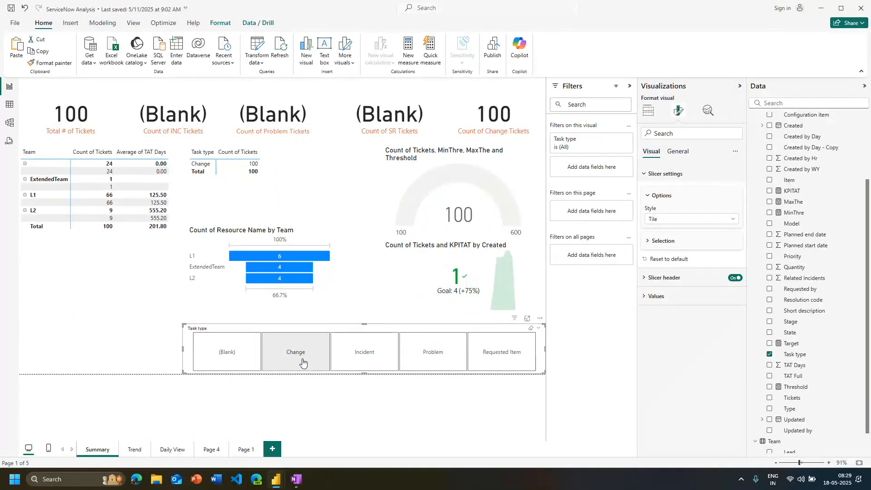
click(353, 355)
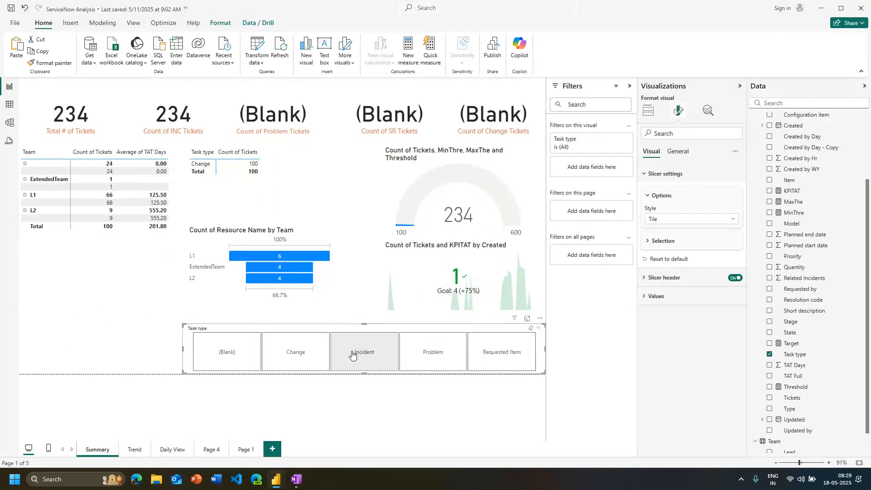
click(494, 355)
click(494, 355)
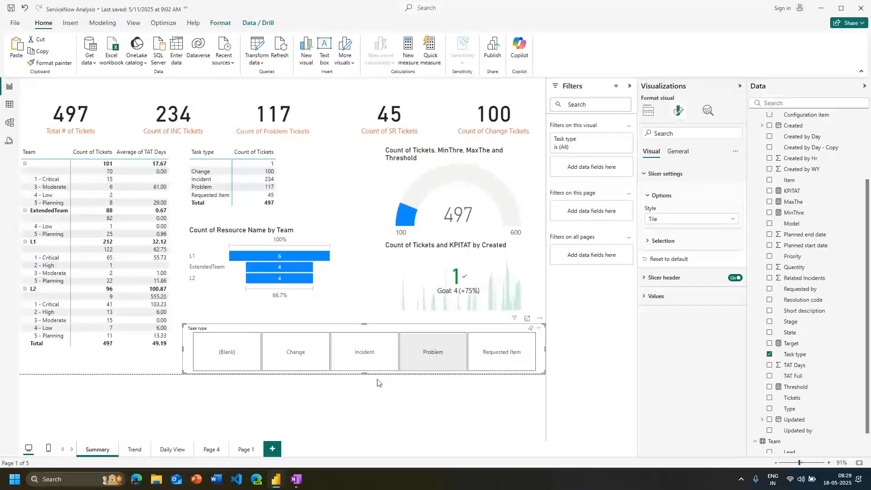
Change the Task type slicer's style to Dropdown
click(721, 219)
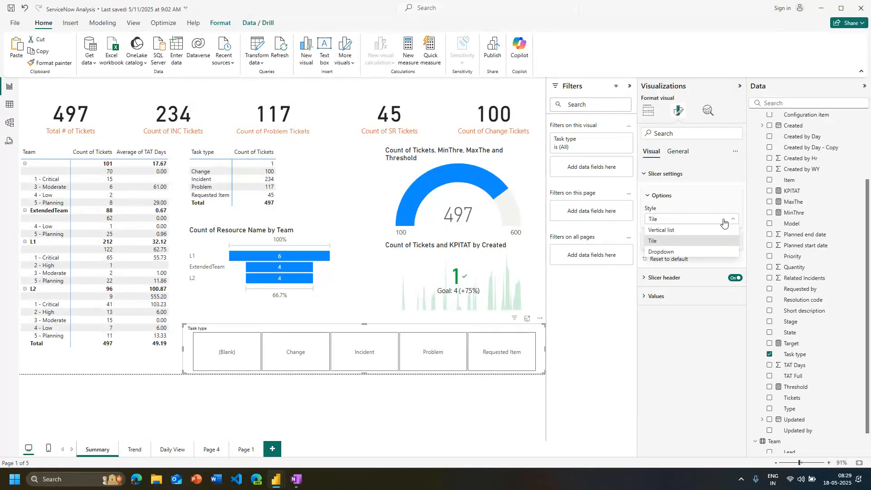
click(670, 252)
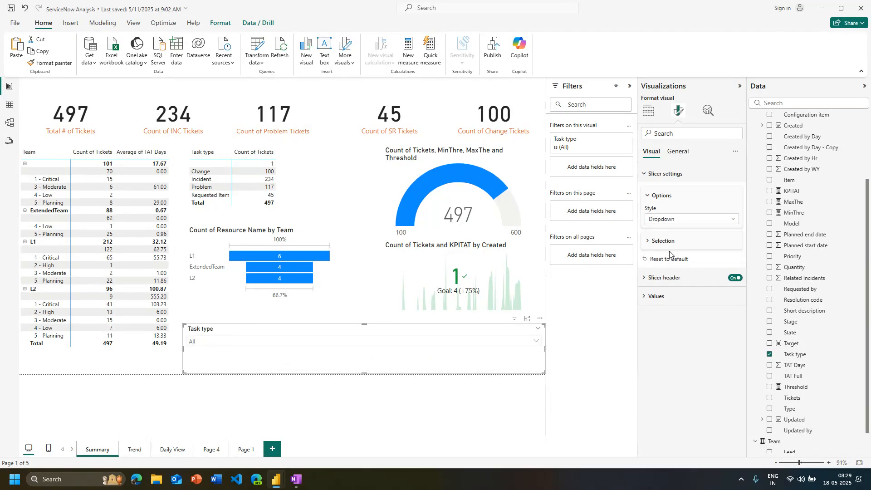
click(527, 348)
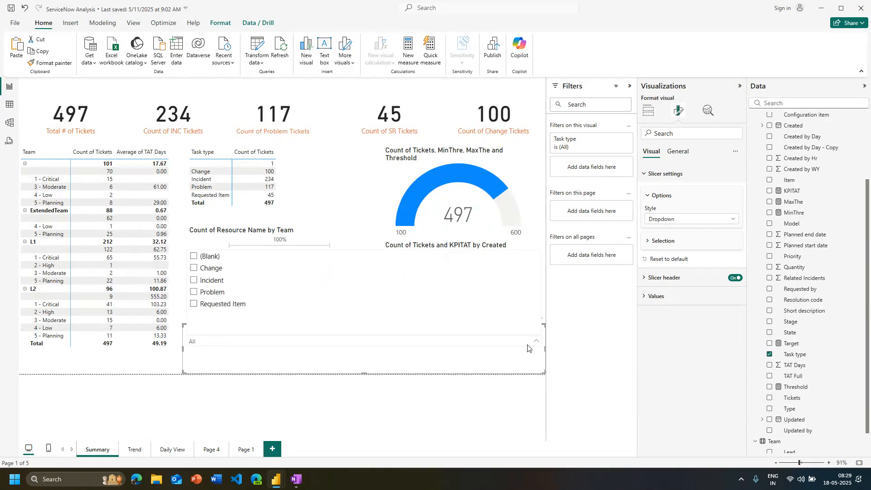
Try single selection on the Task type slicer, check its value list, and turn single selection off again
click(682, 241)
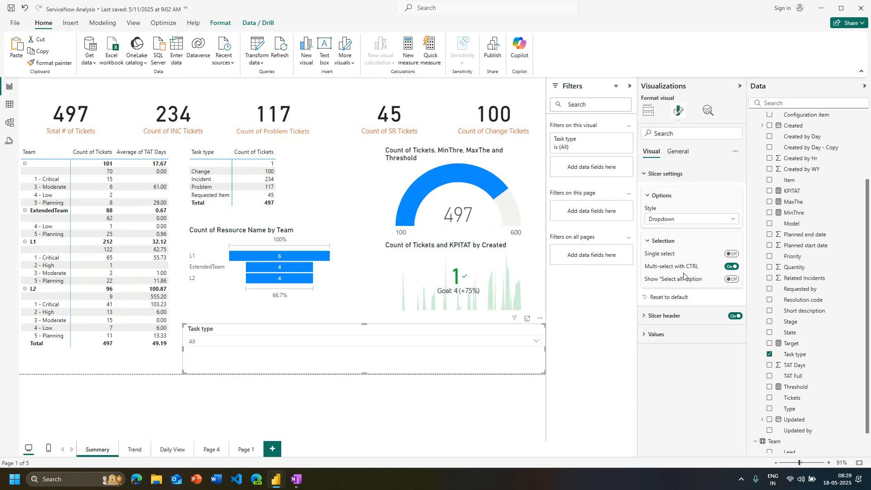
click(732, 254)
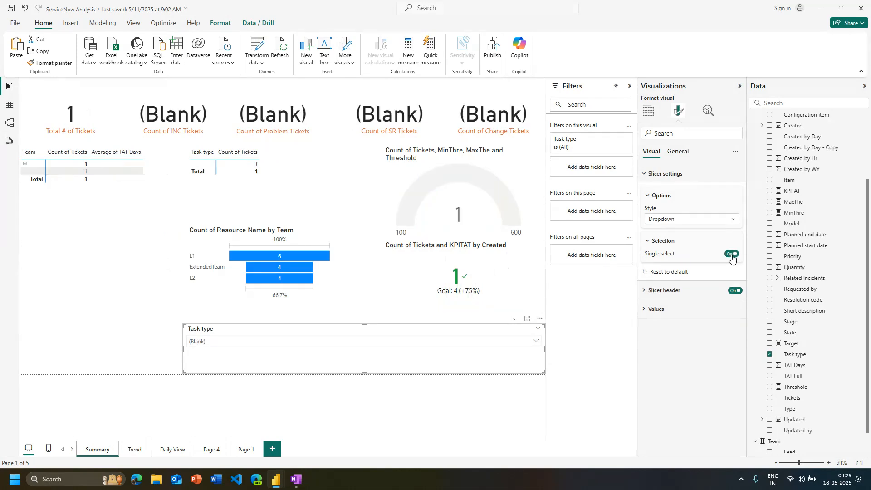
click(534, 342)
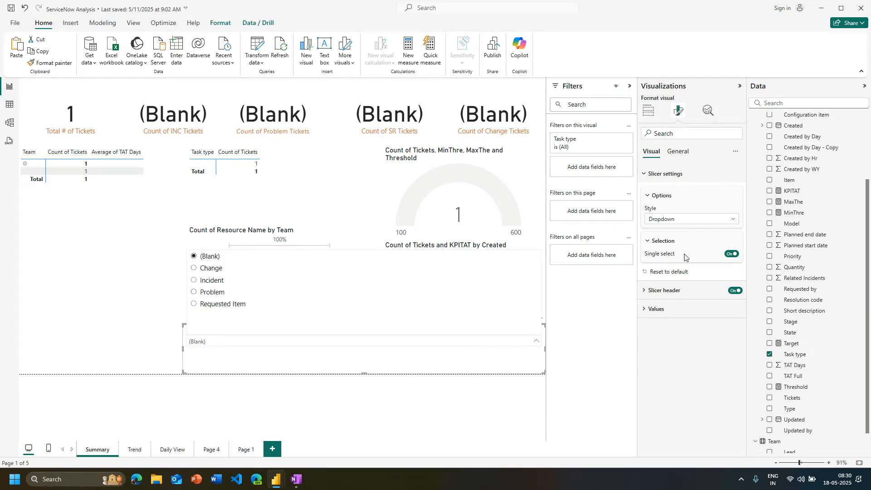
click(728, 264)
click(729, 257)
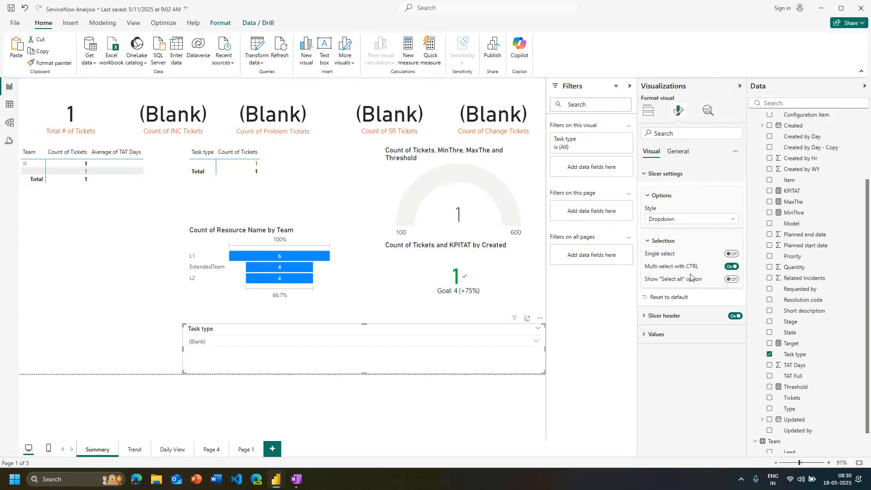
Turn on the Task type slicer's "Select all" option and use it in the value list to clear the (Blank) filter
click(298, 345)
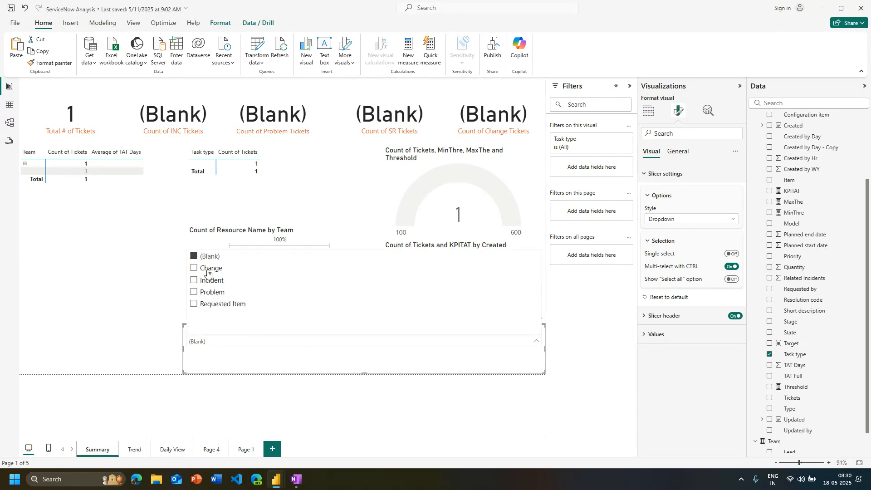
click(732, 280)
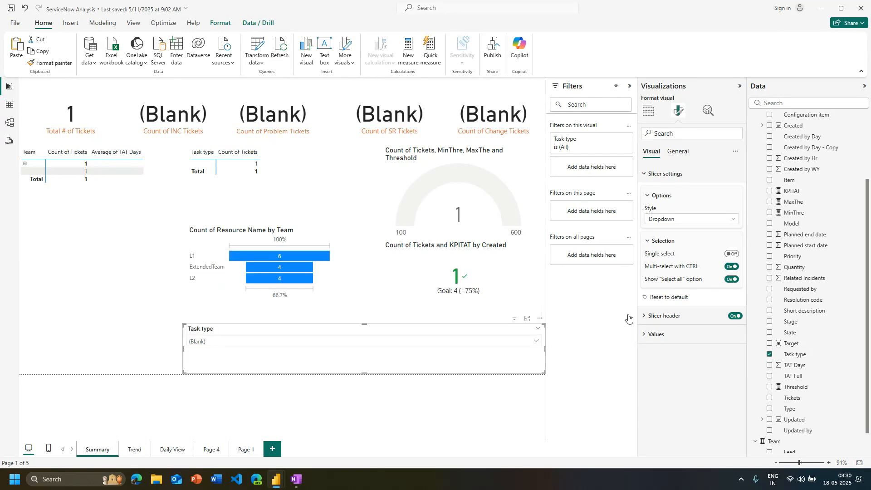
click(507, 353)
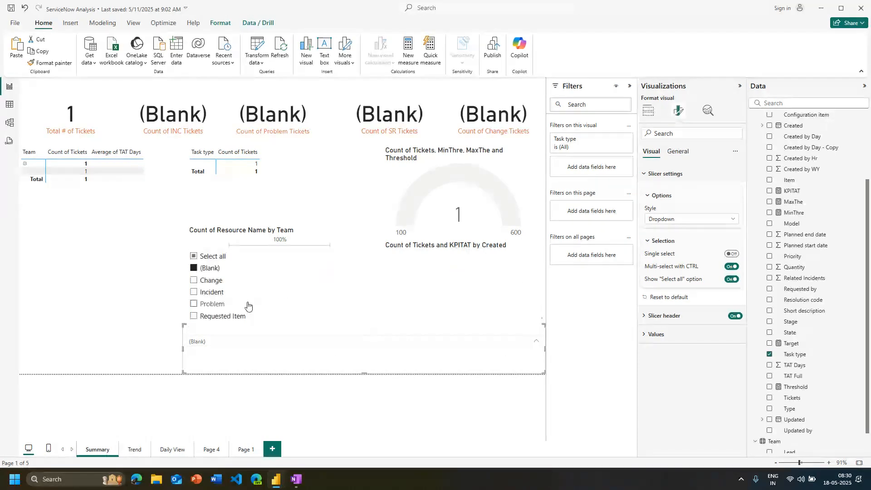
click(213, 257)
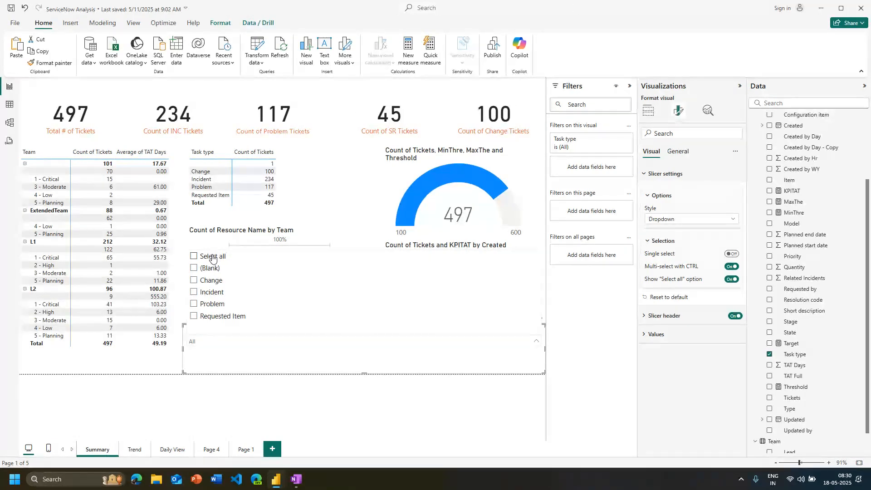
Change the Task type slicer's style back to Tile
click(686, 220)
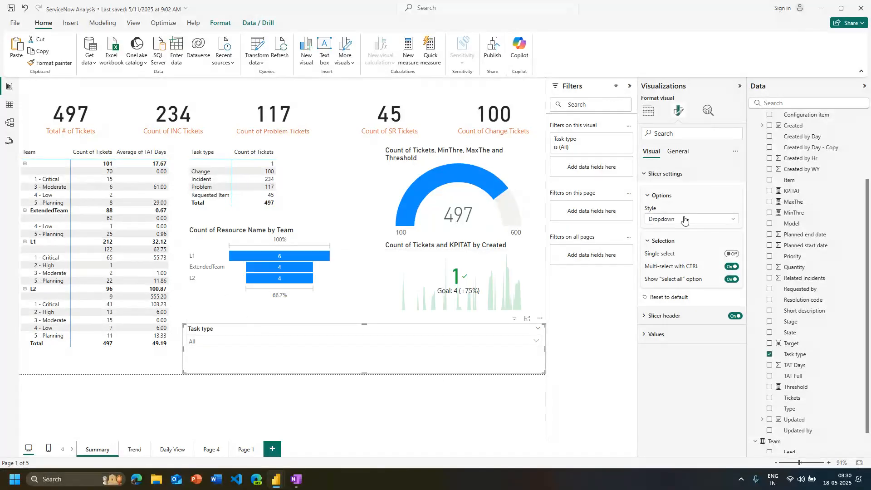
click(686, 220)
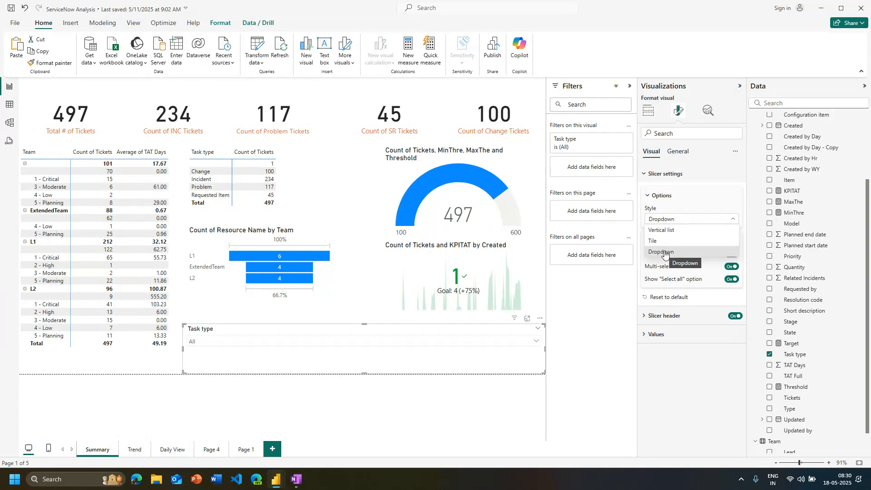
click(665, 244)
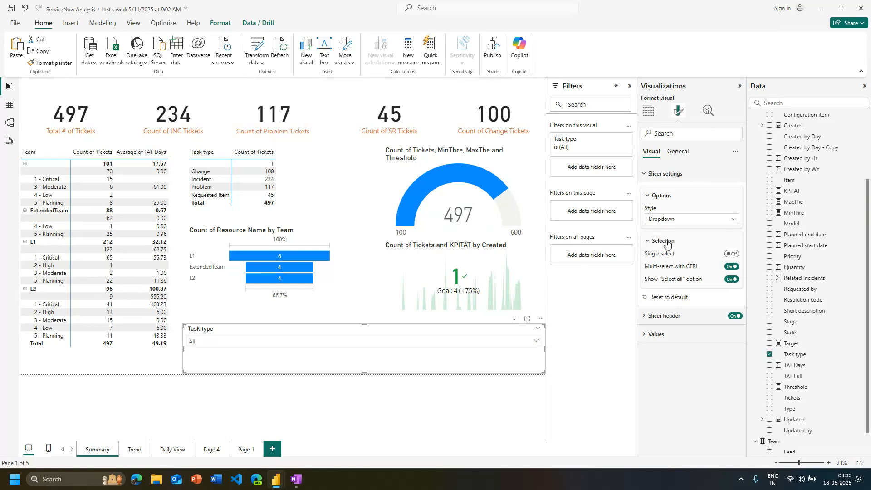
Test the tile slicer by filtering by Change and Incident, selecting all, and switching individual task types off and on
click(326, 355)
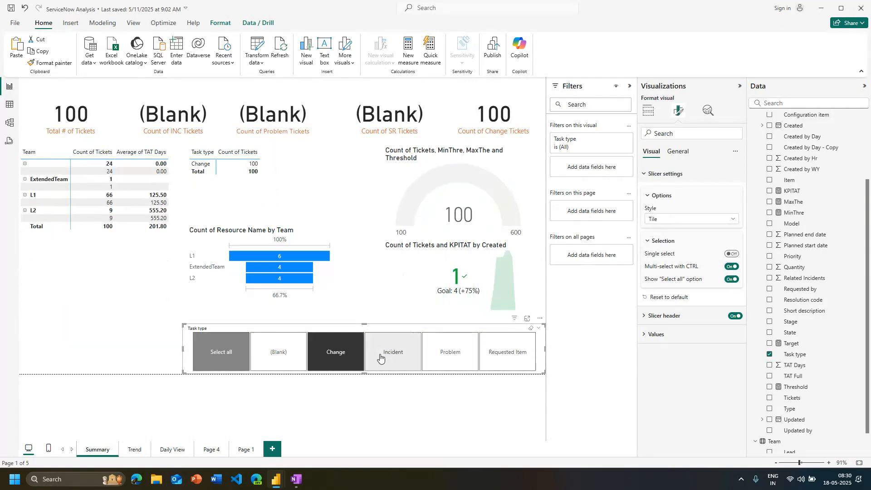
click(392, 352)
click(221, 351)
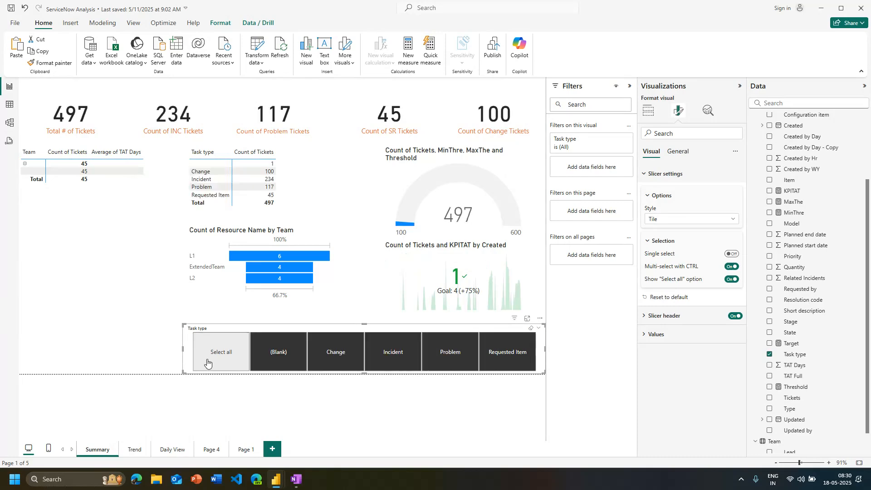
click(279, 351)
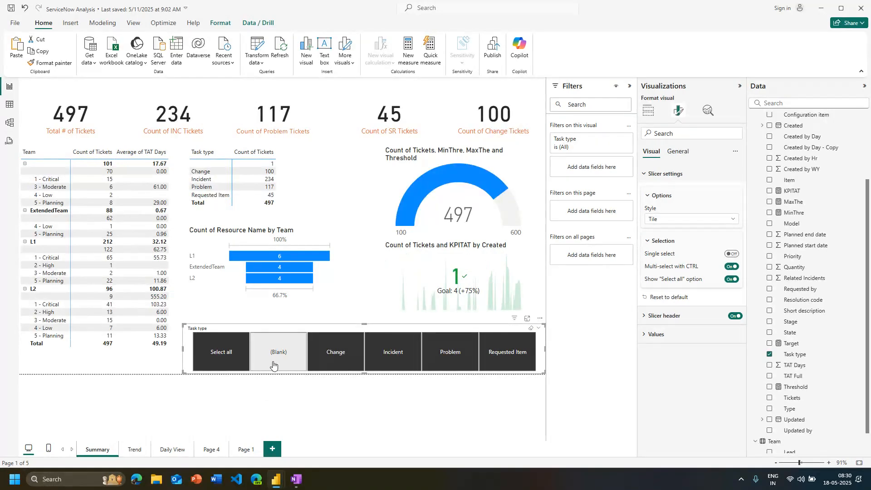
click(326, 364)
click(381, 366)
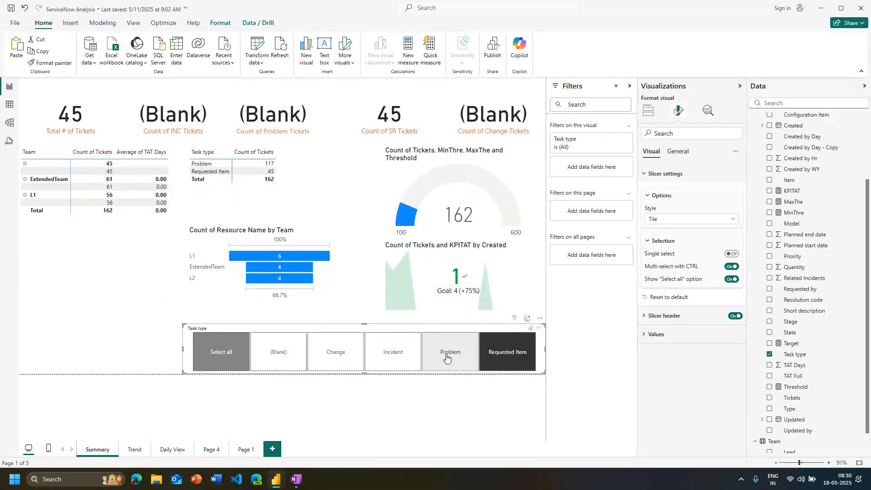
click(447, 357)
click(393, 364)
click(333, 367)
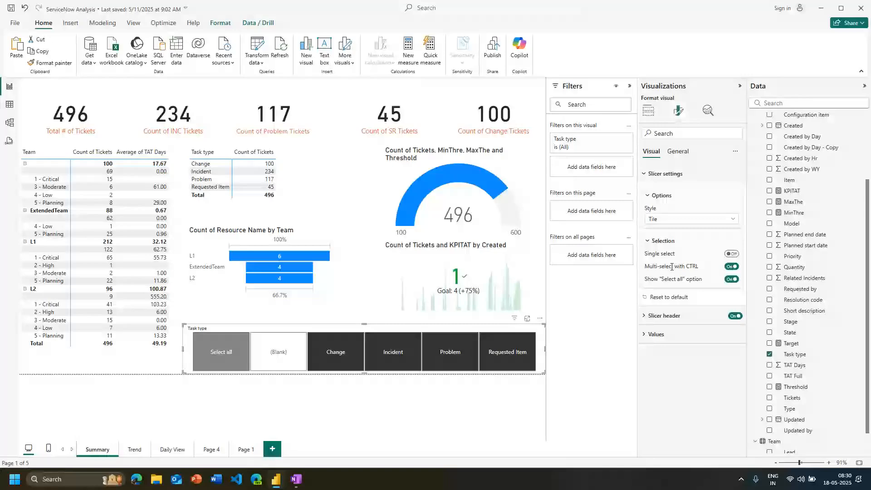
click(335, 360)
click(391, 368)
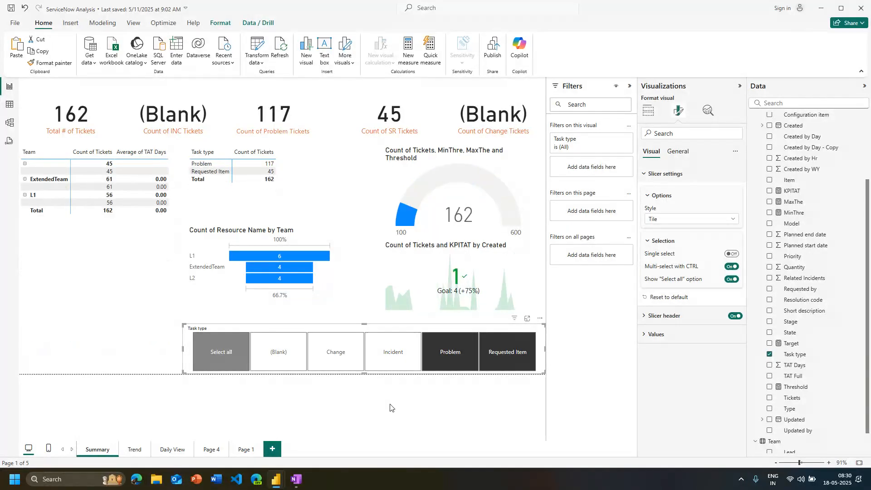
Turn on Single select for the Task type slicer and try it on Problem, Requested Item, Change and Incident
click(731, 253)
click(359, 365)
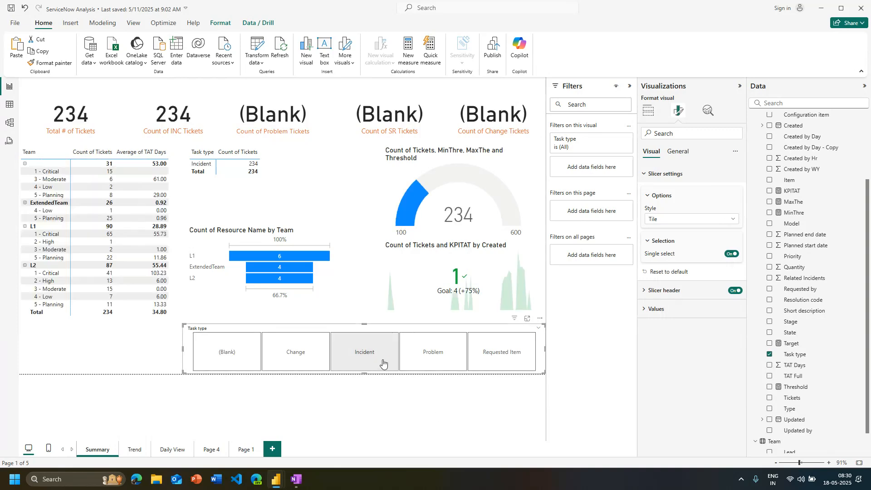
click(429, 357)
click(502, 359)
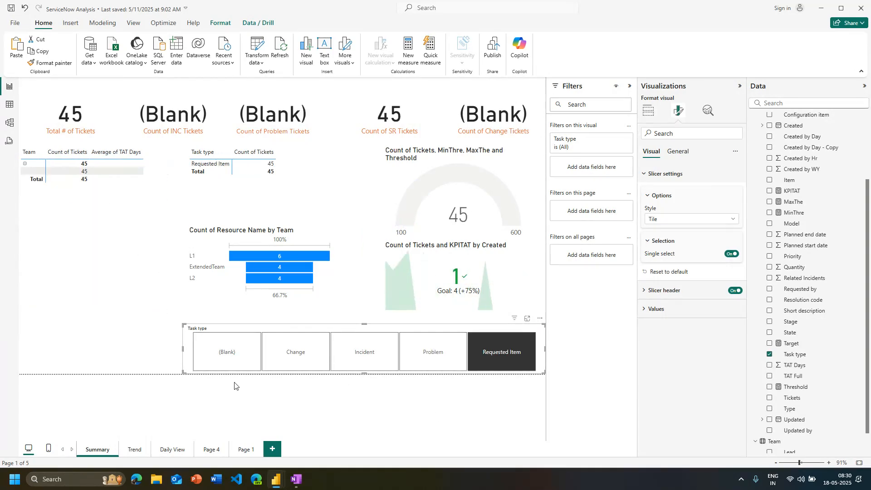
click(298, 364)
click(361, 353)
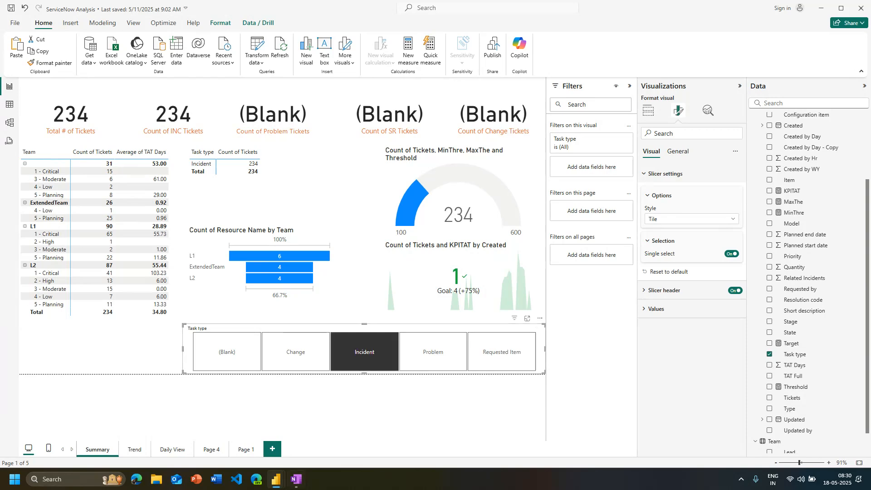
Turn off the slicer's "Select all" option and CTRL multi-selection, filter by Incident, and leave Single select on
click(731, 254)
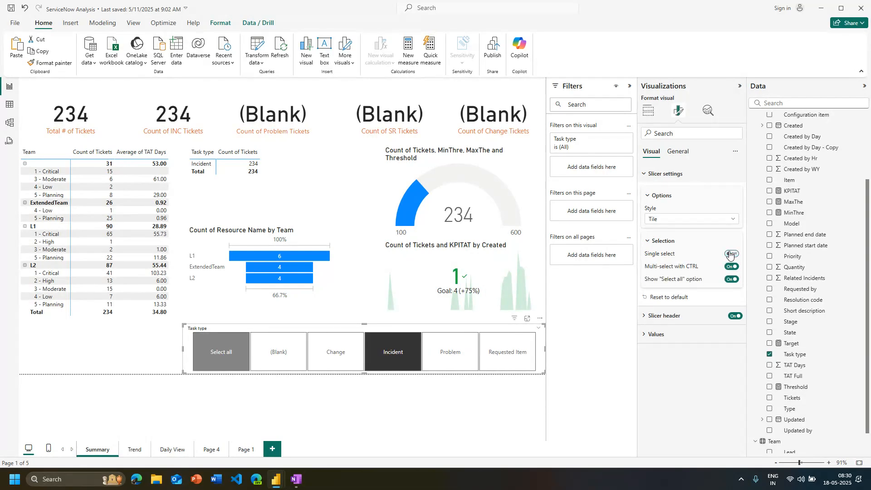
click(731, 279)
click(504, 358)
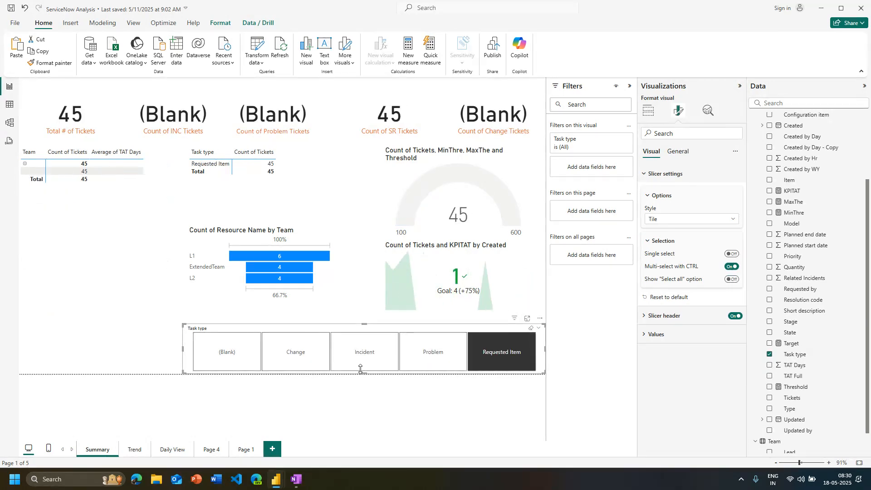
click(358, 368)
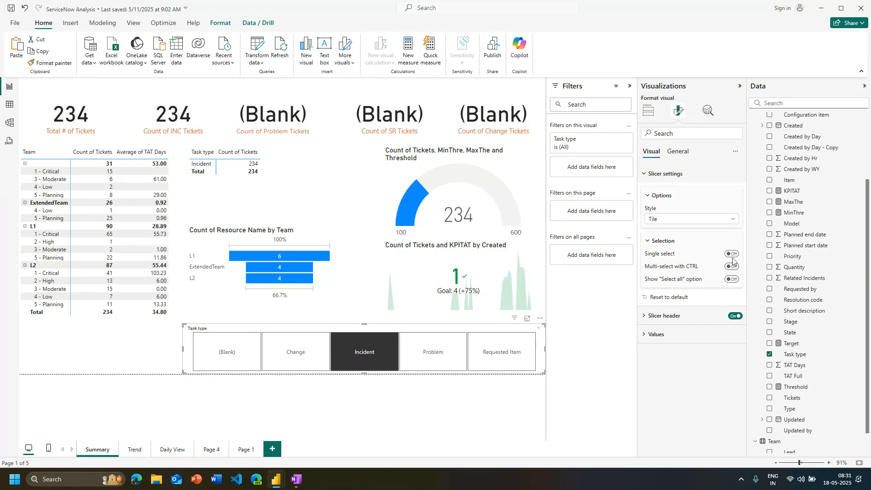
click(732, 254)
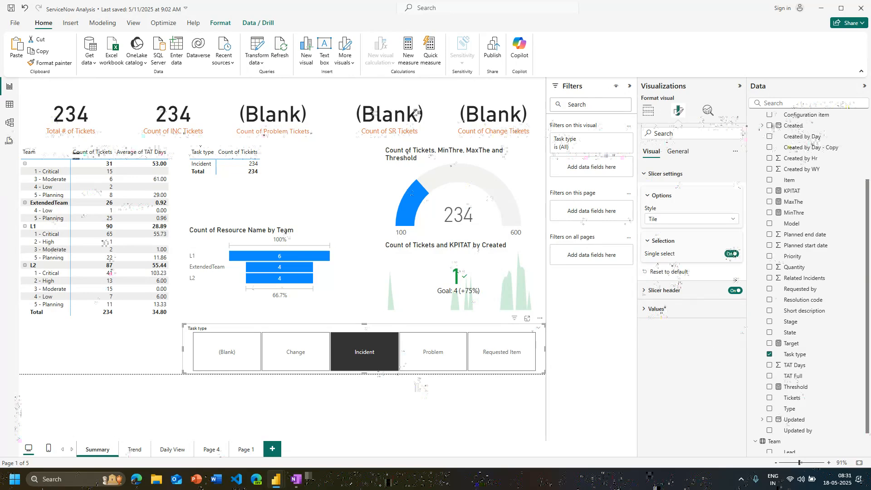
click(649, 110)
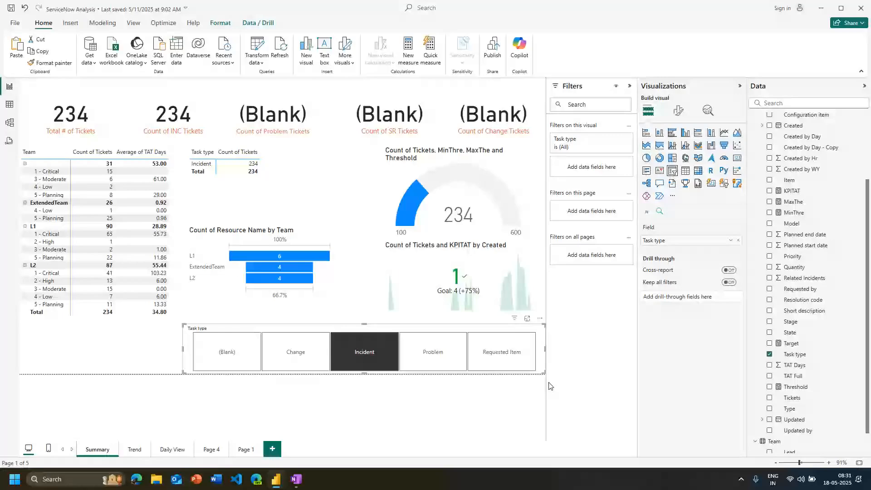
click(246, 449)
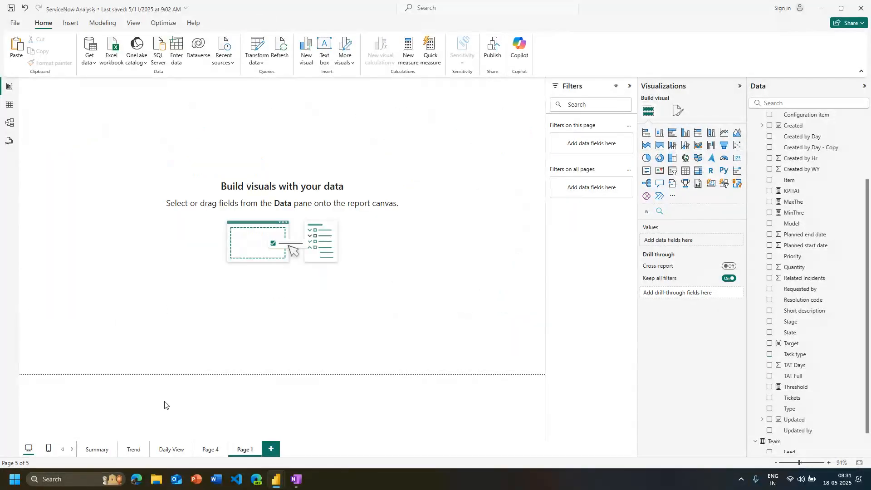
click(94, 453)
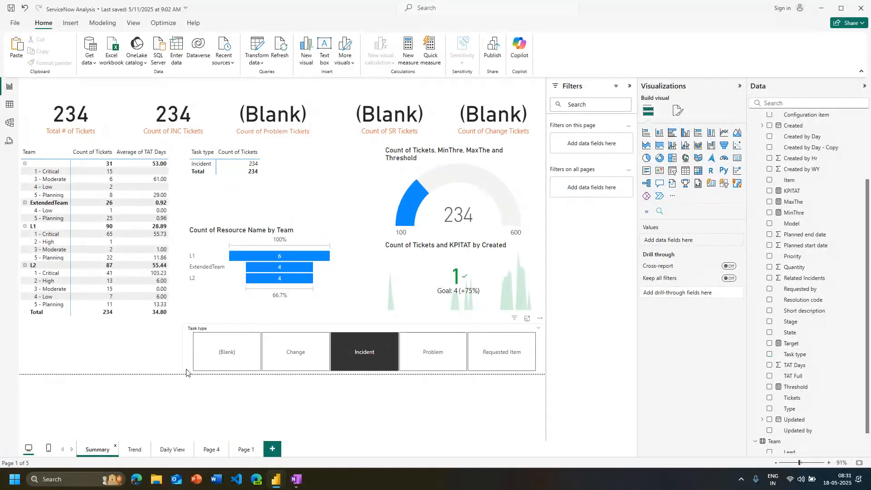
Turn off the header icons and the slicer header for the Task type slicer
click(187, 373)
click(678, 110)
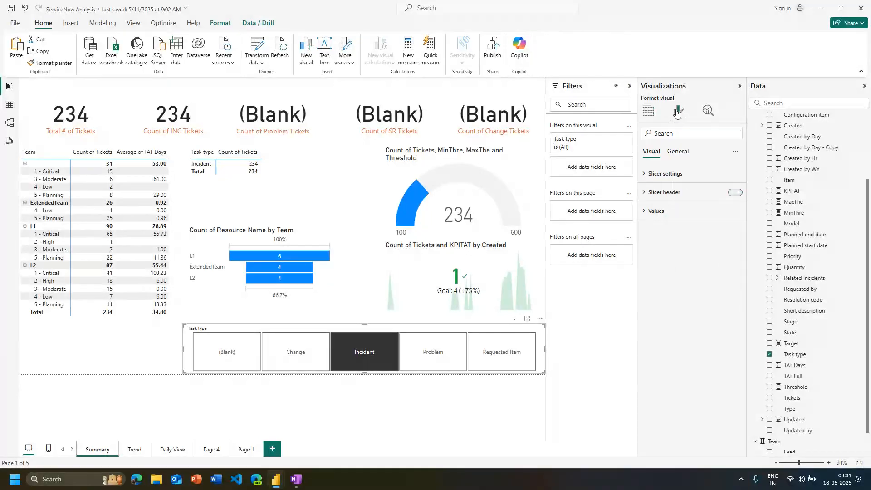
click(678, 151)
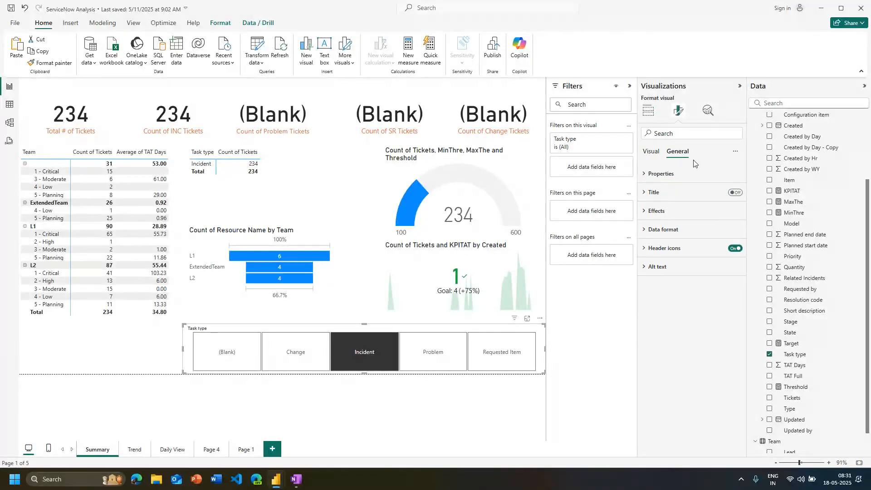
click(735, 248)
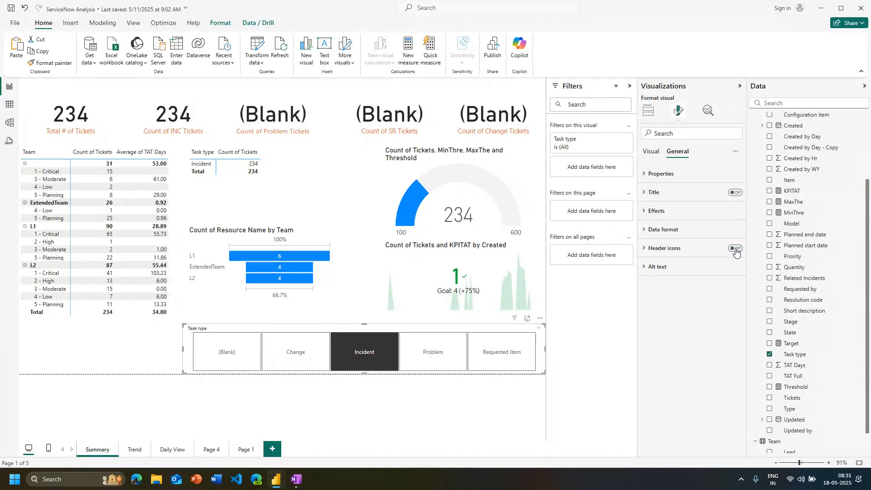
click(647, 154)
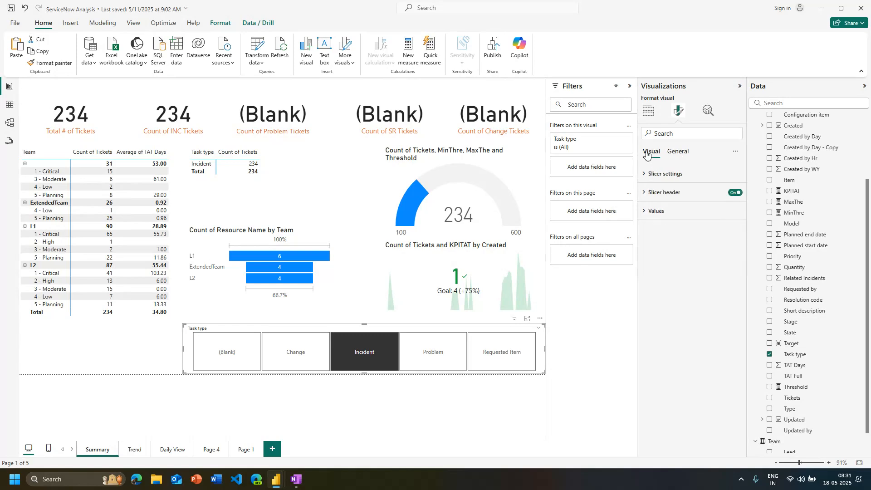
click(735, 192)
click(140, 412)
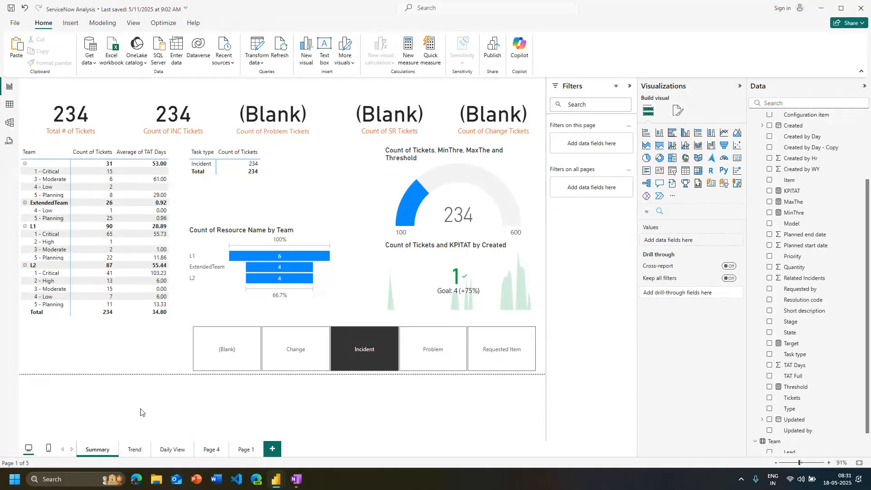
Test the headerless slicer by filtering by Requested Item and Problem, return to Incident, and select the slicer visual
click(353, 358)
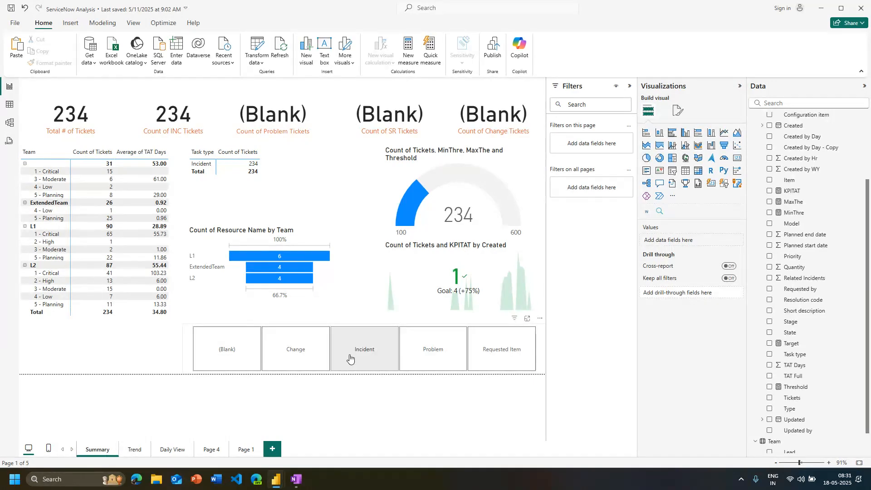
click(354, 357)
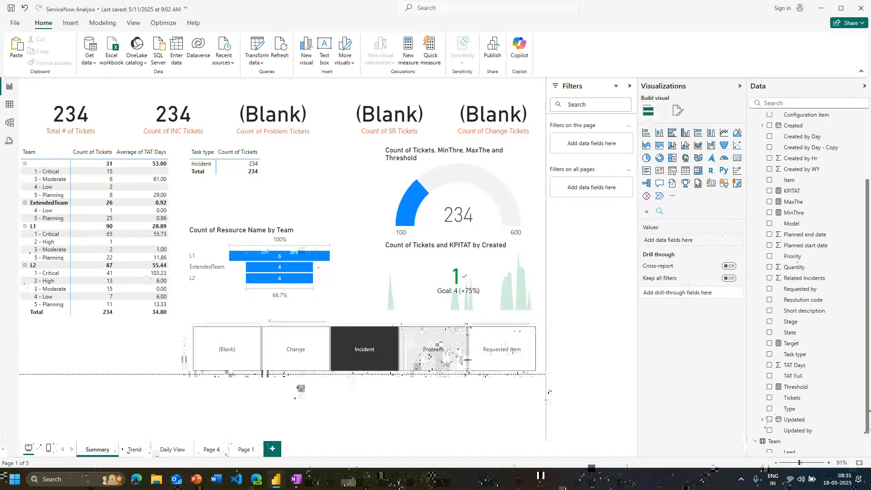
click(499, 356)
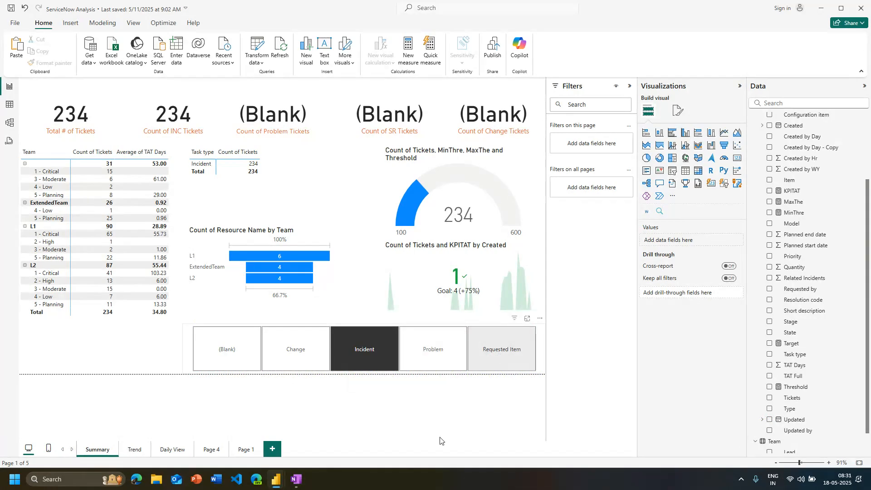
click(438, 367)
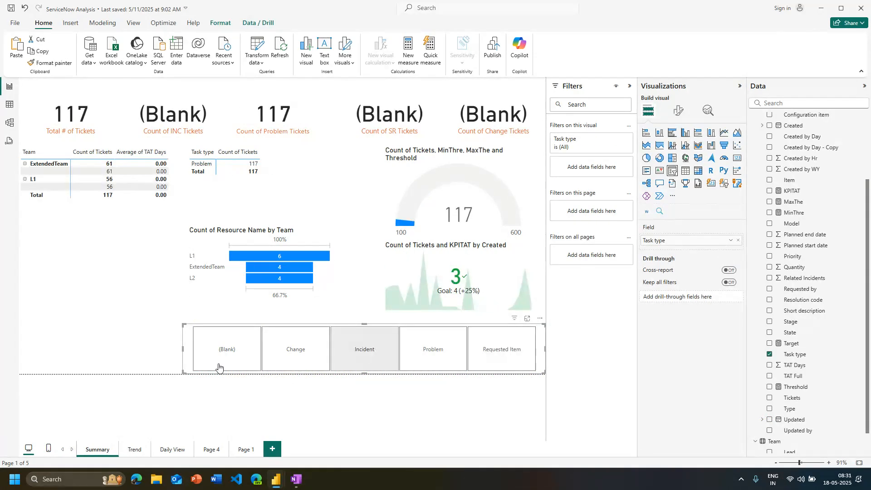
click(257, 388)
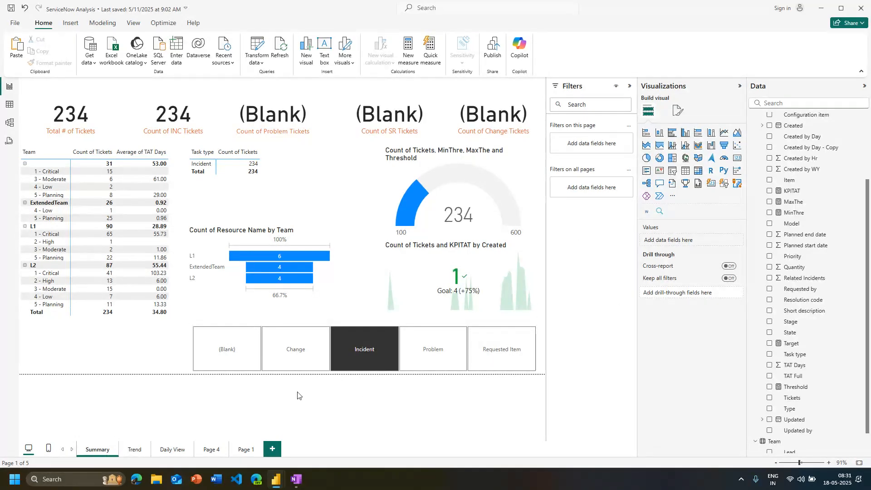
click(189, 371)
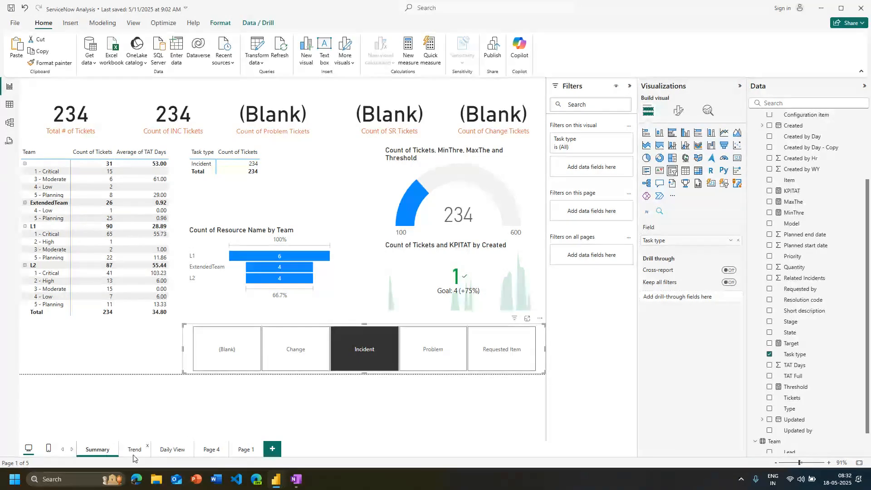
click(135, 450)
click(211, 449)
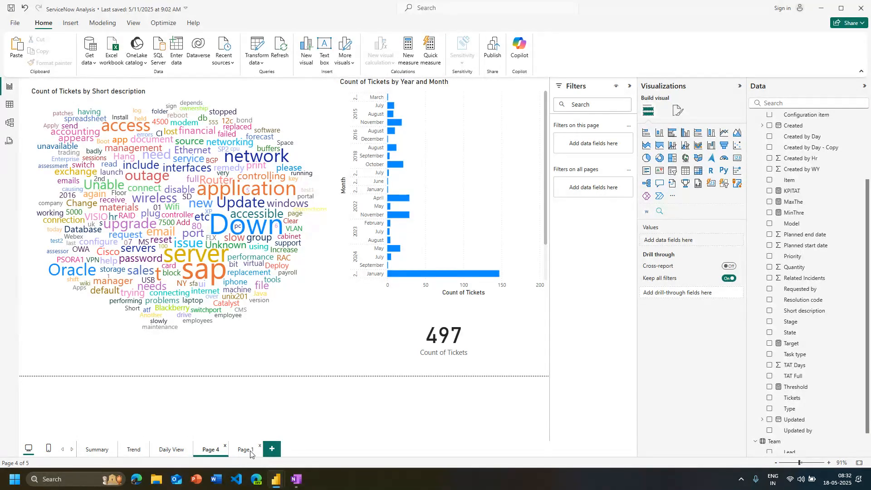
click(245, 450)
click(210, 451)
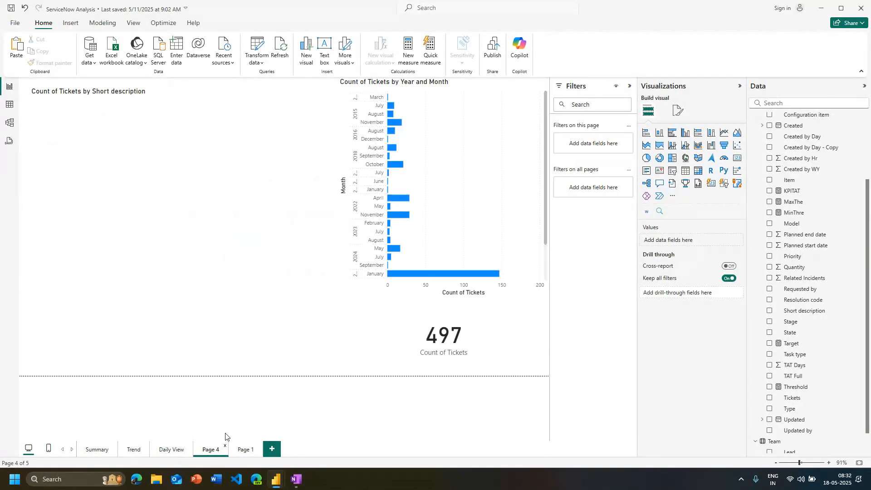
right_click(238, 227)
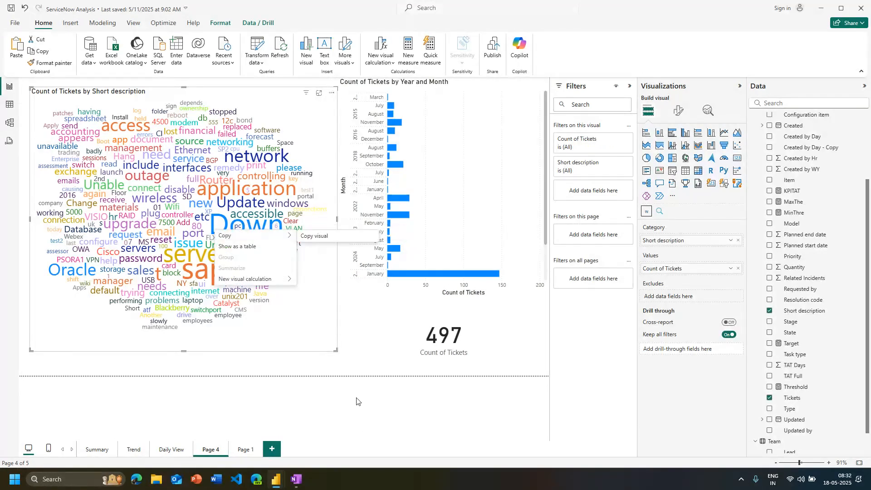
Add a decomposition tree visual to the empty Page 1 and enlarge it to roughly twice its default width and height
click(245, 449)
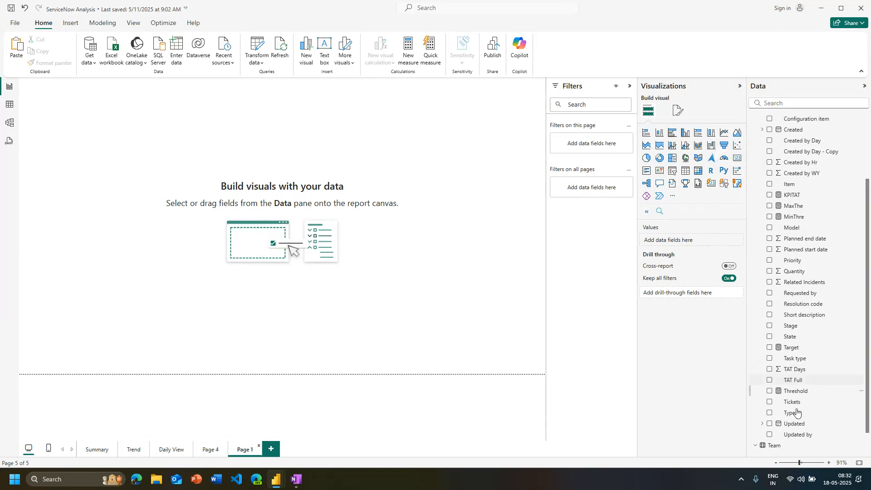
scroll(808, 438, up, 3)
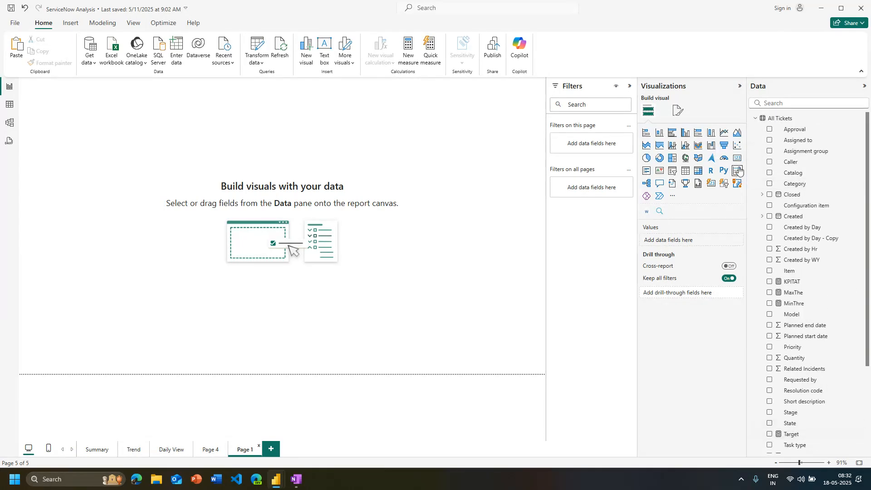
click(648, 184)
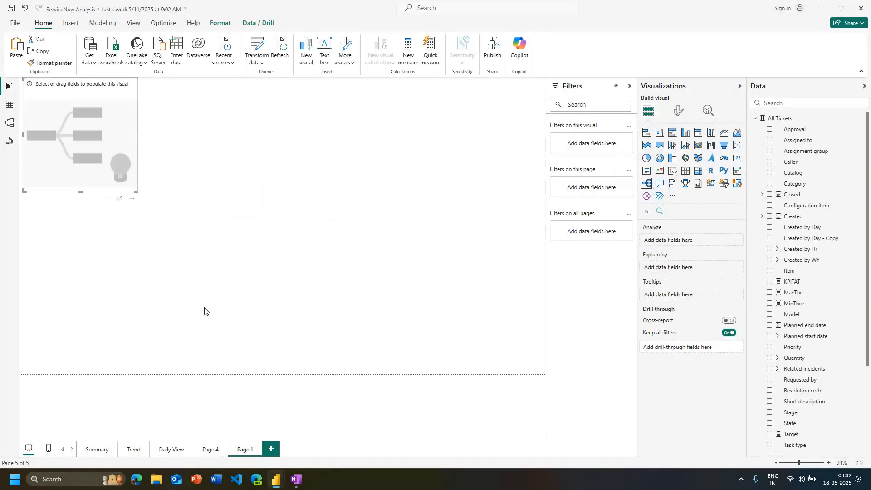
drag(136, 192, 243, 317)
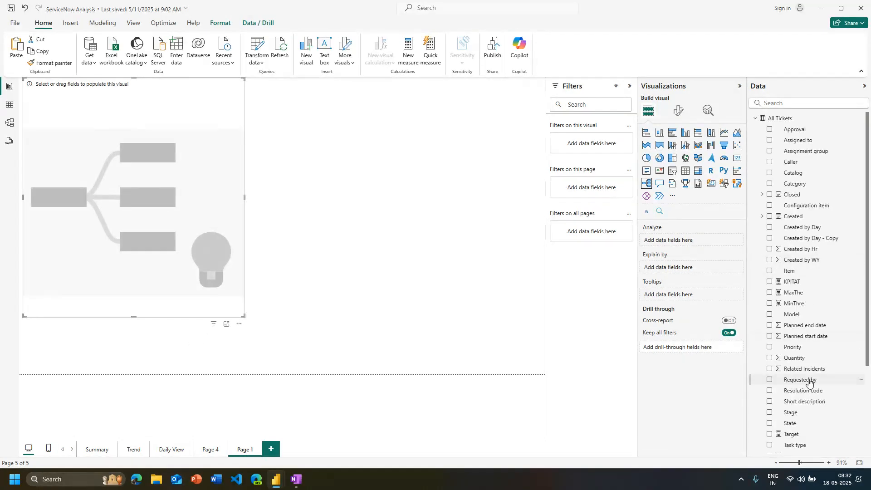
Add the Tickets and Category fields to the decomposition tree's Explain by fields
scroll(798, 351, down, 5)
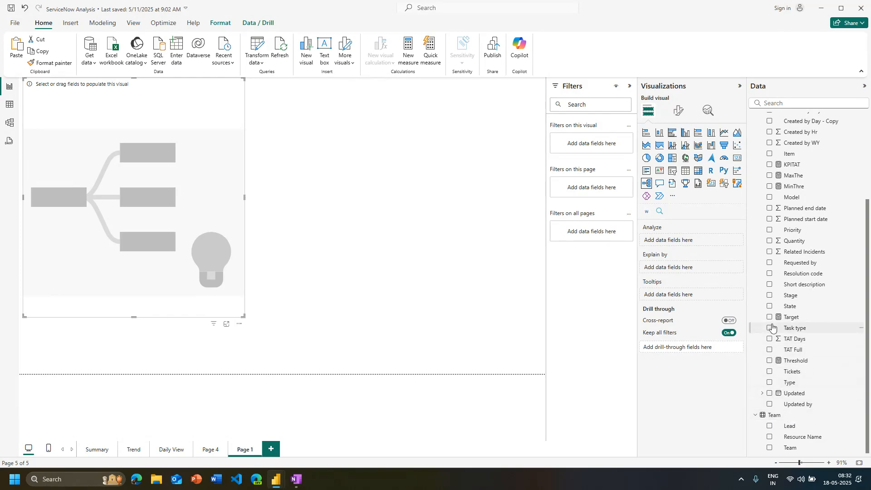
click(770, 371)
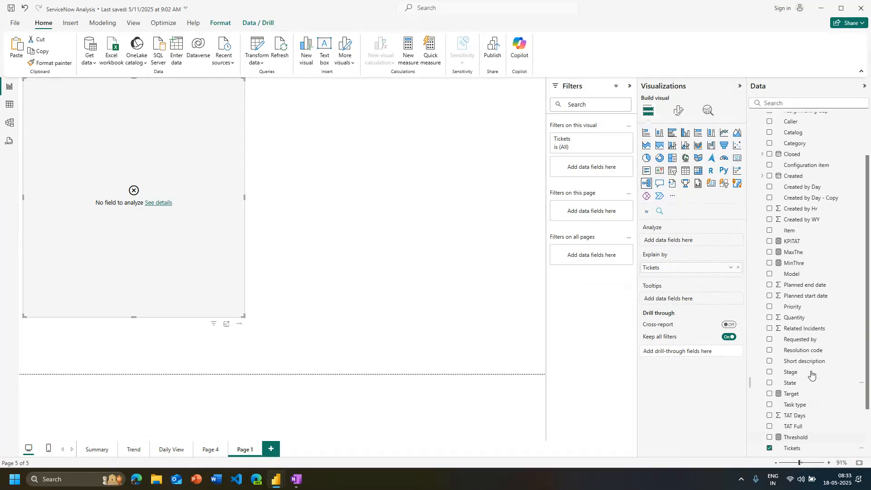
scroll(767, 369, up, 5)
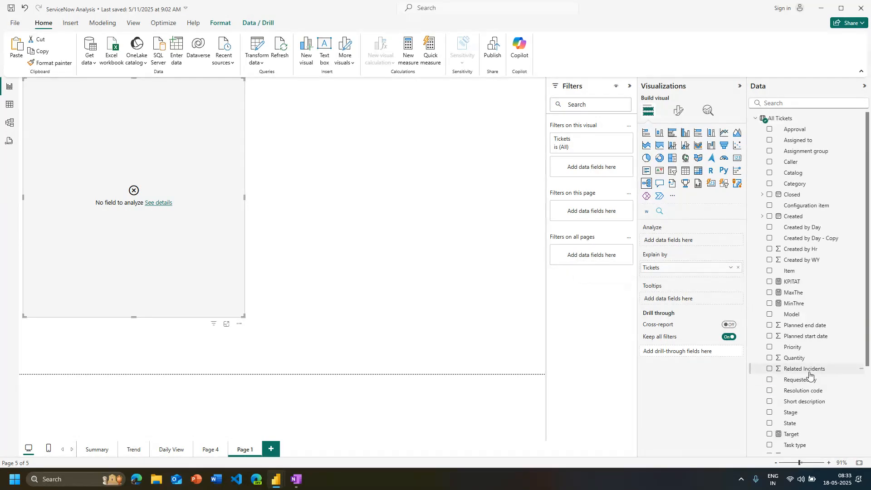
click(769, 184)
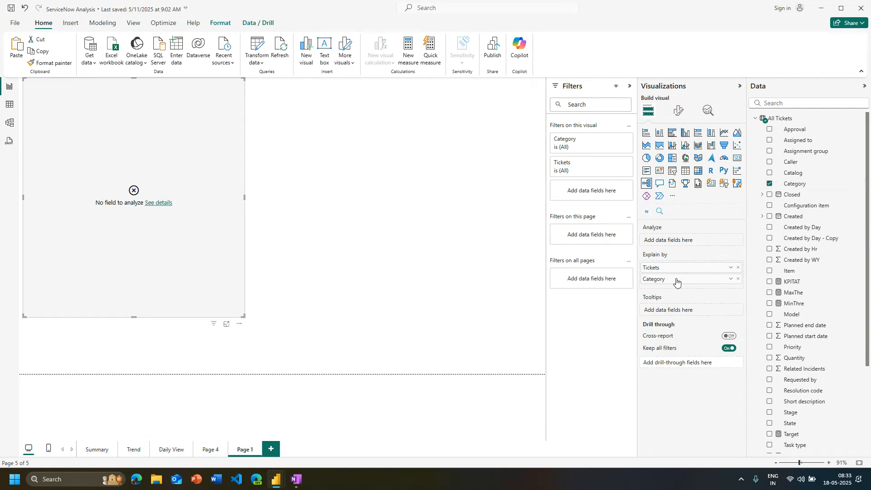
Try Category as the decomposition tree's analyzed field, summarized by Count (Distinct)
drag(676, 281, 678, 242)
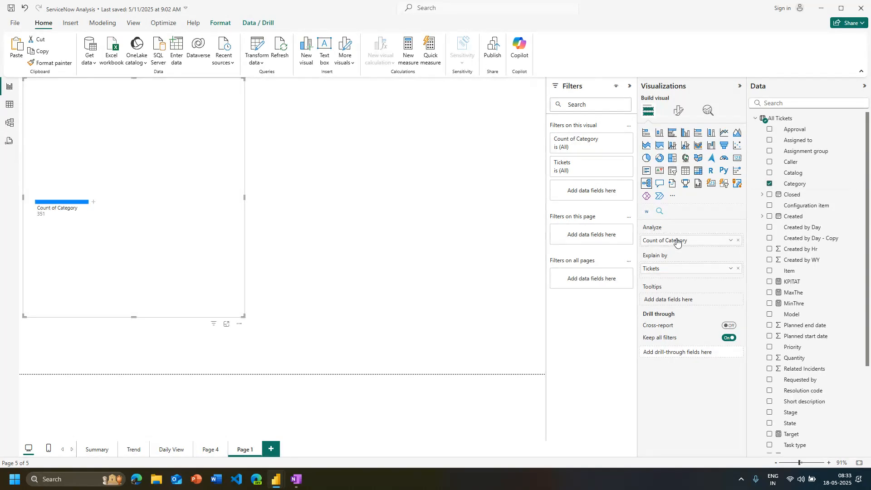
click(729, 241)
click(762, 299)
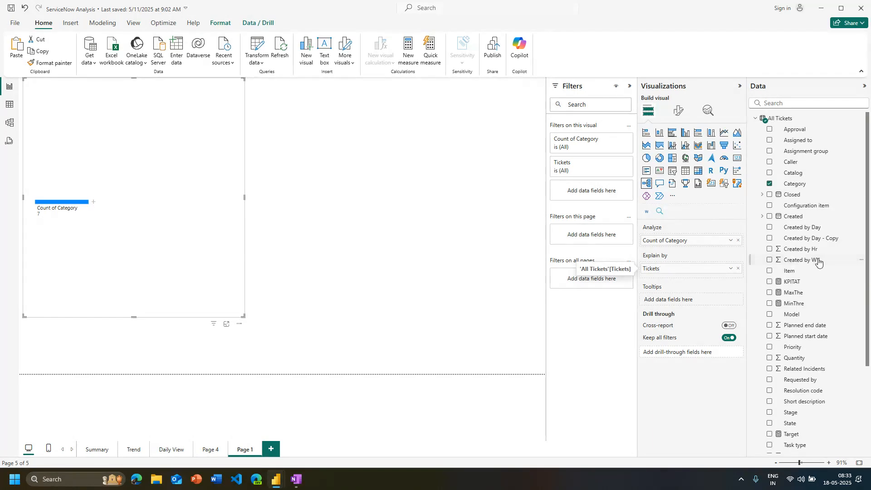
Add Task type and Type to the decomposition tree's Explain by fields
scroll(819, 262, down, 5)
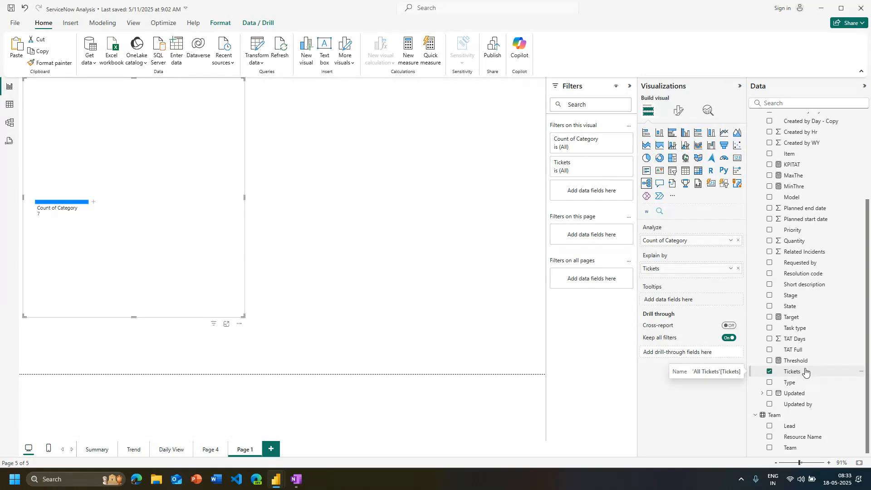
click(770, 383)
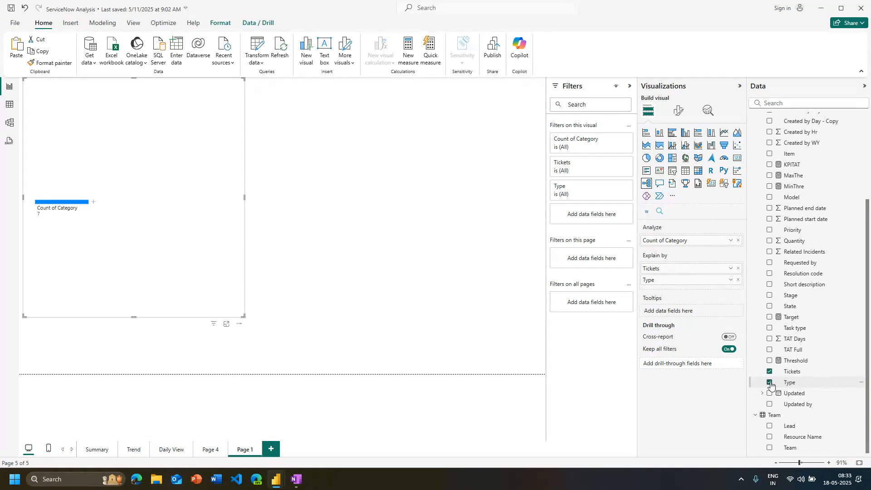
click(771, 383)
click(770, 329)
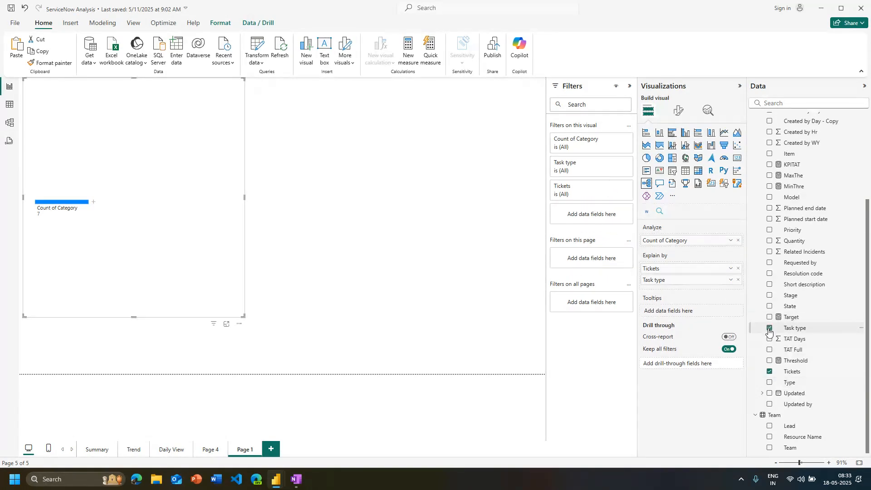
click(771, 386)
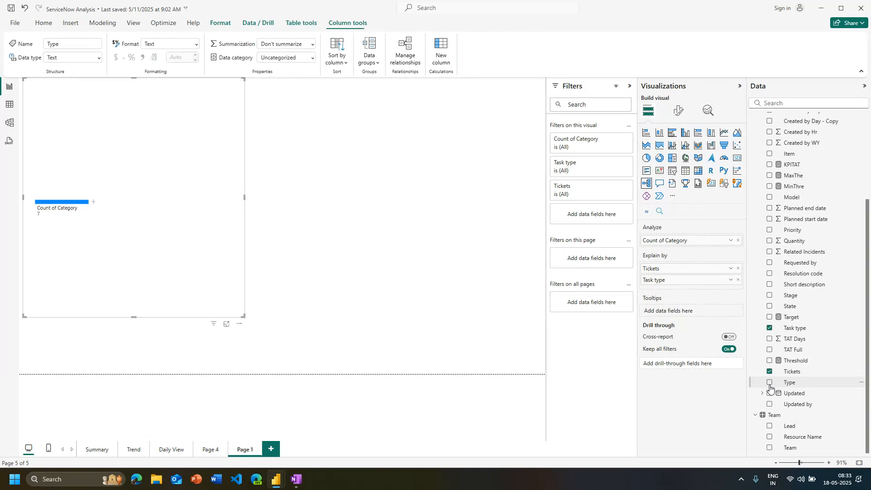
click(770, 384)
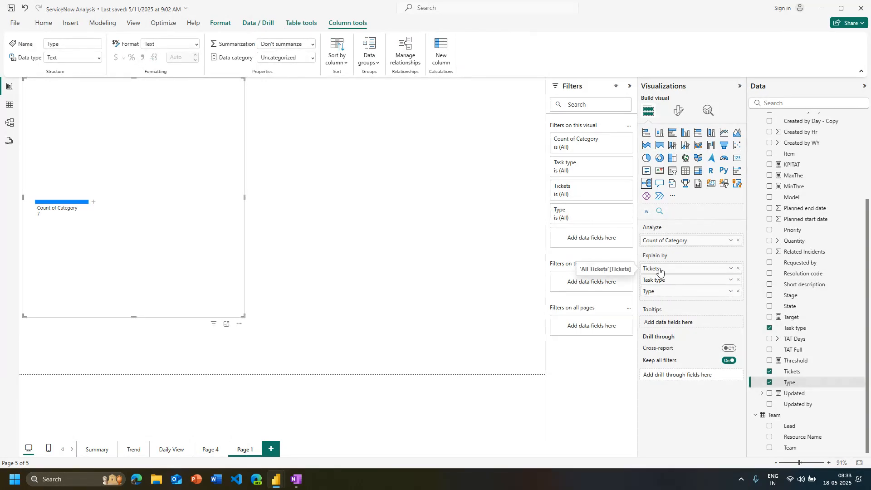
Take Tickets out of the decomposition tree's fields and move Category from Analyze back to Explain by
drag(658, 269, 670, 241)
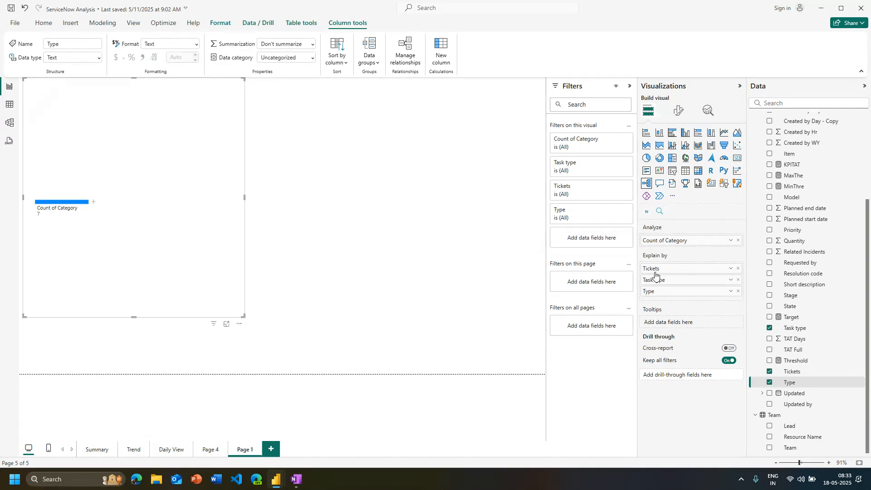
click(738, 269)
drag(693, 241, 687, 267)
drag(690, 273, 690, 272)
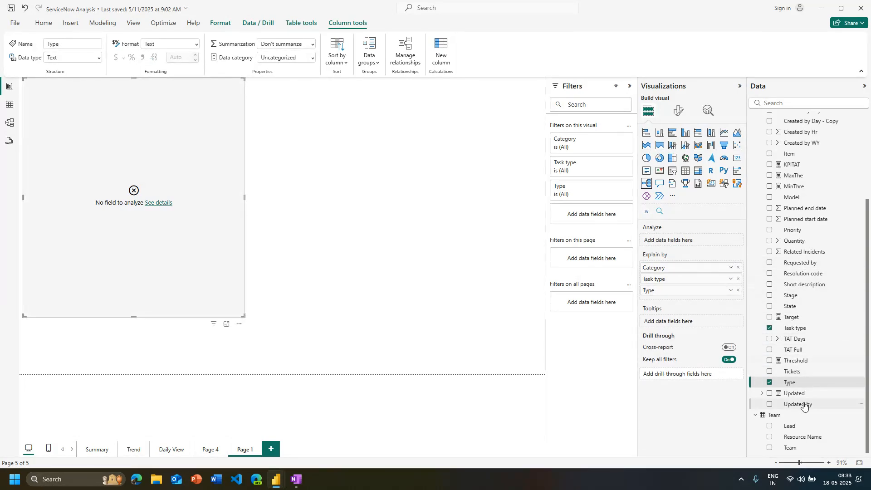
Make Tickets the decomposition tree's analyzed field and summarize it by Count (Distinct)
drag(793, 371, 675, 242)
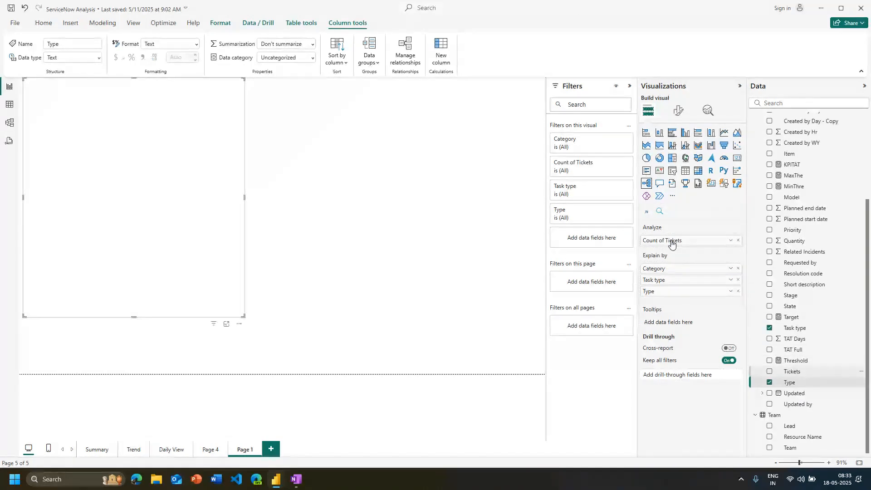
click(732, 241)
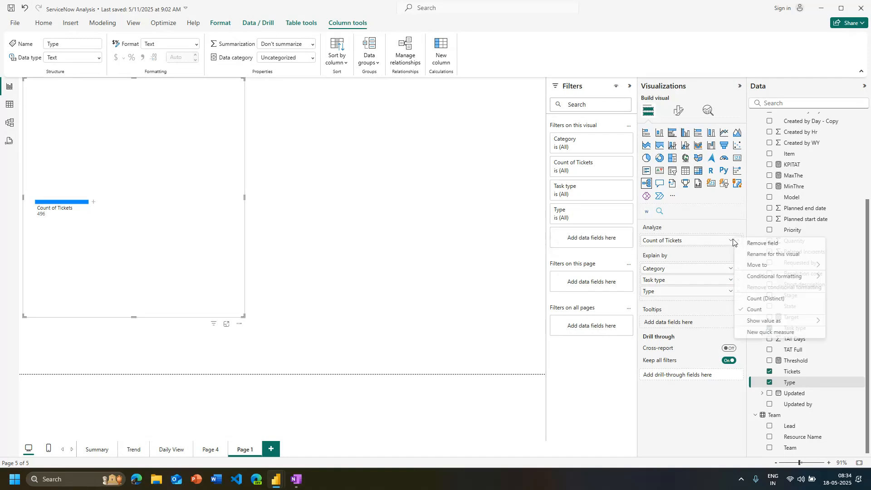
click(760, 300)
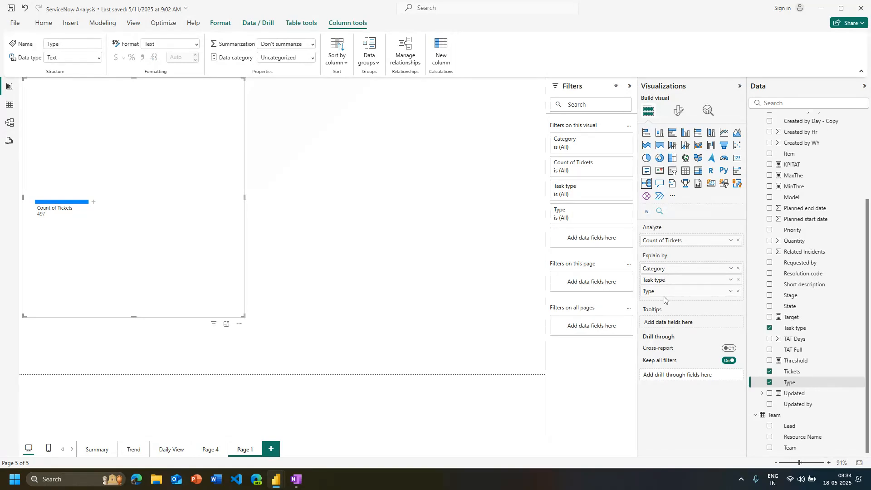
Expand the ticket count by Task type and split the Incident branch by Type
click(94, 202)
click(109, 232)
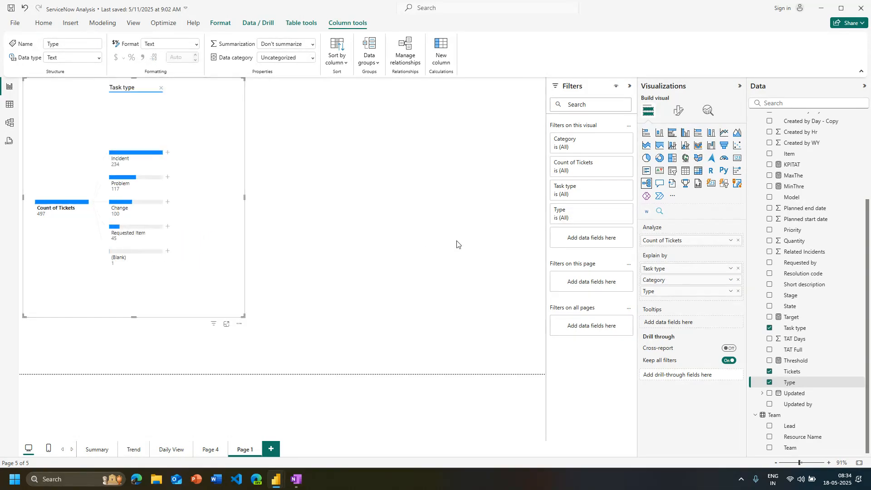
click(168, 153)
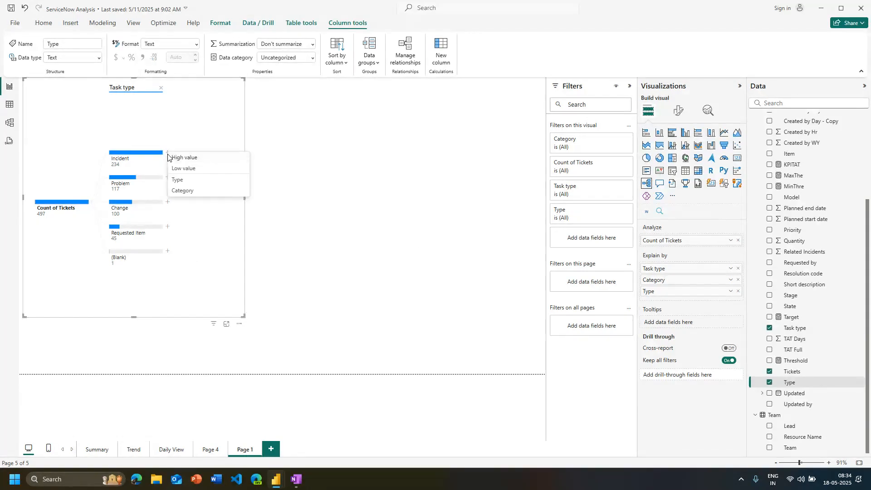
click(184, 180)
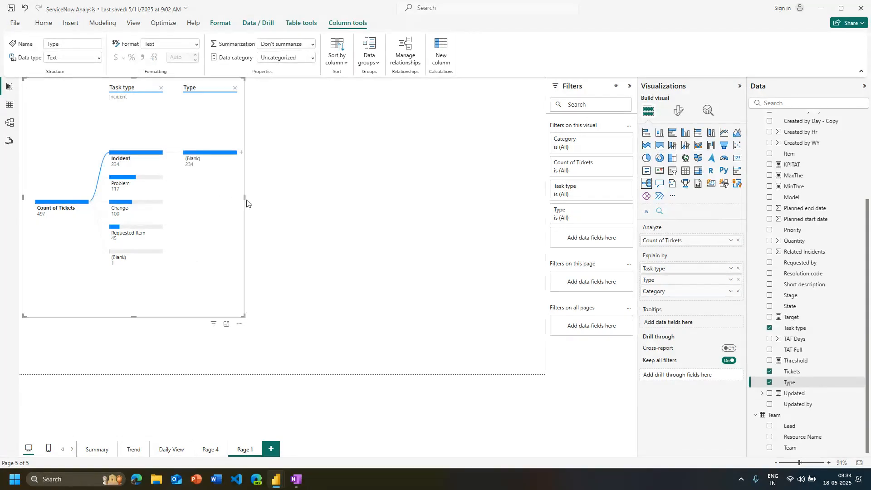
Widen the decomposition tree to nearly the full page width and split the blank Type node under Incident by Category
drag(246, 198, 529, 198)
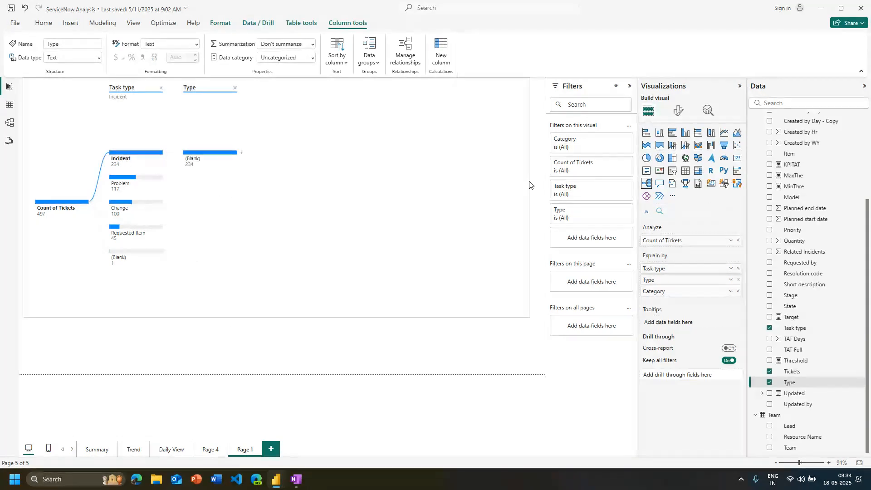
click(241, 157)
click(262, 180)
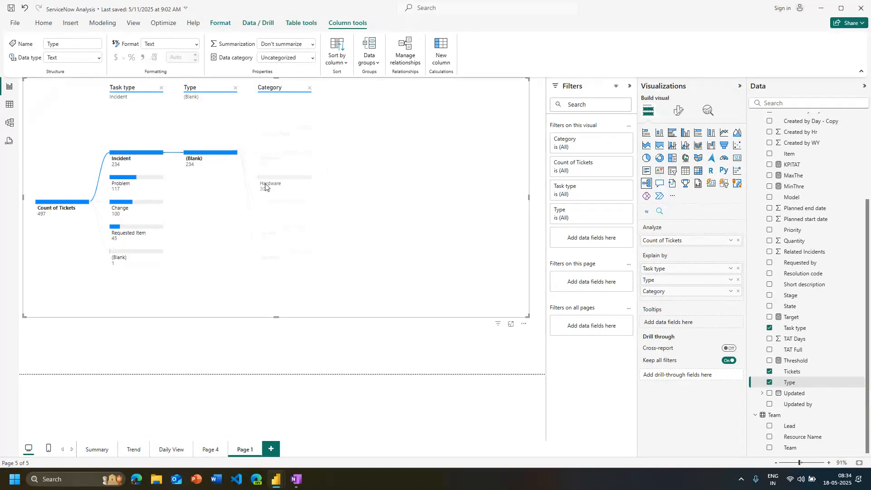
Compare the tree's Type and Category breakdowns for Problem, Change, Requested Item and Incident, finishing on Change
click(133, 179)
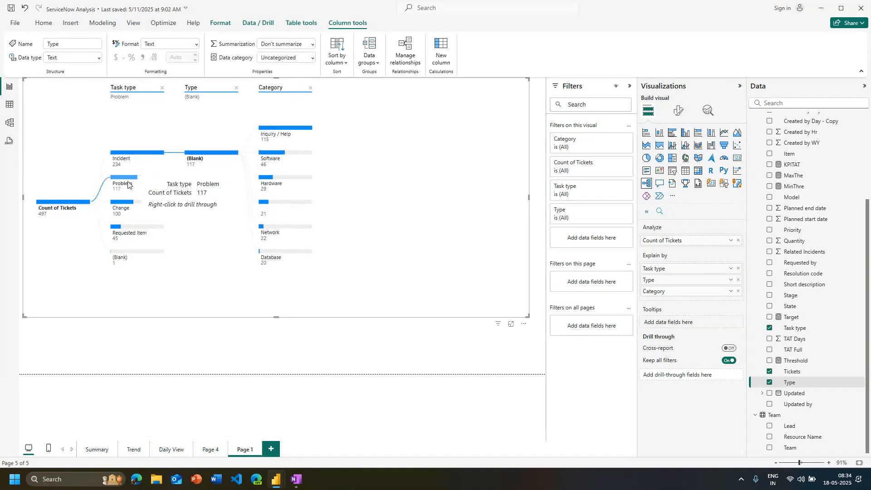
click(124, 203)
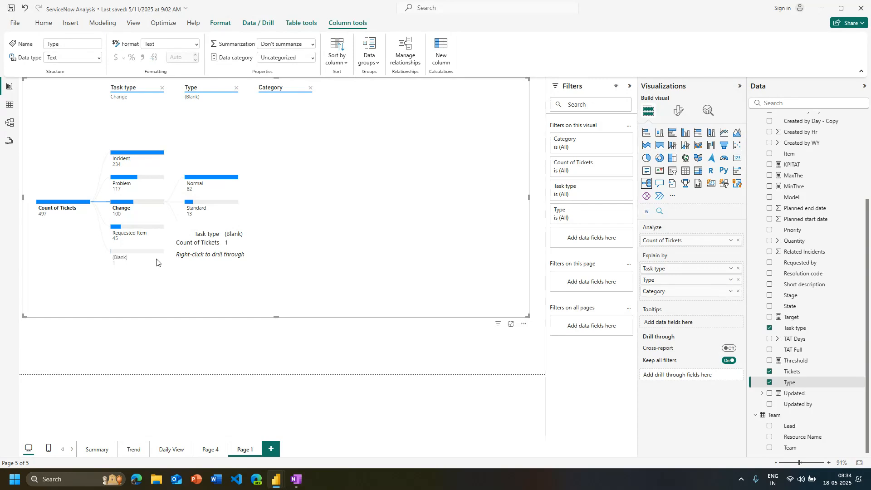
click(115, 231)
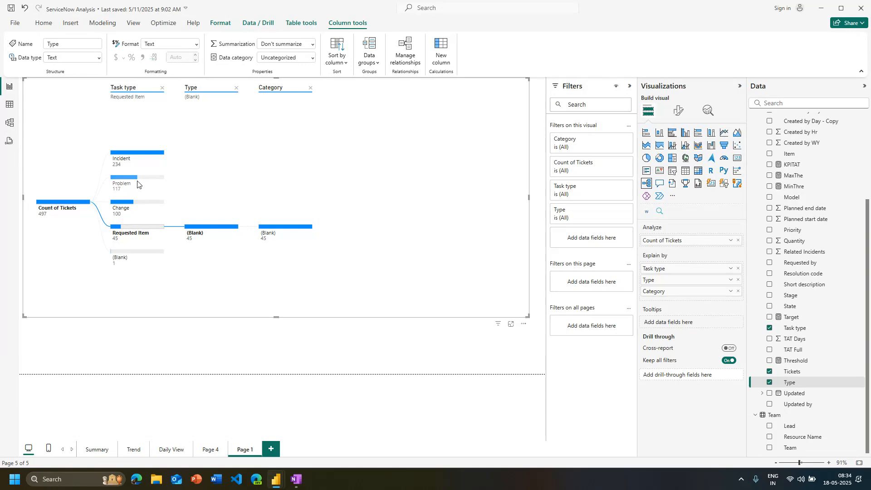
click(147, 156)
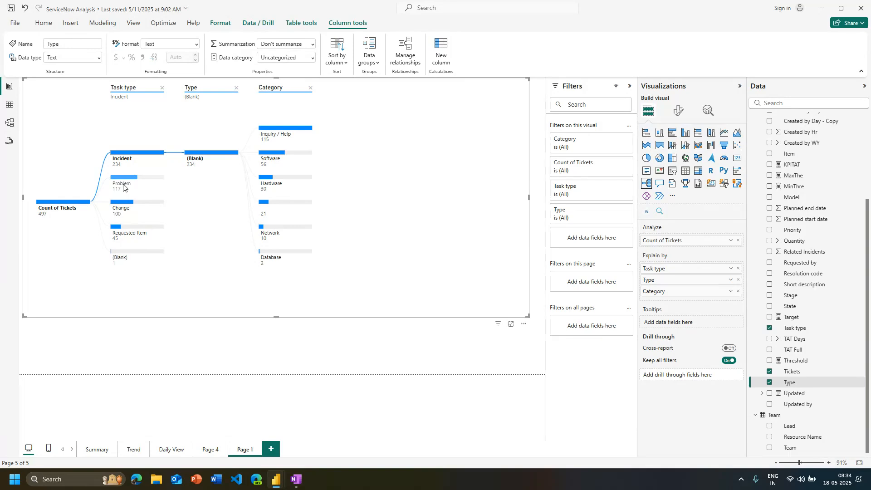
mouse_move(125, 180)
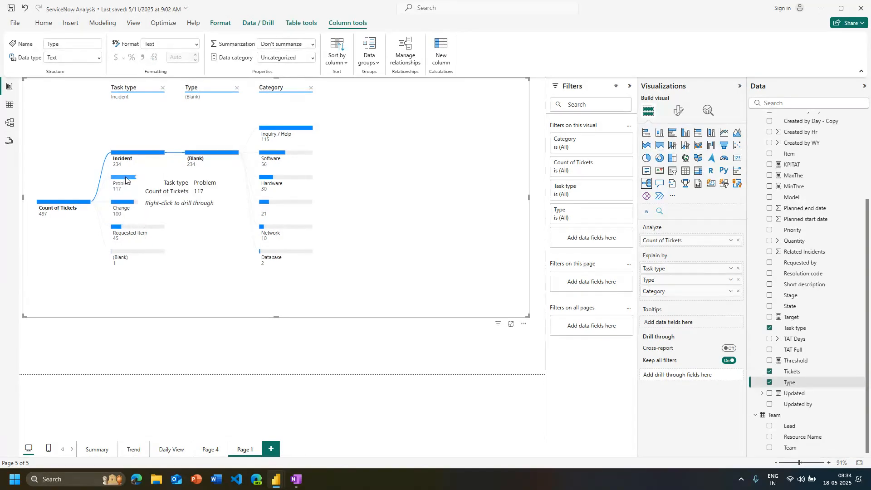
click(119, 205)
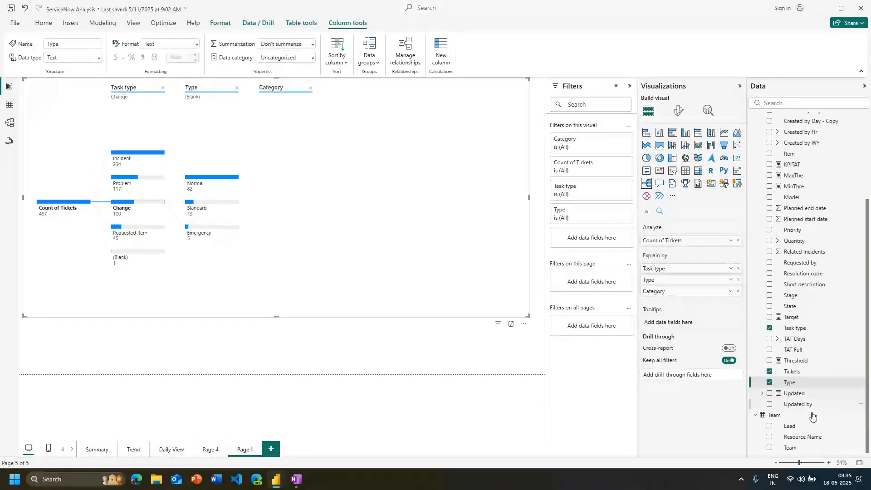
Add Team as the first Explain by level of the decomposition tree, ahead of Task type, and expand the L1 branch
drag(791, 447, 689, 271)
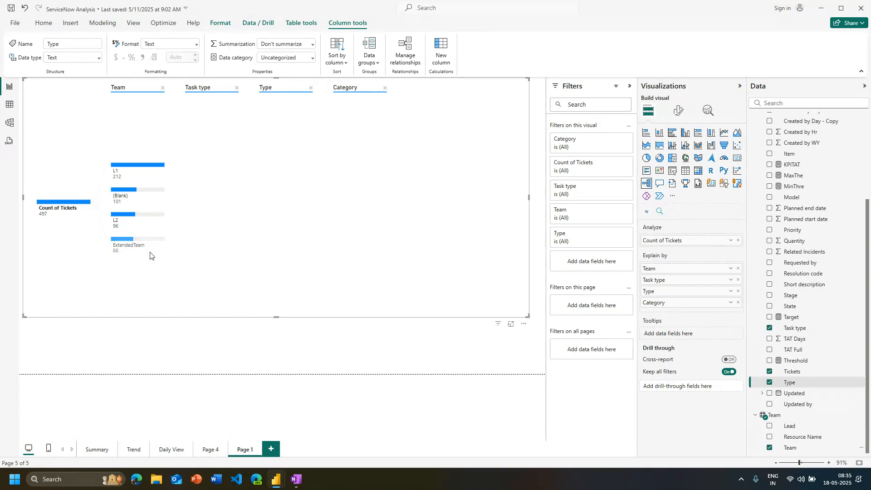
click(154, 166)
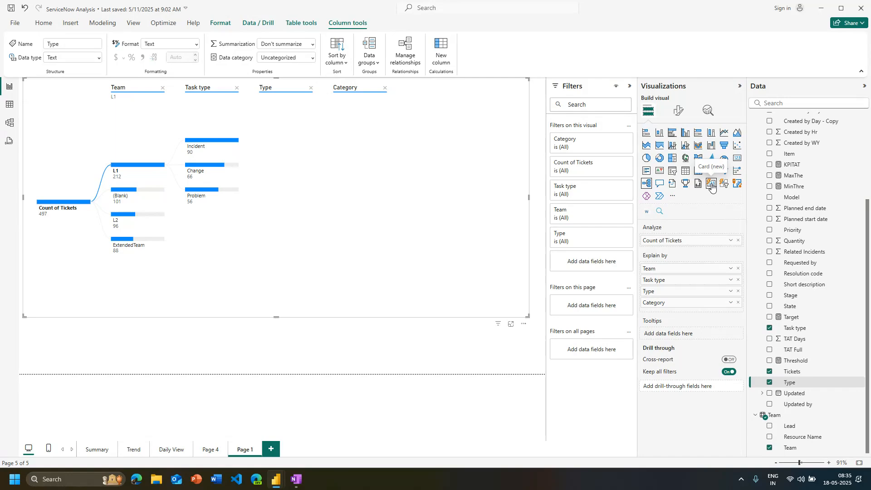
Go to Page 4 and clear the selected word "controller" in the short description word cloud
click(98, 449)
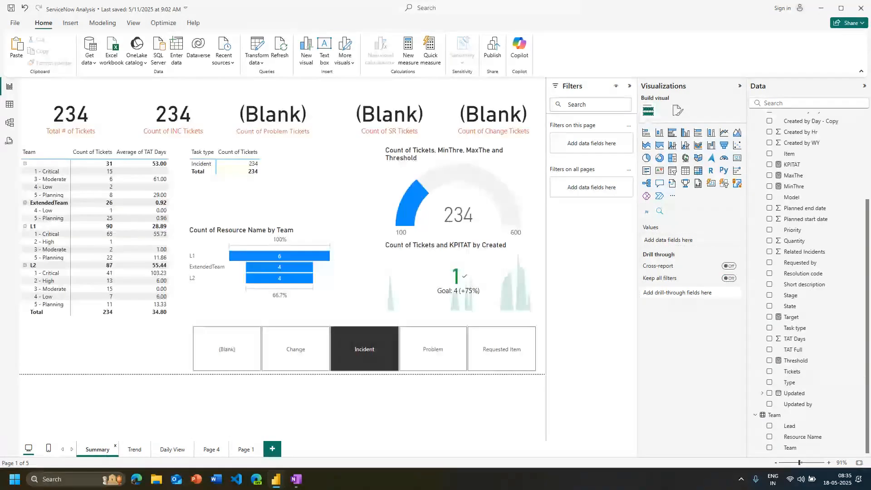
click(211, 449)
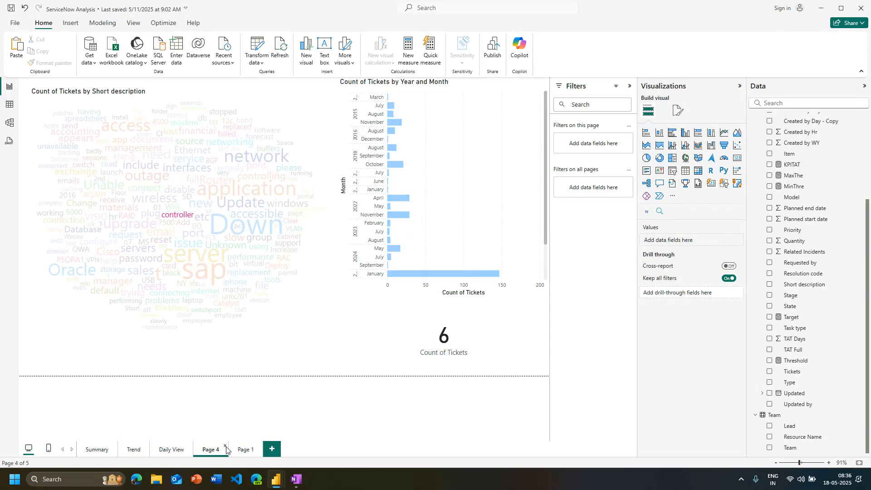
click(179, 215)
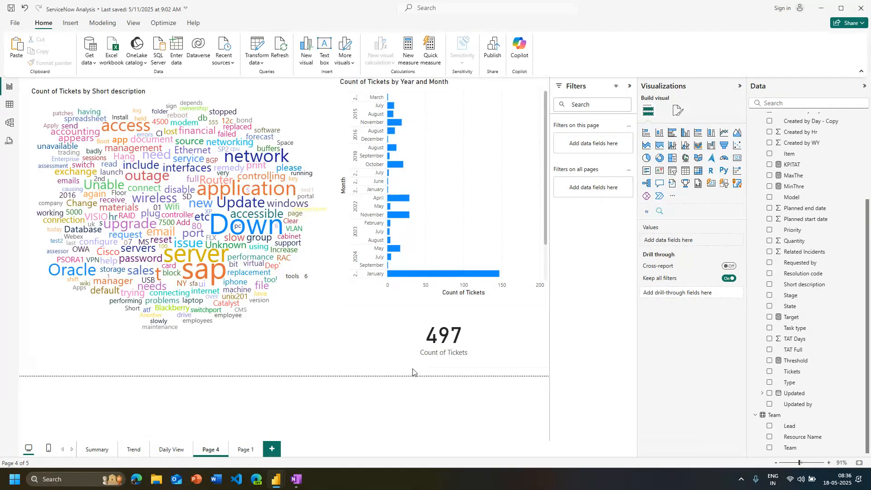
Narrow the Count of Tickets card below the bar chart and place a copy of it beside the original
click(532, 342)
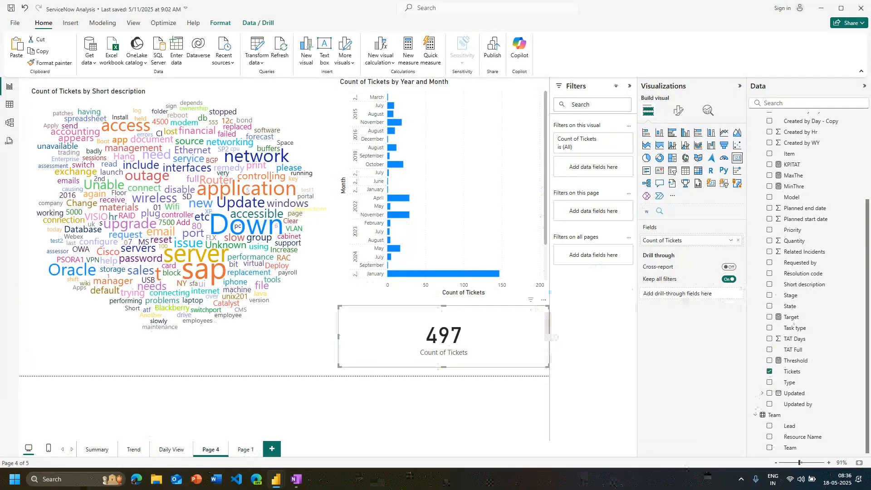
drag(550, 337, 517, 366)
key(ctrl+c)
key(ctrl+v)
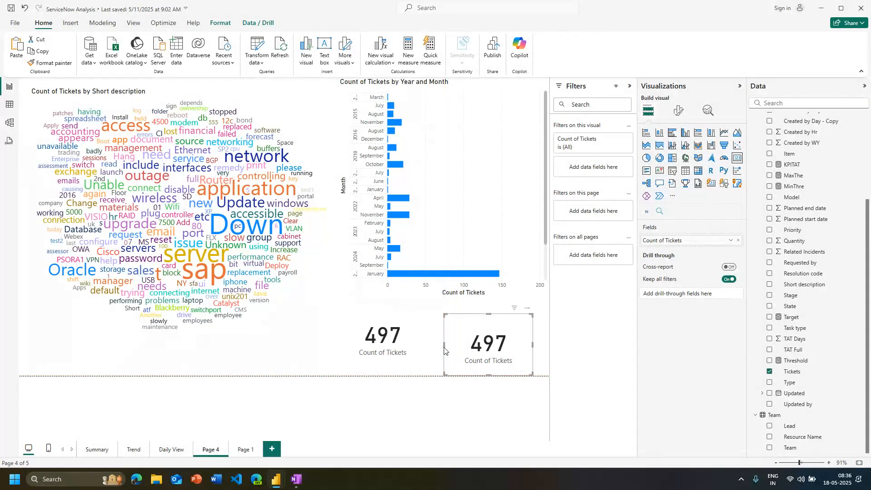
Convert the original Count of Tickets card to the Card (new) visual and align the copied card level with it
click(420, 336)
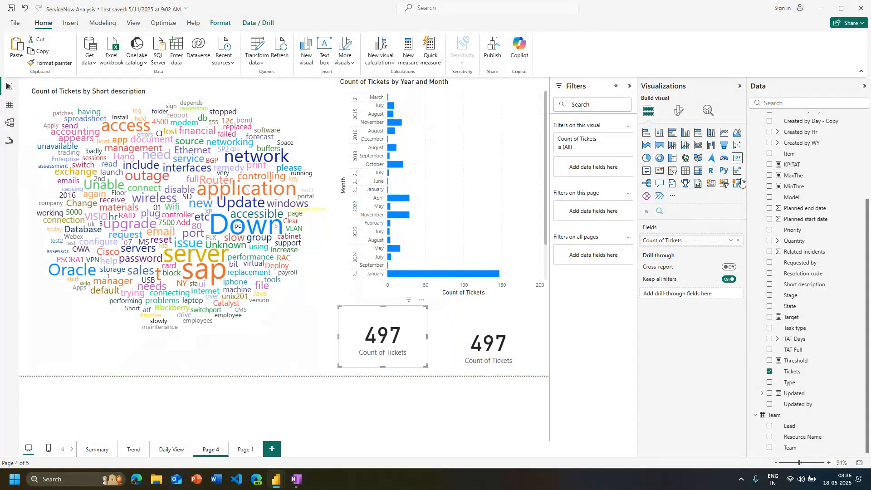
click(710, 189)
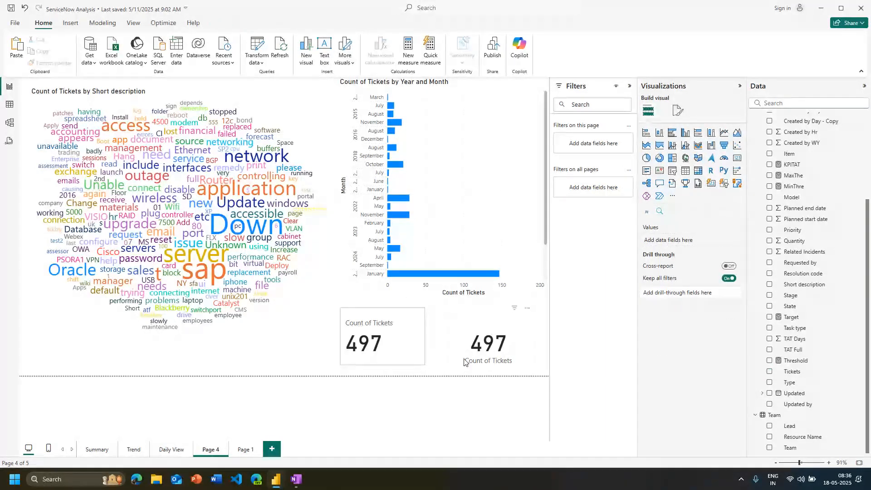
click(462, 351)
click(418, 361)
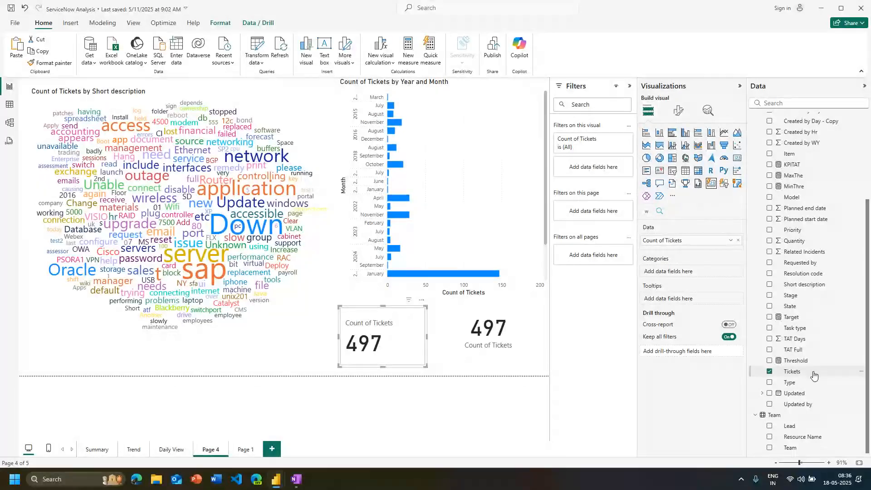
Split the new card by Type as its category and enlarge it so three categories' ticket counts are readable
drag(796, 385, 670, 272)
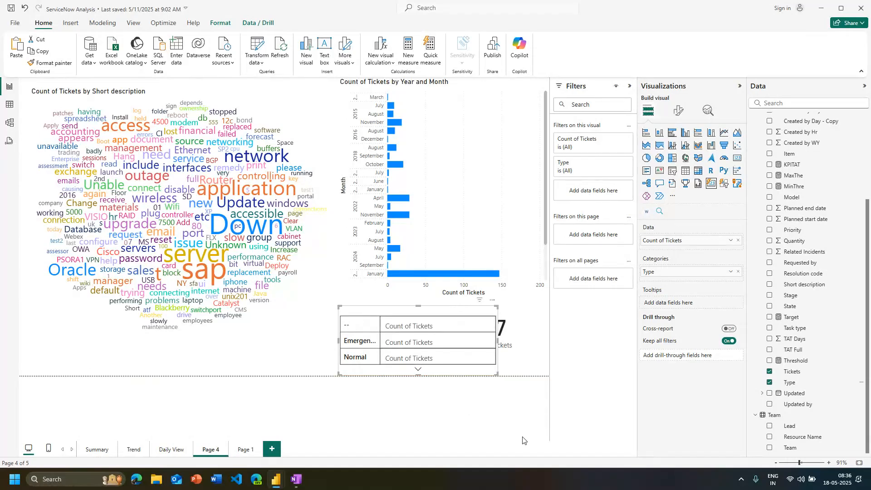
click(418, 369)
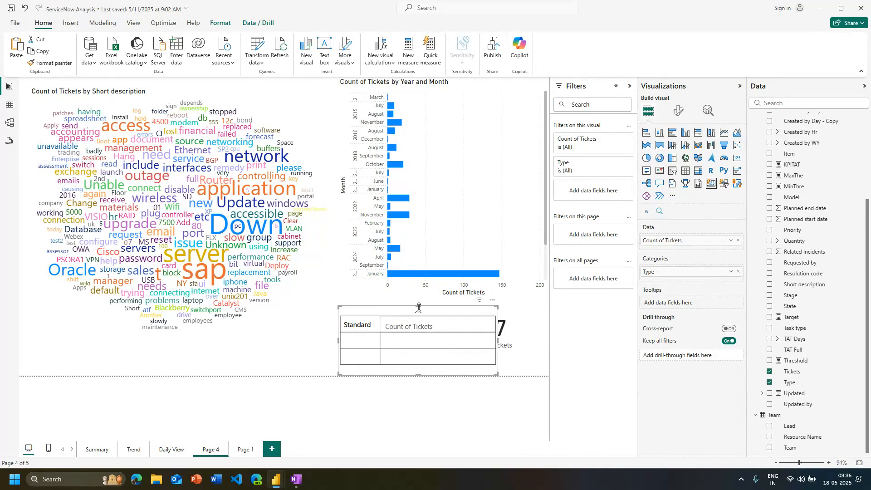
drag(418, 308, 443, 188)
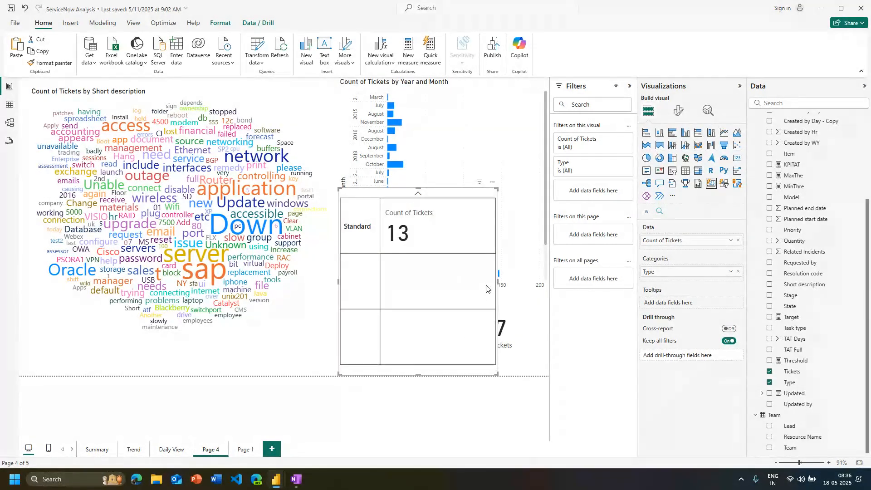
drag(498, 282, 540, 282)
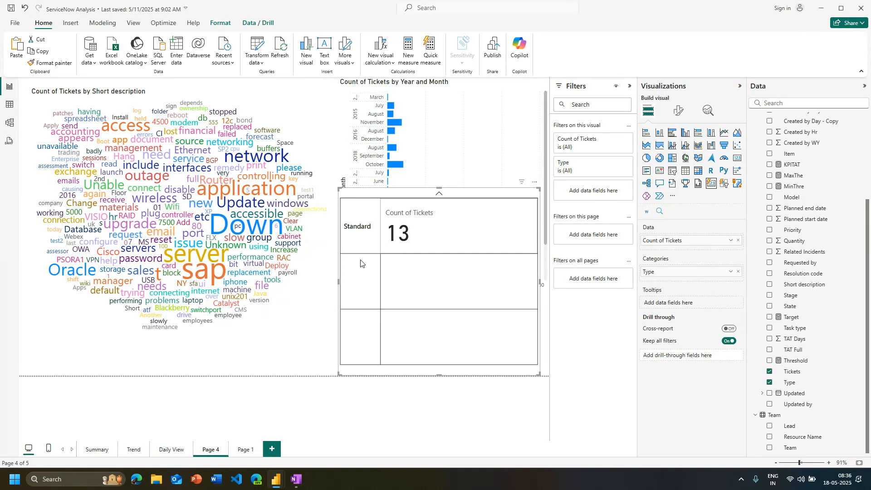
click(436, 194)
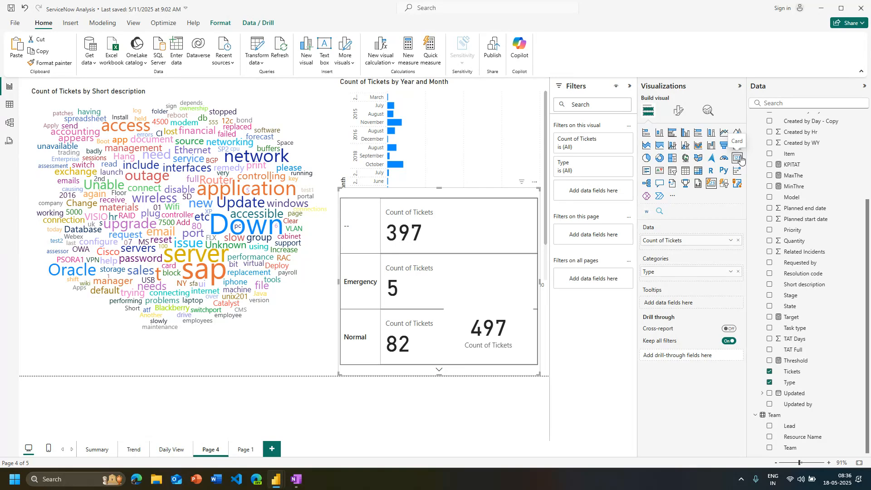
Shrink the word cloud and the Year and Month bar chart to make room for the Type card between them
click(84, 352)
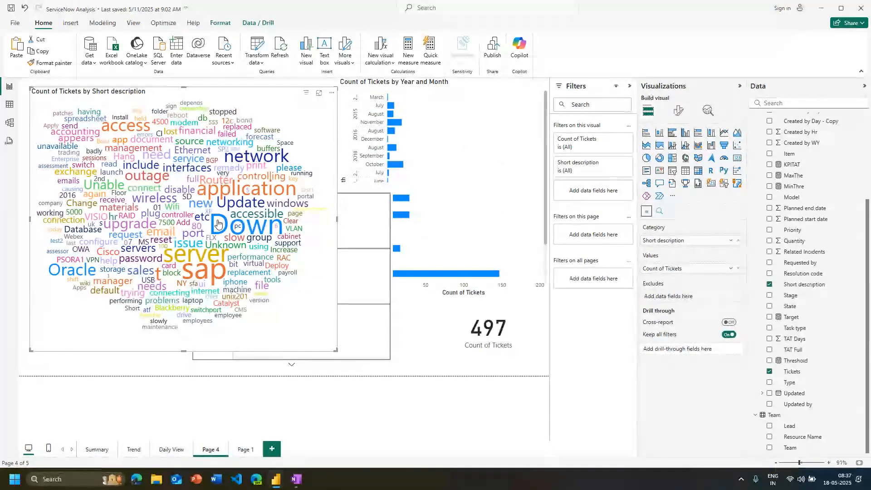
mouse_move(222, 244)
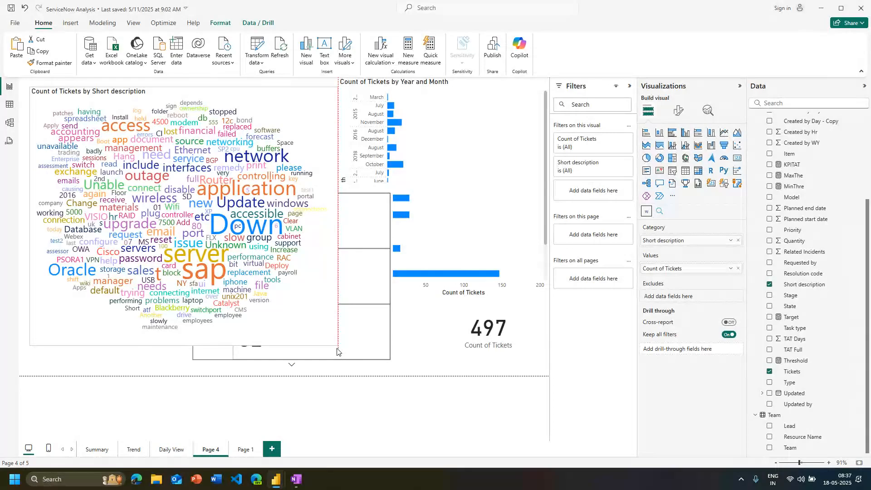
drag(337, 349, 265, 289)
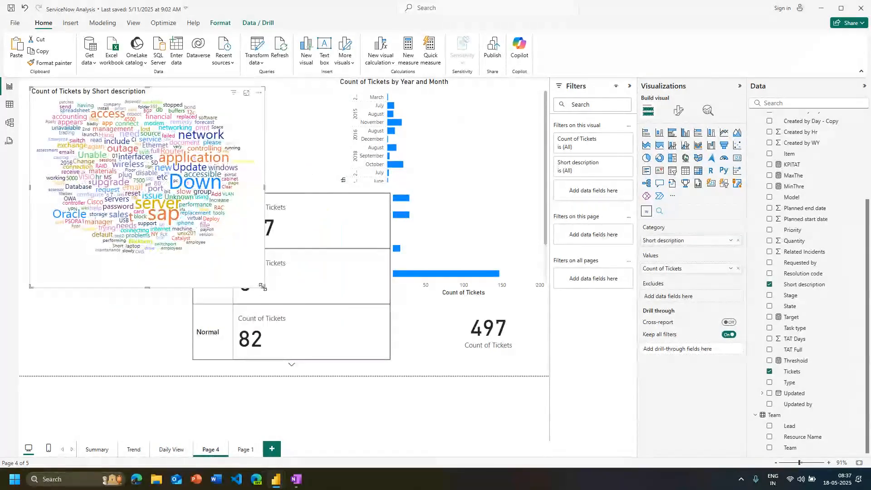
click(325, 354)
drag(311, 186, 387, 190)
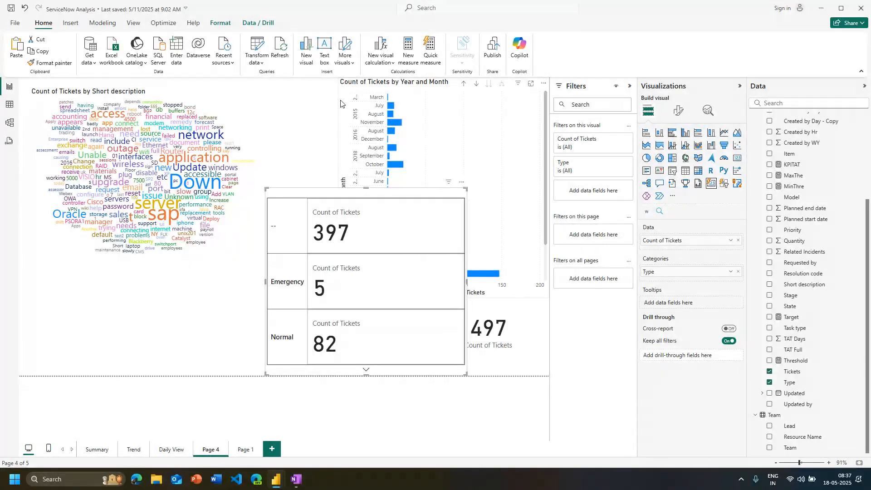
click(456, 296)
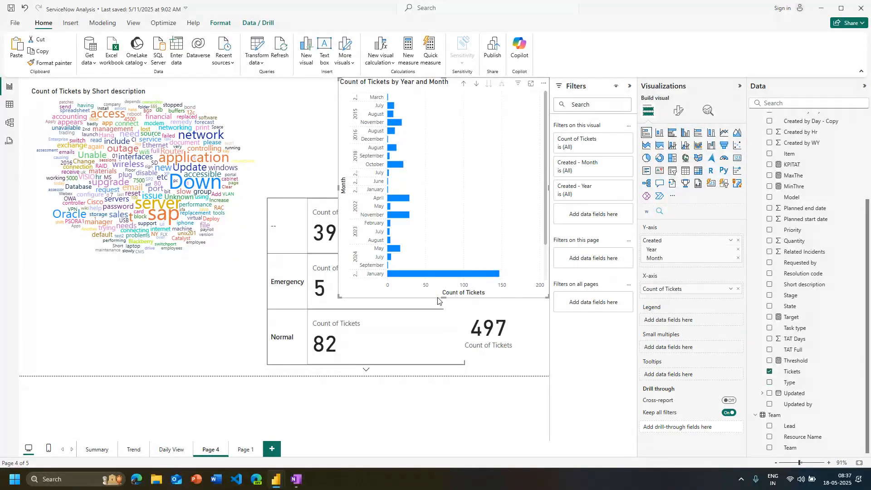
drag(441, 297, 433, 142)
Stretch the Type card up to just below the bar chart and move the plain Count of Tickets card higher beside it
click(367, 370)
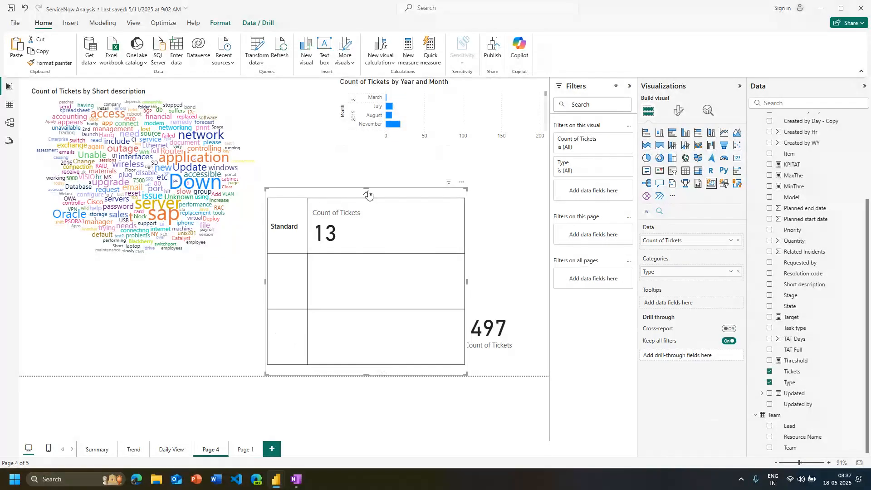
drag(368, 187, 387, 133)
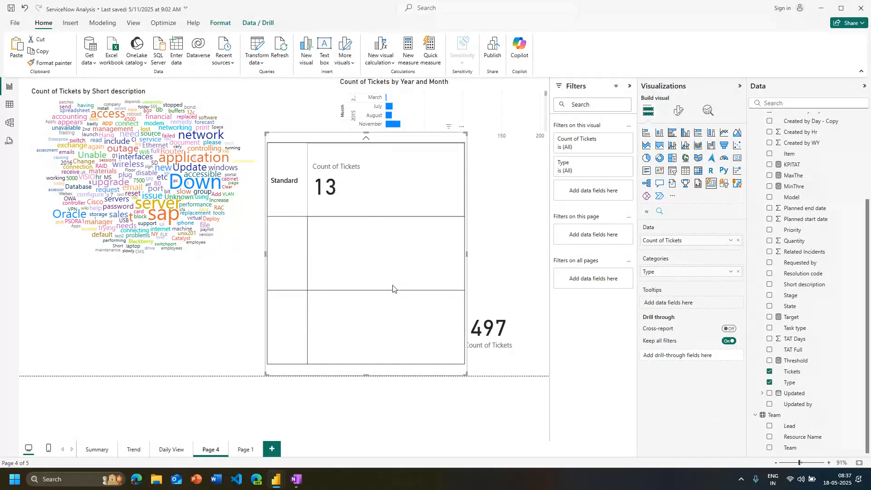
click(366, 142)
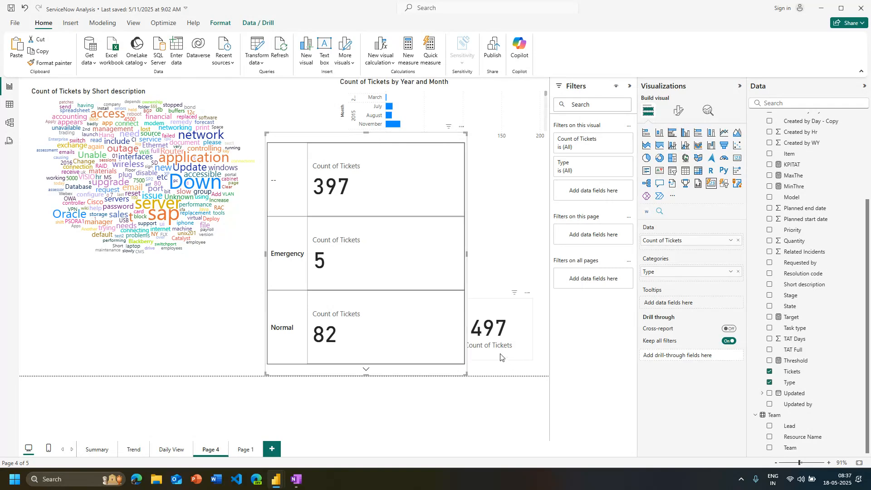
drag(501, 357, 510, 271)
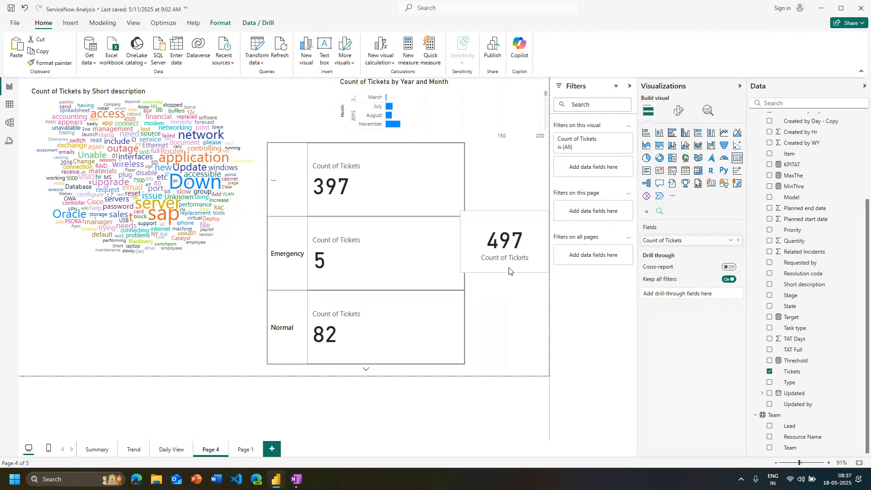
click(504, 345)
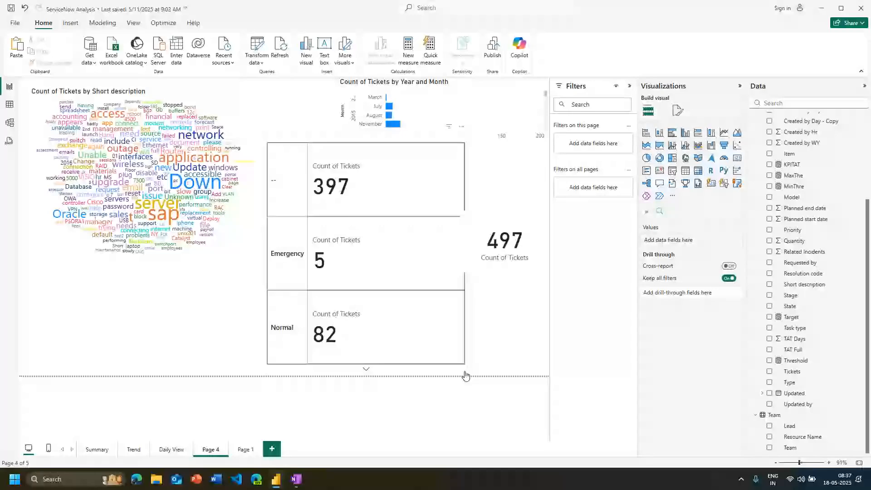
Convert the Type card to a button slicer with Type as its only field and reduce its height along the page's lower edge
click(402, 335)
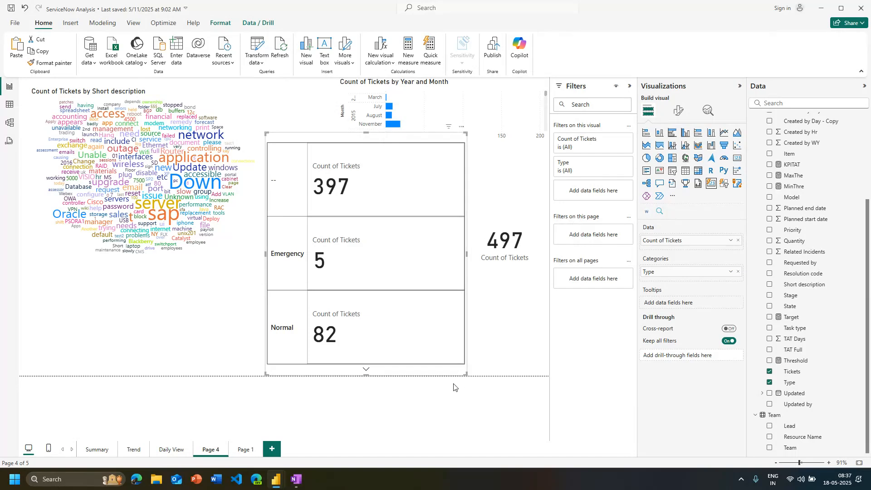
click(739, 273)
click(724, 186)
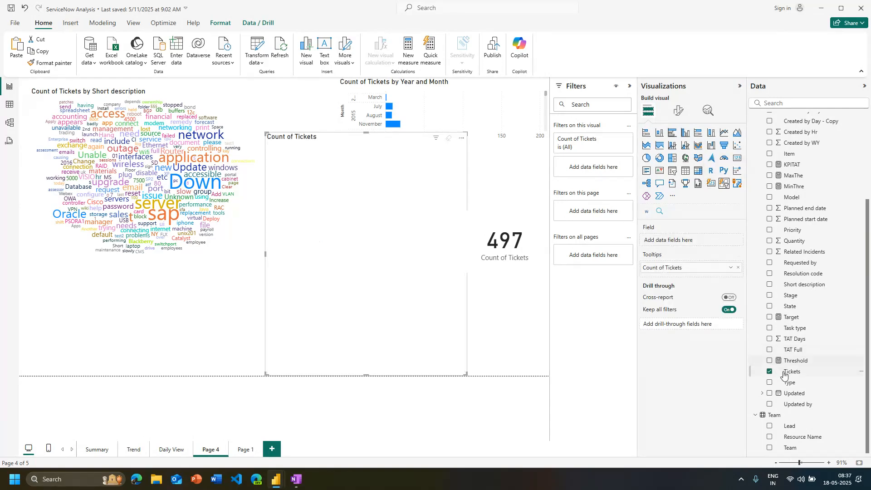
drag(793, 393, 683, 243)
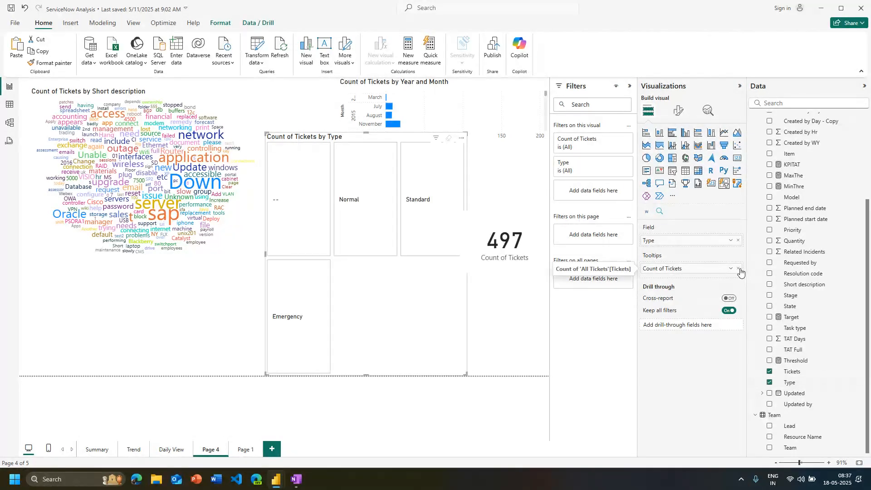
click(739, 268)
drag(378, 376, 403, 362)
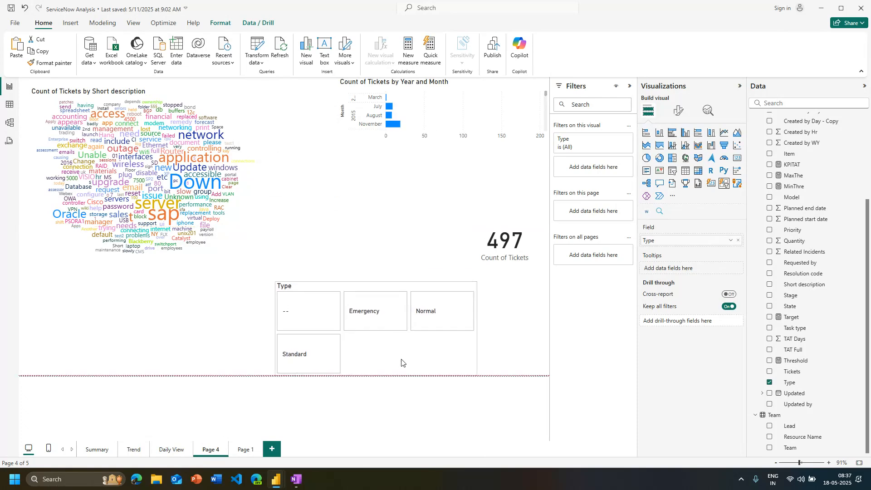
Filter the page's visuals by Emergency and Normal in turn with the Type slicer, and clear the selection
click(376, 323)
click(414, 318)
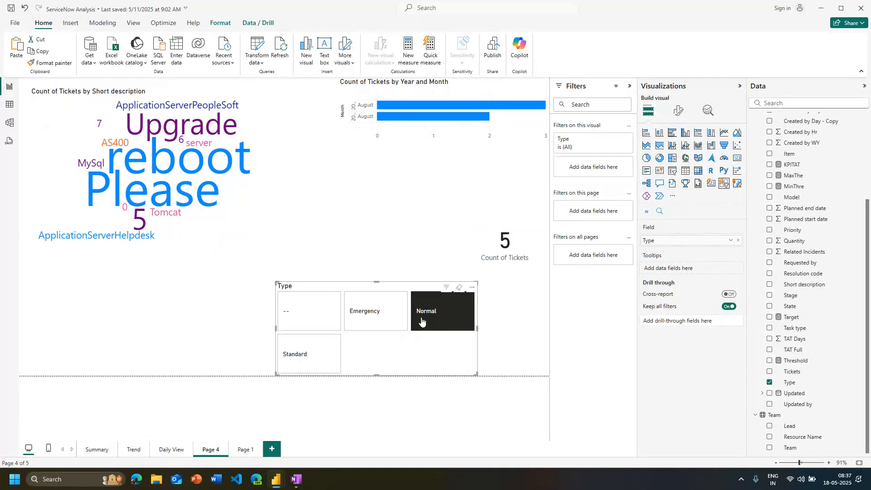
click(374, 326)
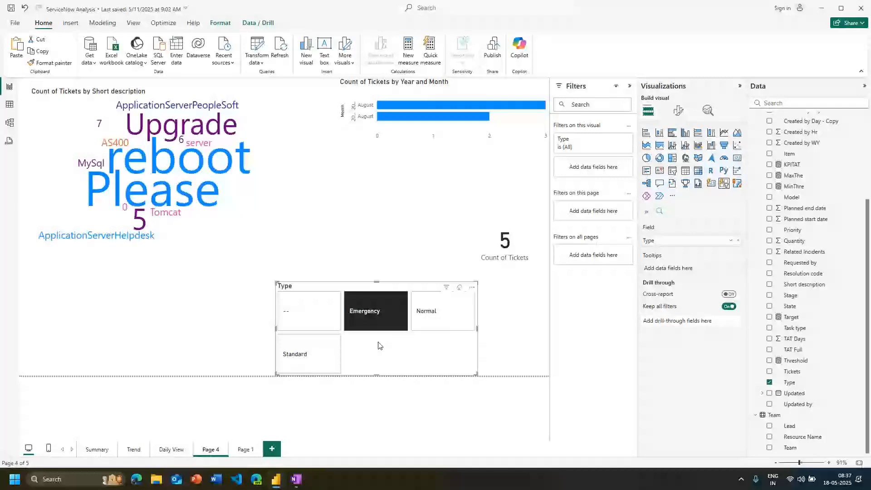
click(437, 321)
click(436, 321)
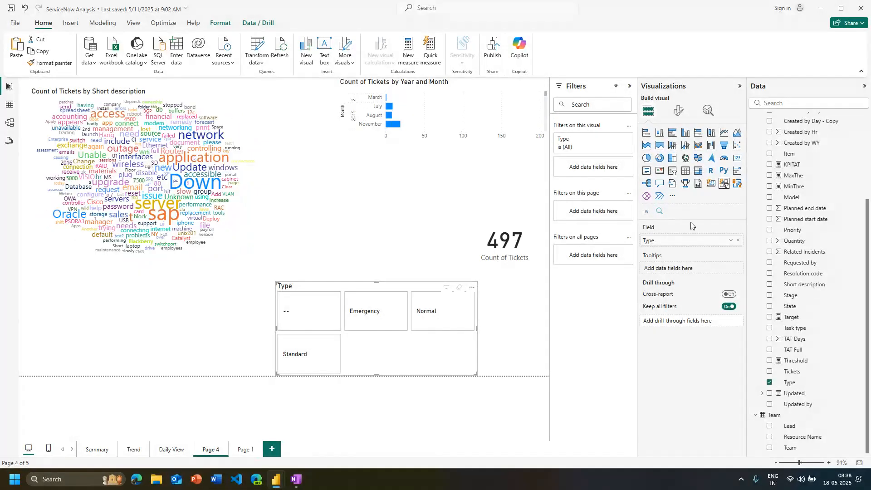
Convert the Type slicer to an ArcGIS for Power BI map and dismiss its enlarge and location notices
click(738, 189)
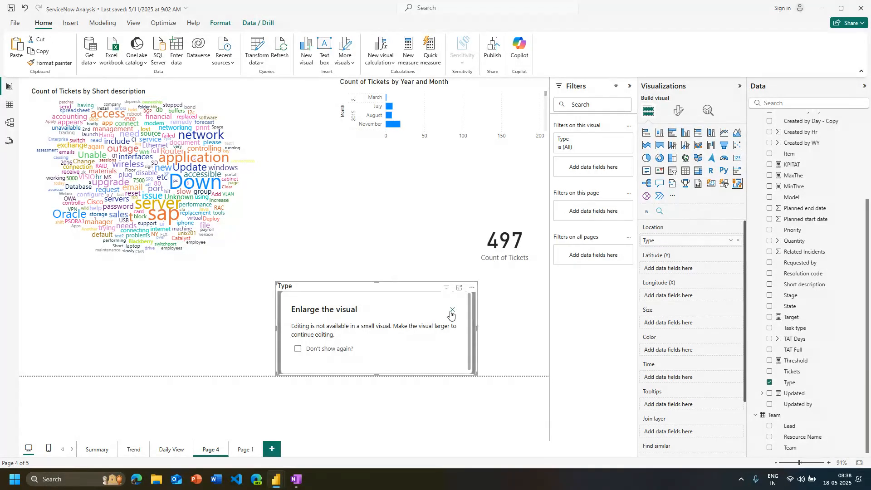
click(452, 310)
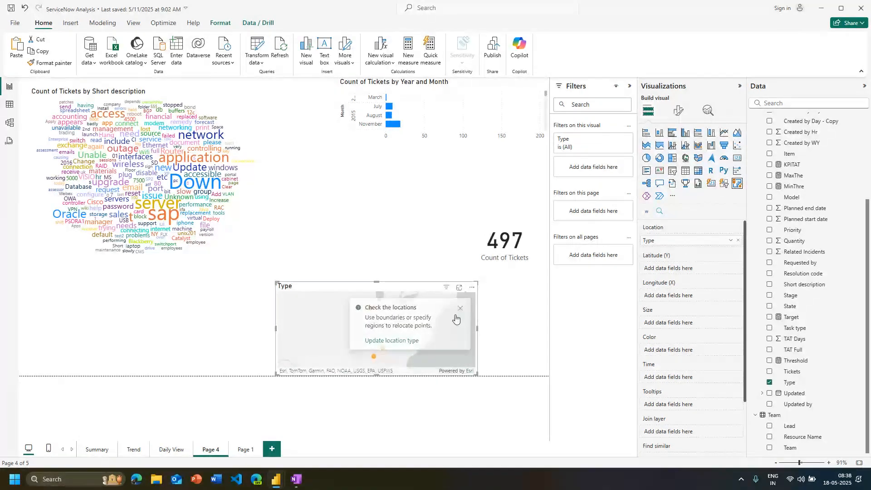
click(461, 309)
Enlarge the ArcGIS map over the middle of the page and zoom it out to show the whole world
scroll(399, 353, down, 2)
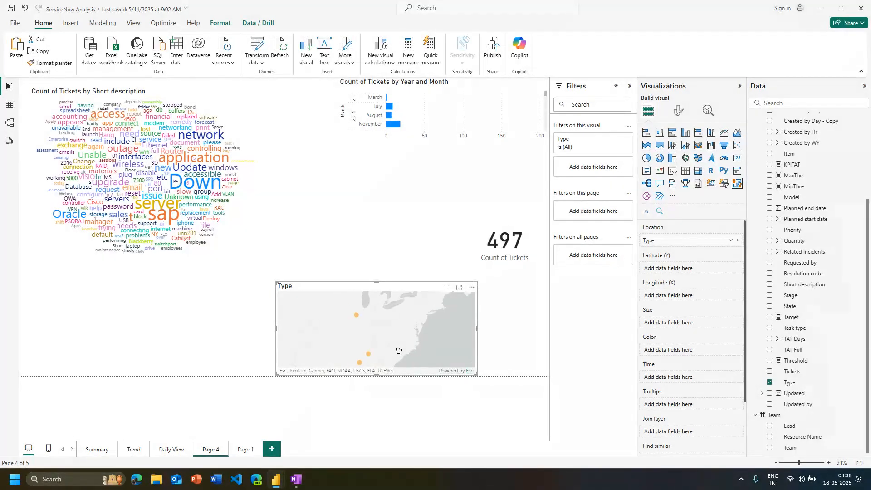
scroll(399, 352, down, 2)
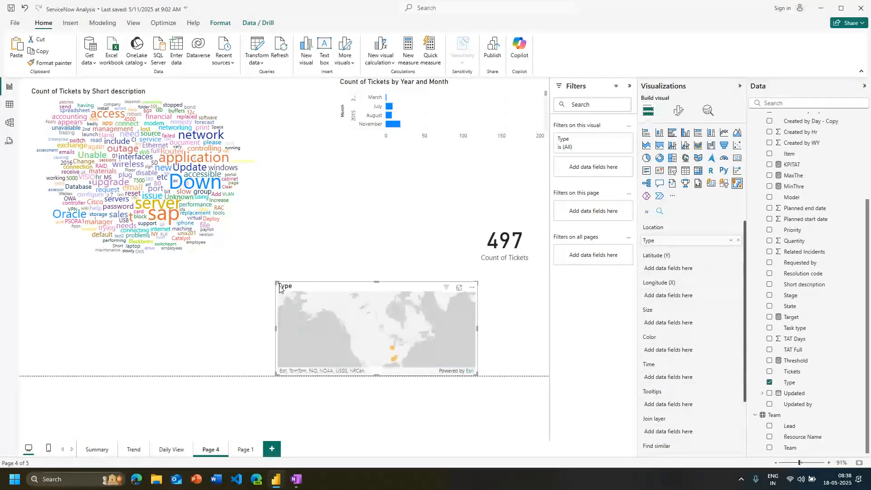
drag(278, 284, 155, 102)
scroll(382, 287, down, 2)
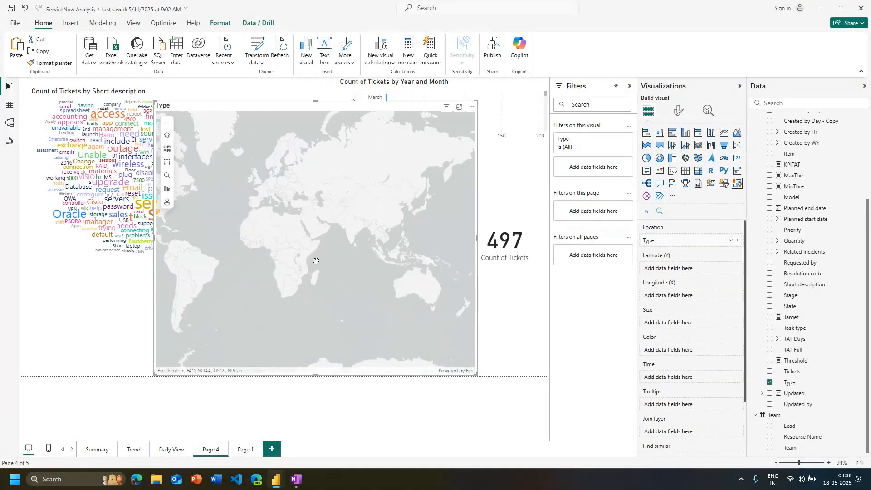
Examine the Type locations plotted over the Americas on the ArcGIS map
drag(317, 261, 440, 286)
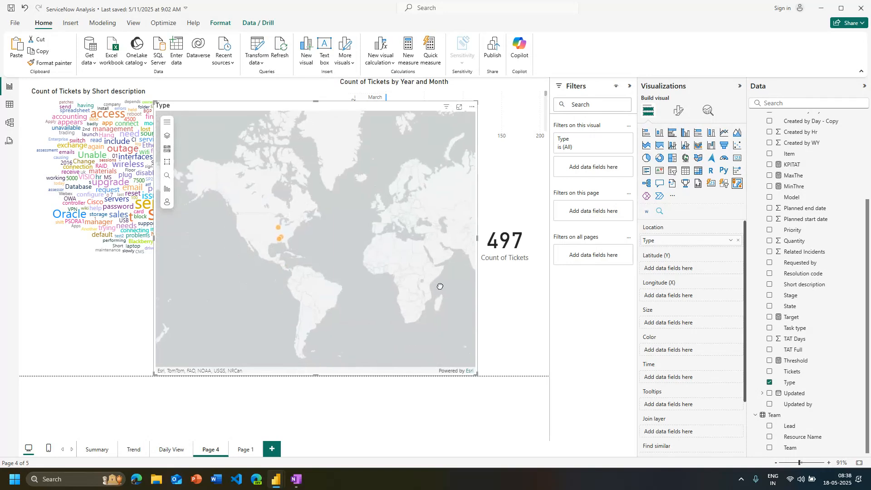
scroll(274, 247, up, 1)
mouse_move(274, 247)
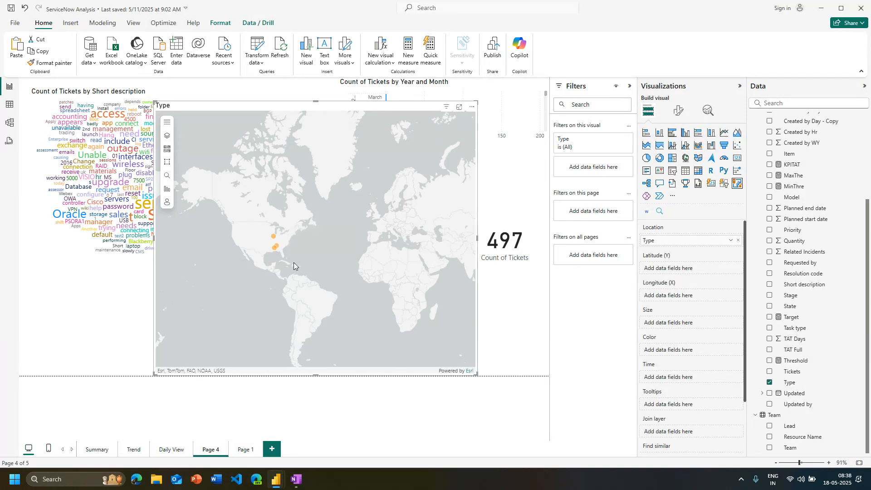
scroll(699, 364, down, 3)
scroll(699, 359, up, 3)
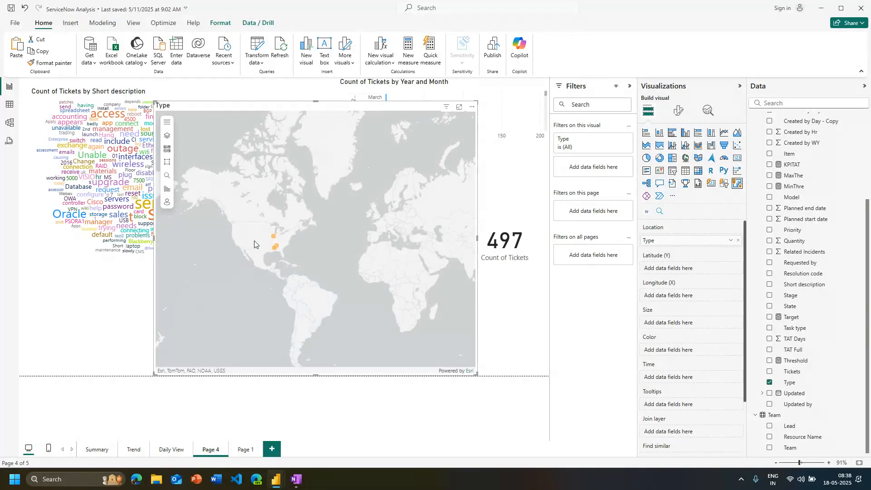
Delete the ArcGIS map after clearing its Type location field, and move the Count of Tickets card up beneath the bar chart
click(738, 240)
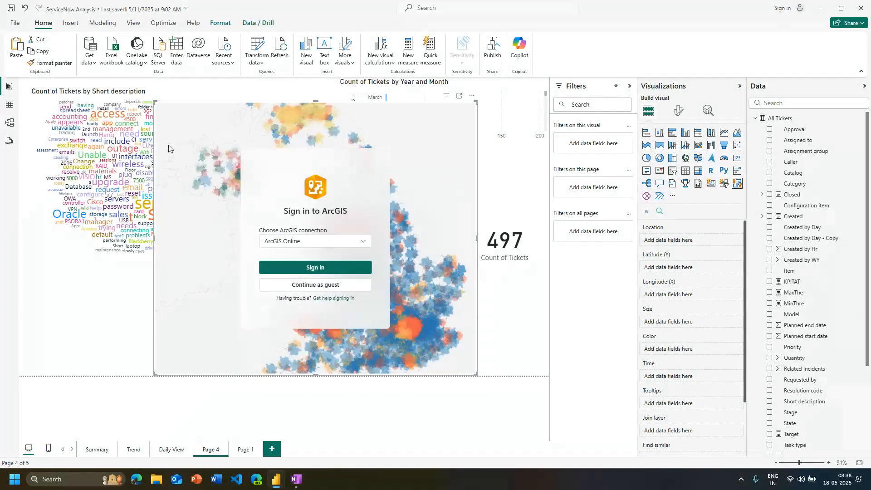
drag(154, 102, 293, 222)
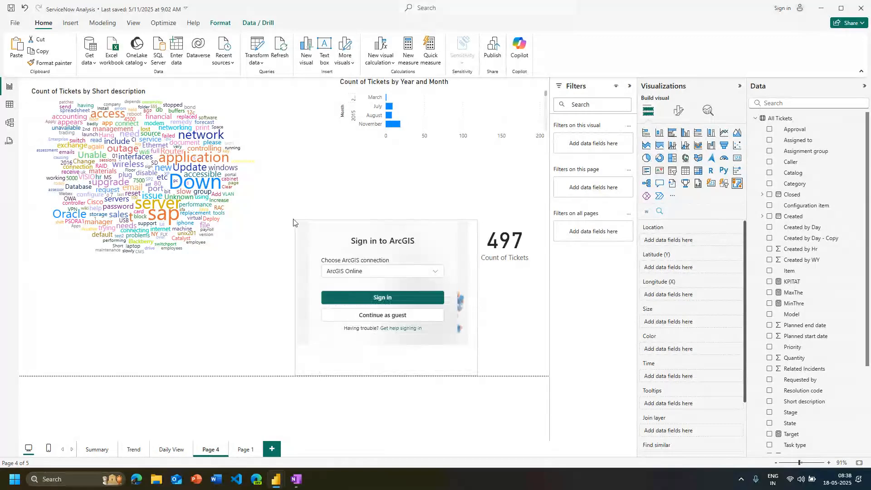
click(472, 205)
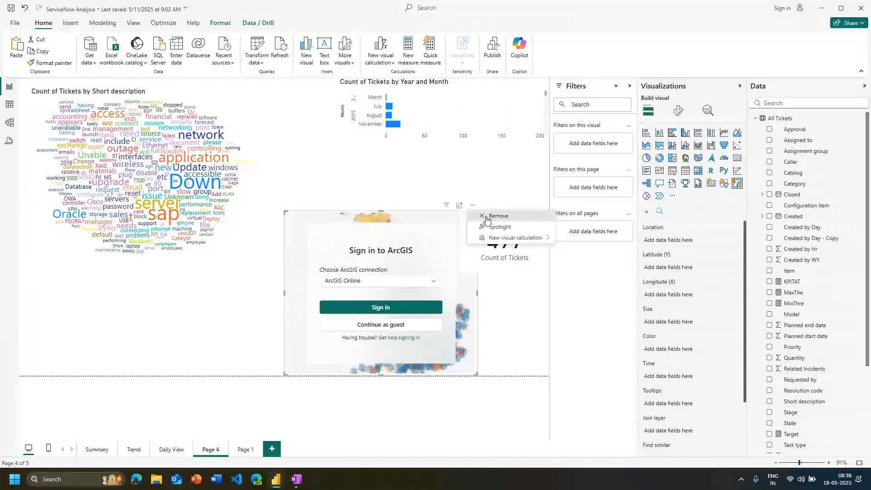
click(487, 220)
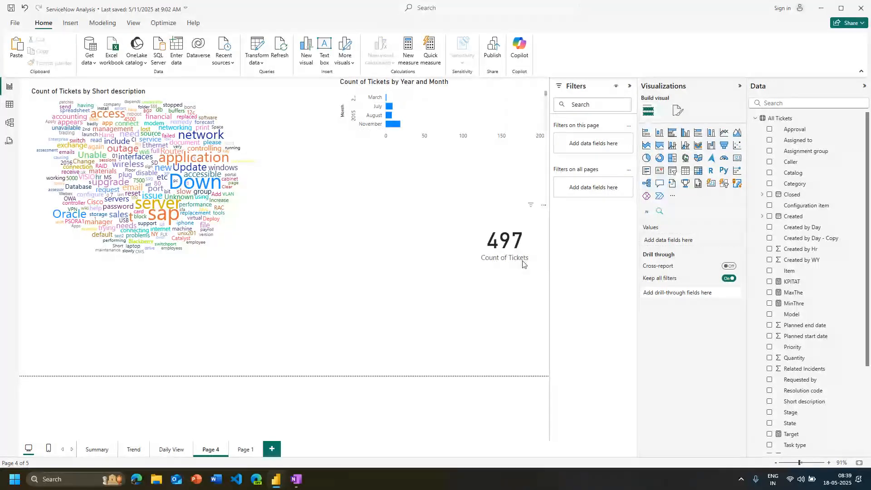
drag(524, 264, 519, 203)
click(507, 237)
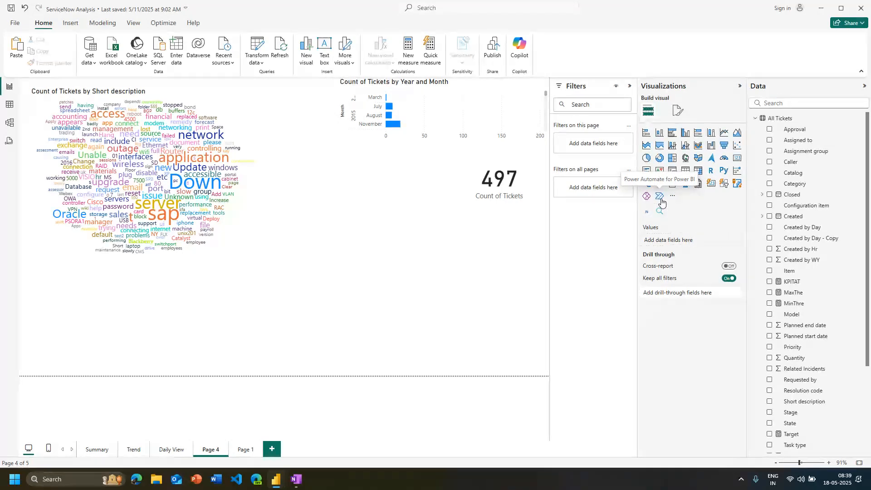
Try adding a Power Automate for Power BI visual to Page 4, cancelling its sign-in request and deleting the empty visual
click(660, 198)
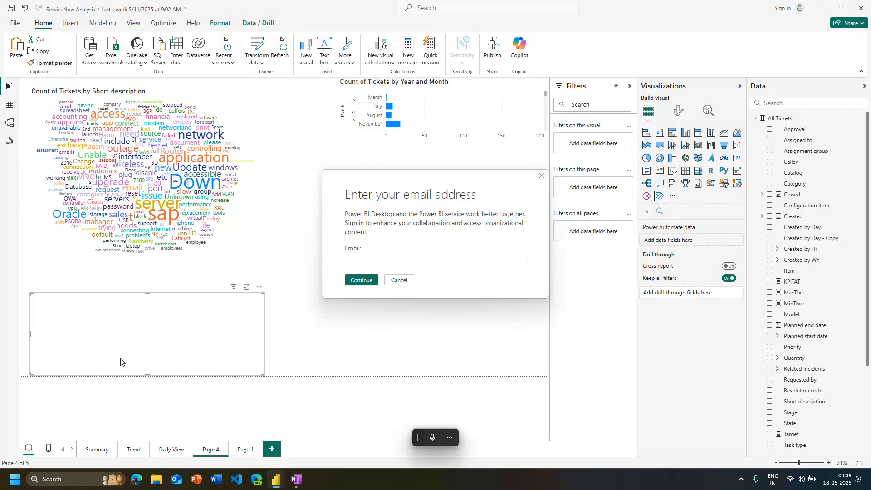
click(397, 280)
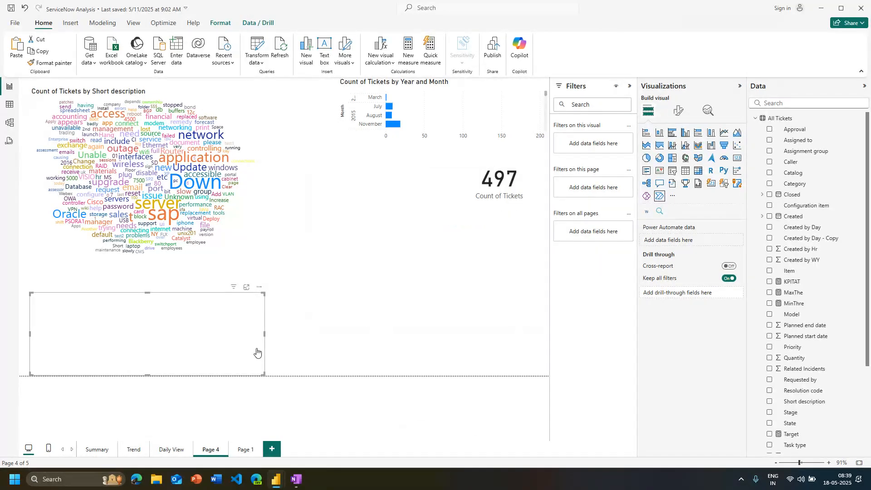
click(259, 287)
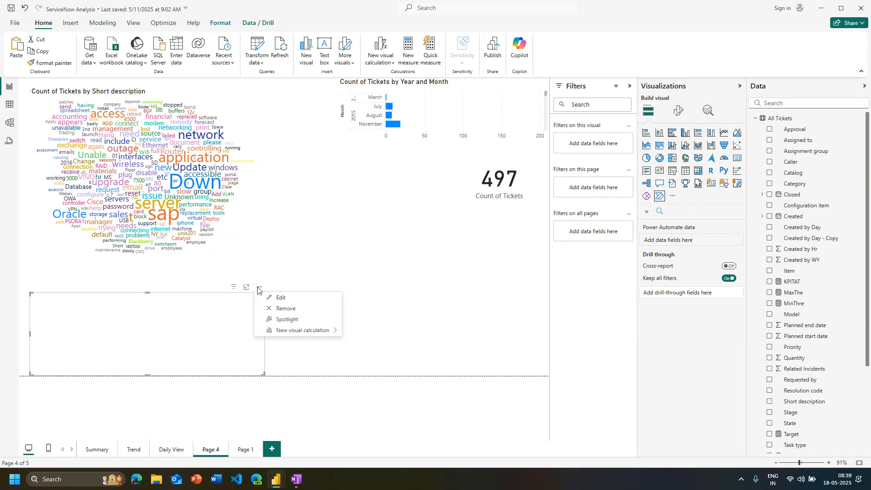
click(295, 316)
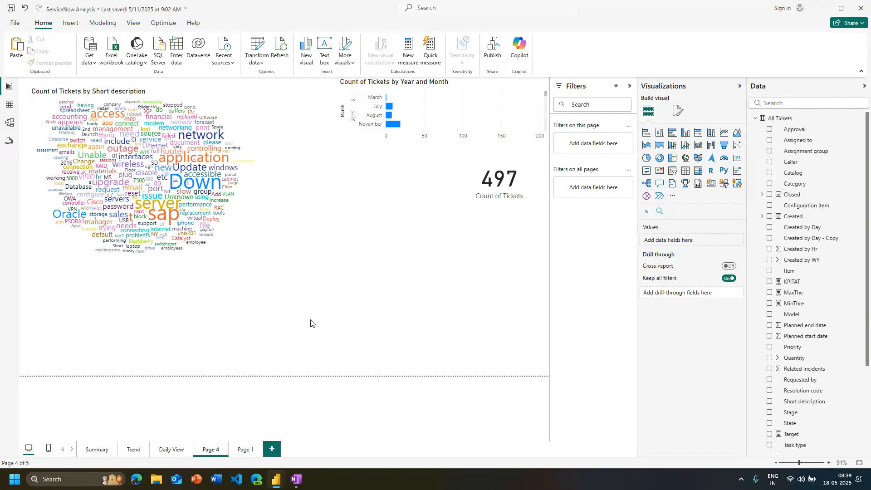
click(245, 450)
click(171, 450)
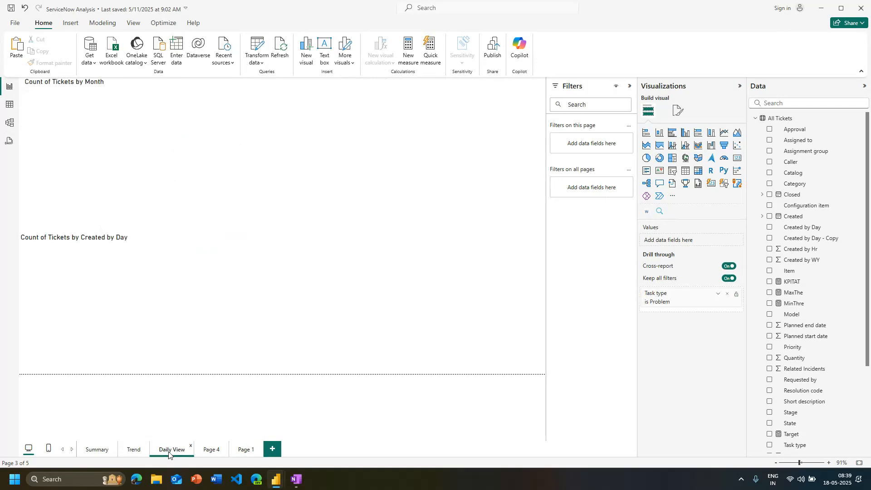
click(210, 450)
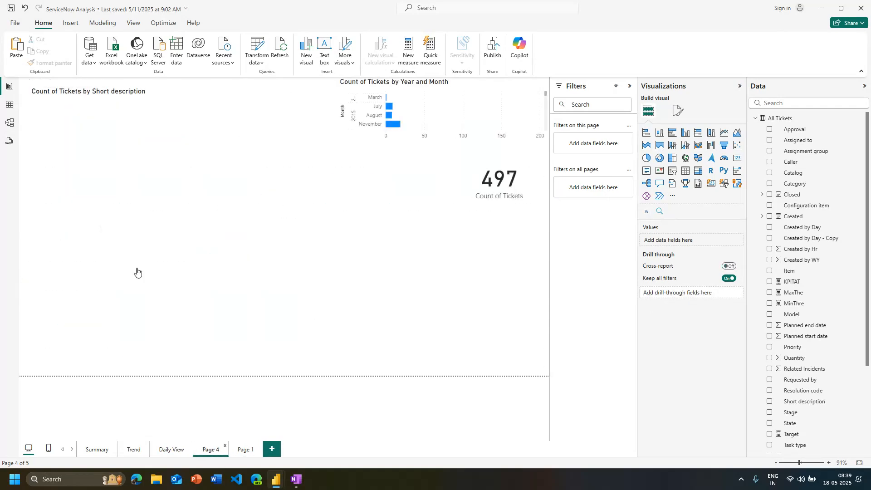
click(182, 450)
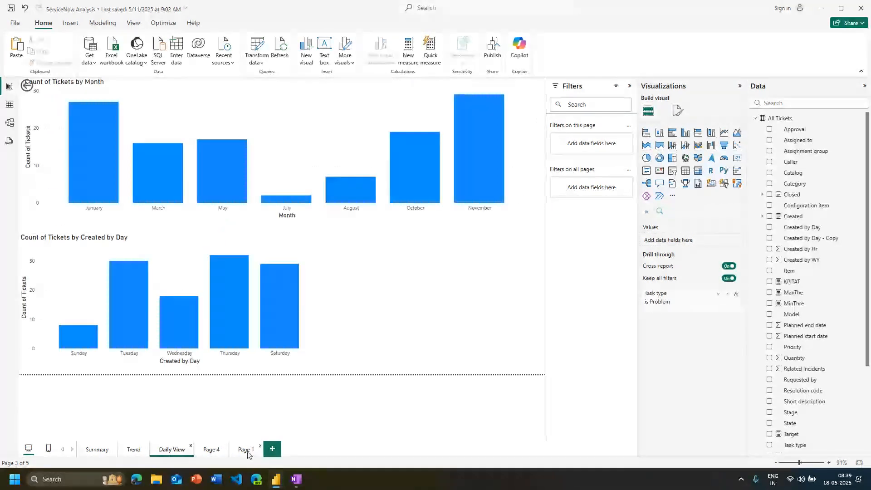
Try converting Page 1's decomposition tree to a Power Automate visual, dismiss the sign-in request and undo the conversion
click(248, 454)
click(175, 272)
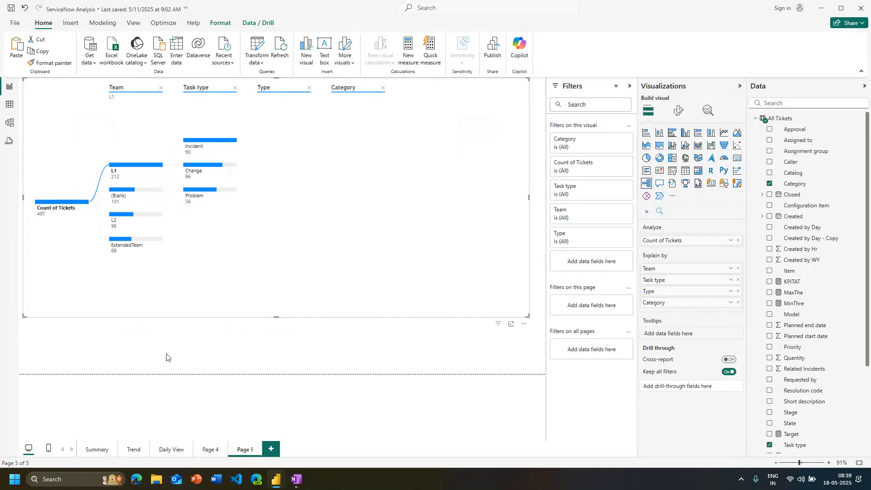
click(659, 200)
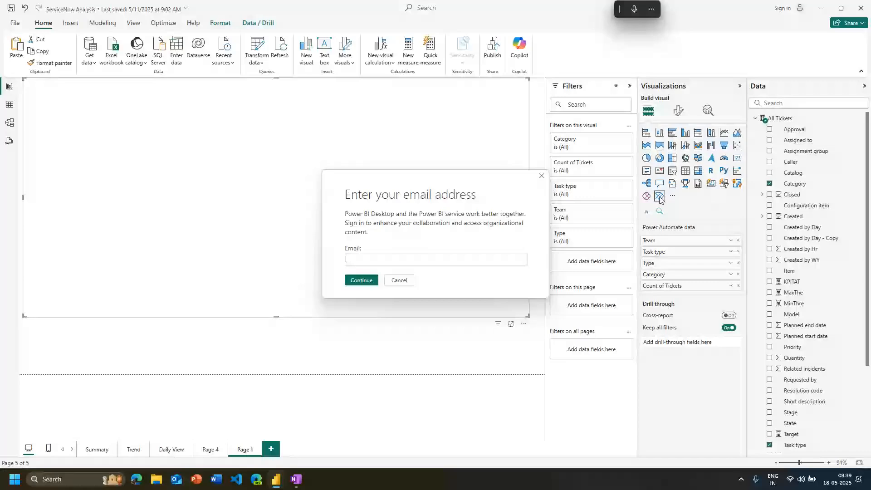
click(540, 176)
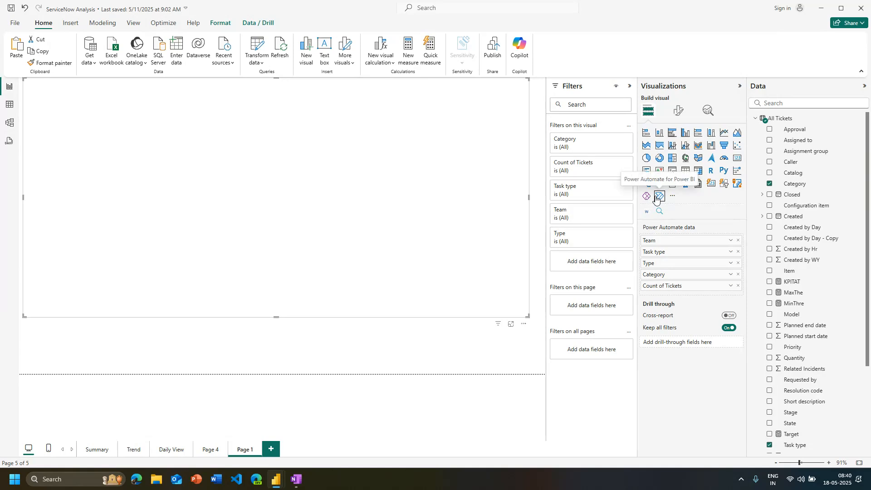
click(25, 9)
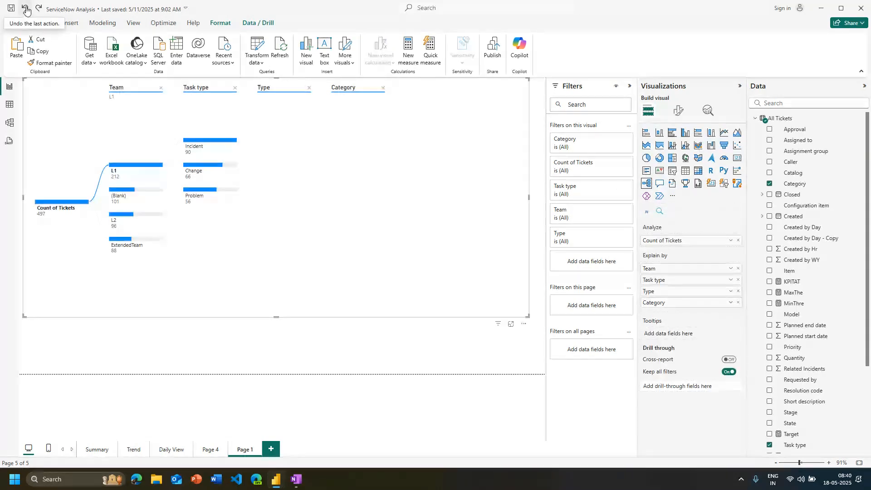
click(25, 11)
click(23, 11)
Switch to the web browser, search for "power automate" and open Microsoft's Power Automate: Intelligent Robotic Process Automation page
click(136, 479)
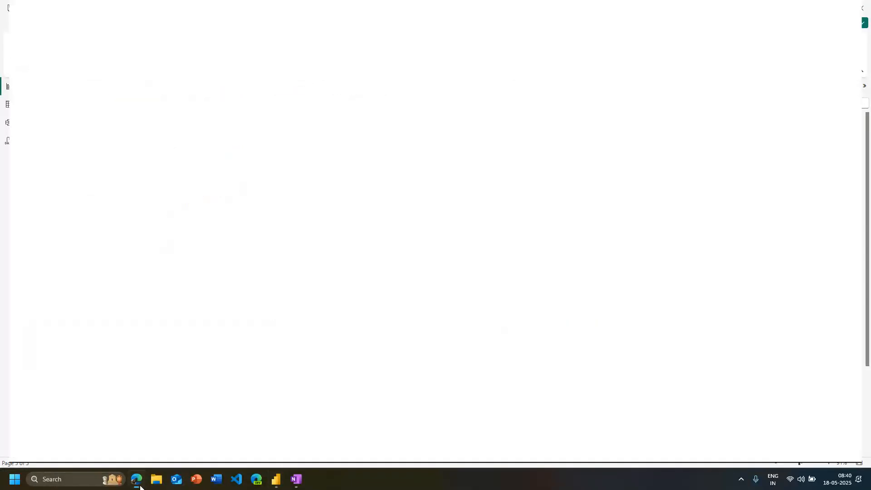
text(pow)
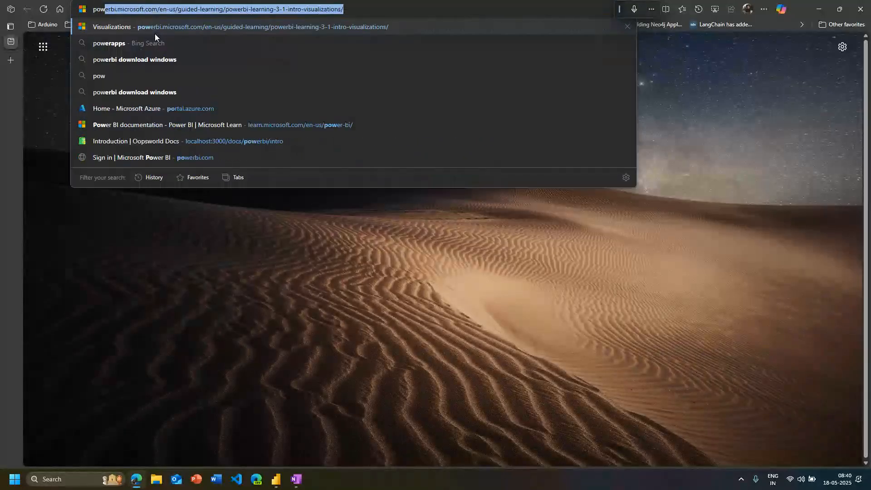
text(er automate)
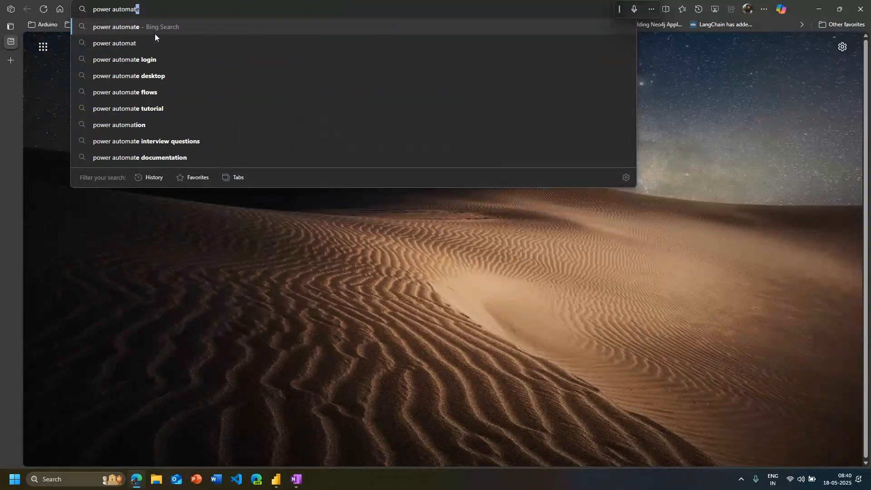
key(Return)
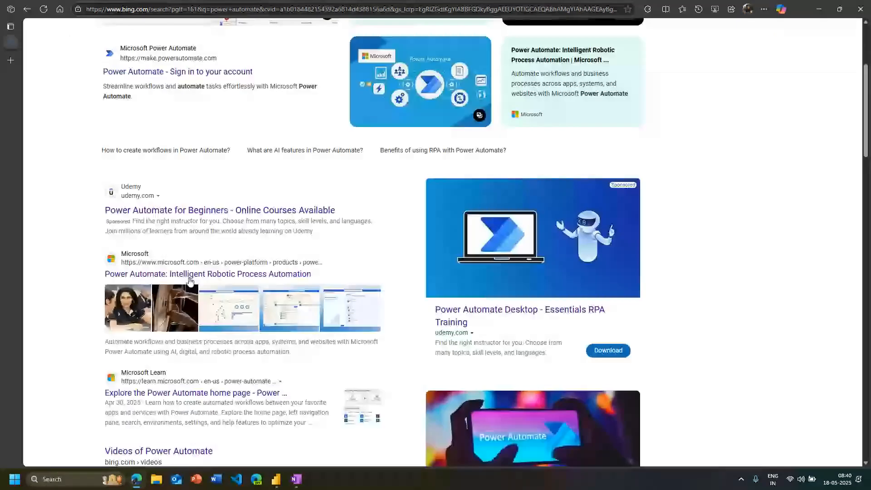
click(189, 274)
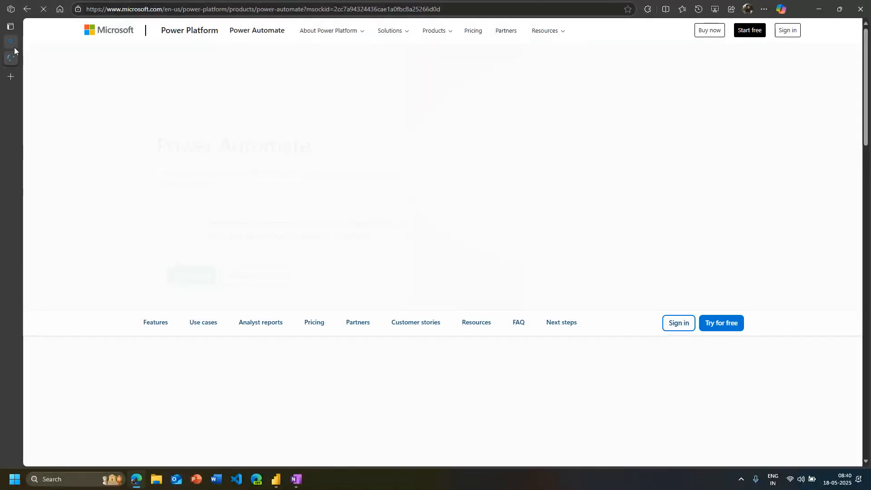
mouse_move(110, 121)
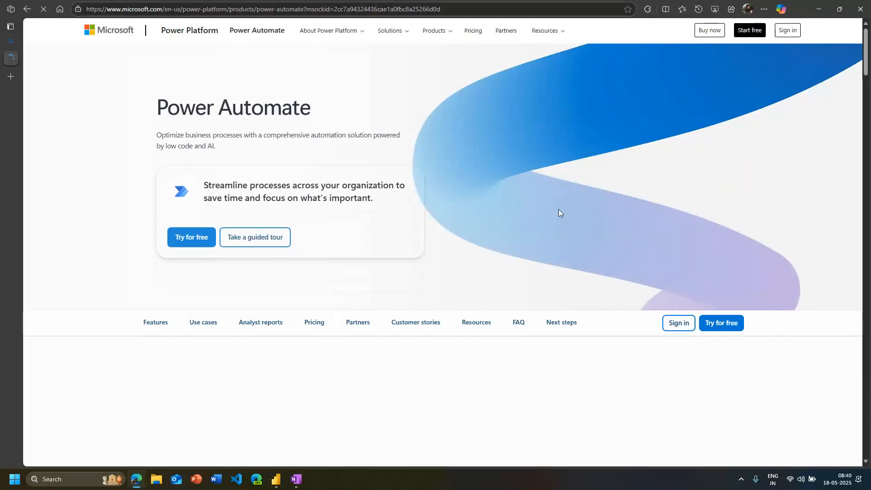
Review the Task and process mining, AI features and Orchestration descriptions in the Power Automate page's features overview
scroll(252, 280, down, 5)
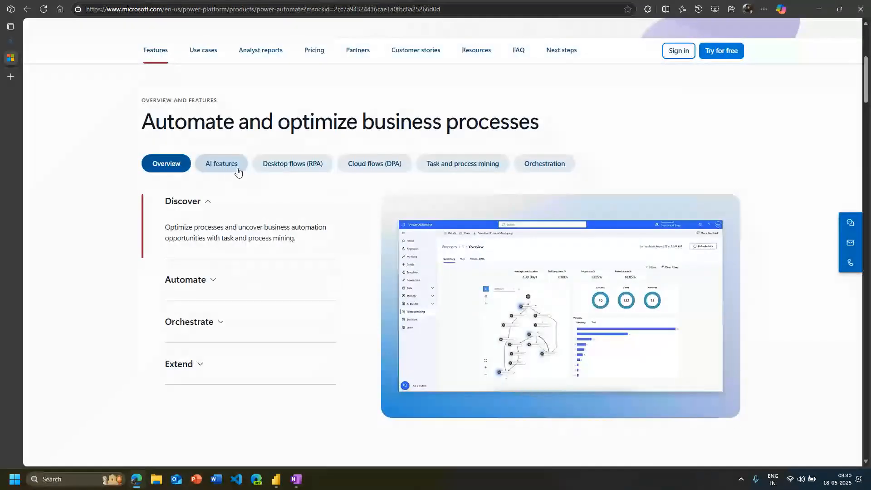
click(463, 164)
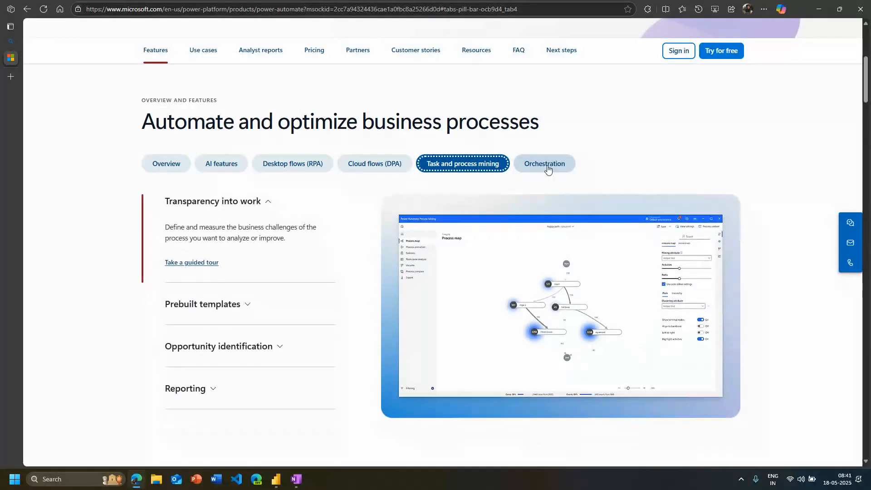
click(549, 166)
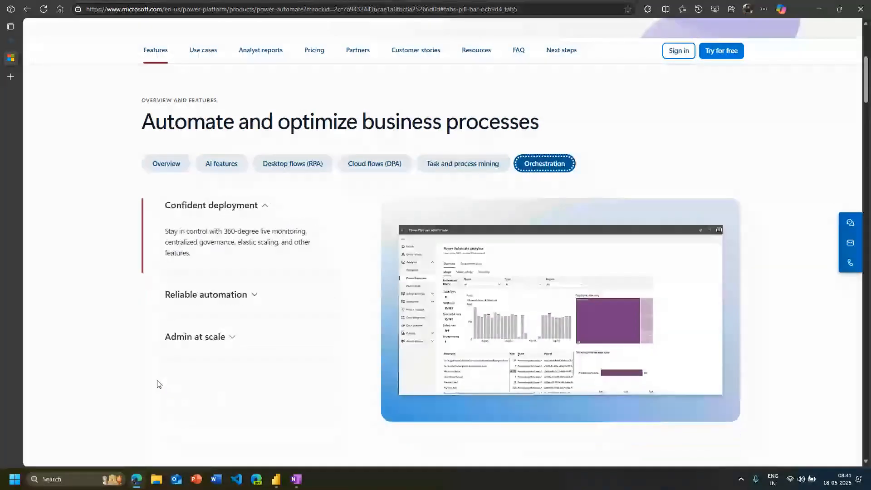
click(222, 164)
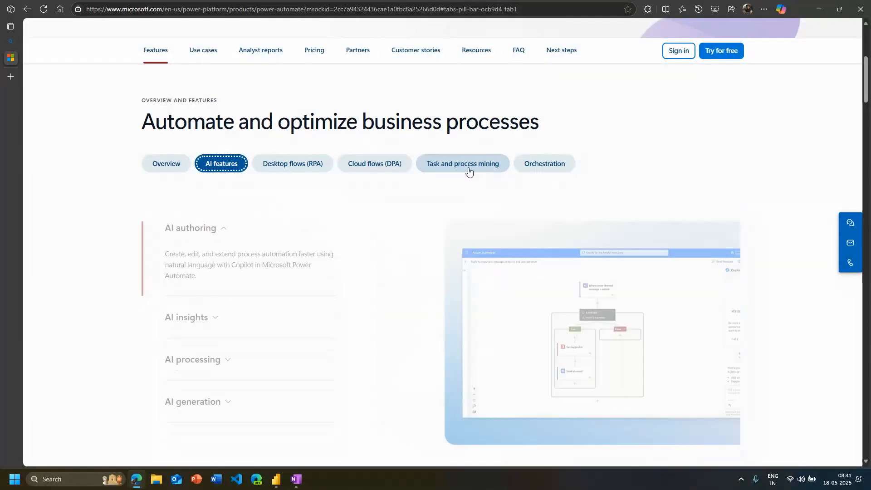
click(541, 166)
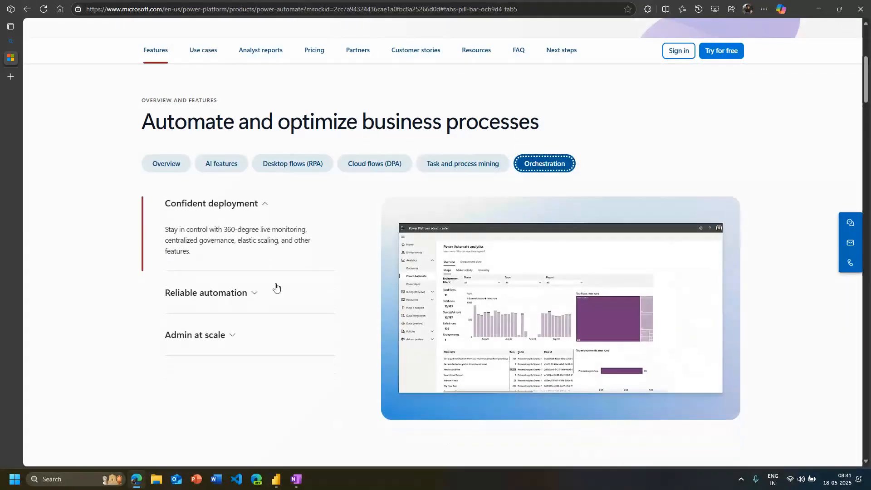
scroll(276, 288, down, 5)
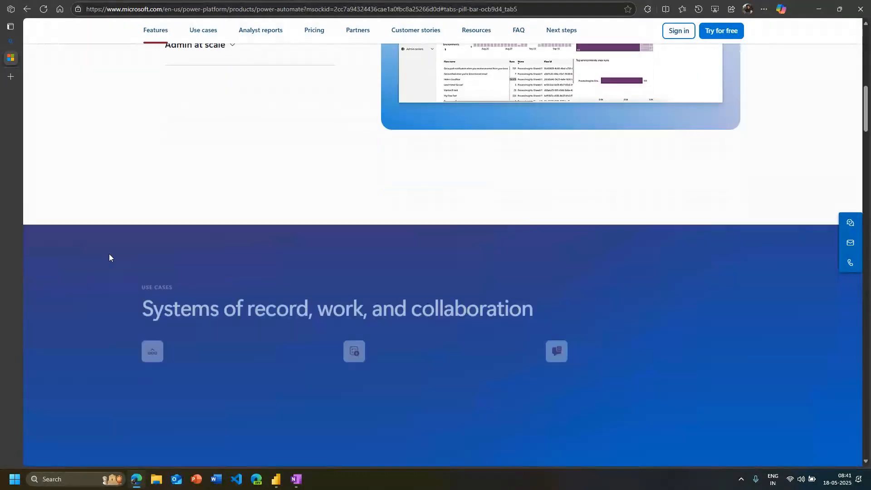
scroll(116, 321, down, 9)
scroll(120, 351, up, 19)
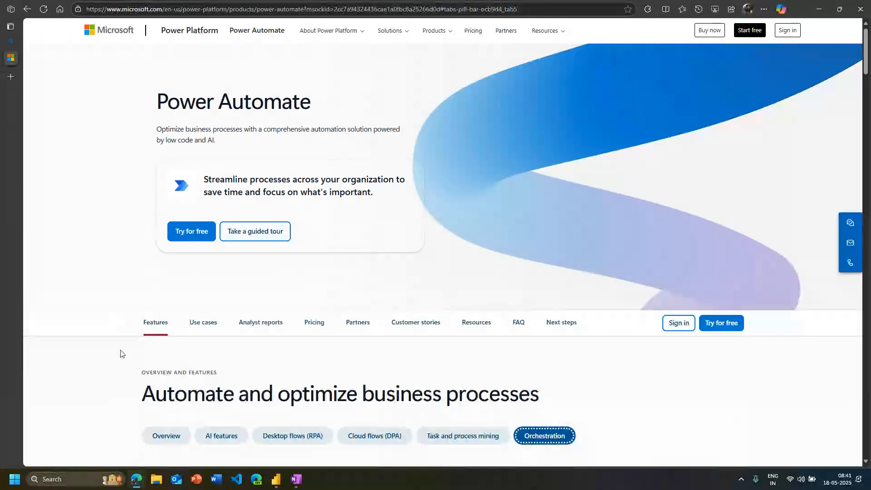
View the Power Automate use cases and open the product's guided tour
click(201, 333)
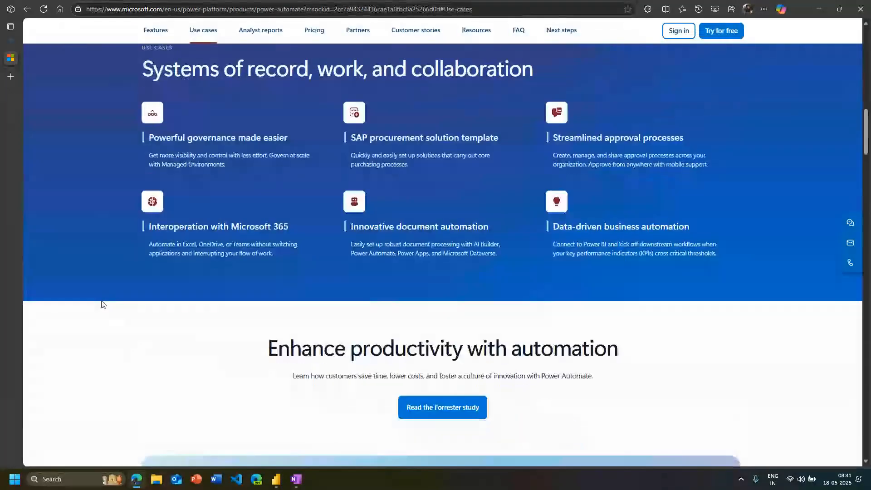
scroll(470, 277, up, 15)
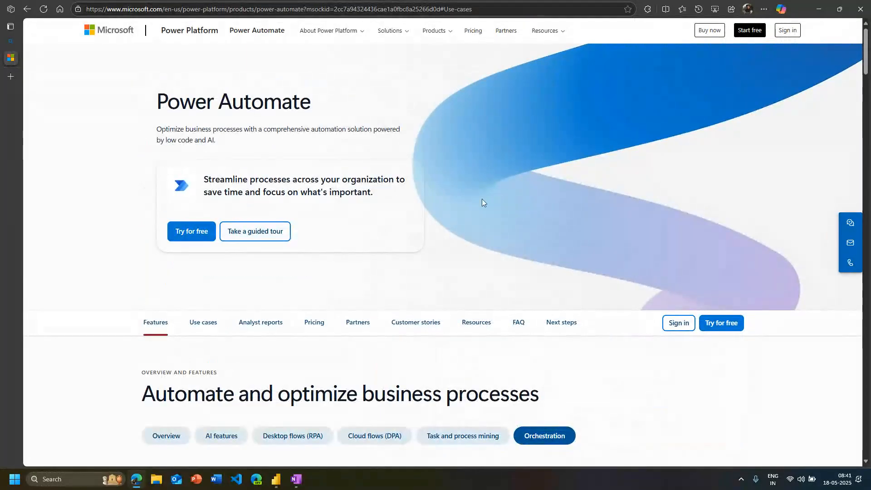
click(263, 236)
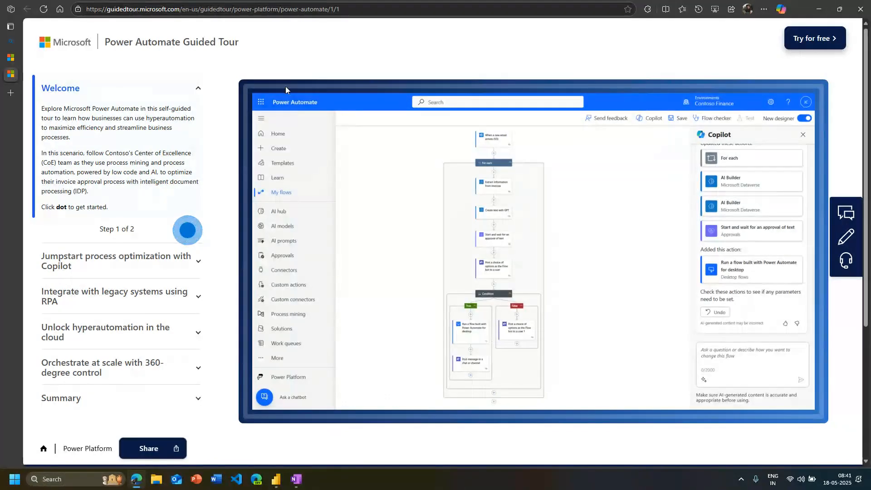
Close the Power Automate guided tour and return to the ServiceNow Analysis report in Power BI Desktop
mouse_move(10, 121)
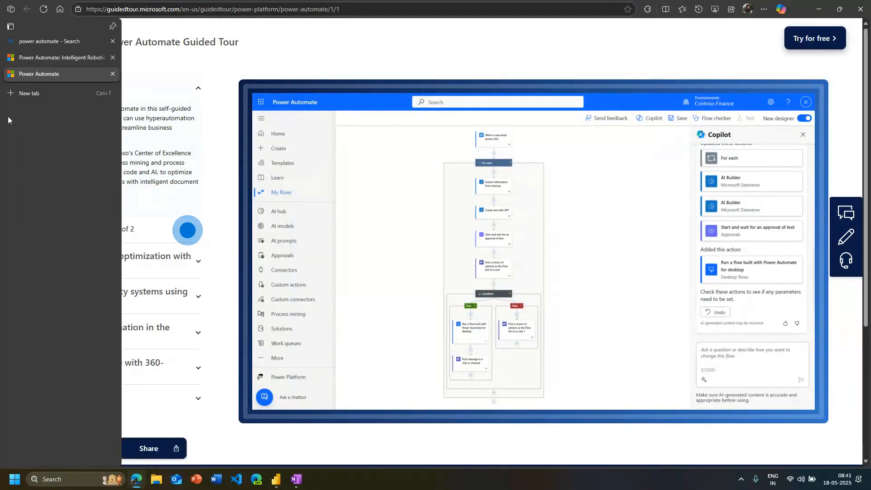
click(113, 73)
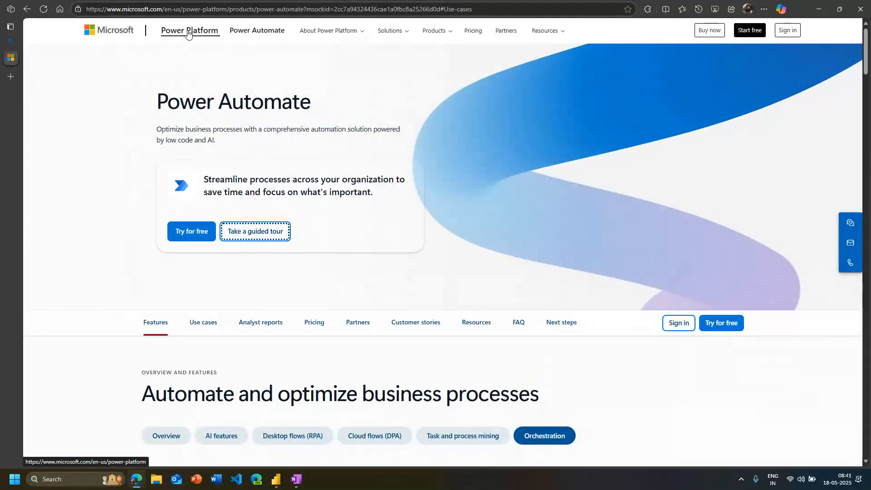
click(819, 8)
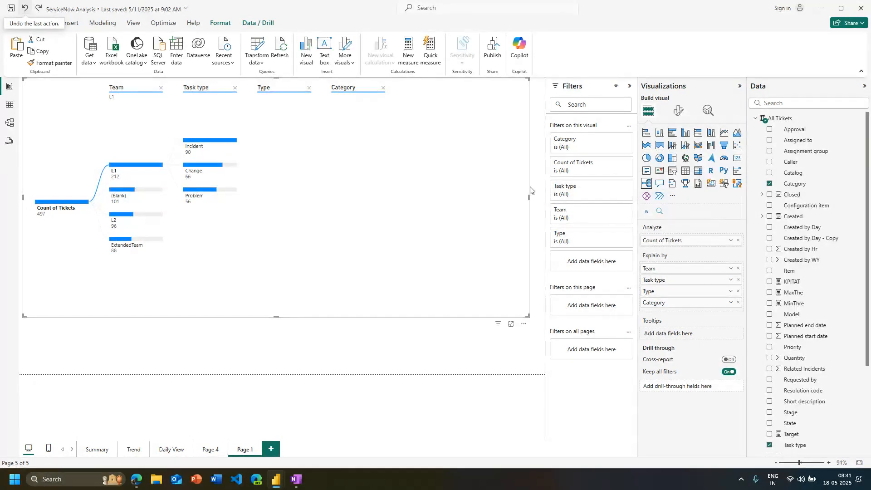
Narrow Page 1's decomposition tree slightly and view the options for getting or importing more visuals
drag(529, 191, 483, 191)
click(527, 233)
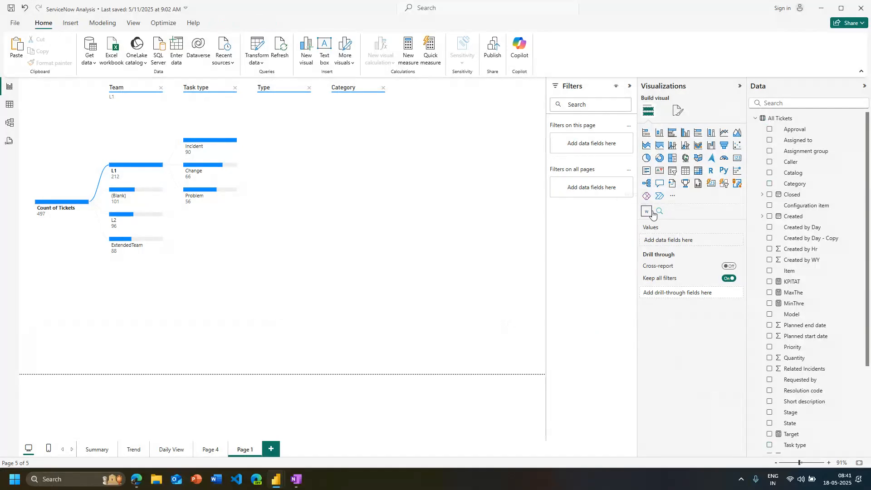
click(673, 196)
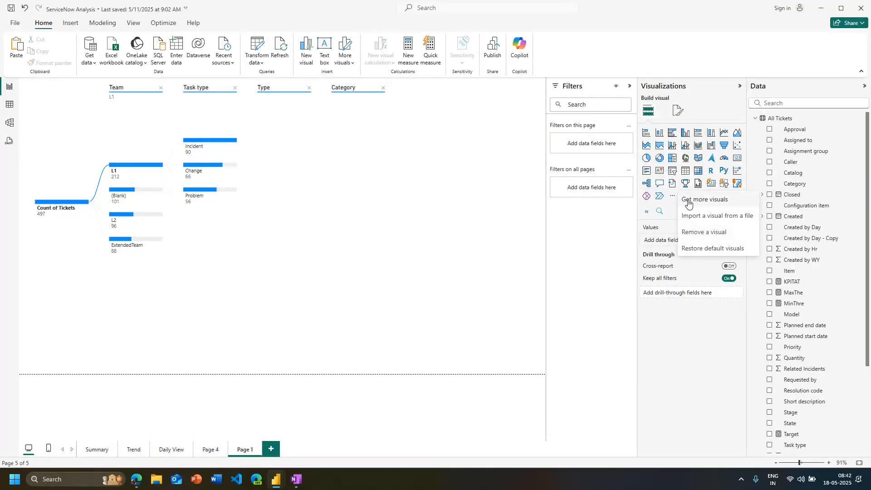
click(692, 364)
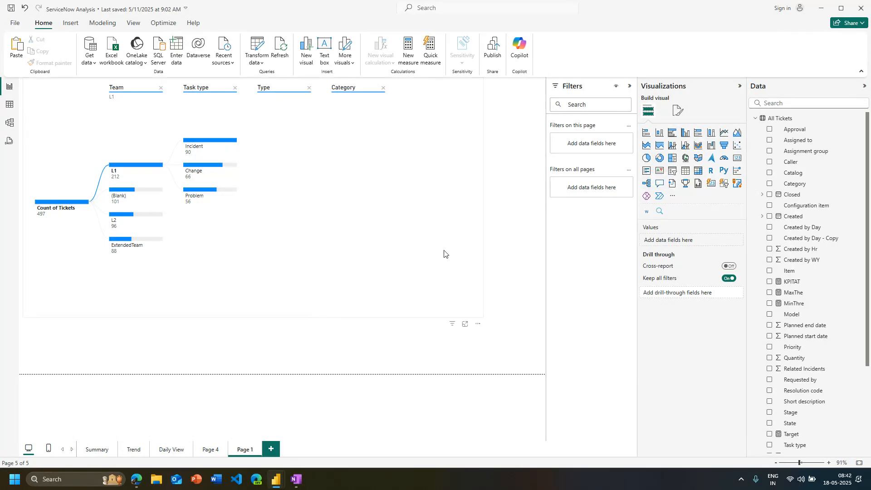
Remove the Category level from Page 1's decomposition tree and narrow the visual to end just past the Type level
drag(479, 187, 483, 187)
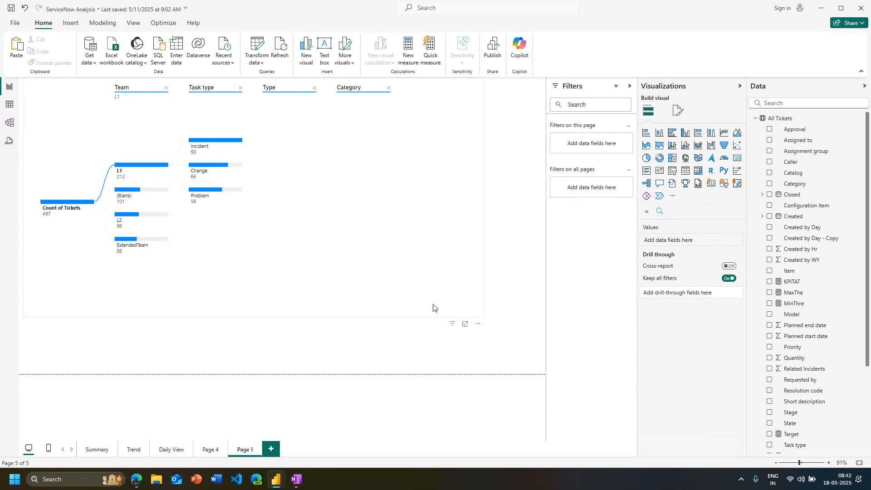
drag(434, 304, 387, 300)
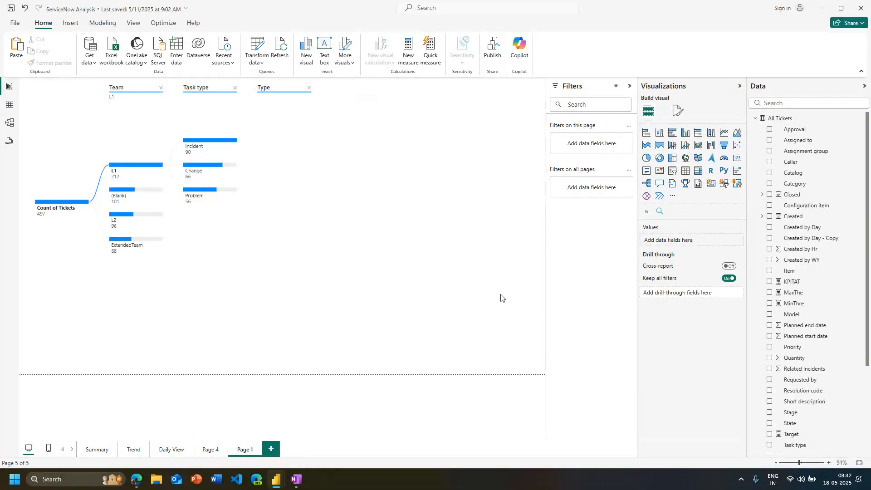
click(473, 207)
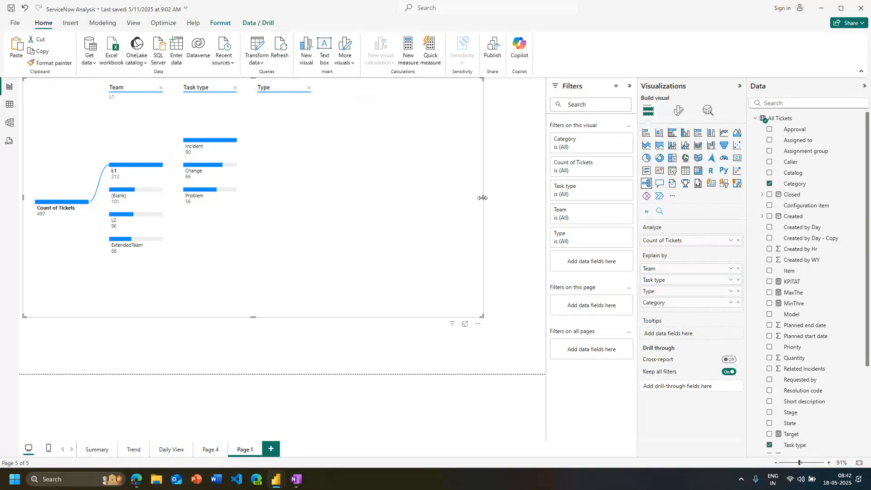
drag(483, 197, 328, 198)
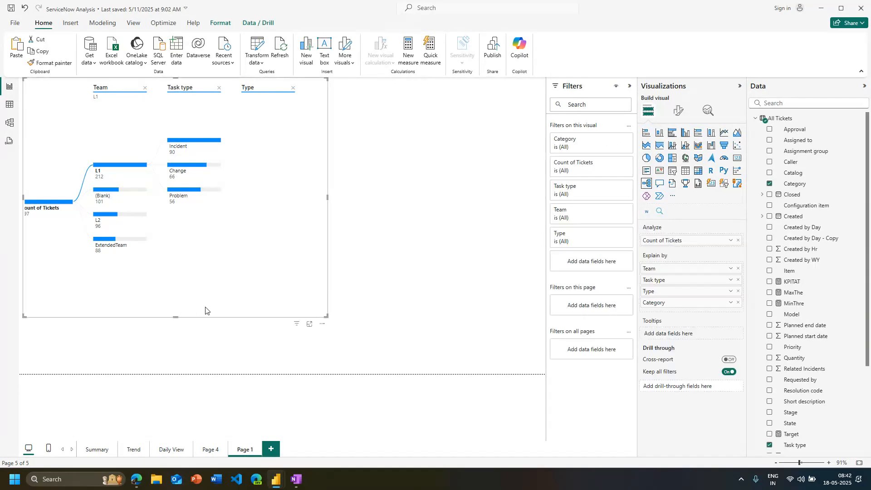
click(405, 255)
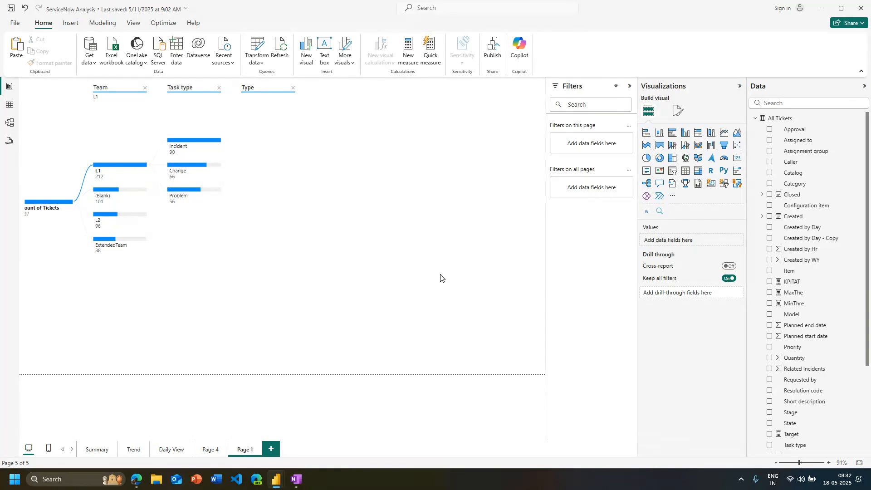
View the Trend page, go to the Daily View page and collapse the All Tickets and Team tables' field lists
click(127, 455)
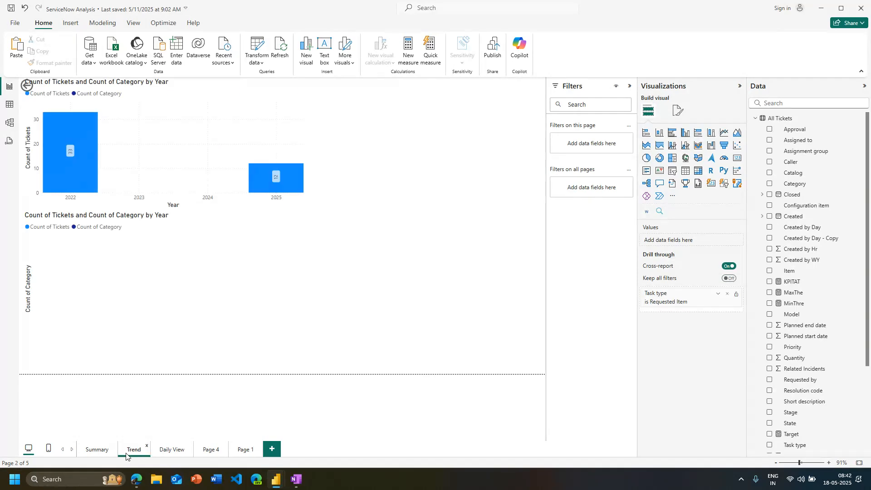
click(174, 451)
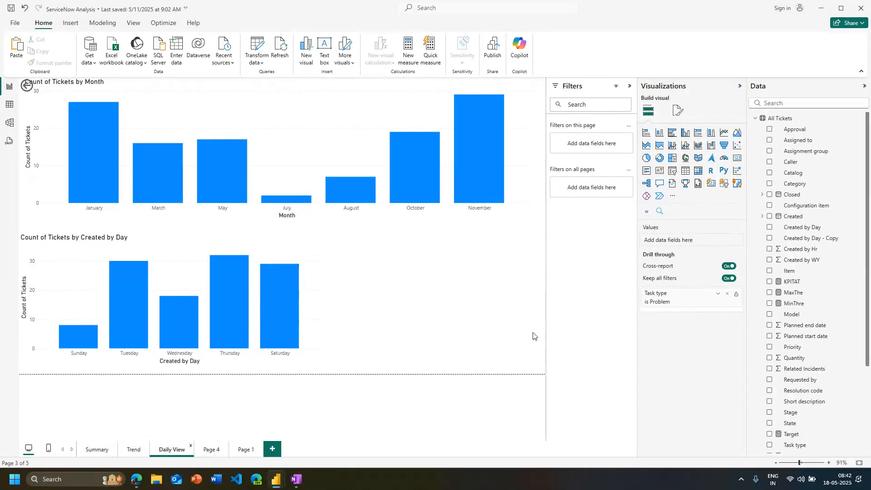
scroll(799, 339, down, 5)
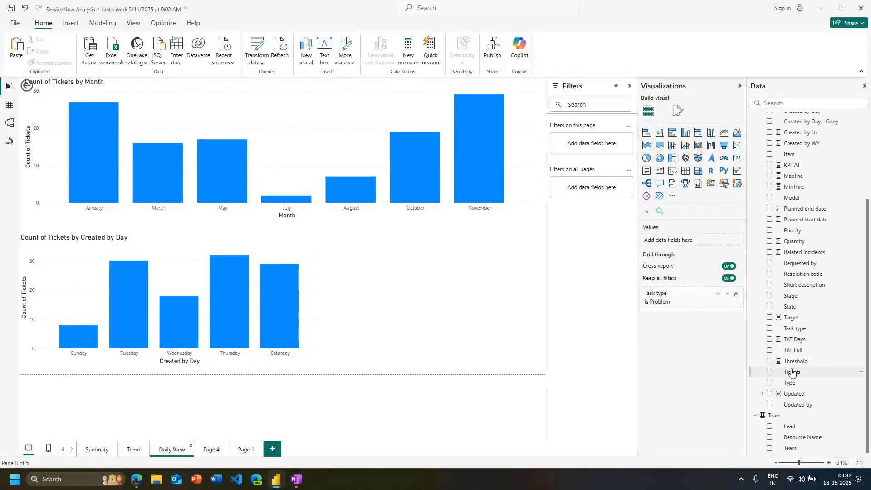
scroll(772, 358, up, 5)
click(755, 118)
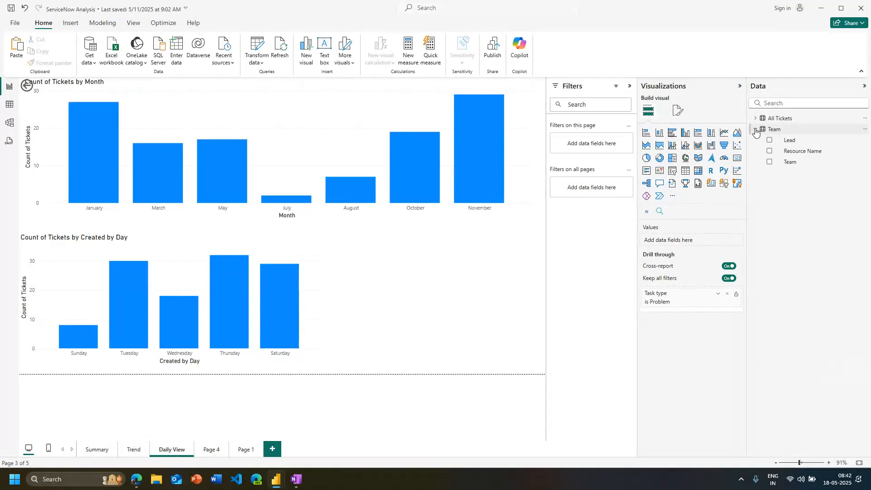
click(756, 130)
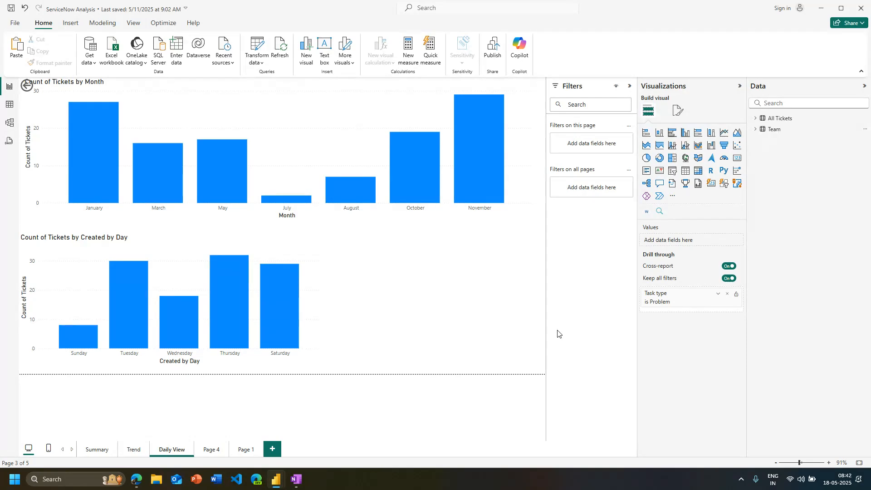
Clear the Daily View page's Task type drill-through filter and check the Analyze options for the monthly chart's April and March bars
click(727, 294)
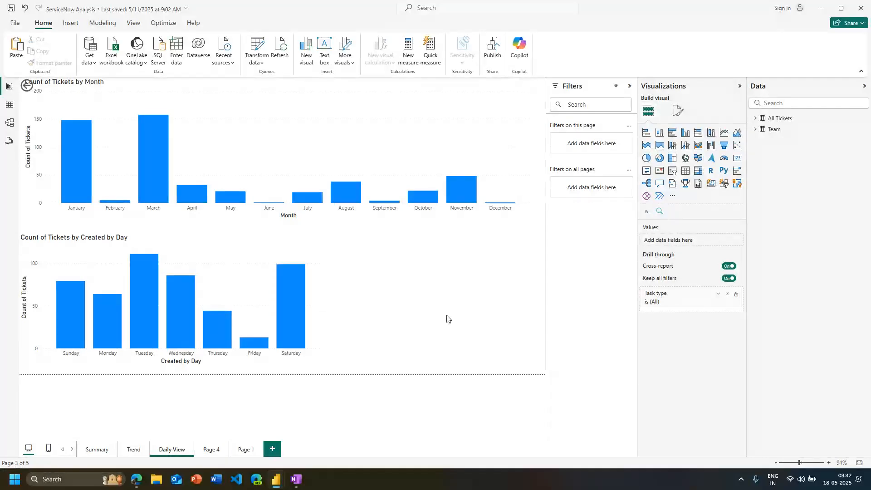
right_click(198, 205)
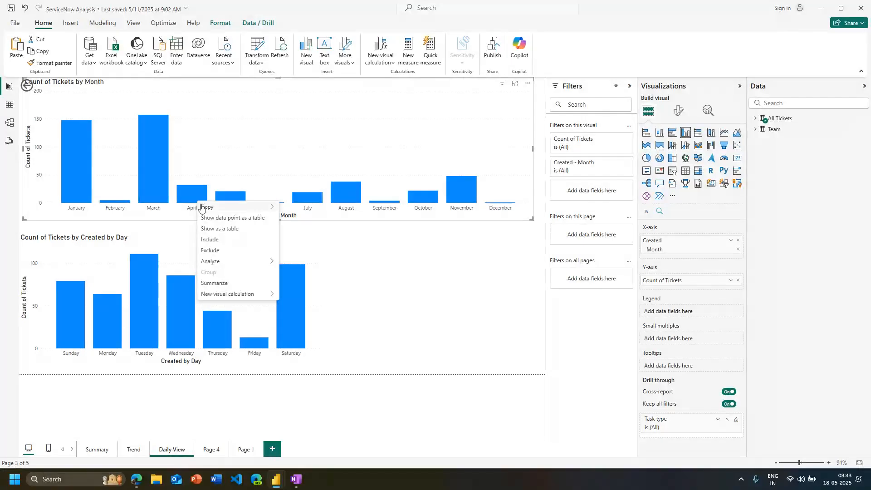
mouse_move(238, 259)
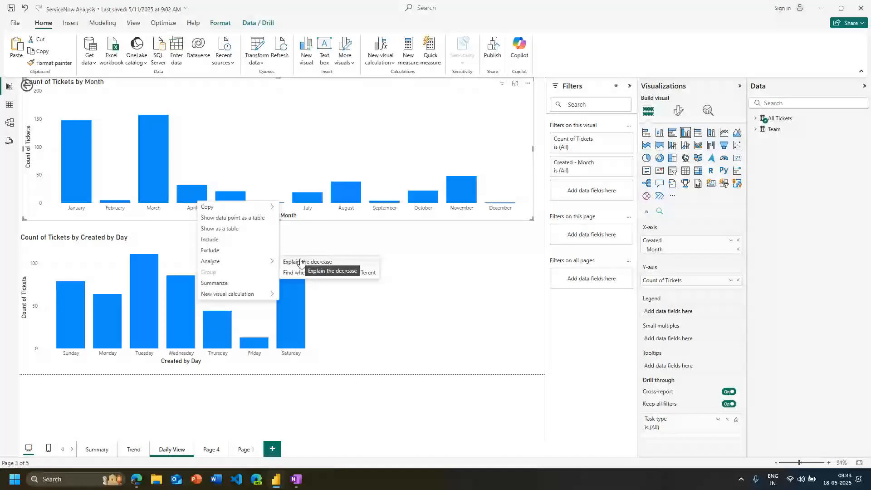
right_click(157, 174)
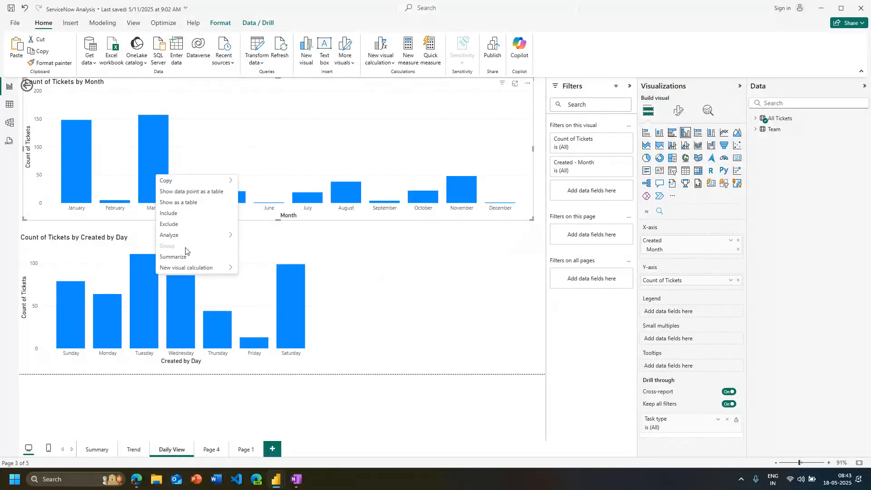
mouse_move(183, 239)
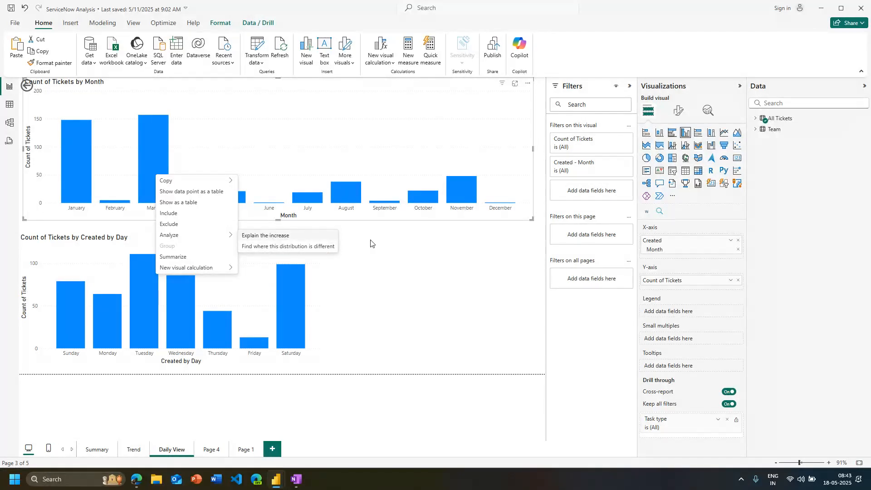
click(404, 258)
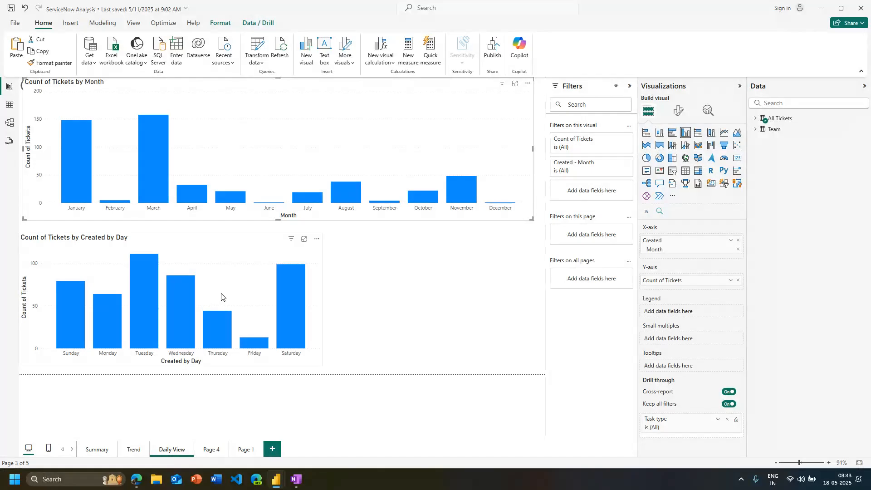
Narrow the data field list to give the Daily View charts more room, and briefly check the All Tickets fields
mouse_move(157, 172)
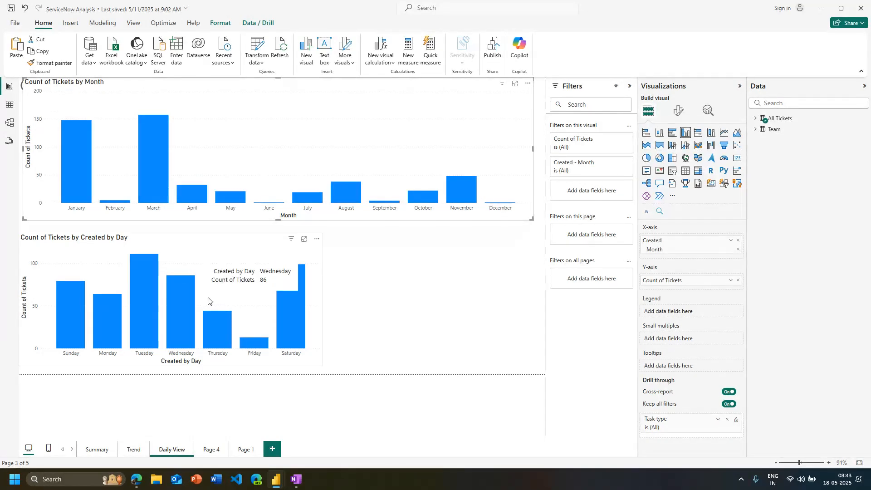
mouse_move(192, 199)
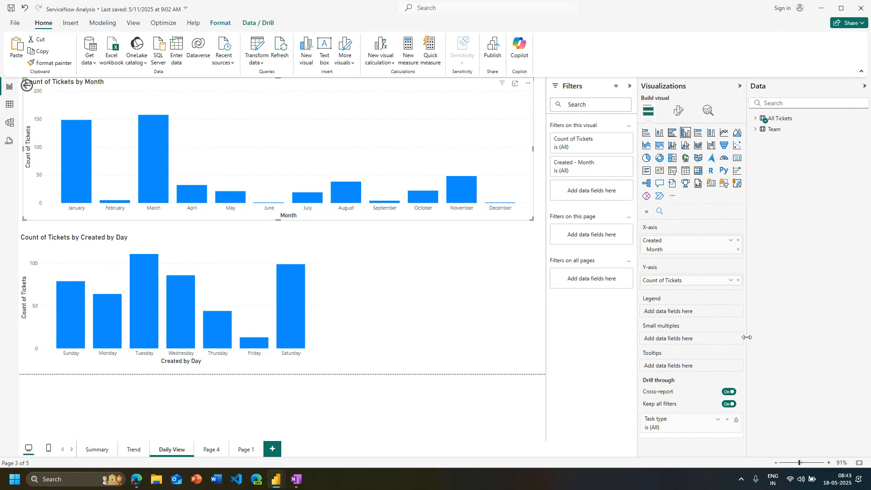
drag(748, 342, 767, 326)
click(777, 119)
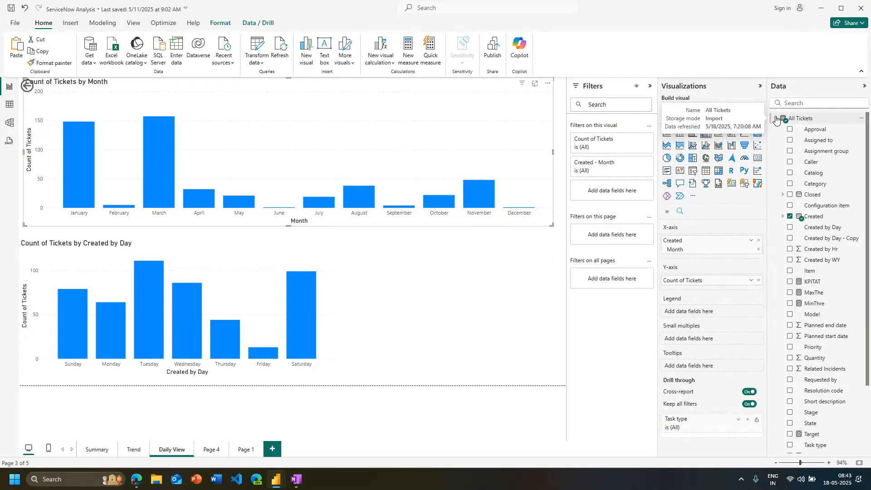
click(776, 119)
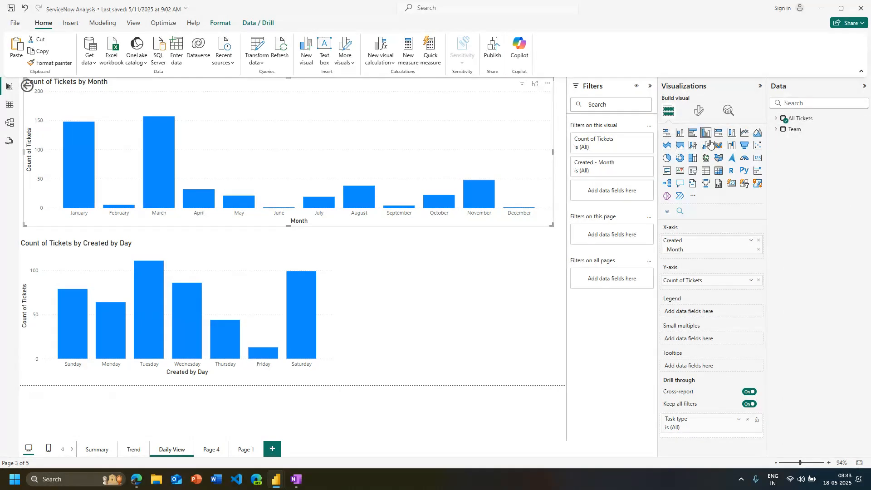
Explain the increase for March in the Count of Tickets by Month chart, review the analysis by team and other fields, and close it
right_click(171, 179)
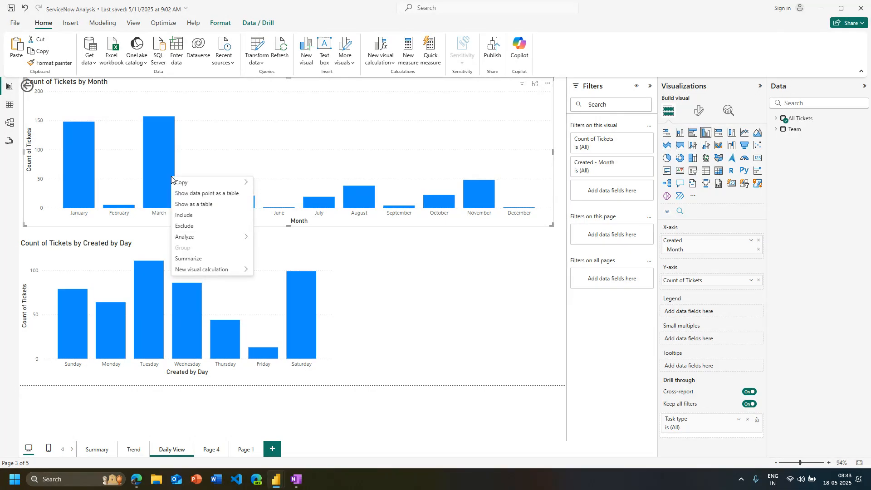
mouse_move(202, 237)
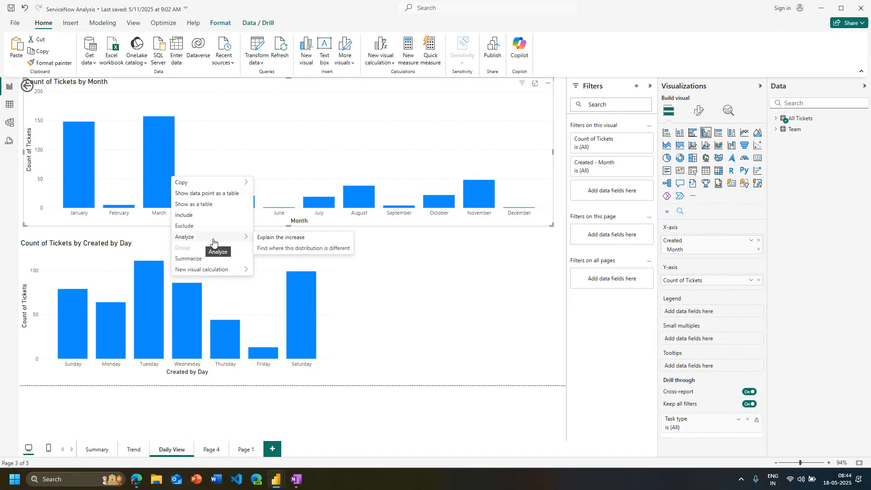
click(273, 239)
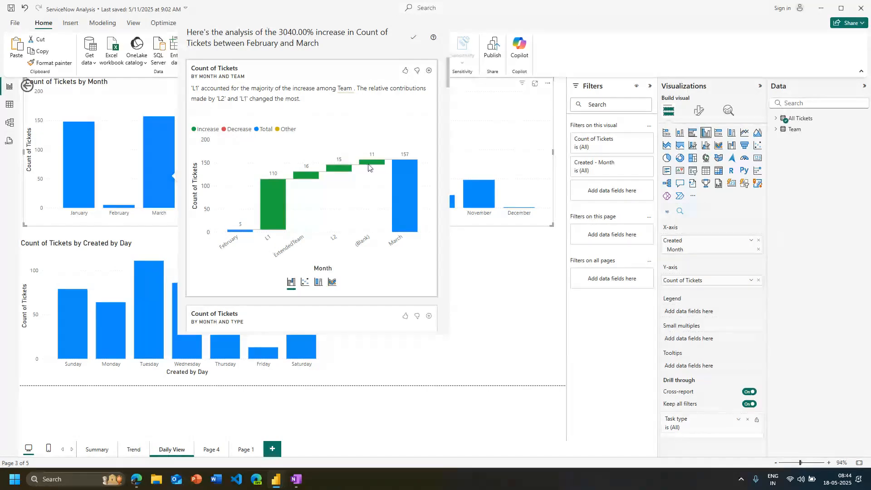
scroll(372, 173, down, 7)
scroll(368, 227, down, 5)
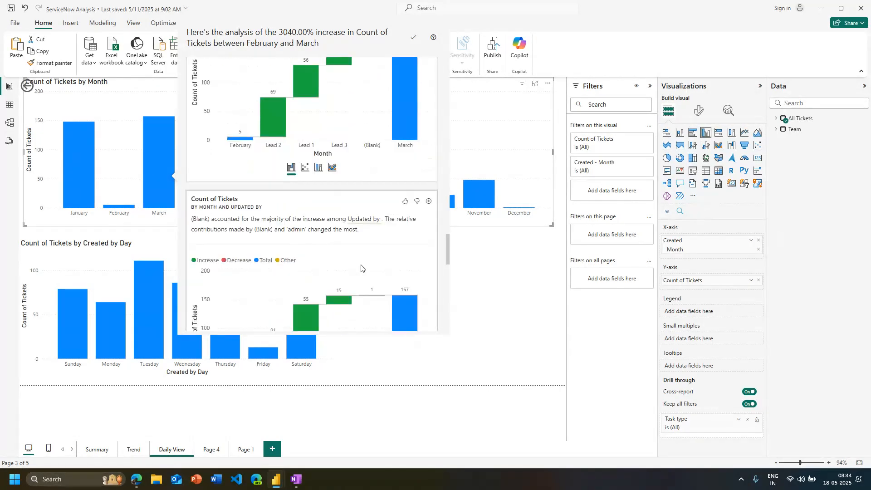
scroll(361, 269, up, 8)
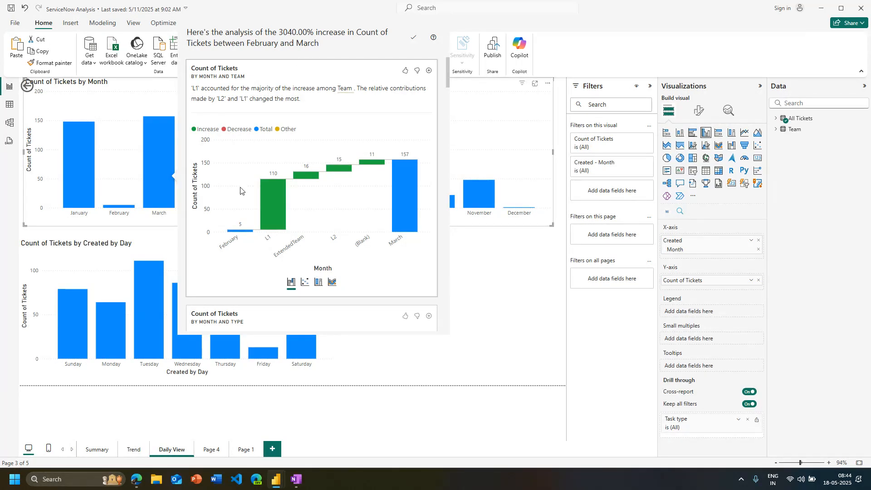
click(162, 236)
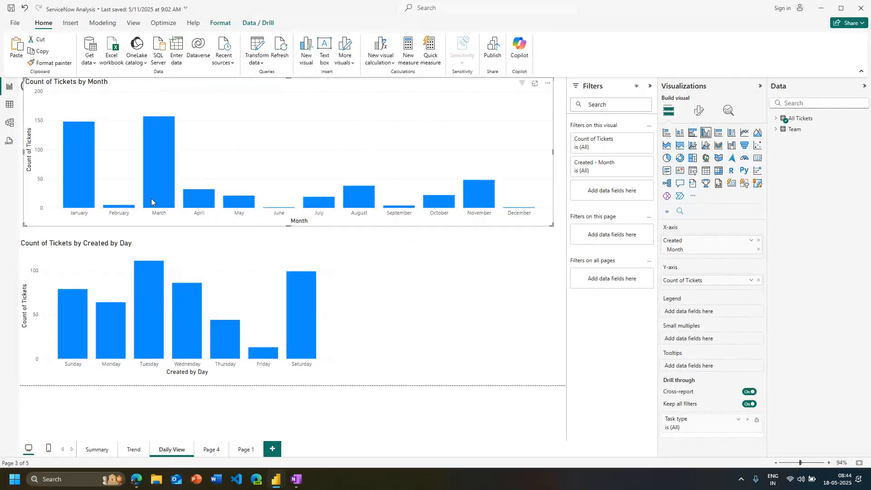
Explain the March increase in the Count of Tickets by Month chart and review the breakdowns by team and type
mouse_move(152, 198)
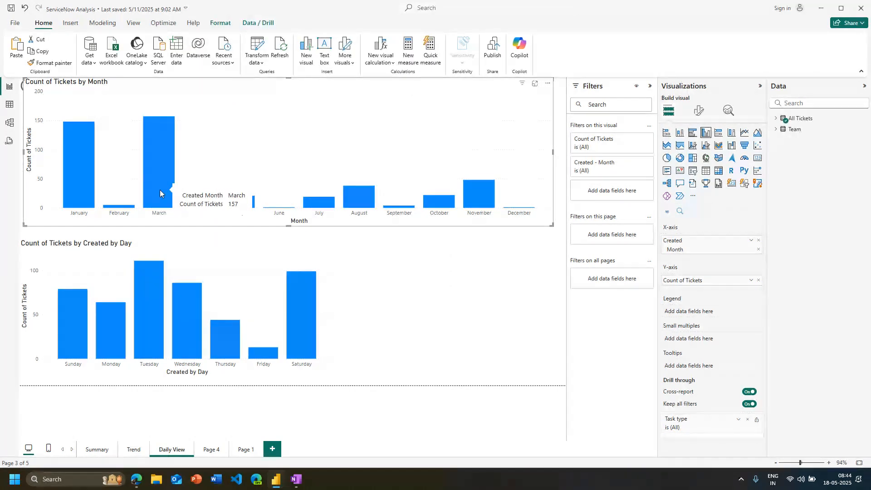
right_click(162, 179)
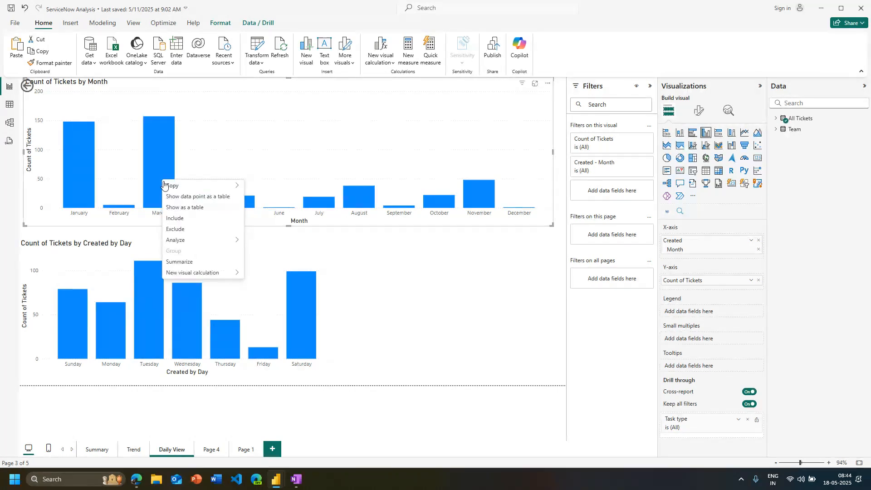
mouse_move(194, 245)
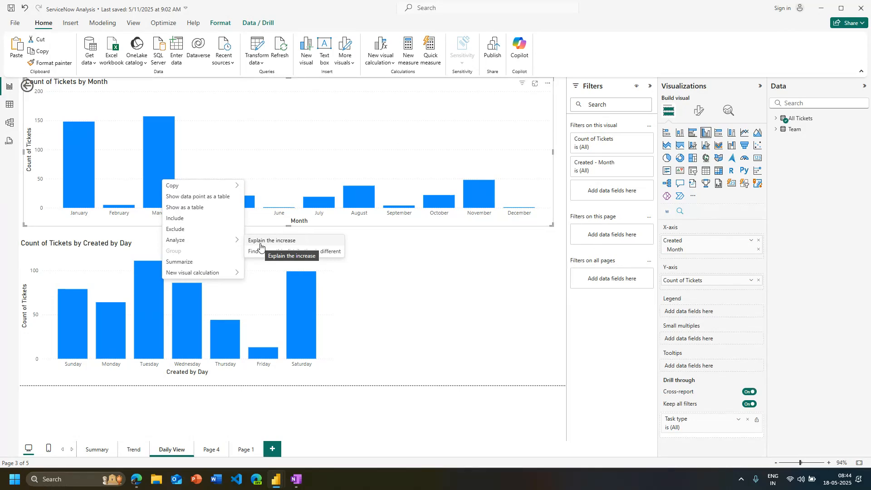
click(260, 247)
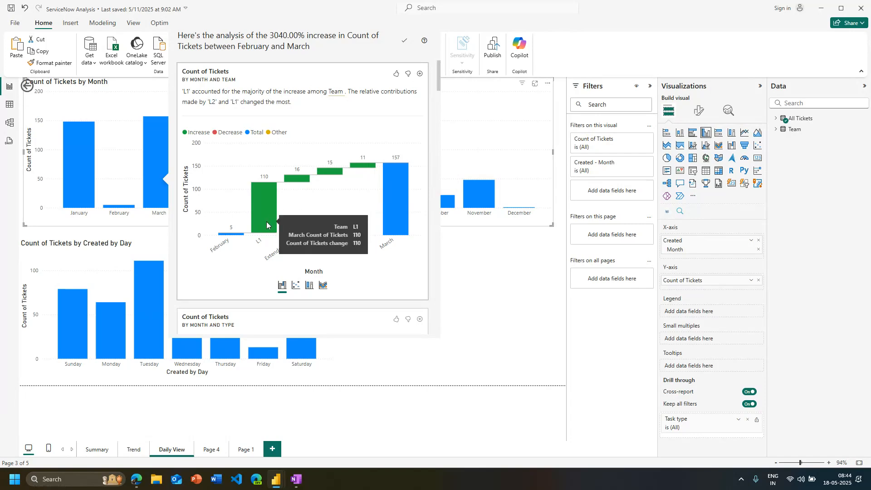
scroll(272, 227, down, 5)
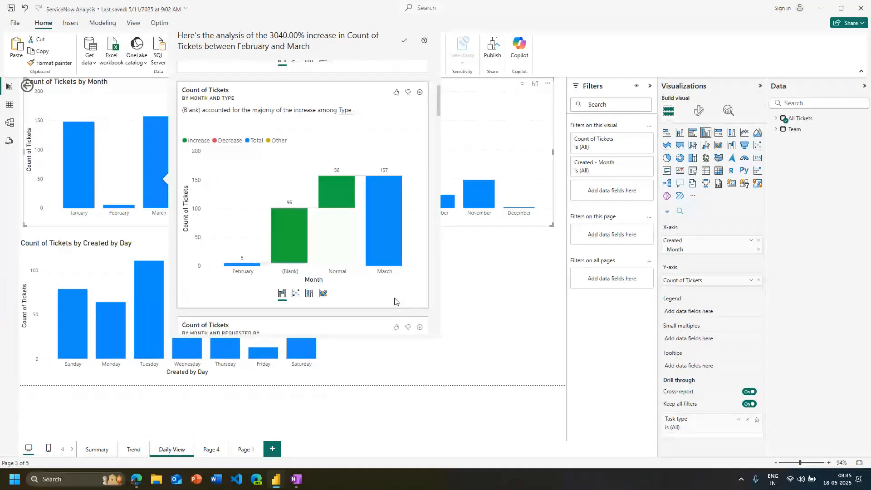
mouse_move(279, 239)
scroll(304, 262, down, 1)
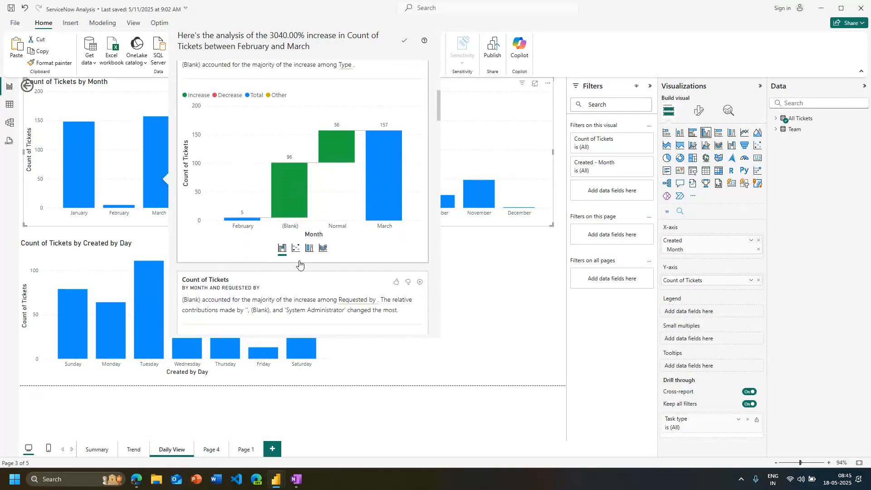
scroll(313, 186, down, 1)
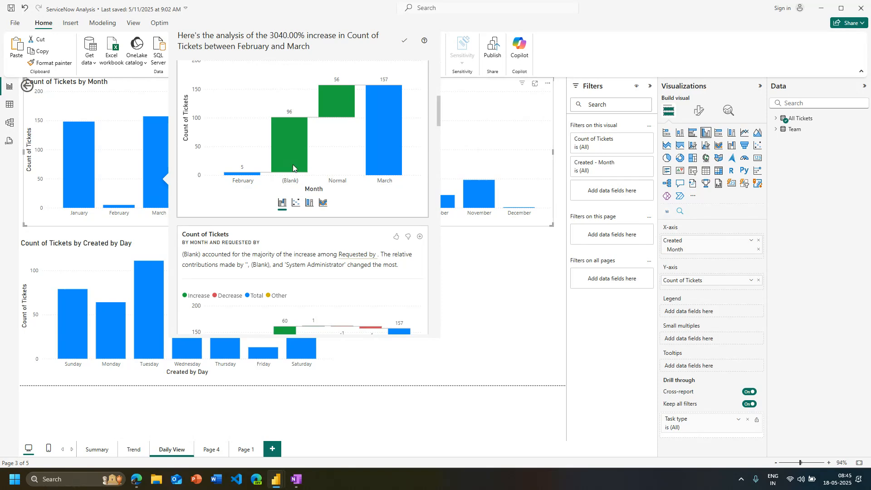
Examine the March increase by requester and task type, including the System Administrator bar, and close the analysis
mouse_move(293, 166)
scroll(283, 139, down, 3)
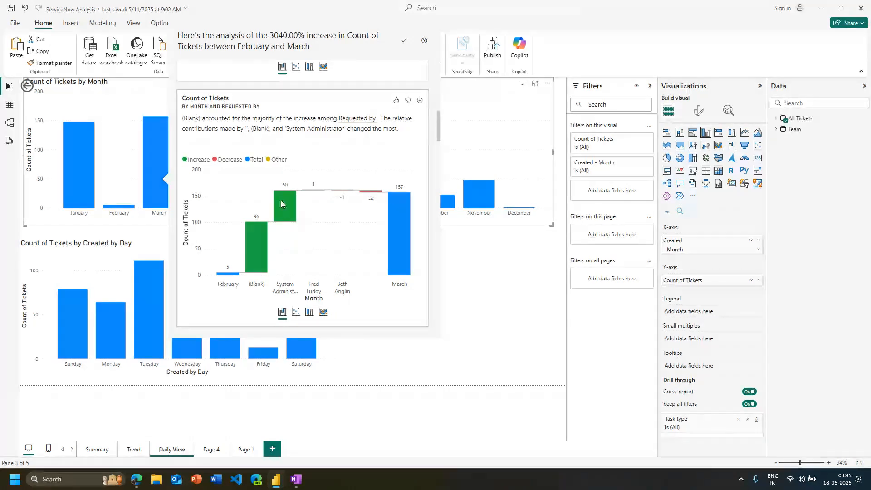
mouse_move(284, 197)
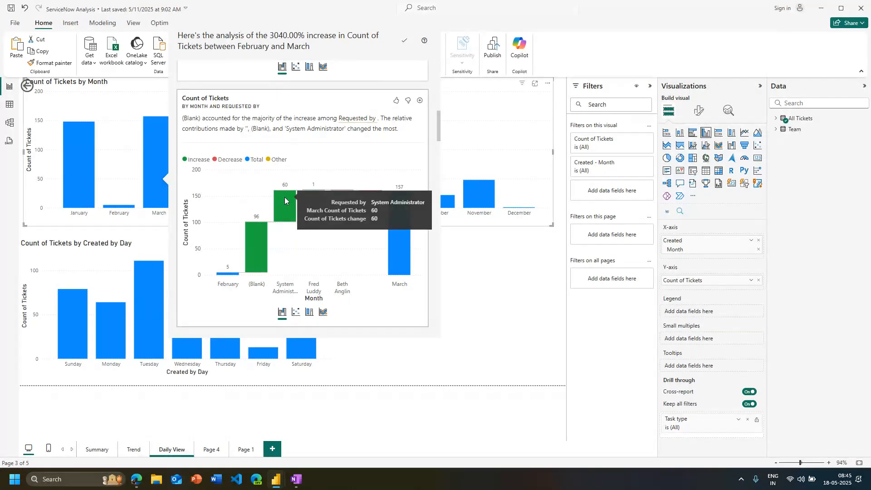
scroll(351, 167, down, 3)
scroll(350, 166, down, 1)
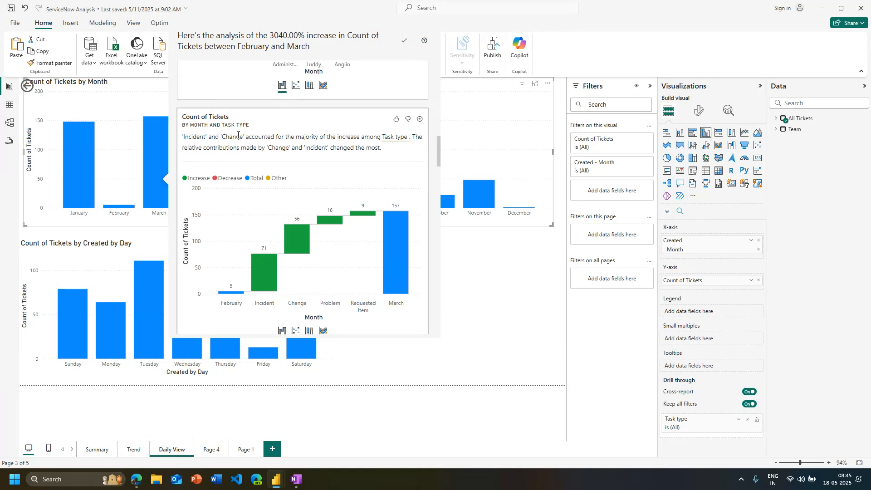
click(511, 182)
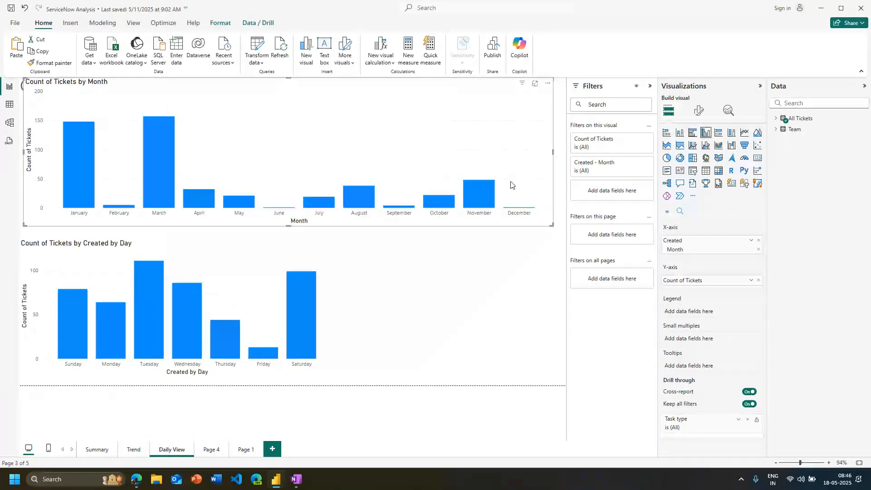
Reopen the explanation of the March ticket increase and review its breakdowns by task type, assignment group and category
right_click(153, 183)
mouse_move(218, 245)
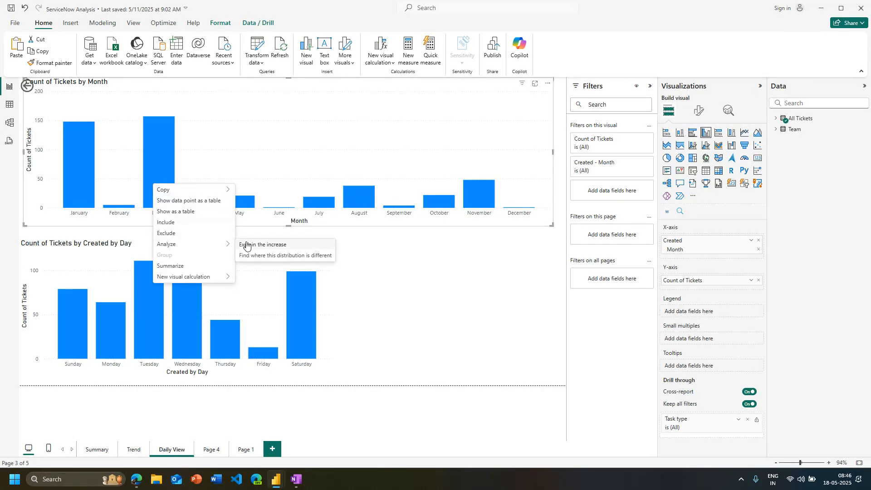
click(250, 248)
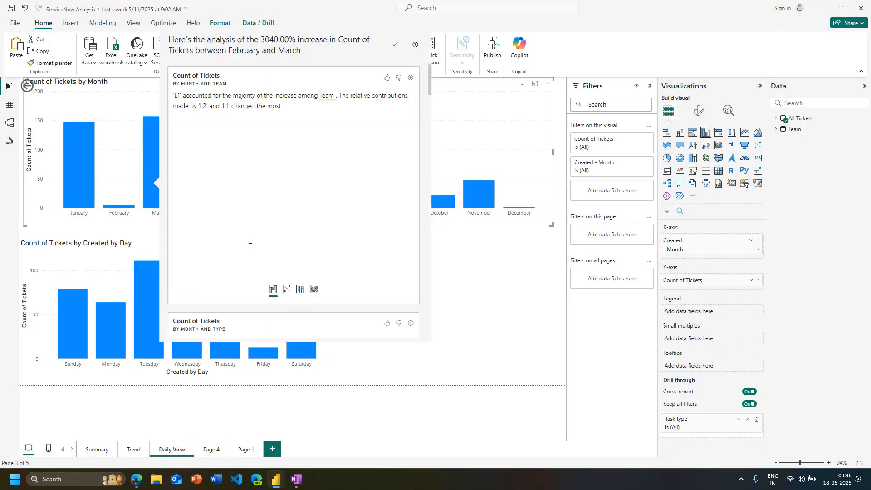
scroll(250, 247, down, 2)
scroll(283, 218, up, 1)
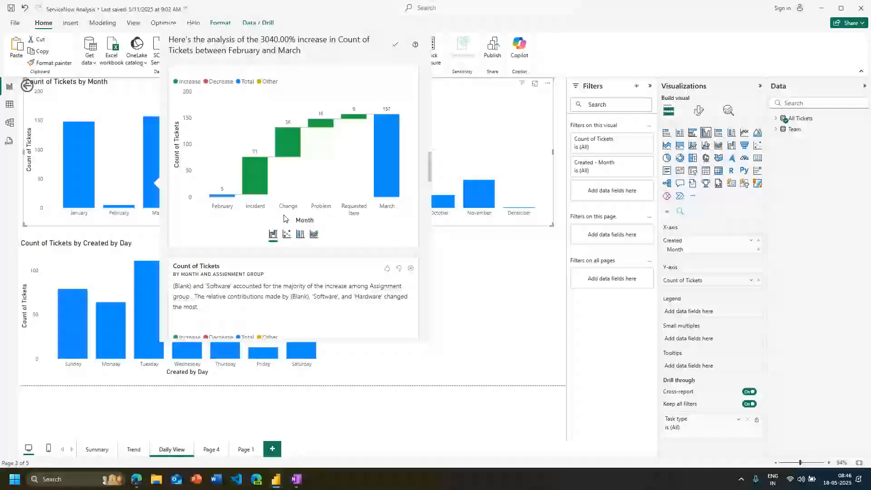
scroll(285, 219, down, 3)
scroll(302, 213, down, 1)
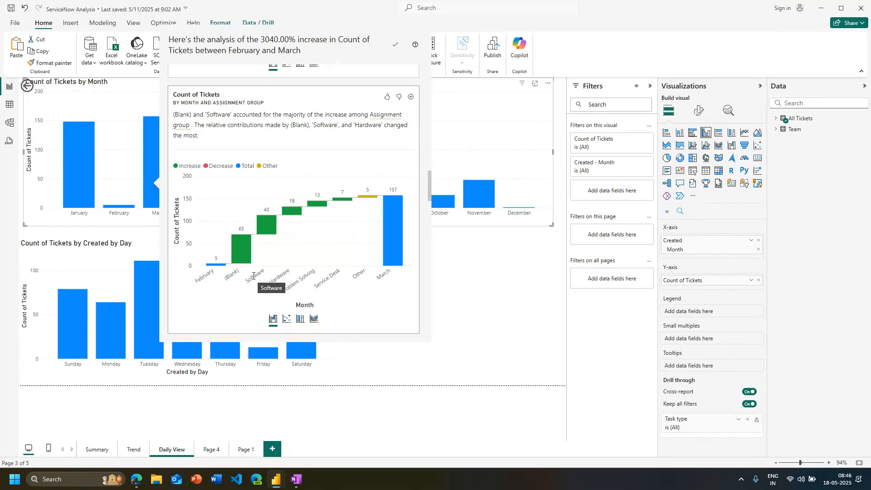
scroll(254, 275, down, 5)
scroll(260, 274, down, 10)
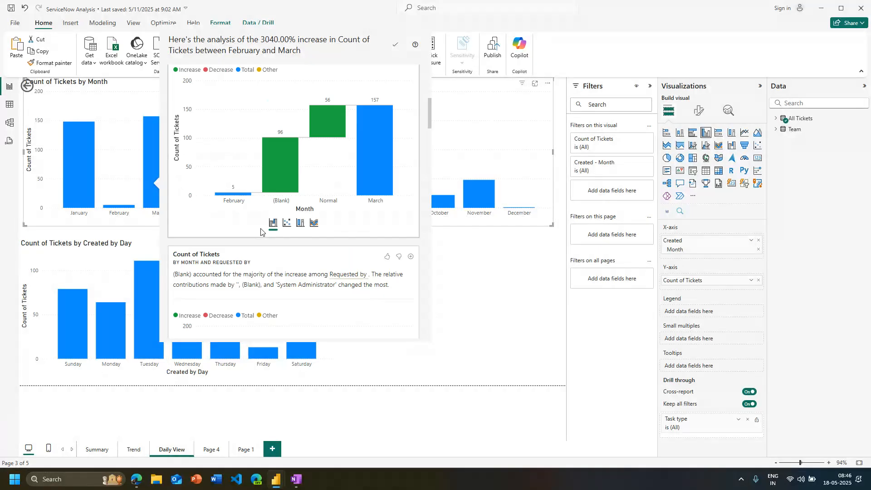
scroll(261, 233, down, 5)
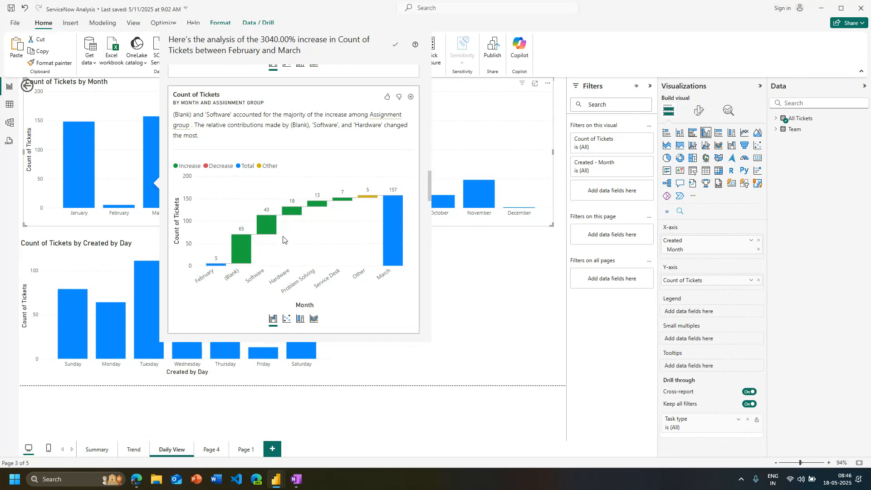
scroll(283, 239, down, 4)
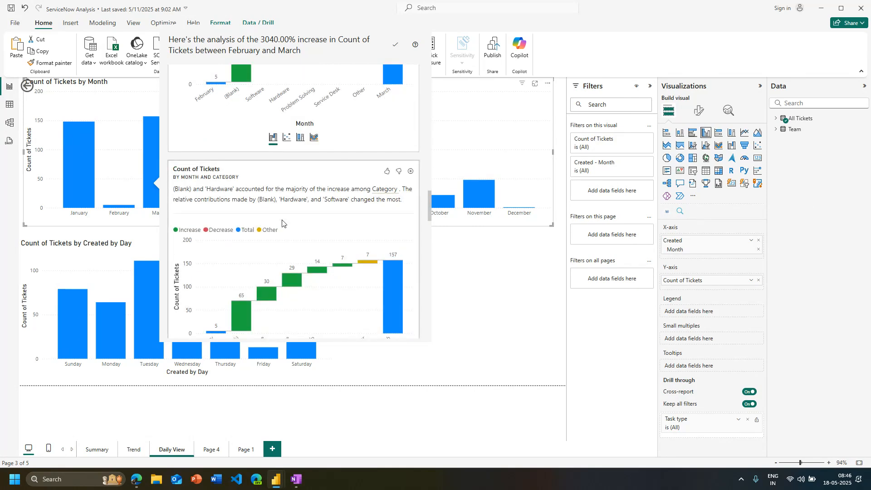
scroll(282, 223, down, 1)
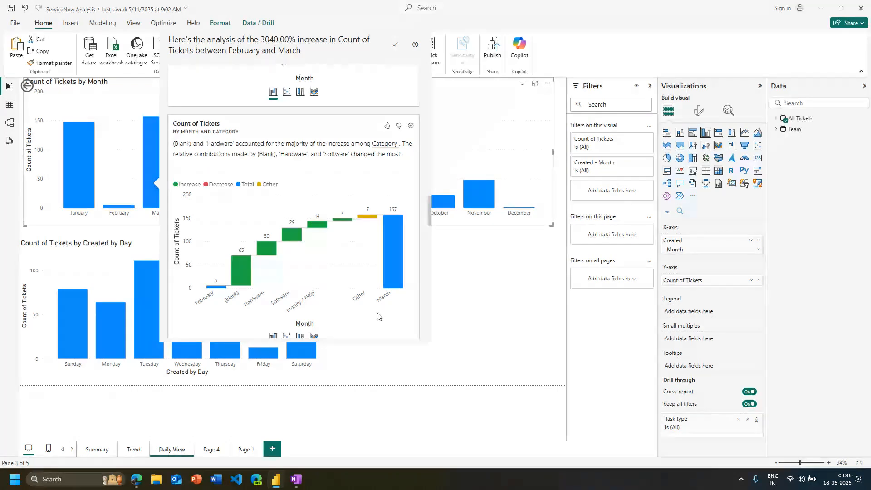
Review the March increase by lead, checking the Lead 2 and March bars, and examine the priority and caller breakdowns
scroll(377, 316, down, 5)
scroll(360, 252, down, 1)
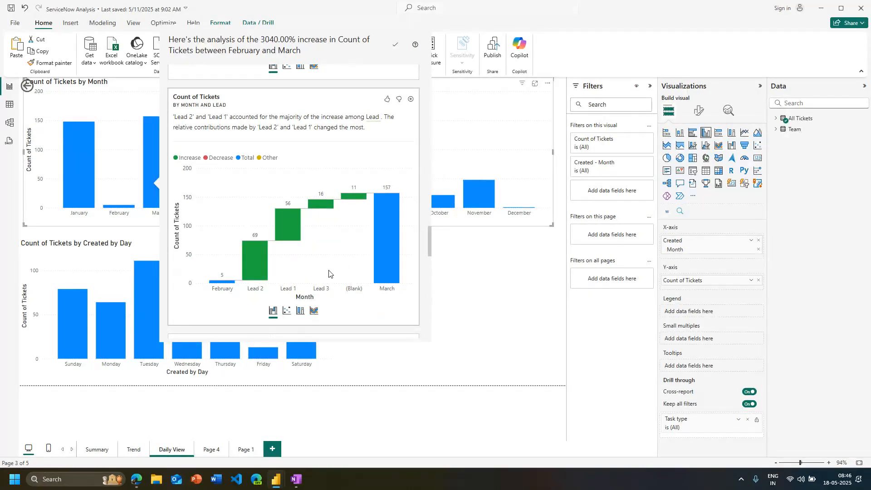
mouse_move(256, 277)
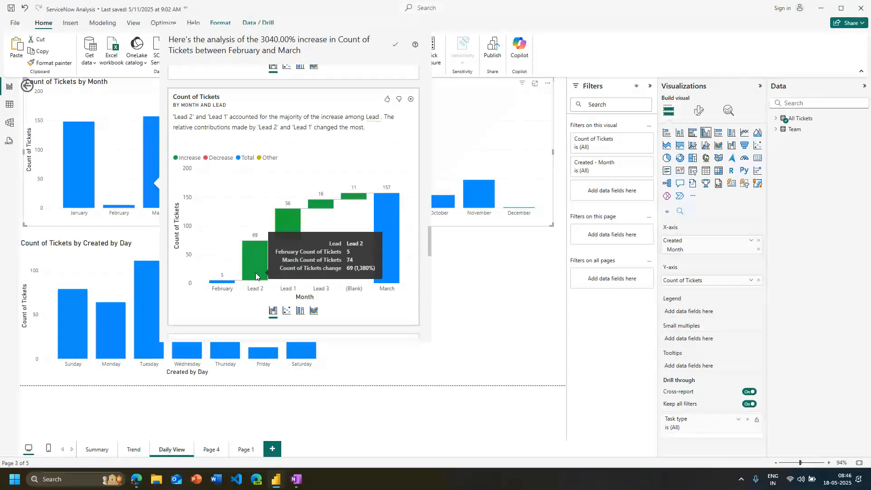
mouse_move(387, 279)
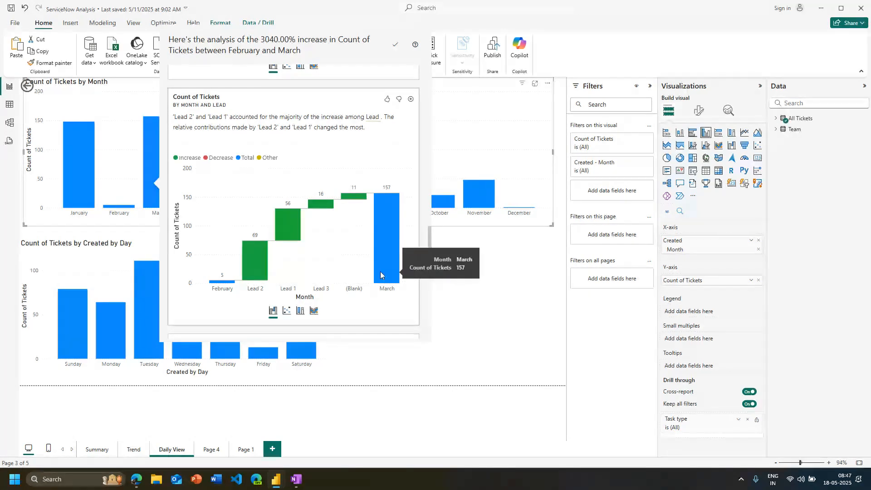
scroll(317, 309, down, 6)
scroll(300, 331, down, 5)
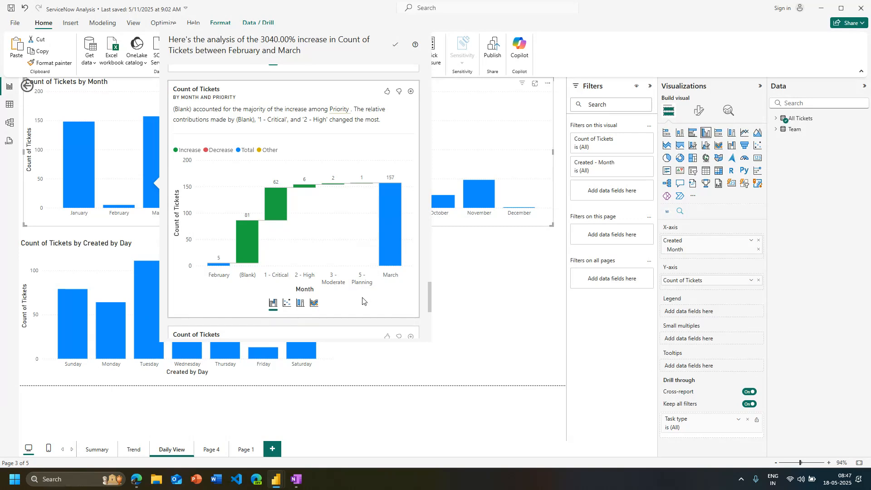
scroll(387, 181, down, 5)
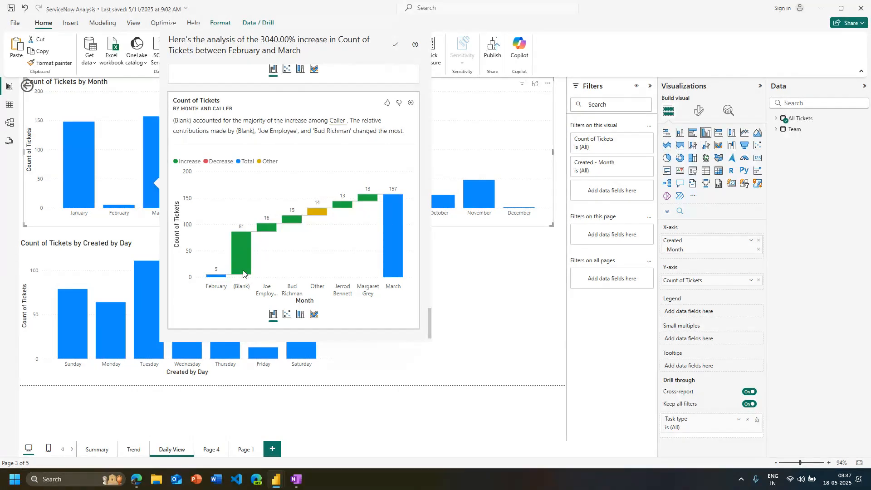
Add the waterfall chart by month and caller to the Daily View page, preview the analysis's other chart types, and close it
mouse_move(247, 273)
click(409, 107)
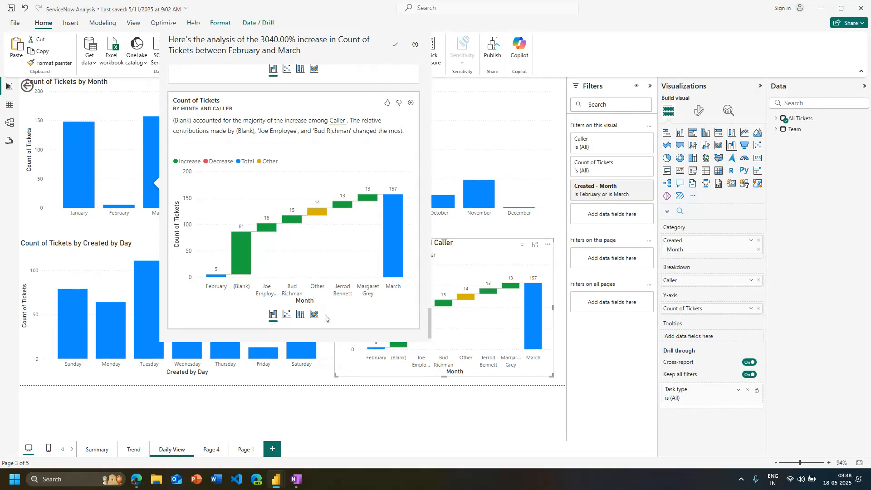
click(314, 314)
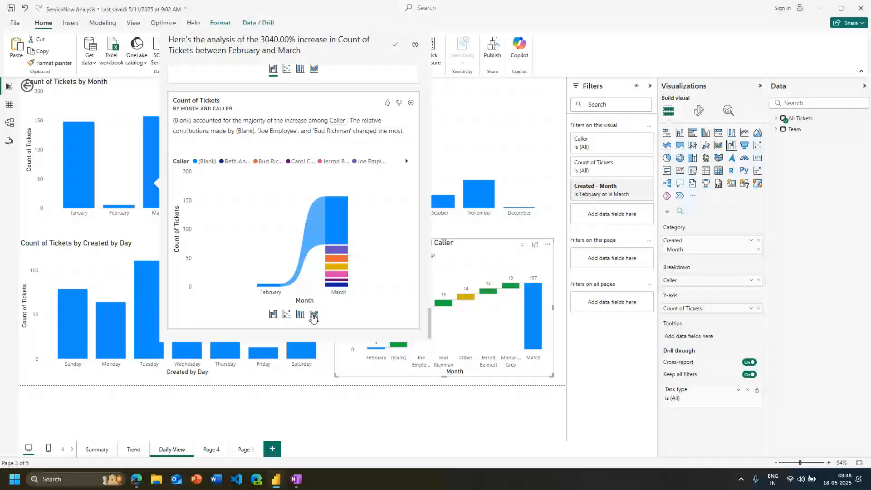
click(288, 315)
click(313, 315)
click(273, 315)
click(300, 315)
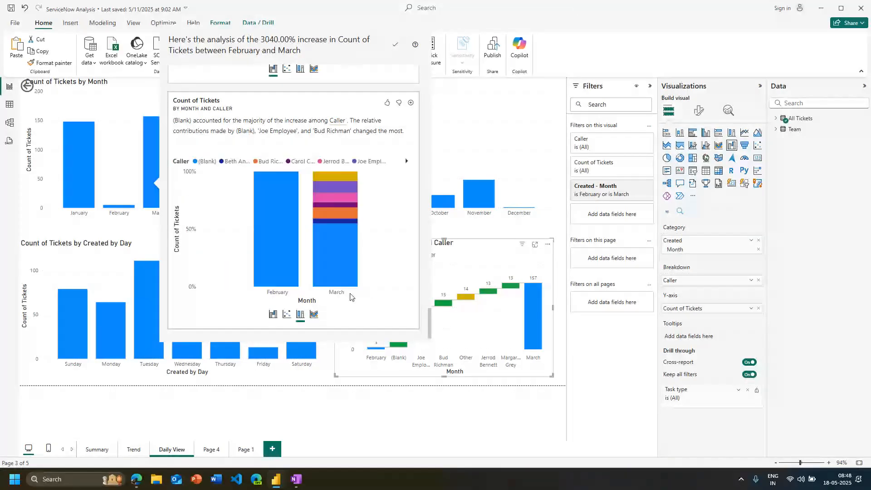
click(516, 390)
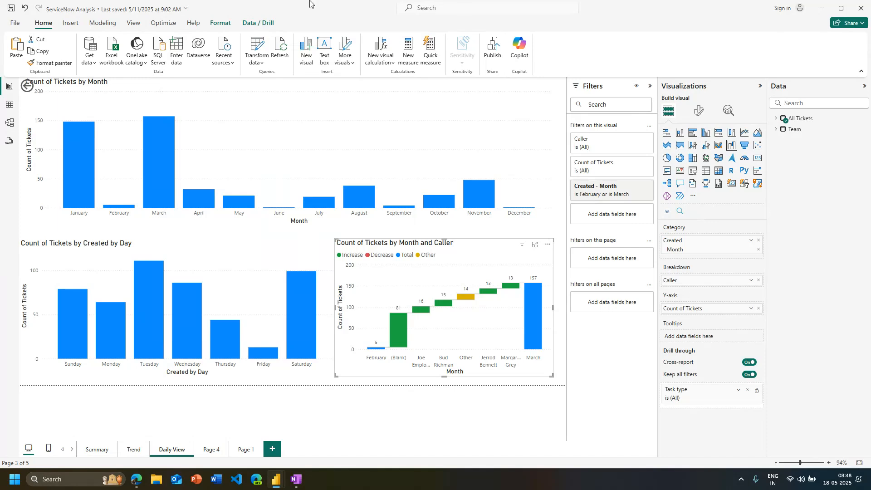
On the Summary page, shorten the Task type ticket count table and delete the Task type slicer
click(133, 450)
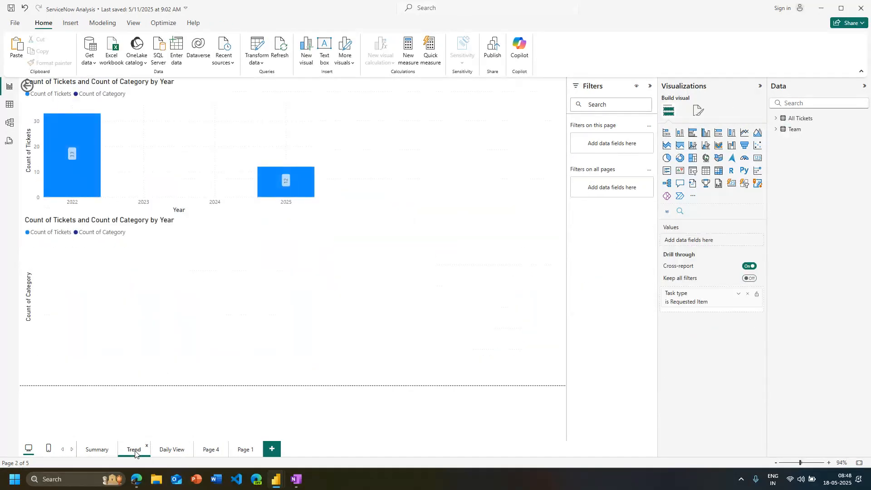
click(96, 450)
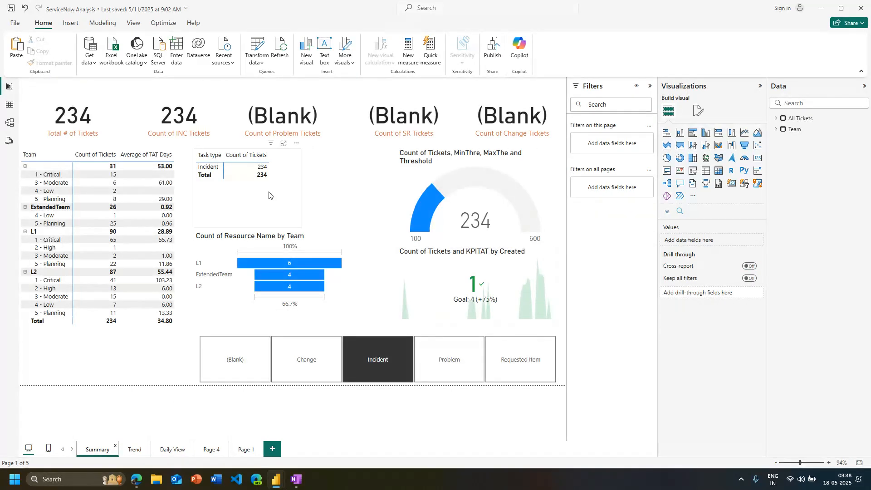
click(269, 228)
drag(269, 228, 265, 203)
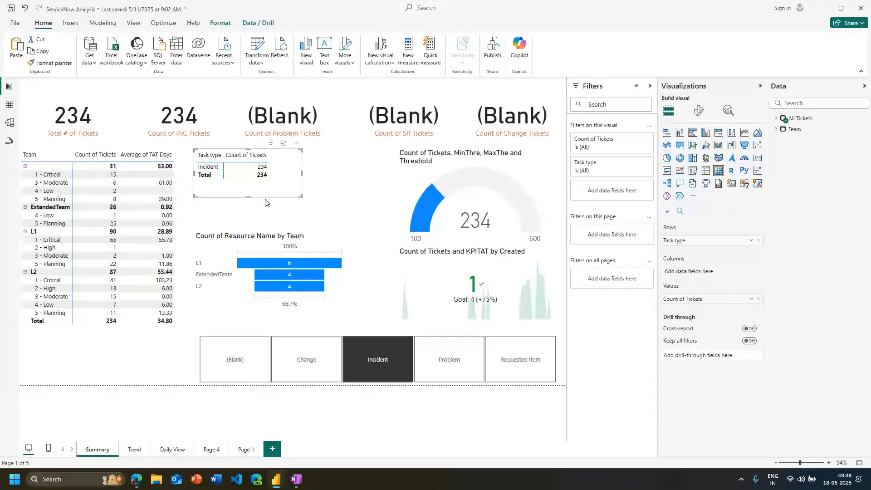
click(191, 380)
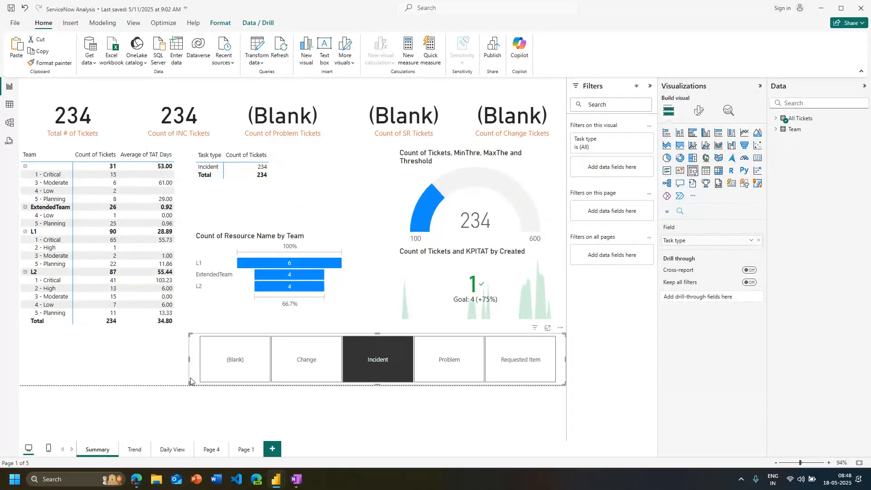
key(Delete)
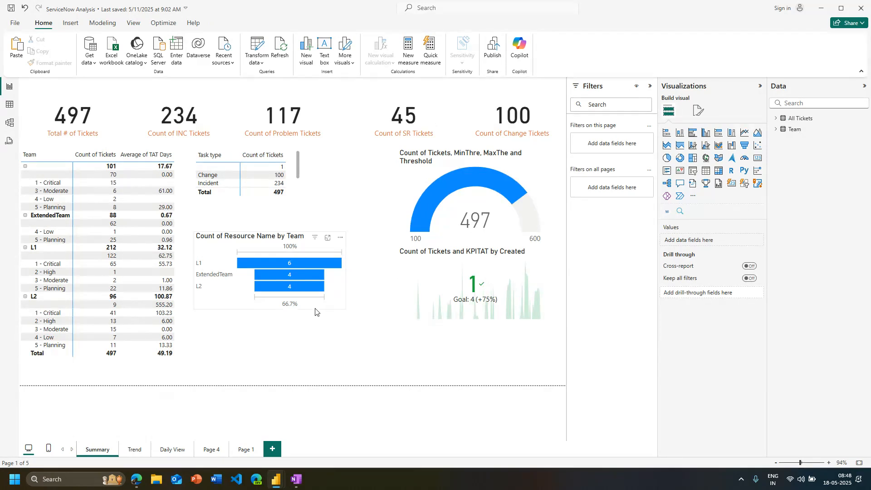
Move the resource funnel chart up beneath the Task type table and place the KPI visual and the ticket gauge side by side
click(314, 309)
drag(305, 310, 307, 286)
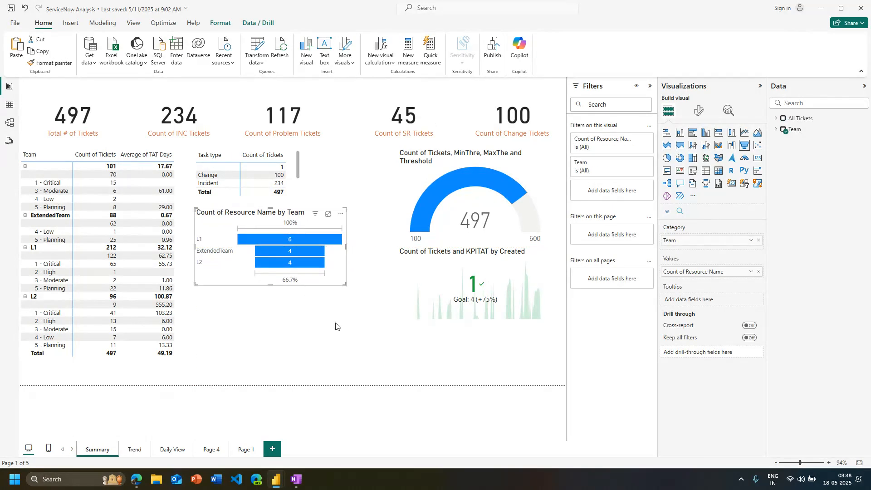
drag(398, 220, 427, 194)
drag(403, 307, 352, 214)
drag(503, 194, 461, 194)
click(488, 198)
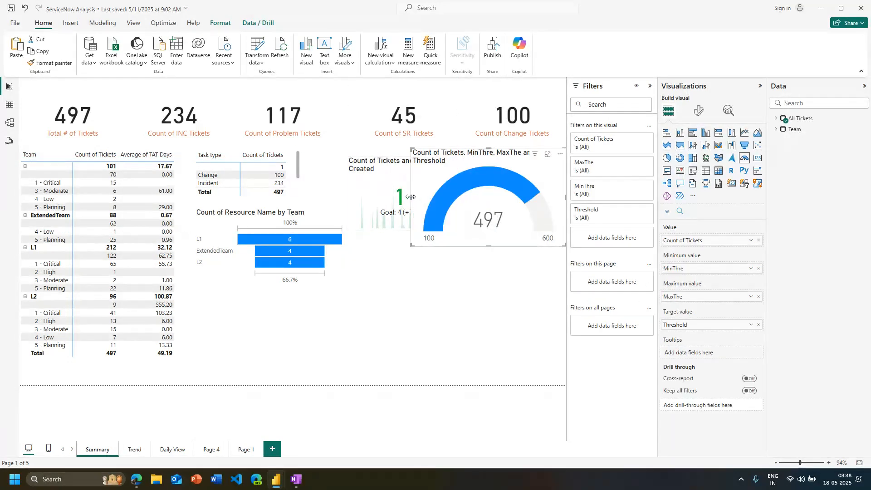
drag(407, 198, 387, 169)
click(421, 271)
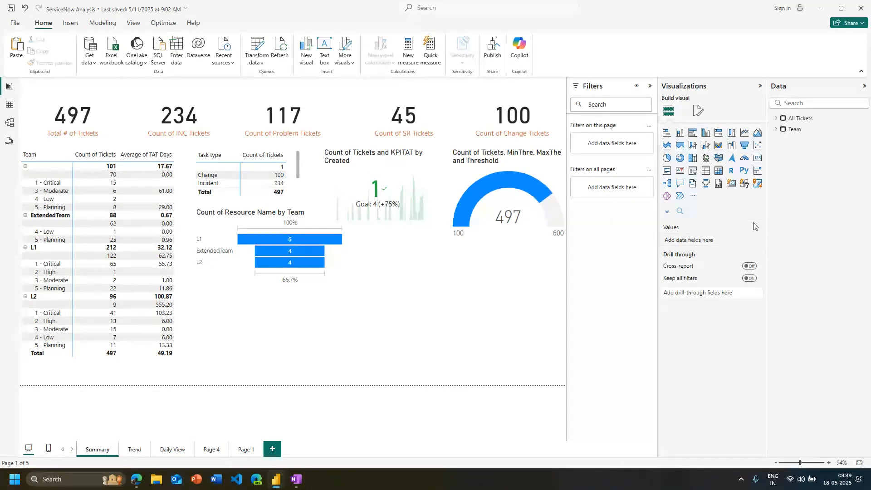
Add a Narrative visual to the Summary page below the funnel chart, using the Custom narrative type
click(692, 184)
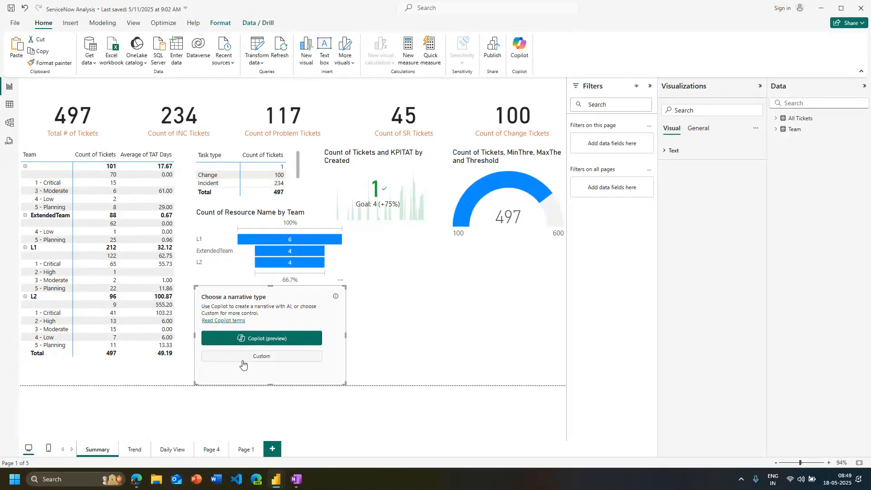
click(280, 359)
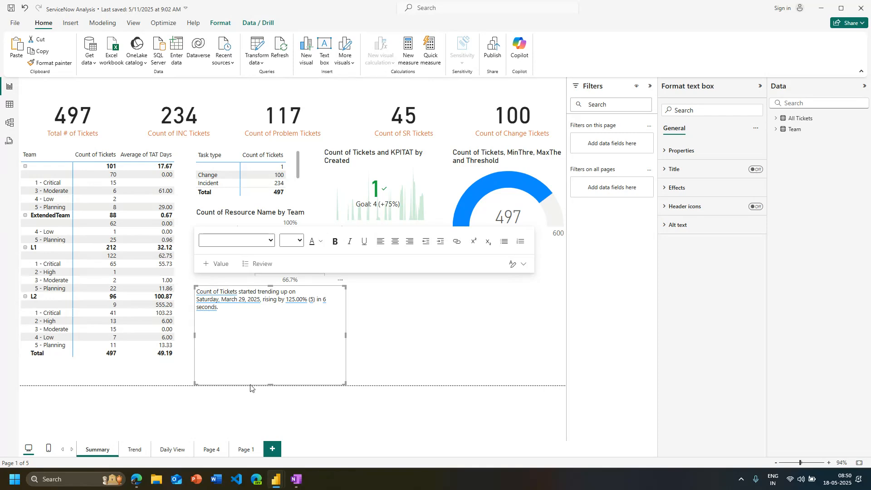
click(460, 350)
key(super+h)
click(269, 361)
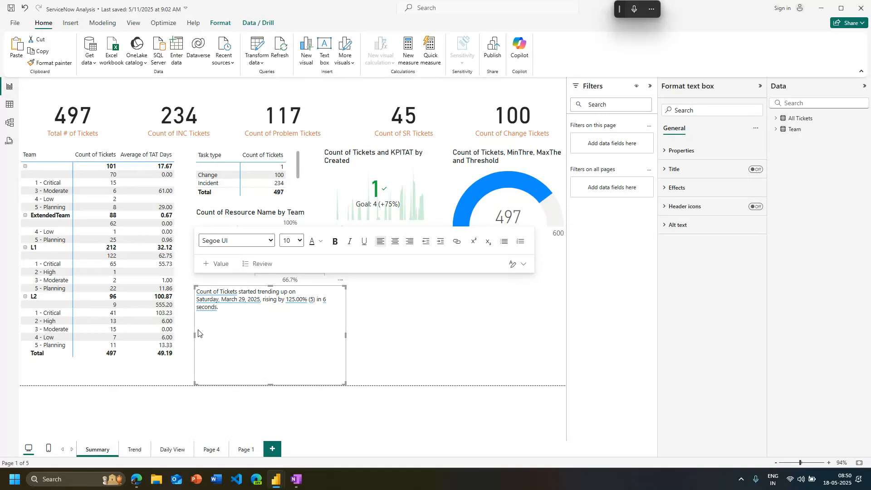
click(296, 402)
key(ctrl+z)
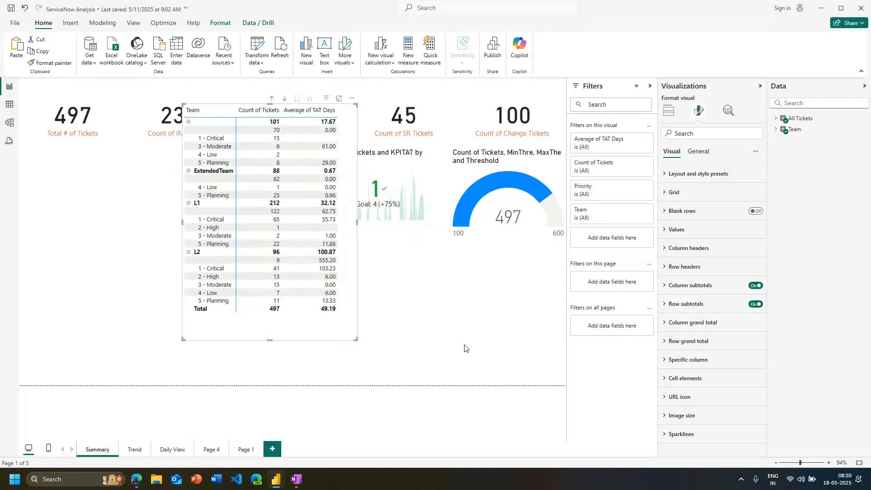
key(ctrl+y)
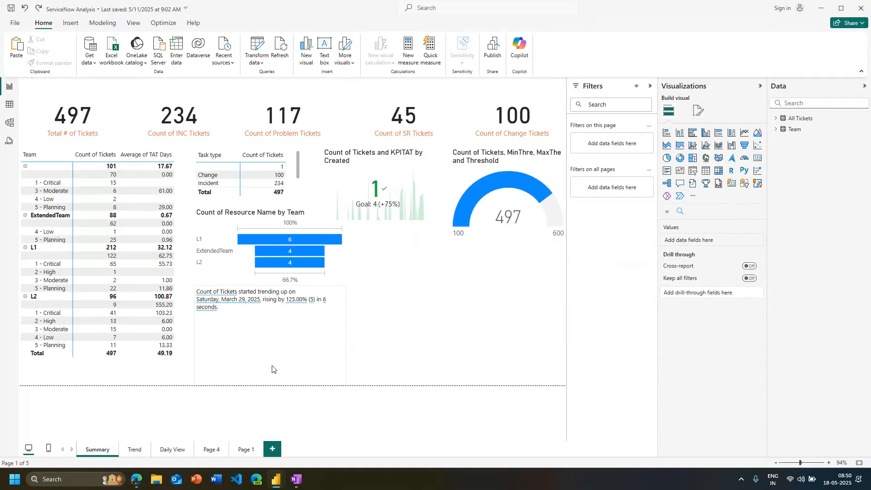
Widen the narrative visual on the Summary page so its sentence fits on one line
click(274, 367)
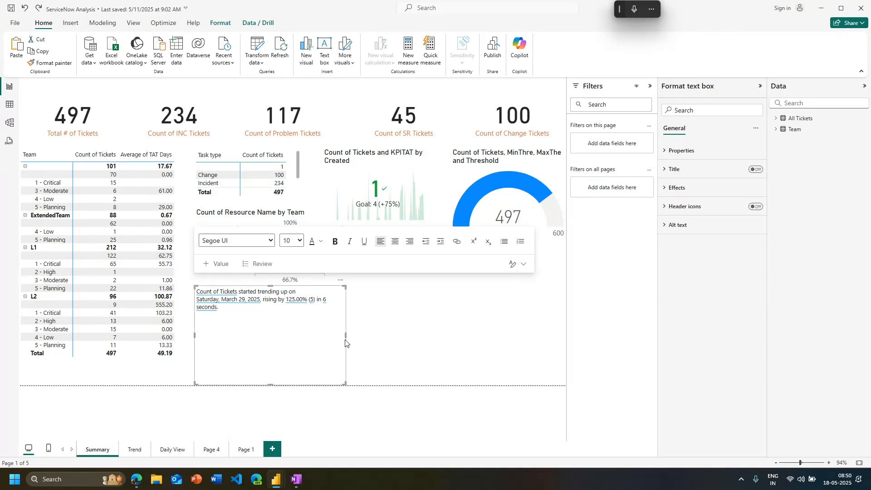
drag(345, 334, 520, 335)
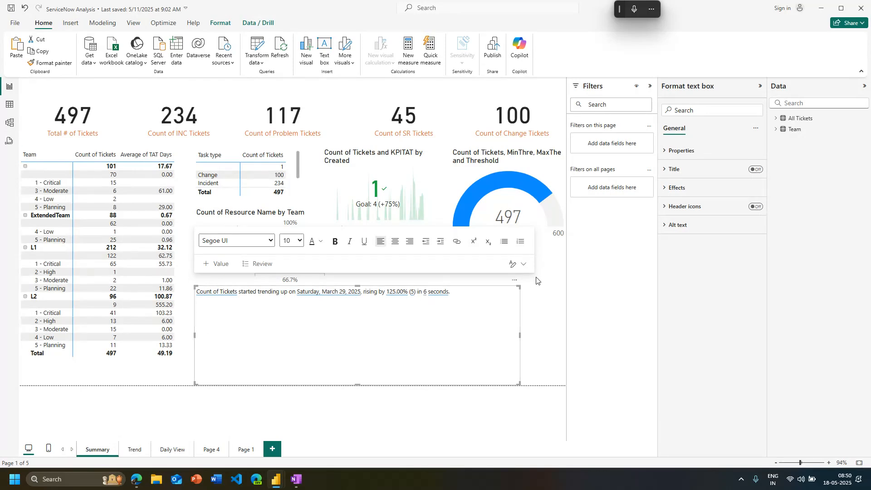
click(526, 304)
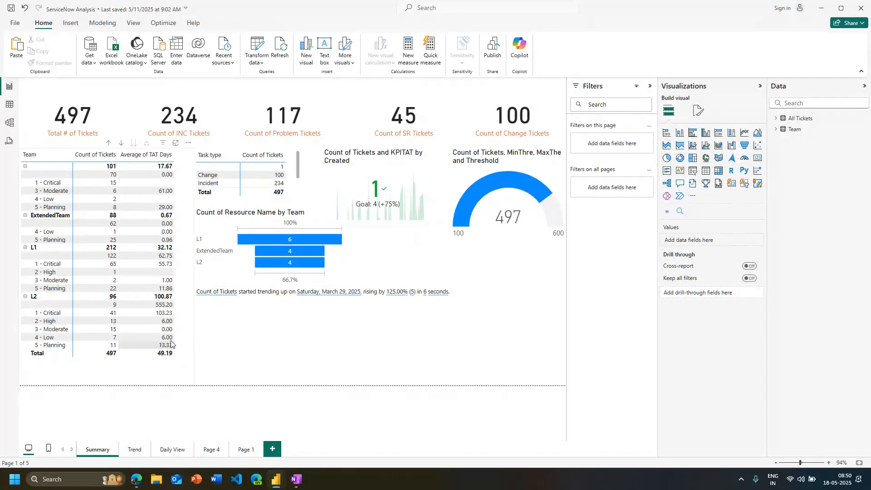
Check how the Summary page responds to the Change, Incident and Requested Item task types and to the L1 team's 1 - Critical row
click(218, 180)
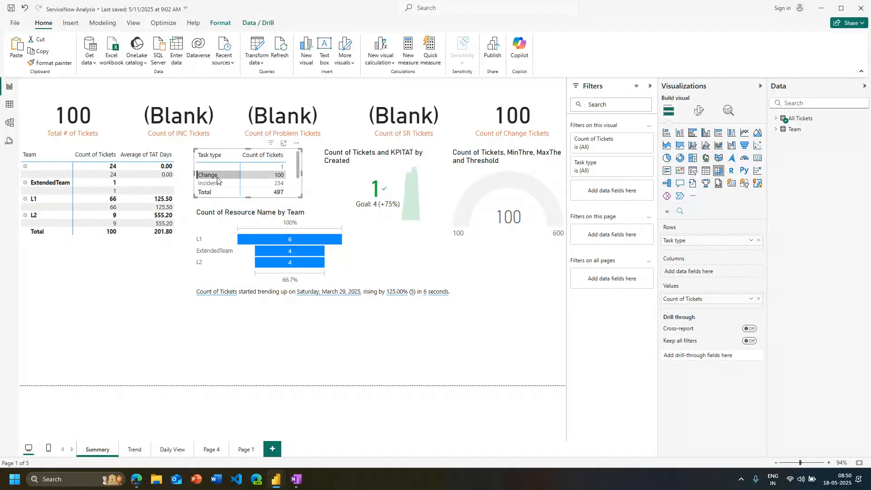
click(217, 177)
click(216, 183)
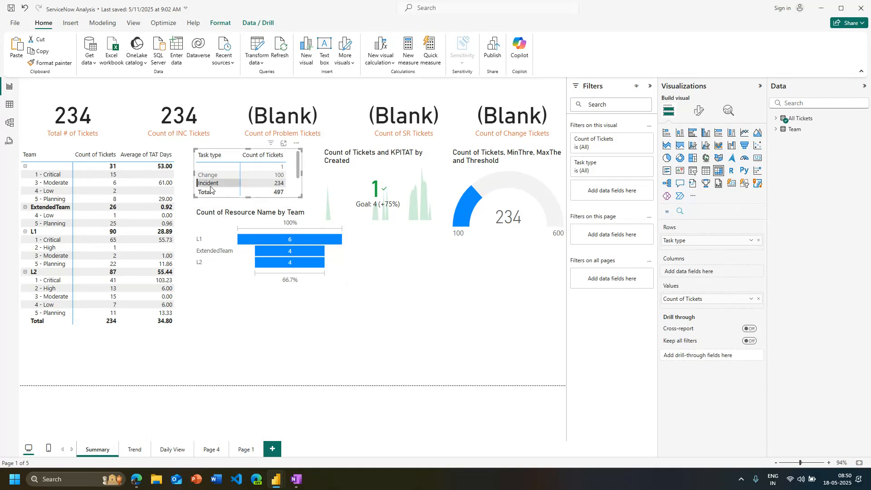
click(210, 185)
scroll(215, 186, down, 2)
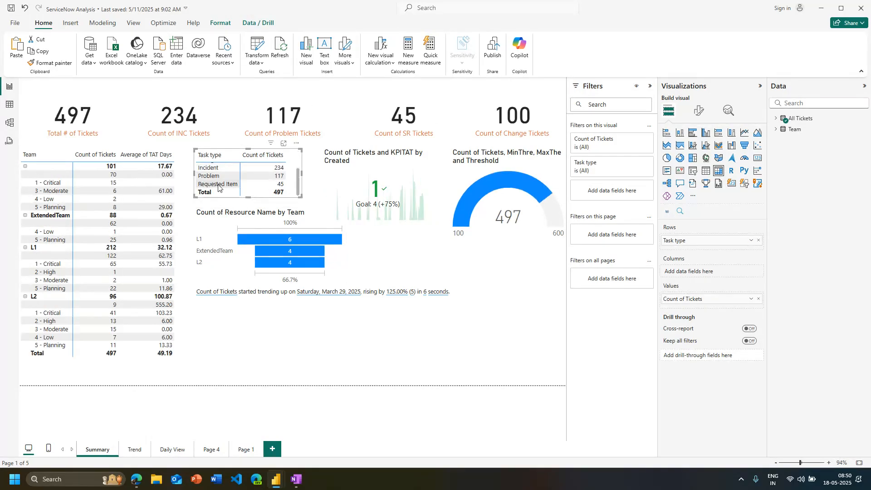
click(218, 184)
click(218, 184)
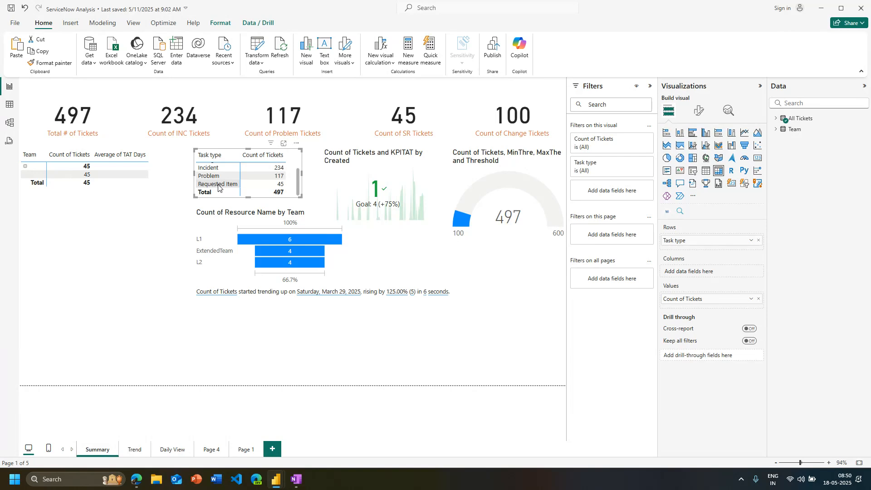
click(44, 265)
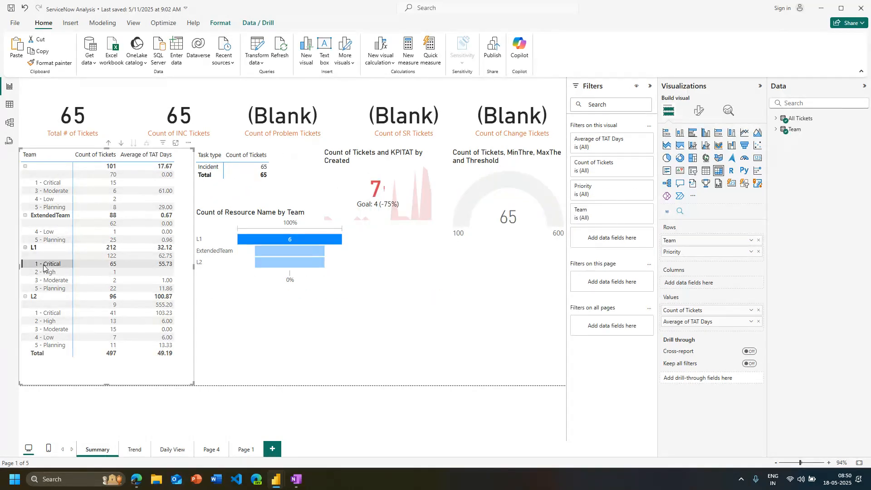
click(44, 267)
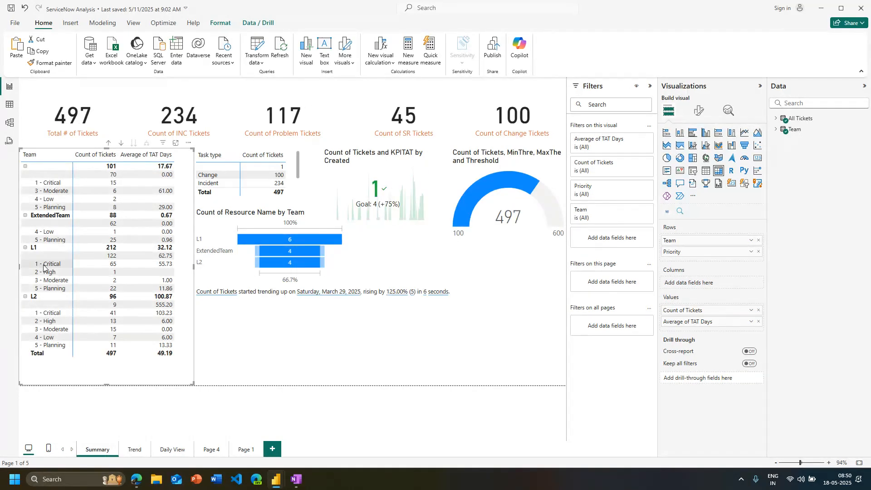
click(327, 327)
On the Daily View page, replace the waterfall chart by month and caller with a Custom Narrative visual
click(135, 451)
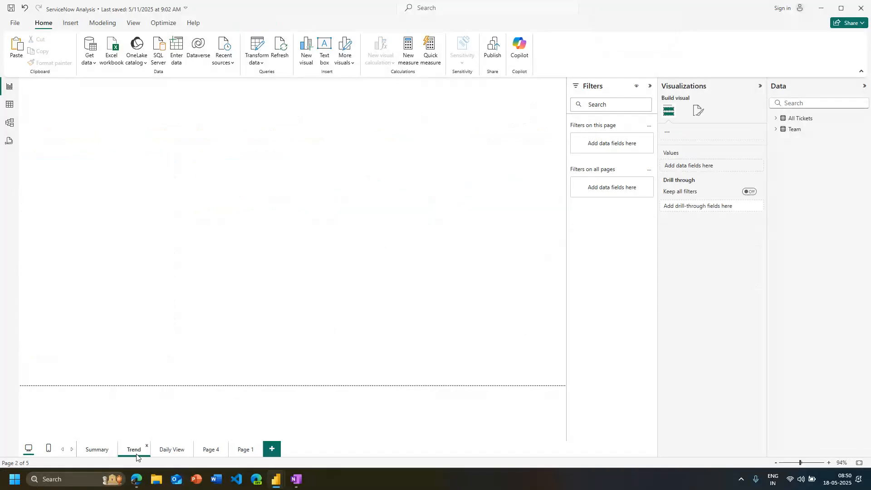
click(169, 446)
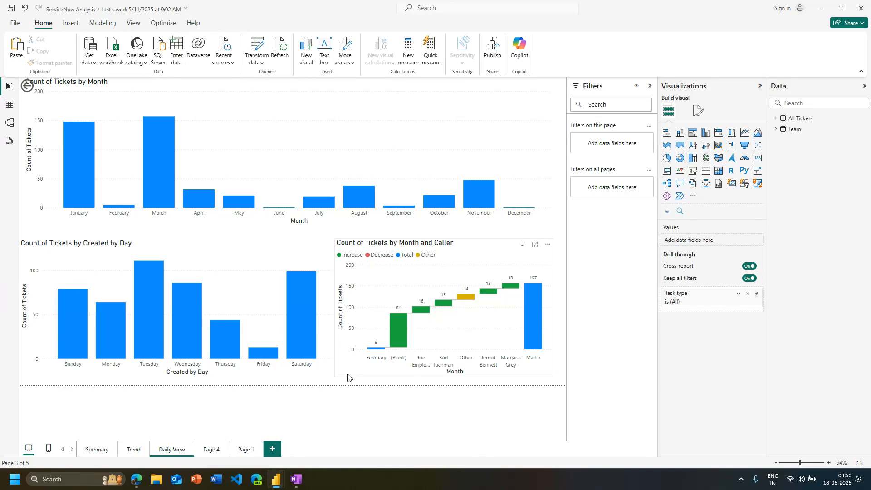
click(348, 376)
key(Delete)
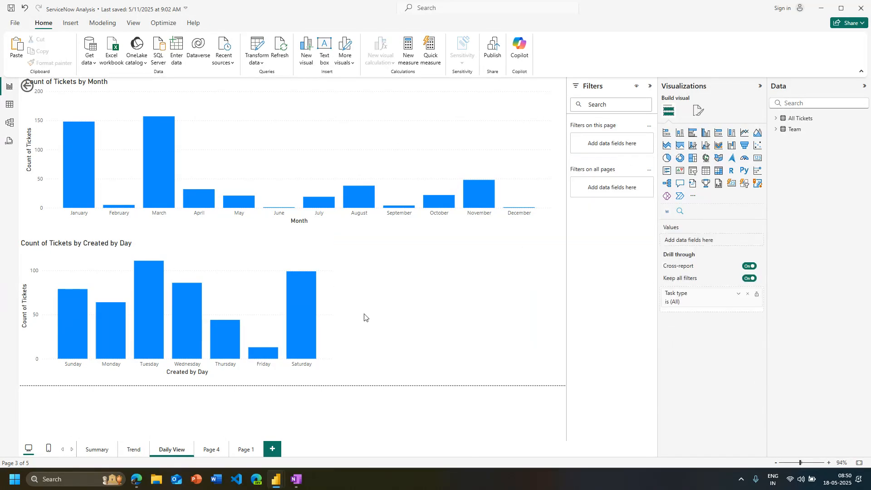
click(694, 184)
click(488, 290)
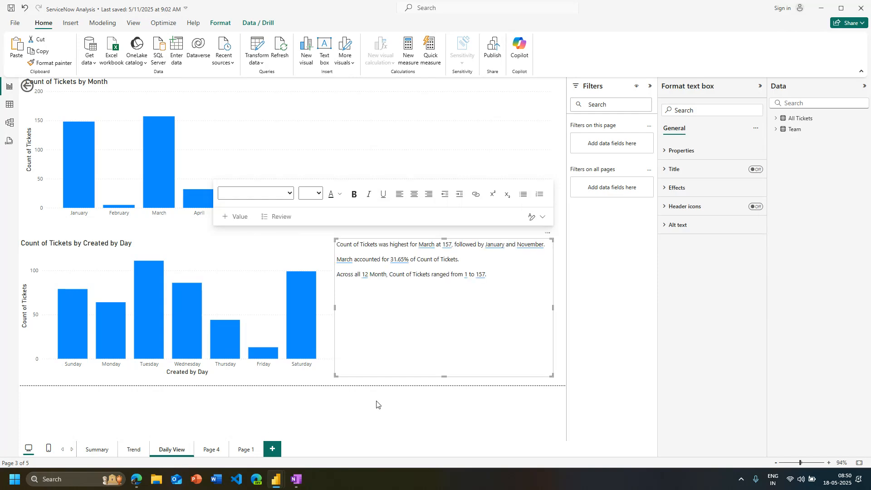
click(401, 403)
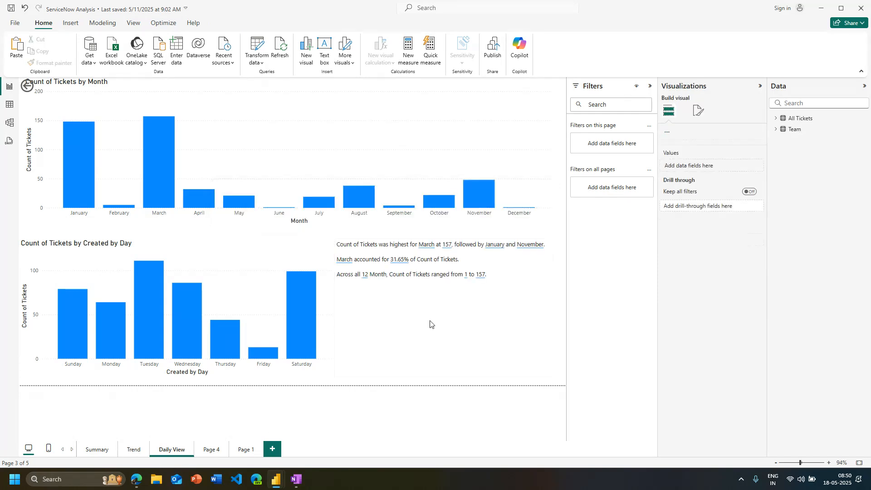
click(537, 249)
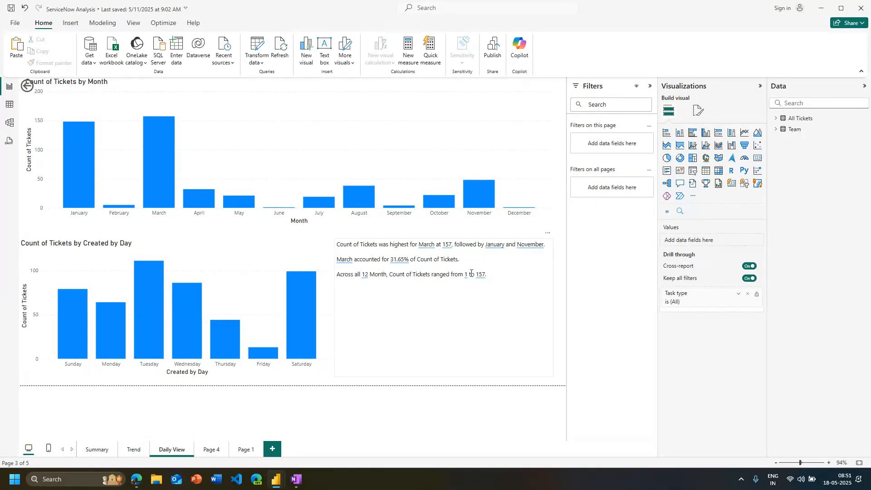
Check how the narrative responds to the Saturday, Friday and Thursday bars of the Created by Day chart
click(299, 351)
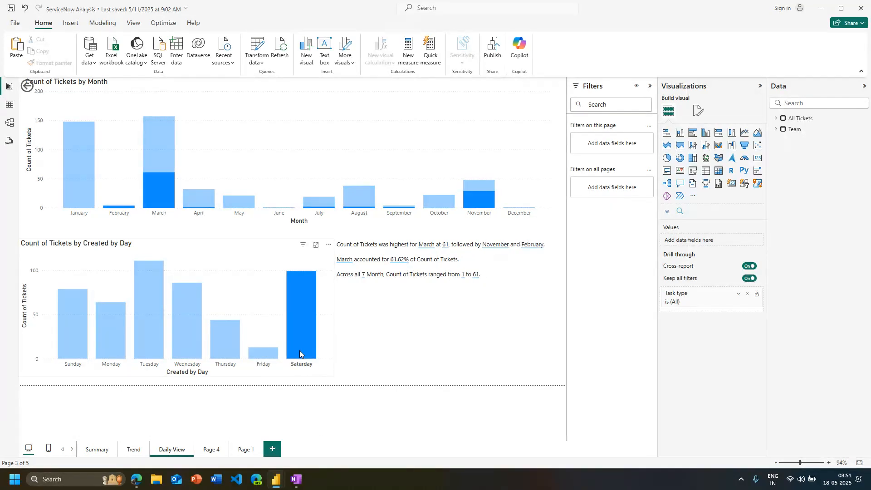
click(265, 356)
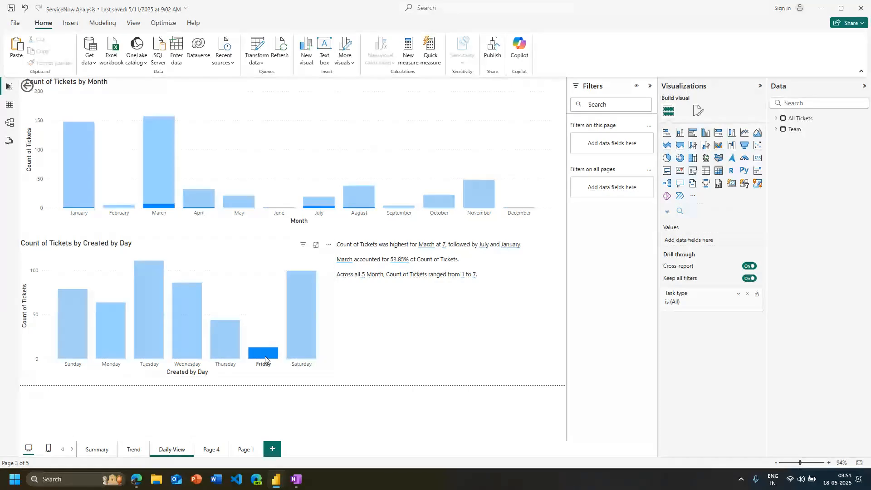
click(265, 356)
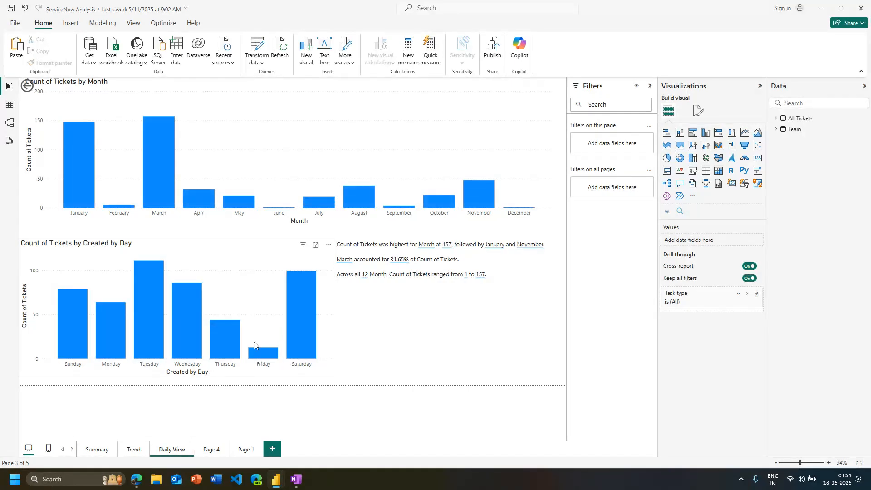
click(228, 349)
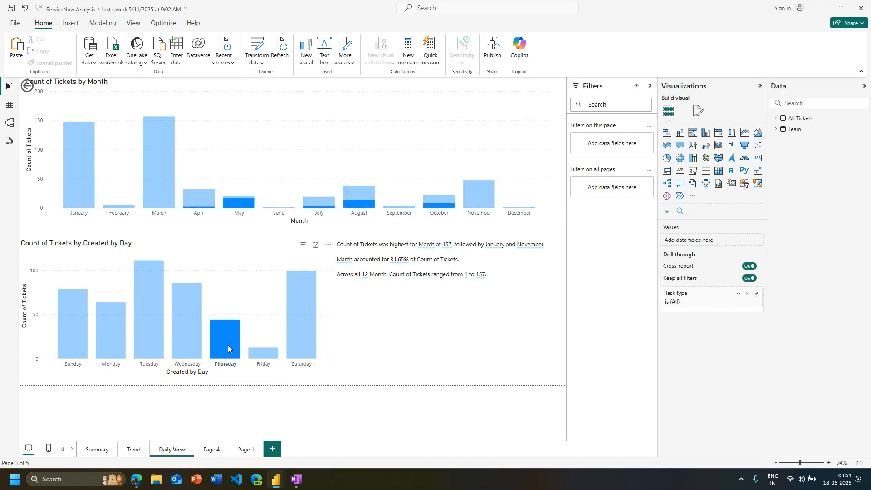
Check how the narrative responds to the March, April, May, August and November bars of the monthly chart, then clear the selection
click(164, 186)
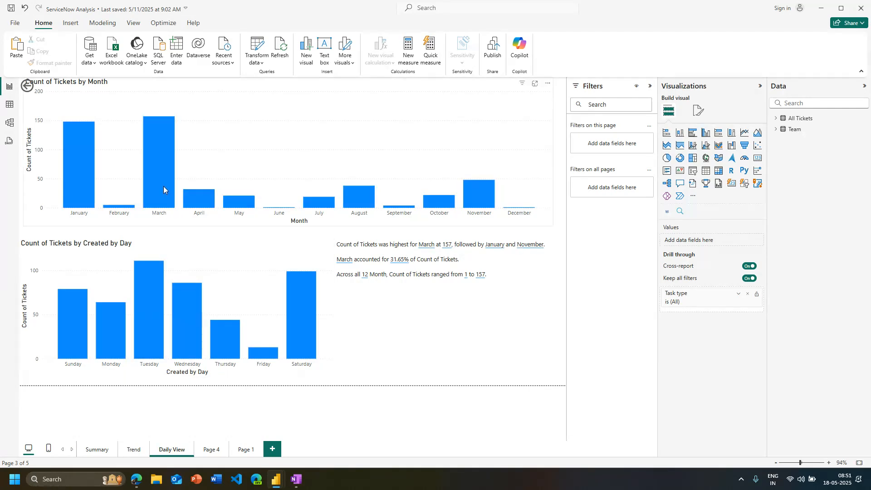
click(204, 203)
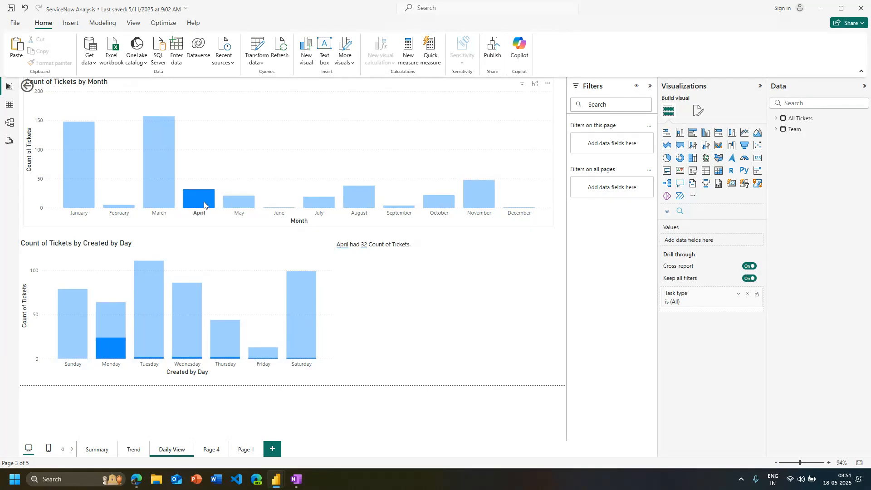
click(245, 207)
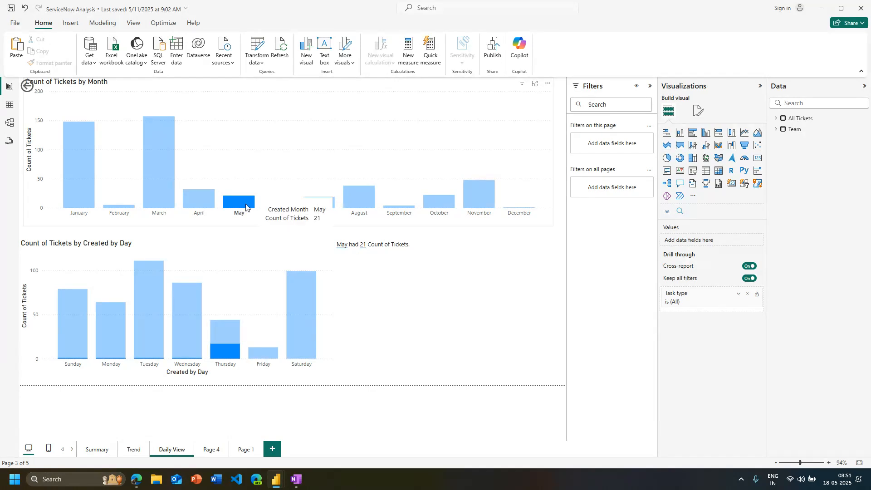
click(246, 207)
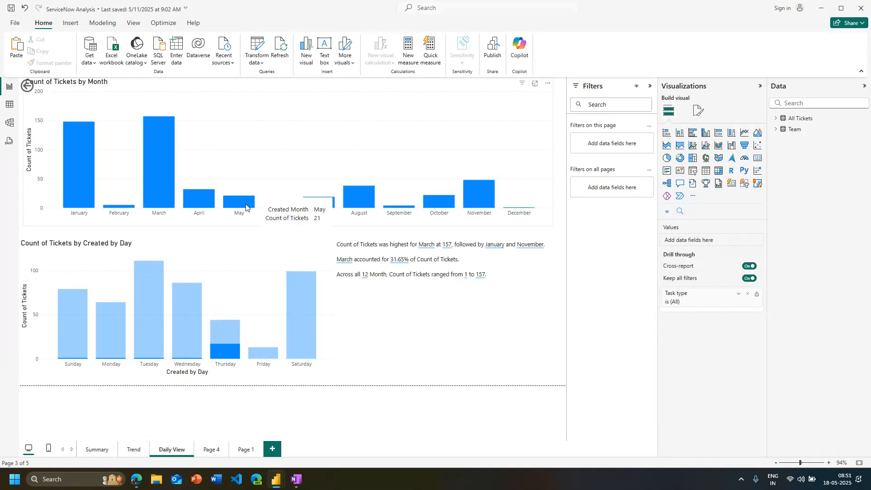
click(352, 204)
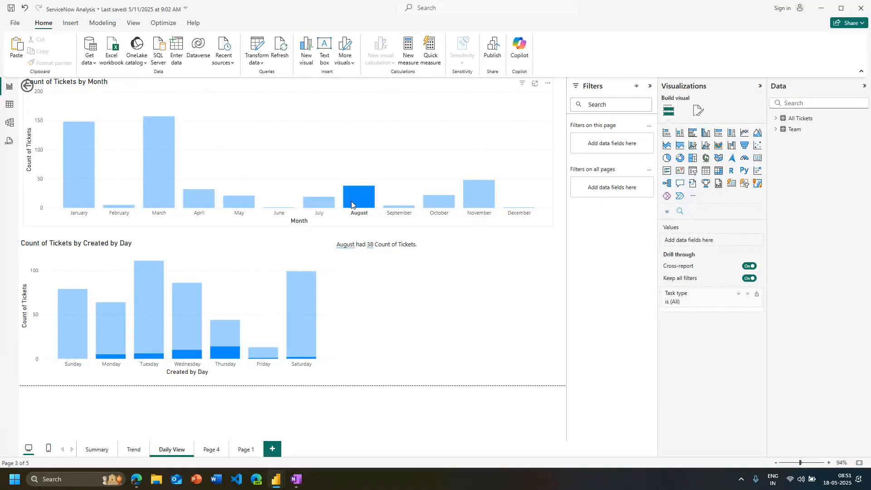
click(352, 204)
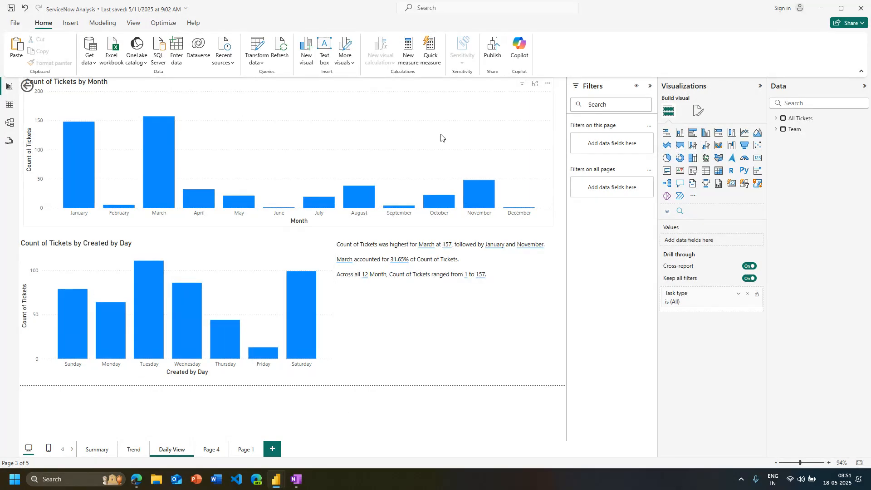
click(471, 199)
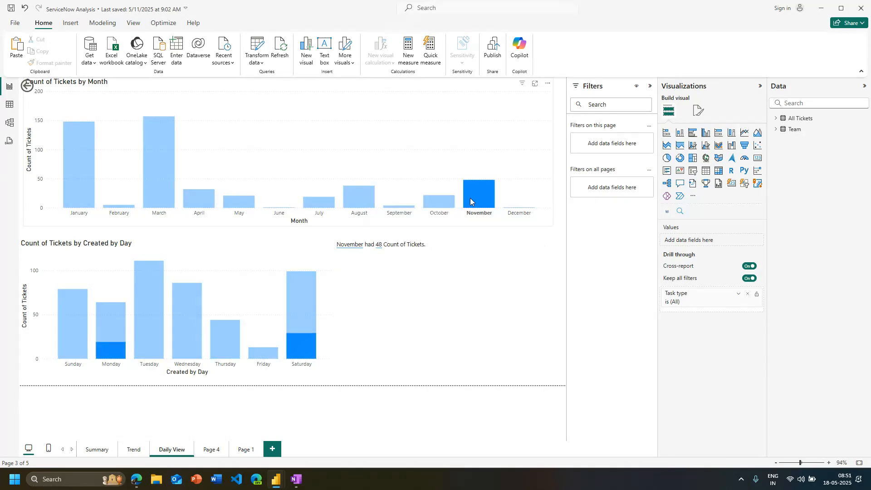
click(473, 198)
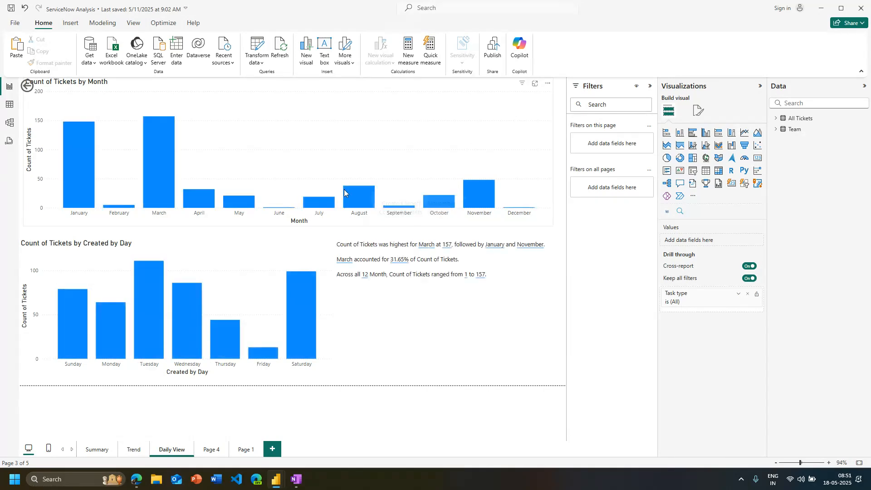
Check how the narrative responds to the August, October and November bars of the monthly chart, including October and November together, then clear the selection
click(345, 193)
click(344, 193)
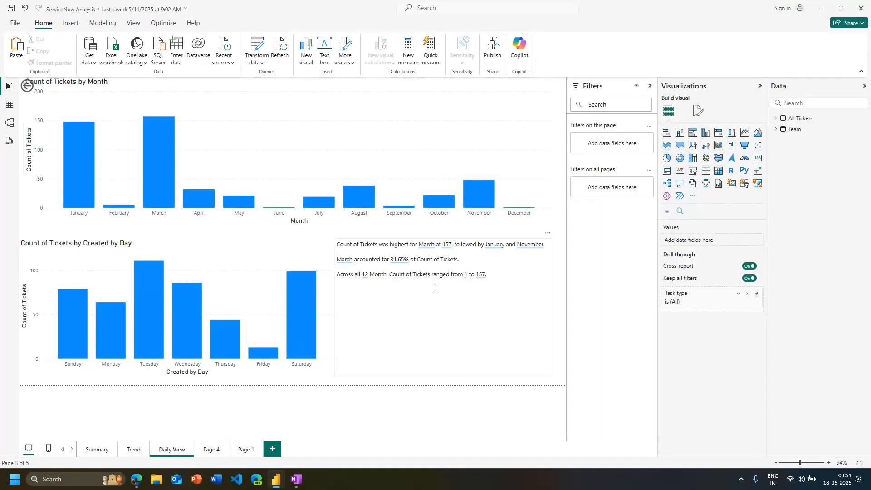
click(437, 203)
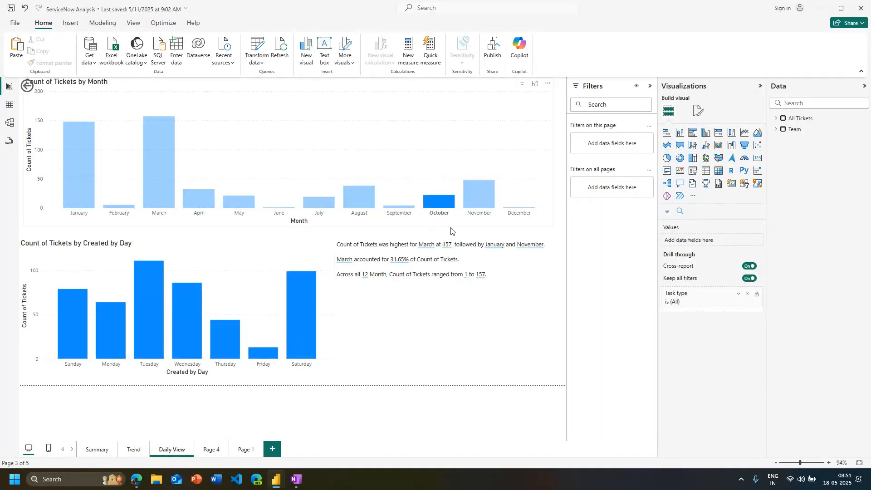
ctrl+click(488, 199)
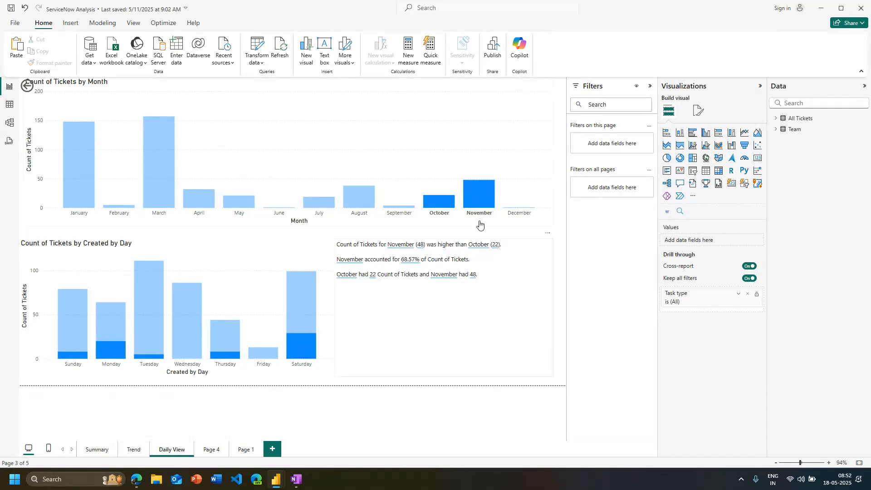
click(477, 203)
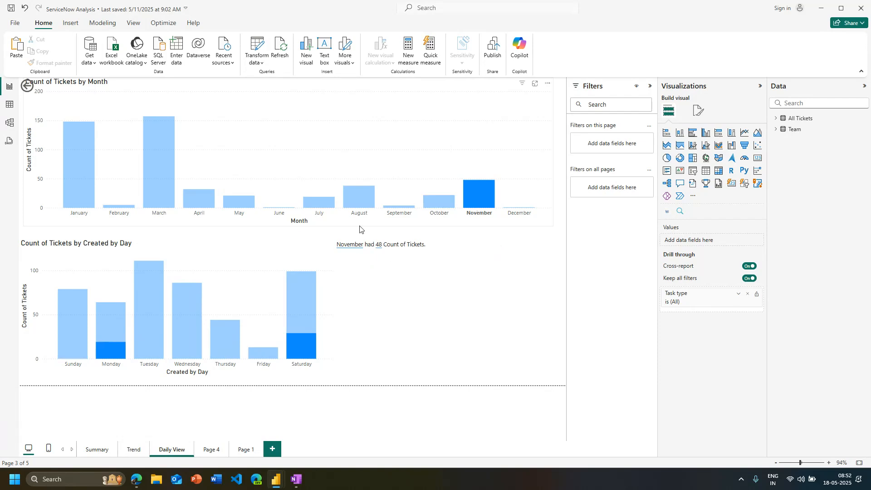
click(479, 199)
Narrow the Count of Tickets by Month chart to about half the page width and place a duplicate of it in the freed space
click(548, 163)
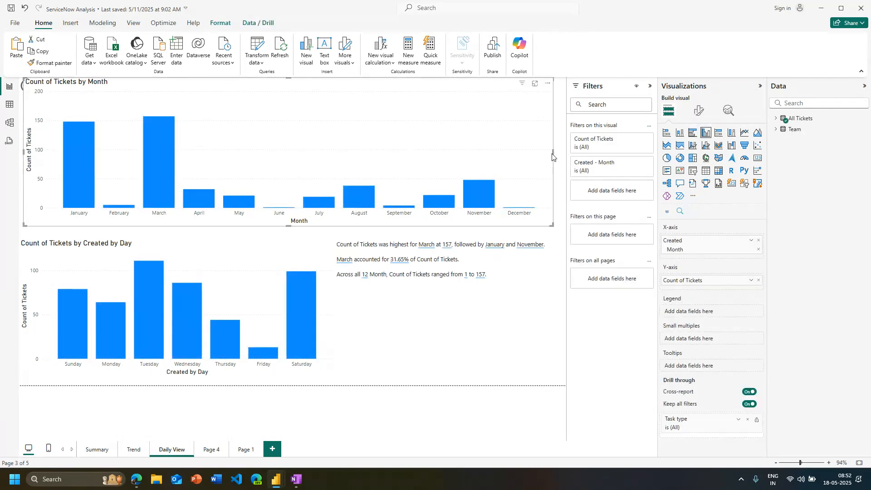
drag(553, 154, 291, 159)
click(333, 167)
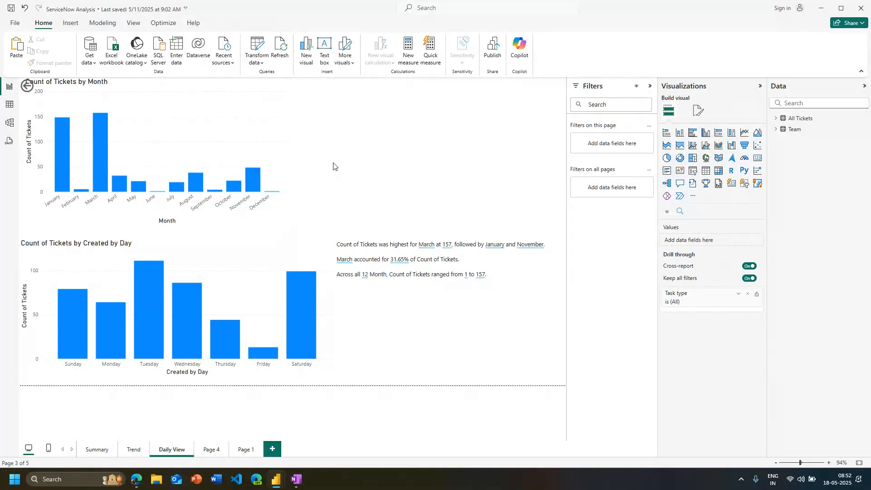
click(277, 147)
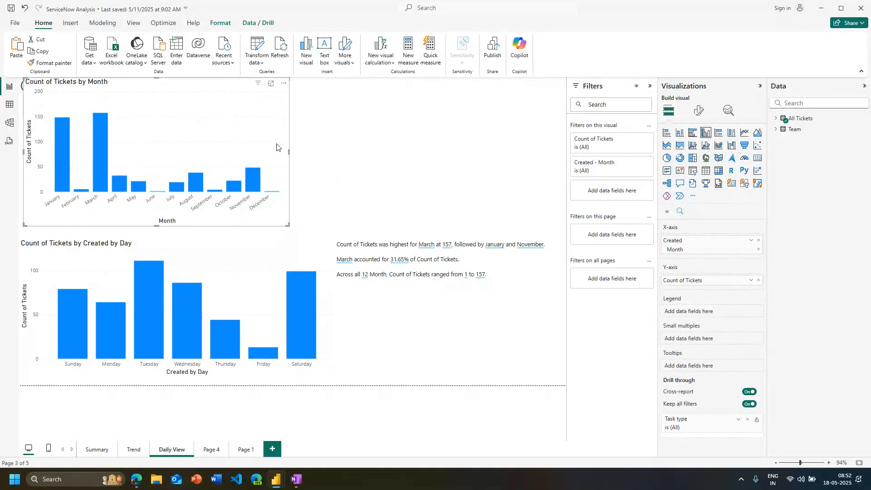
key(ctrl+c)
key(ctrl+v)
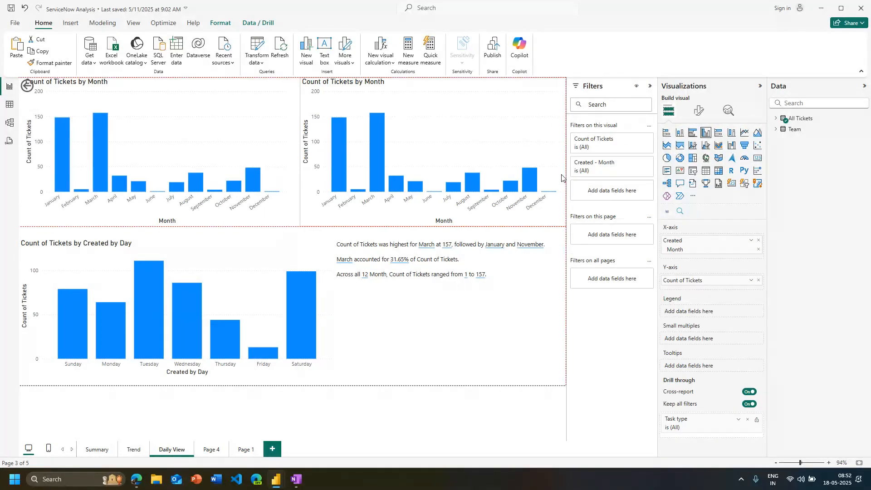
Replace Created Month with the Created by WY field on the duplicate chart's X-axis
click(776, 118)
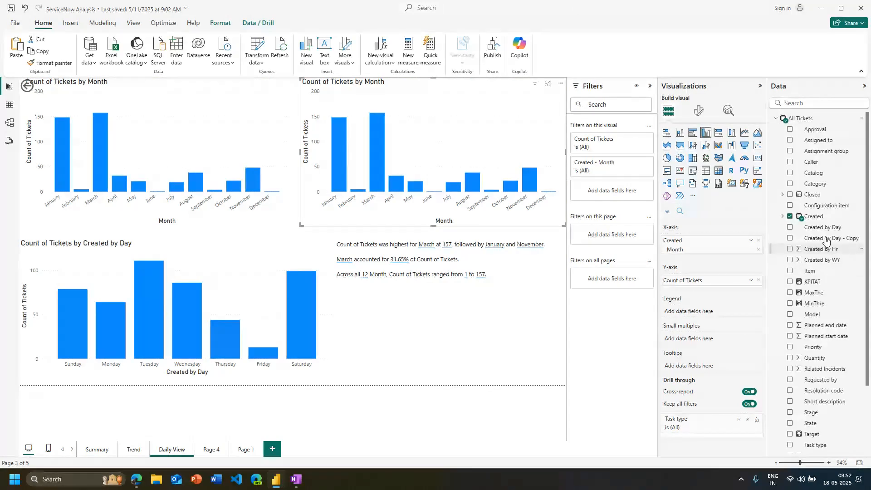
drag(825, 259, 726, 259)
click(759, 241)
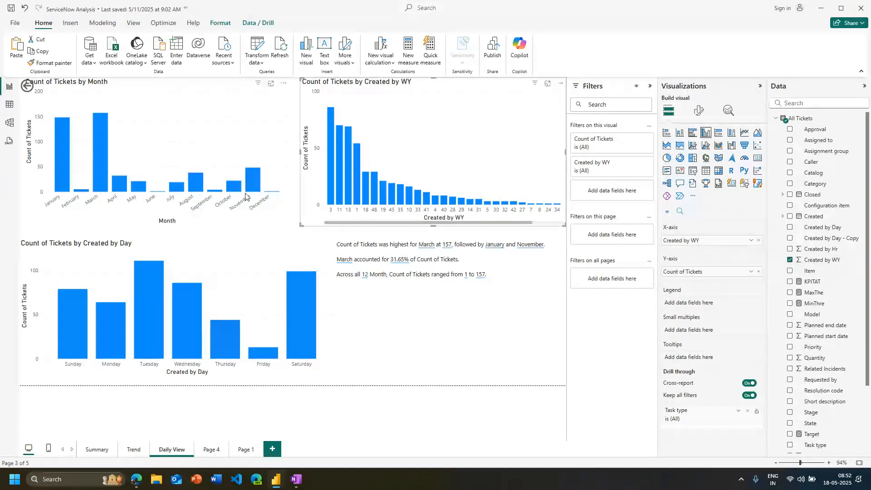
drag(496, 223, 405, 237)
Sort the weekly chart by Created by WY in ascending order
click(560, 83)
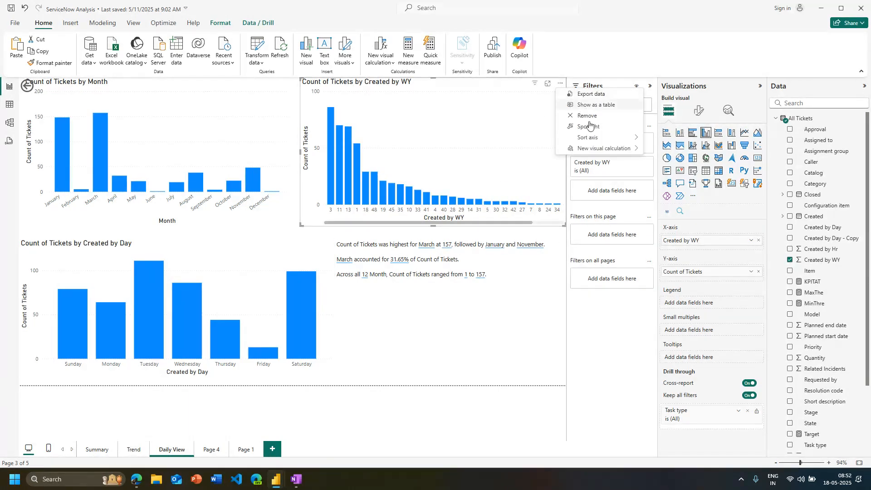
mouse_move(590, 137)
click(672, 170)
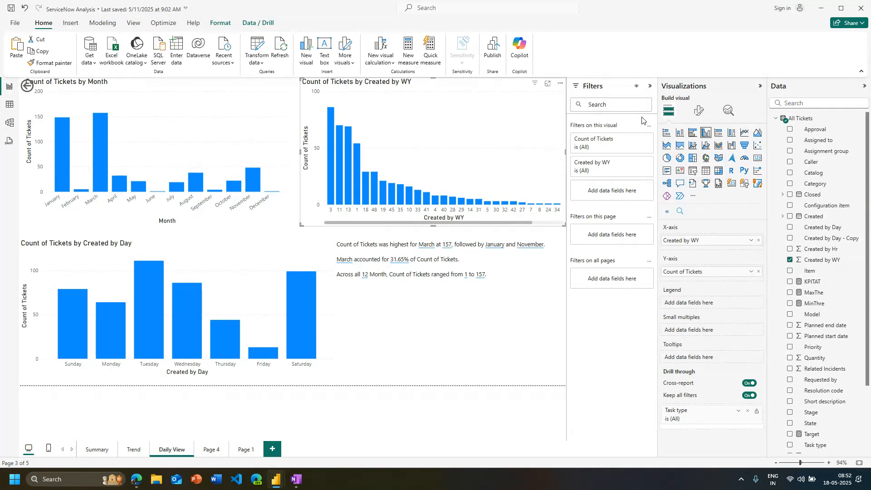
click(561, 84)
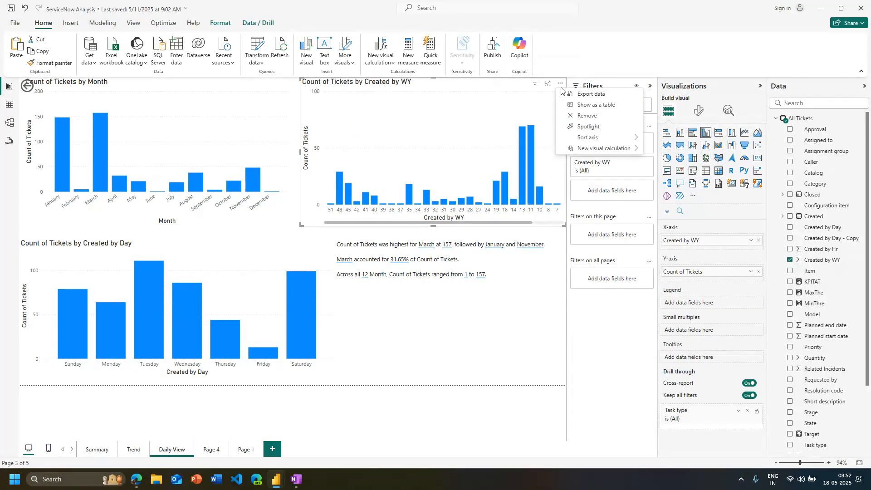
mouse_move(590, 137)
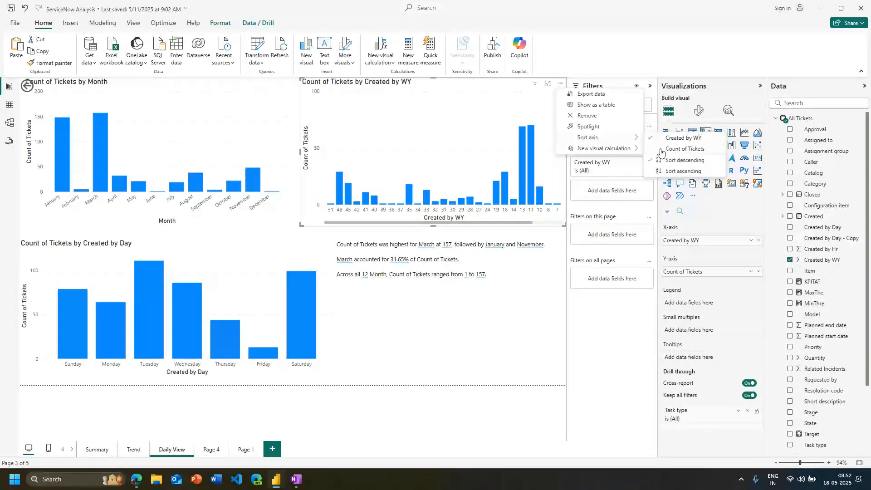
click(682, 171)
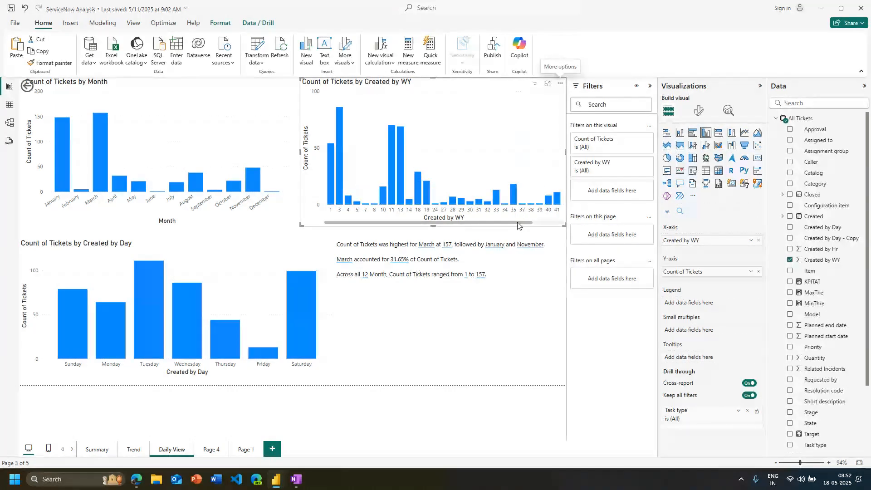
View the ticket records behind the week 45 bar of the weekly chart, then return to the report
drag(518, 223, 551, 223)
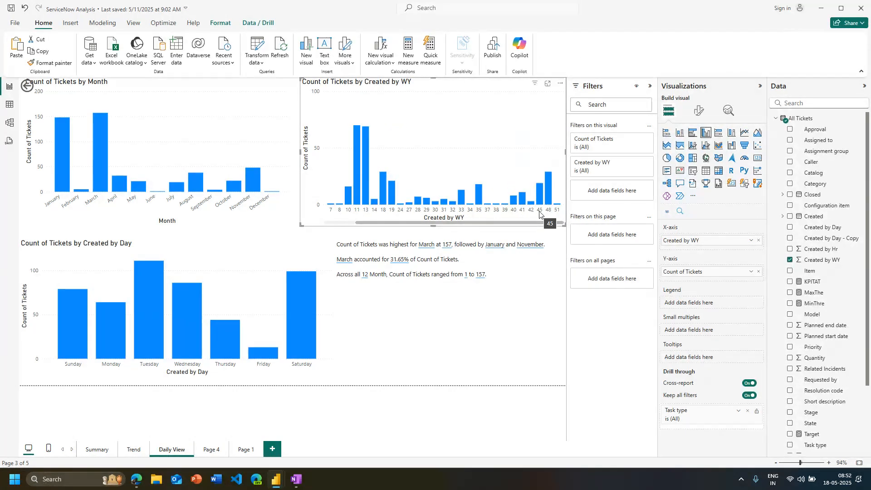
key(ctrl+m)
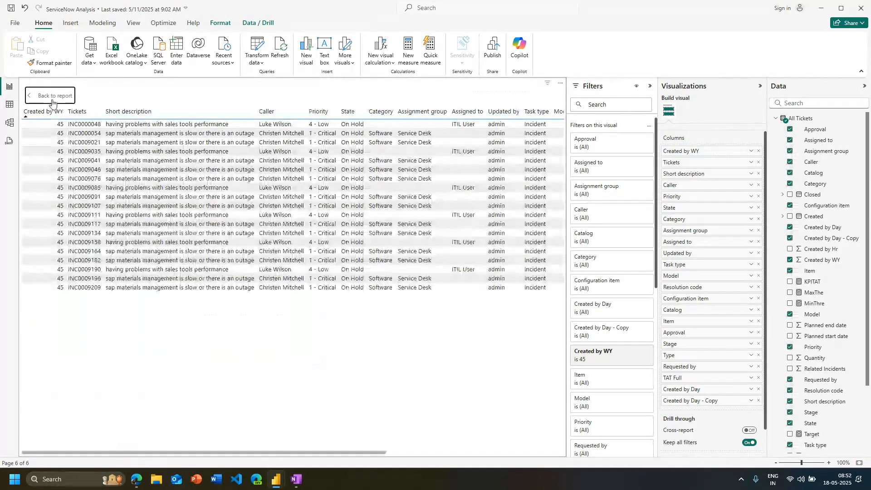
click(52, 101)
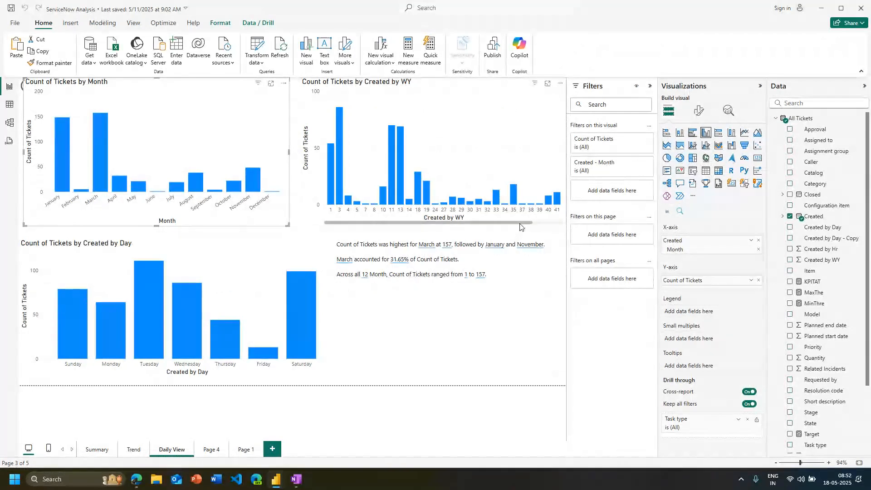
scroll(550, 230, down, 2)
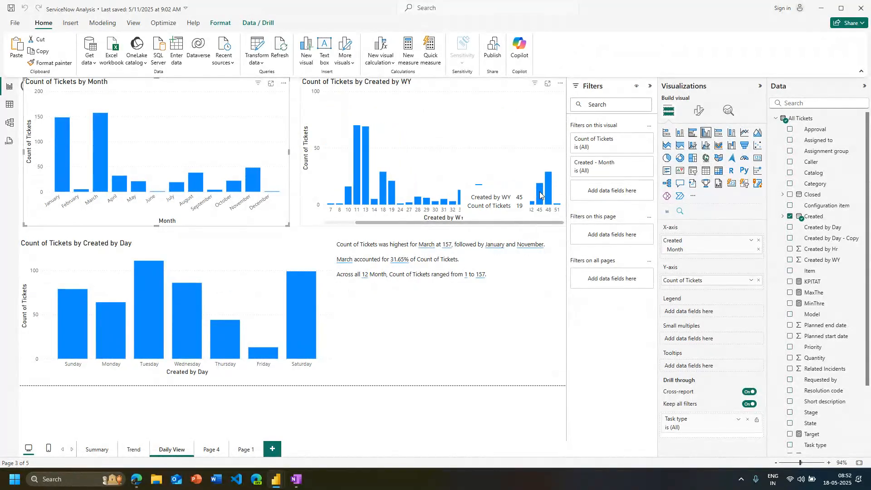
click(541, 195)
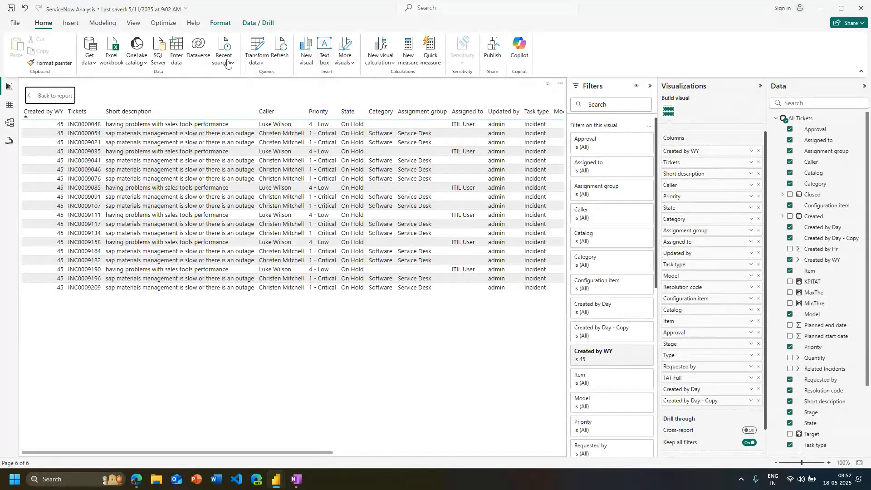
click(49, 95)
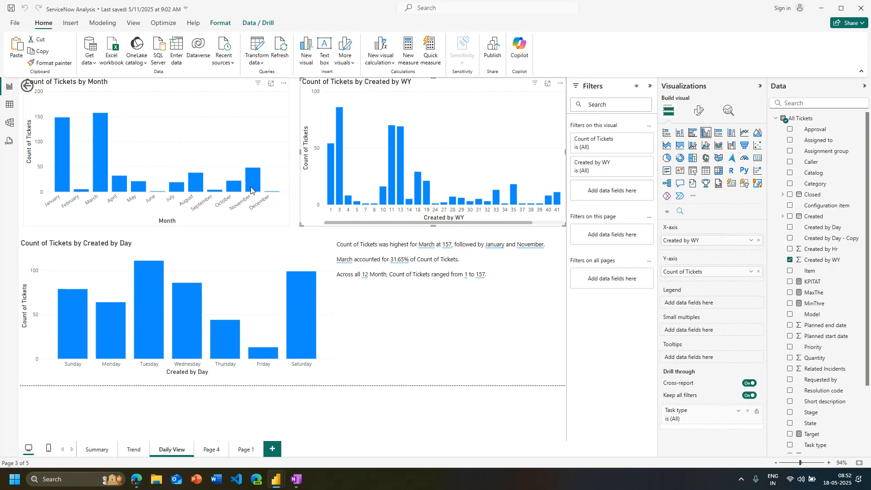
Check how November cross-highlights the weekly chart, then view the ticket records behind the week 48 bar and return to the report
click(252, 186)
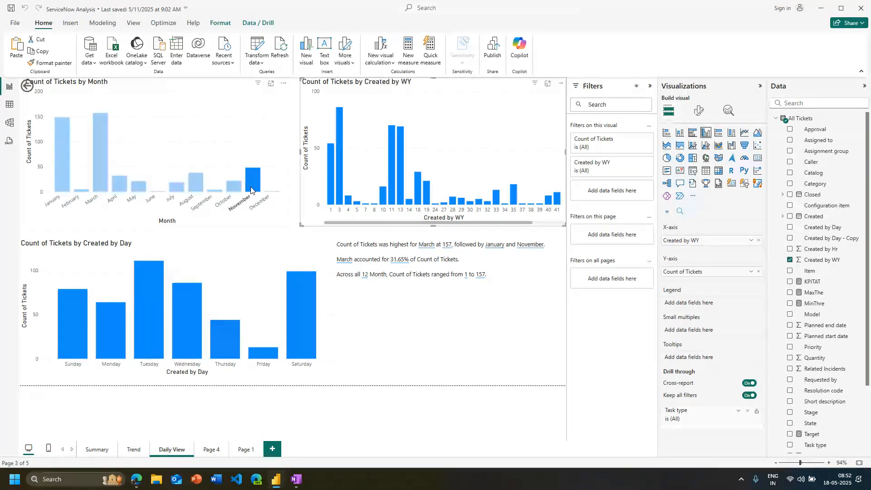
click(332, 217)
drag(474, 222, 532, 211)
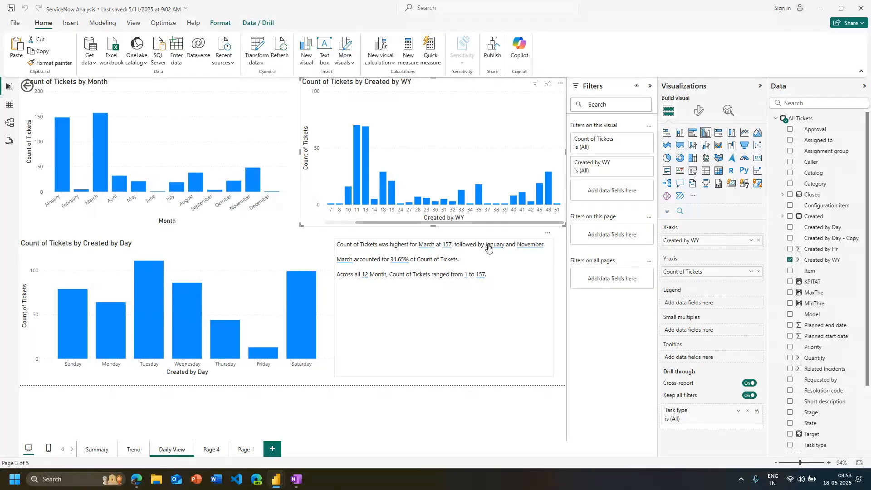
ctrl+click(551, 196)
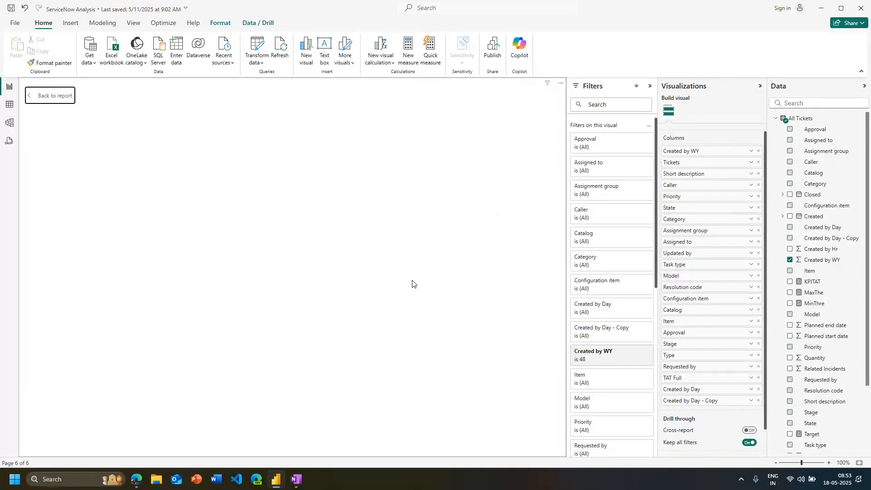
key(Escape)
Examine the narrative's editable sentences and available options beside the Created by Day chart, without changing the text
click(473, 346)
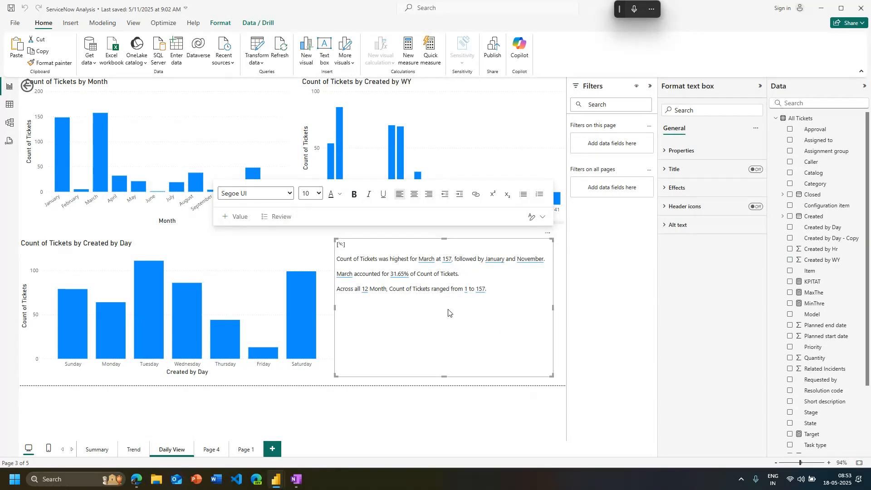
click(511, 300)
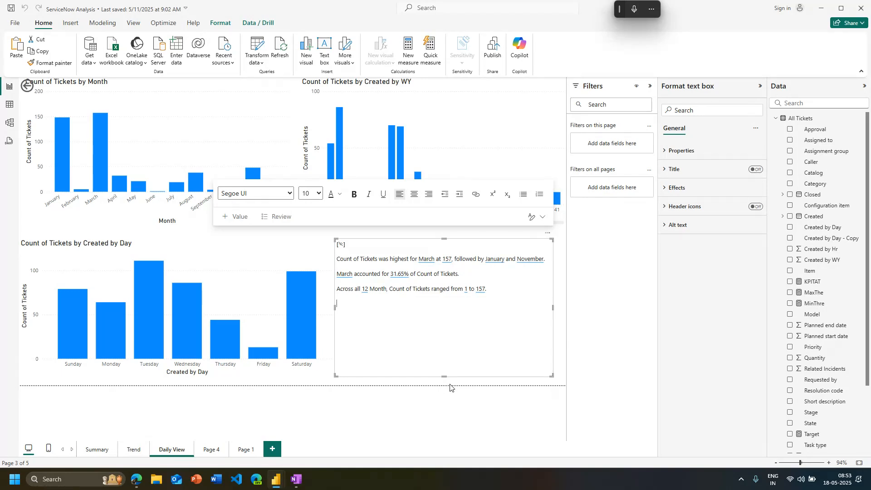
click(292, 372)
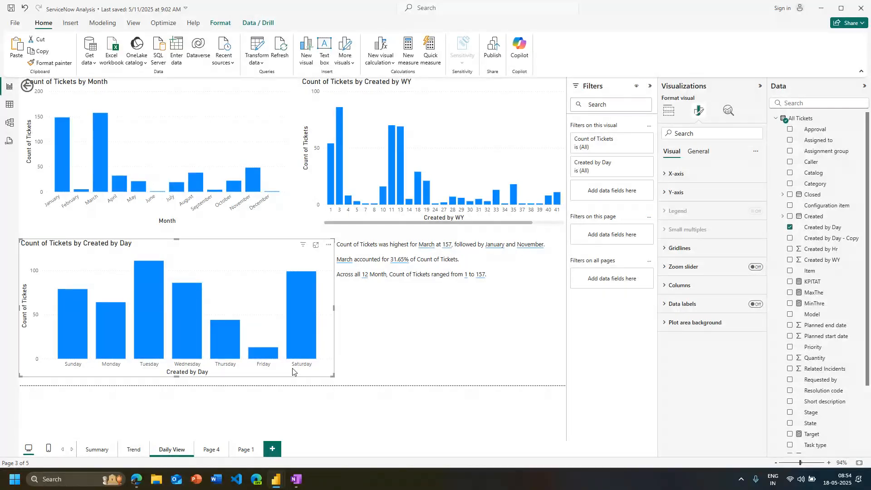
click(424, 329)
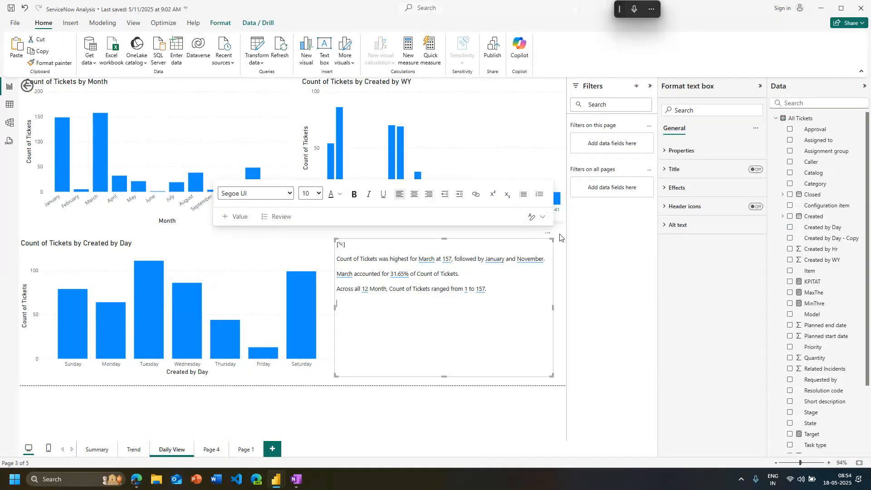
drag(498, 288, 335, 286)
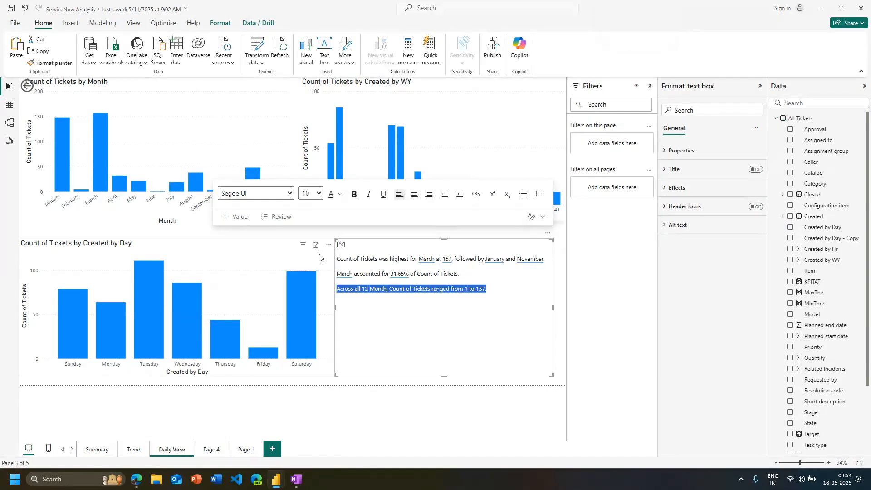
triple_click(370, 259)
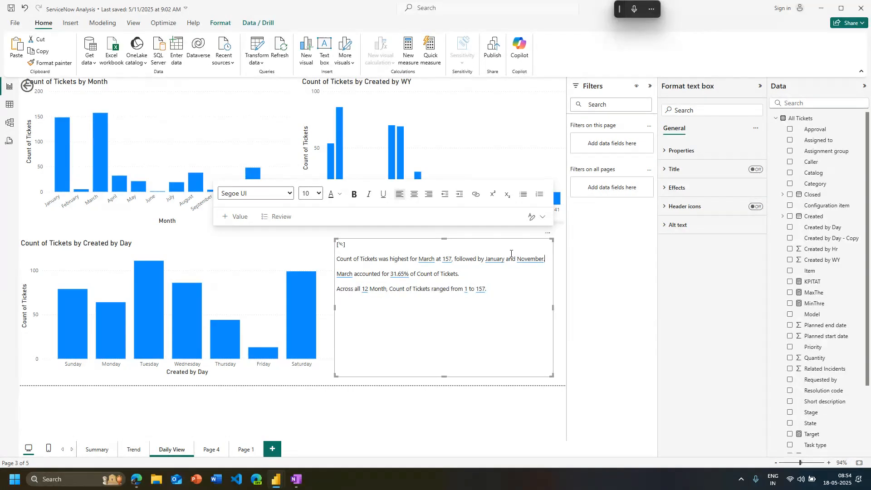
click(548, 233)
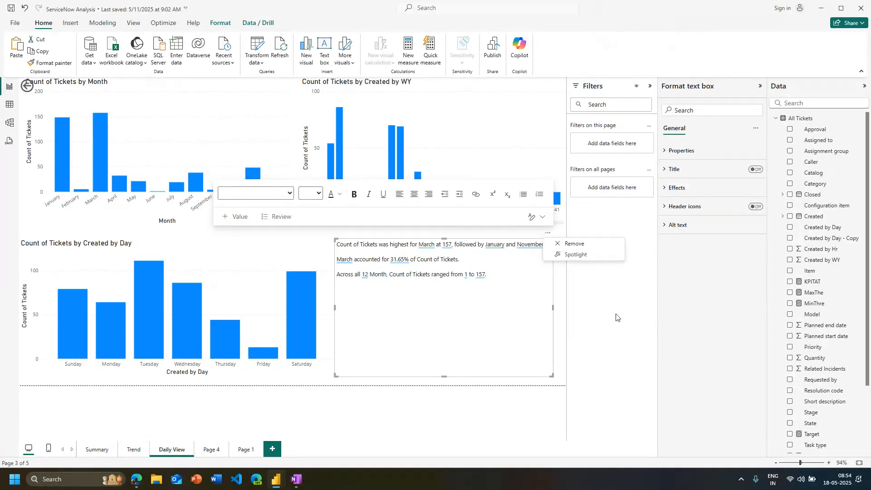
key(Escape)
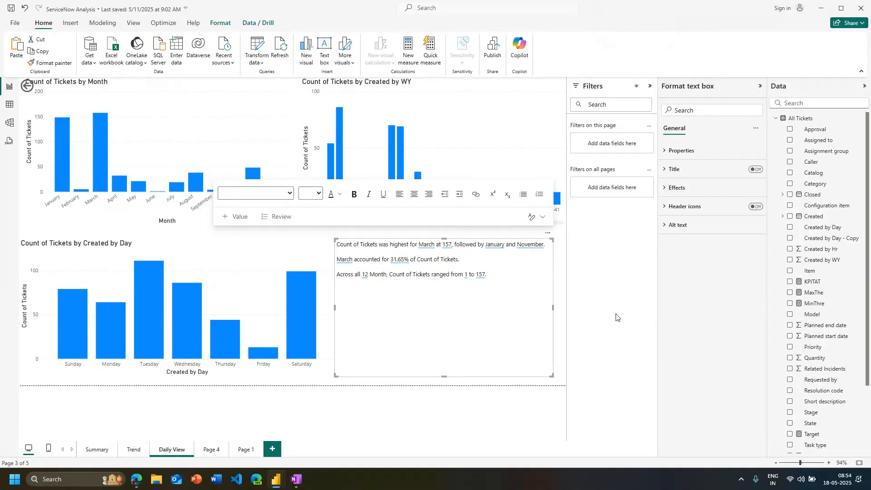
click(362, 373)
key(super+h)
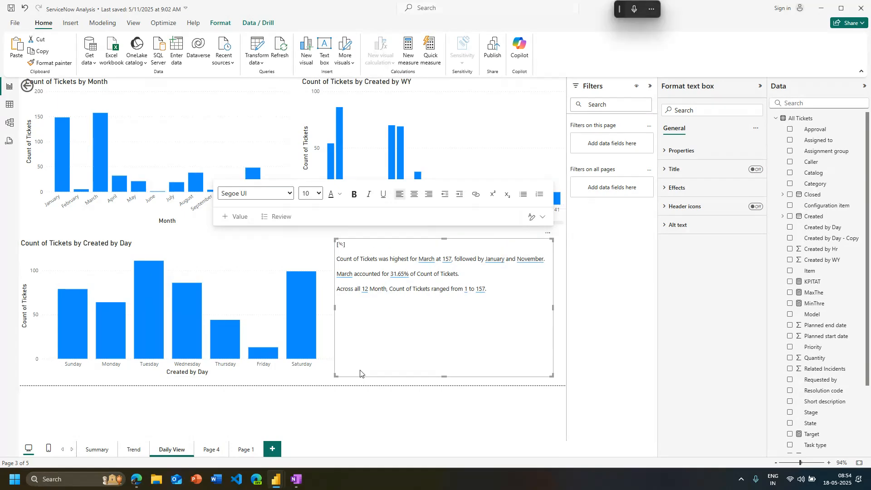
click(603, 223)
click(473, 341)
Look over the formatting options for the Daily View page and for its narrative text box
click(306, 428)
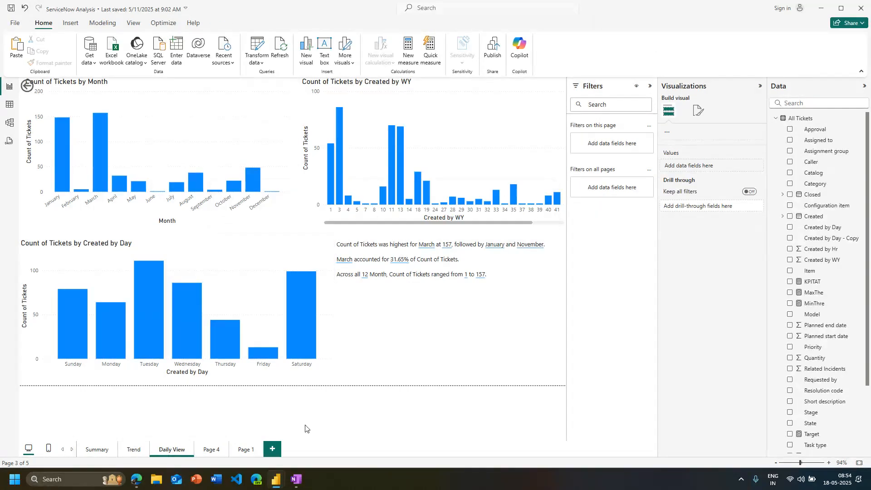
click(699, 111)
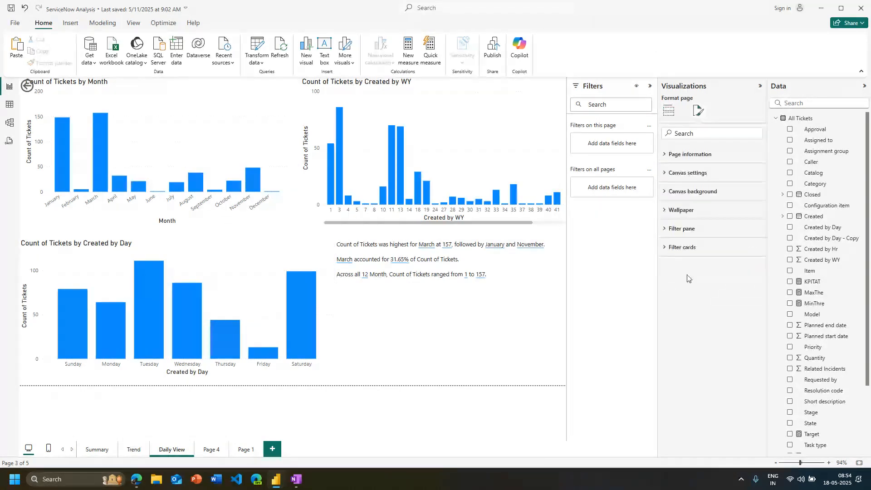
click(522, 341)
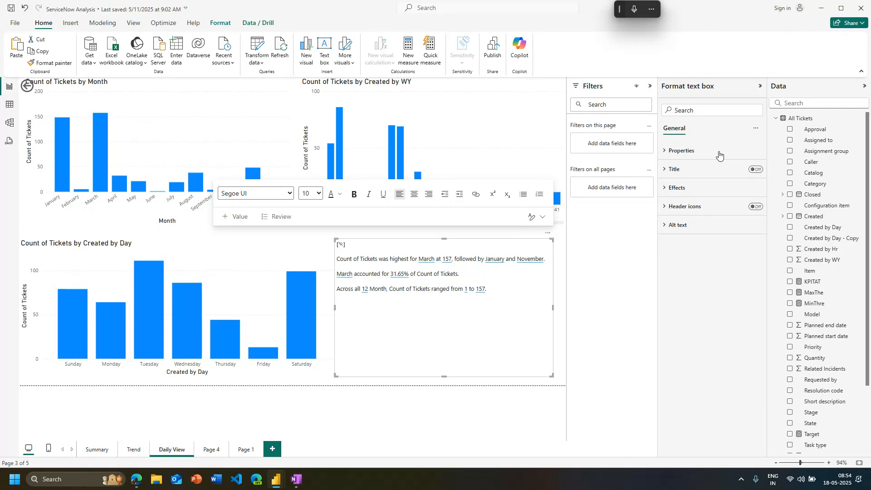
click(385, 433)
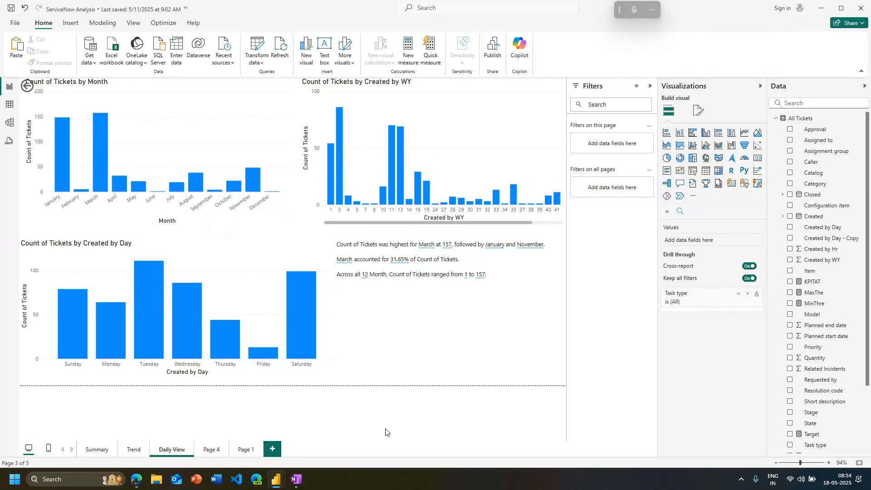
Save and close the ServiceNow Analysis report, and close the open HR dataset report as well
click(861, 8)
click(422, 256)
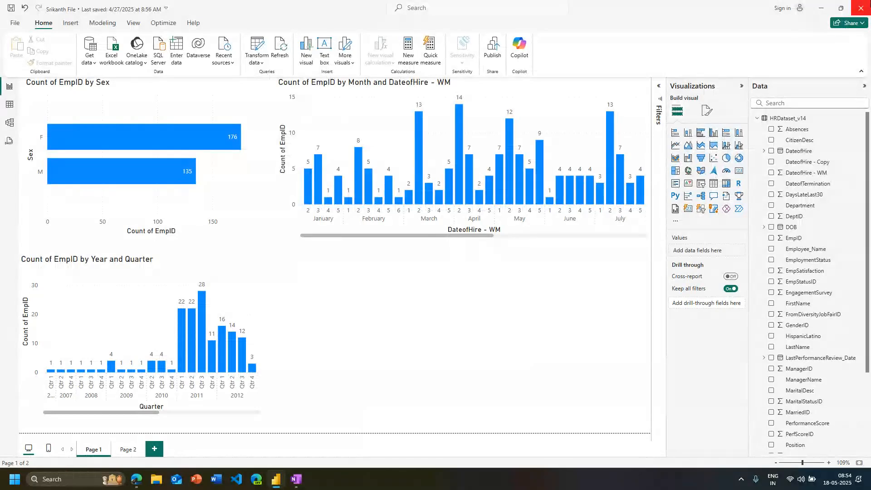
click(861, 7)
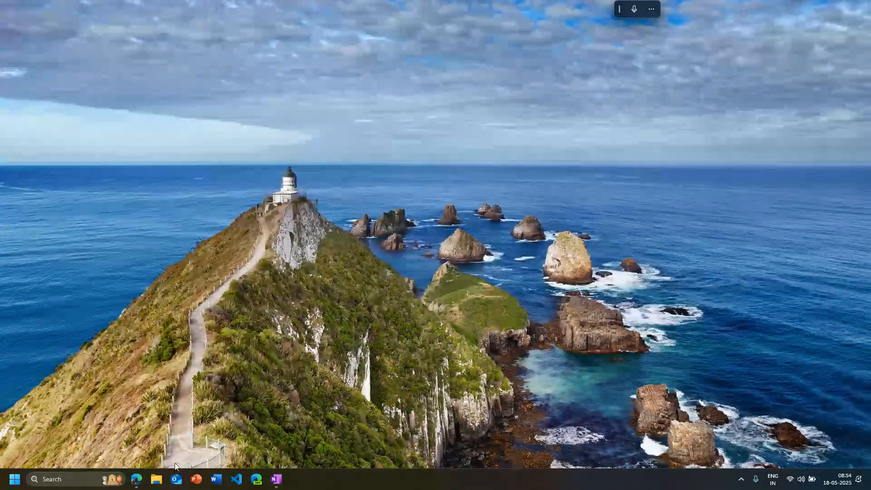
Start Power BI Desktop again and open the recent file ServiceNow Analysis.pbix
click(15, 480)
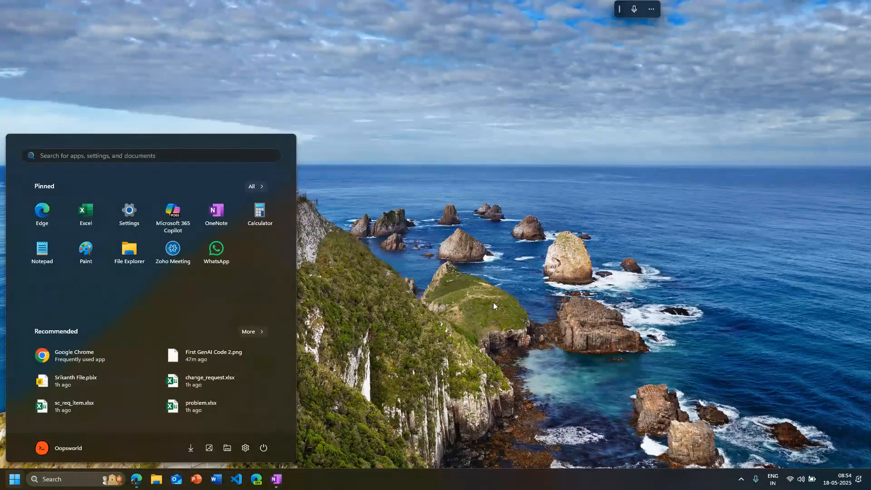
text(power)
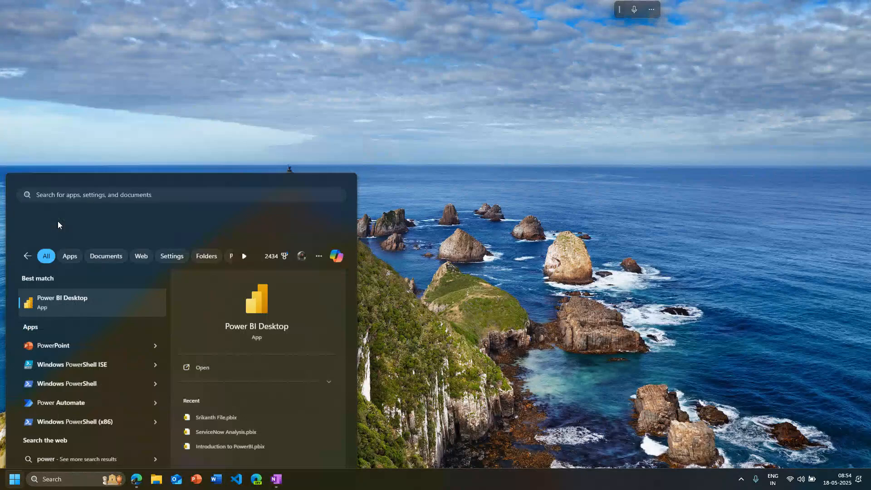
key(Return)
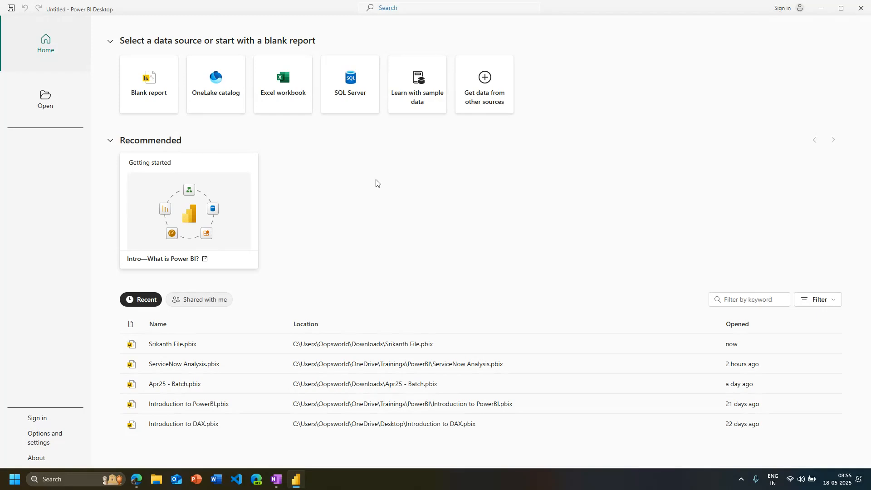
click(200, 369)
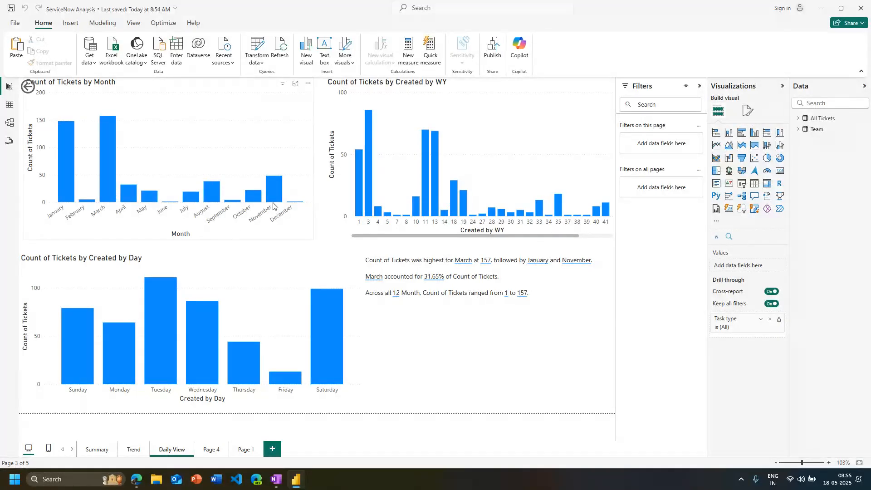
Have the November ticket increase explained from the monthly chart, review the State and Category breakdowns, and close the analysis
mouse_move(273, 203)
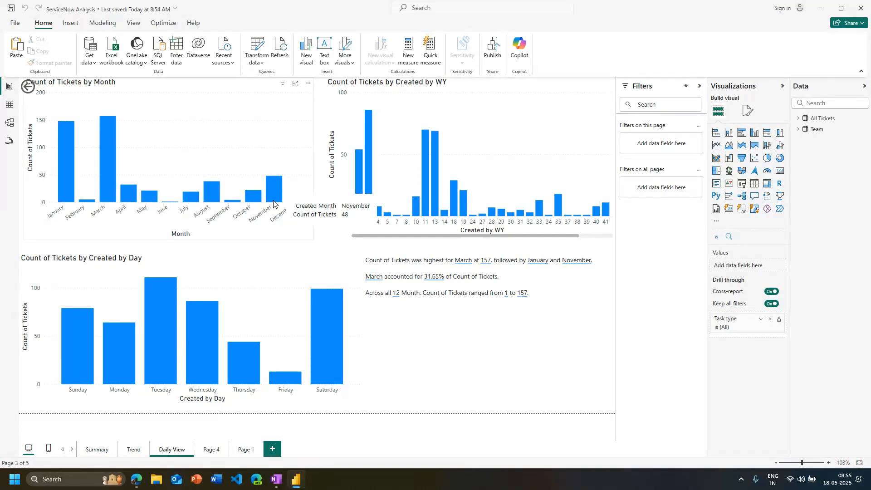
right_click(273, 204)
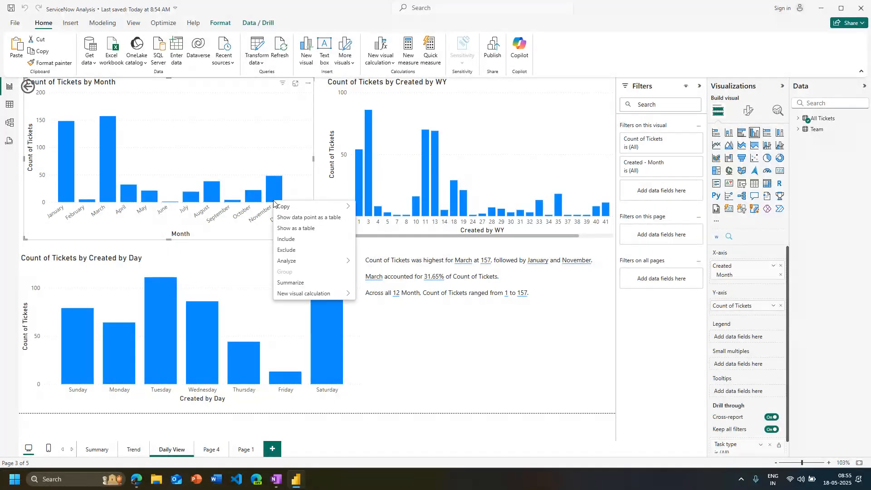
mouse_move(295, 261)
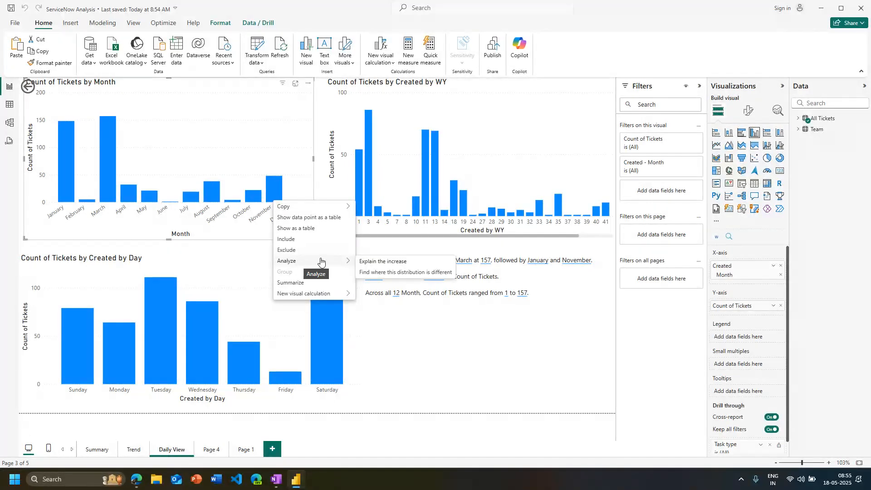
click(363, 262)
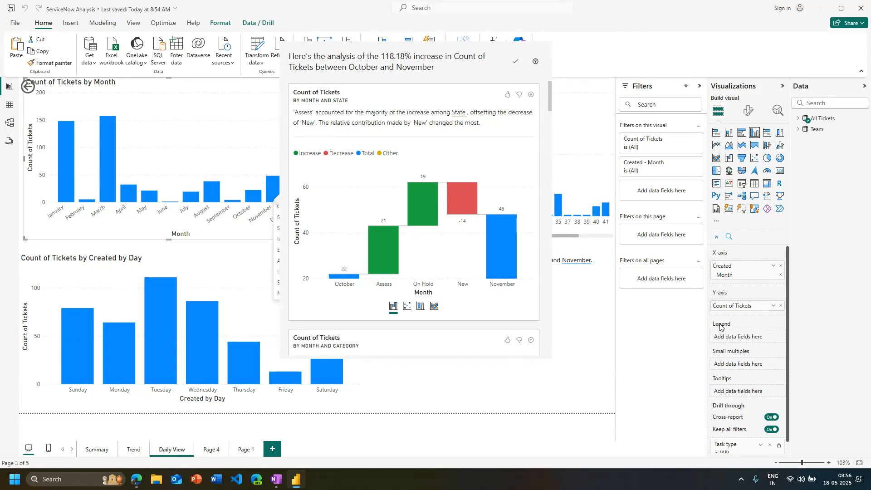
scroll(511, 264, down, 1)
mouse_move(495, 260)
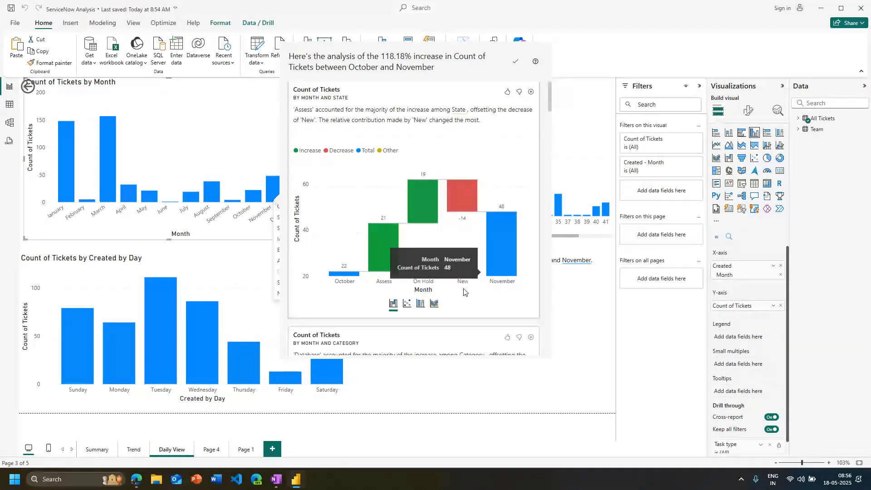
scroll(465, 292, down, 3)
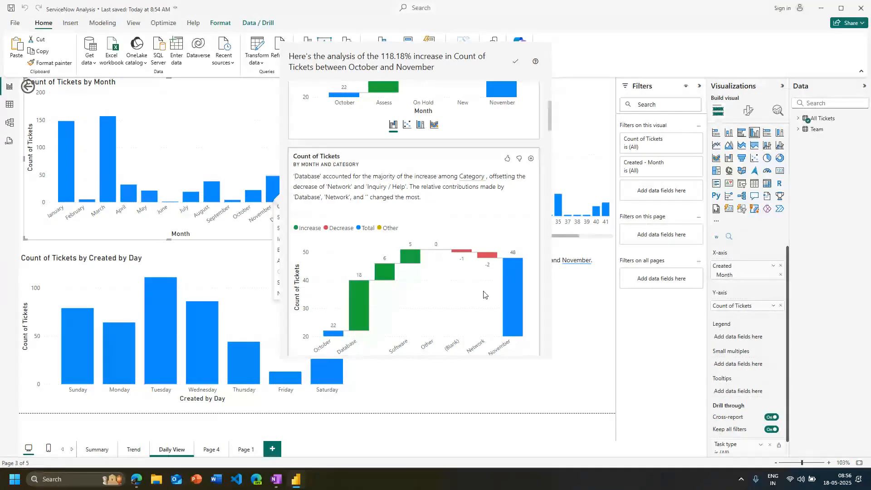
click(586, 89)
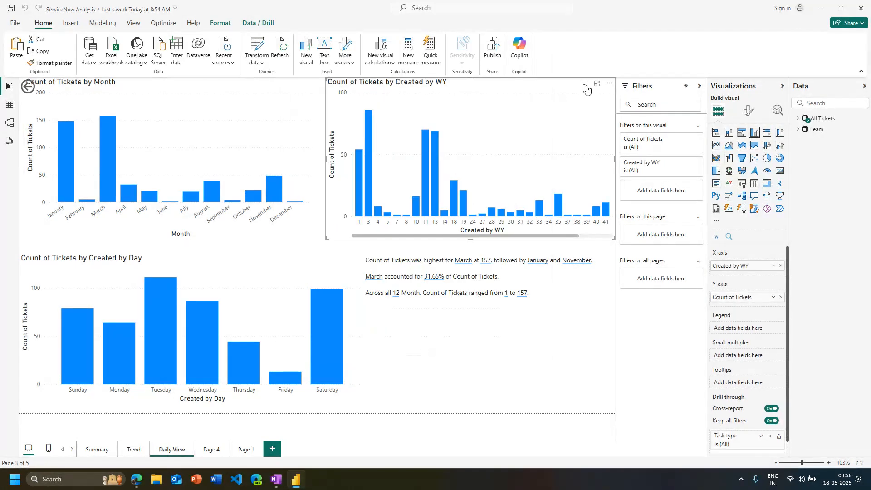
Check how selecting November and week 1 cross-highlights the other charts and the narrative, clearing each selection
click(272, 200)
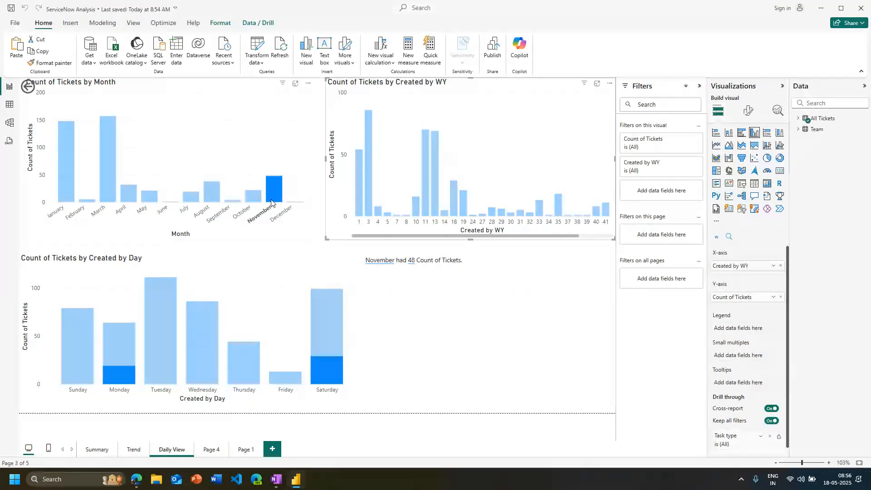
click(272, 202)
click(358, 214)
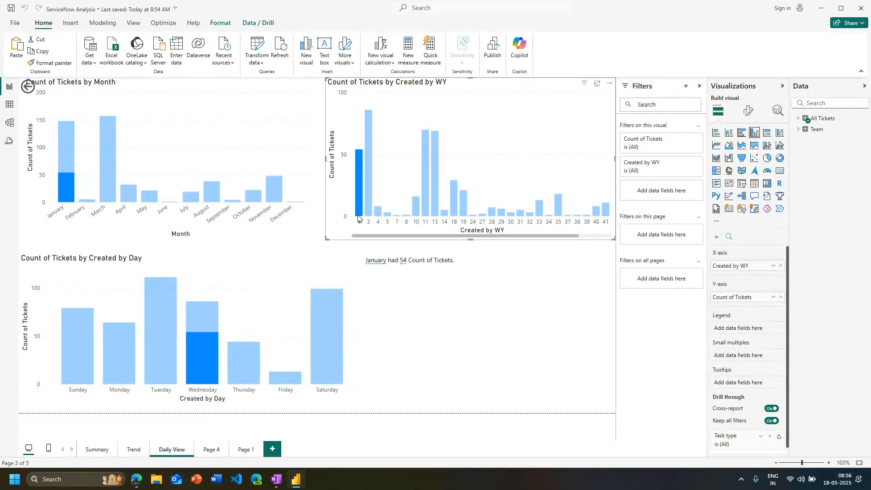
click(356, 215)
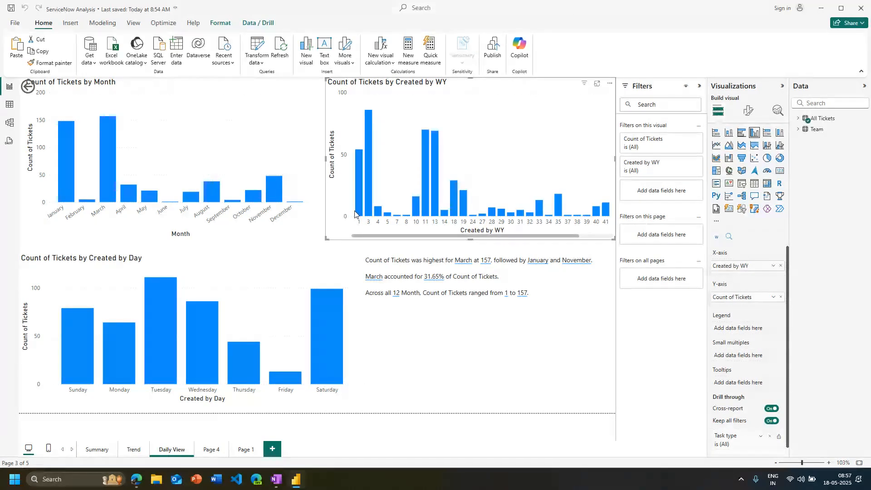
Have the March ticket increase explained from the monthly chart, review the Team breakdown, and close the analysis
right_click(274, 194)
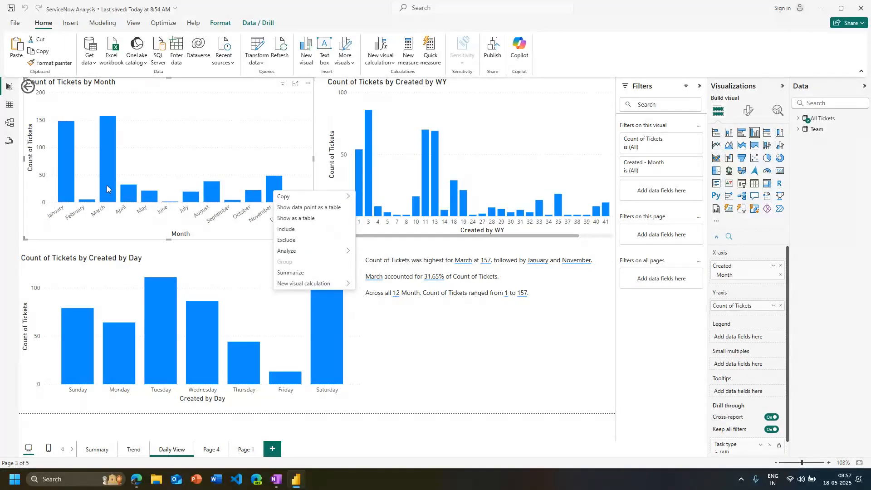
right_click(108, 187)
mouse_move(140, 247)
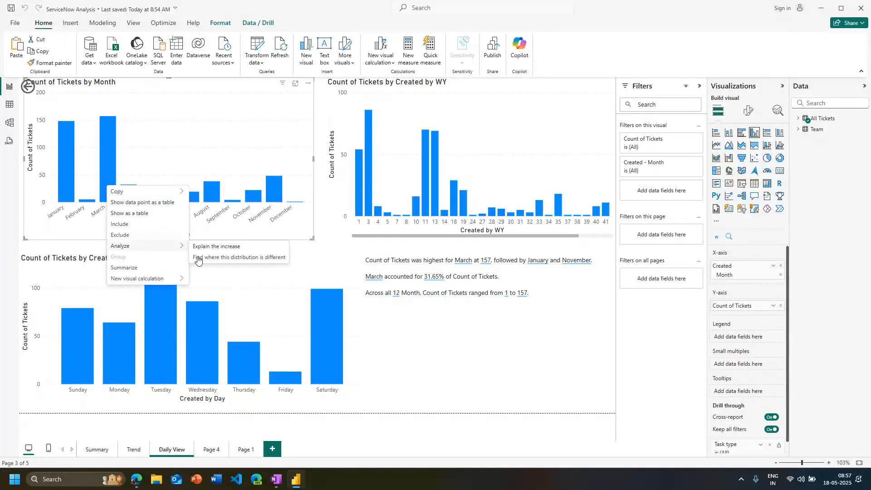
click(223, 246)
mouse_move(207, 227)
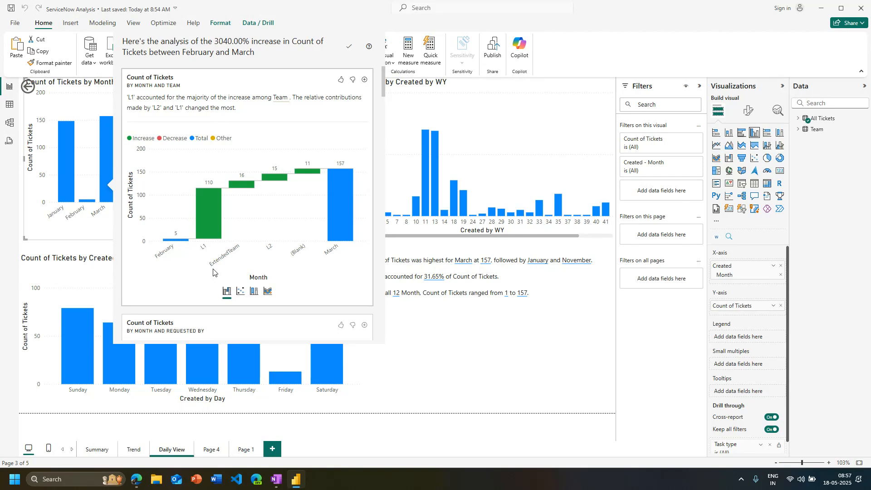
click(449, 336)
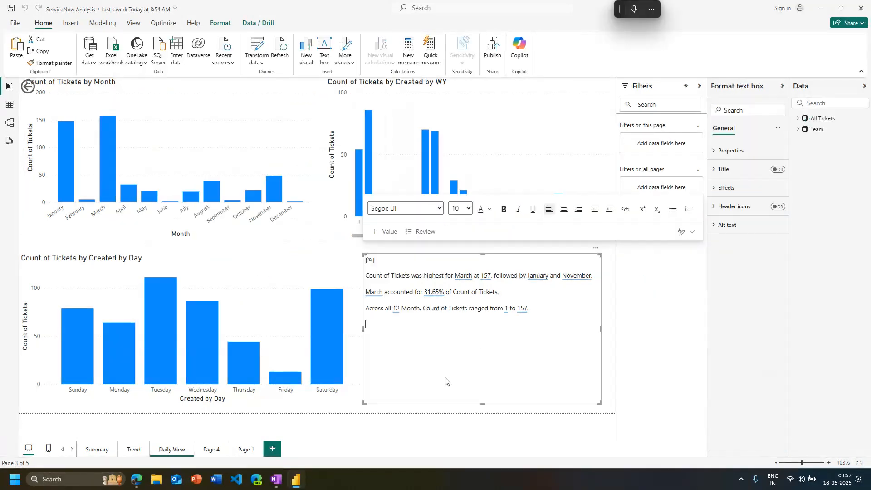
click(437, 413)
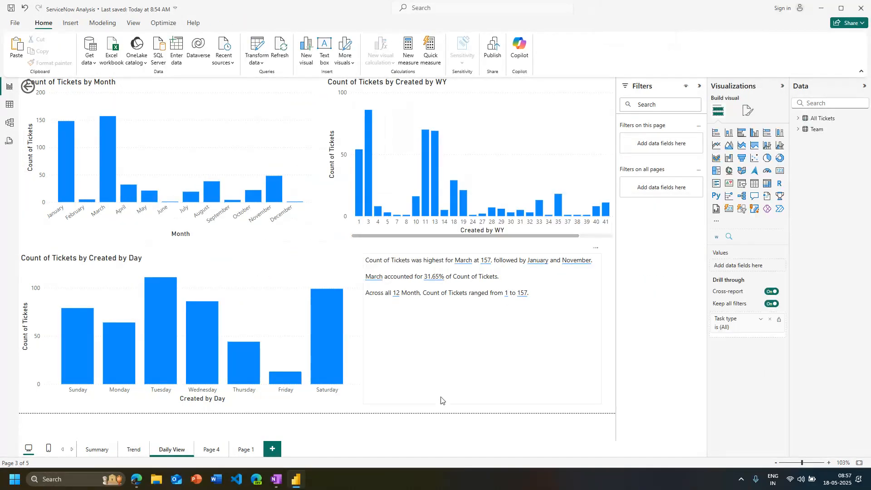
click(442, 401)
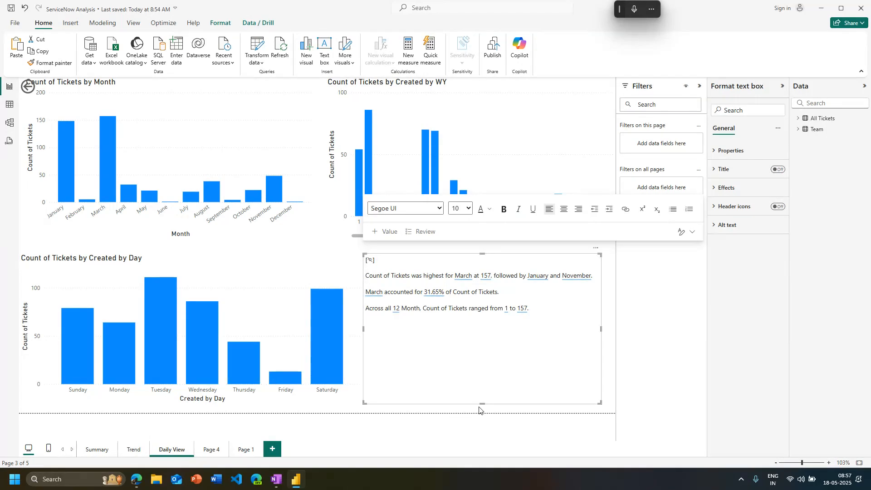
click(610, 320)
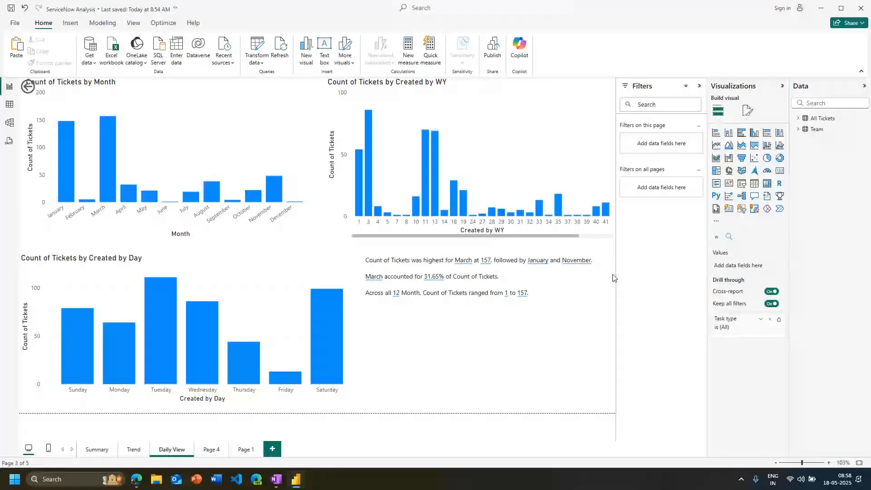
Switch to the Edge browser and open the ServiceNow Developers site (developer.servicenow.com/dev.do) in a new tab
click(137, 479)
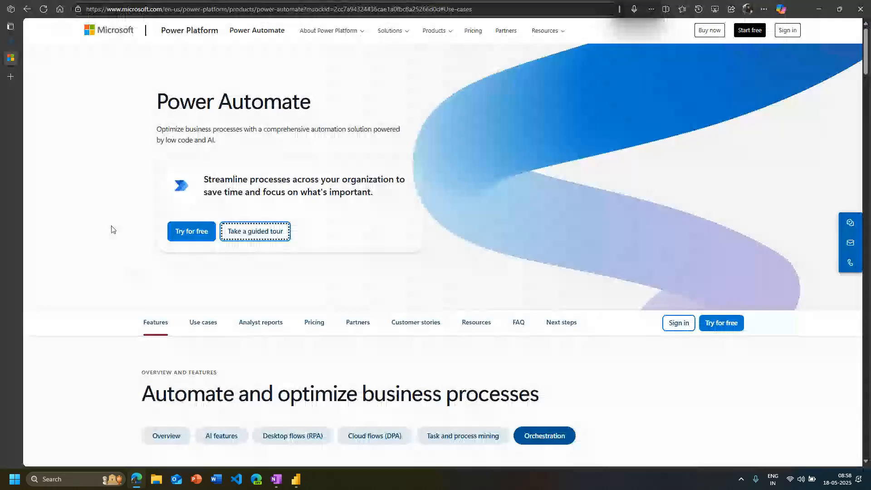
click(16, 73)
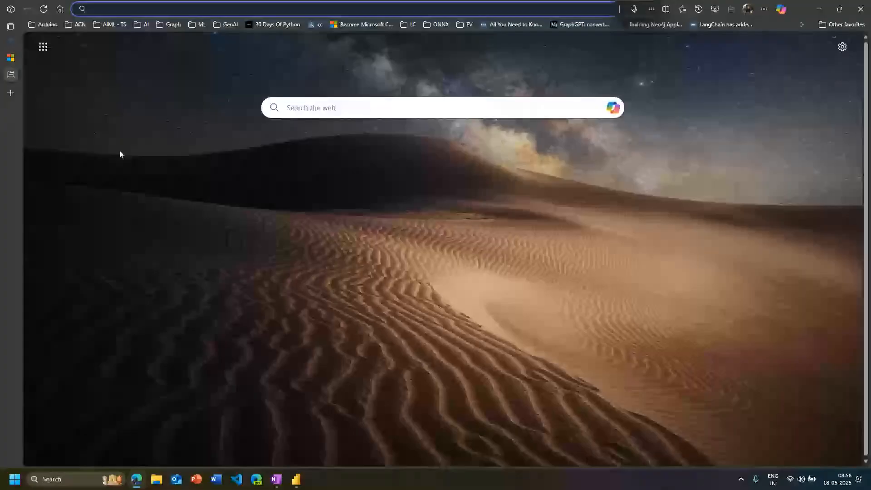
text(s)
key(Down)
key(Down)
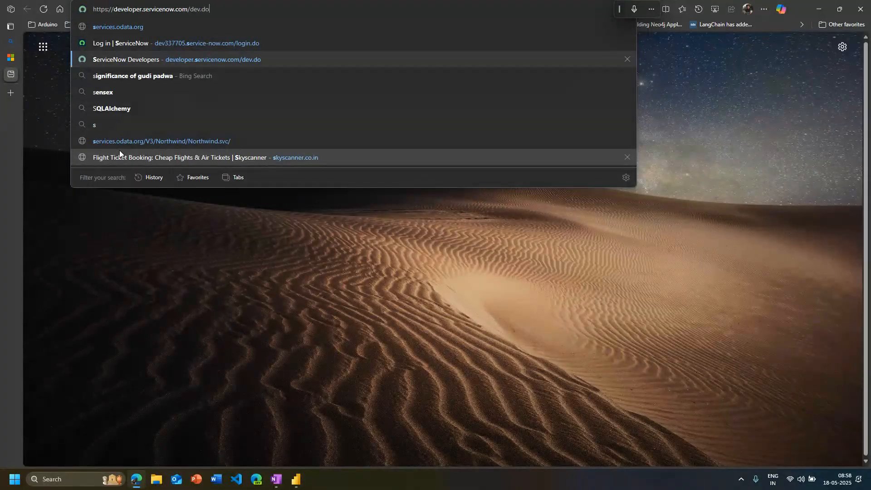
key(Down)
key(Up)
key(Return)
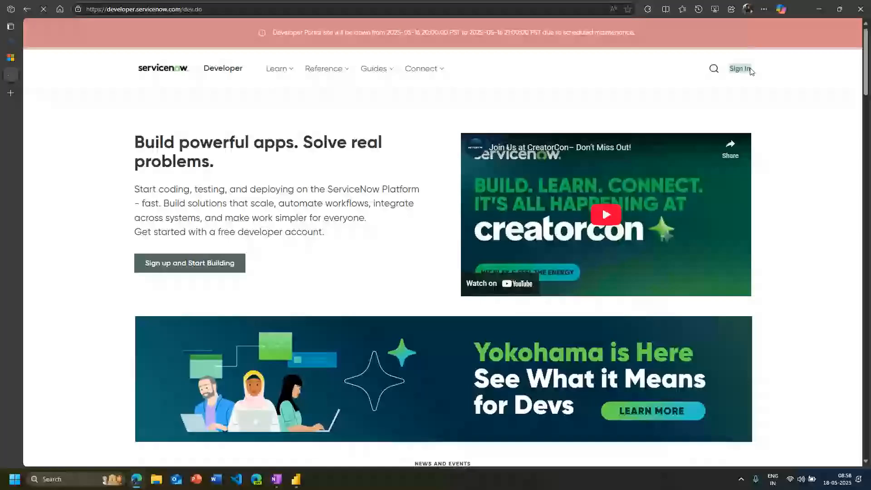
Sign in to the ServiceNow developer portal with the prefilled e-mail and the account password
click(750, 69)
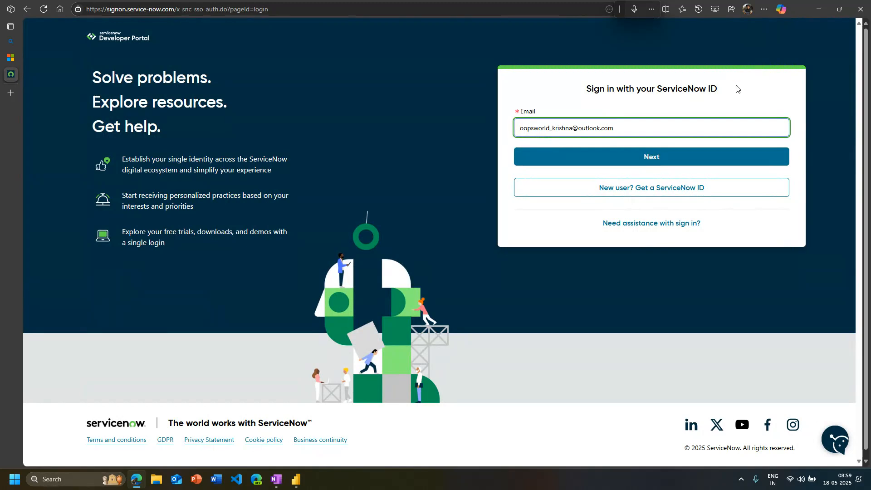
click(690, 157)
key(ctrl+v)
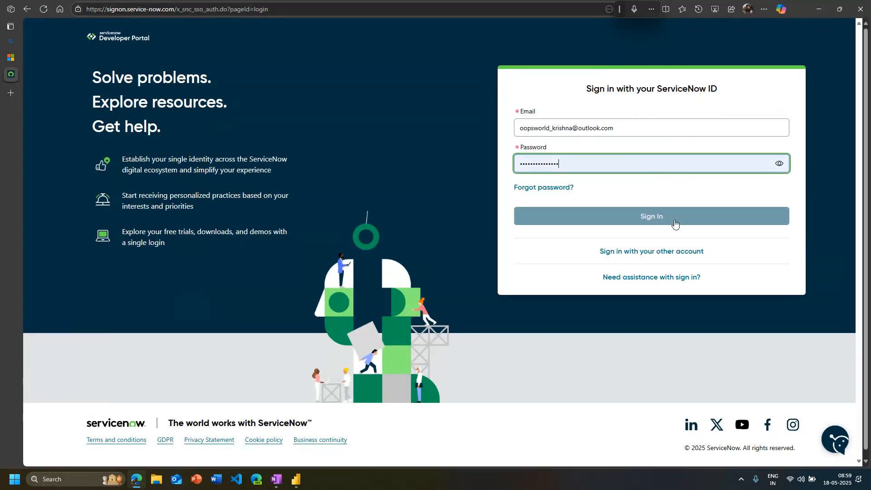
click(675, 222)
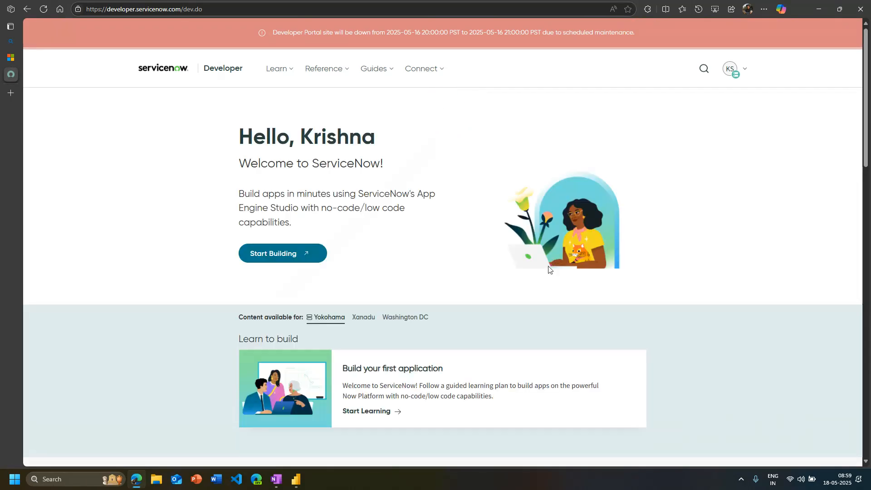
Launch the developer instance, filter the navigator by "inci" and open the favorite Incident - All list
click(280, 259)
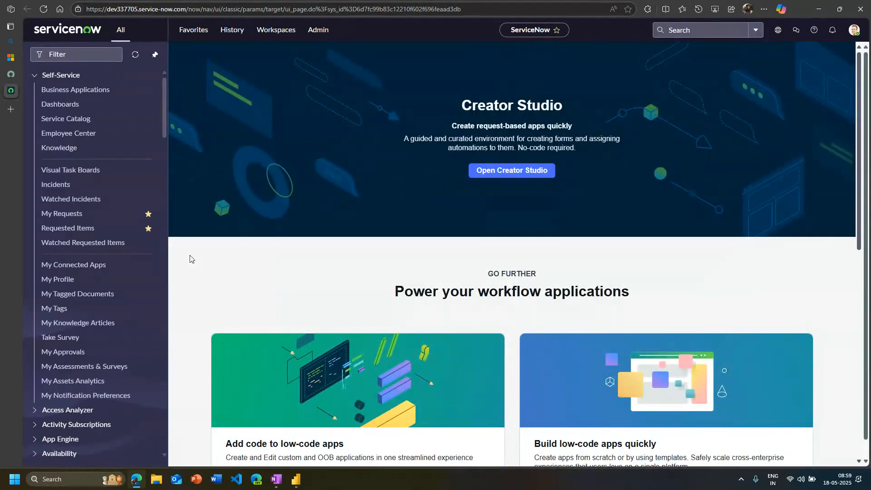
scroll(97, 154, down, 1)
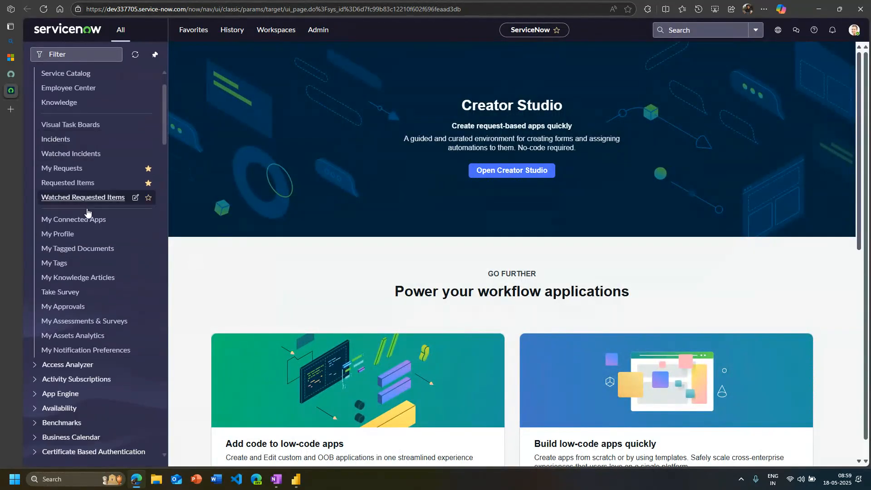
click(69, 54)
text(in)
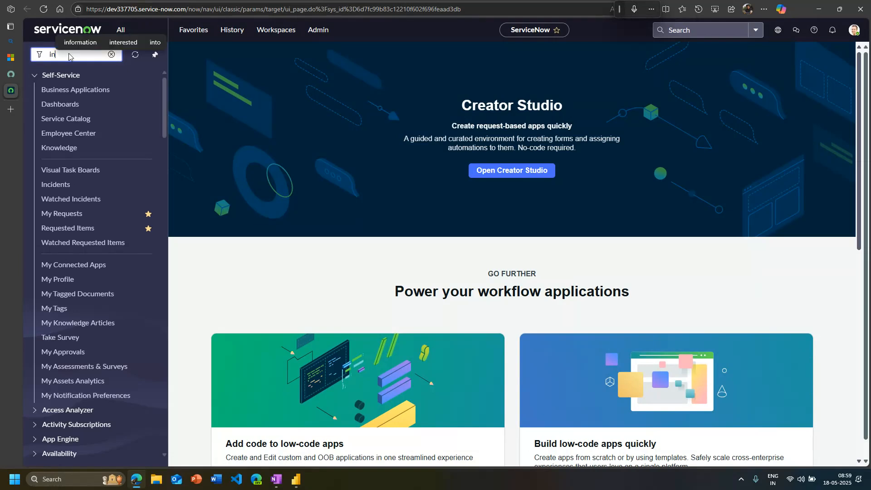
text(ci)
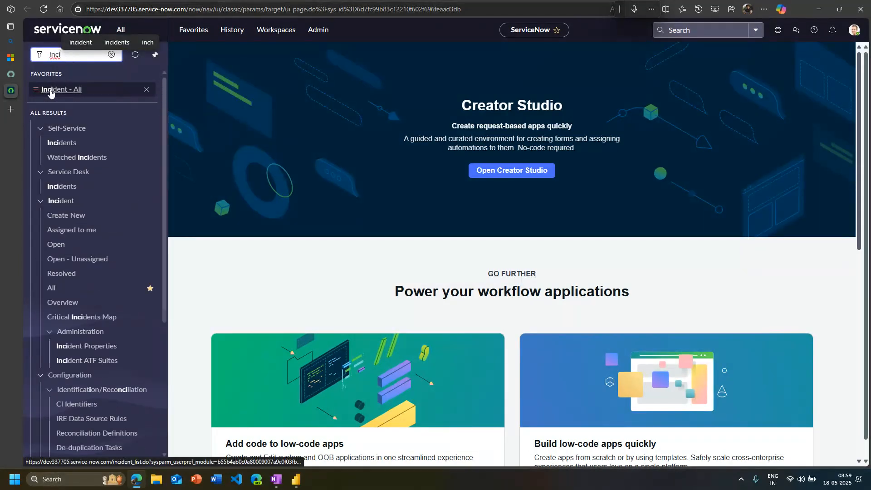
click(51, 90)
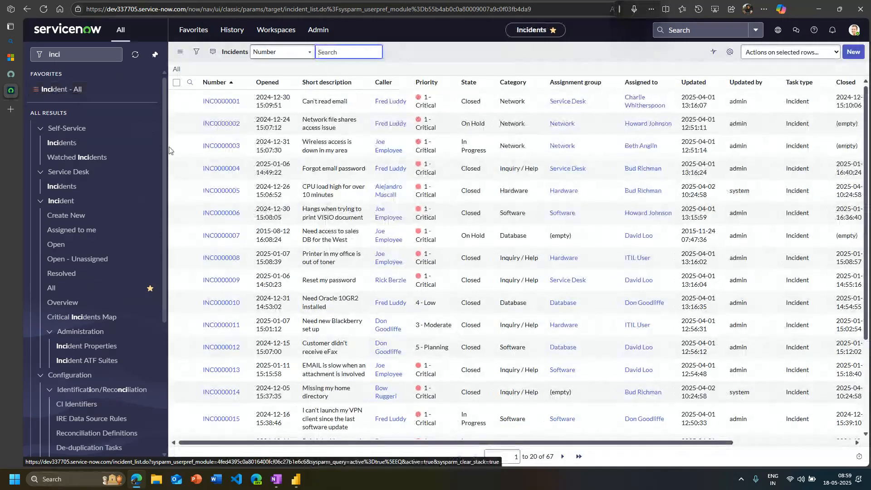
Open incident INC0000001 and set its Service to SAP Enterprise Services
click(217, 102)
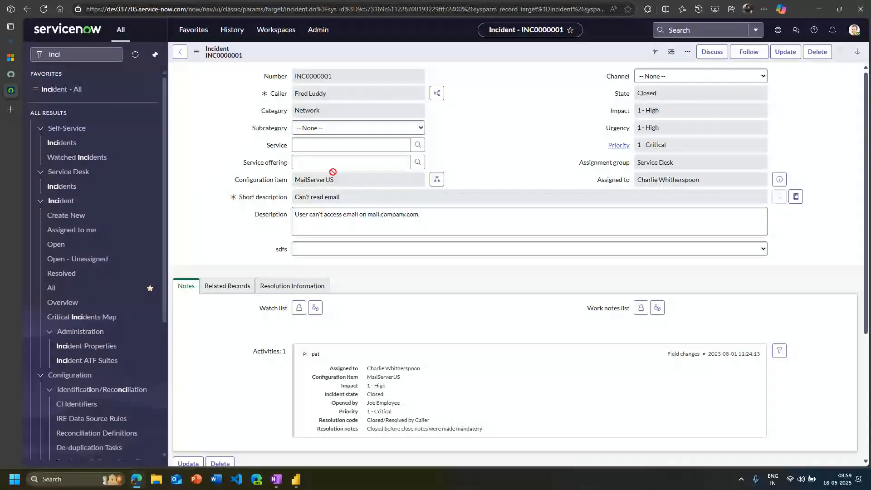
drag(244, 179, 287, 181)
click(419, 145)
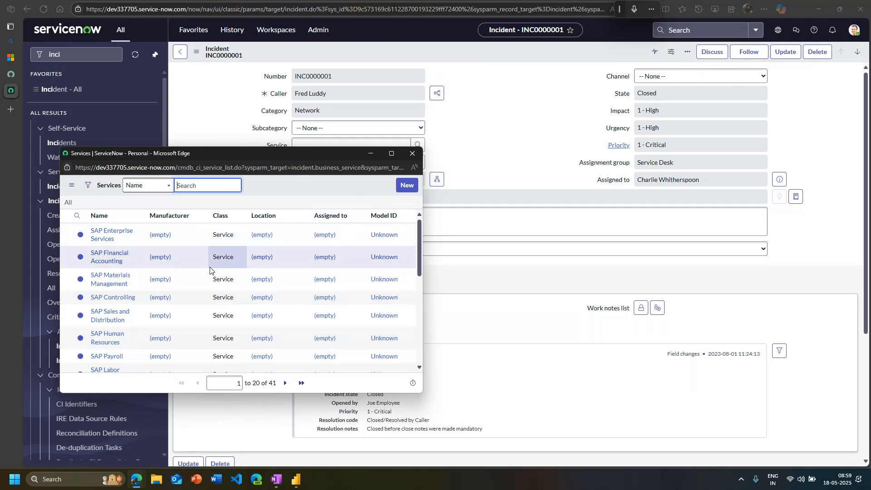
click(106, 241)
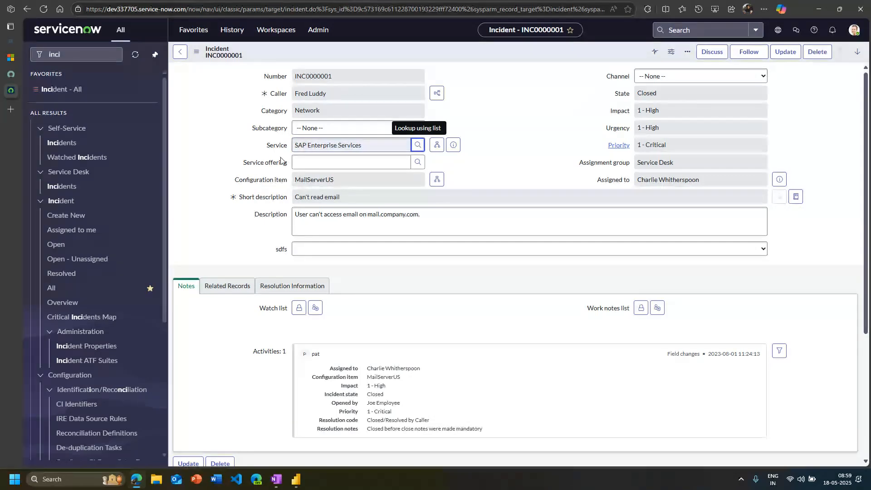
Open the dependency map of the incident's SAP Enterprise Services service and keep the browser's vertical tab pane expanded
click(437, 145)
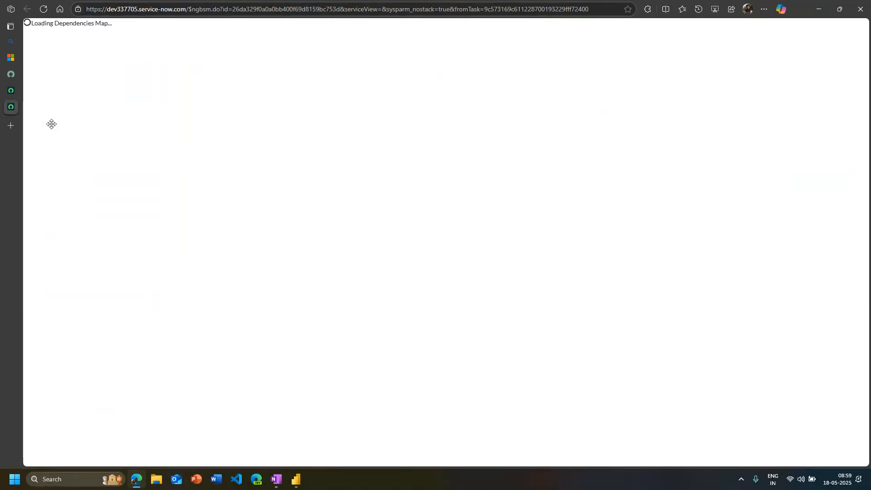
mouse_move(40, 46)
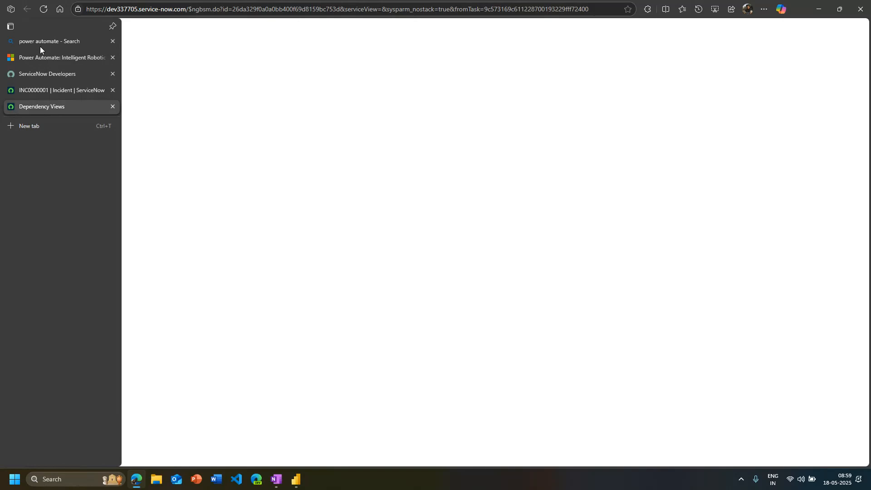
click(114, 28)
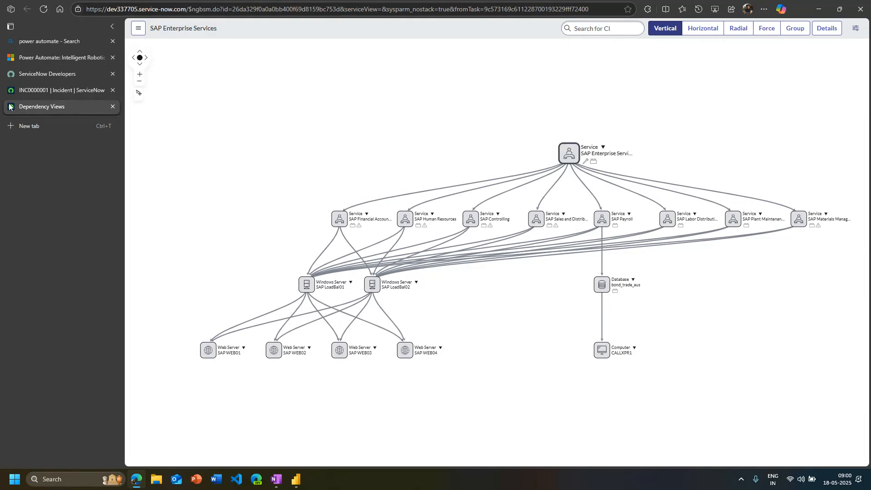
View the dependency map and affected CIs of the incident's MailServerUS configuration item, then close those views and look over the incident record
click(68, 90)
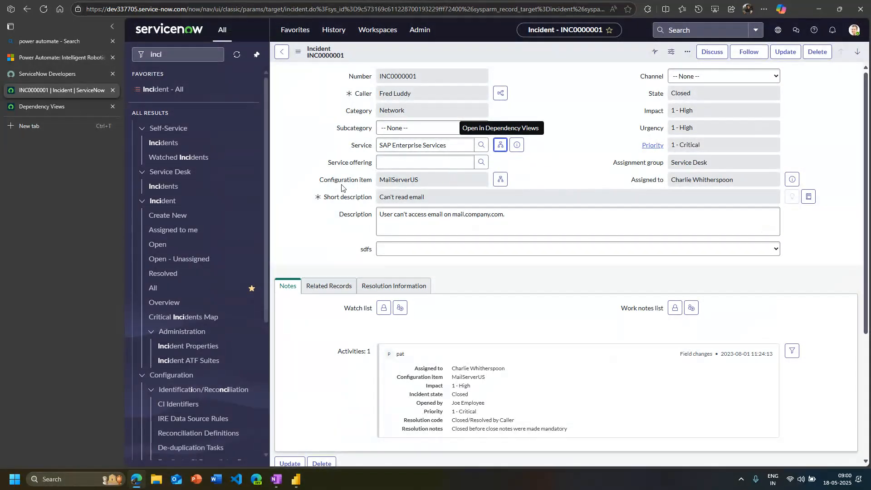
click(500, 179)
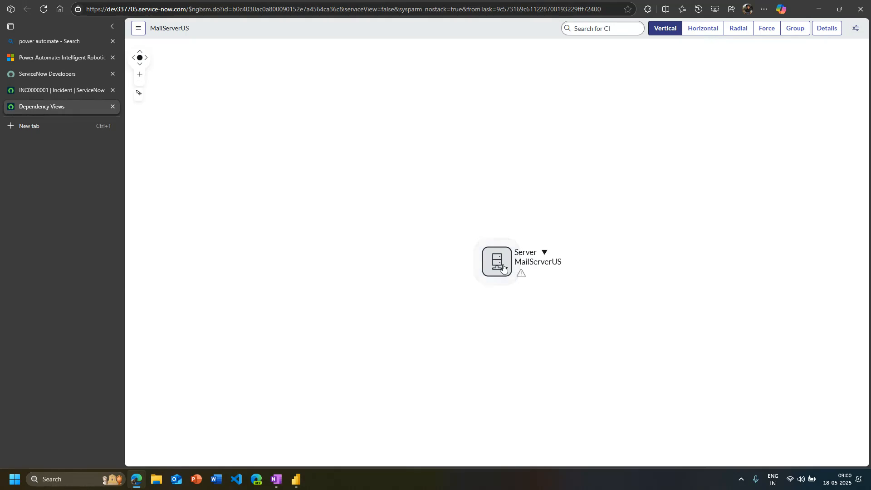
click(545, 252)
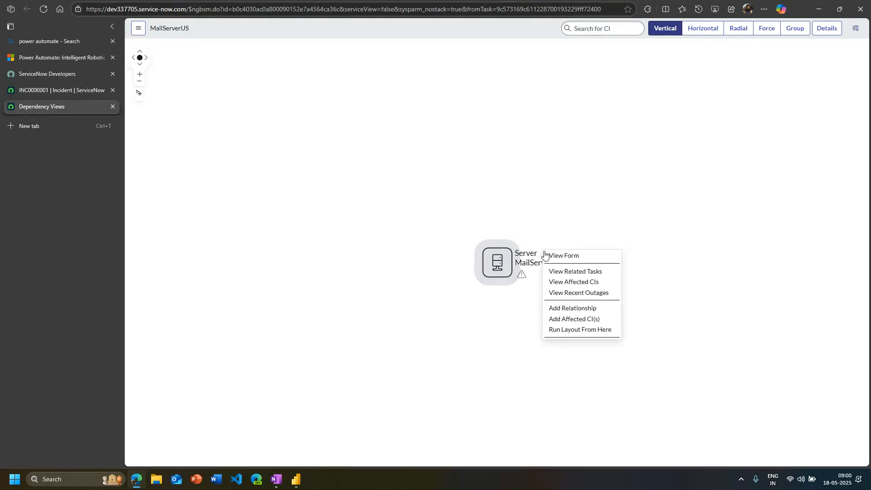
click(594, 284)
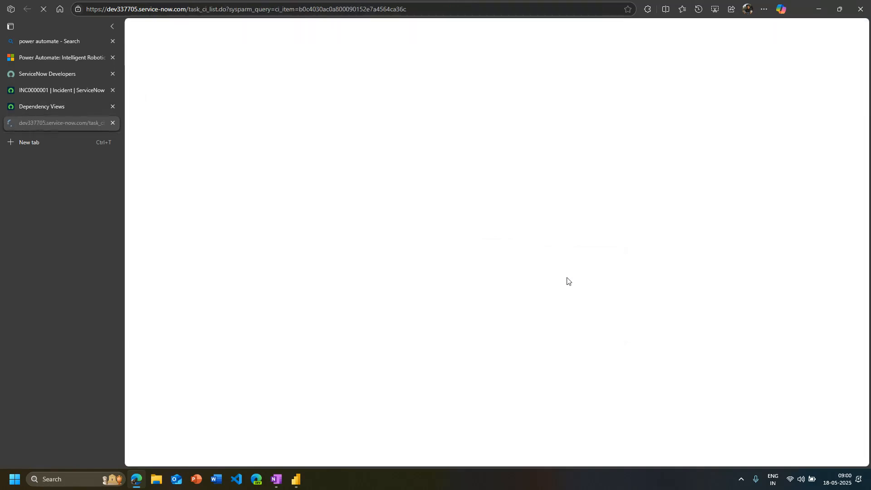
click(113, 123)
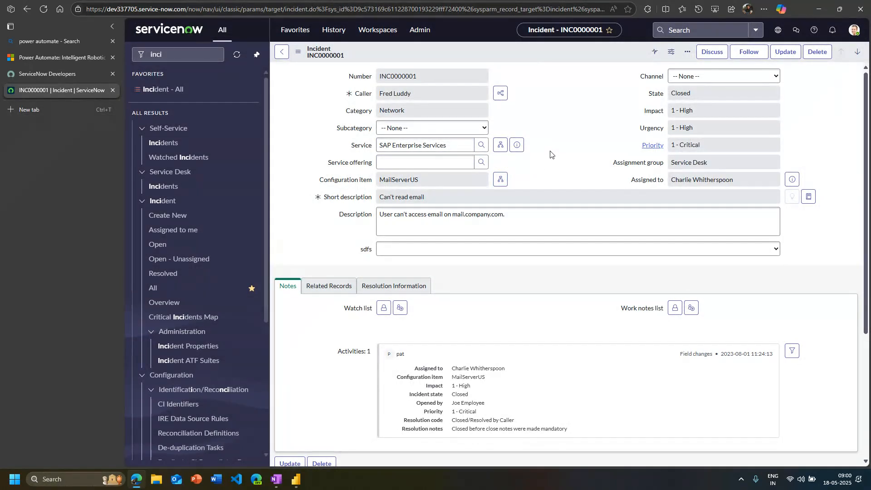
scroll(565, 346, down, 4)
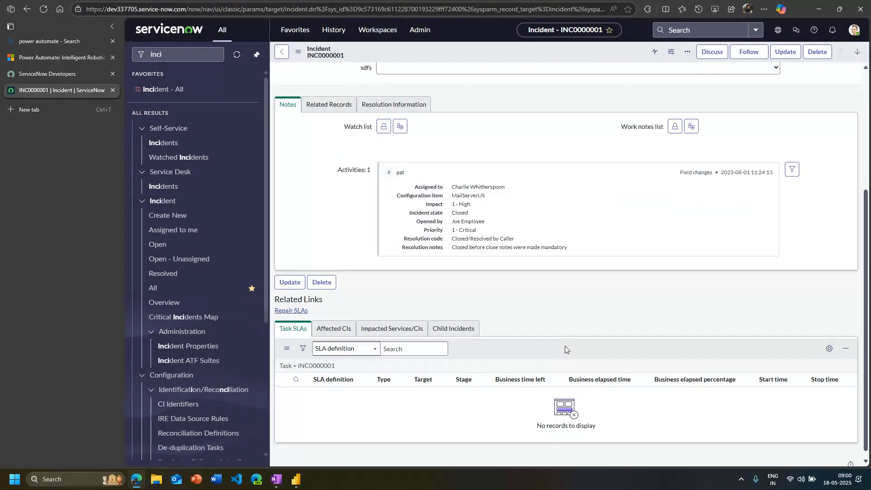
scroll(566, 345, up, 4)
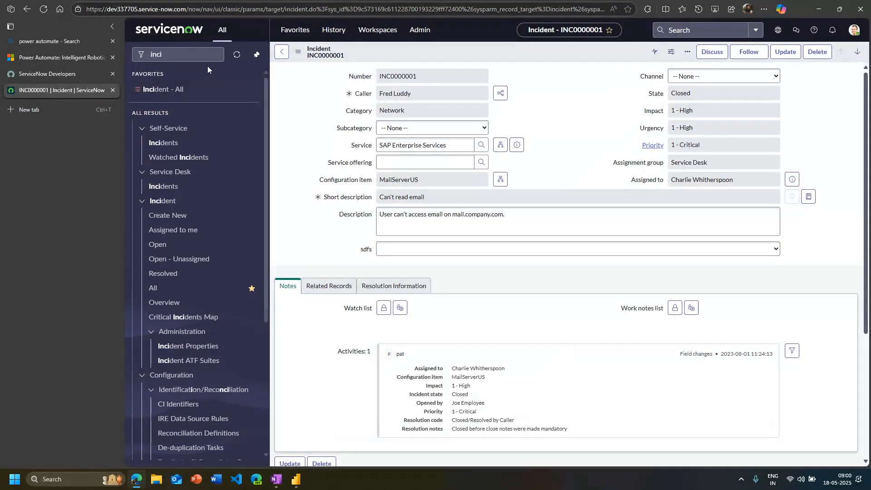
Filter the navigator by "report" and open the Reports list, discarding the unsaved incident changes
click(201, 59)
text(report)
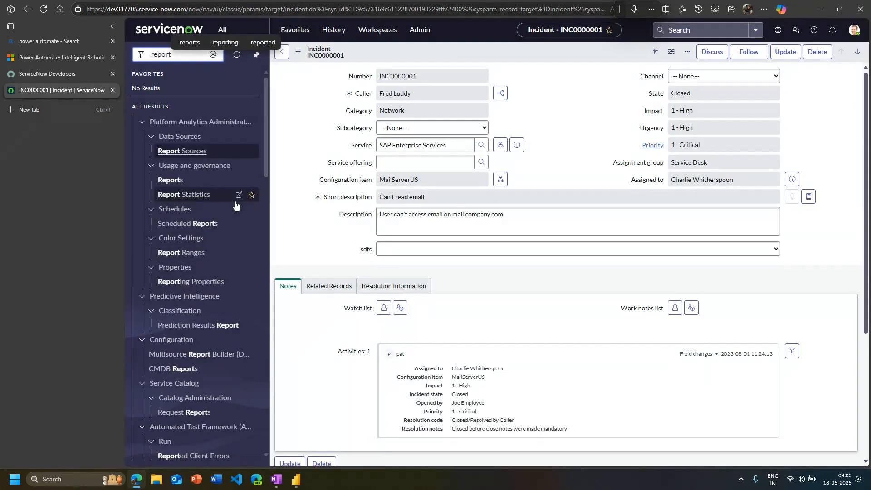
click(170, 185)
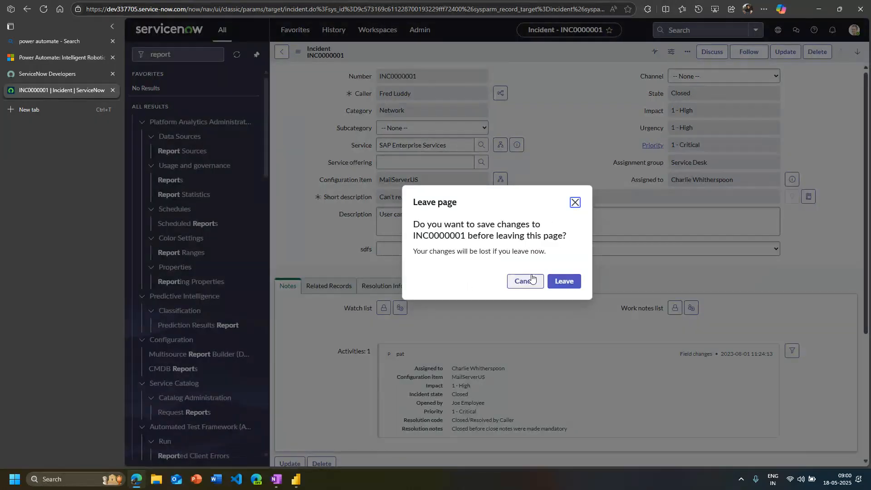
click(566, 283)
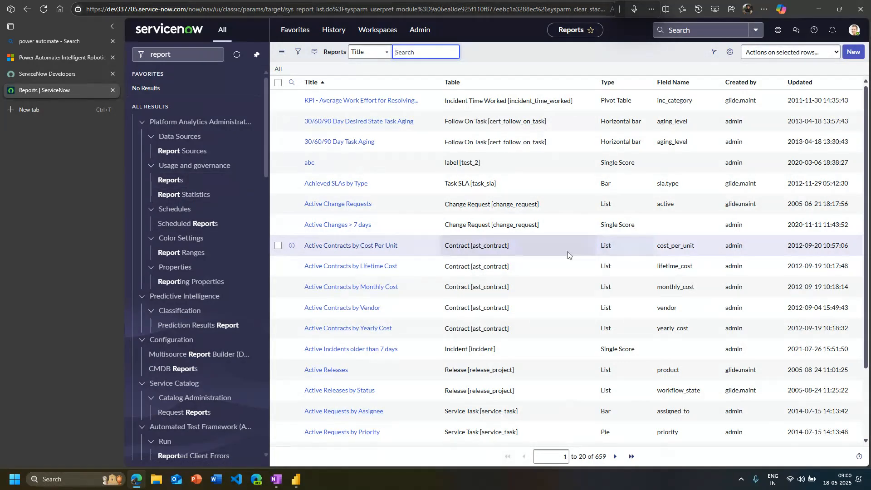
click(387, 53)
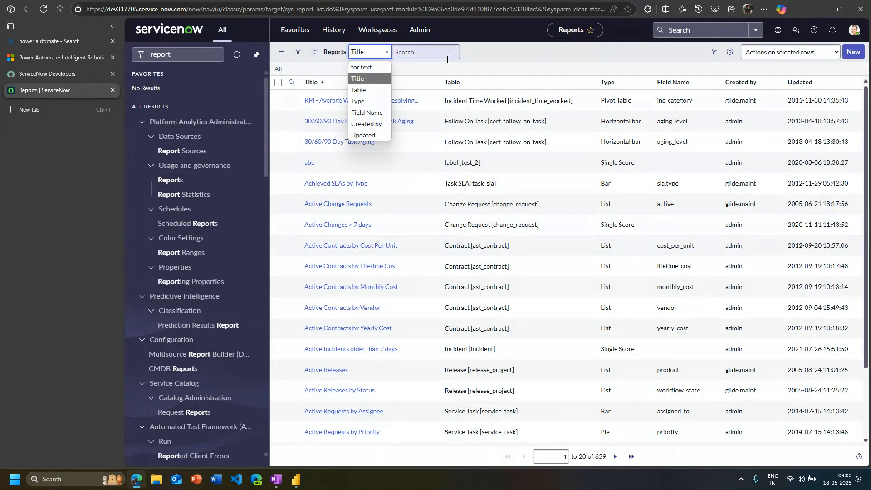
click(792, 58)
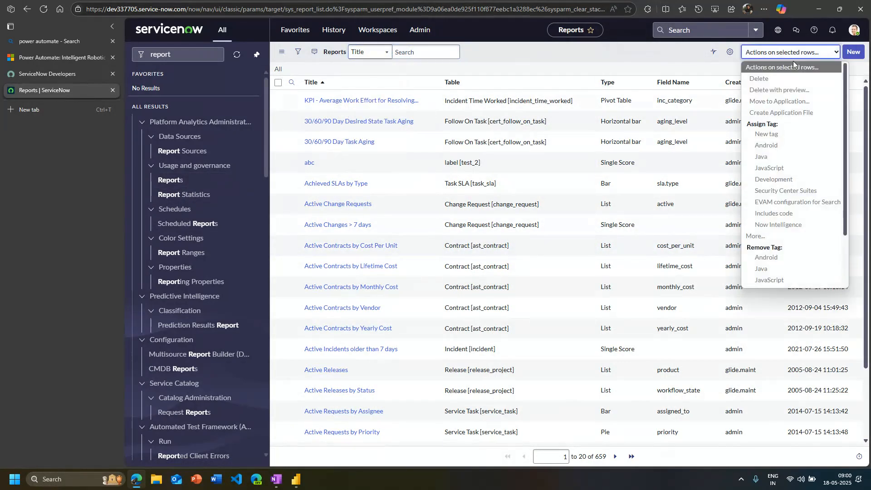
scroll(793, 254, down, 1)
scroll(793, 259, up, 3)
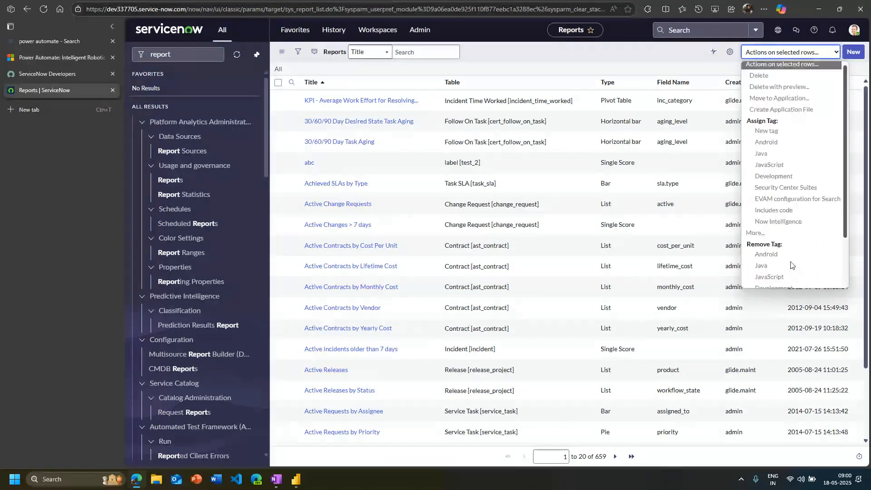
Filter the Reports list to titles from "all" onward and tables starting with "incident"
click(408, 53)
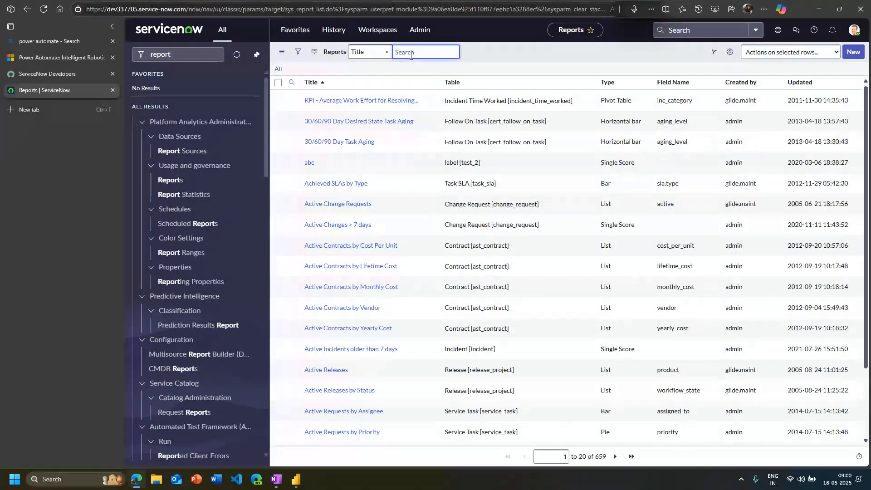
text(all)
key(Return)
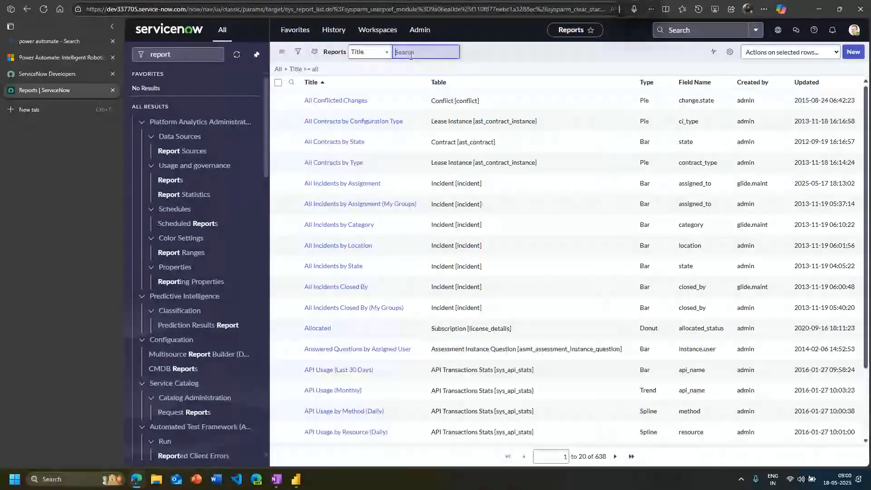
click(433, 100)
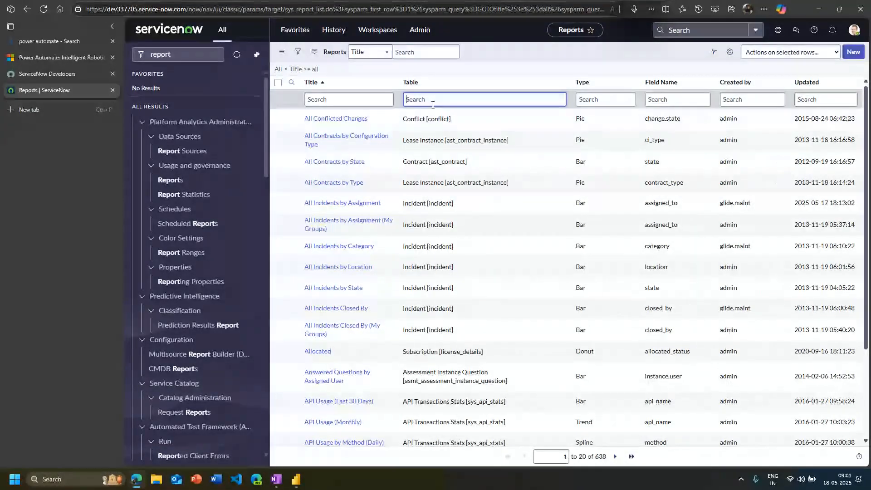
text(incident)
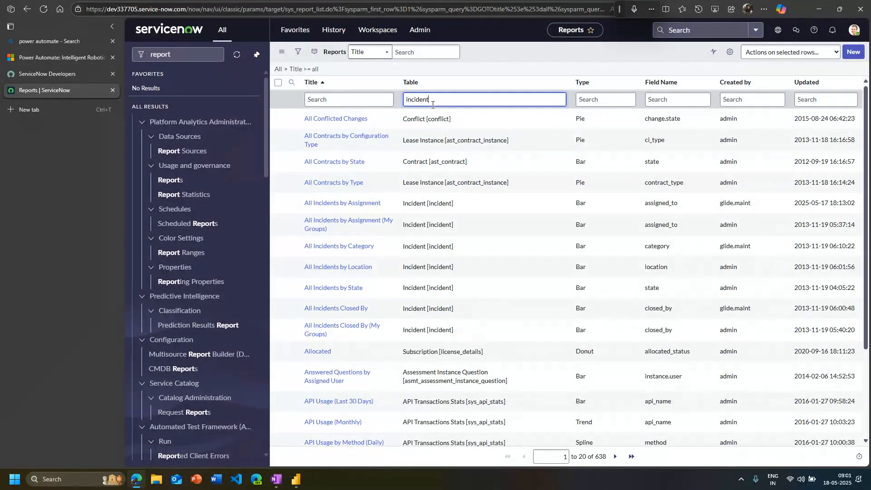
key(Return)
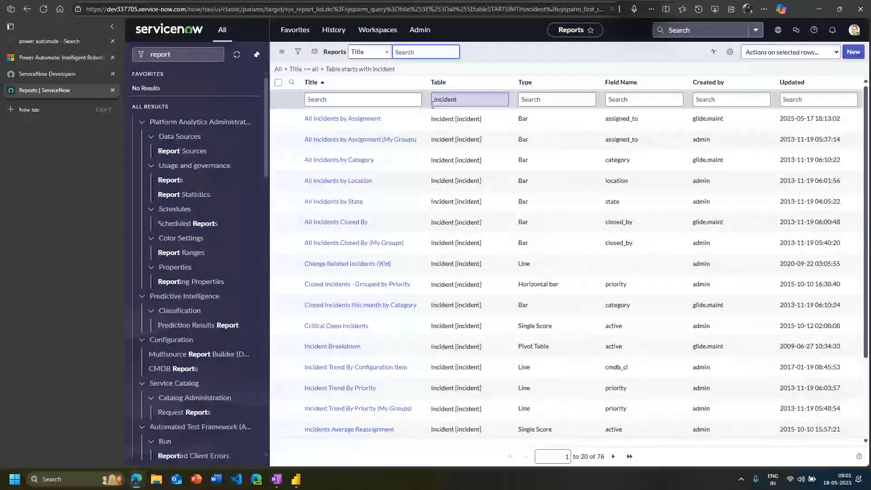
Open the All Incidents by Category report in the report editor and collapse the browser's vertical tab pane
click(350, 163)
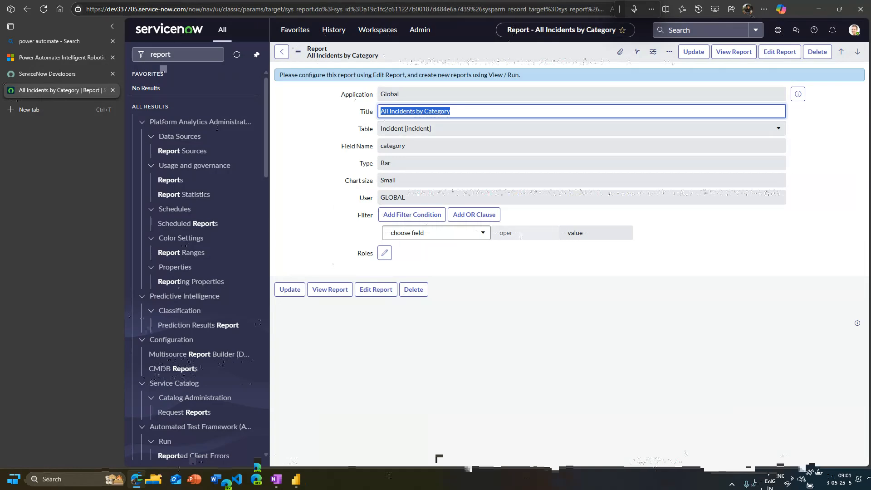
click(303, 294)
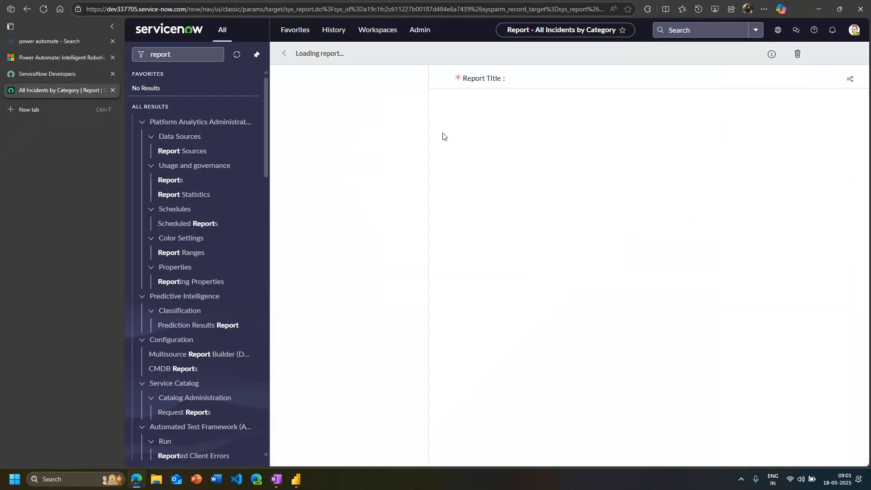
click(112, 26)
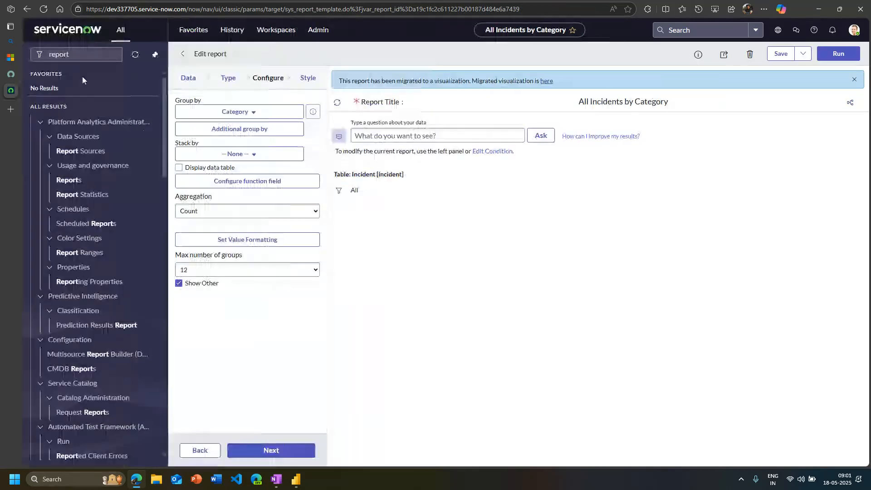
Check the Group by field choices without changing Category, and run the bar chart report
click(249, 112)
click(413, 266)
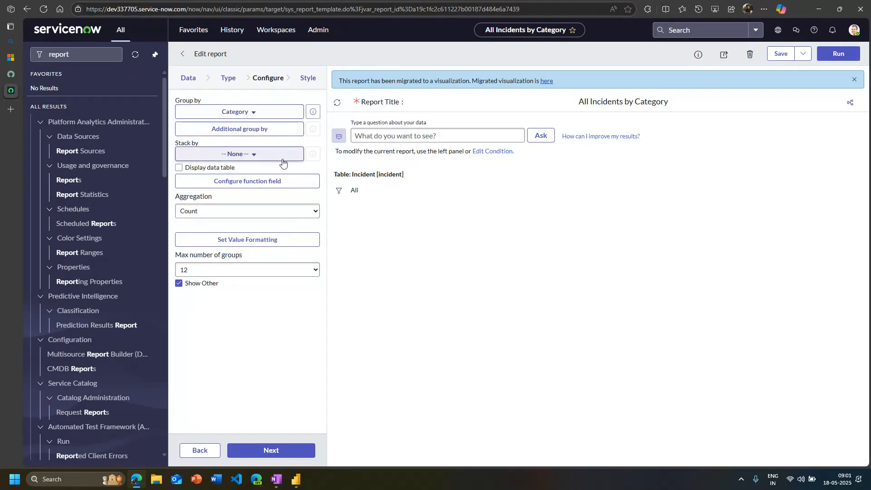
click(835, 56)
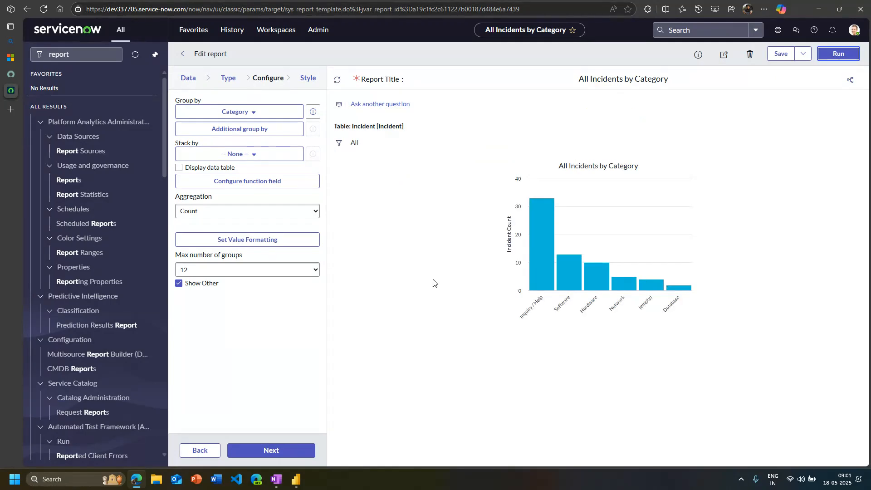
Change the report's visualization type to List and run it grouped by Category
click(230, 78)
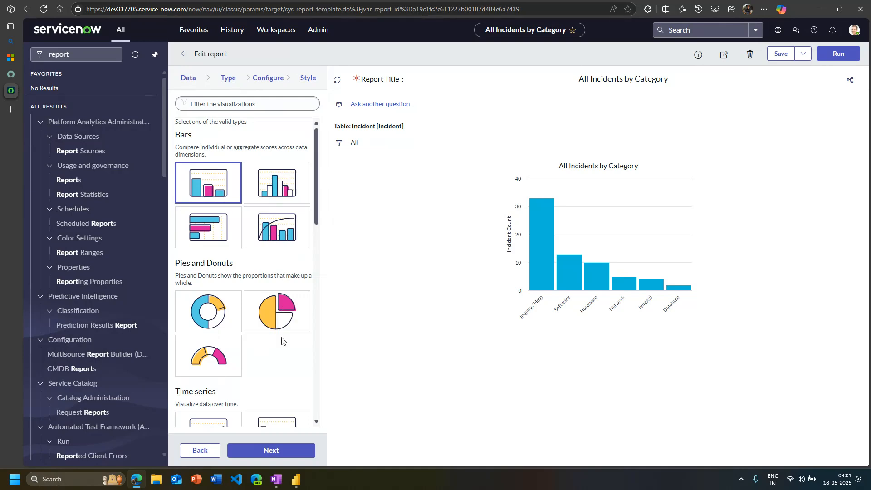
scroll(281, 351, down, 10)
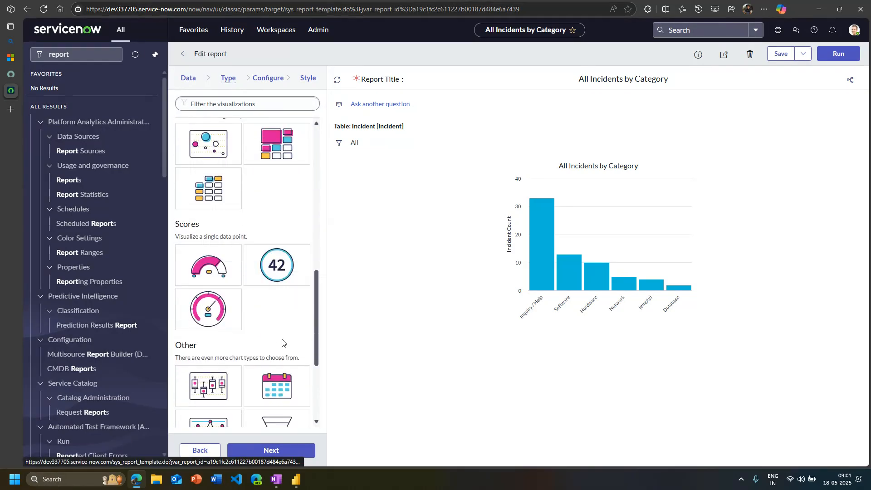
scroll(238, 387, up, 5)
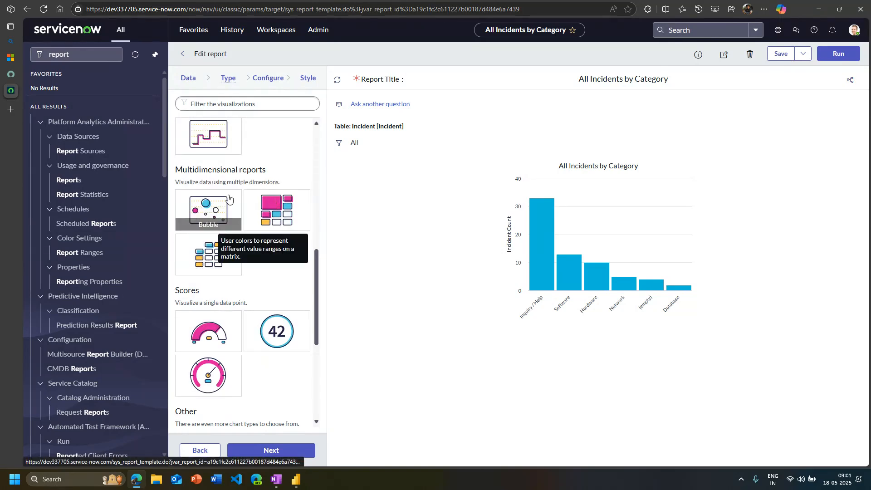
scroll(227, 209, up, 8)
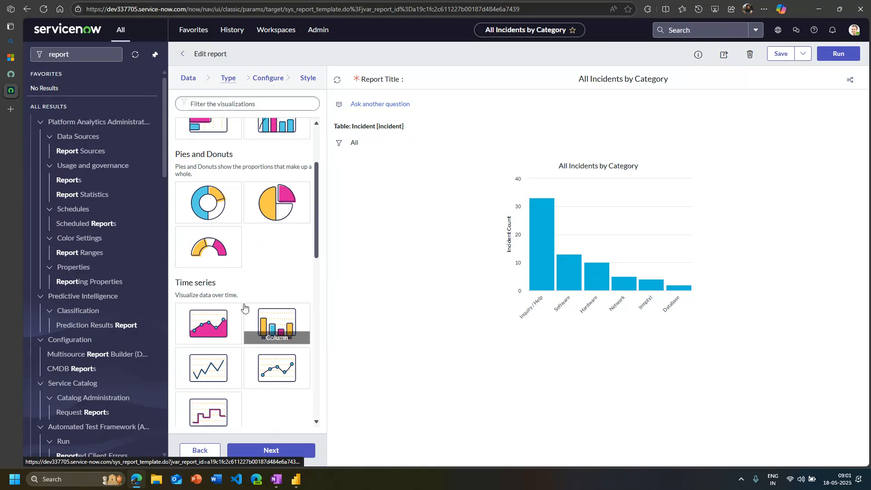
scroll(249, 310, down, 6)
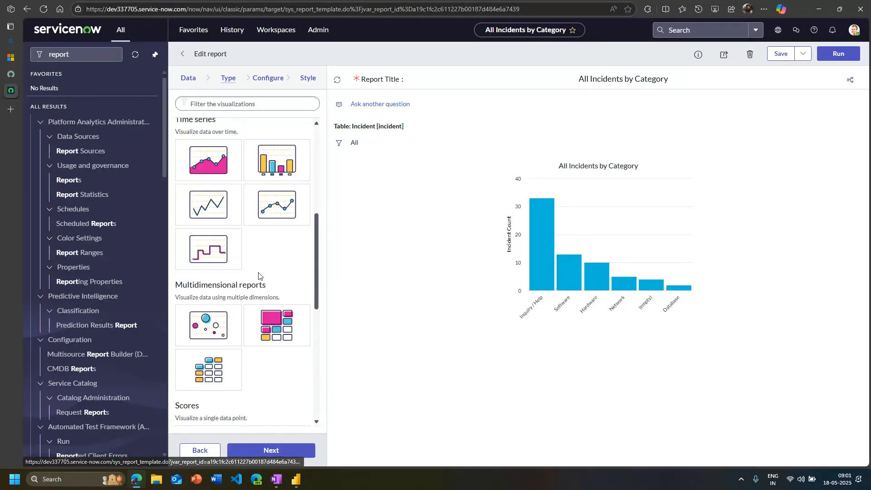
scroll(259, 276, down, 8)
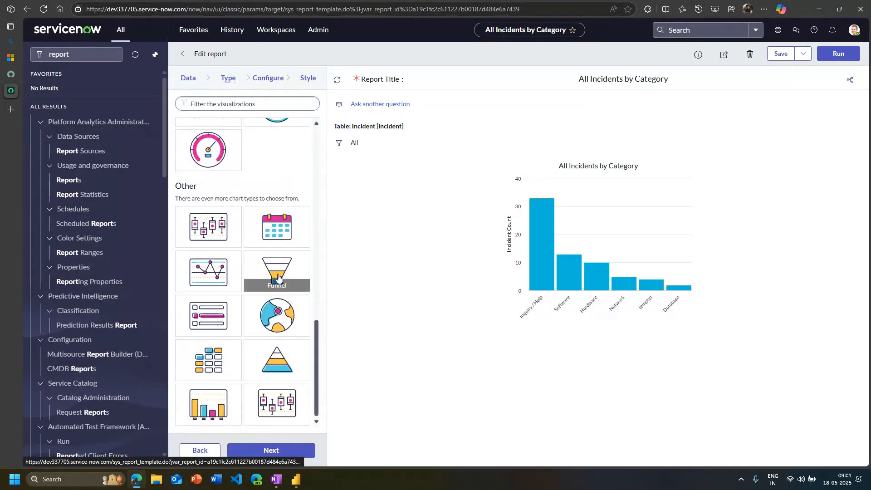
click(221, 327)
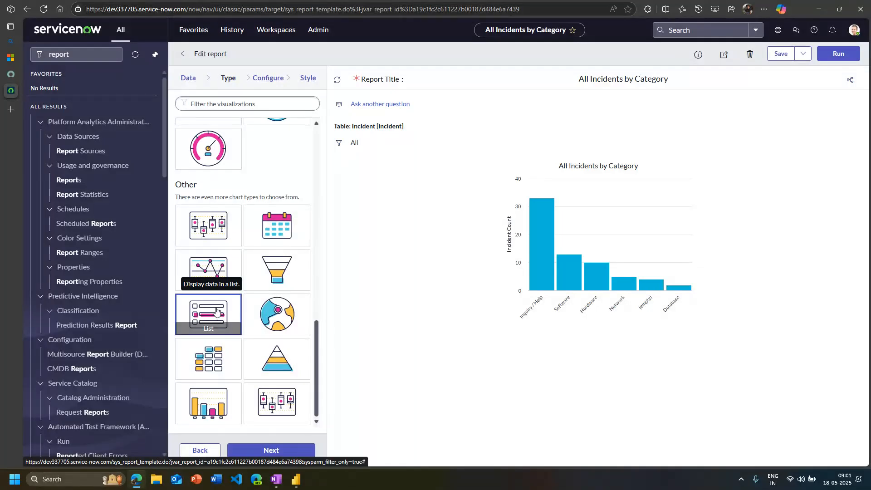
click(292, 450)
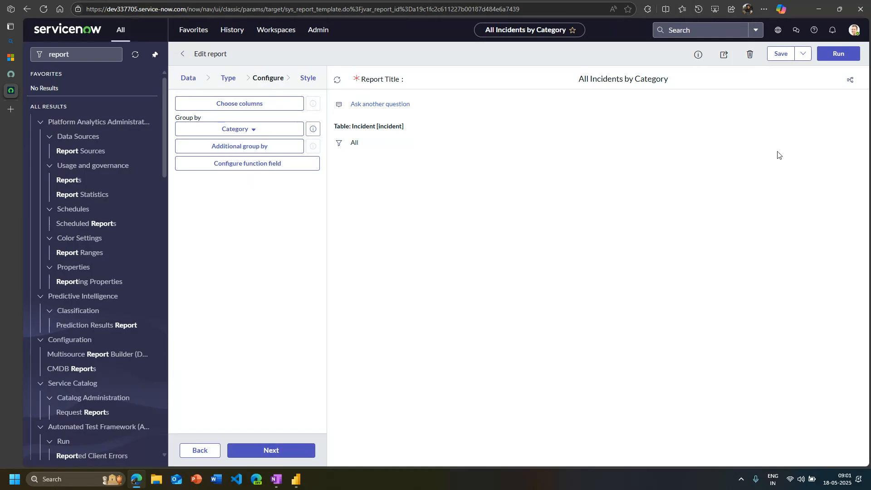
click(834, 55)
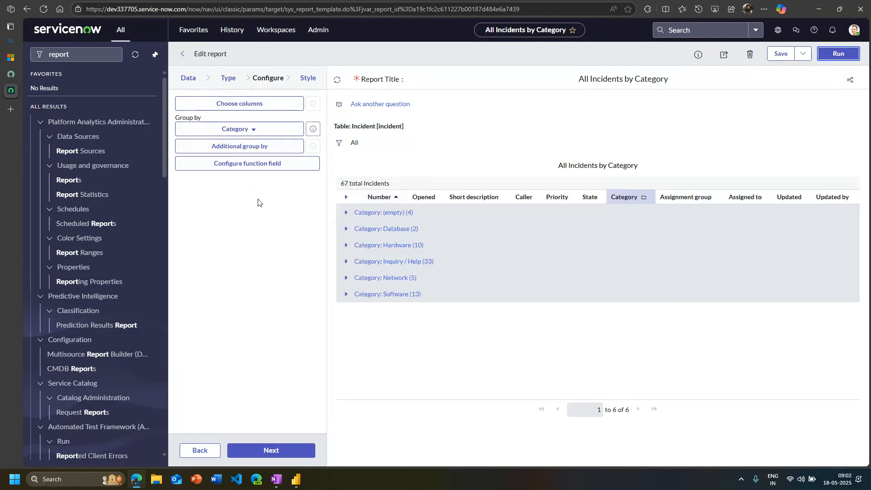
Set the list report's Group by to None and run it again to view the individual incidents
click(253, 130)
scroll(227, 200, up, 2)
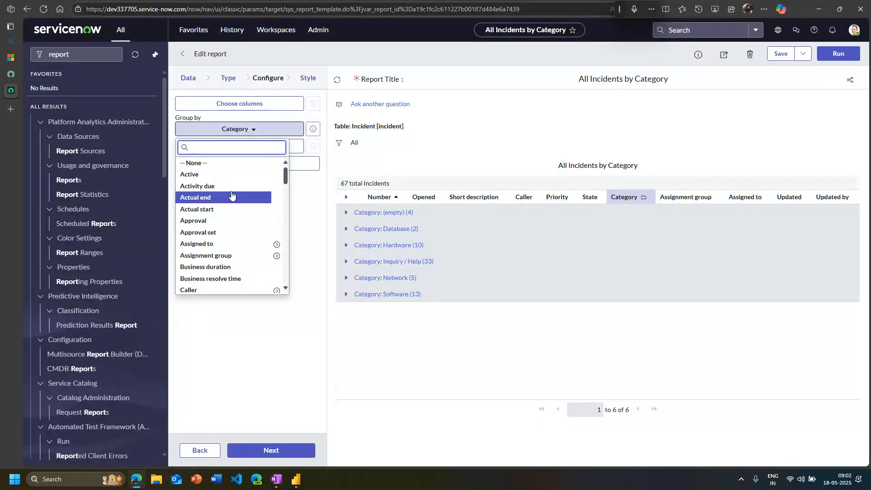
click(218, 163)
click(831, 56)
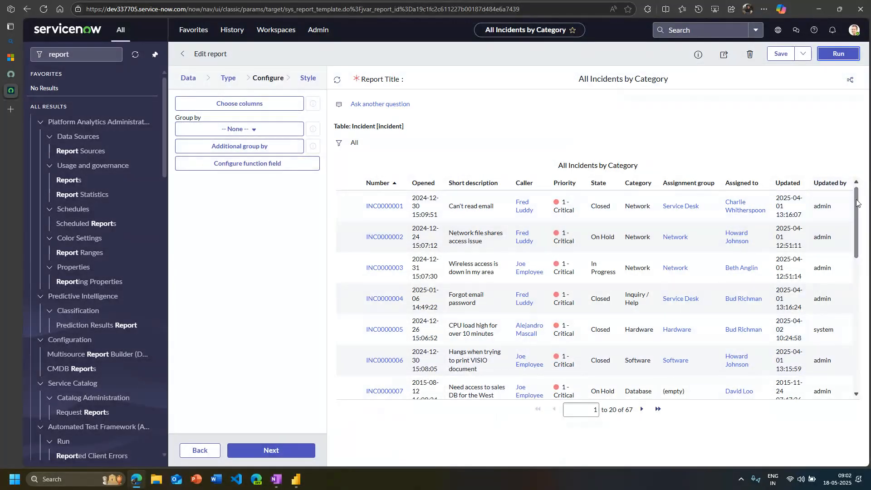
mouse_move(856, 203)
mouse_down()
mouse_move(856, 238)
mouse_move(856, 200)
mouse_up()
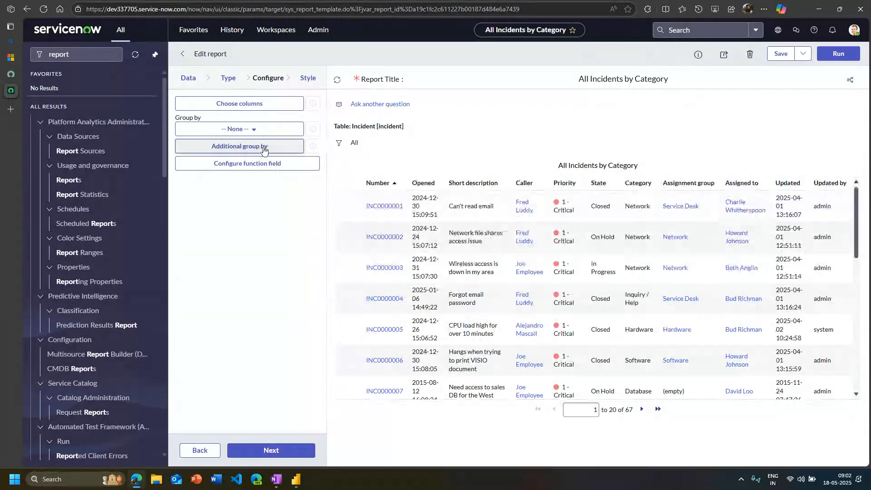
Open the report's column selection and expand the related fields of Configuration item
click(226, 104)
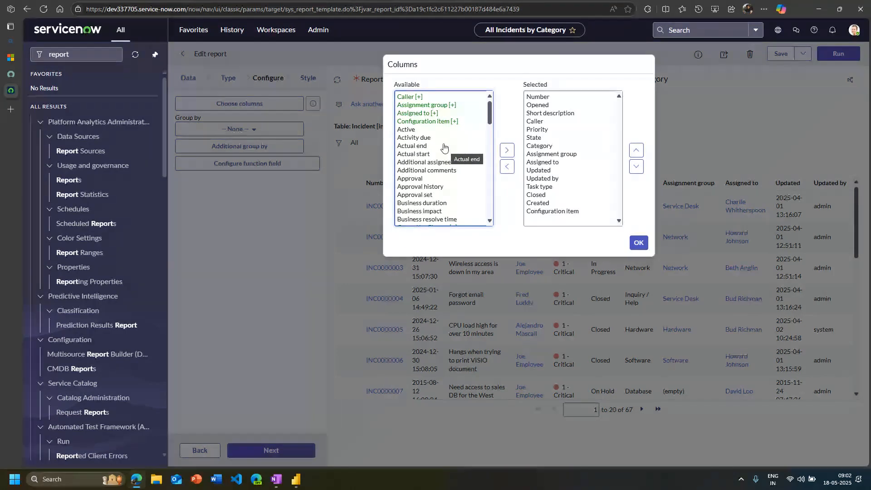
click(451, 122)
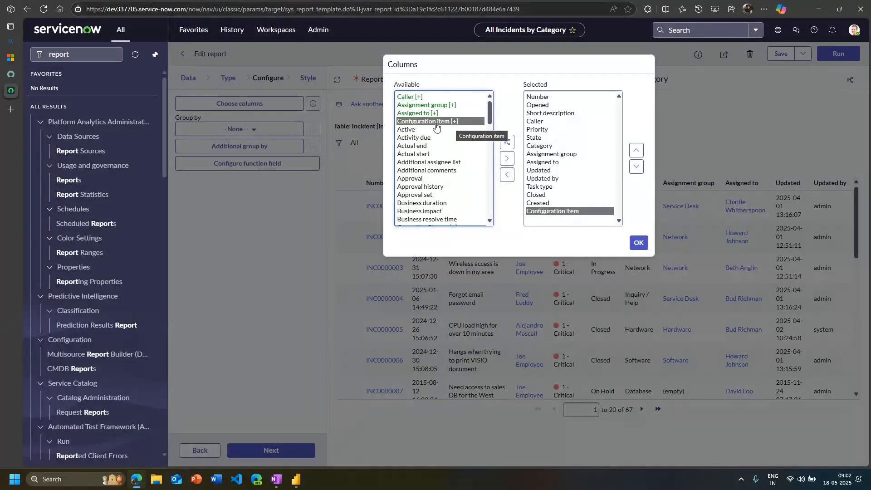
click(443, 155)
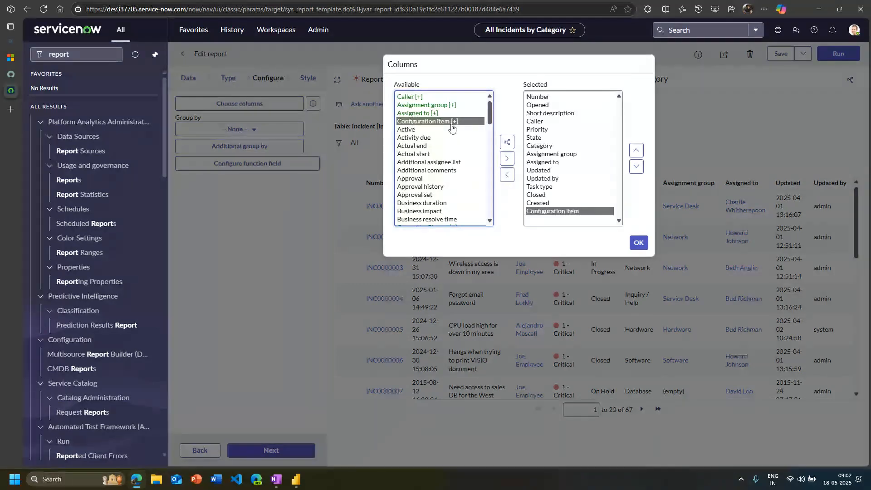
click(507, 142)
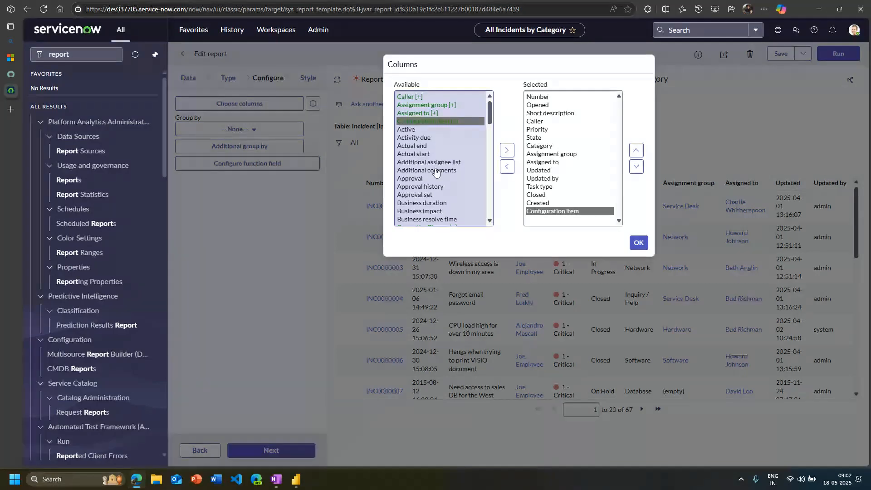
Look through the related Configuration item fields available as report columns
scroll(442, 164, down, 2)
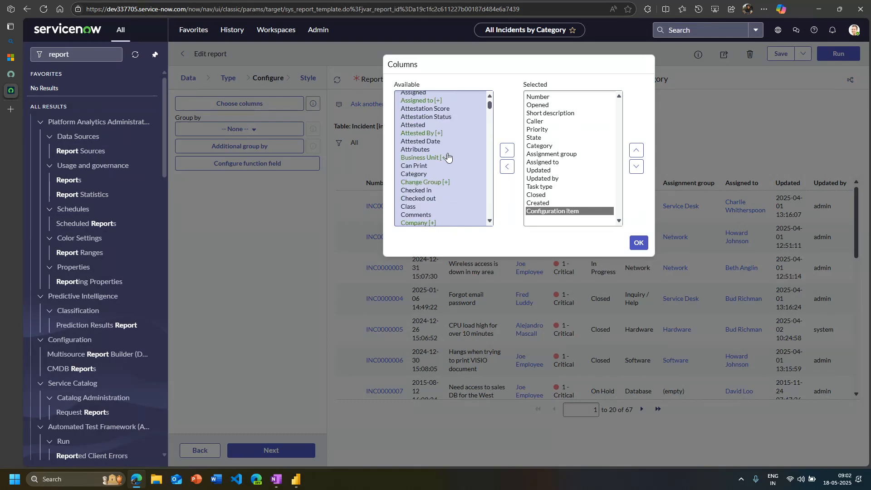
scroll(452, 153, down, 3)
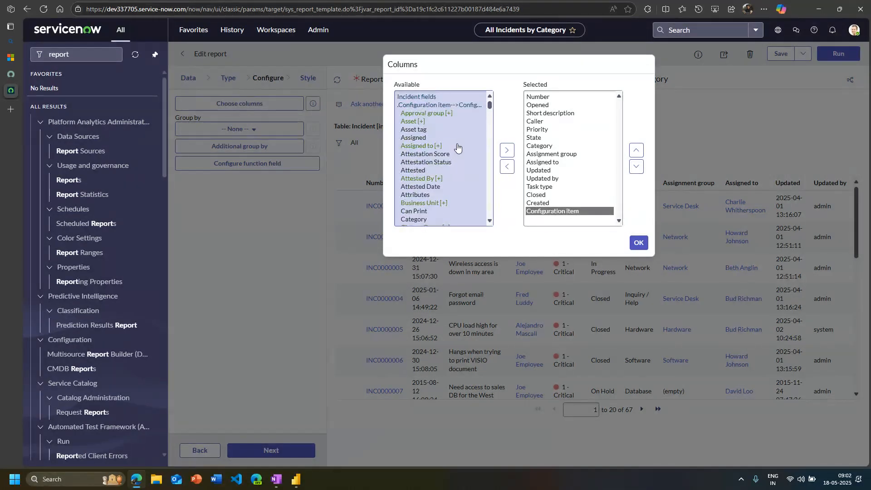
click(457, 146)
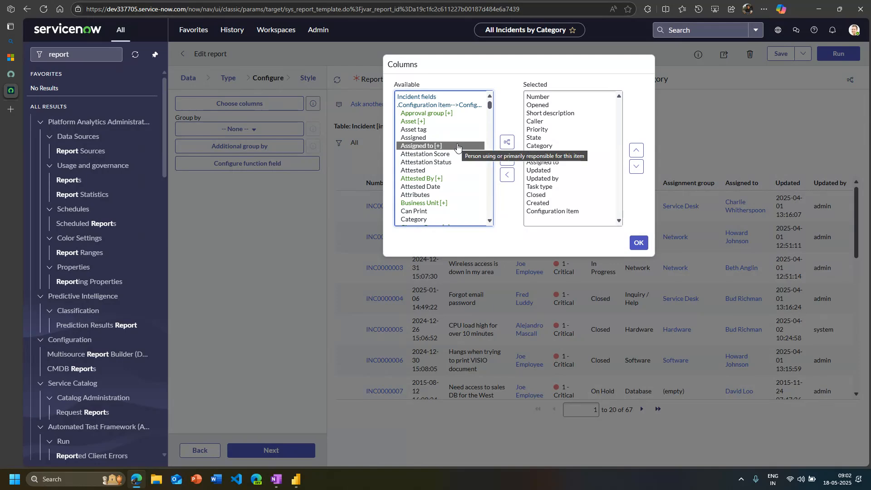
key(n)
scroll(458, 146, up, 15)
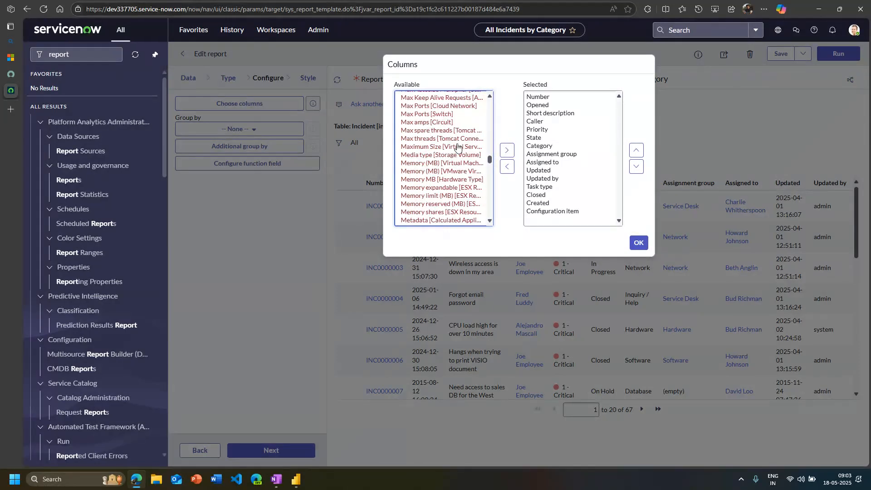
scroll(458, 146, down, 10)
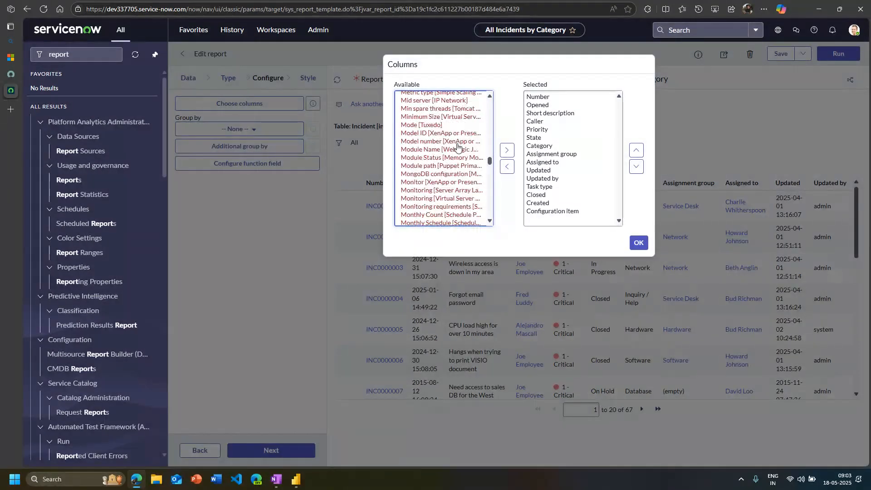
scroll(457, 146, up, 4)
scroll(458, 146, up, 5)
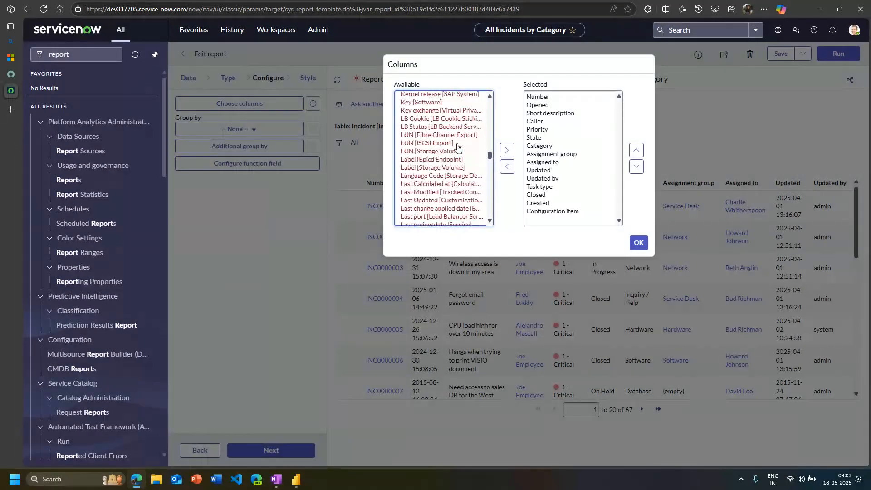
drag(489, 159, 497, 102)
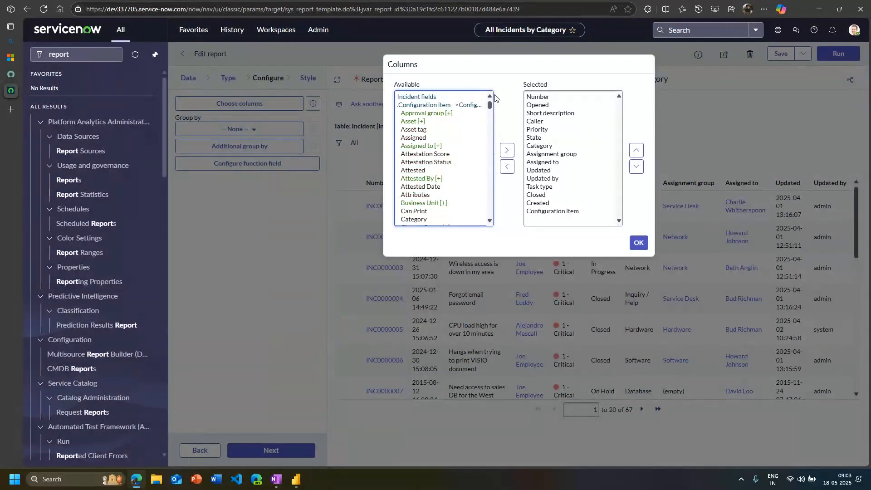
scroll(458, 131, down, 2)
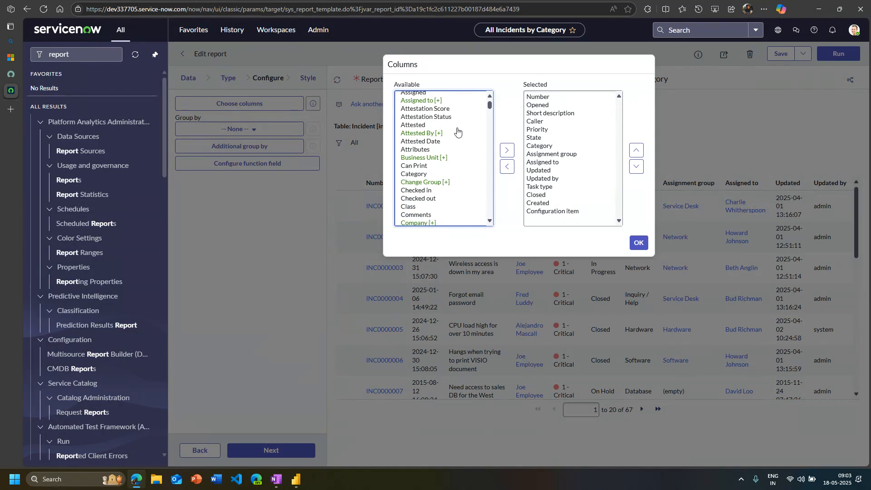
scroll(458, 132, down, 4)
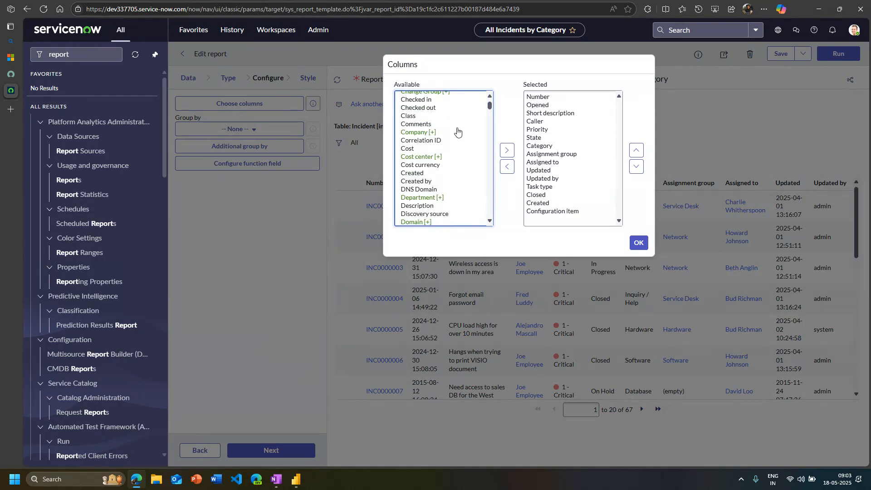
scroll(457, 132, down, 6)
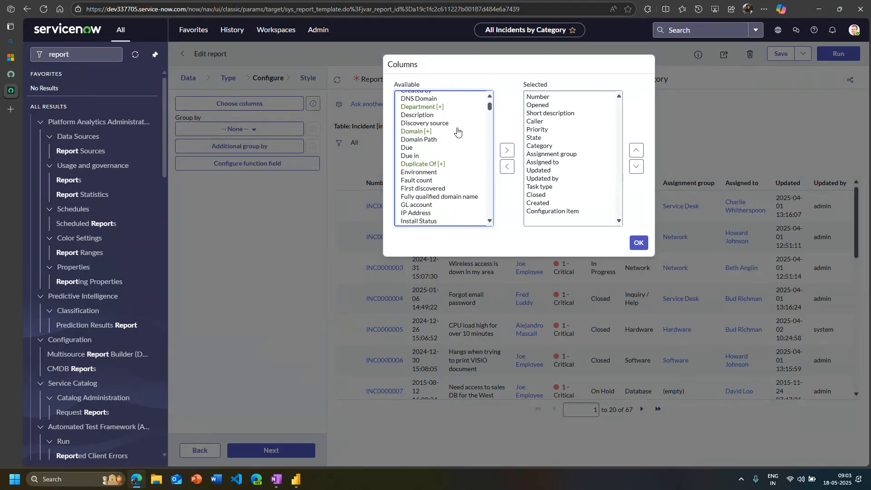
scroll(458, 132, down, 3)
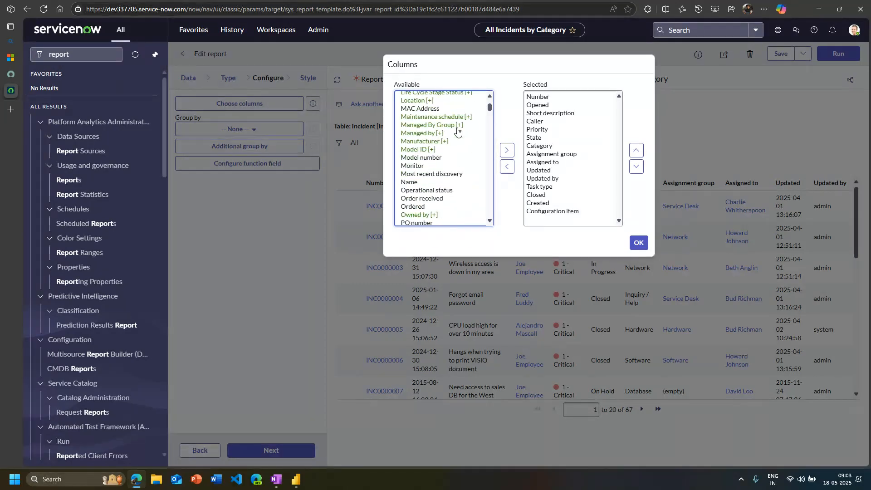
scroll(458, 131, up, 9)
scroll(457, 131, up, 5)
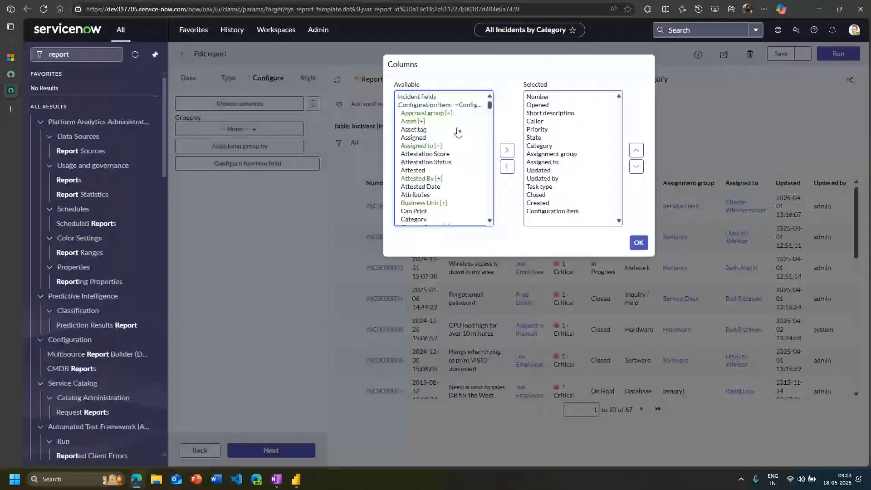
Add the Name field of Configuration item to the report's selected columns
scroll(458, 132, down, 10)
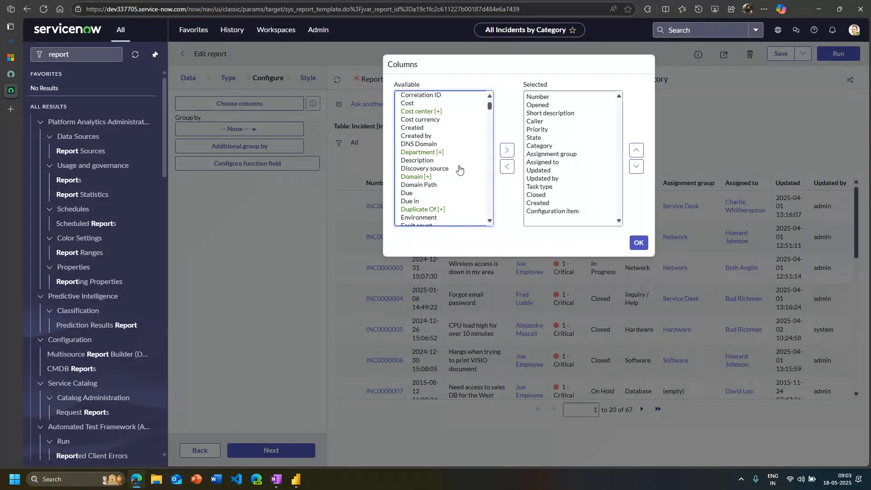
scroll(461, 172, down, 2)
scroll(459, 169, down, 4)
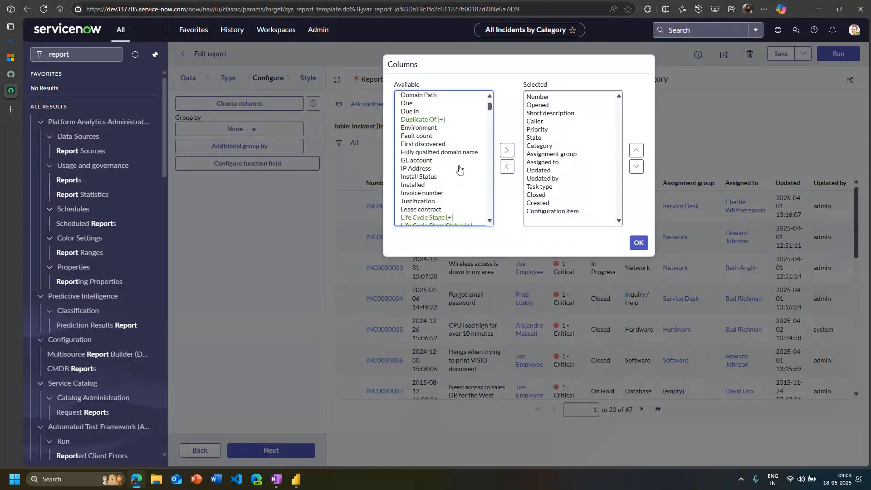
scroll(460, 169, down, 6)
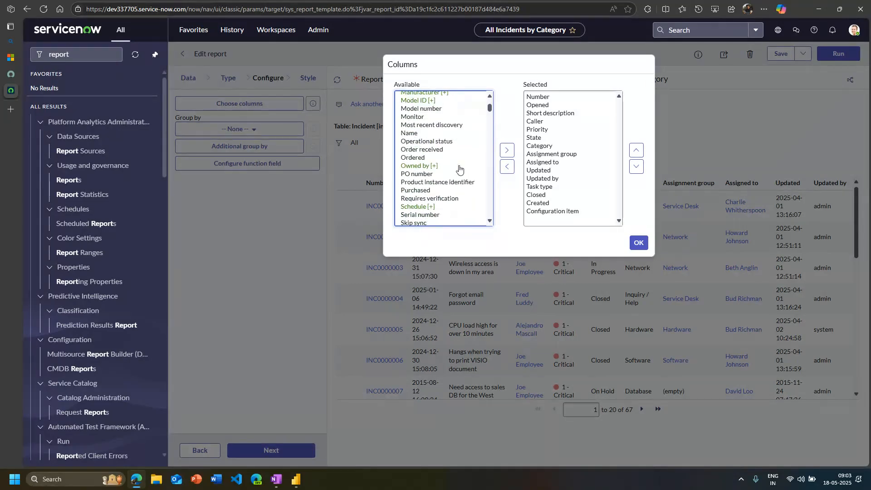
click(414, 133)
click(508, 151)
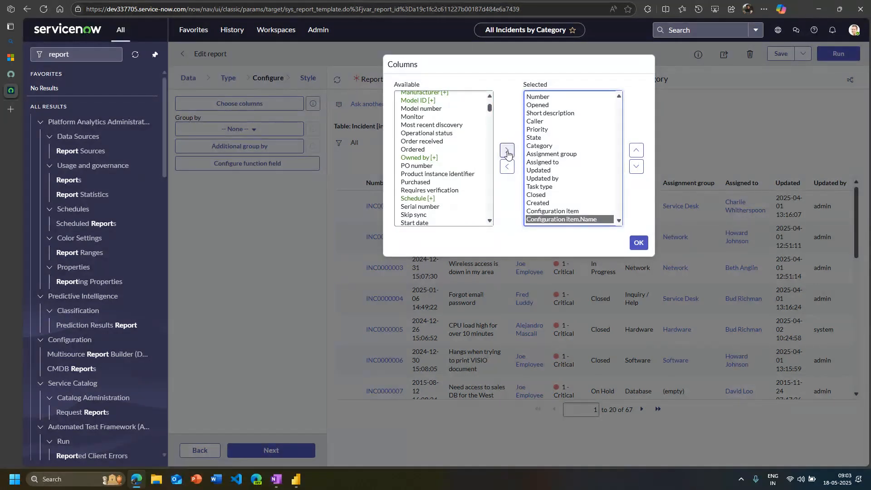
Return from the Configuration item fields to the main incident fields and expand the related fields of Caller
scroll(451, 198, up, 15)
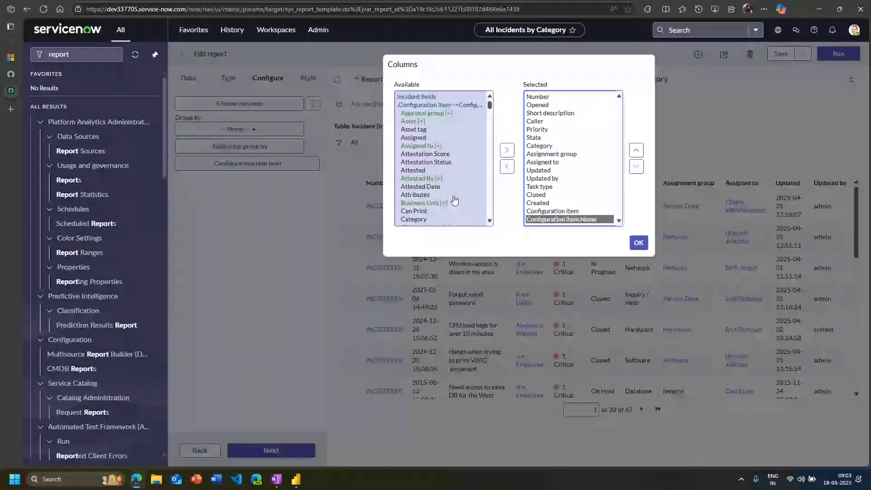
click(433, 106)
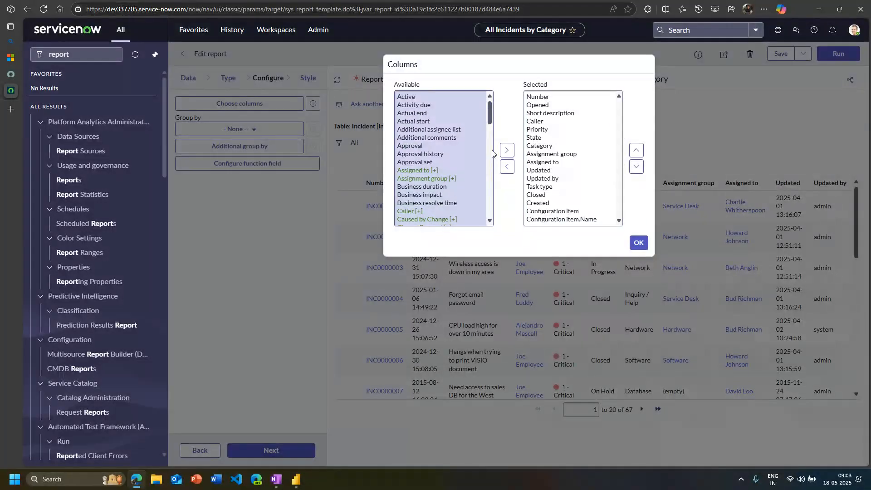
scroll(491, 119, down, 1)
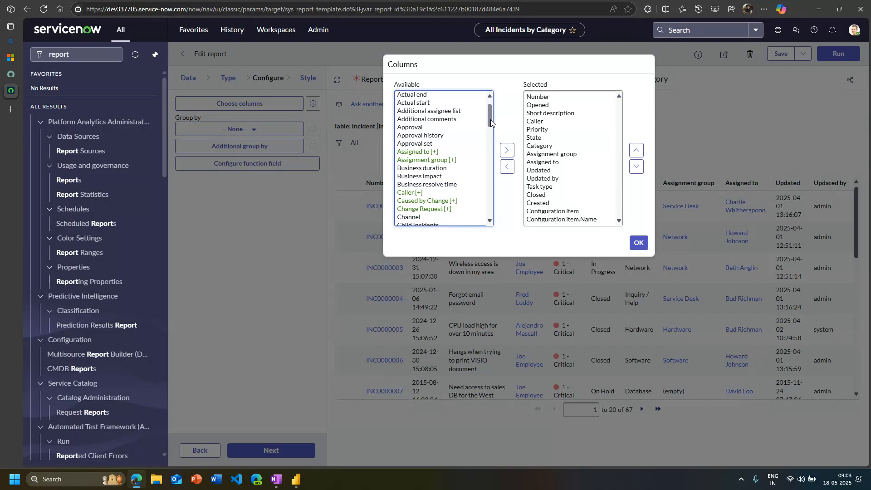
scroll(492, 119, up, 1)
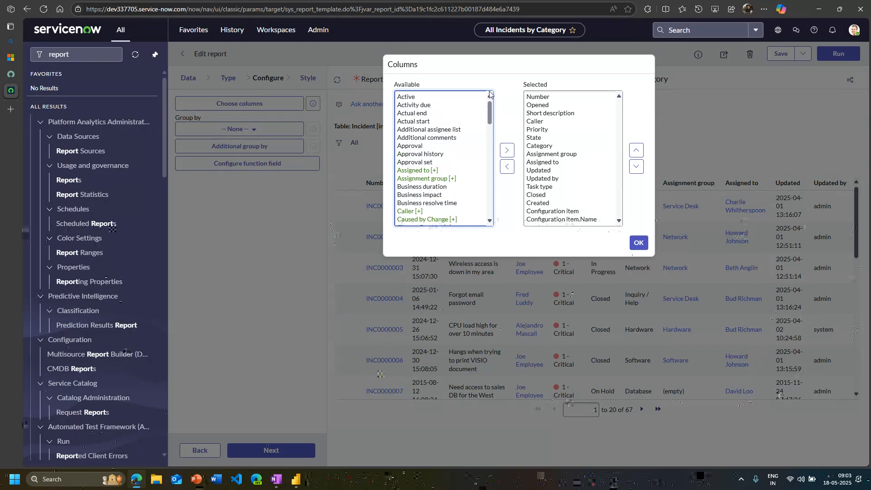
scroll(468, 161, down, 1)
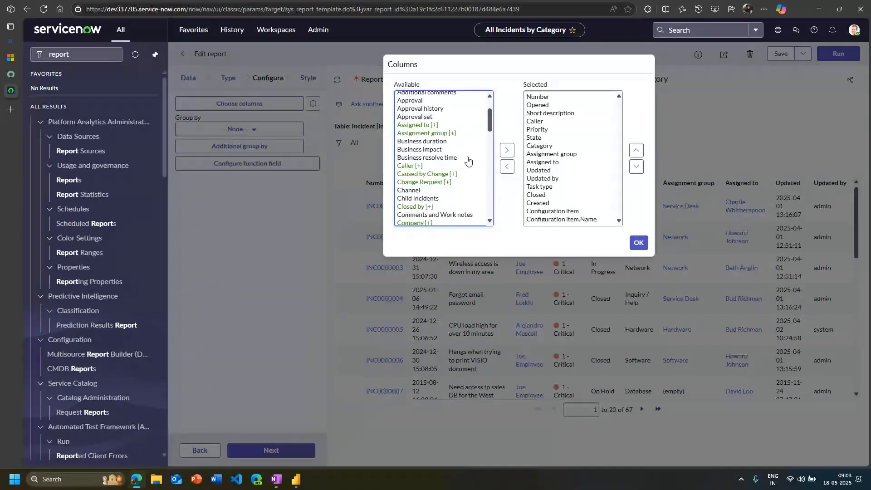
click(404, 166)
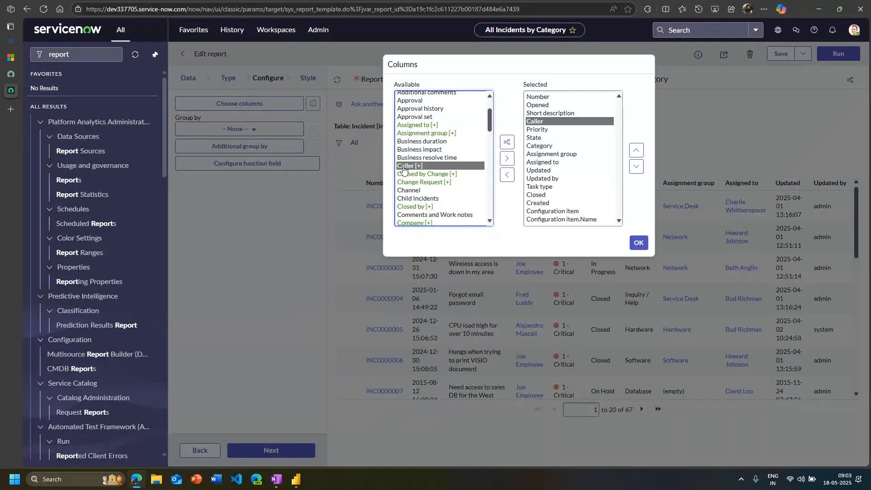
click(505, 143)
Expand the Location fields under Caller and add Country to the report's selected columns
scroll(480, 151, down, 1)
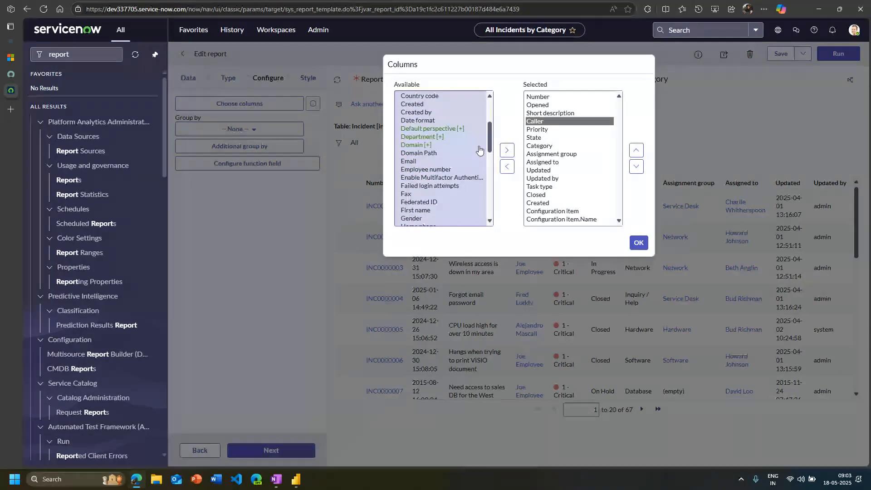
scroll(479, 150, down, 5)
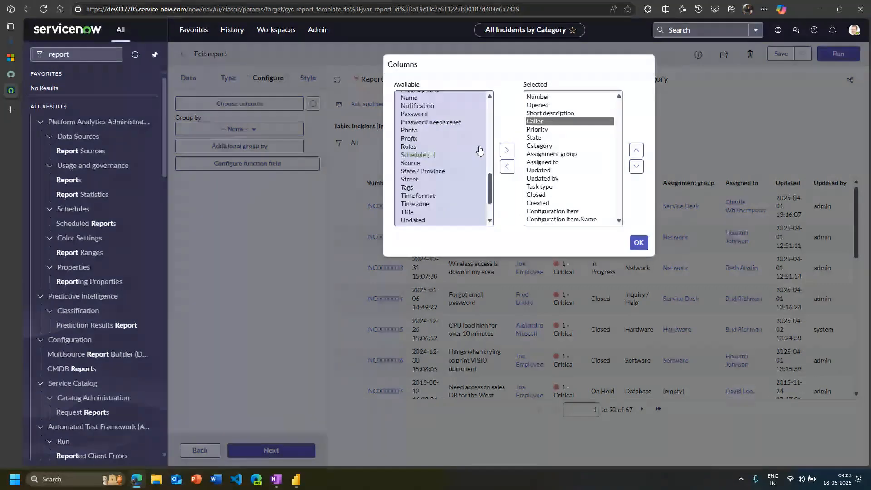
scroll(480, 149, up, 4)
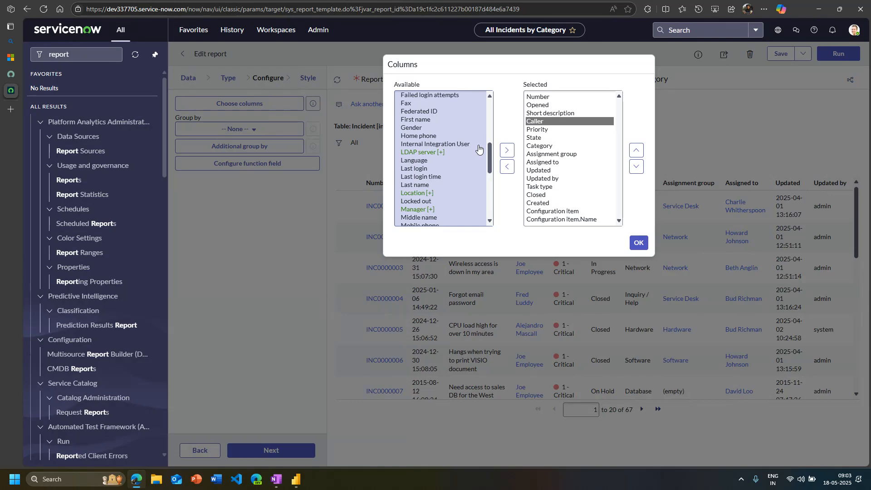
click(422, 193)
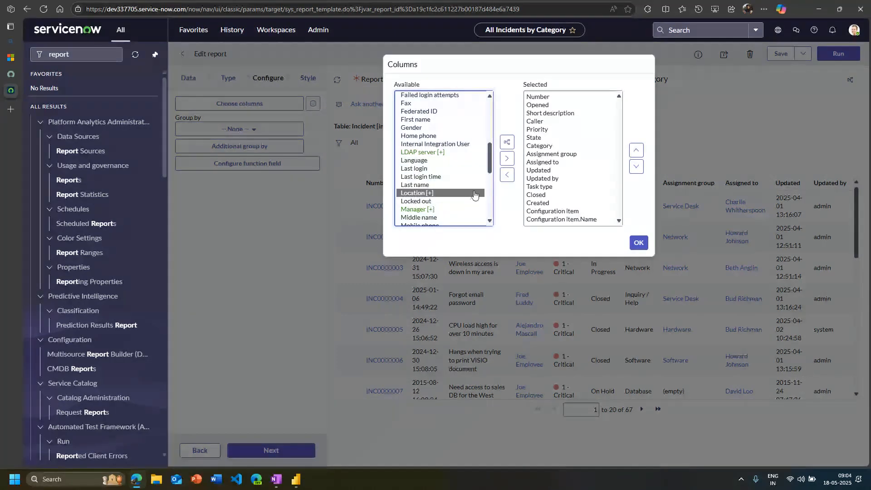
click(510, 149)
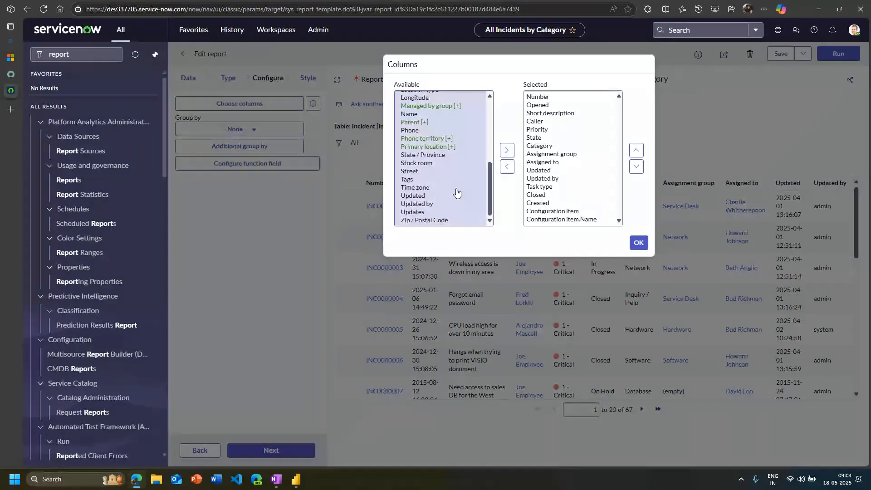
scroll(419, 153, up, 1)
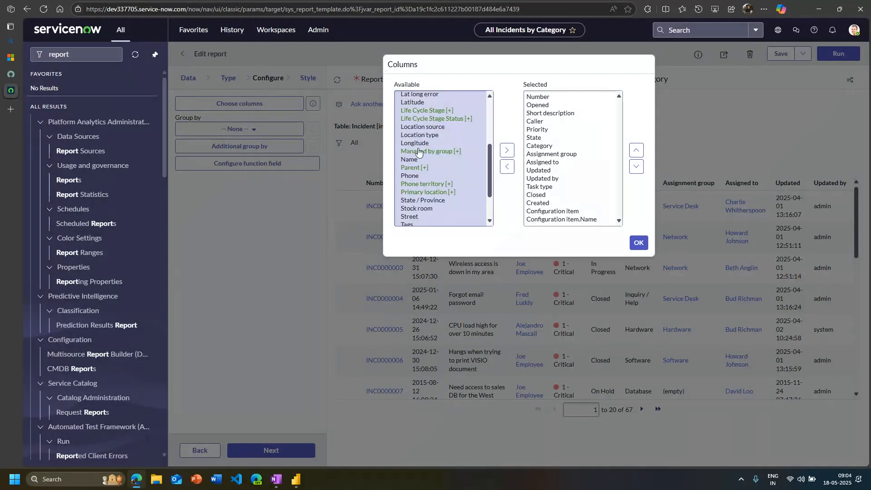
scroll(424, 155, up, 2)
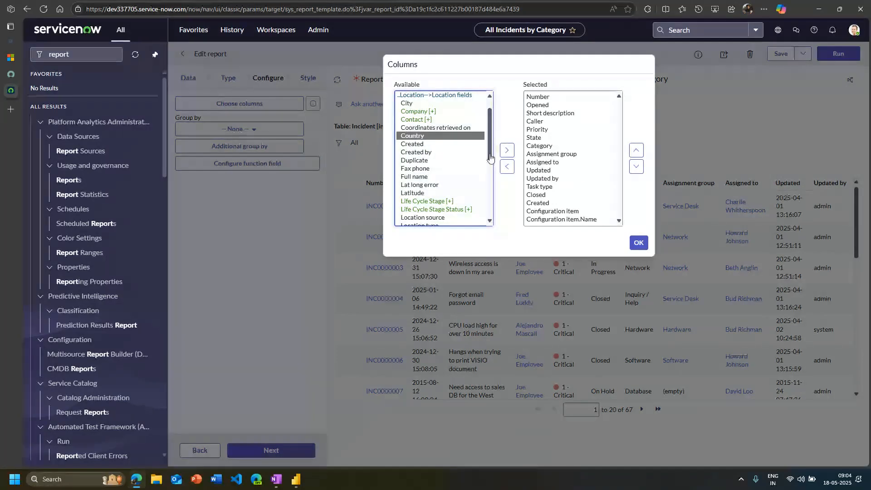
click(507, 150)
scroll(563, 207, down, 1)
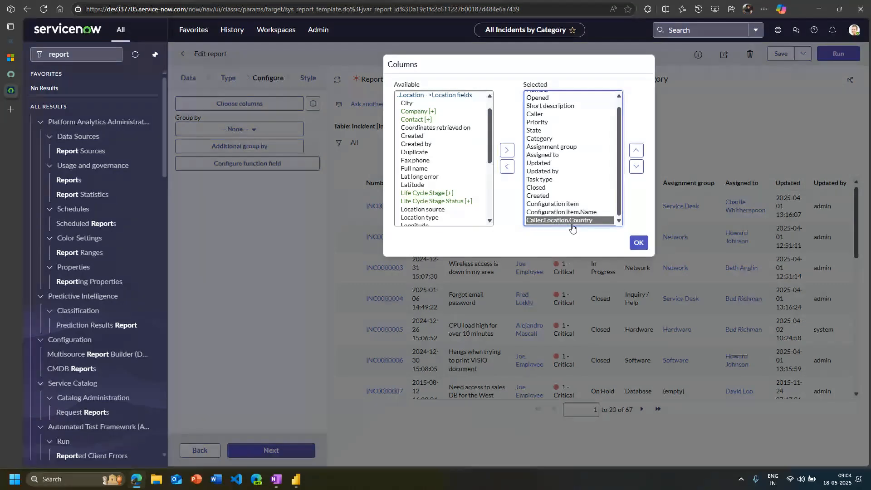
Return from the Location fields to the main incident fields and locate the Service field
scroll(416, 103, up, 1)
click(415, 98)
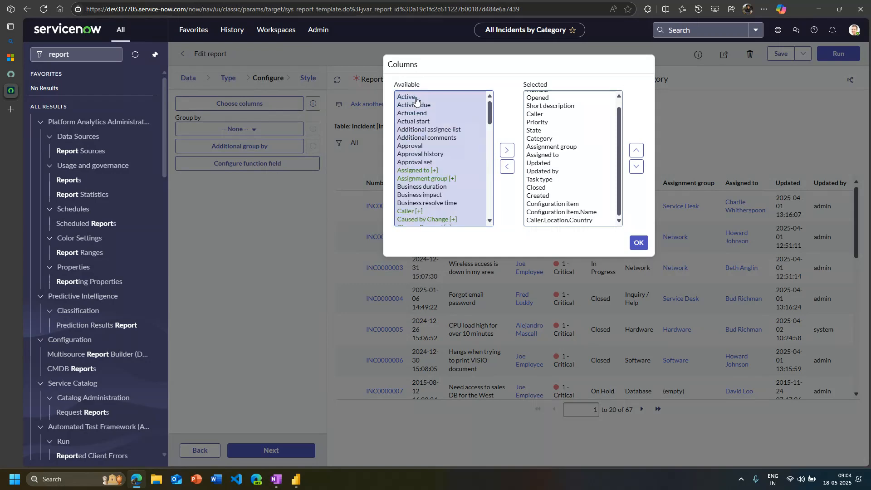
scroll(466, 162, down, 1)
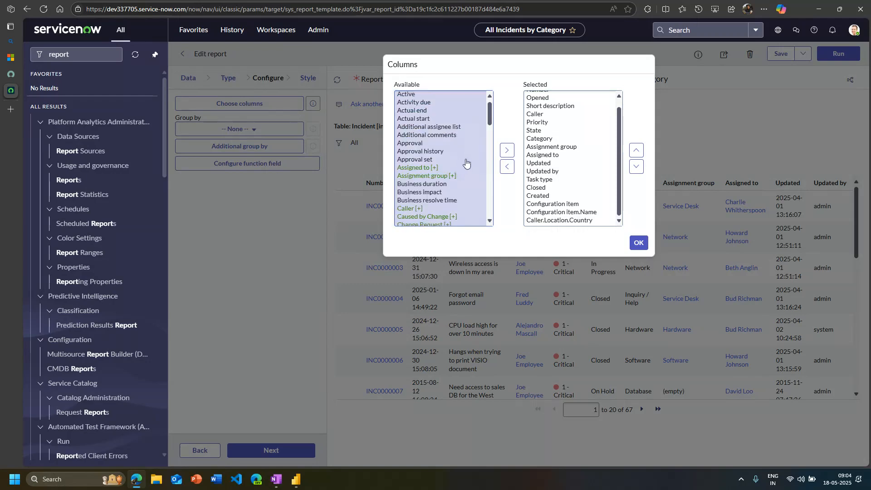
scroll(466, 162, down, 2)
scroll(466, 163, down, 15)
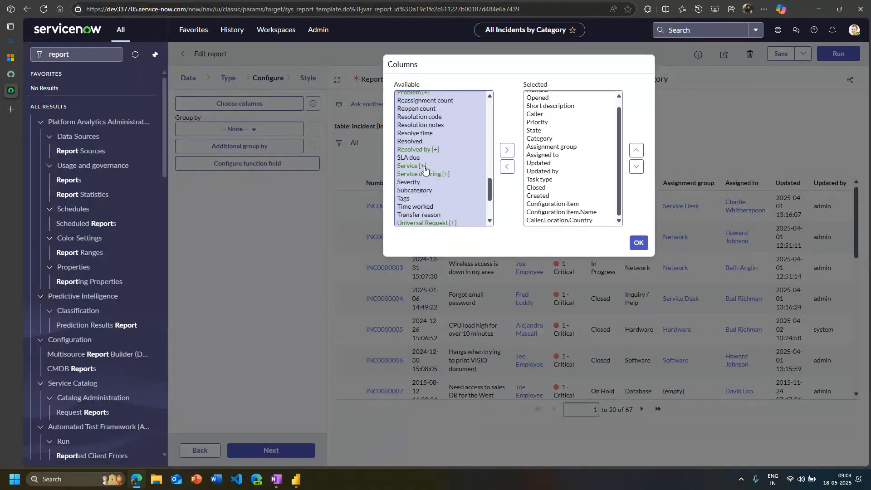
click(425, 167)
double_click(426, 167)
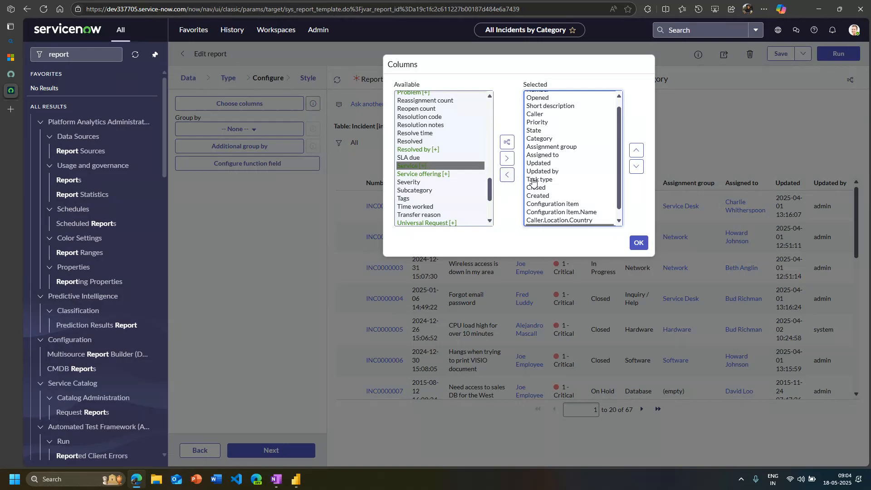
click(507, 175)
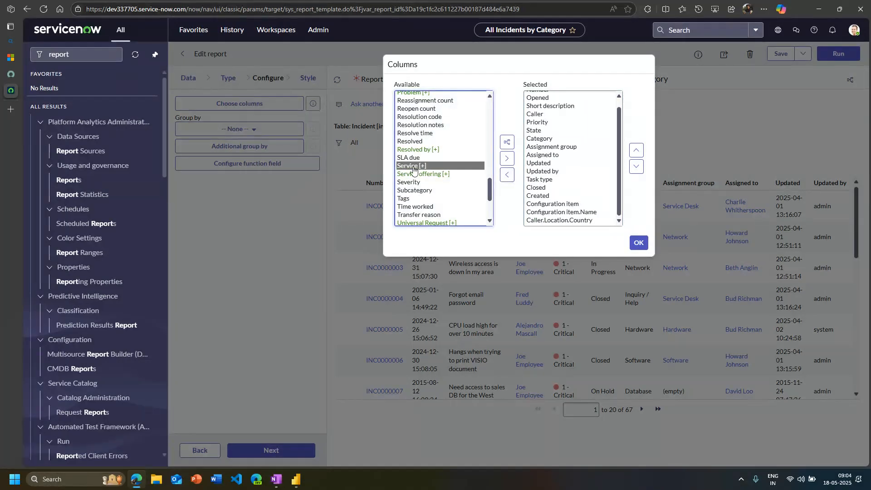
Add the Name field of Service to the report's selected columns, apply the selection and run the report
scroll(420, 183, up, 10)
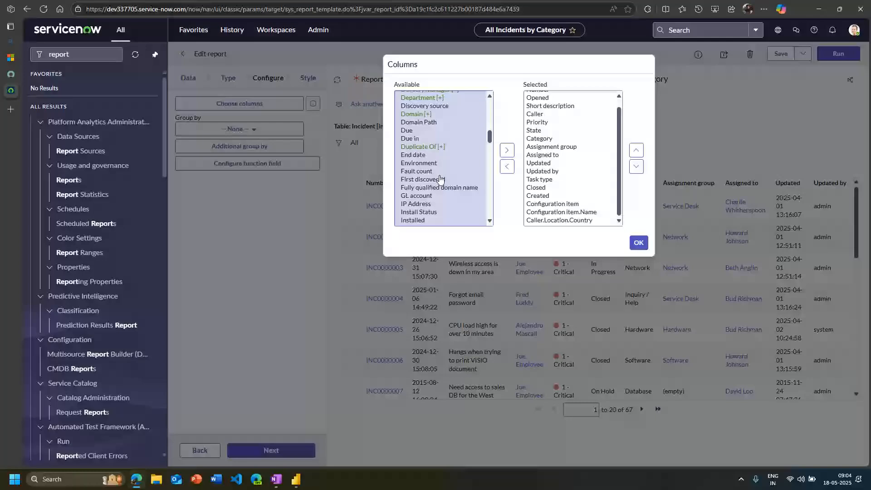
click(506, 151)
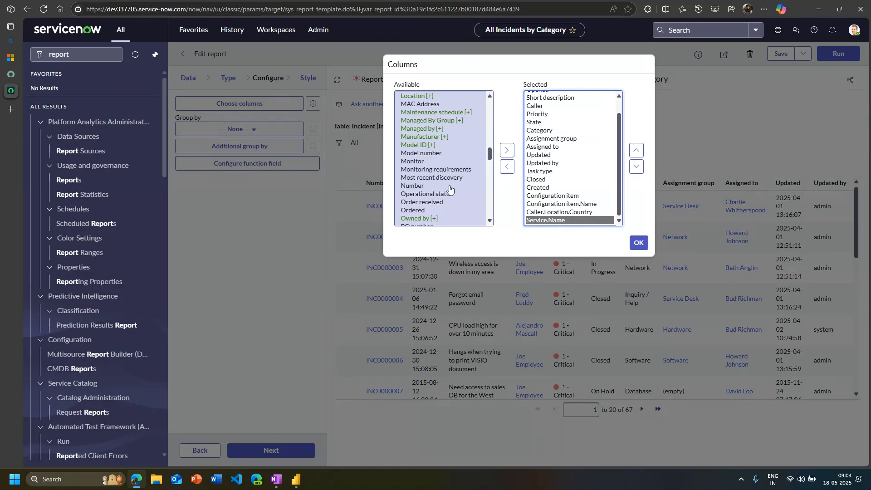
scroll(450, 189, up, 10)
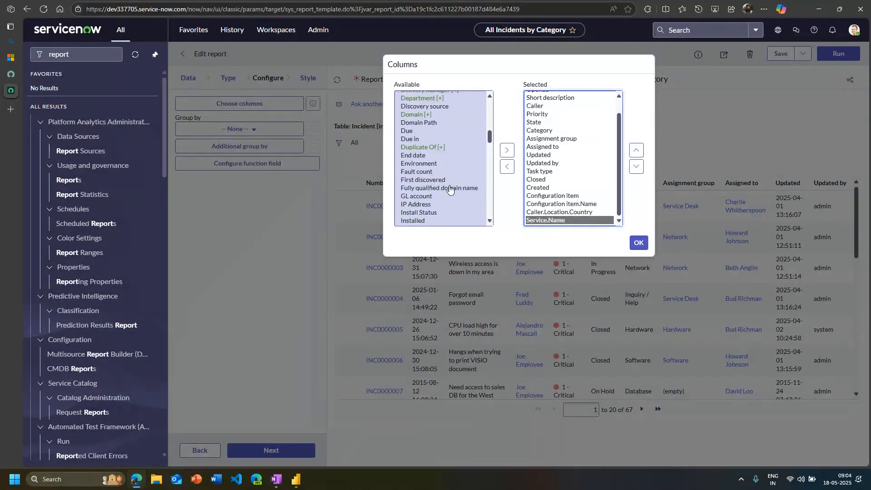
scroll(450, 190, down, 1)
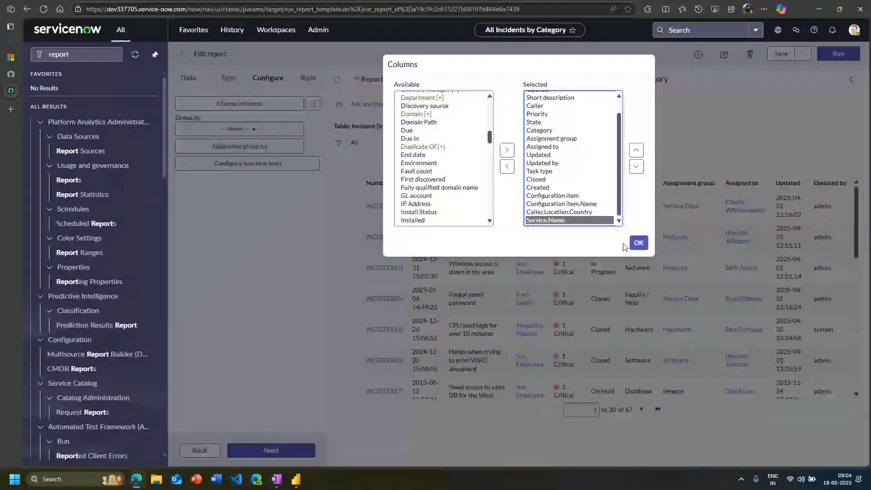
click(635, 245)
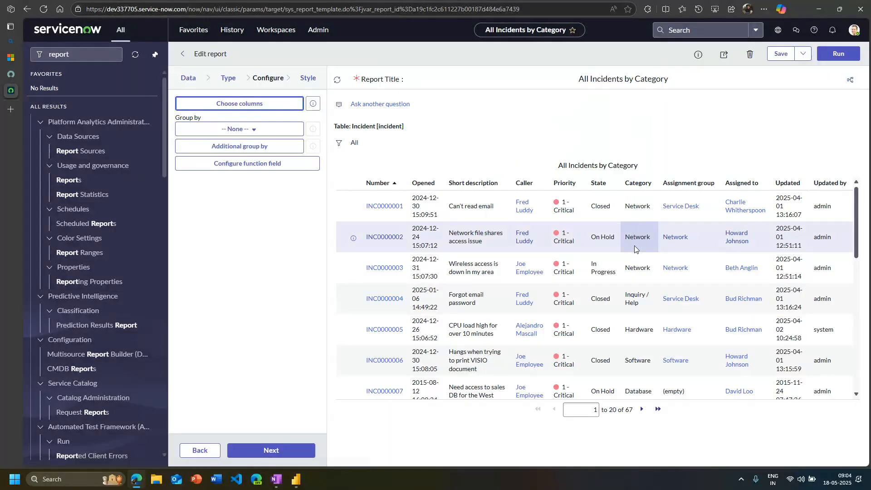
click(837, 58)
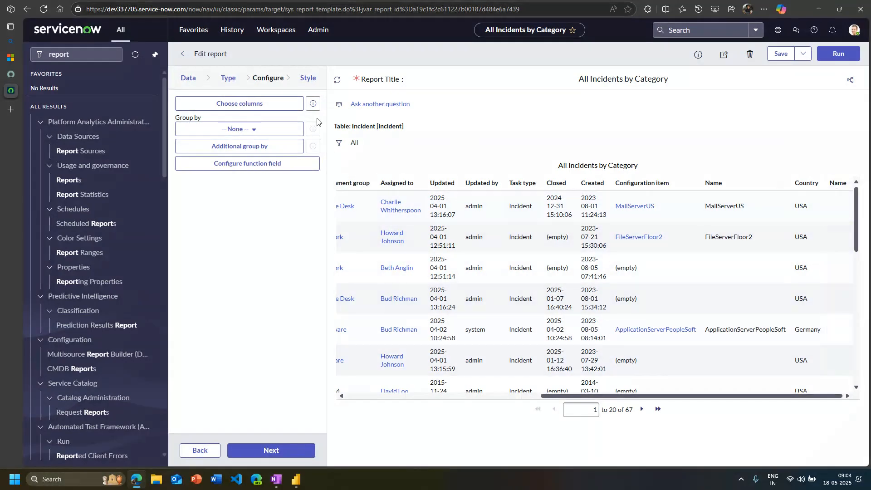
Add the Service field itself to the report's selected columns and apply the selection
click(237, 107)
scroll(444, 155, down, 10)
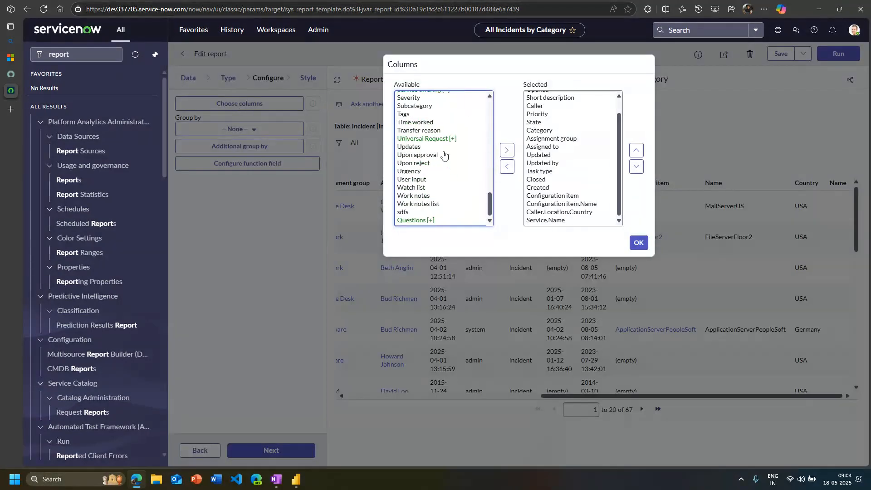
click(445, 156)
scroll(461, 191, up, 3)
key(s)
key(s)
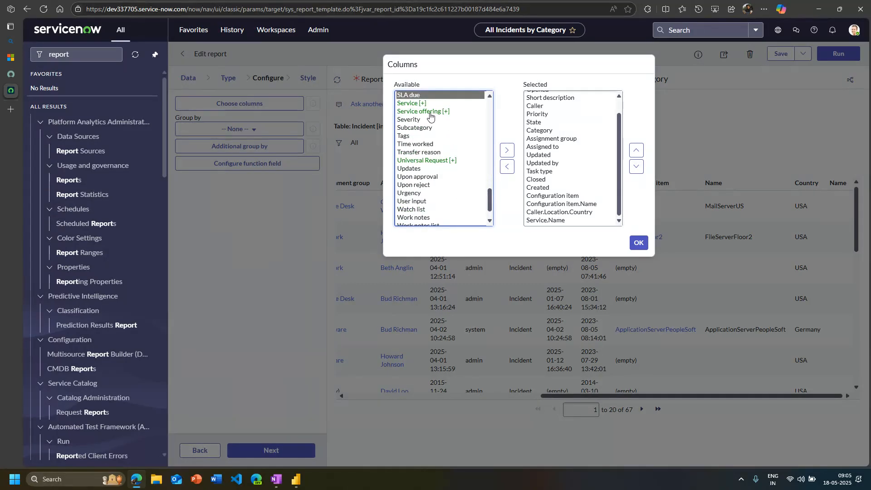
scroll(449, 171, up, 2)
click(414, 147)
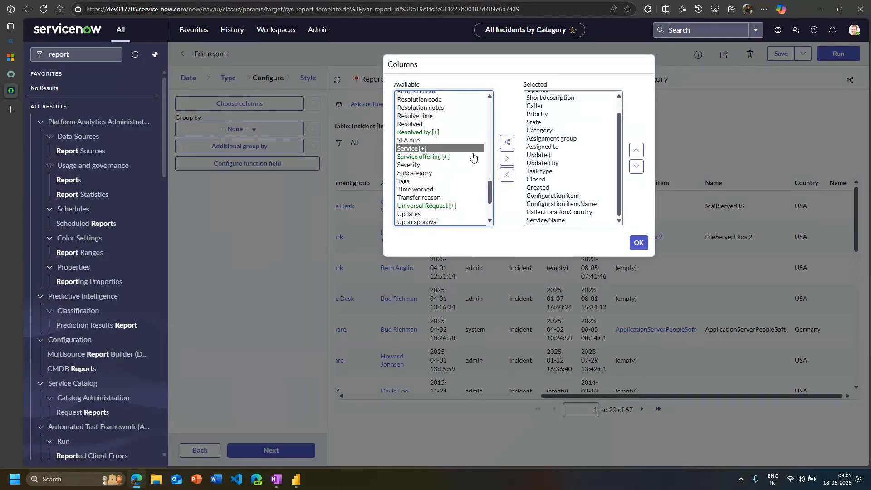
click(507, 158)
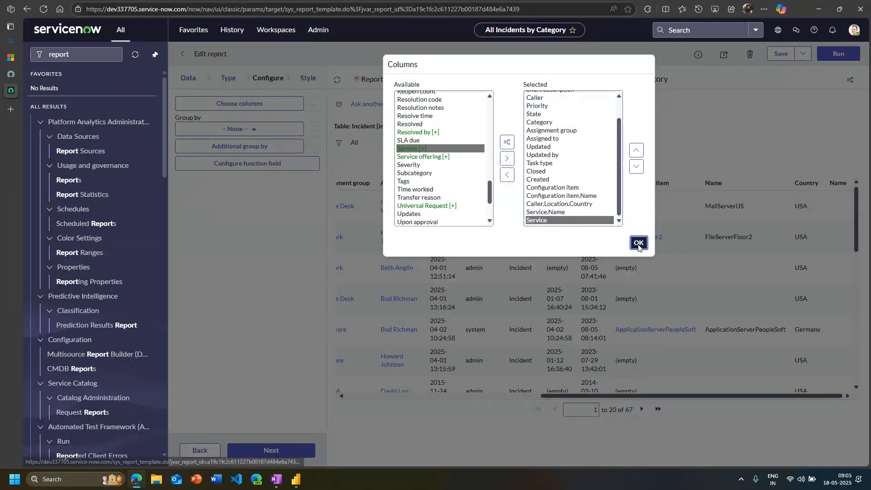
click(639, 243)
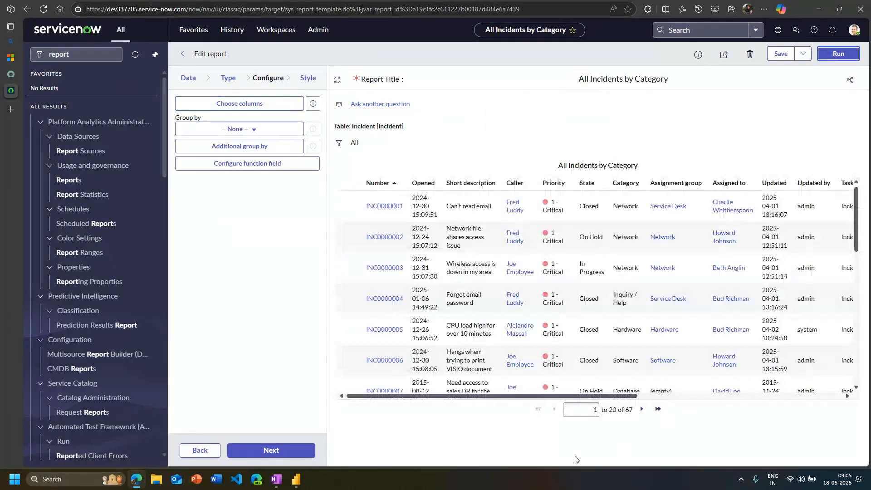
Examine the report's Configuration item, Name, Country and Service columns and recheck the list of selected columns
scroll(802, 380, right, 10)
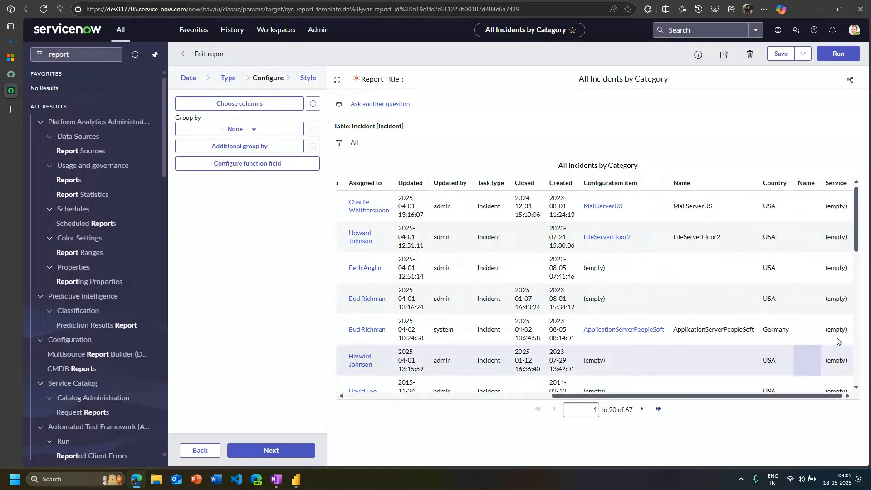
scroll(802, 380, down, 10)
scroll(796, 291, up, 5)
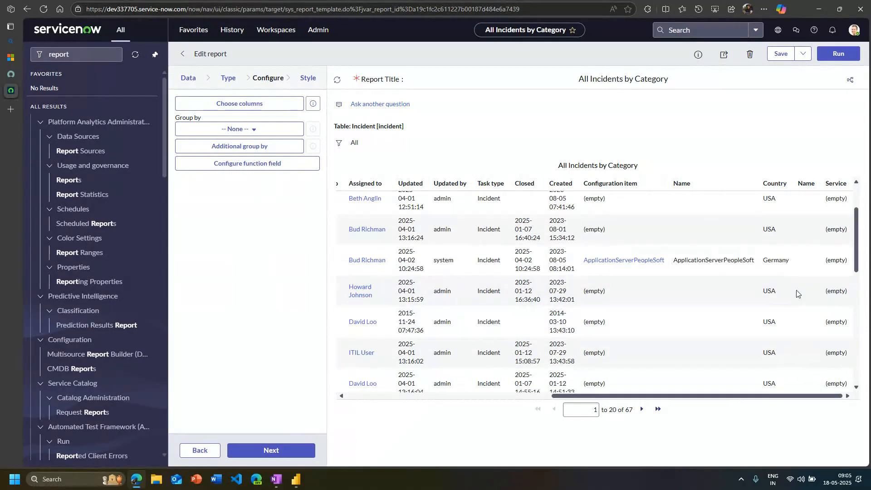
scroll(797, 290, up, 3)
drag(699, 396, 494, 396)
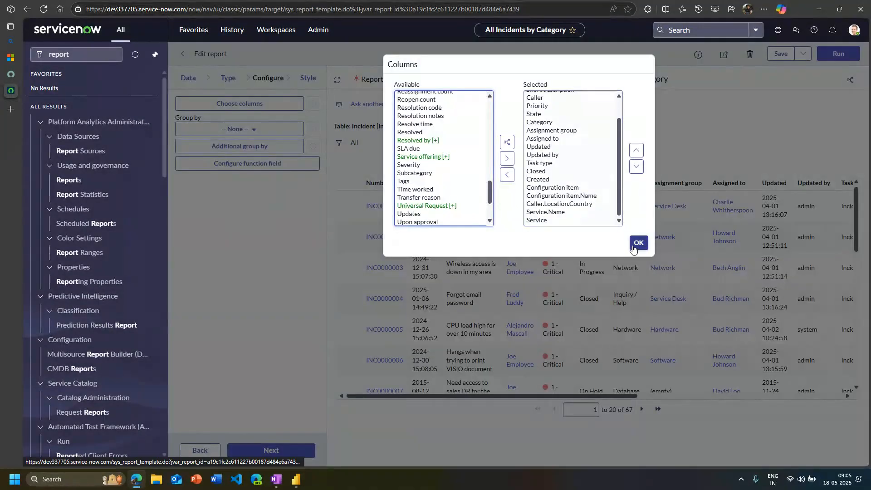
click(638, 244)
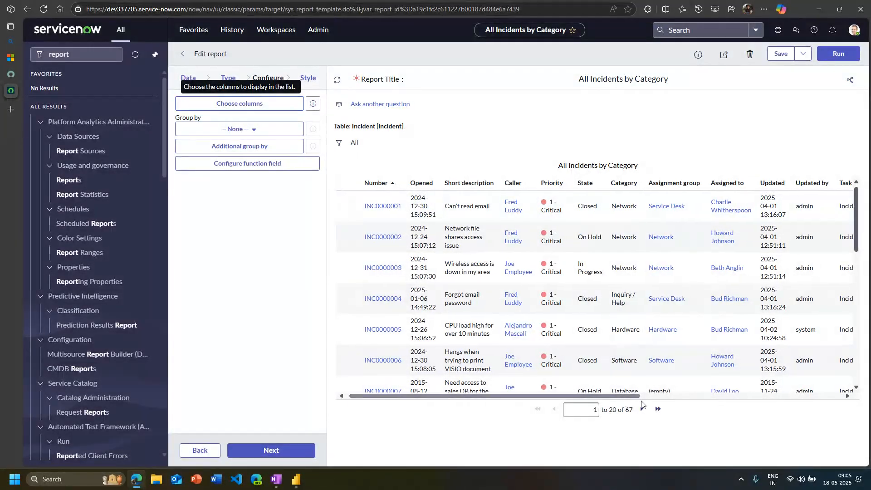
scroll(613, 331, right, 3)
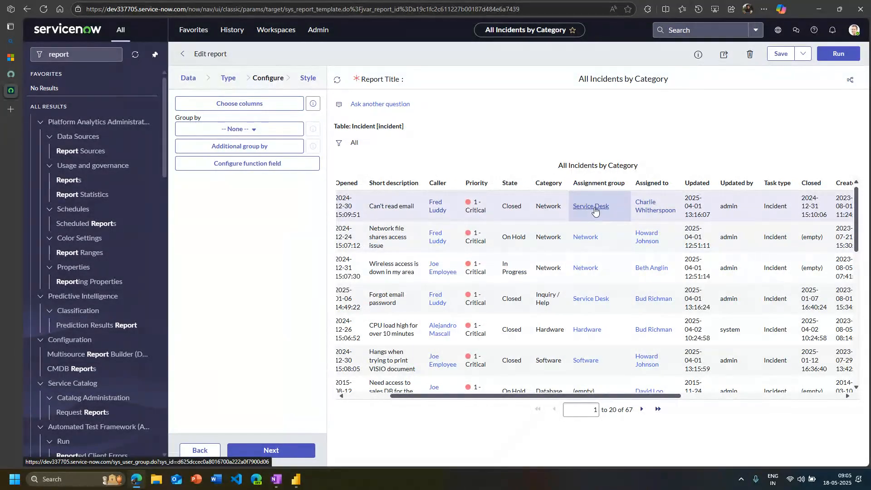
View the Service Desk group record and the lookup list for its Parent field, and close the record
click(11, 109)
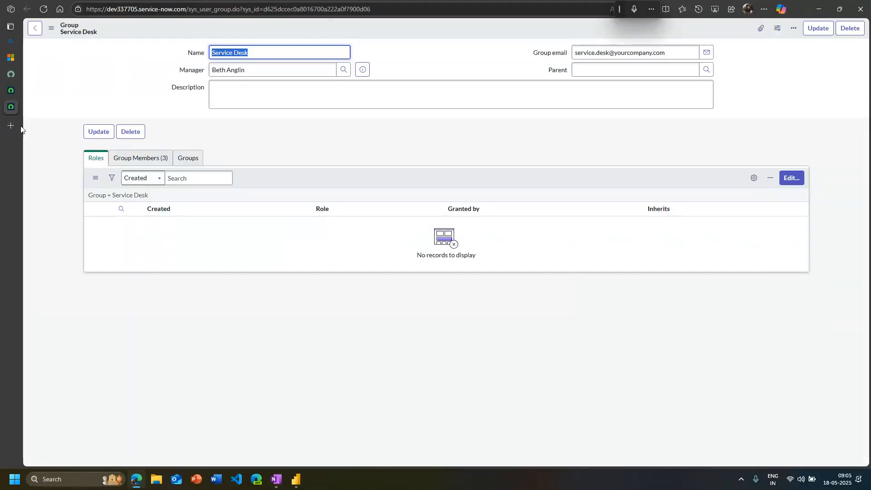
mouse_move(30, 154)
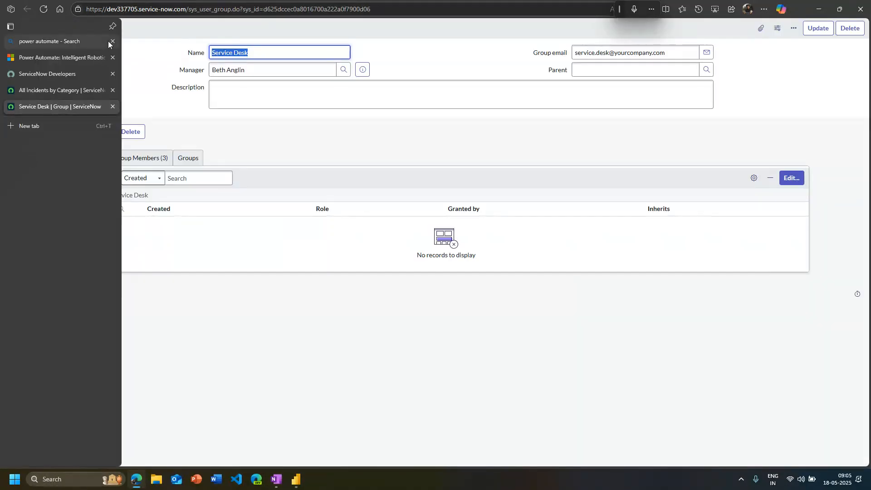
click(112, 27)
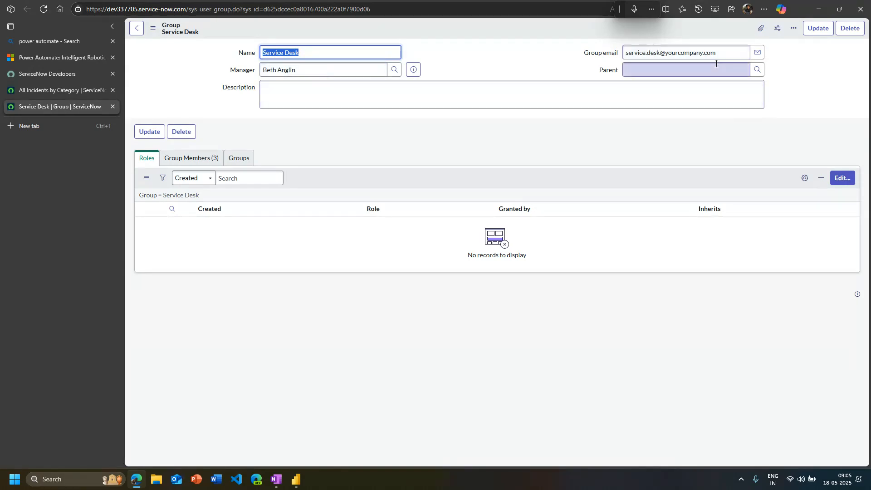
click(757, 69)
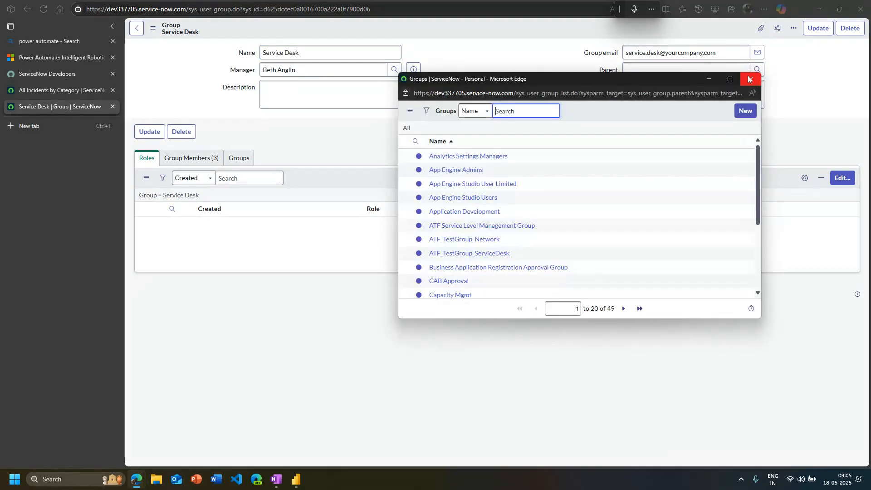
click(751, 79)
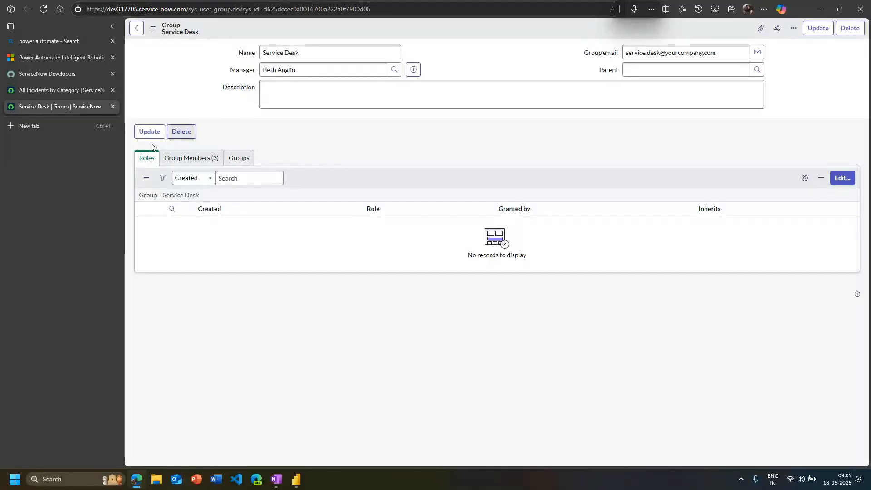
click(112, 107)
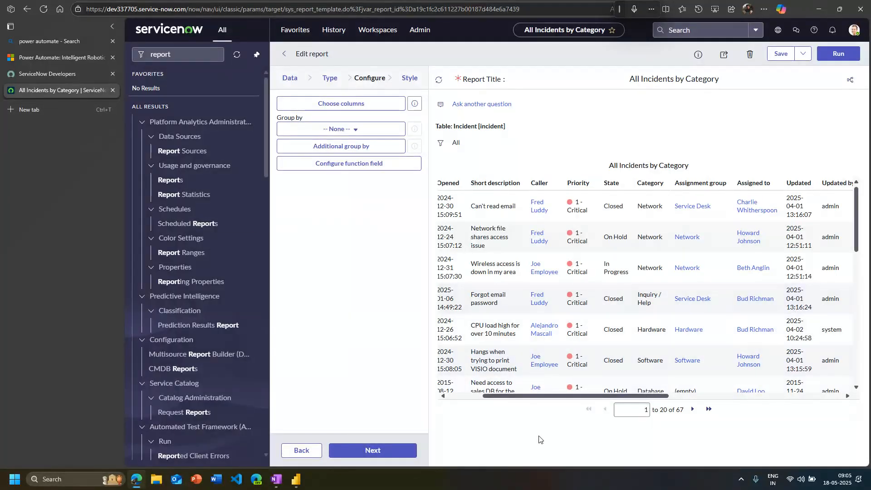
Review all columns of the report and compare them with the All Tickets table's fields in Power BI, widening the field list
drag(533, 396, 445, 407)
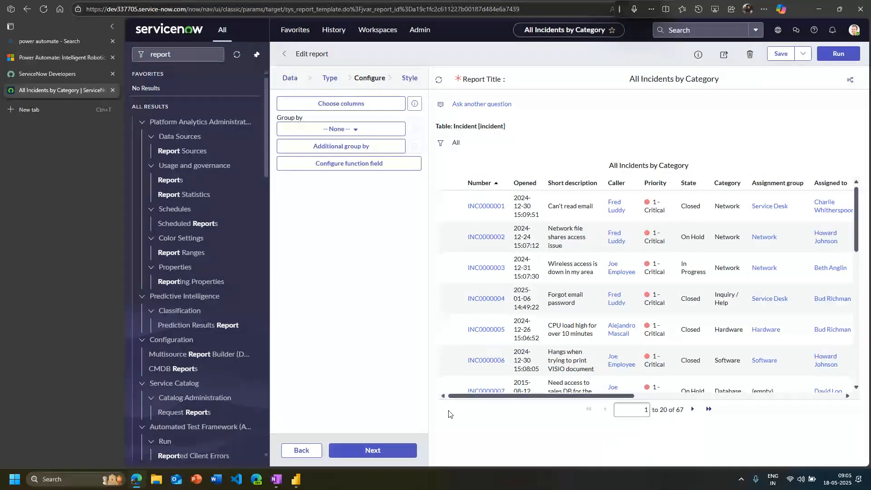
drag(460, 402, 722, 456)
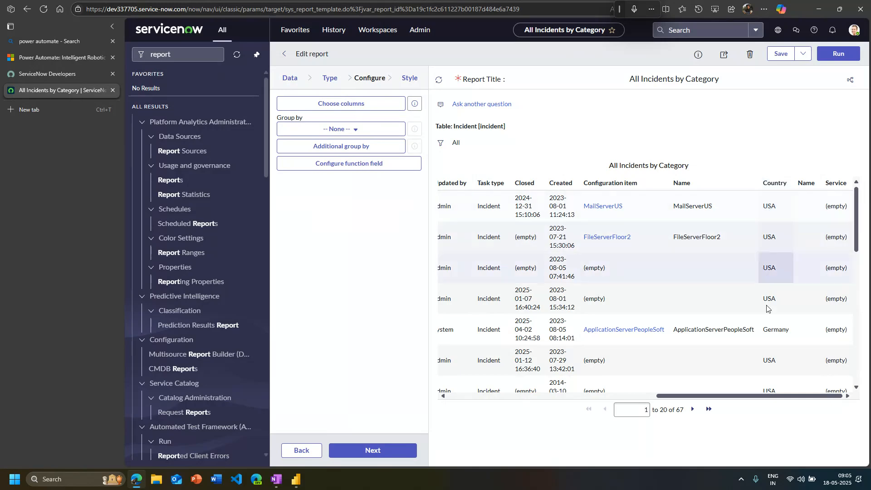
click(296, 479)
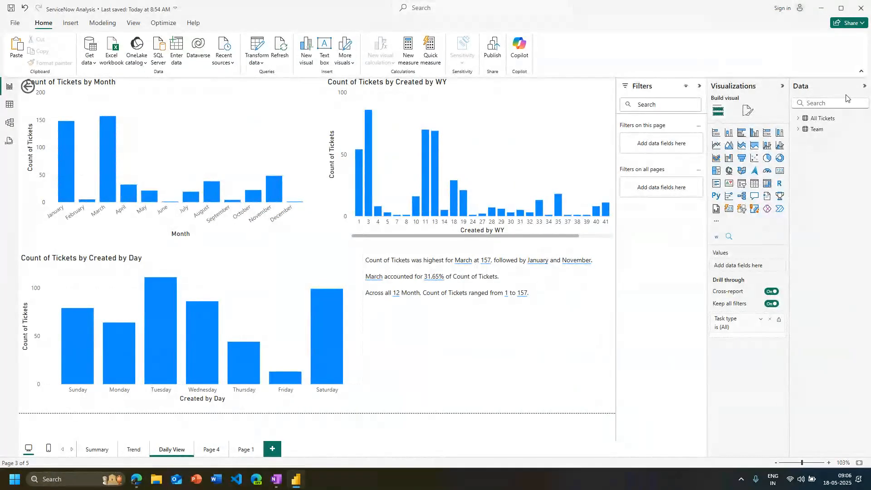
click(799, 118)
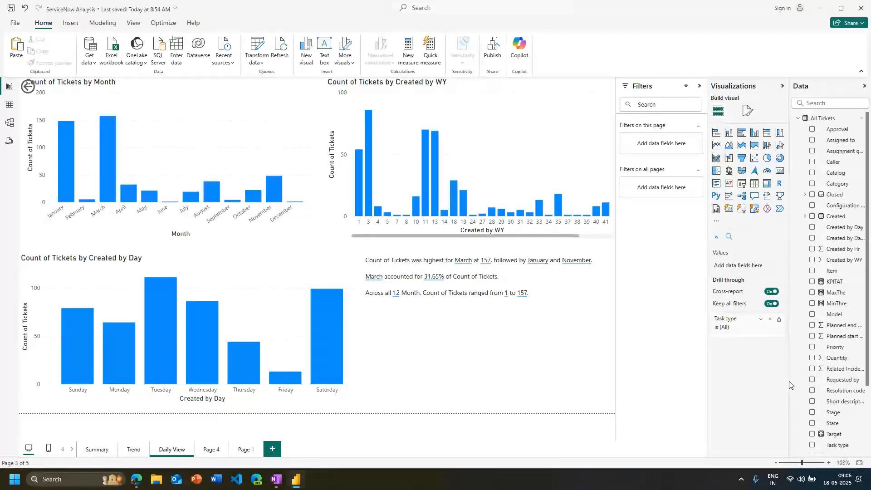
drag(790, 385, 725, 385)
scroll(798, 409, down, 3)
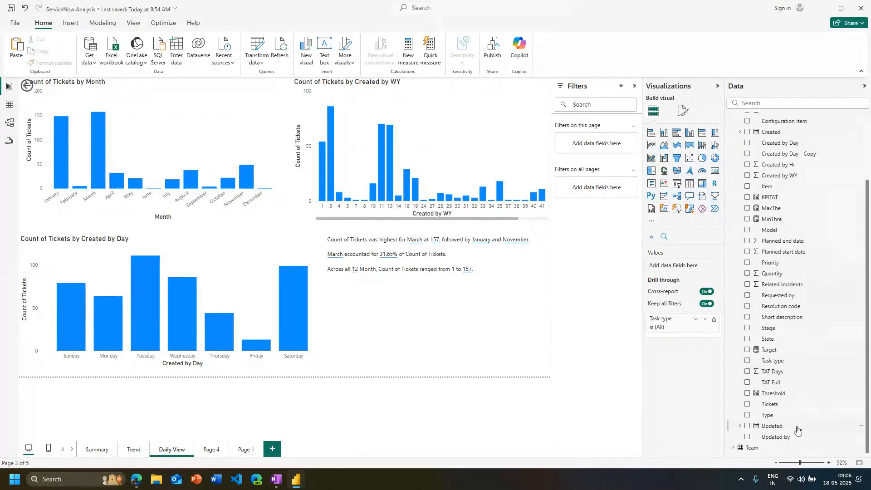
scroll(812, 399, up, 10)
click(822, 8)
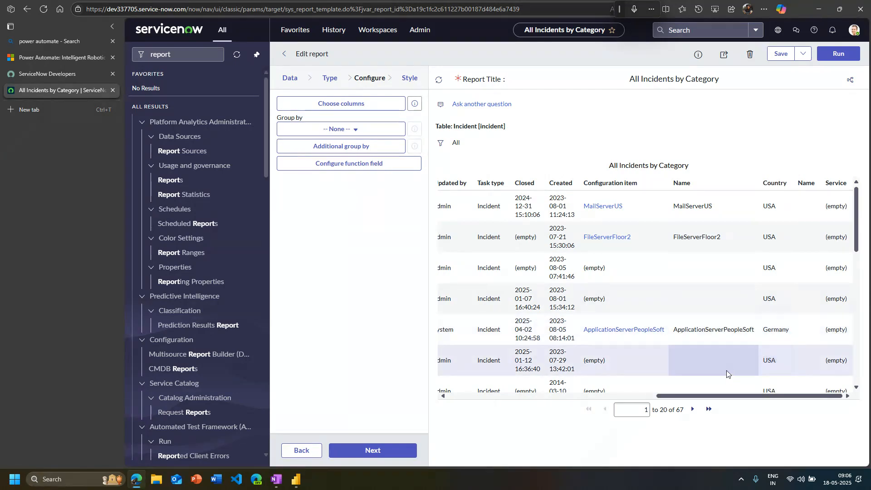
Look over the incident report's rows and columns in ServiceNow once more and show the desktop
scroll(709, 273, down, 3)
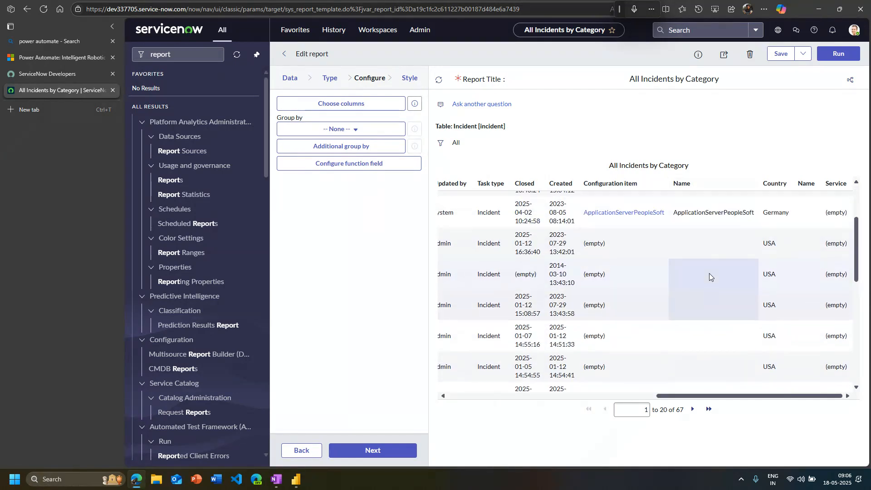
scroll(709, 273, up, 3)
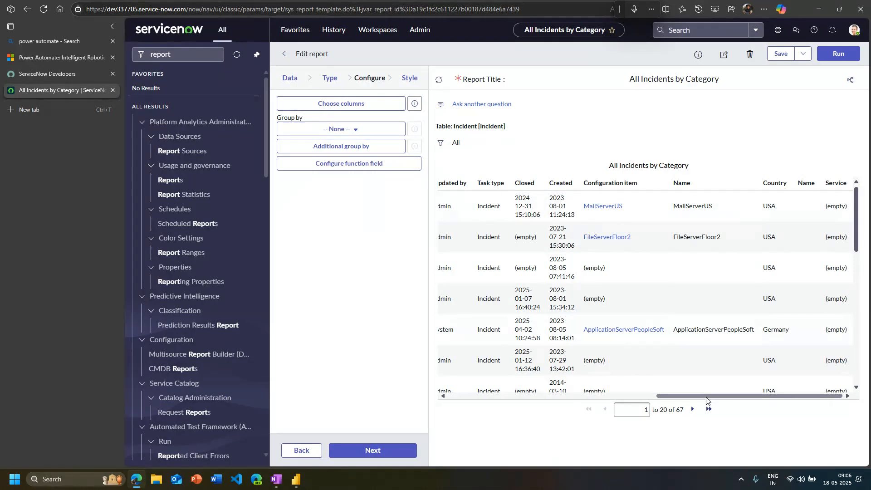
drag(706, 398, 498, 397)
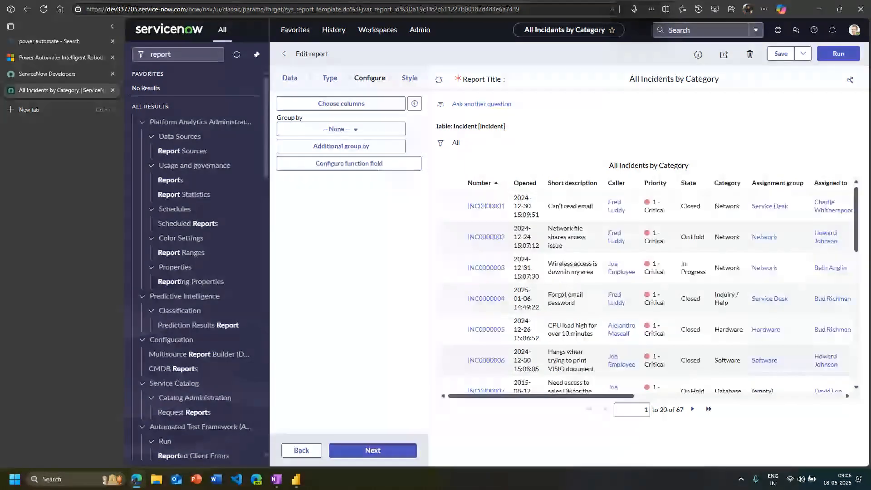
key(super+d)
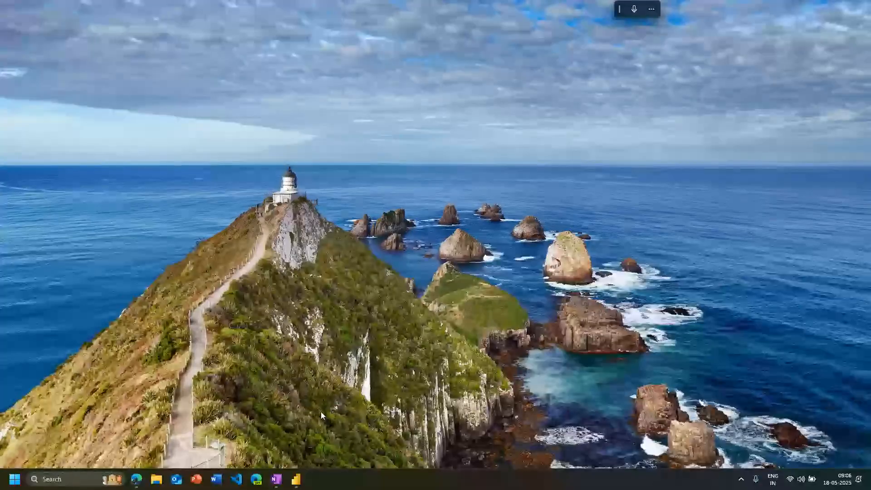
Switch to Power BI and examine the explanation of November's increase in the Count of Tickets by Month chart
click(298, 480)
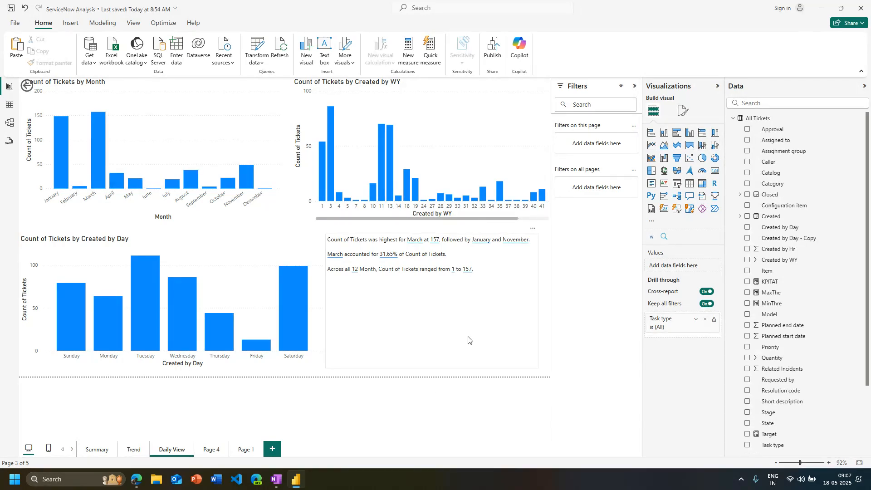
right_click(246, 180)
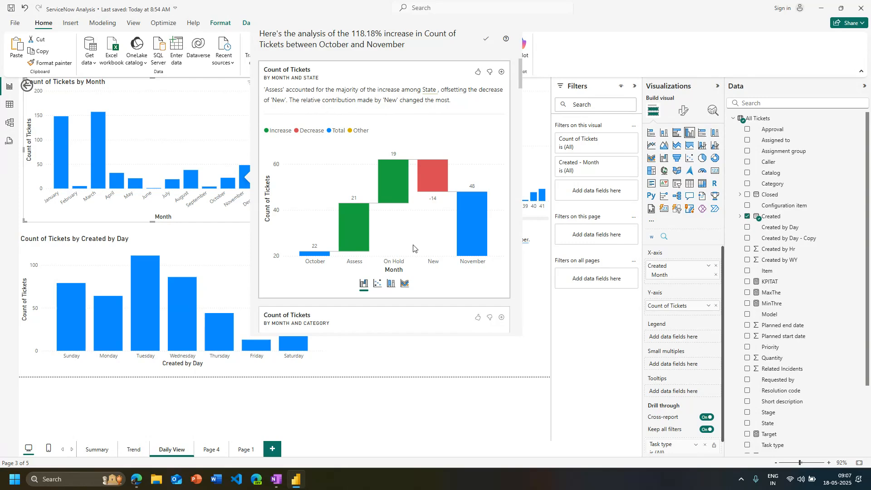
scroll(413, 249, down, 4)
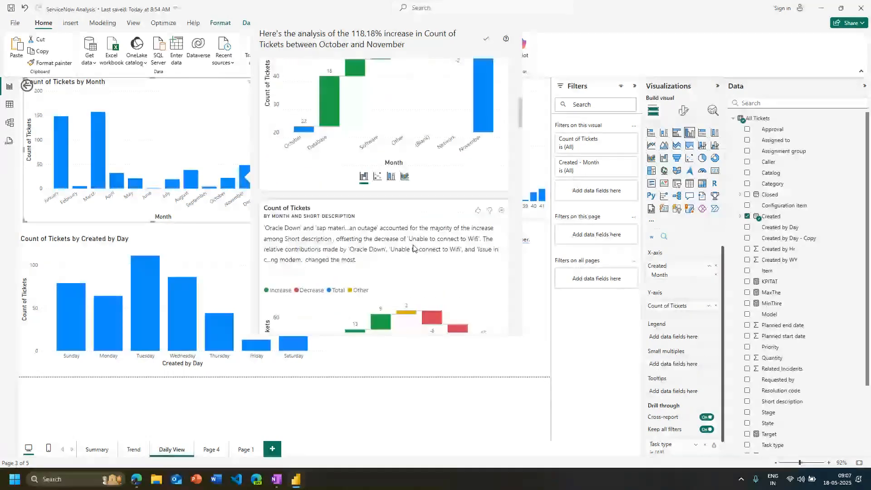
Examine the state, short description and configuration item breakdowns in the explanation of November's ticket increase, and close the explanation
scroll(417, 251, down, 3)
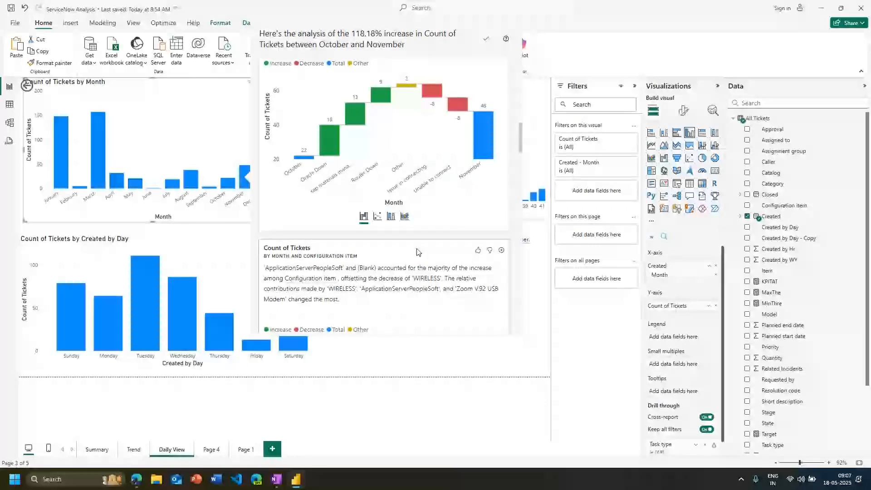
scroll(419, 252, up, 2)
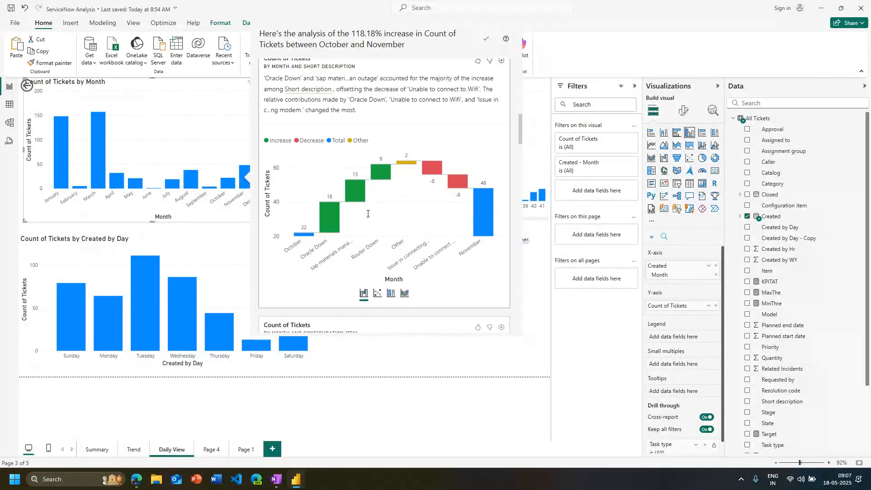
scroll(331, 240, up, 1)
mouse_move(331, 241)
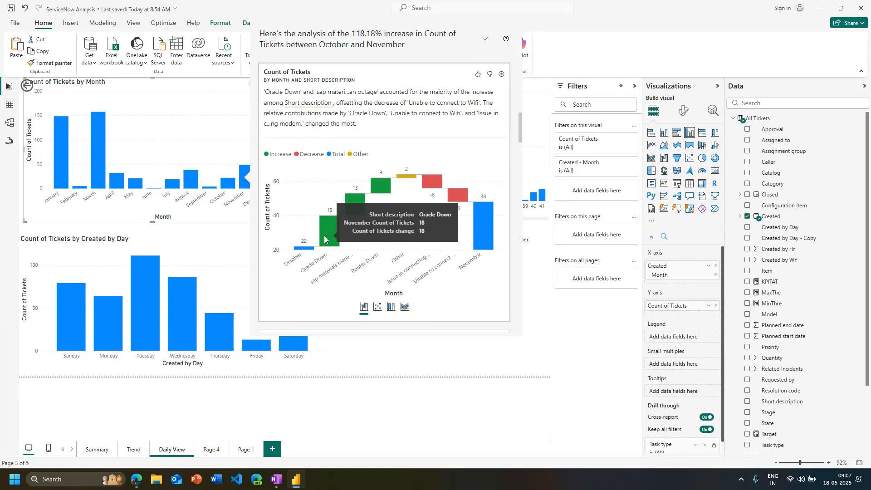
scroll(324, 239, up, 4)
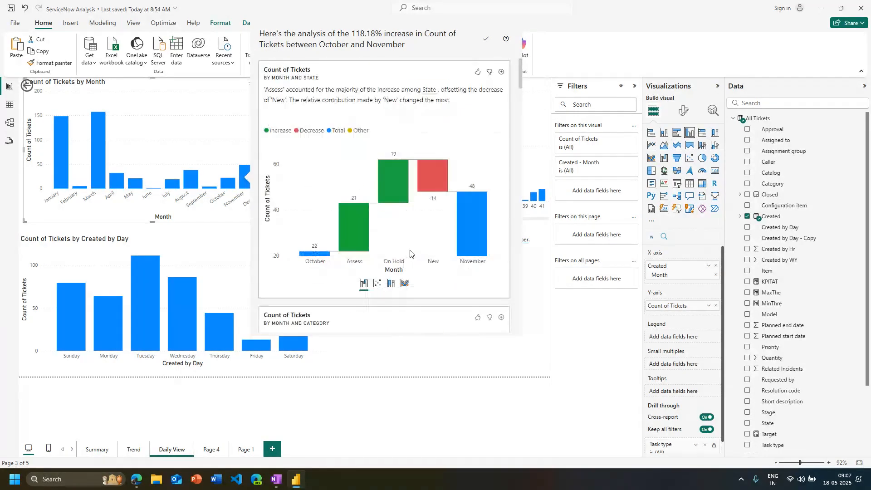
scroll(361, 198, down, 5)
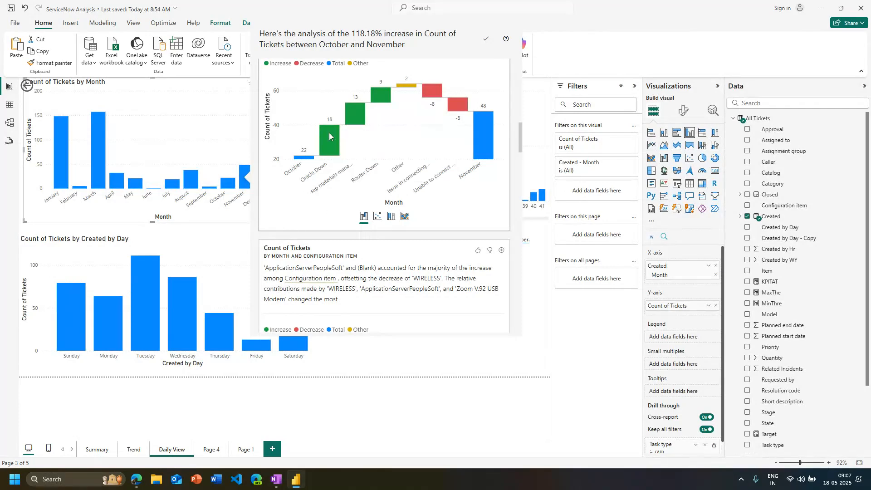
mouse_move(328, 132)
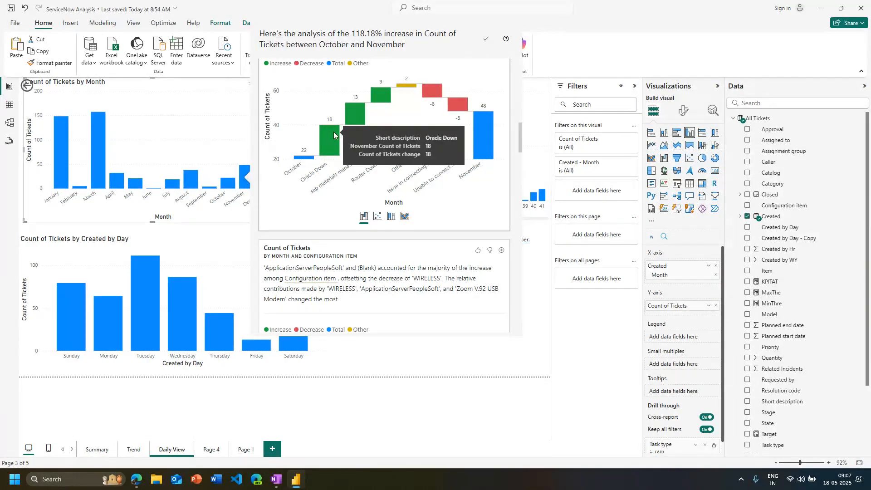
scroll(334, 132, up, 2)
scroll(293, 291, down, 2)
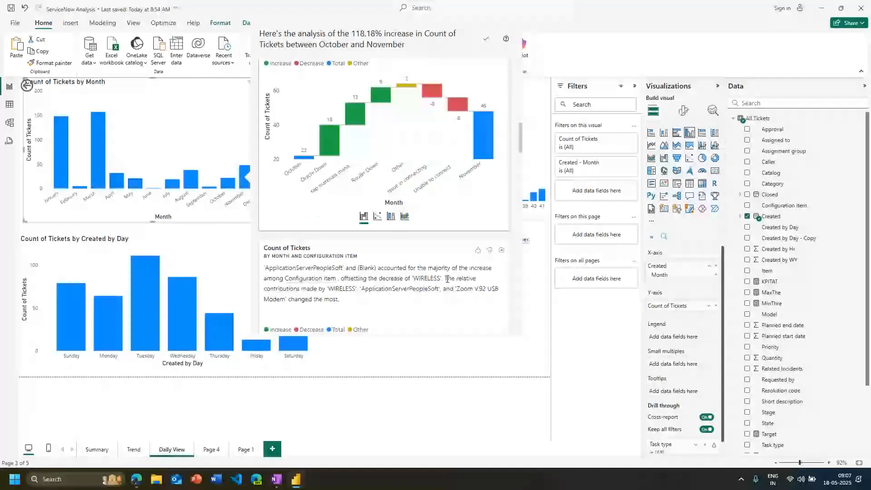
click(215, 230)
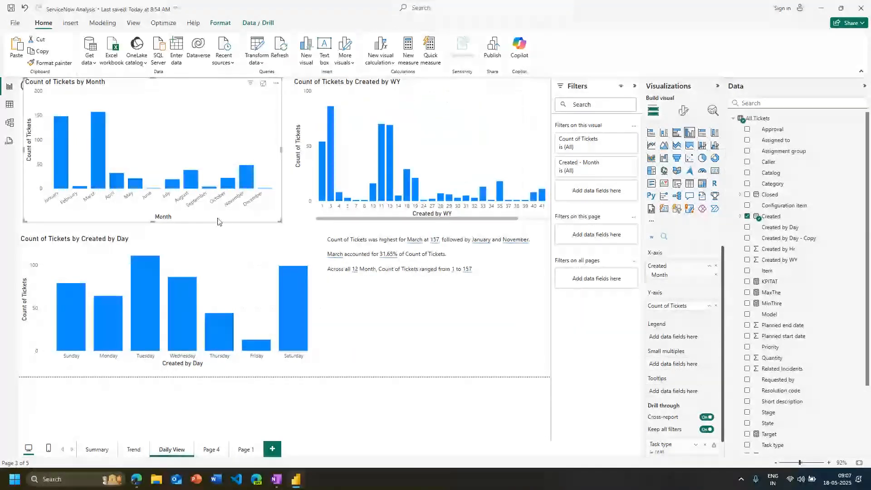
Find where the distribution is different from March's bar in Count of Tickets by Month, and view the Category and Assignment Group results
right_click(97, 177)
mouse_move(136, 236)
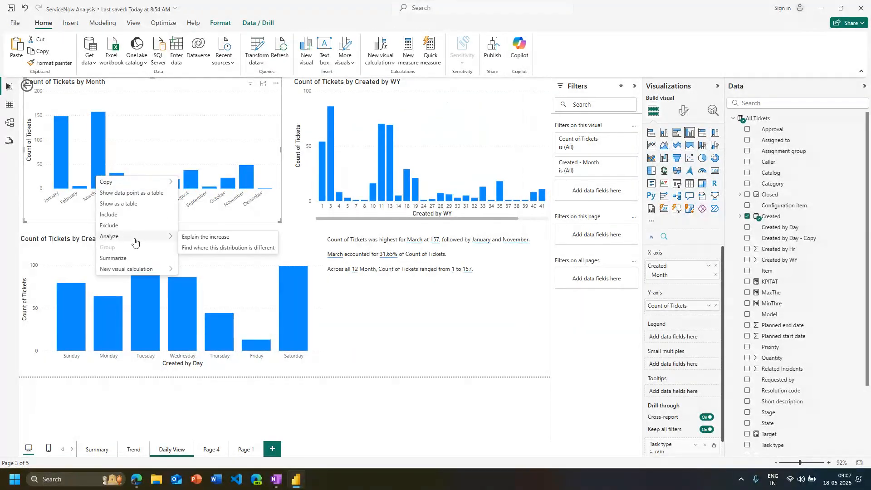
click(208, 248)
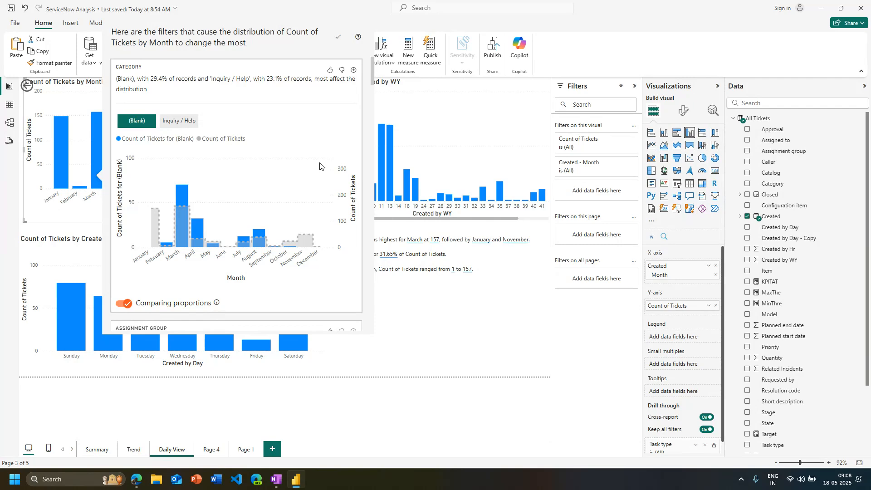
scroll(320, 167, down, 5)
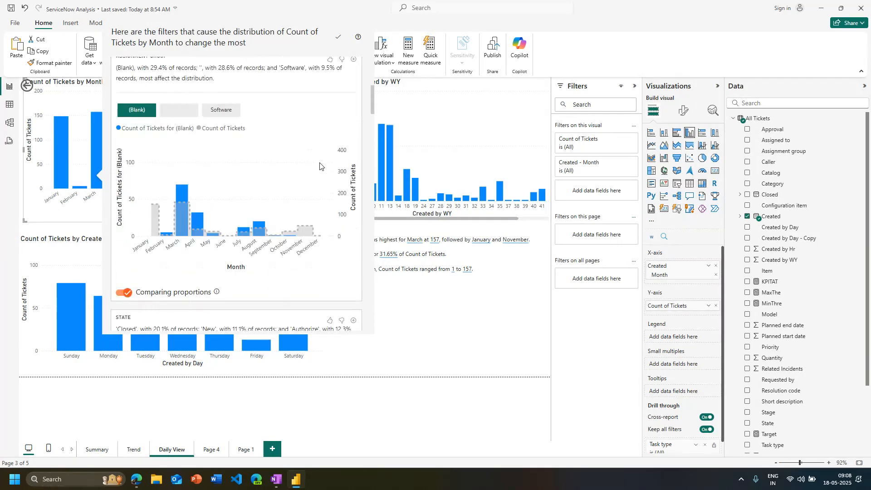
scroll(319, 166, up, 1)
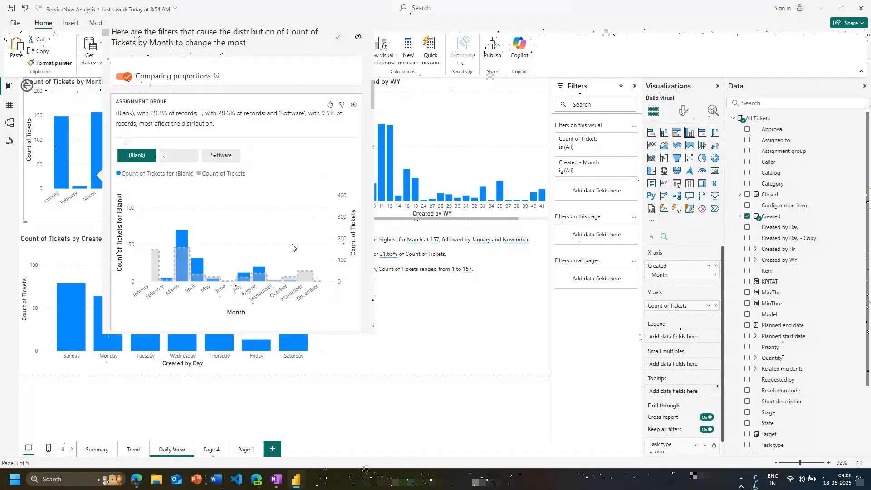
Compare the monthly distributions for the (Blank), unnamed and Software values of the Assignment Group result
click(221, 155)
click(137, 155)
click(172, 160)
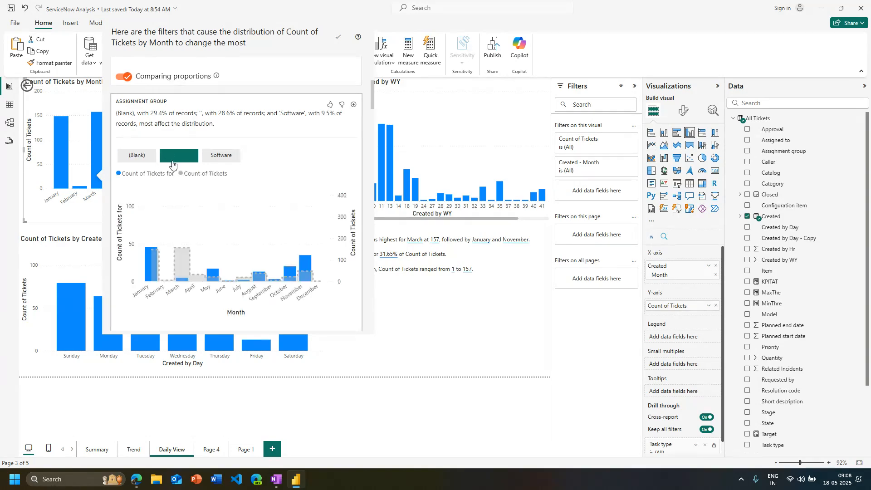
click(215, 158)
scroll(272, 281, down, 2)
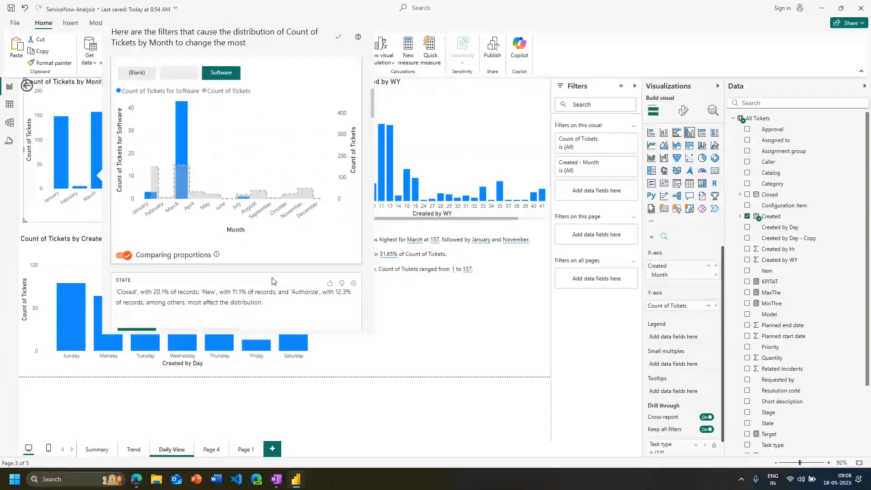
Compare the distributions for the Authorize and New states and for Lead 2 and Lead 1, view the Team result, and close the analysis
scroll(272, 281, down, 5)
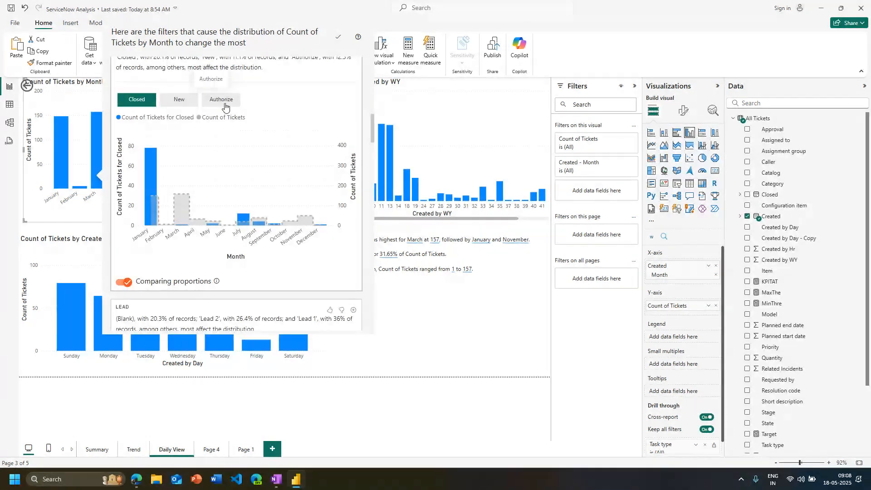
click(225, 102)
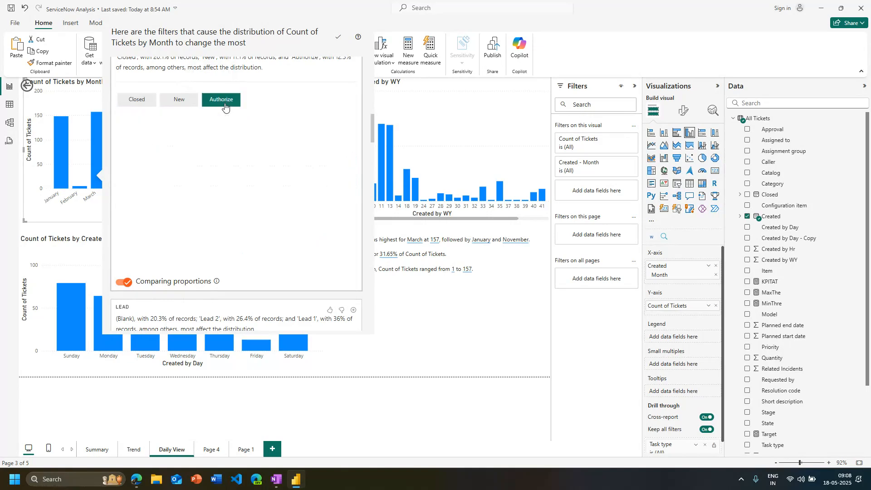
click(186, 104)
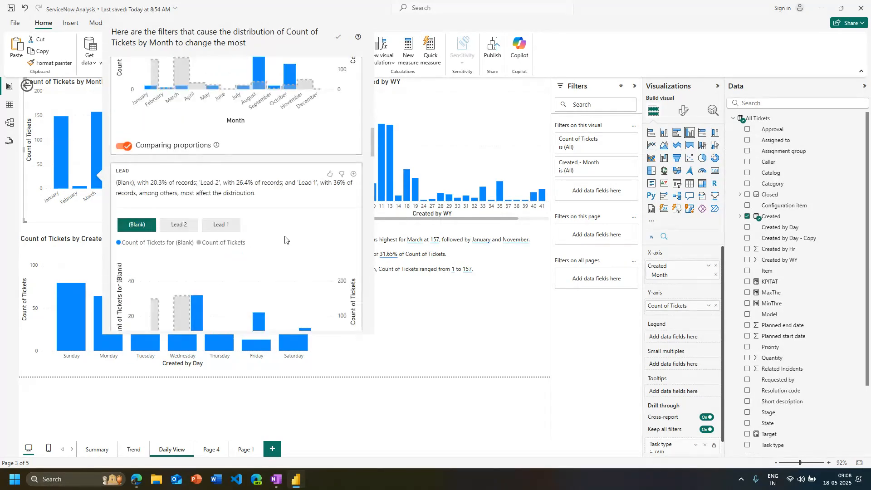
scroll(185, 136, down, 2)
click(179, 135)
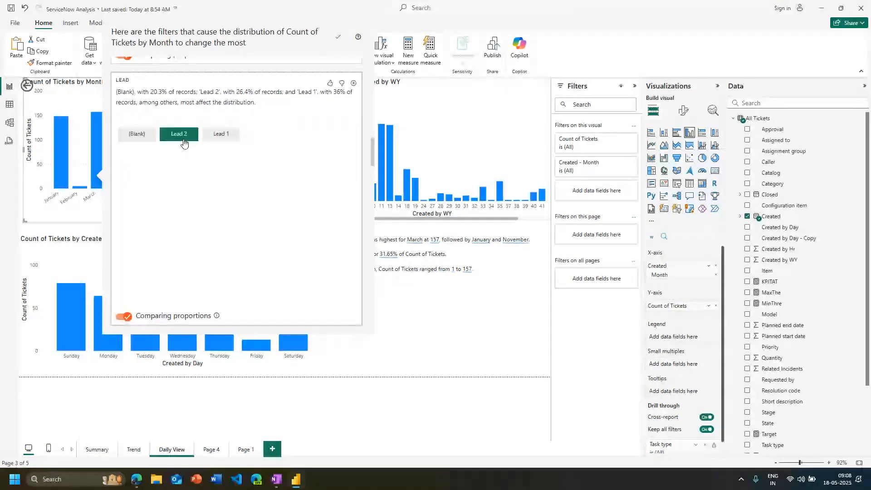
click(221, 134)
scroll(273, 249, down, 3)
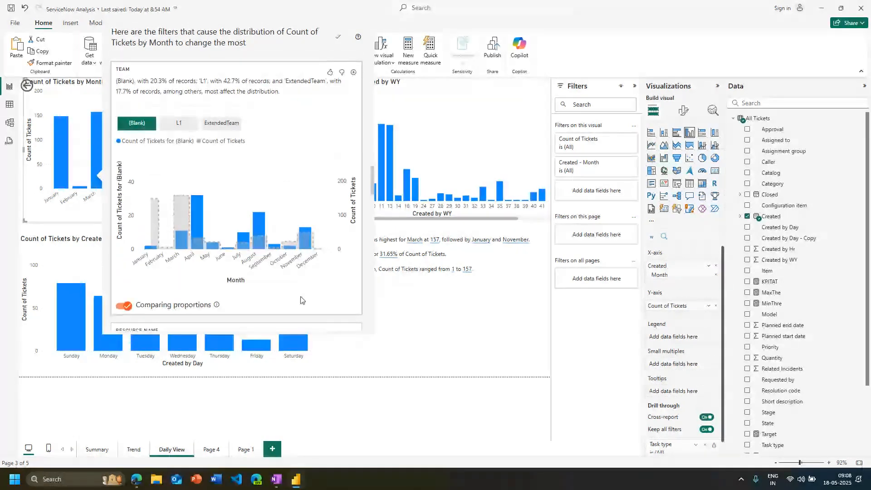
scroll(302, 300, down, 4)
click(398, 365)
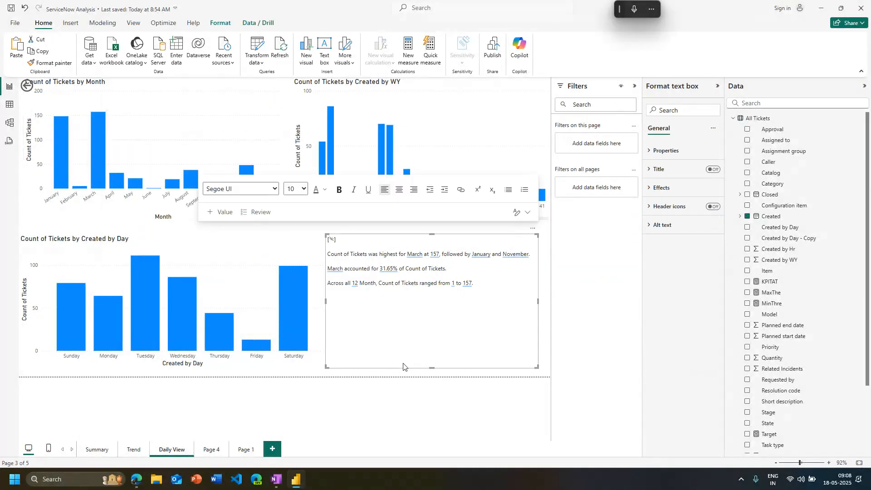
click(385, 400)
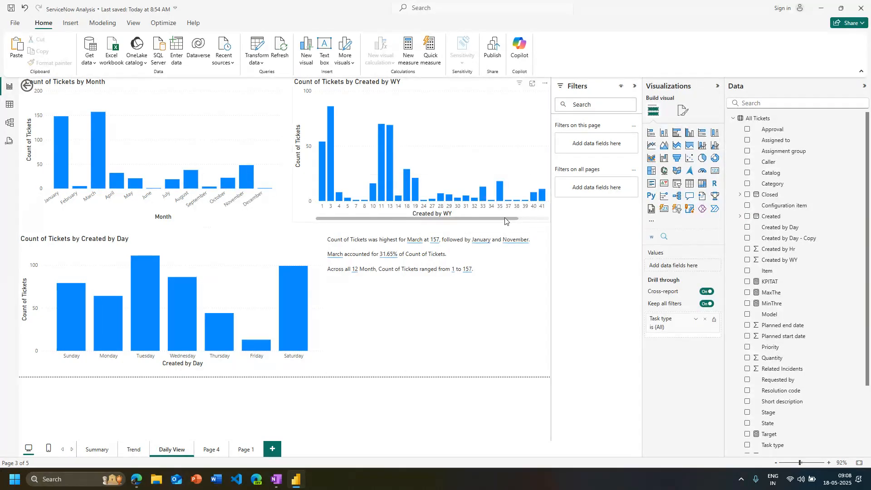
Cross-highlight the page by week 48 in Count of Tickets by Created by WY, compare it with November, and reselect week 48
drag(505, 221, 536, 221)
click(534, 186)
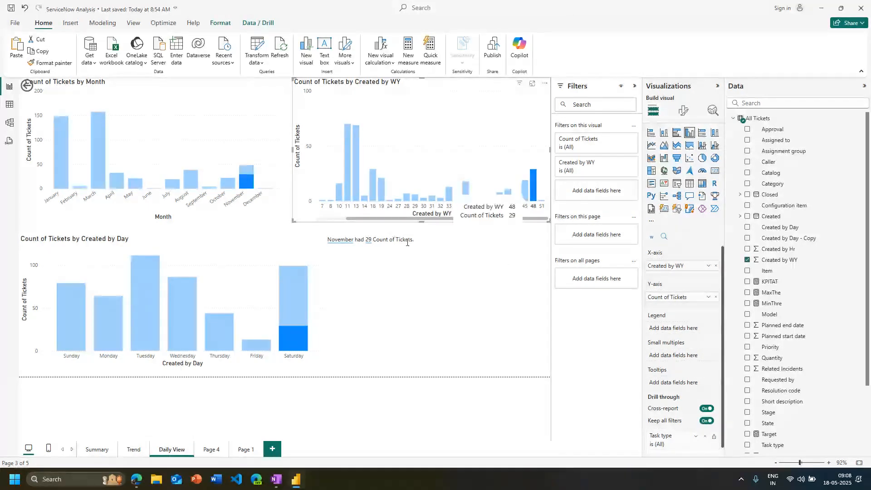
click(525, 195)
click(534, 198)
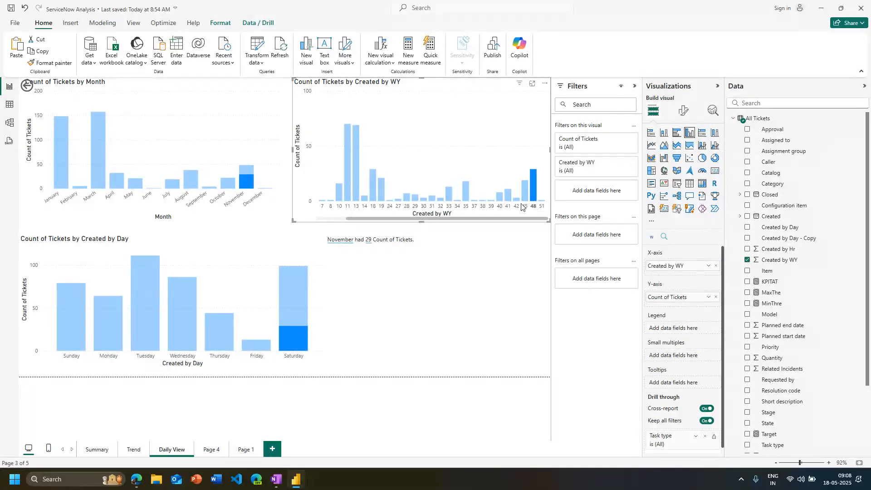
click(244, 195)
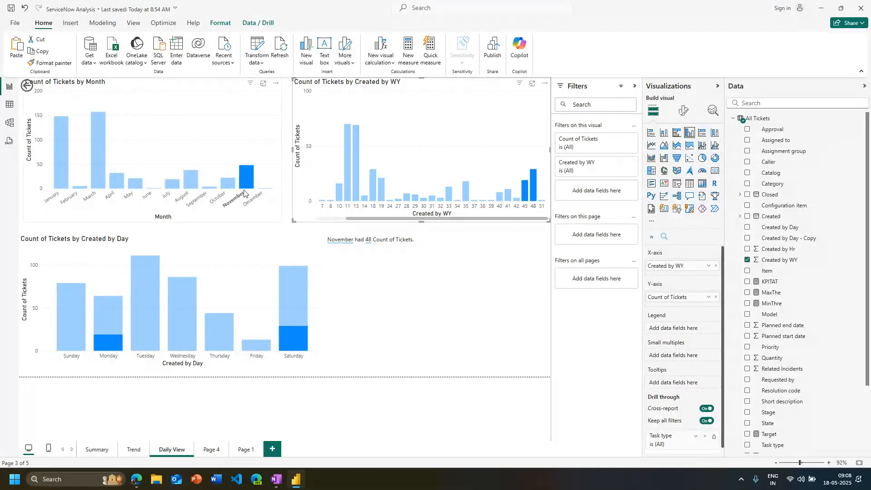
click(534, 208)
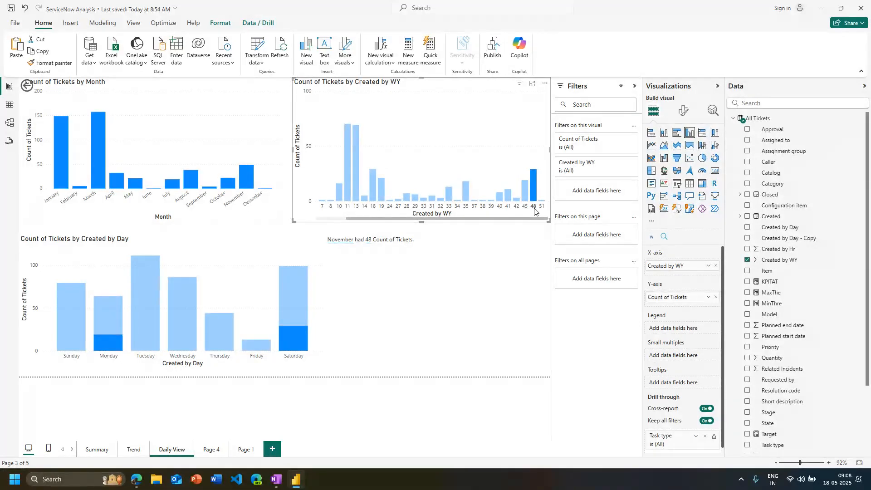
Add the line "for the week" below the November sentence in the narrative text box
click(453, 249)
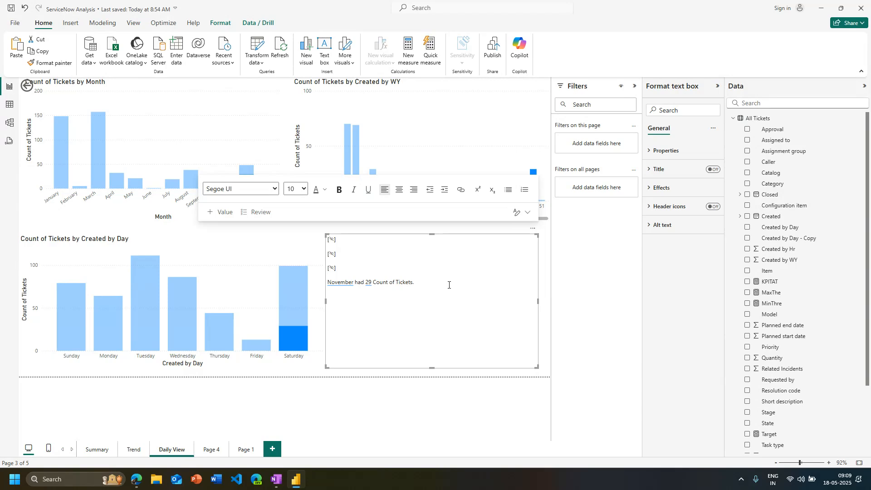
key(super+h)
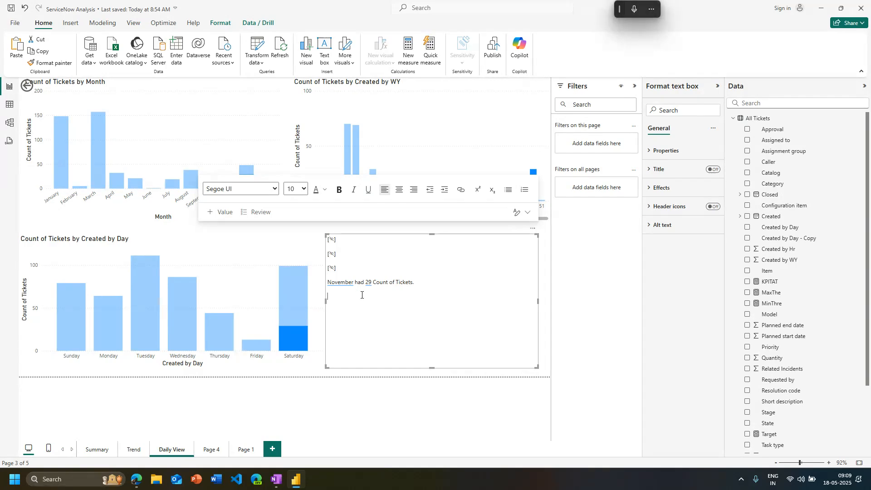
text(for the week)
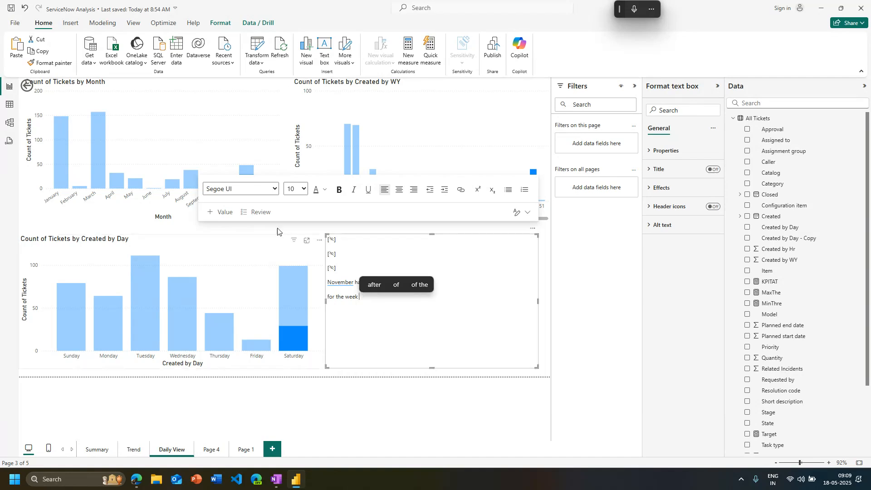
click(220, 212)
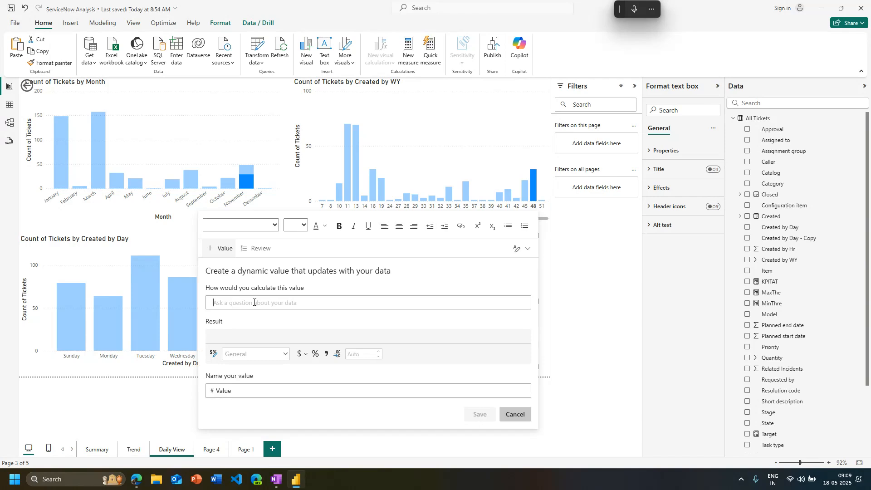
text(wee)
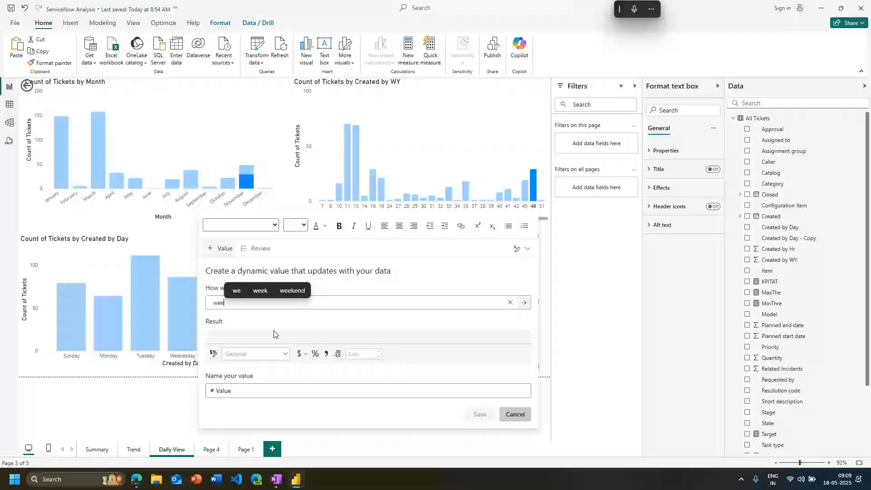
double_click(284, 301)
key(BackSpace)
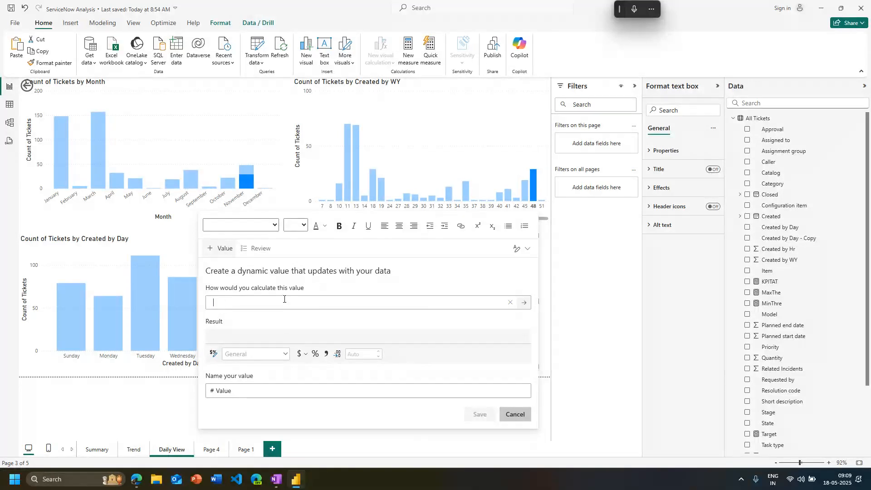
text(wy)
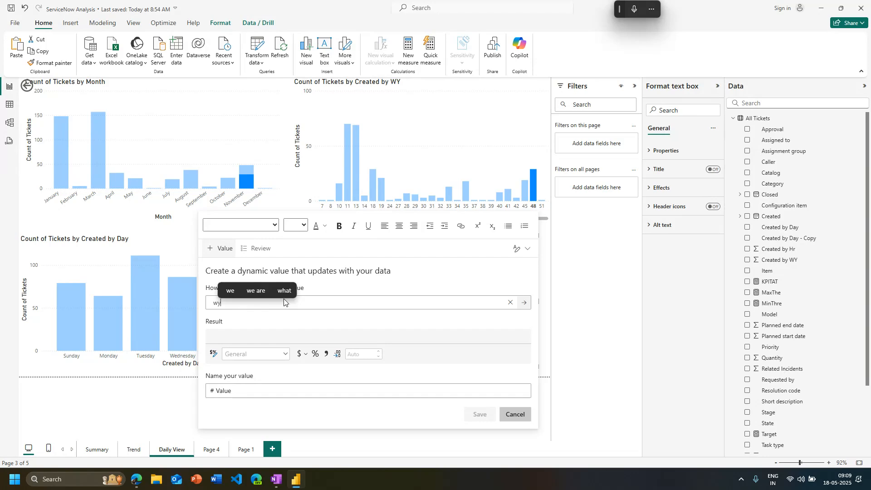
key(BackSpace)
key(BackSpace)
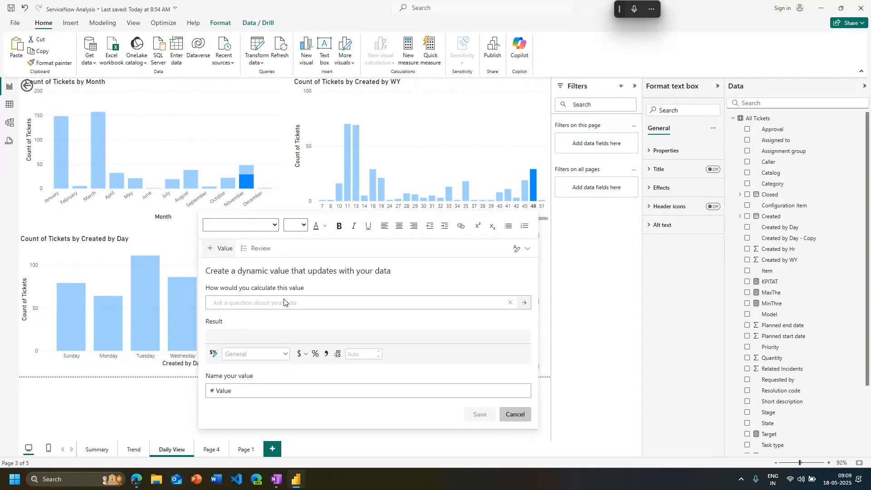
Review the narrative's auto-generated values by showing them, scanning the list, and closing the review
click(249, 250)
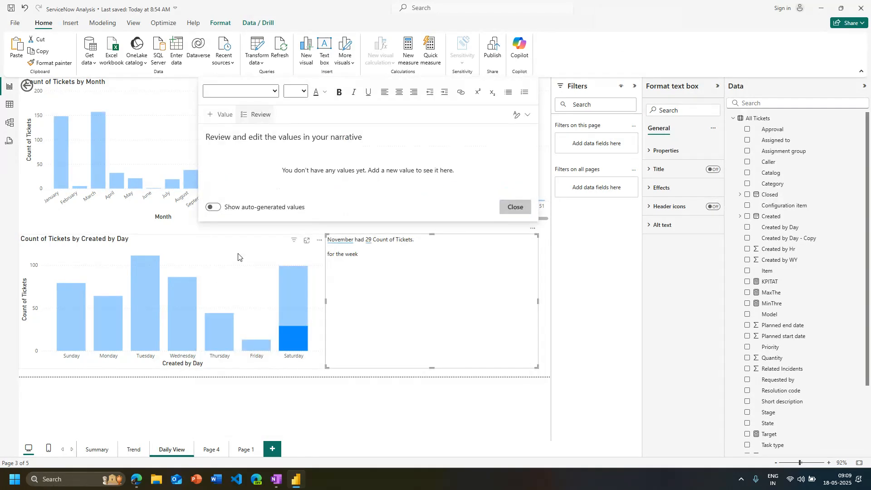
click(212, 207)
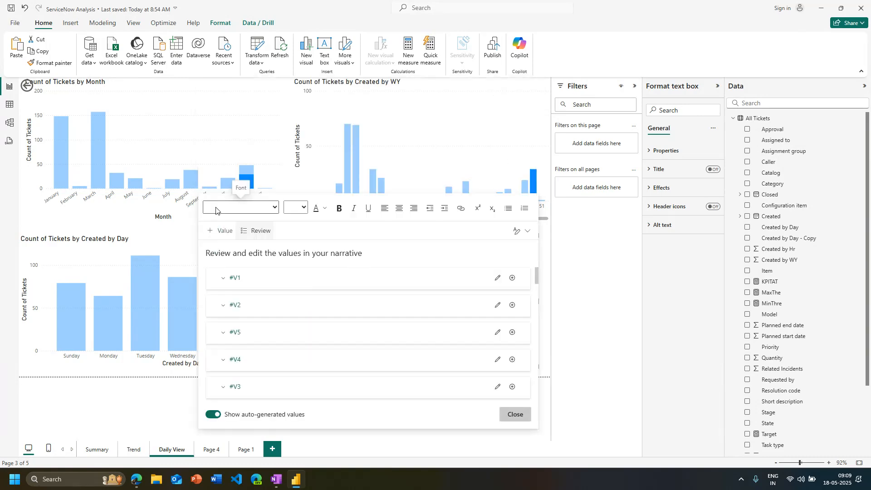
scroll(268, 336, down, 8)
scroll(277, 386, up, 8)
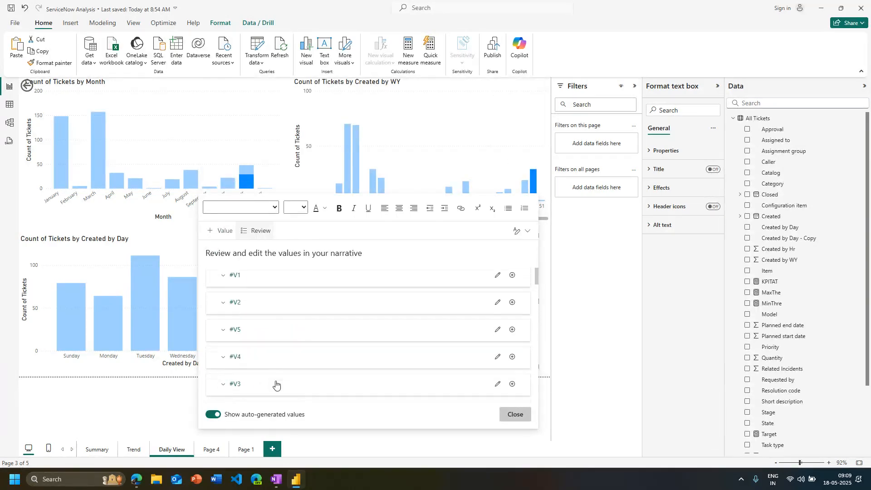
click(223, 278)
click(223, 279)
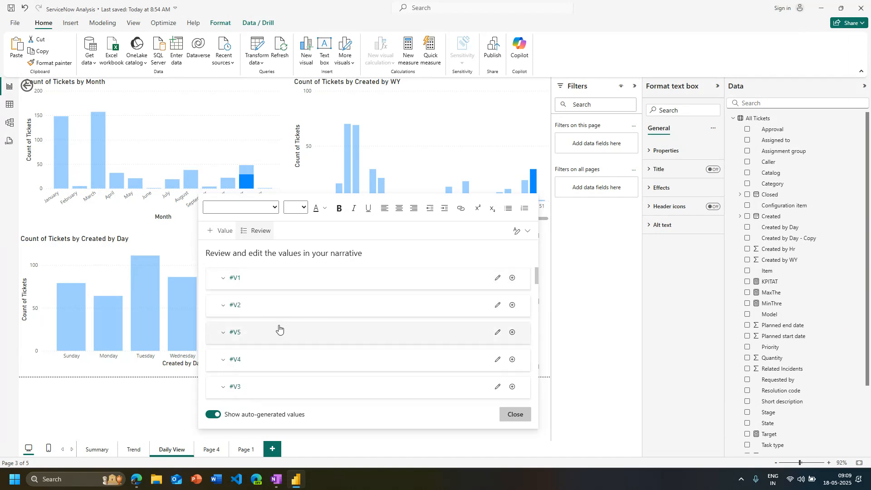
scroll(278, 336, down, 8)
click(223, 378)
scroll(345, 343, down, 4)
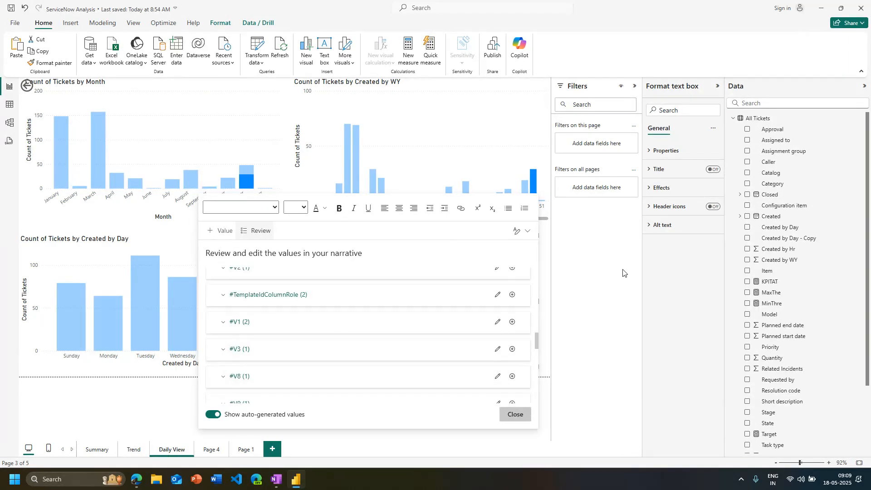
click(515, 414)
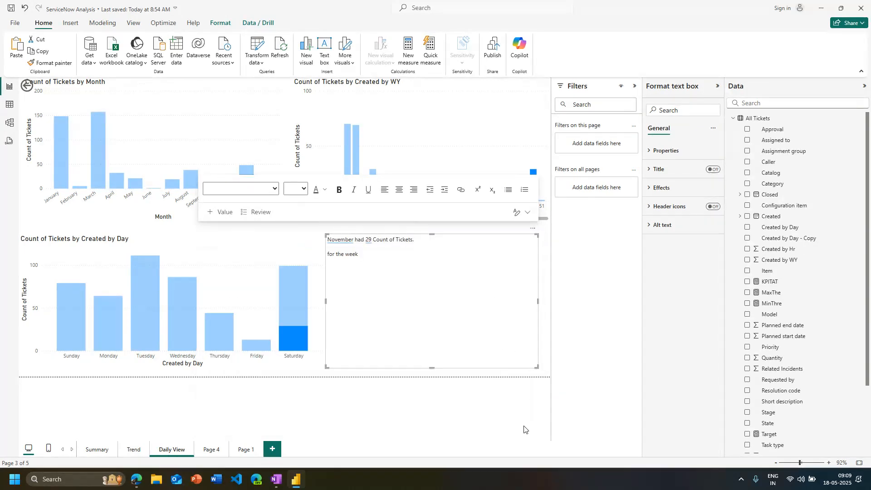
At the end of the "for the week" line, start a dynamic value calculated as created by WY
click(376, 296)
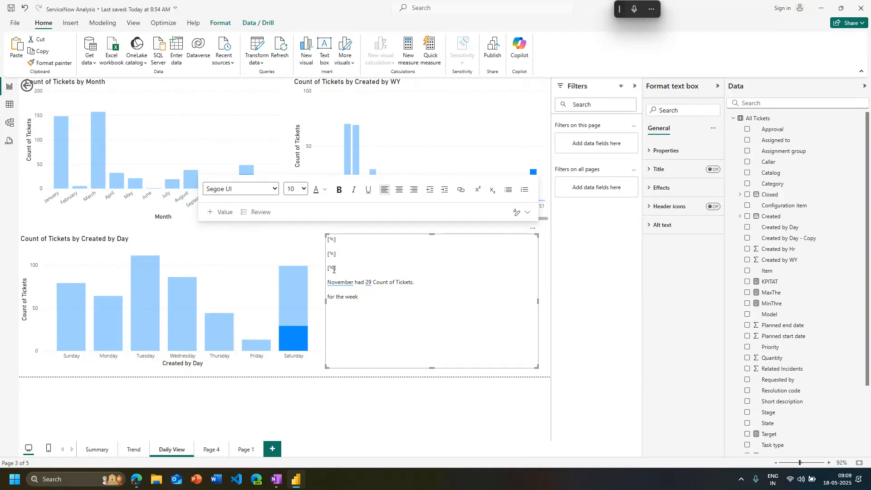
text([c)
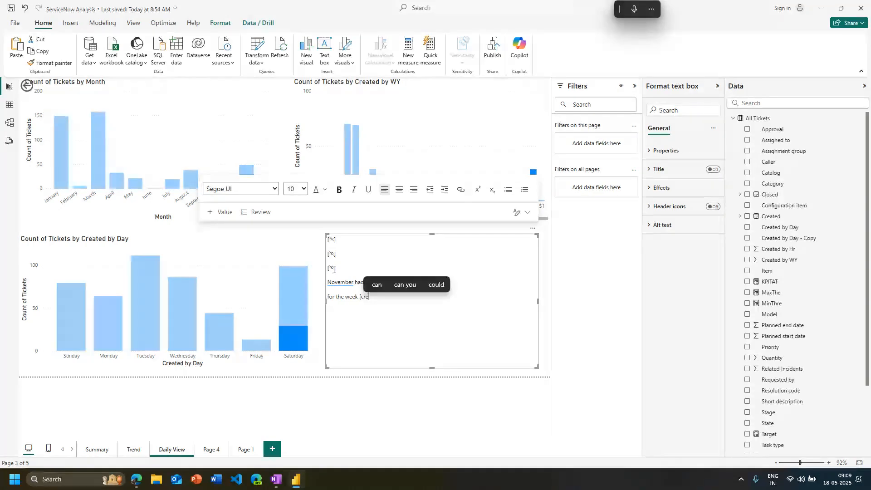
key(BackSpace)
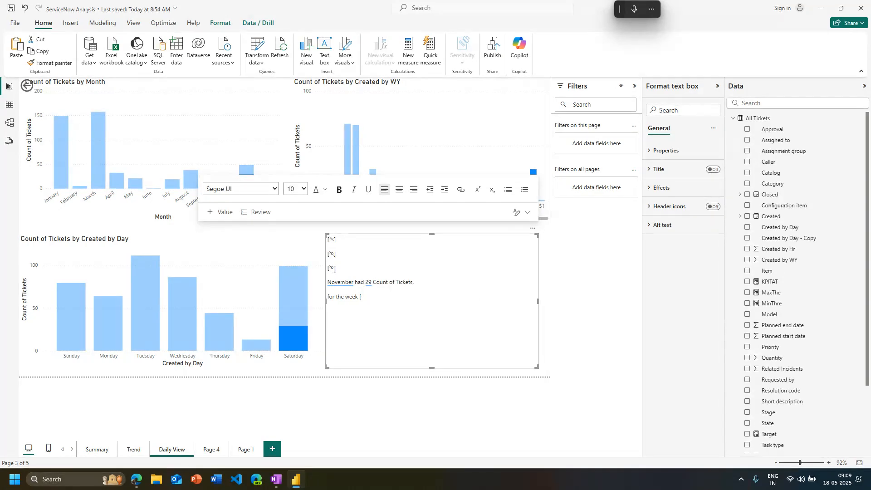
click(219, 212)
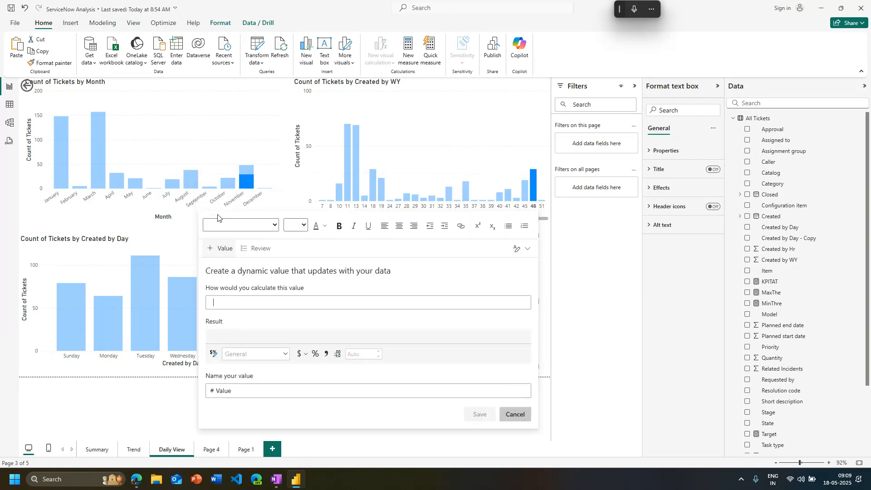
click(225, 302)
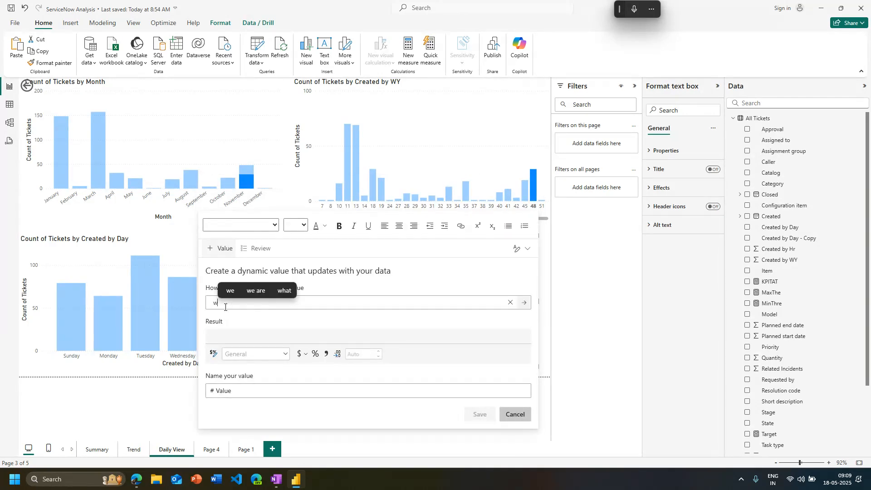
text(week)
key(BackSpace)
key(BackSpace)
key(BackSpace)
key(BackSpace)
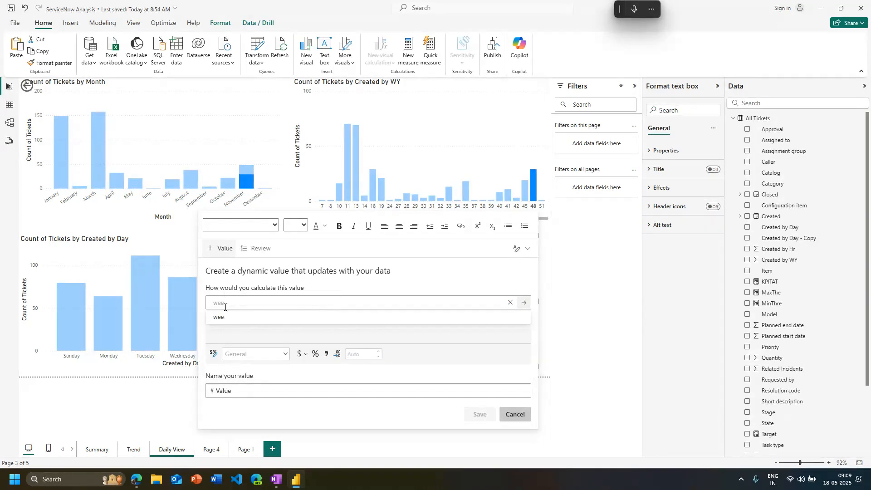
text(wy)
click(233, 317)
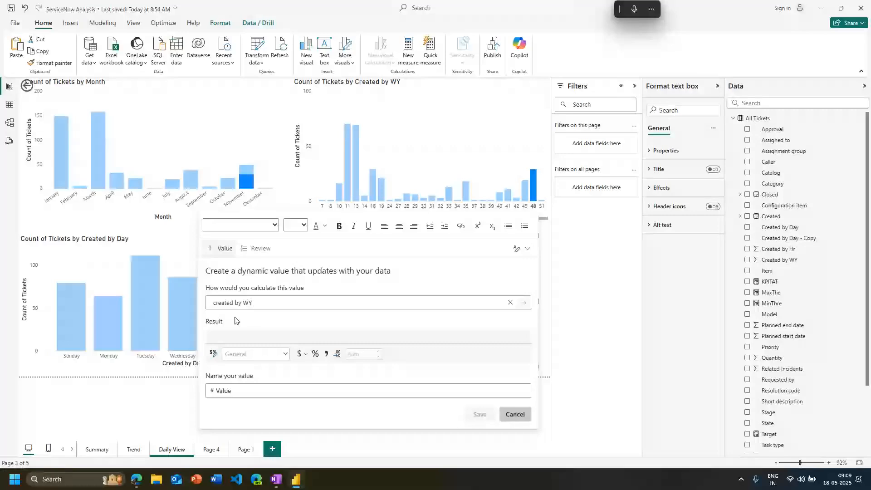
Name the dynamic value WeekNumber and save it into the narrative
click(291, 397)
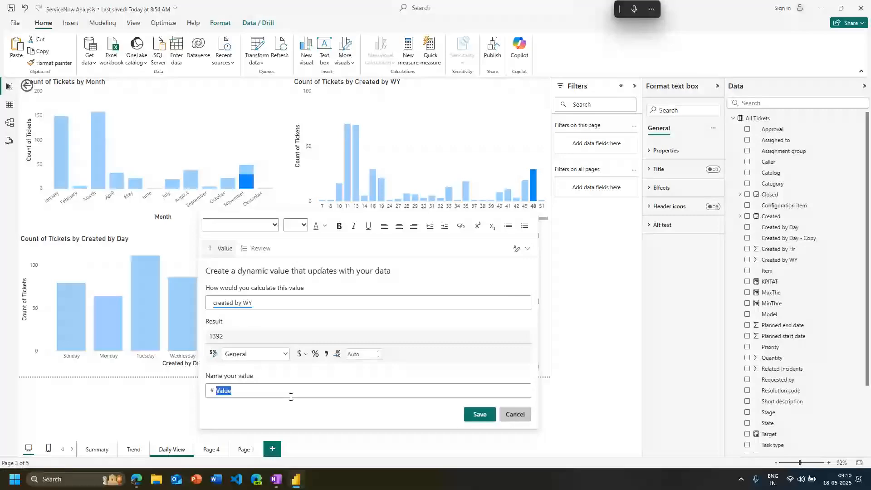
text(WeekNumber)
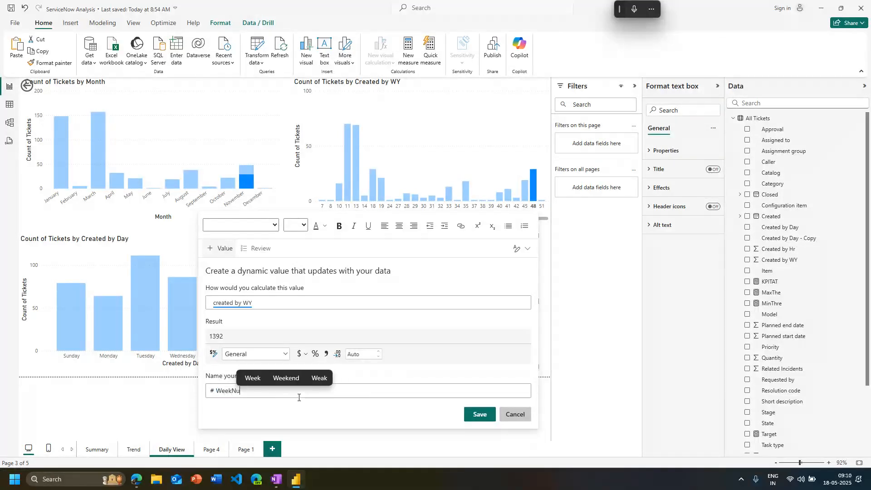
click(479, 415)
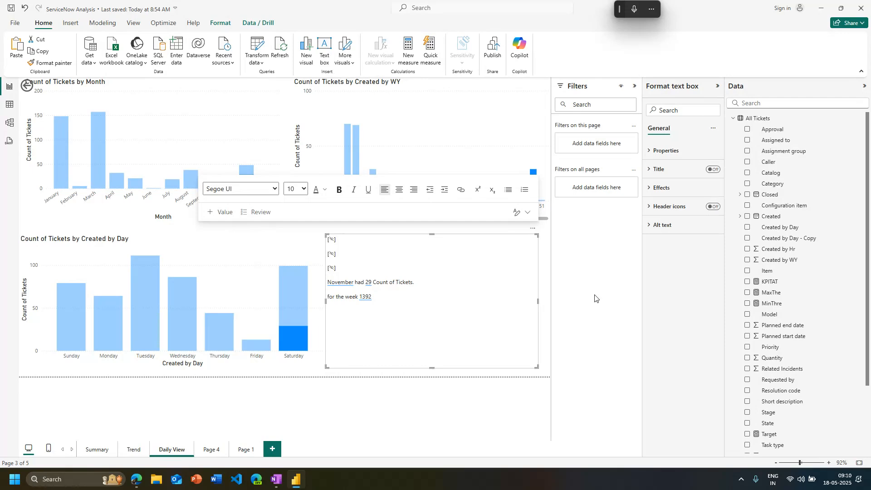
Check how the week value in the narrative responds to clearing and reselecting week 48, and leave the page unfiltered
click(385, 422)
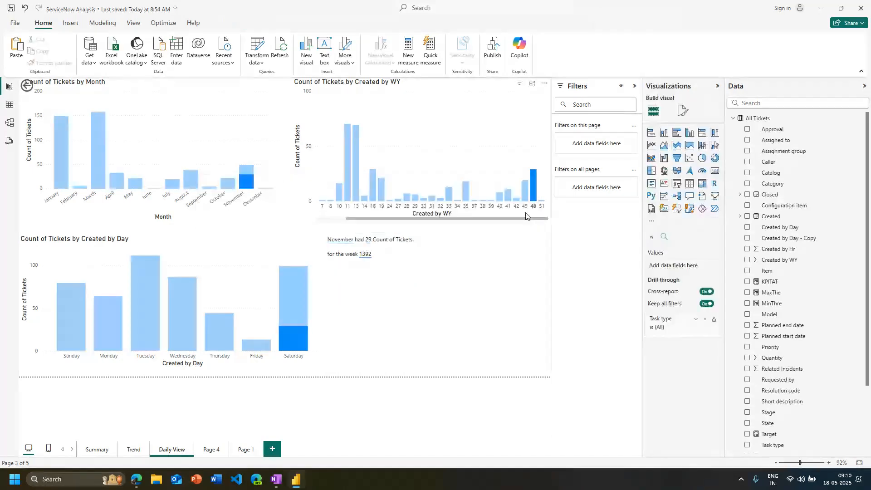
click(531, 211)
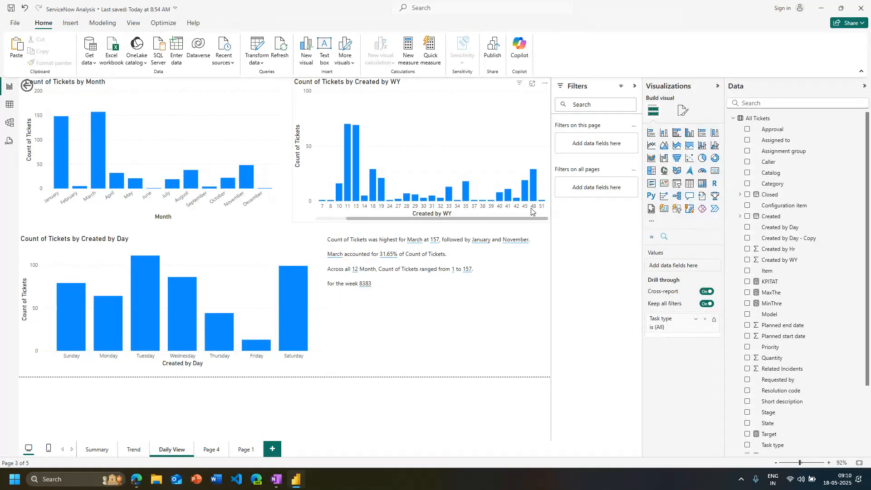
click(532, 209)
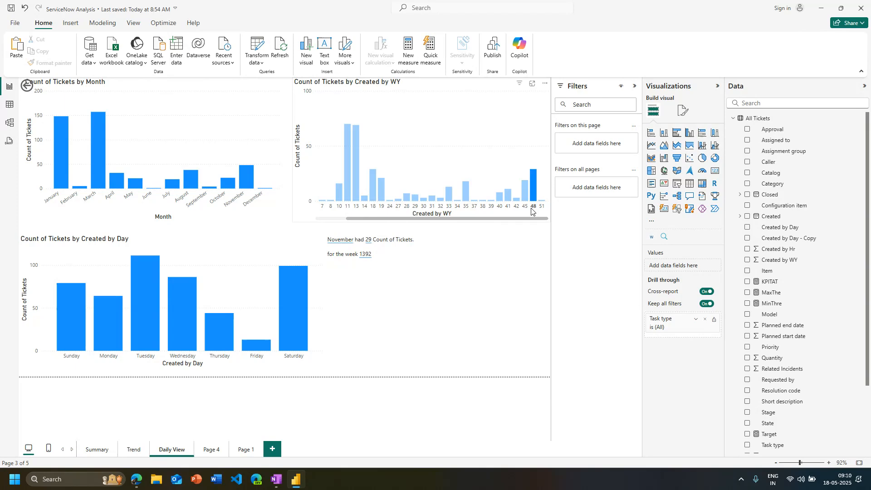
click(367, 257)
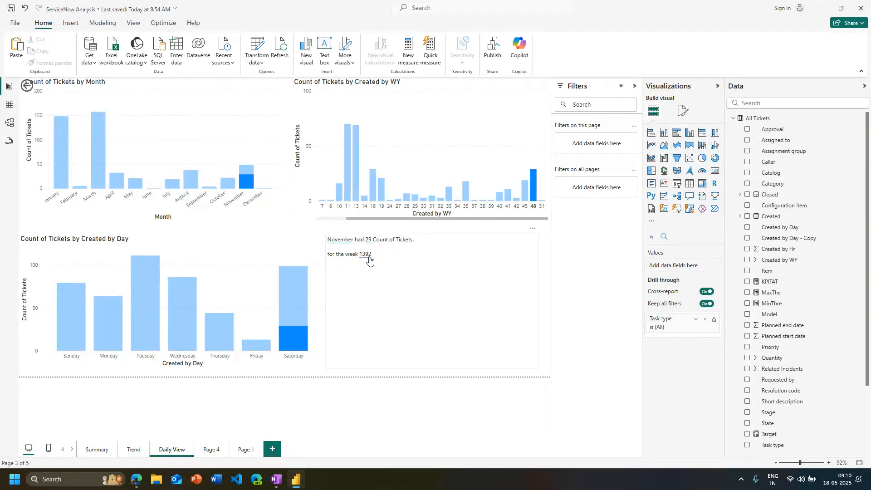
key(ctrl+v)
click(373, 257)
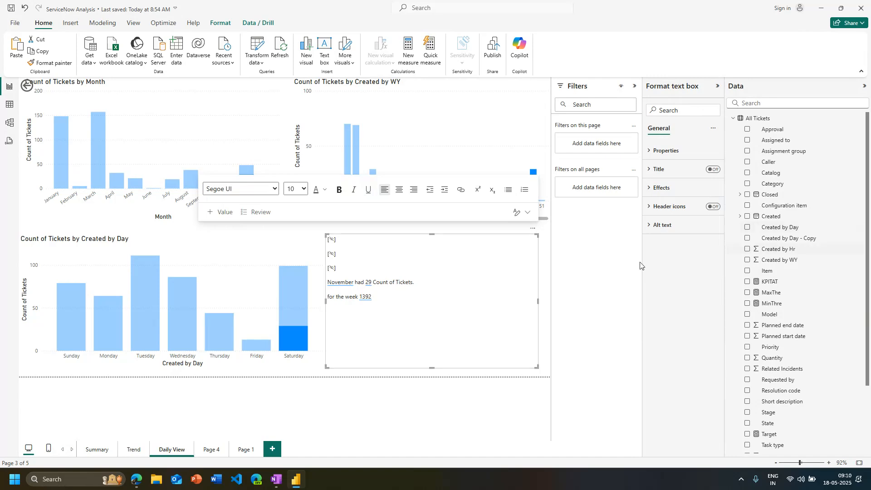
click(260, 227)
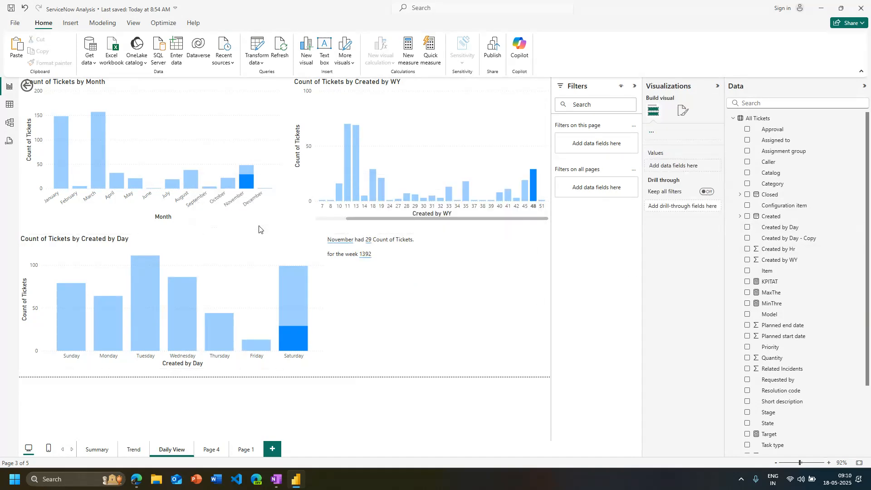
click(256, 275)
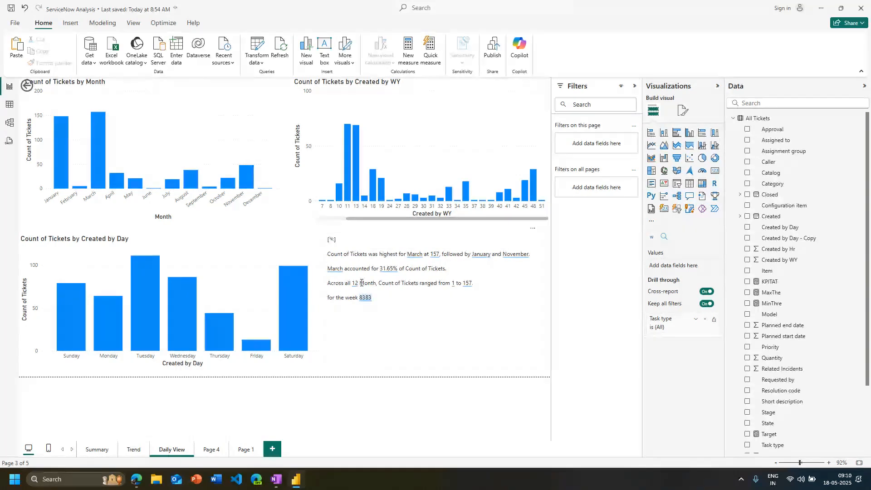
Reopen the WeekNumber value for editing from the narrative text and review its number format options
double_click(365, 297)
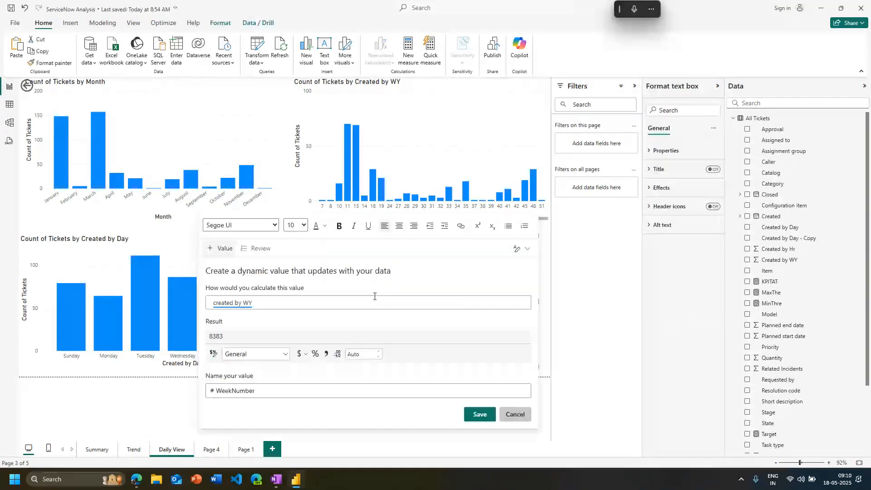
click(286, 355)
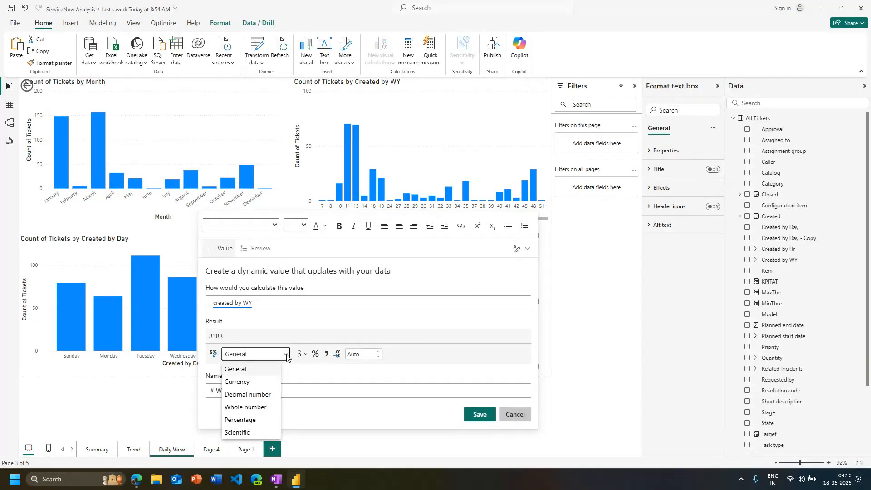
click(286, 354)
triple_click(223, 305)
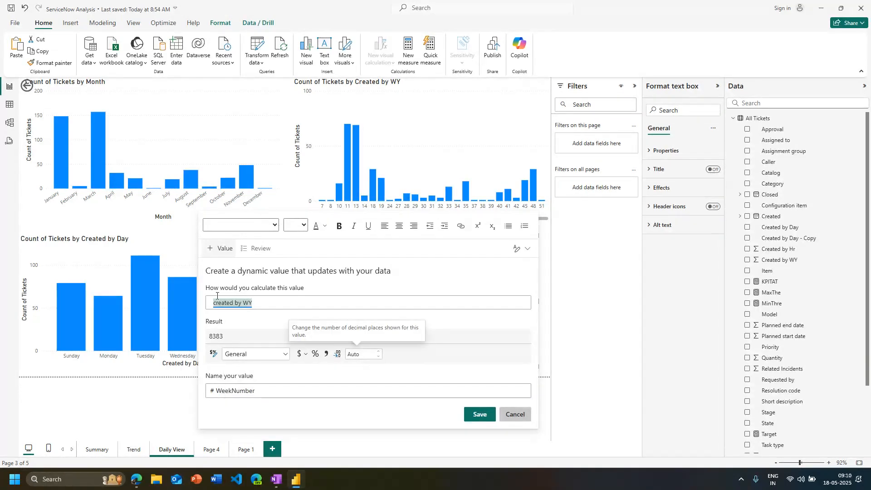
click(222, 305)
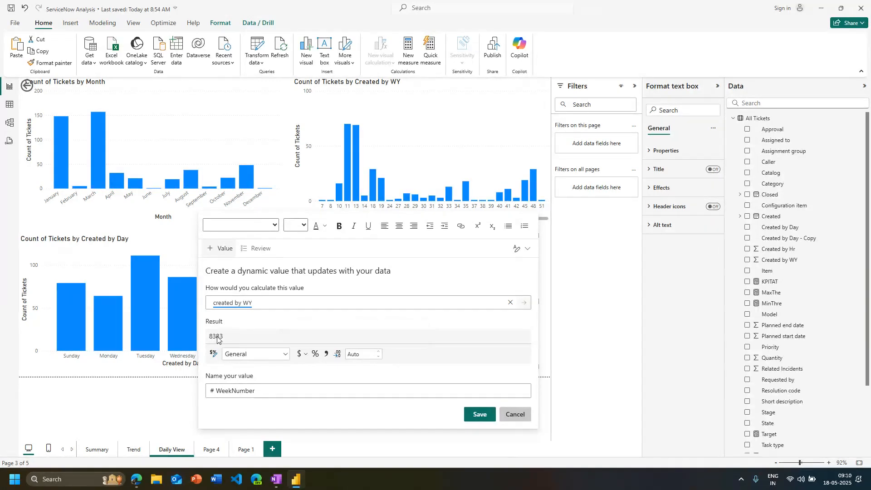
triple_click(232, 304)
click(232, 304)
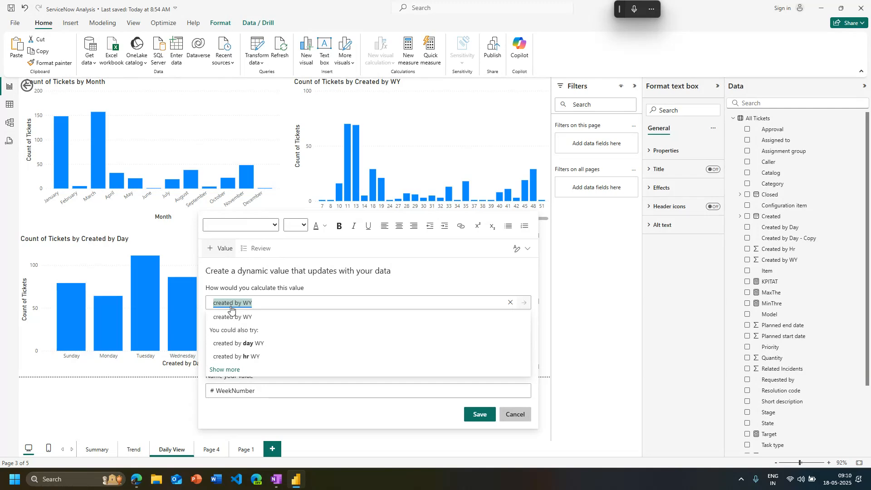
Try calculating the WeekNumber value as "selected created by WY"
text(firs)
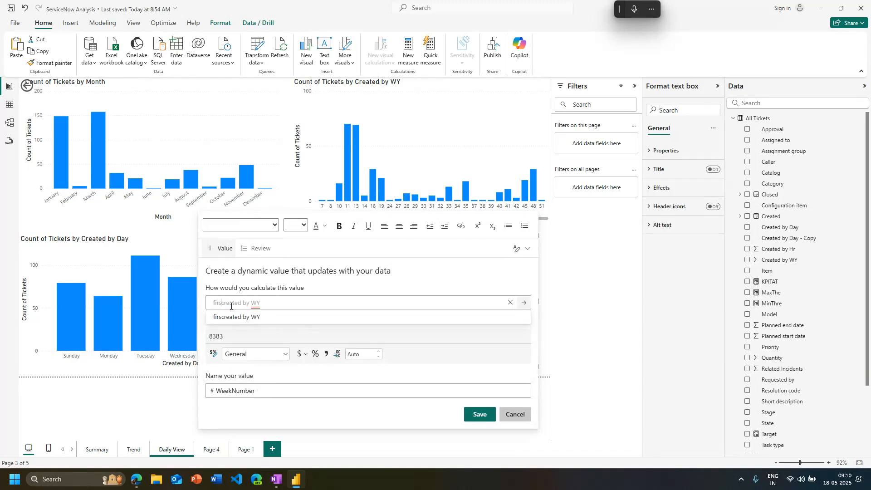
key(BackSpace)
key(BackSpace)
key(BackSpace)
key(BackSpace)
text(selected)
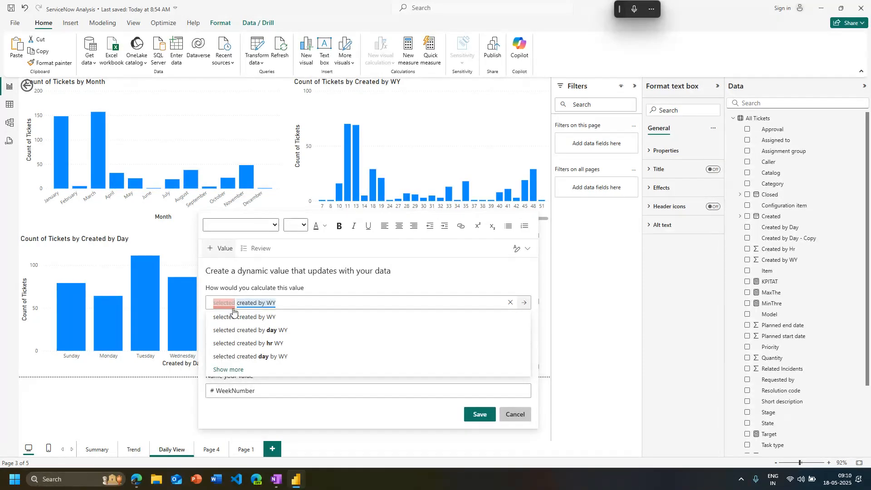
click(246, 319)
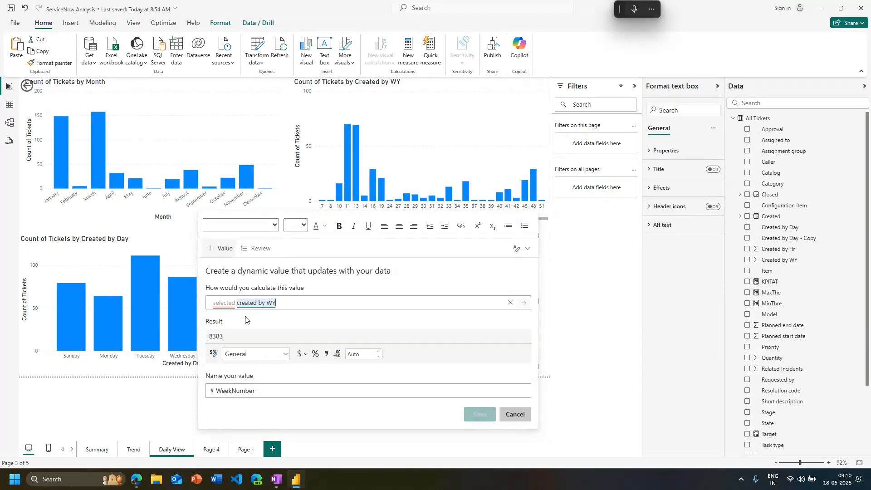
Try calculating the WeekNumber value as "min(created by WY)" and save it into the narrative
click(224, 305)
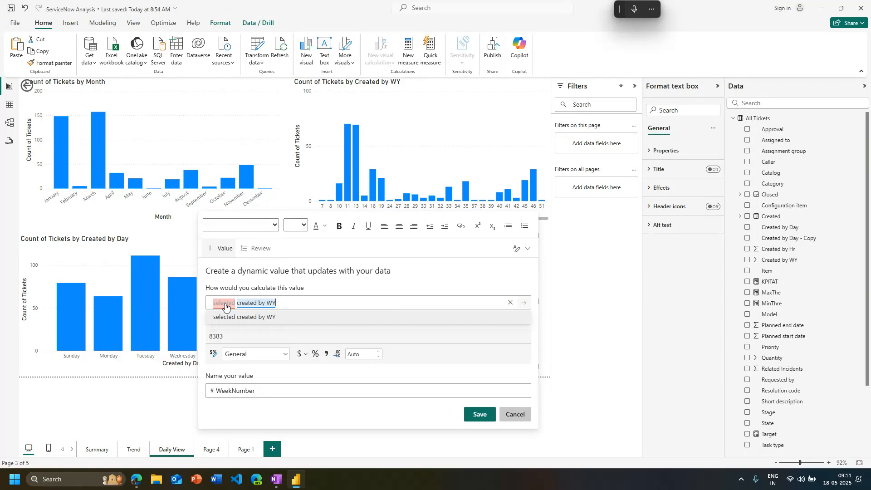
key(BackSpace)
key(BackSpace)
key(Delete)
key(Delete)
key(Delete)
key(Delete)
key(Delete)
key(Delete)
key(Delete)
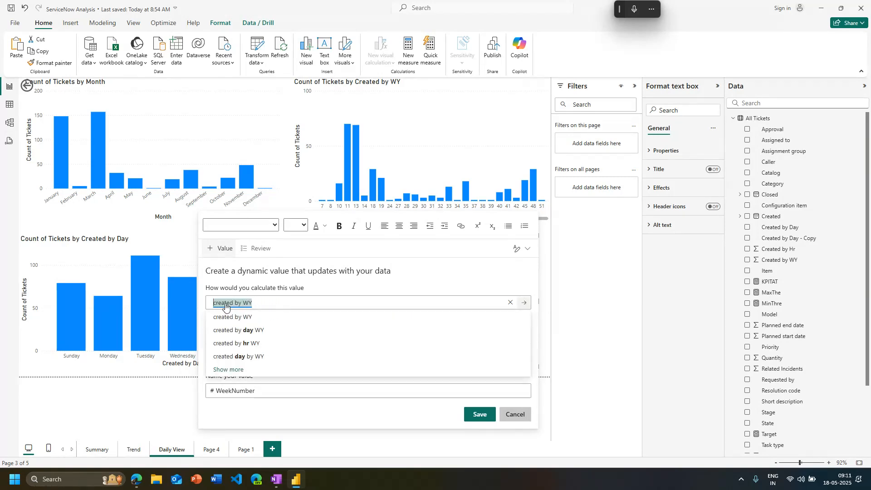
text(min()
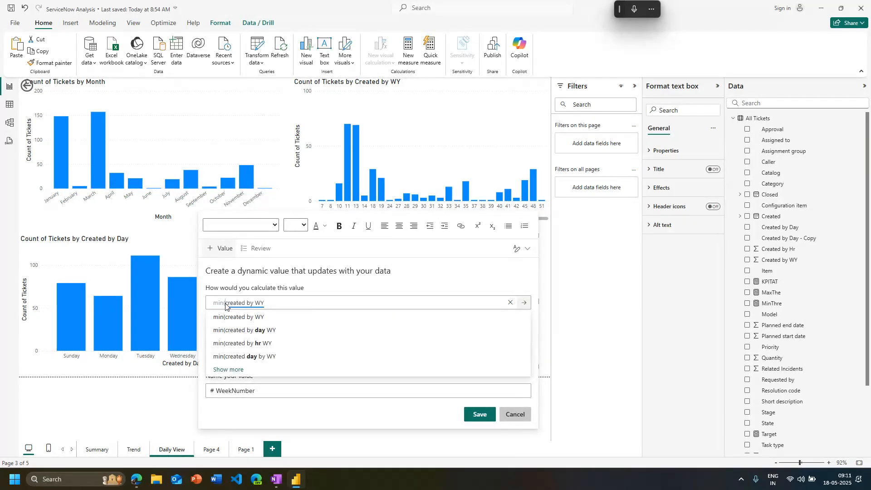
text())
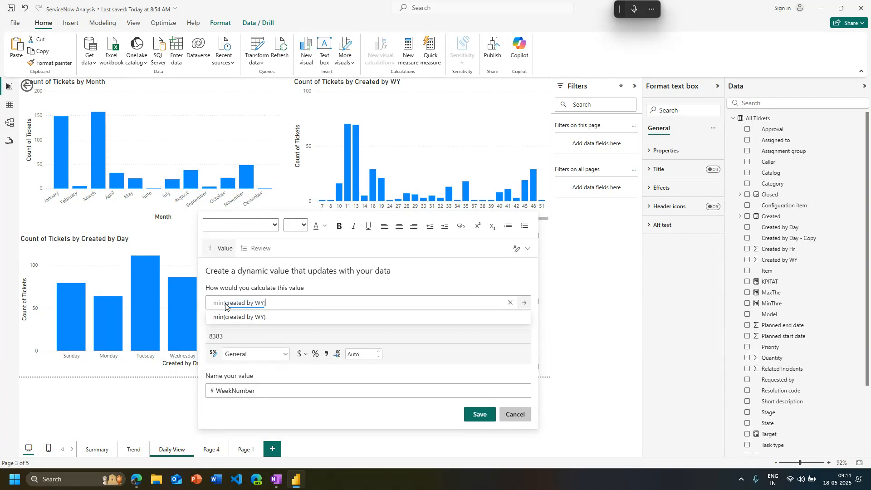
click(480, 413)
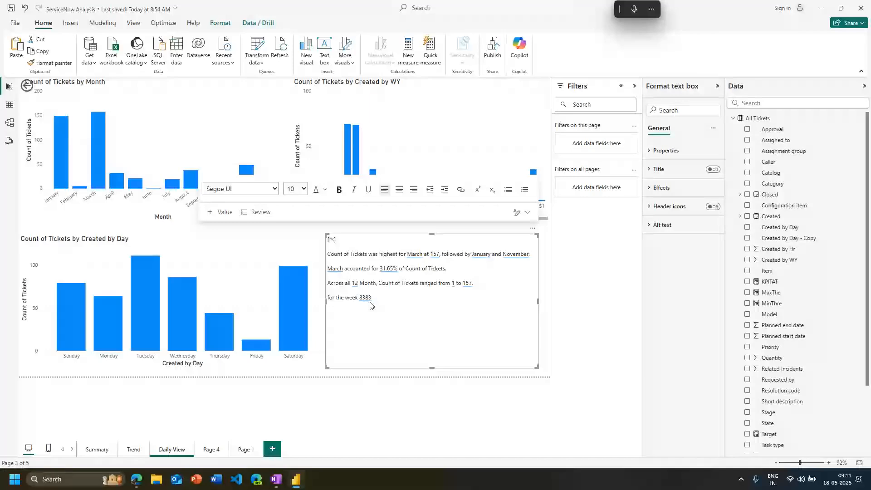
Reopen the week value in the narrative, calculate it as "minimum value of created by WY" and save it
click(367, 299)
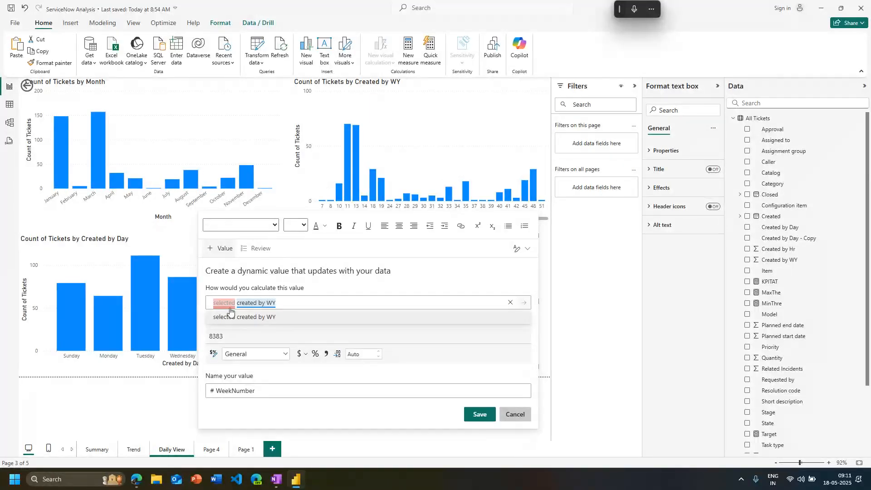
click(230, 309)
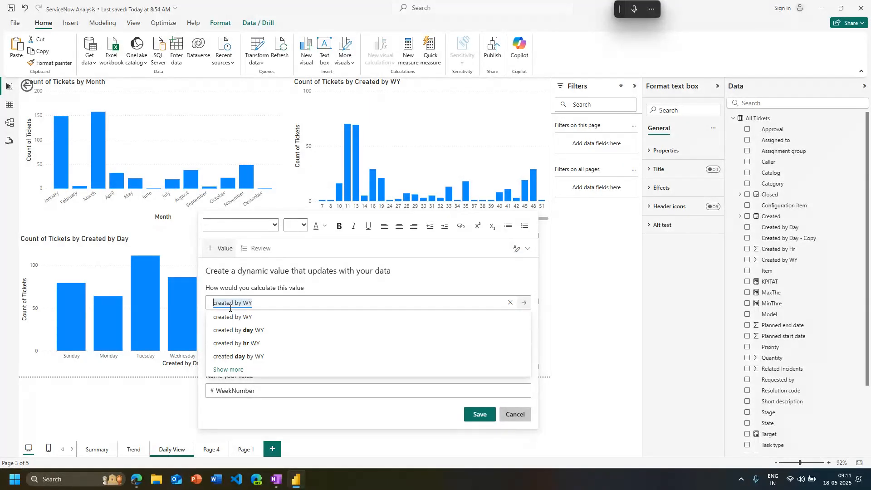
key(Left)
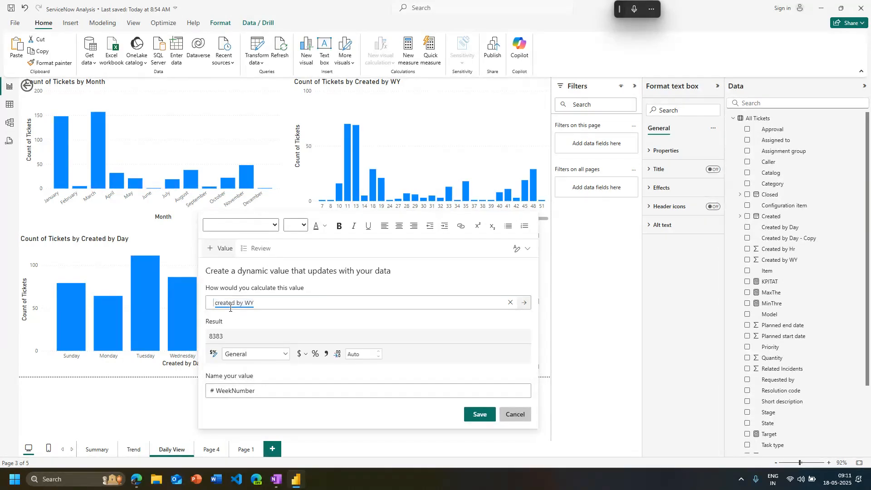
text(min)
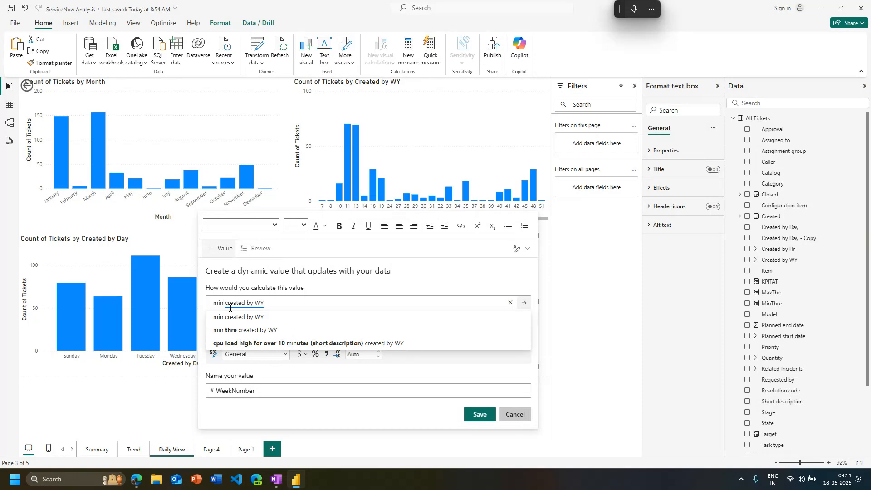
key(BackSpace)
key(BackSpace)
key(BackSpace)
key(BackSpace)
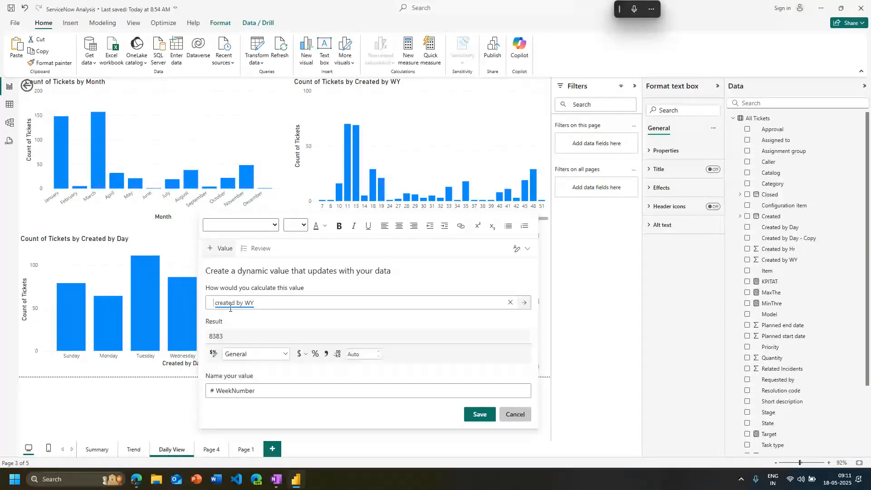
text(min im )
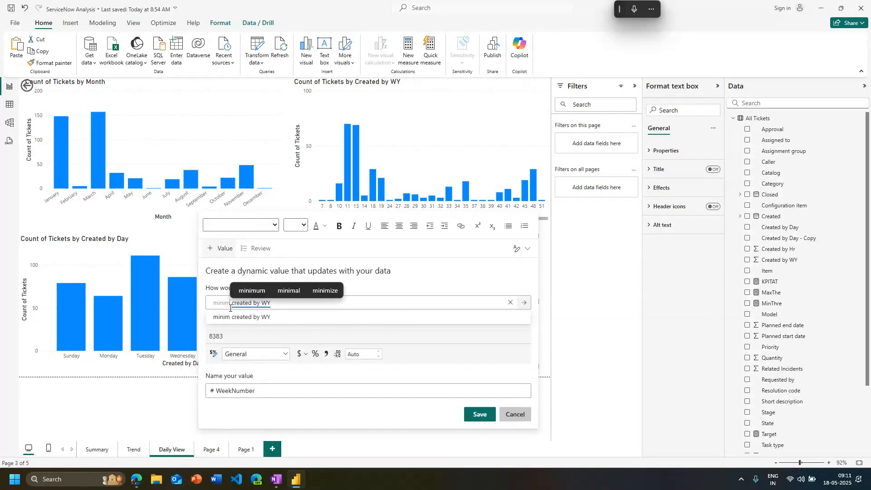
text(um)
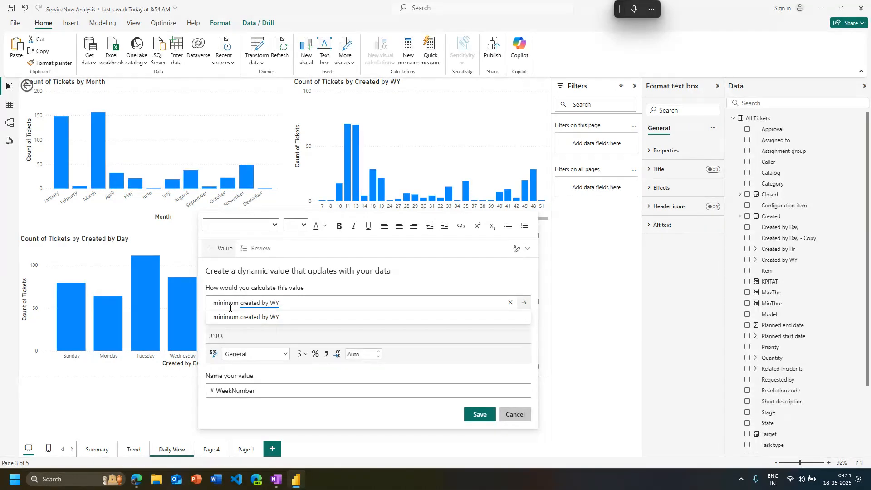
text( value of)
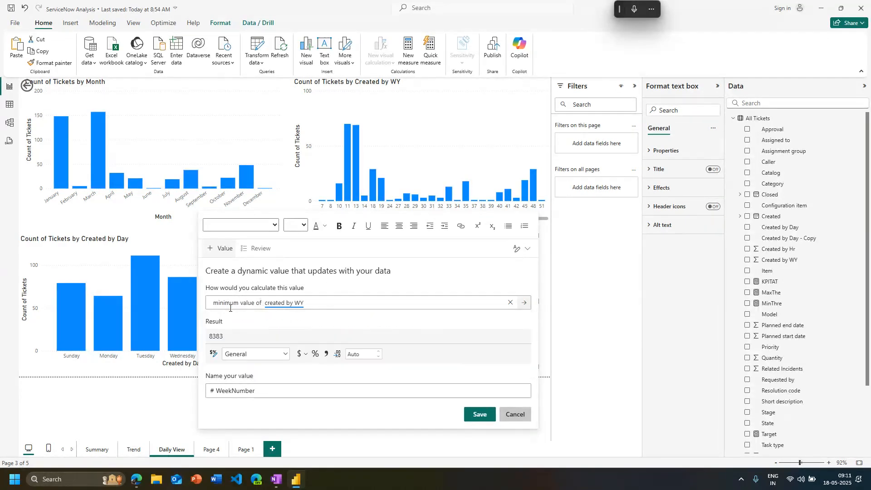
key(Return)
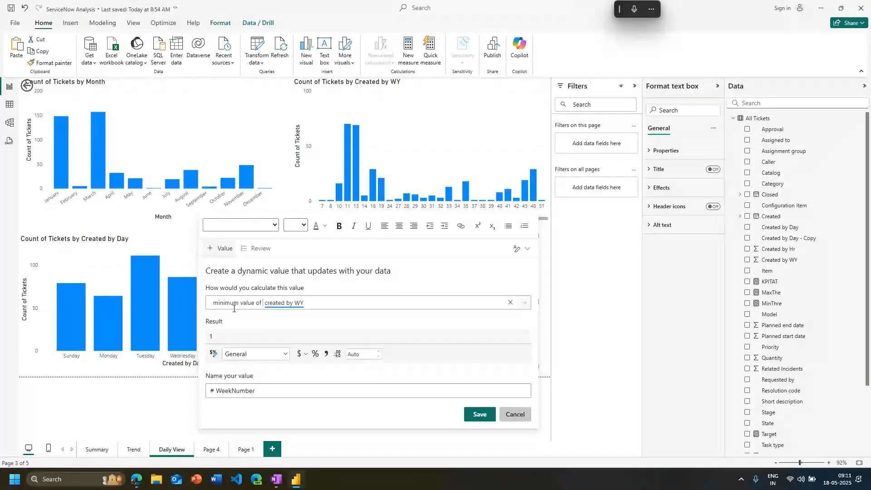
click(476, 414)
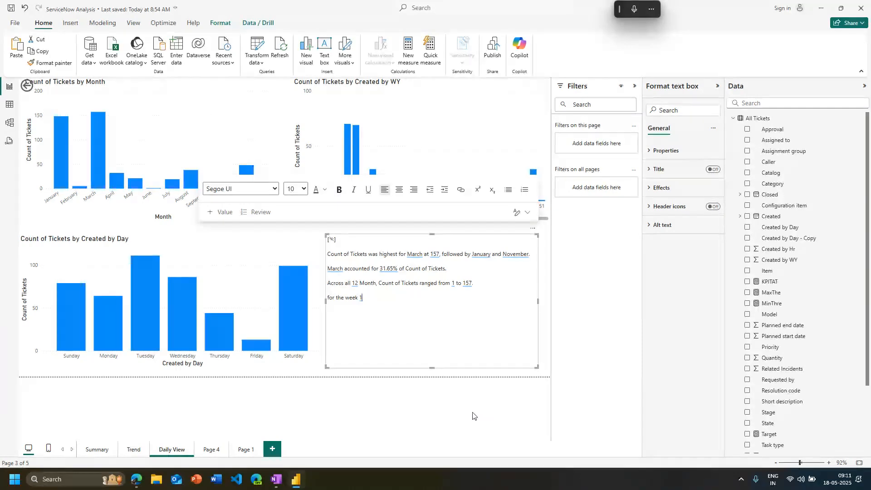
click(472, 420)
Check how the narrative's week value responds to selecting and clearing week 48 in the weekly ticket chart
click(535, 209)
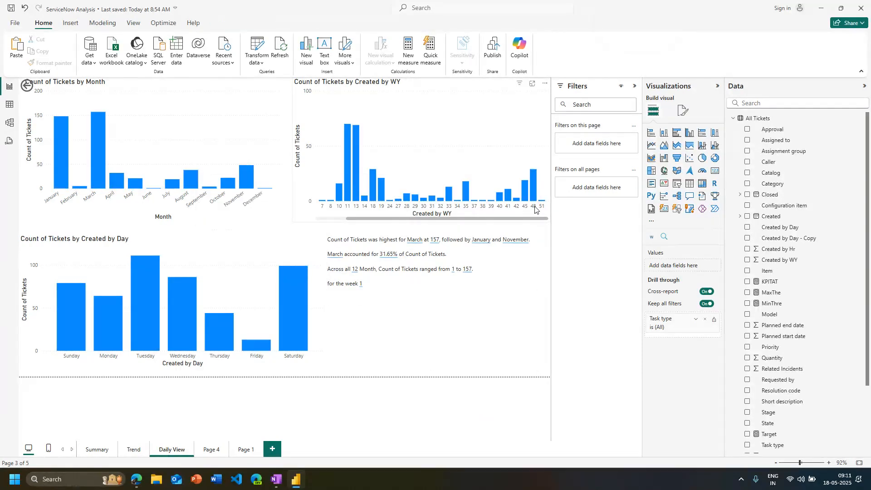
click(533, 190)
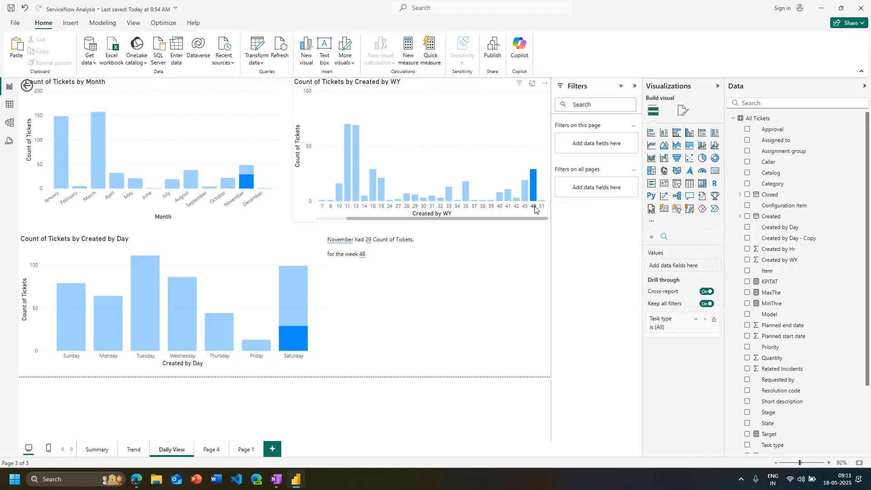
click(536, 209)
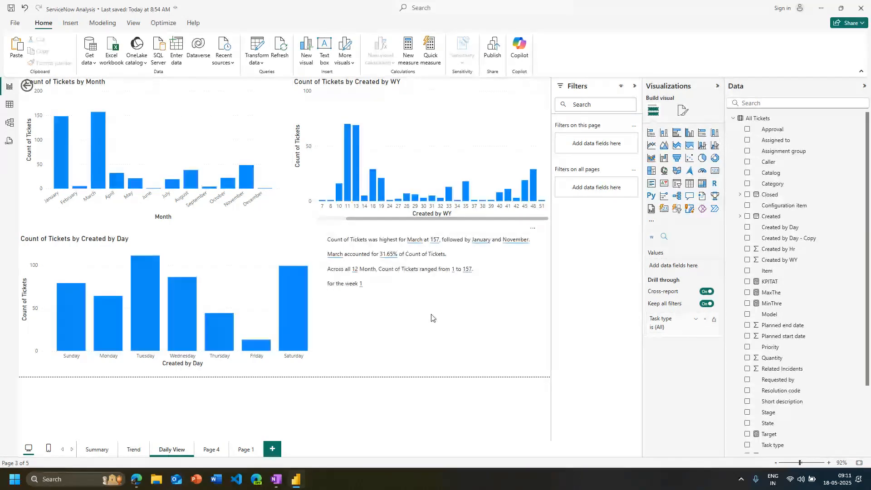
Change the WeekNumber calculation to "maximum value of created by WY", save it and leave the narrative
click(364, 306)
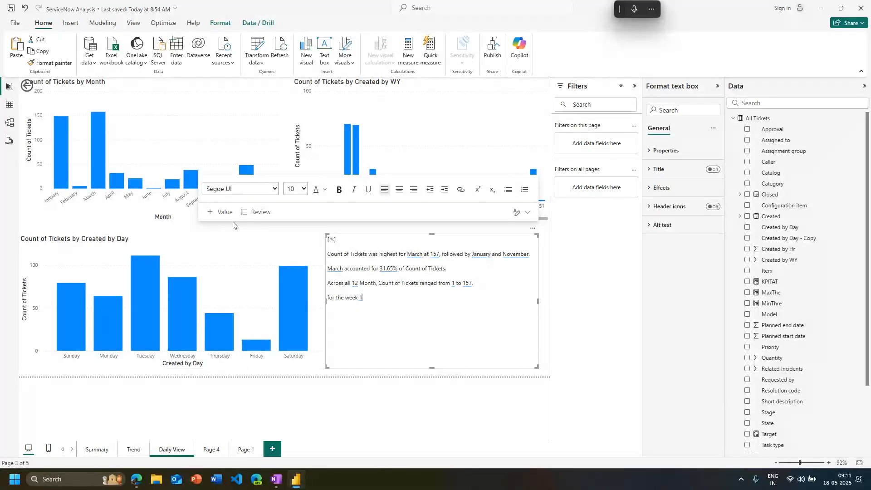
click(222, 212)
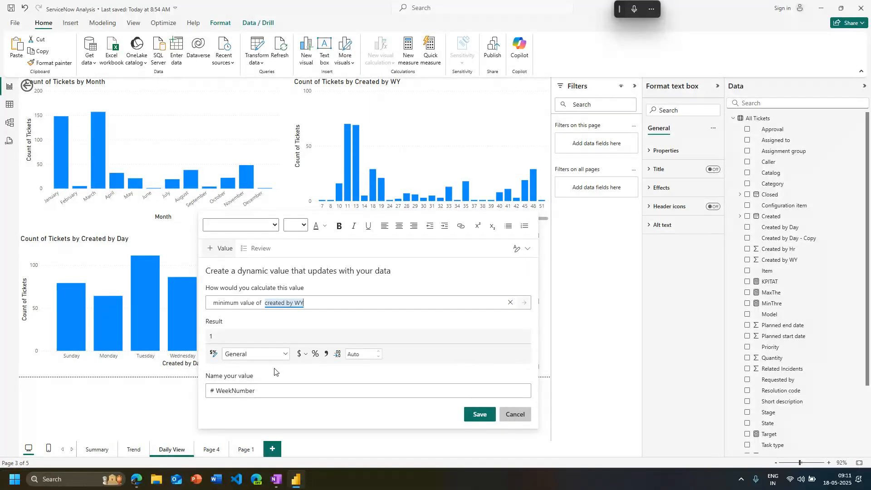
click(239, 303)
double_click(213, 305)
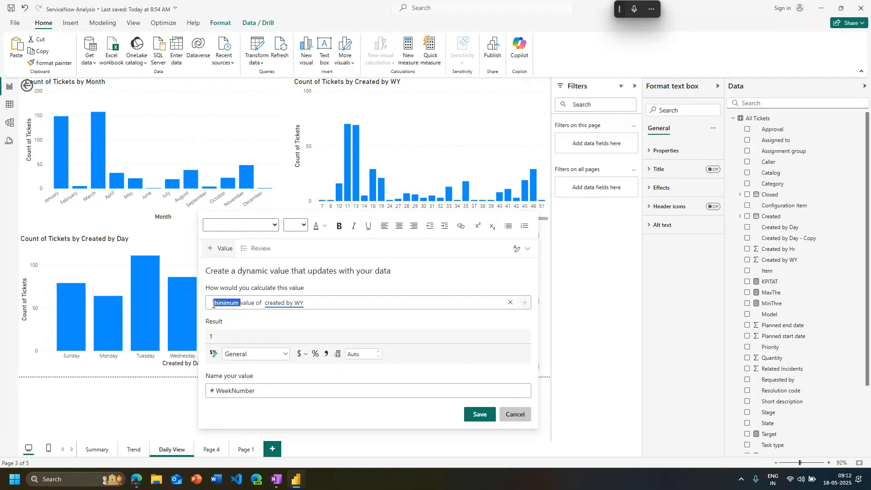
text(m)
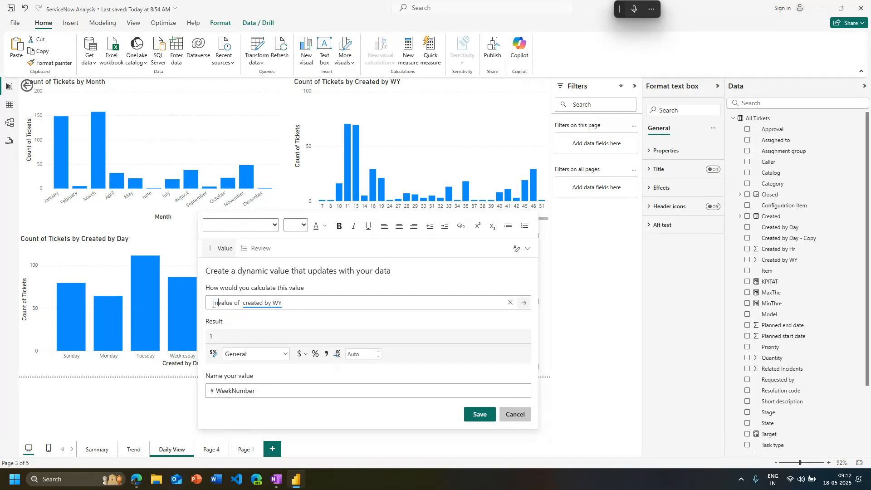
text(aximum)
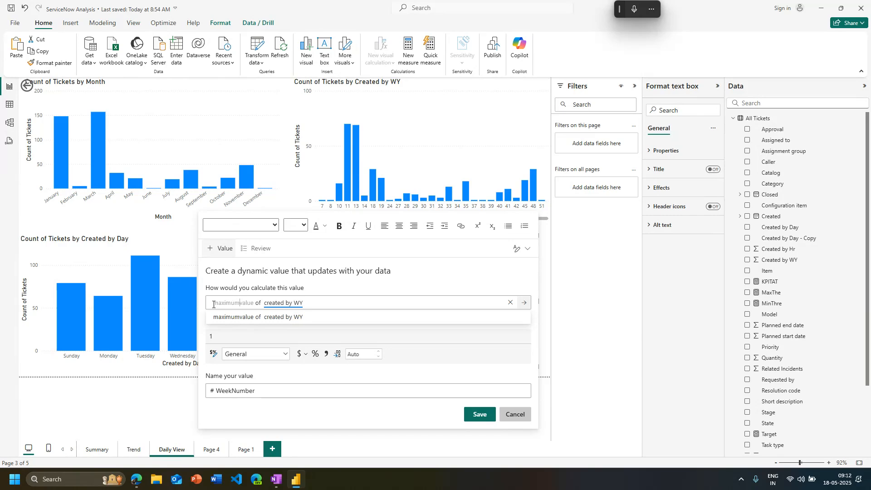
click(225, 317)
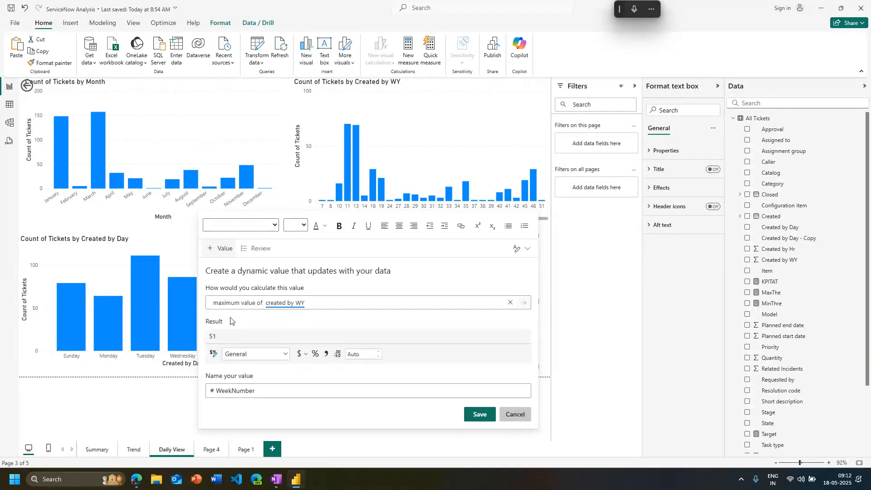
click(479, 415)
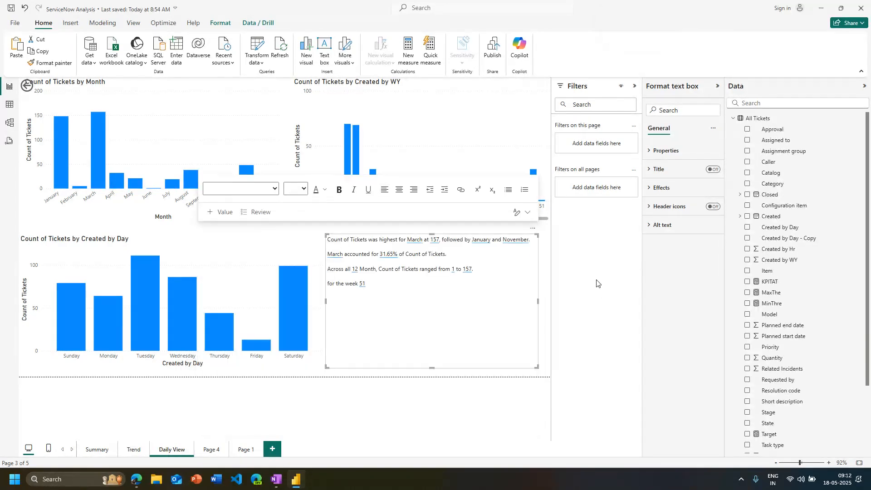
click(547, 374)
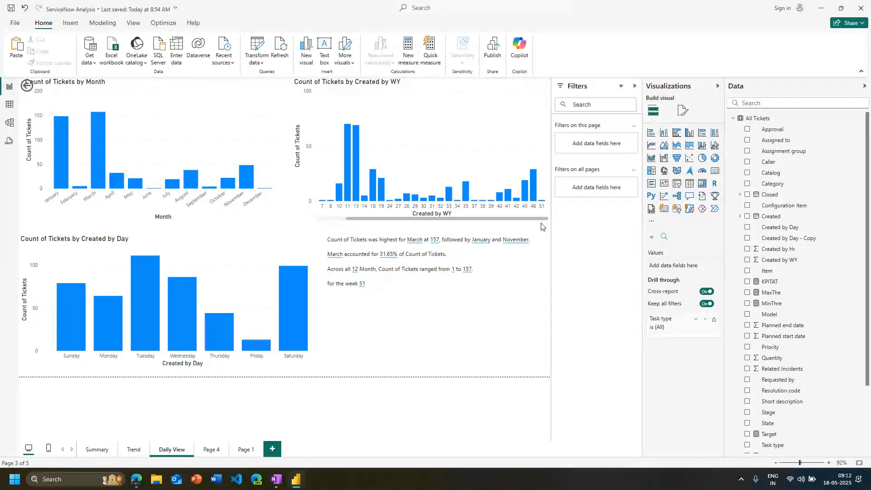
Check the narrative's week value with November selected and with week 45 selected, and look over the narrative text
click(240, 198)
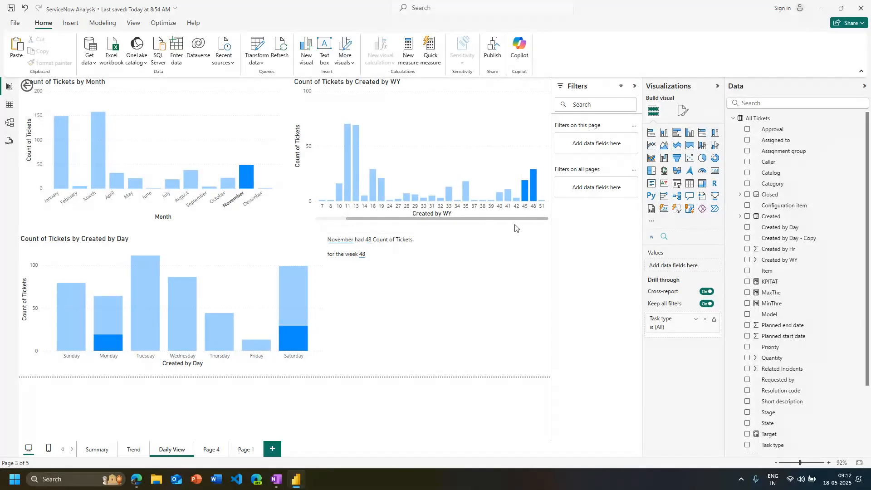
click(526, 211)
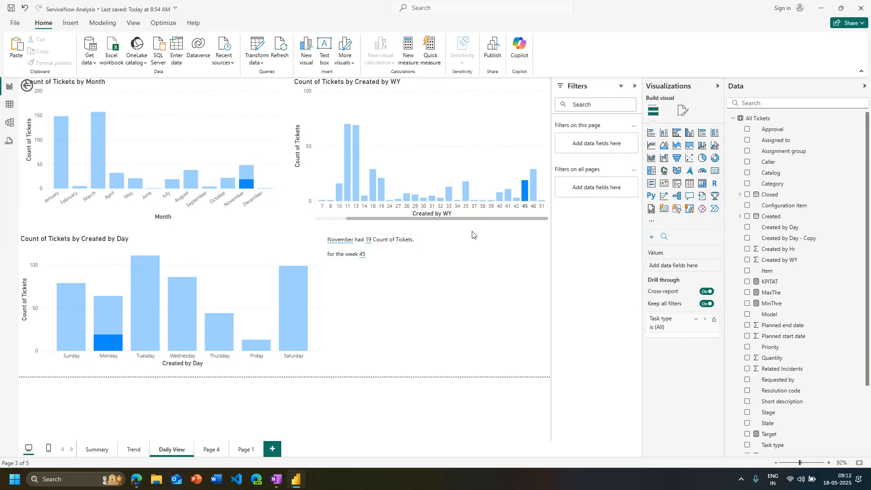
click(385, 258)
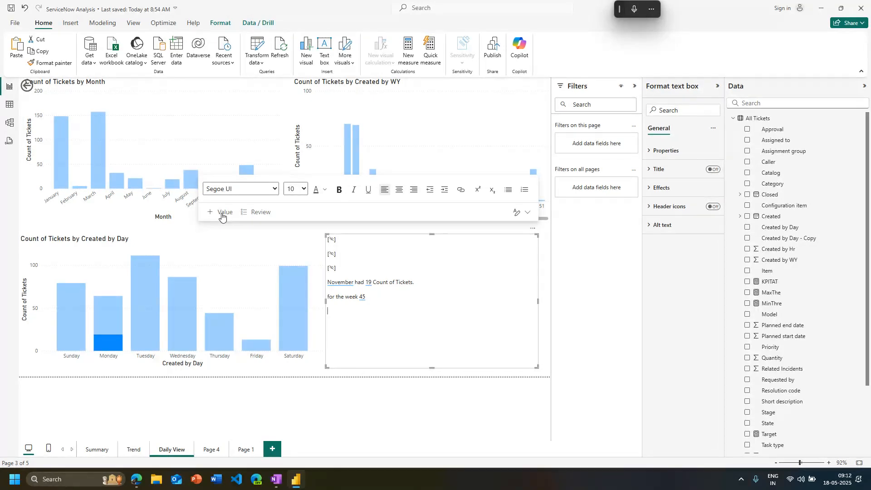
click(399, 385)
click(456, 320)
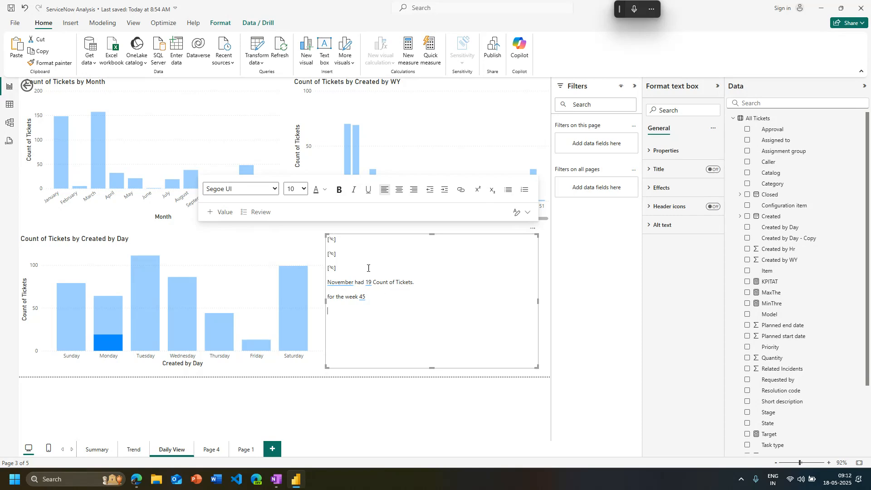
click(413, 420)
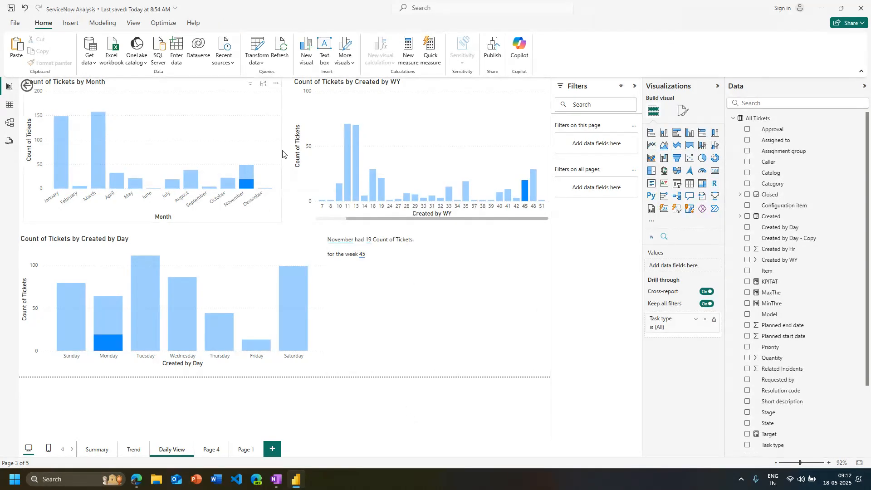
Move the Count of Tickets by Month chart slightly down so it clears the page's back button
drag(282, 154, 284, 171)
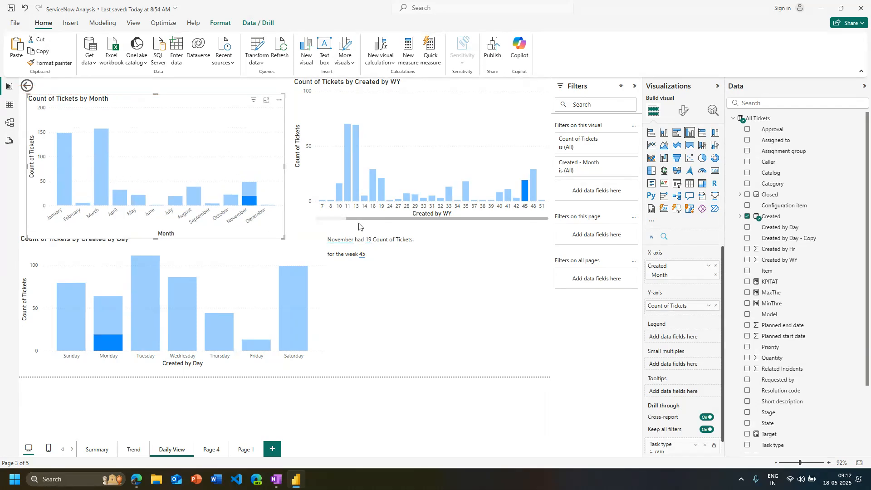
Insert a rectangle shape on the Summary page, try moving it across the page, and delete it
click(91, 449)
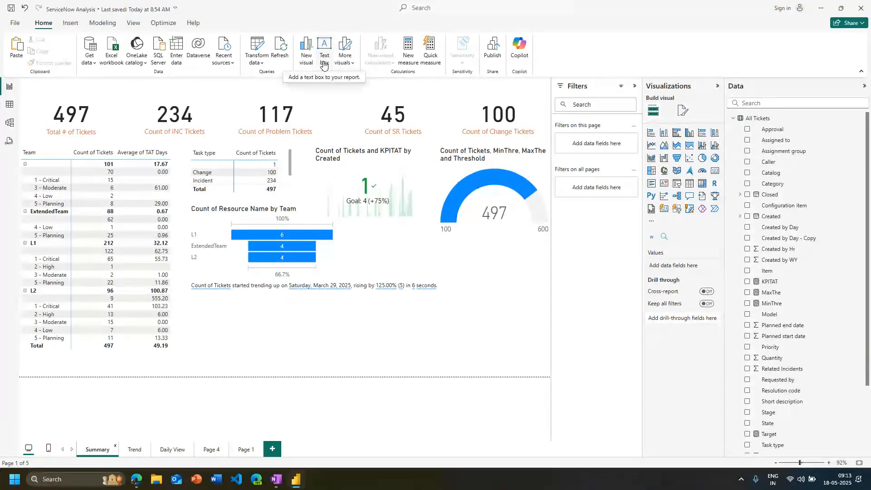
click(71, 23)
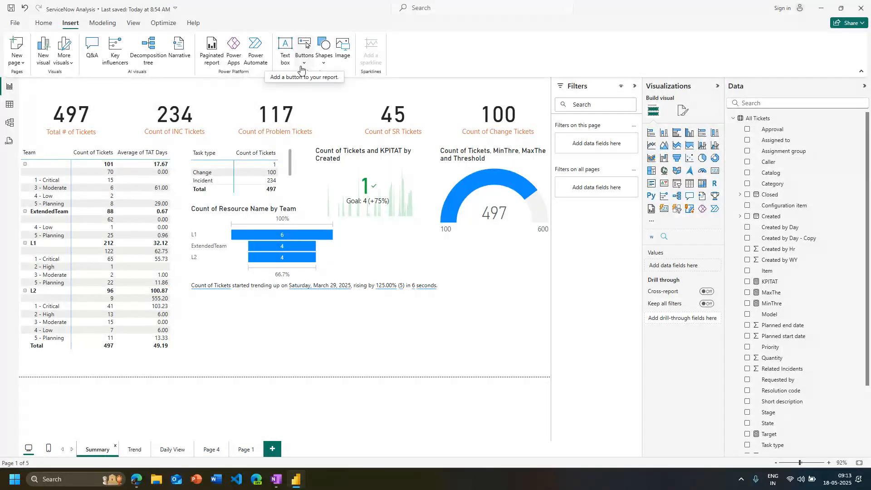
click(320, 62)
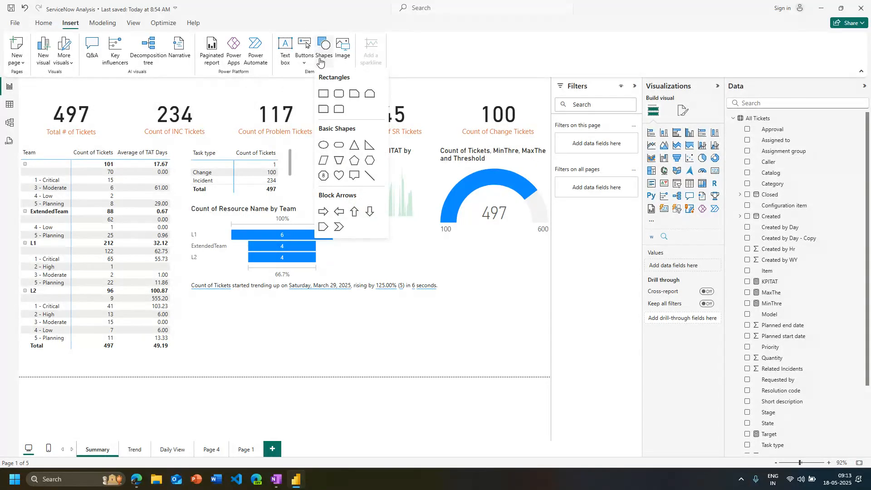
click(320, 94)
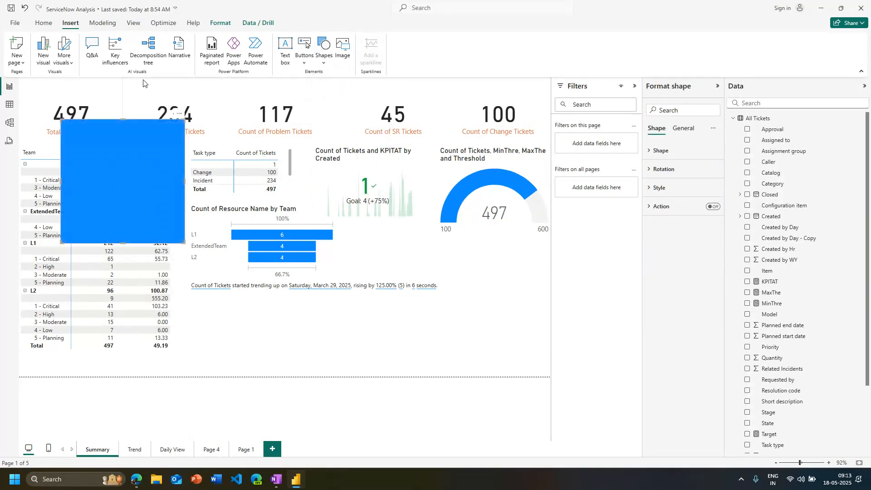
drag(153, 199, 499, 361)
key(Delete)
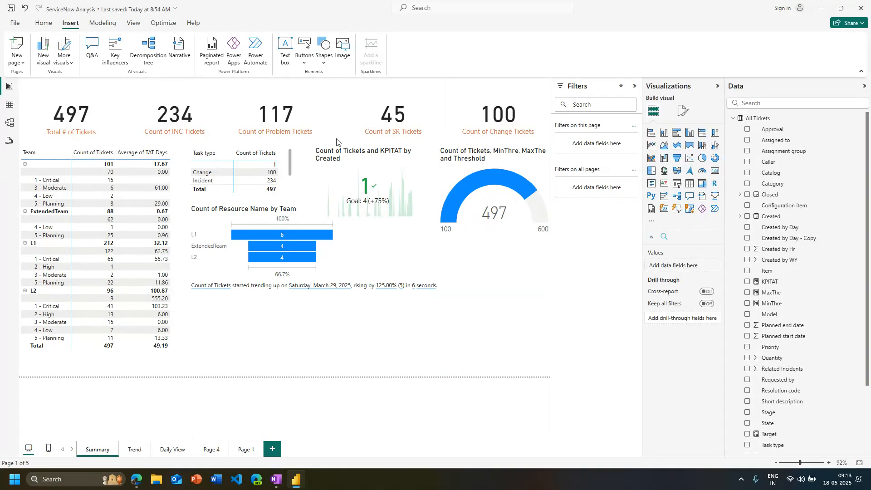
Add a text box containing "Readme:" to the Summary page
click(286, 58)
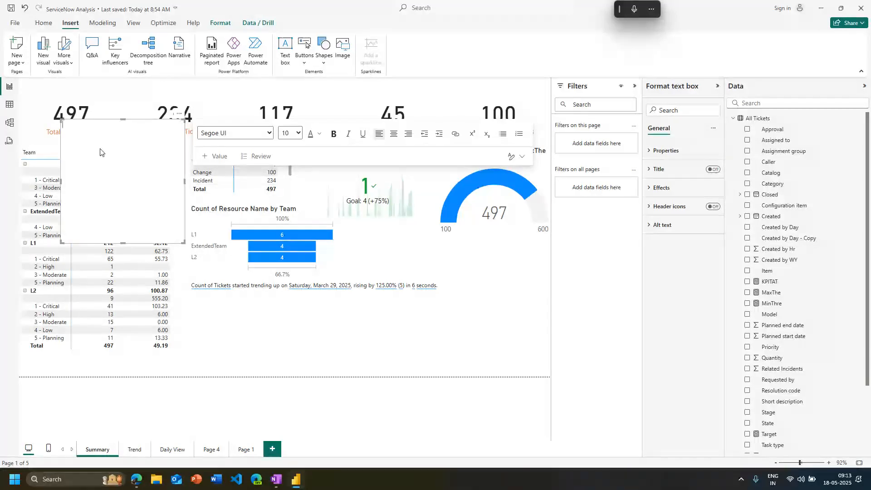
text(Reme)
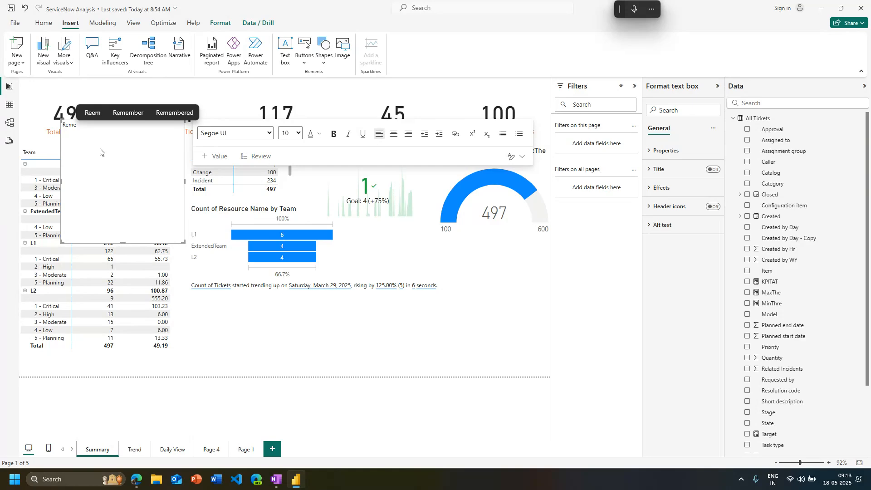
key(BackSpace)
key(BackSpace)
text(adme:)
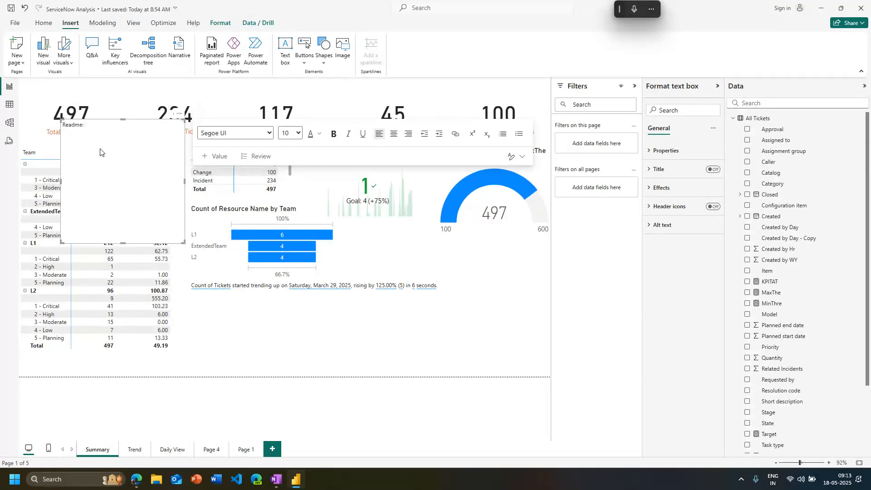
key(ctrl+a)
click(100, 152)
key(Return)
Delete the "Readme:" text box from the Summary page
click(180, 247)
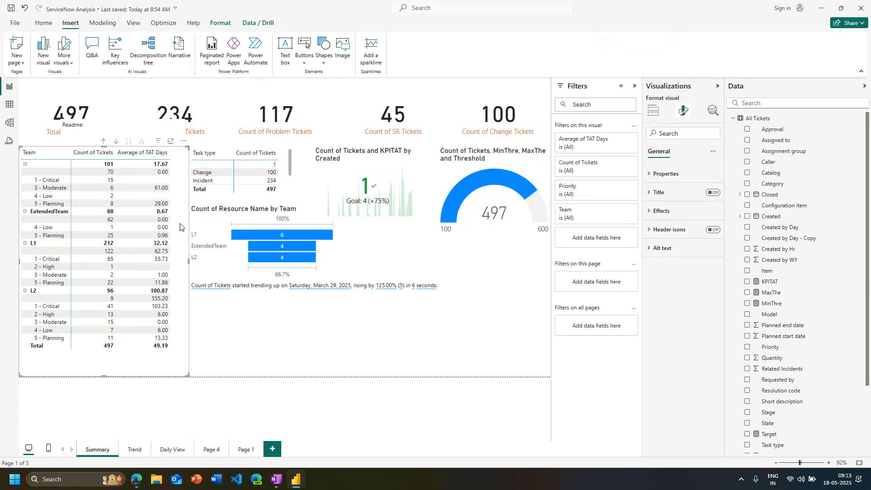
click(135, 122)
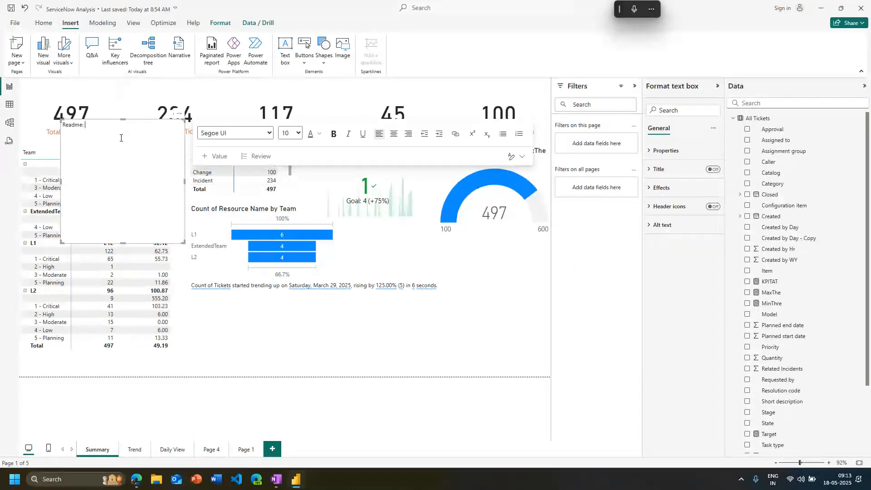
click(62, 144)
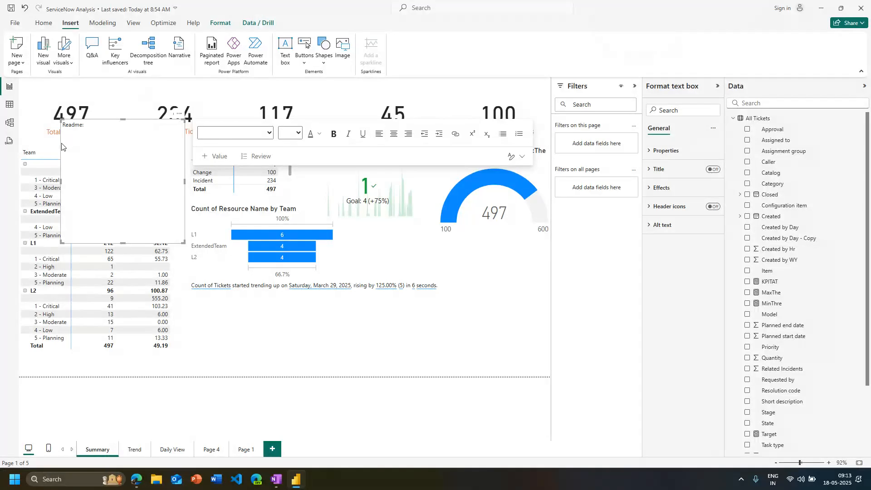
key(Delete)
Hide the Summary page in the report
right_click(99, 449)
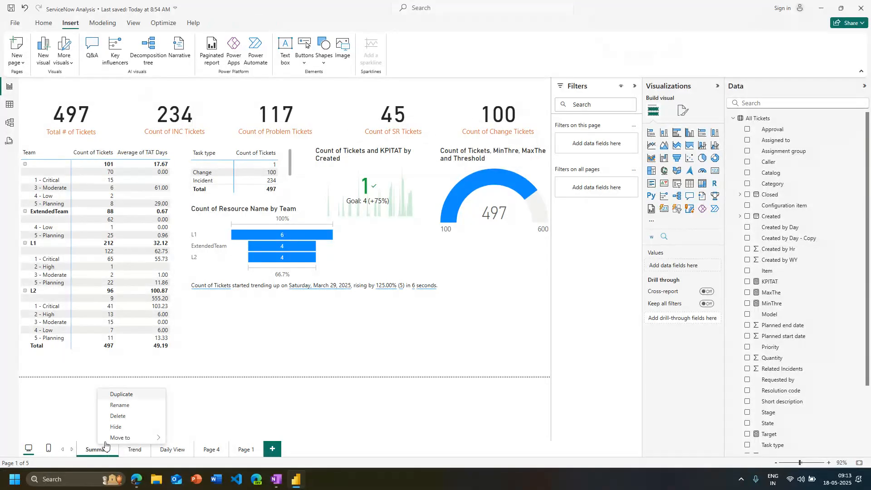
mouse_move(108, 441)
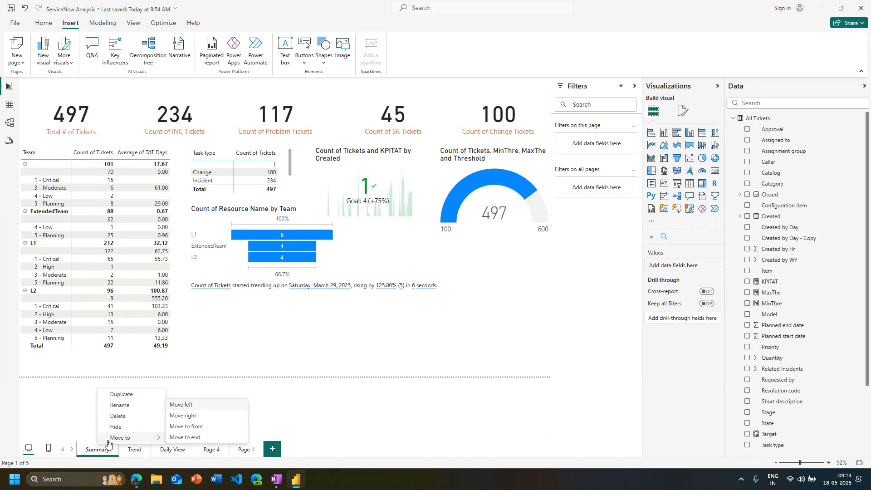
click(115, 428)
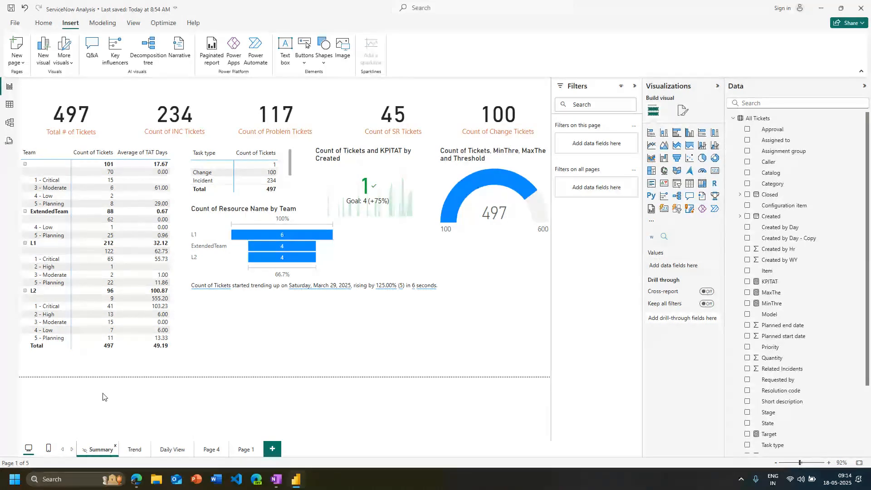
Try an auto-created mobile layout for the Summary page, look it over and undo it
click(48, 448)
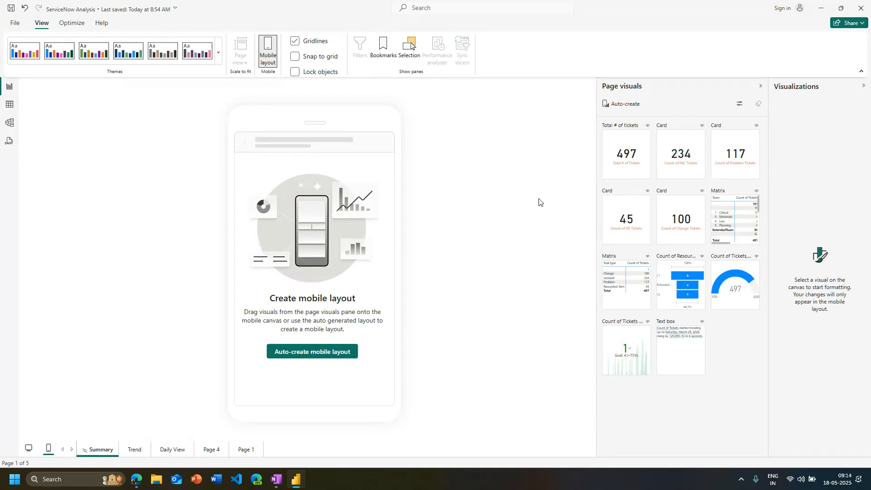
click(299, 354)
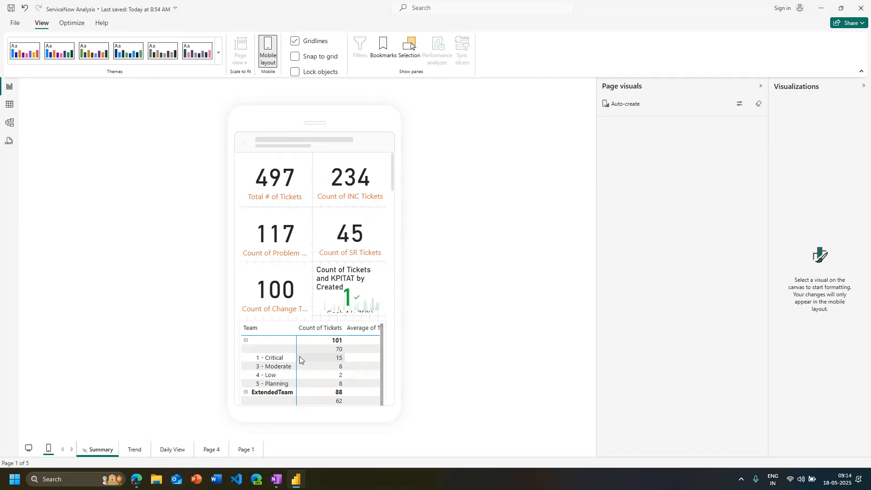
scroll(318, 356, down, 5)
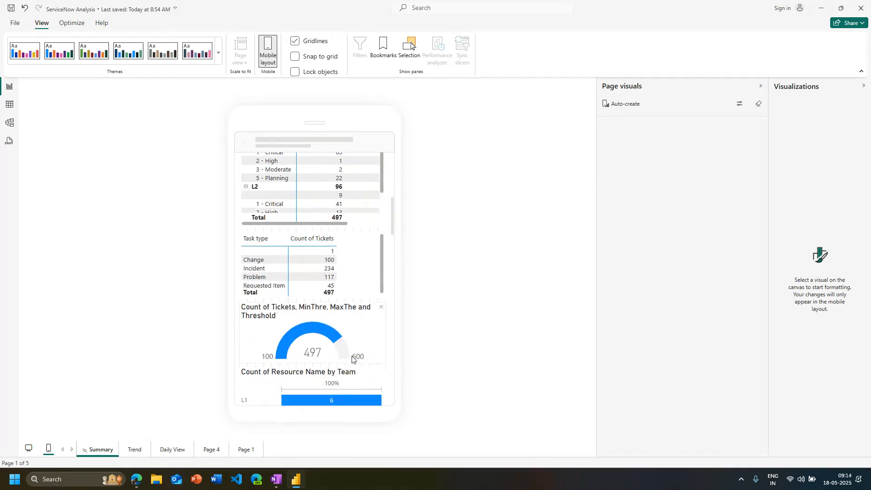
scroll(352, 359, down, 5)
scroll(353, 359, up, 10)
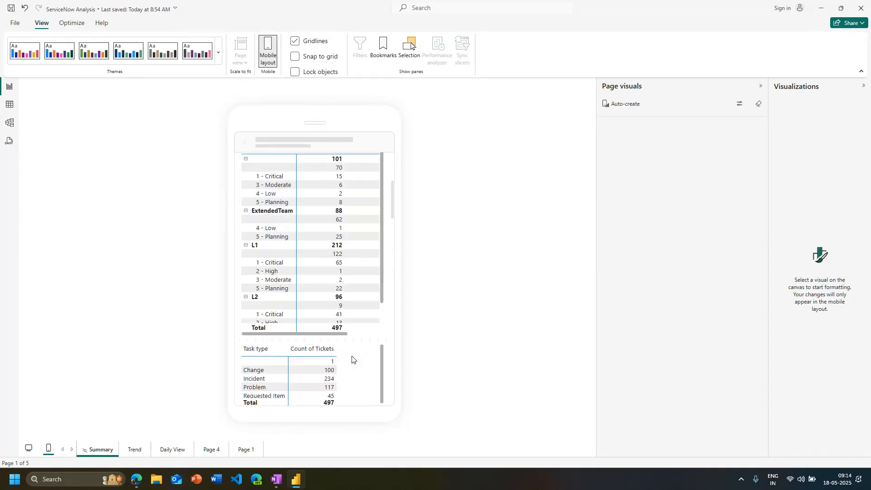
scroll(364, 267, down, 8)
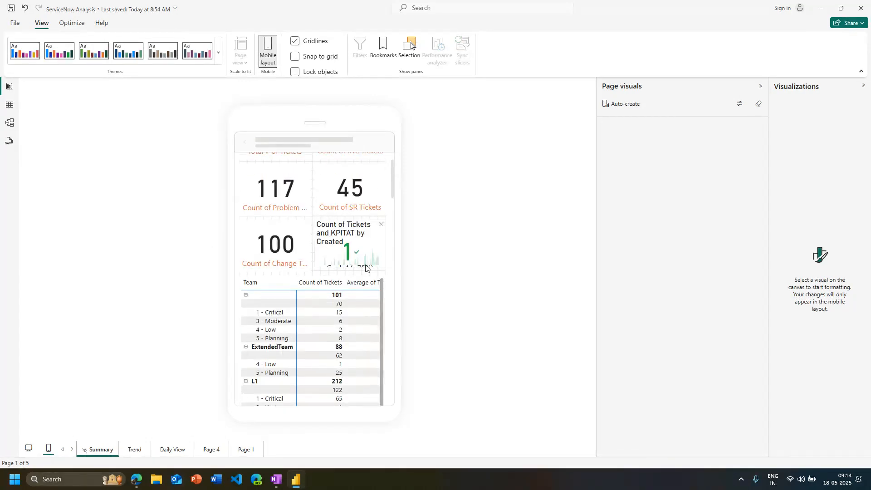
scroll(346, 312, up, 10)
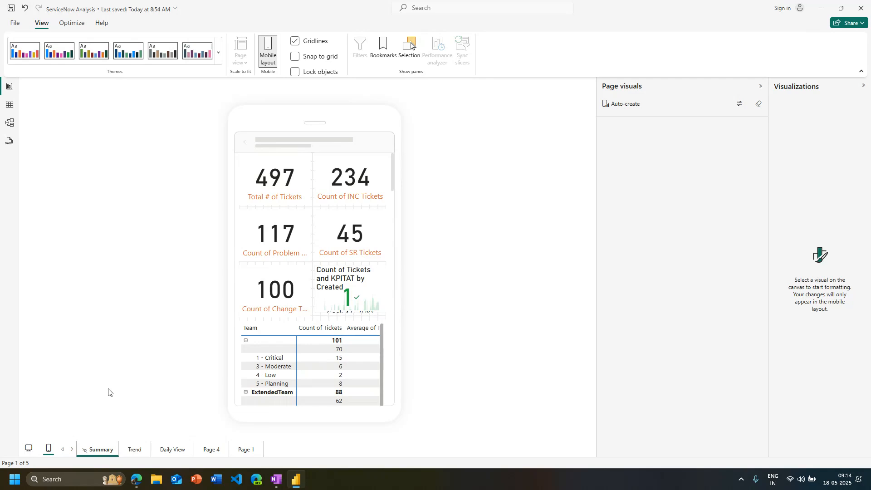
key(ctrl+z)
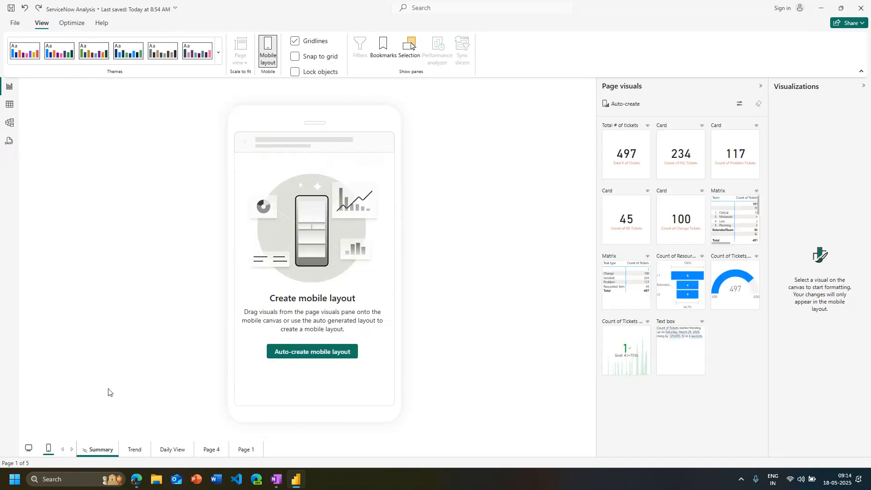
Place the Total # of Tickets card and the ticket count gauge side by side on the Summary page's mobile canvas
drag(619, 165, 257, 235)
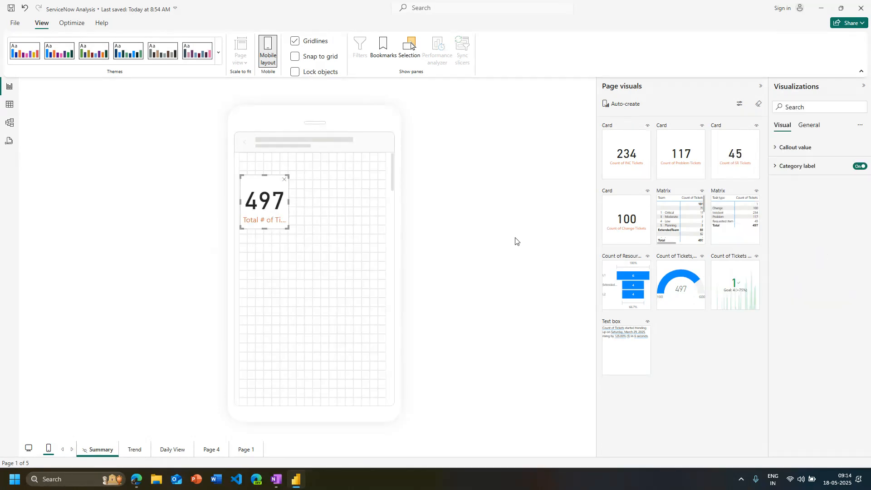
drag(669, 297, 321, 213)
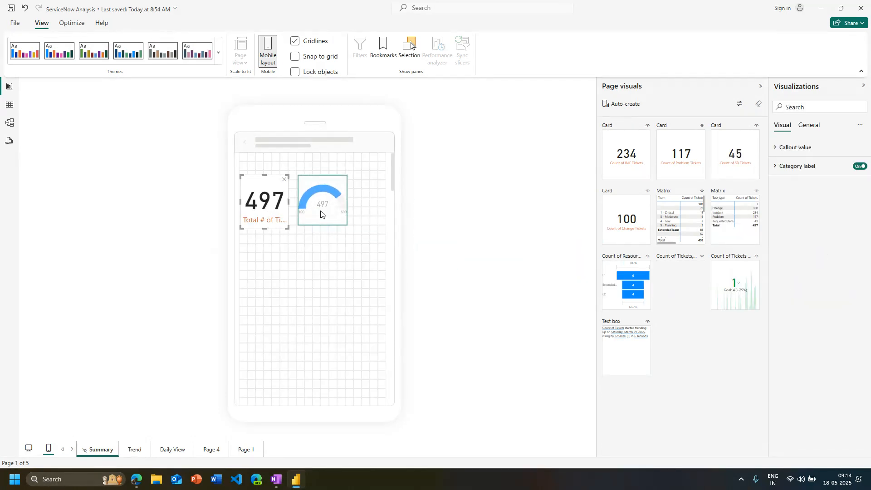
click(585, 323)
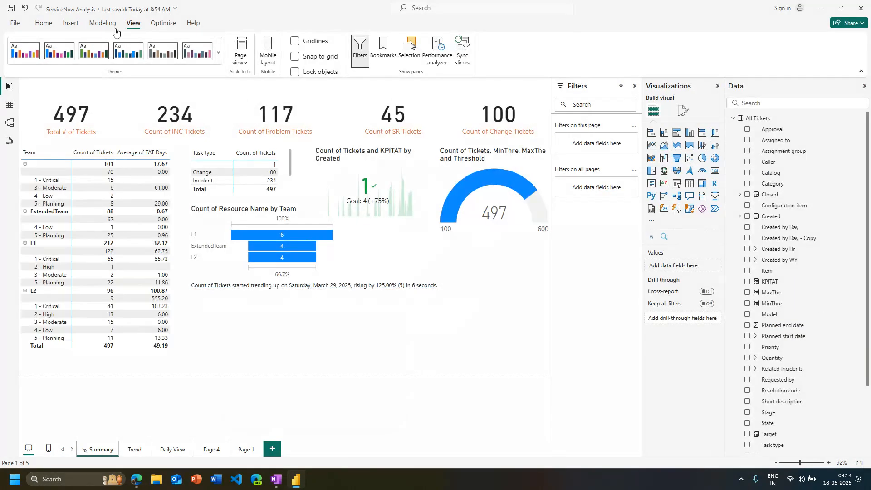
click(44, 23)
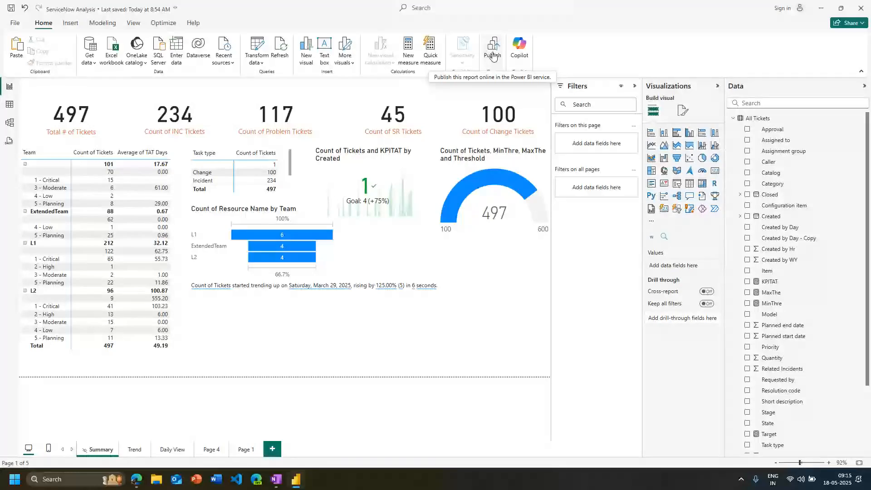
mouse_move(495, 183)
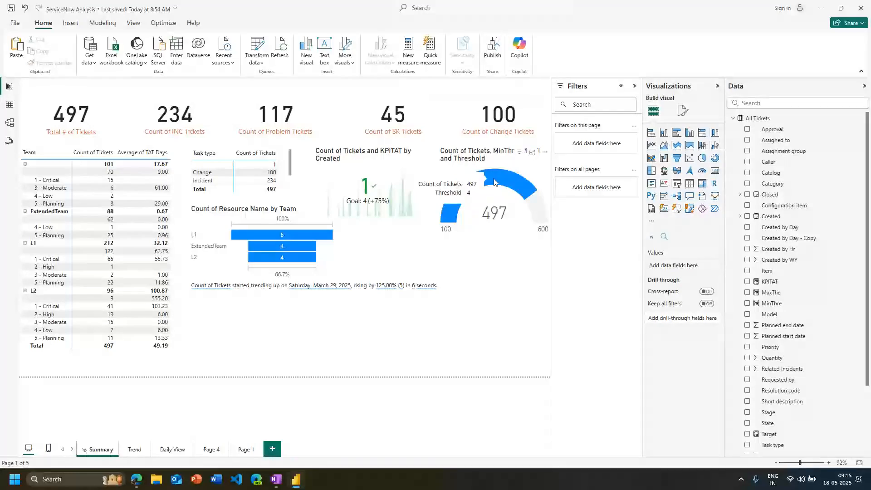
click(48, 454)
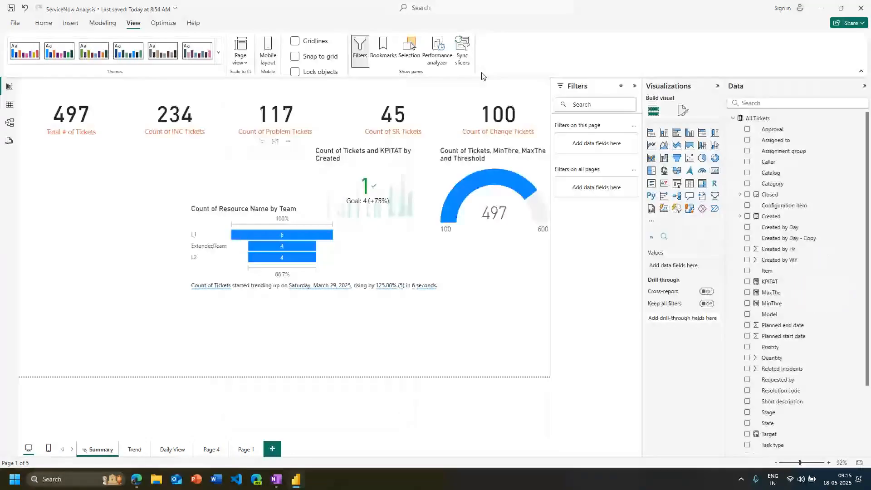
Widen the ticket count gauge in the mobile layout to nearly reach the canvas's right edge
click(48, 448)
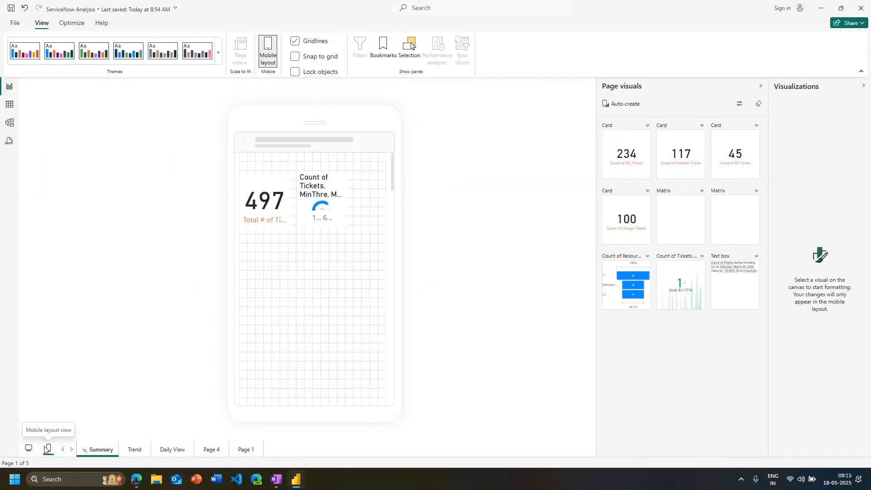
click(343, 226)
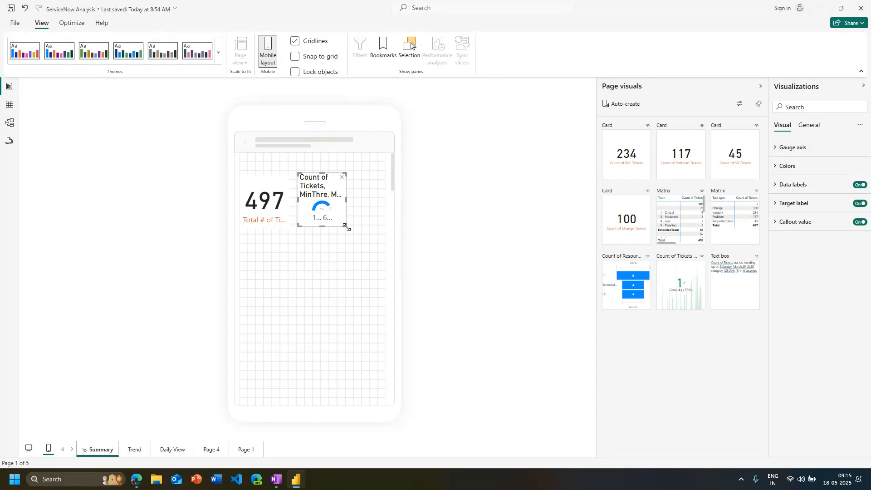
drag(345, 226, 382, 229)
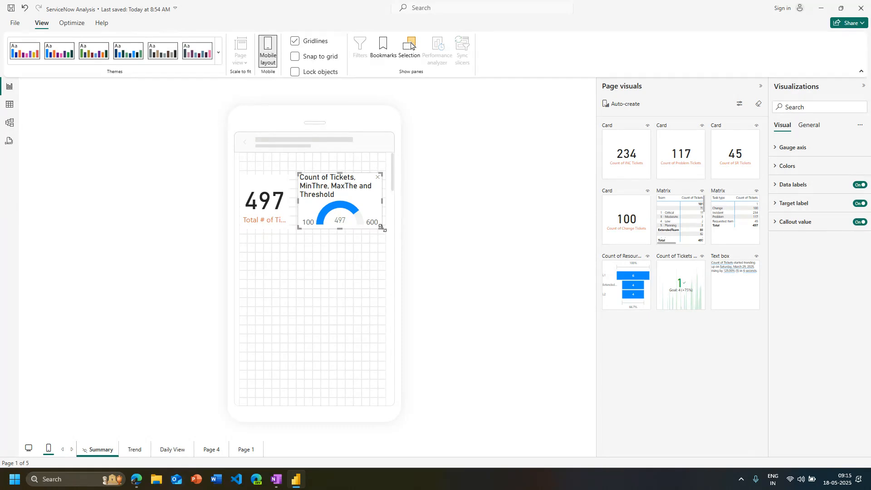
Remove the gauge and the Total # of Tickets card from the mobile canvas
click(463, 266)
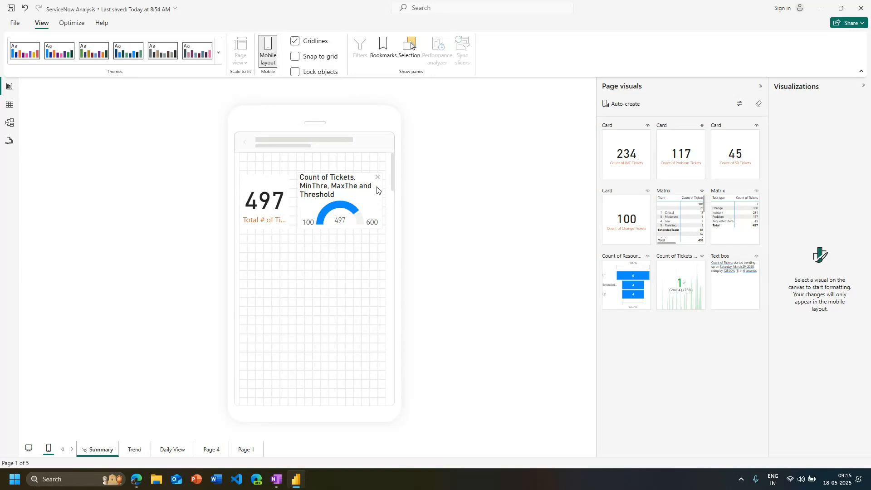
click(378, 177)
click(283, 182)
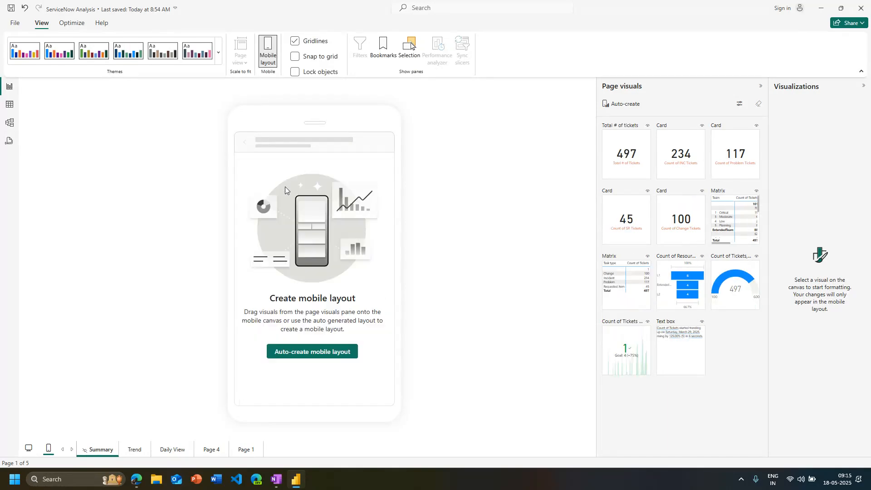
Auto-create the mobile layout for the Summary page and look over the arranged visuals
click(298, 357)
scroll(336, 363, down, 3)
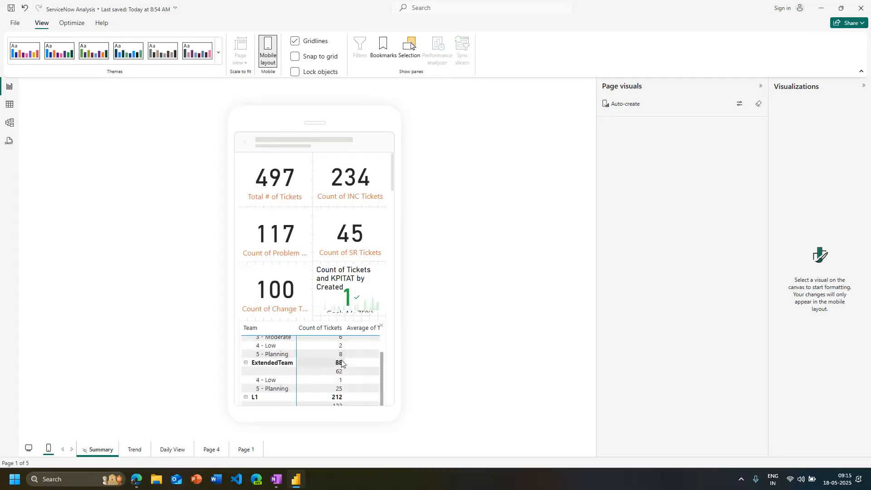
scroll(342, 363, up, 2)
scroll(315, 229, down, 5)
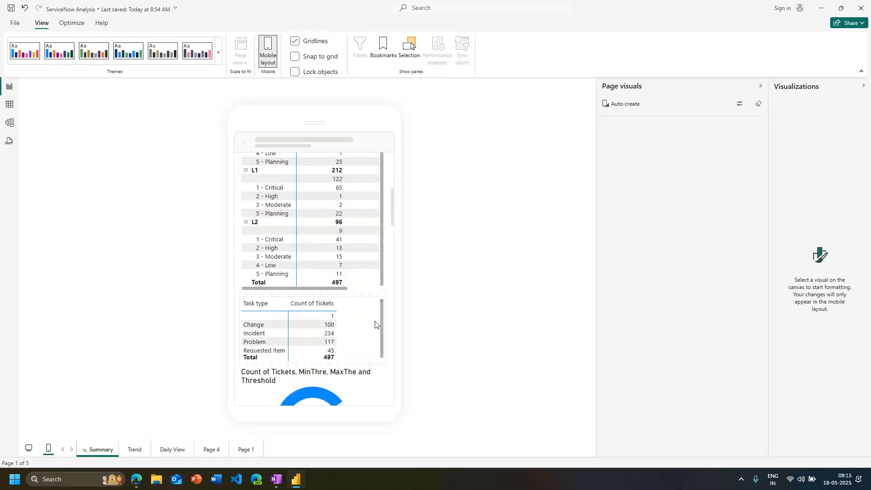
scroll(375, 324, down, 5)
scroll(372, 330, up, 10)
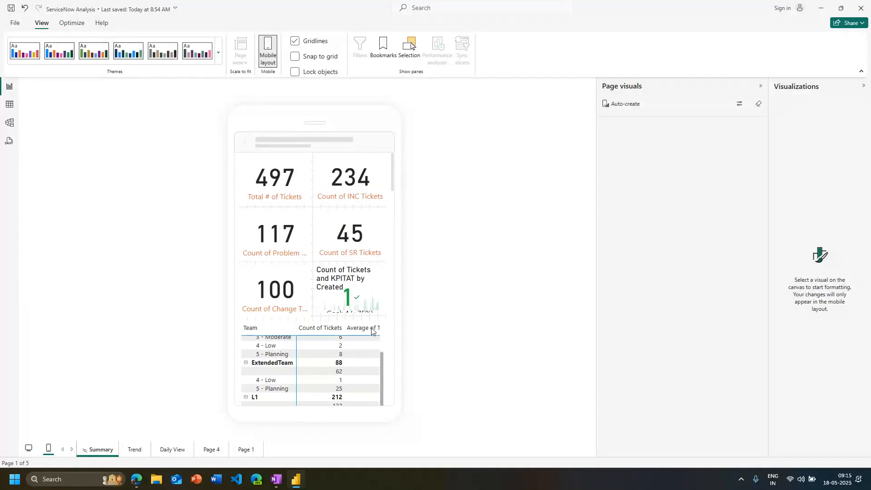
Clear all visuals from the Summary page's mobile canvas and return to the desktop layout
key(ctrl+a)
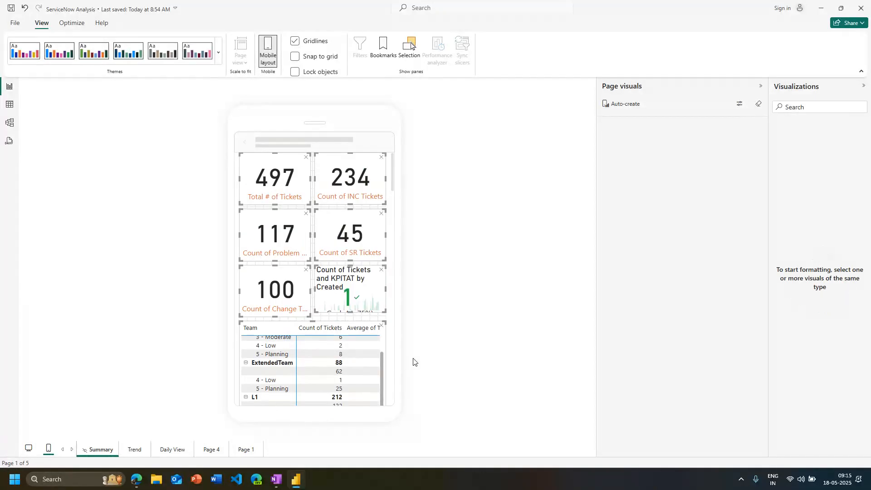
key(Delete)
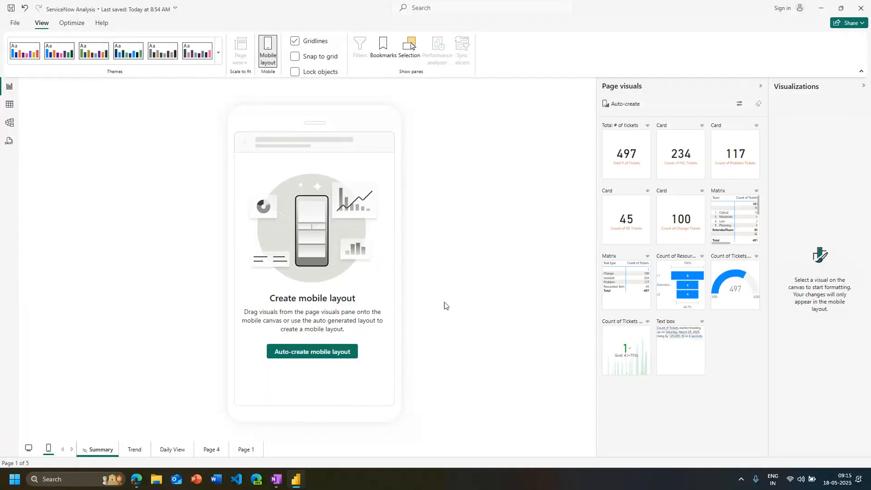
click(29, 449)
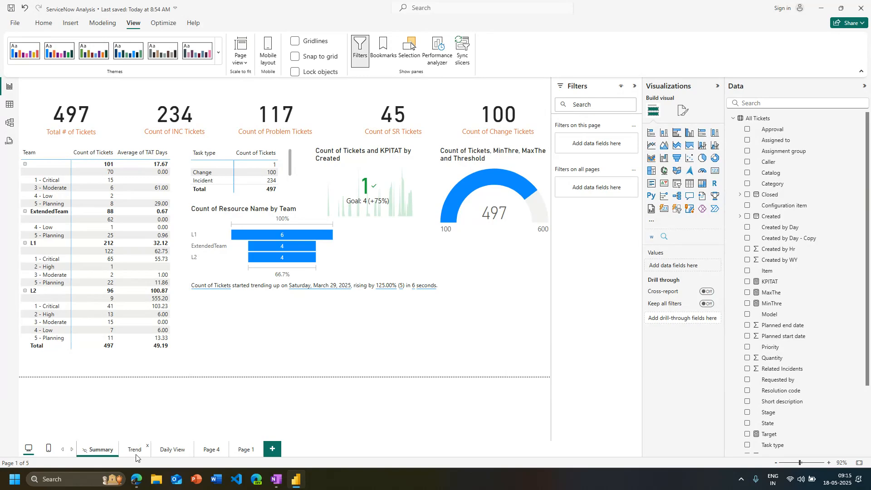
Try the Accessible Tidal theme on the report, followed by Accessible City park
click(218, 52)
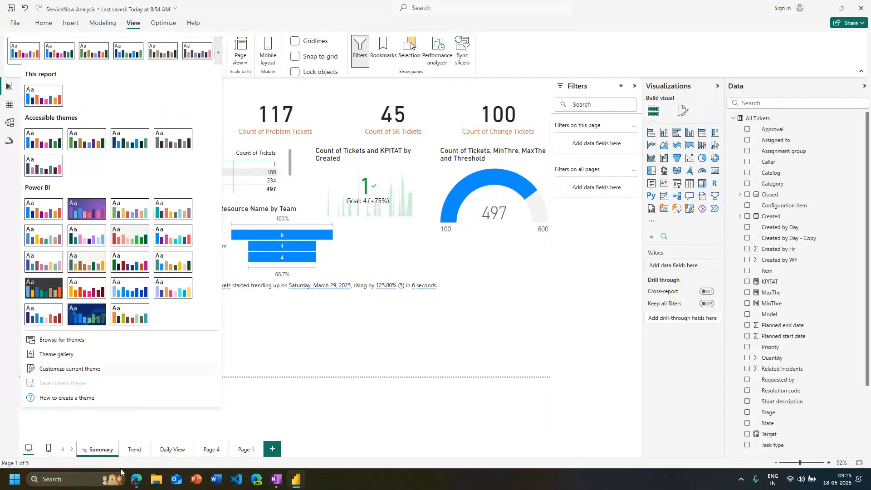
click(185, 294)
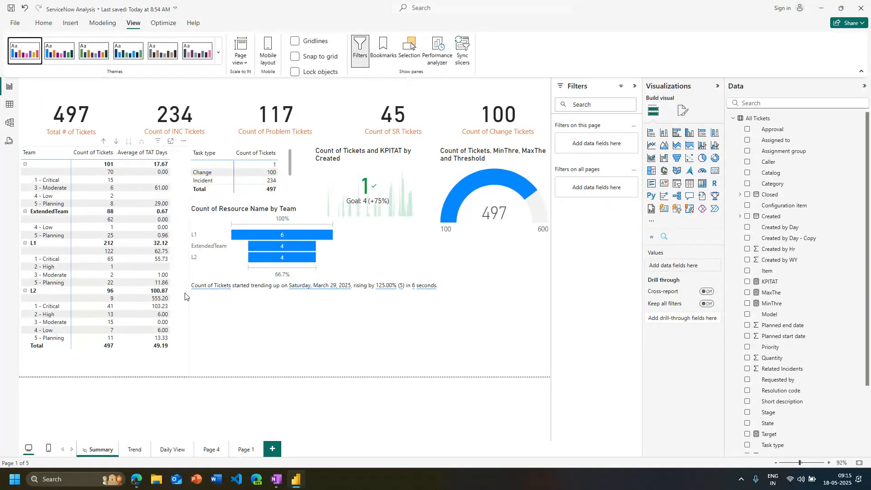
click(162, 48)
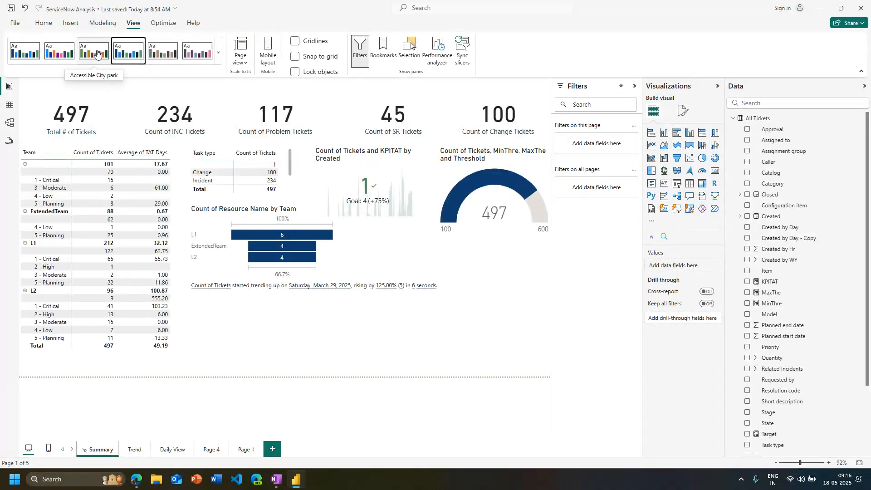
click(94, 51)
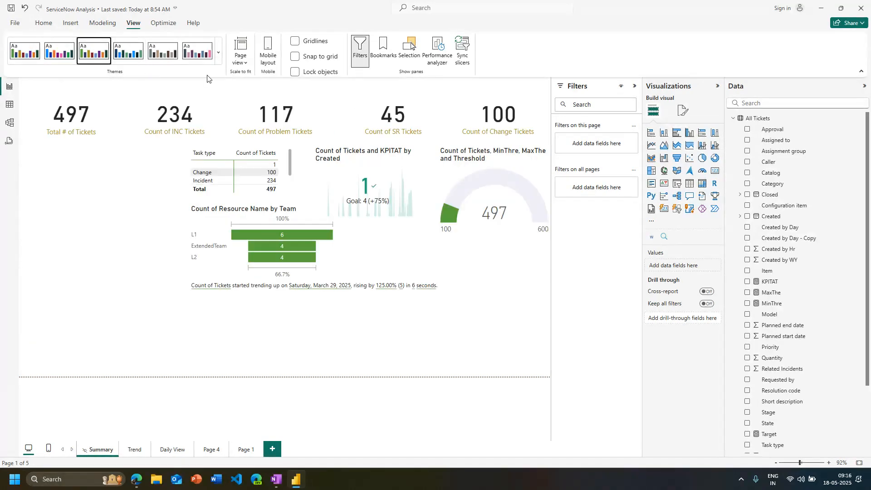
Open the online Themes Gallery, look through the posted report themes and return to the Power BI report
click(219, 52)
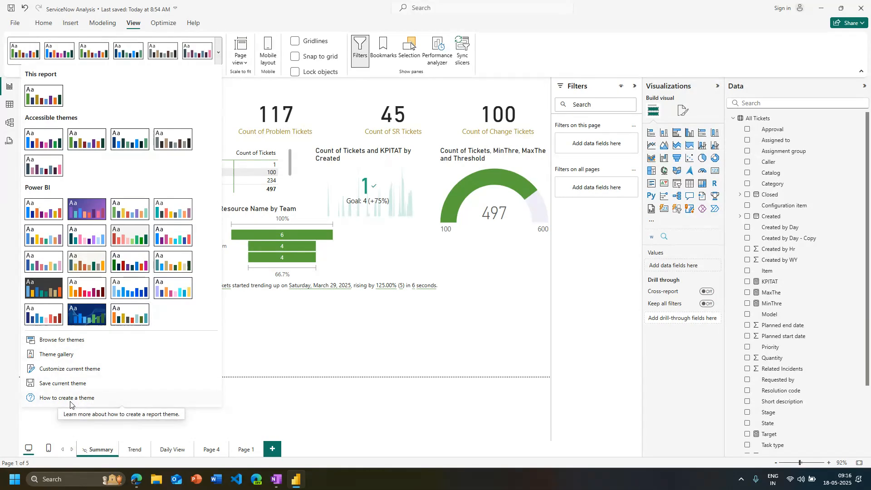
click(68, 354)
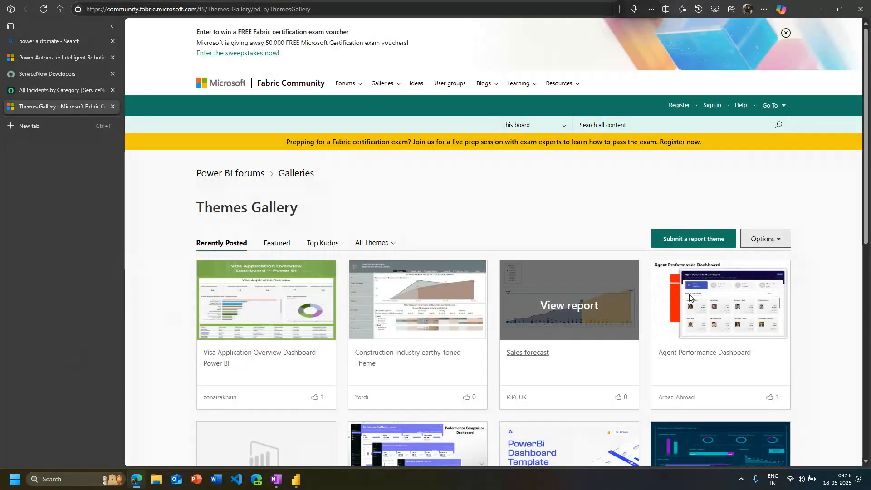
scroll(807, 298, down, 5)
scroll(808, 298, down, 4)
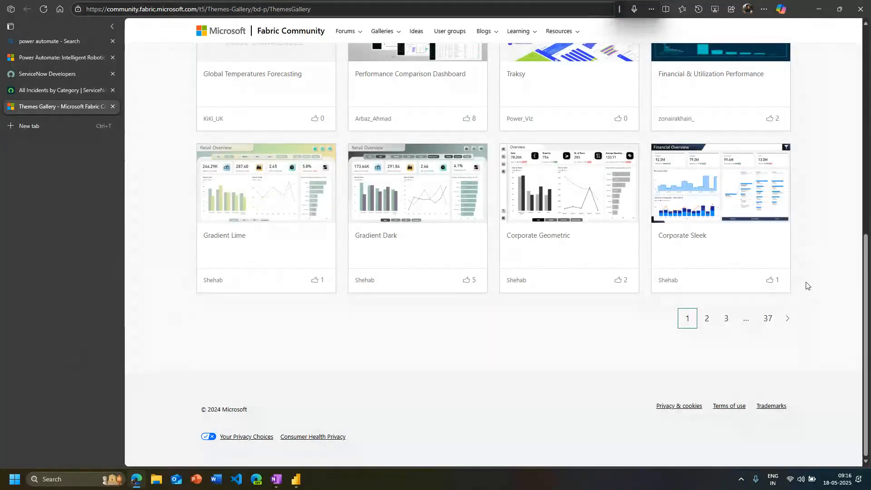
scroll(807, 285, up, 5)
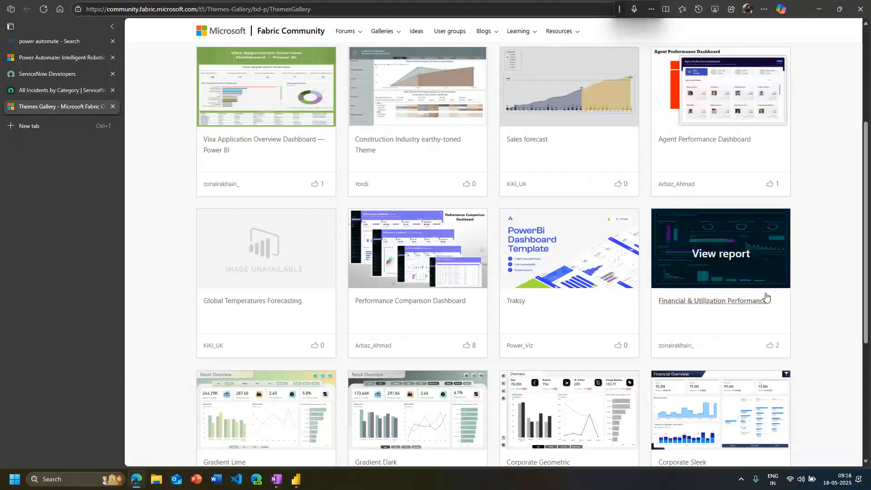
scroll(766, 297, up, 5)
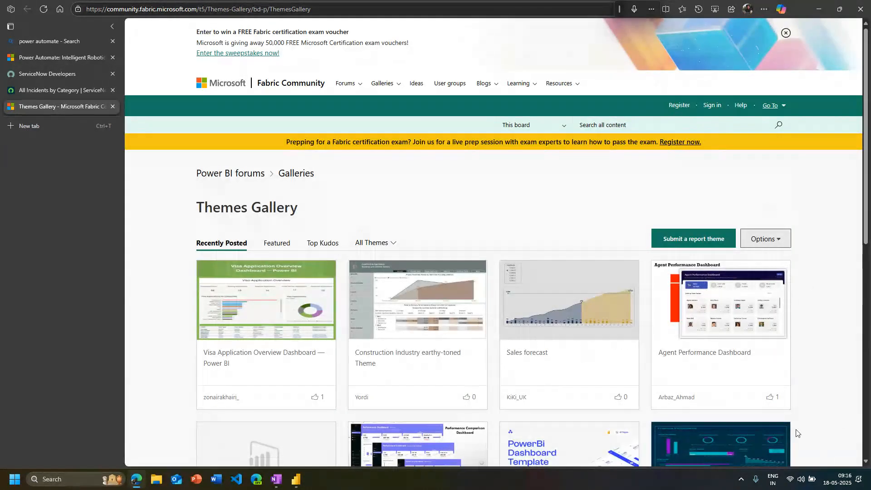
scroll(838, 354, down, 1)
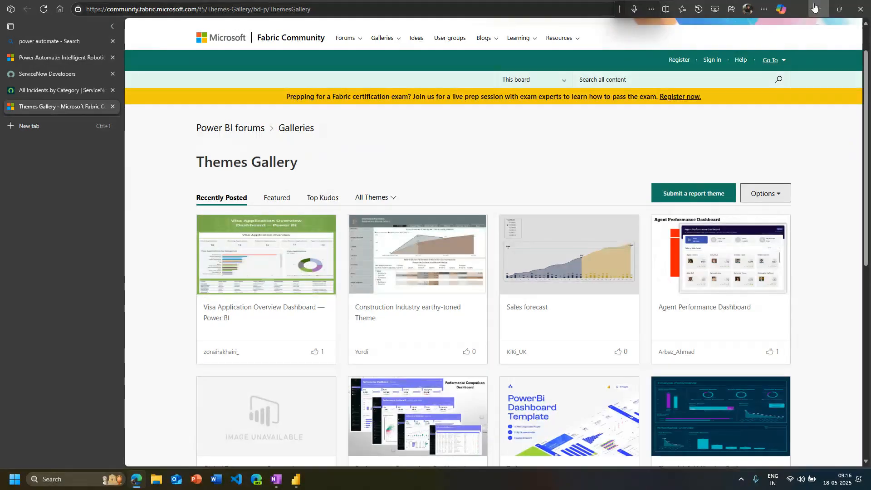
click(815, 7)
Try out the purple gradient, bright blue, Accessible City park and Accessible Tidal themes on the report
click(218, 52)
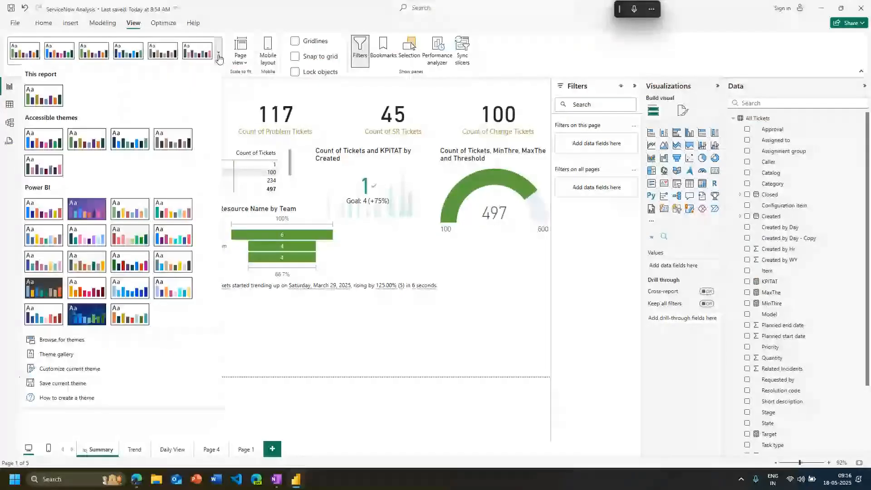
click(86, 210)
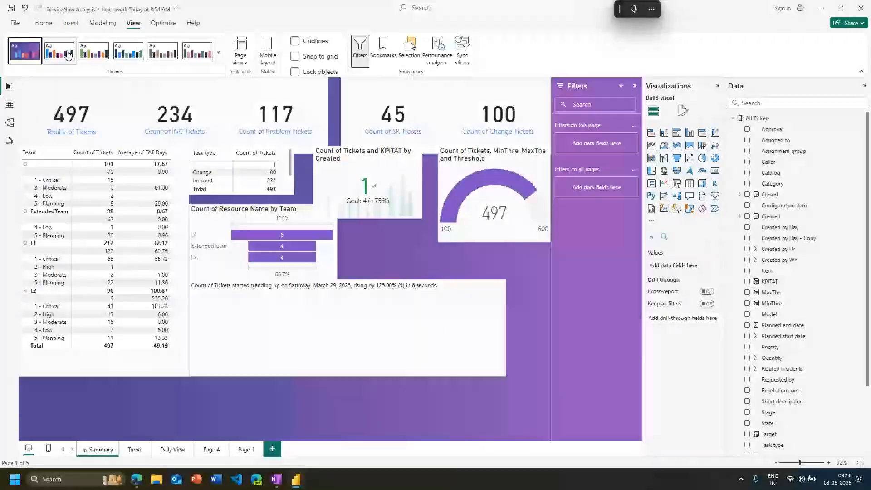
click(68, 54)
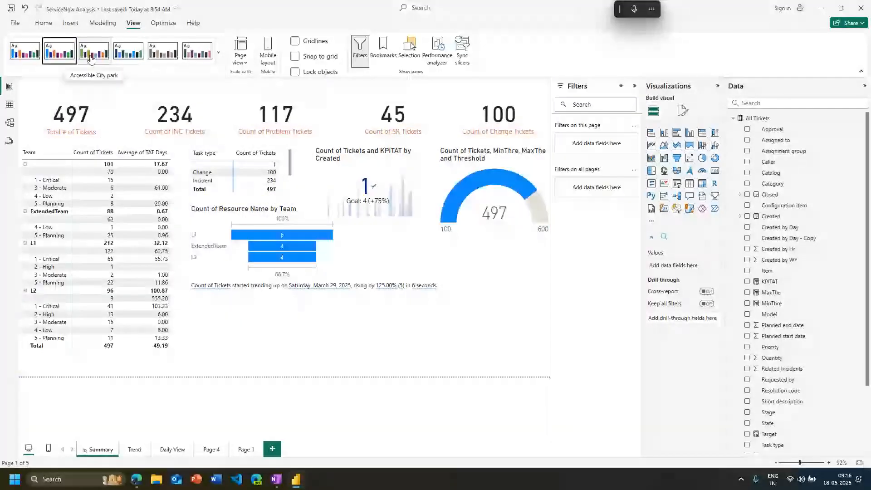
click(92, 59)
click(128, 52)
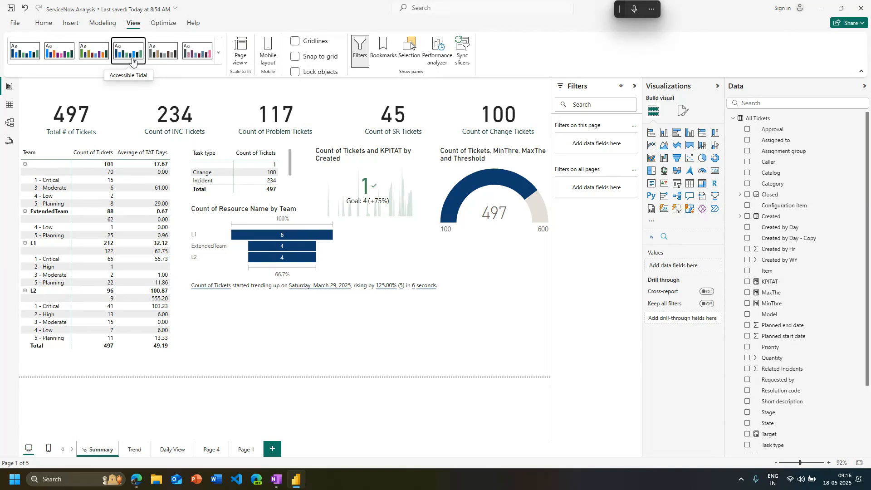
Compare the Accessible Neutral and Accessible Orchid themes, and apply Accessible Neutral to the report
click(163, 56)
click(187, 59)
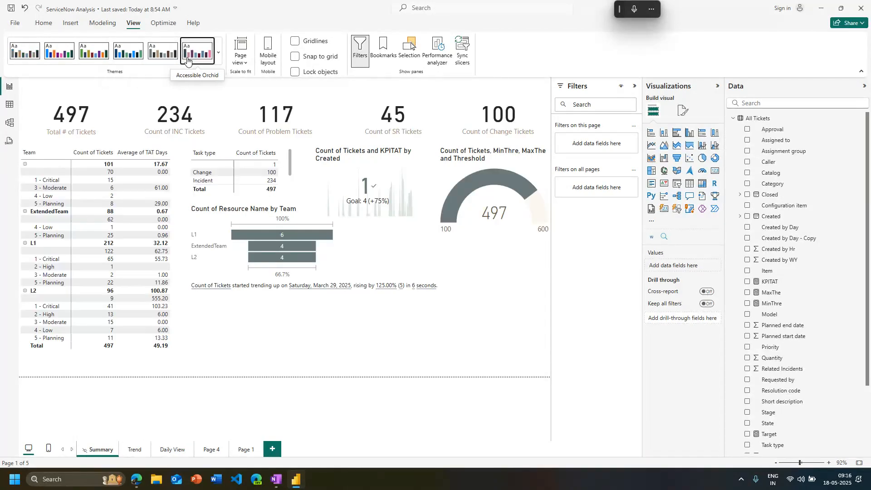
click(152, 55)
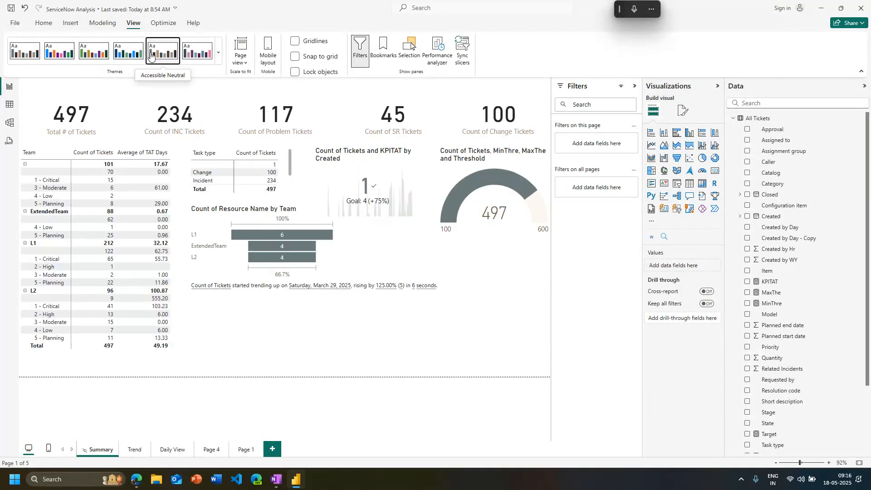
Show the page view scaling options for the Summary page
click(239, 66)
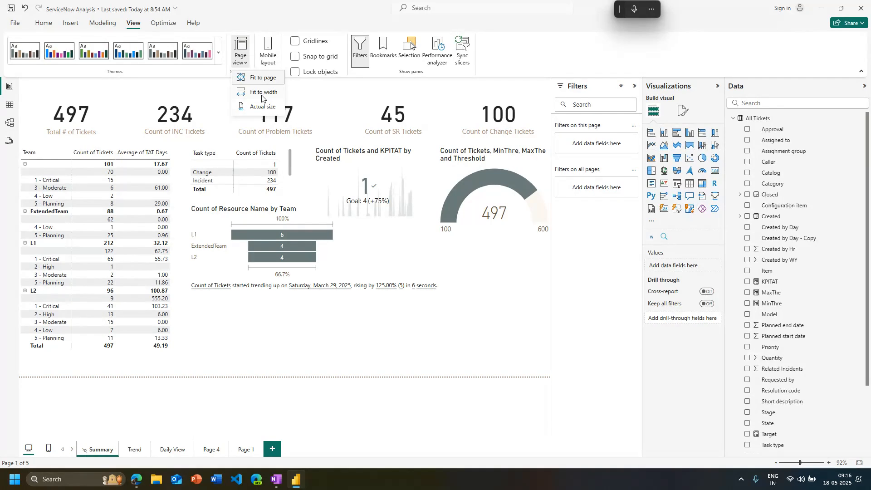
Compare the Fit to width and Fit to page views on the Summary page and restore Fit to page
click(261, 97)
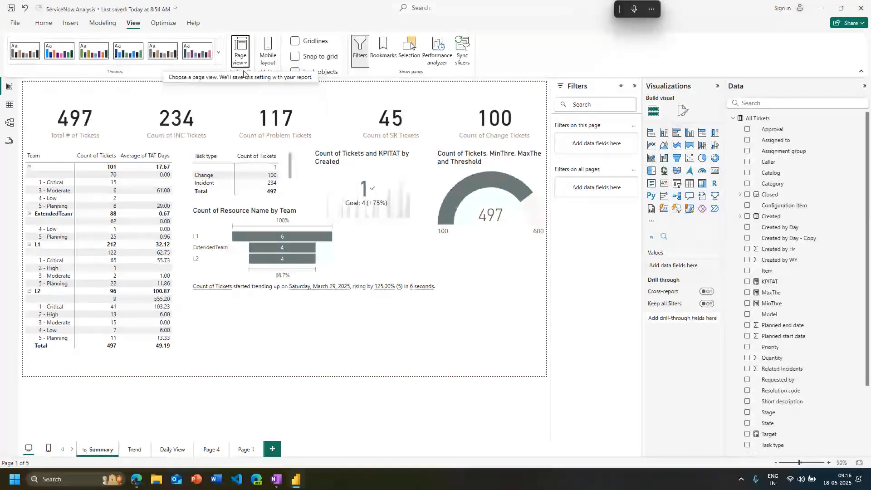
click(242, 54)
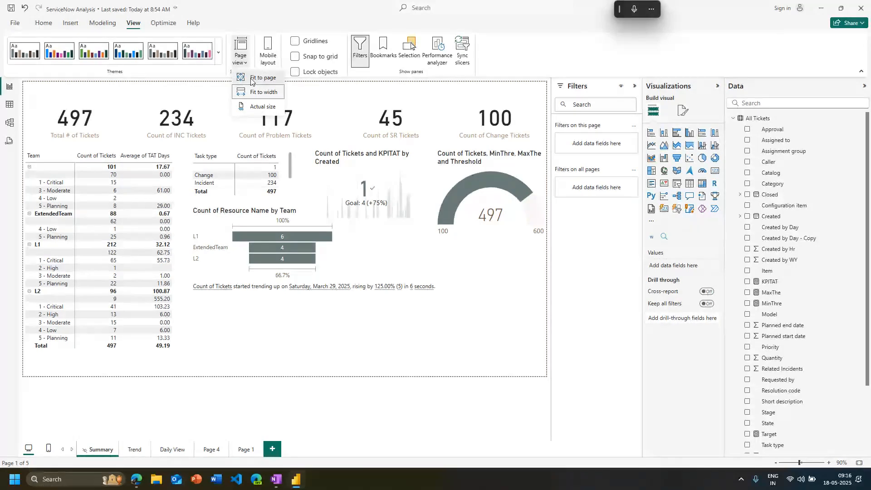
click(248, 77)
click(241, 61)
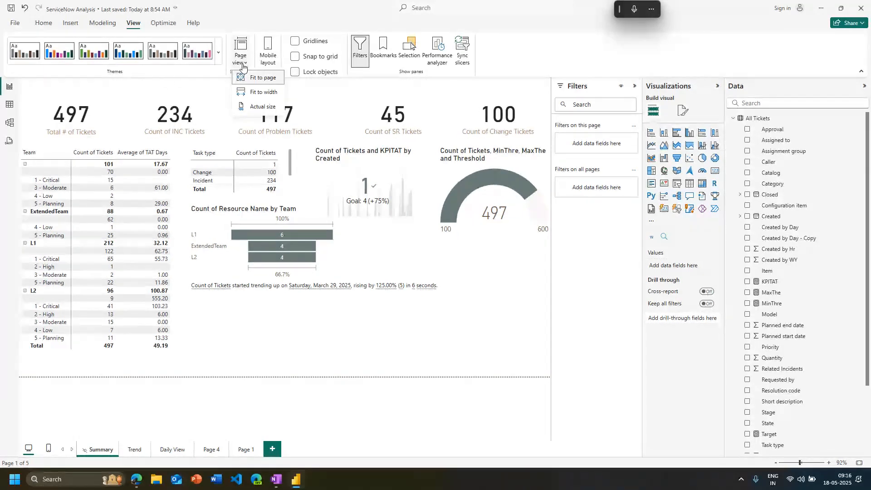
click(278, 96)
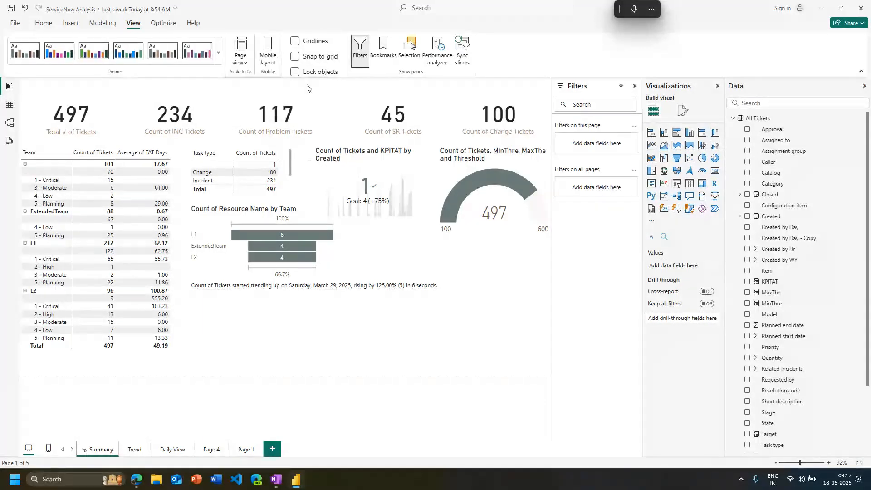
Try locking the objects on the Summary page and unlock them again
click(312, 74)
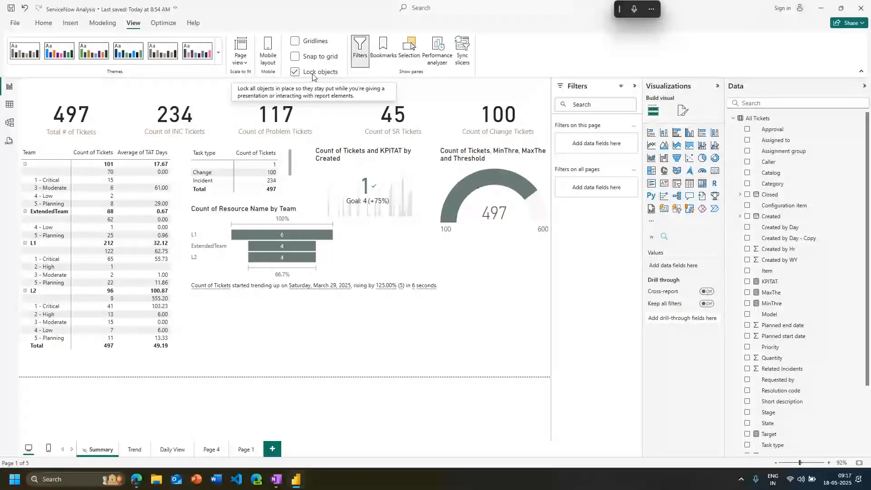
click(313, 74)
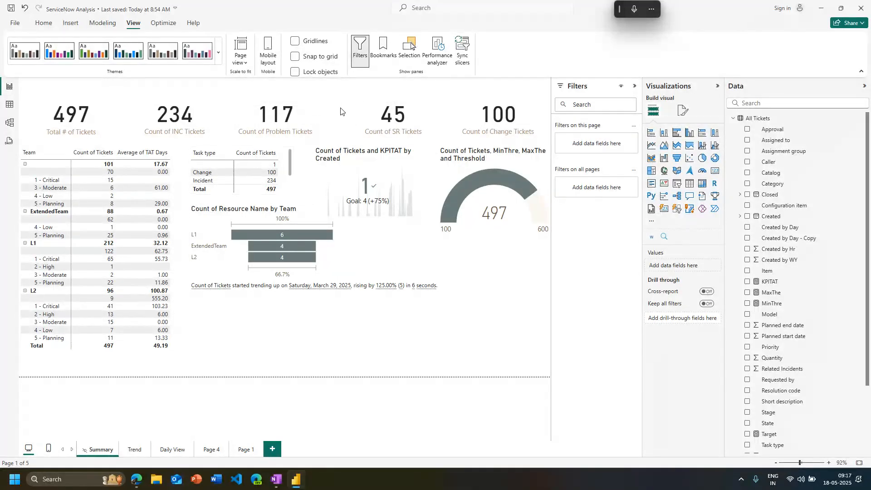
click(323, 85)
click(318, 73)
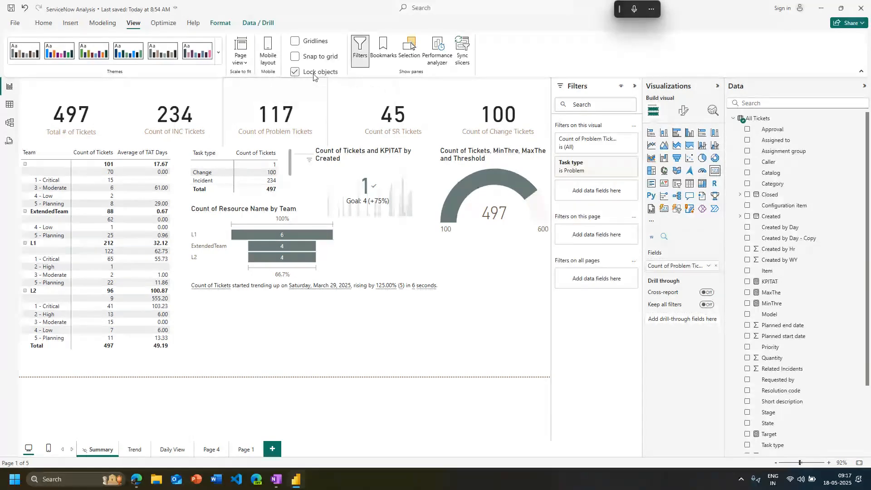
click(314, 75)
Nudge the Count of SR Tickets card with Snap to grid on, preview the gridlines, and turn both options off
click(334, 57)
click(391, 320)
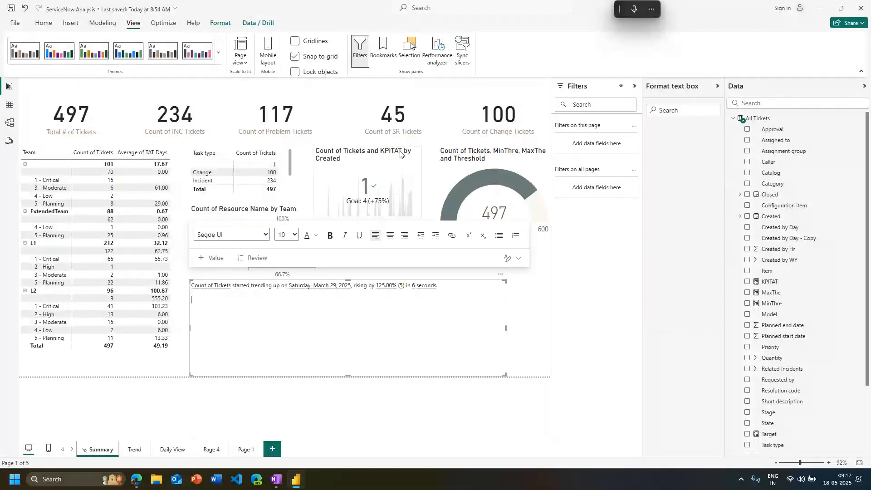
mouse_move(375, 131)
mouse_down()
mouse_move(351, 130)
mouse_move(366, 131)
mouse_move(365, 254)
mouse_move(276, 255)
mouse_move(258, 206)
mouse_move(391, 134)
mouse_move(373, 119)
mouse_up()
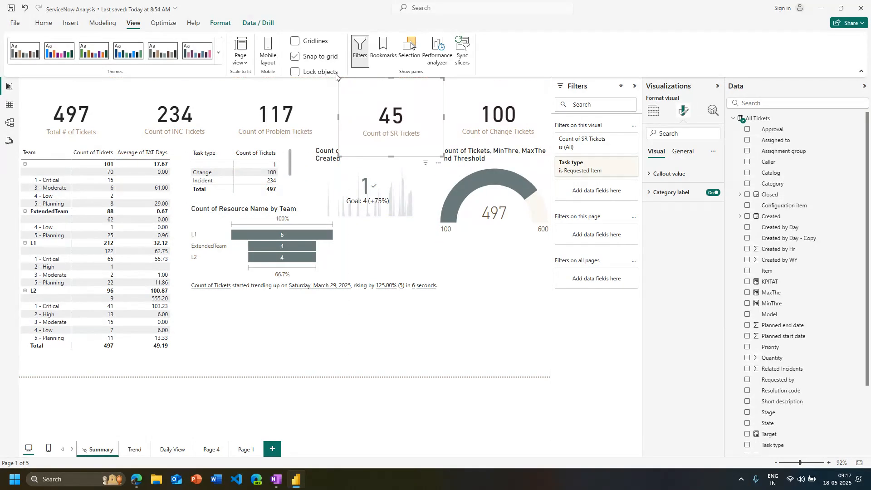
click(316, 40)
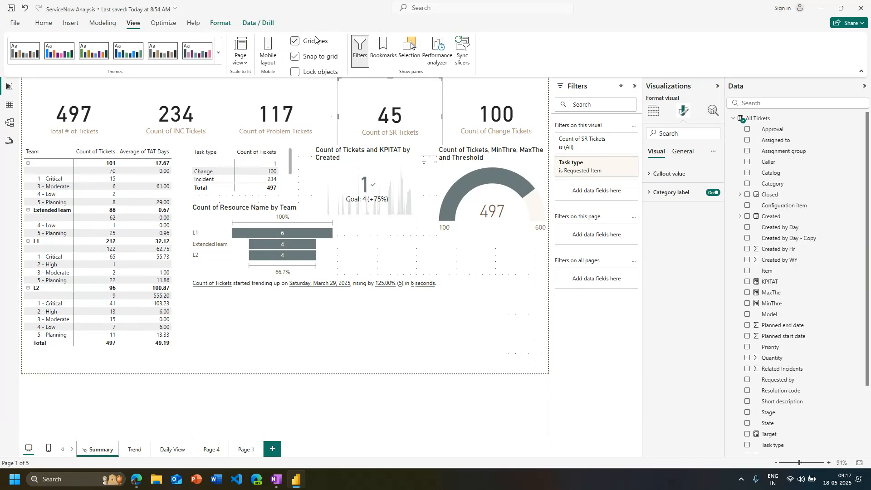
click(316, 40)
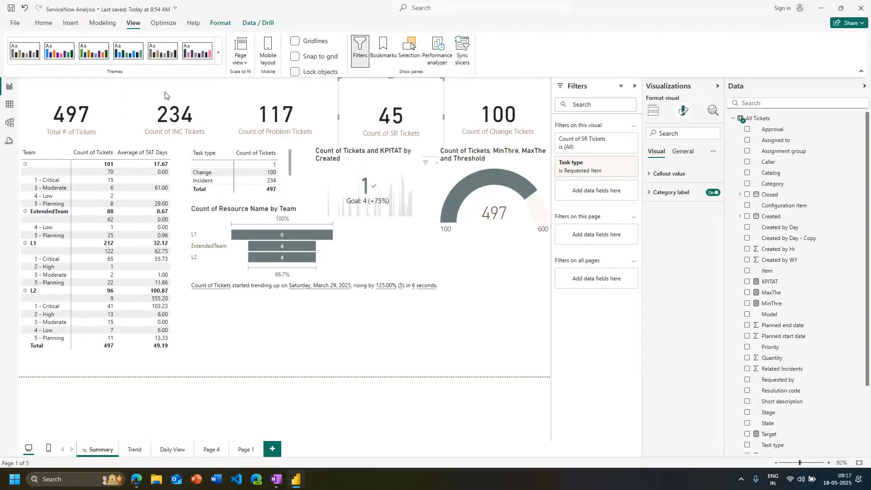
Review the modeling, optimization, insert, format, drill and help commands available for the report, and deselect the card
click(102, 24)
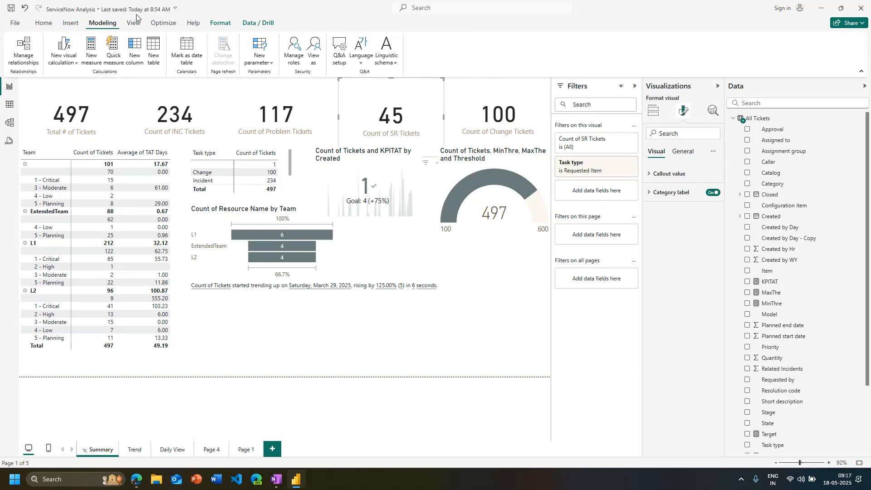
click(164, 24)
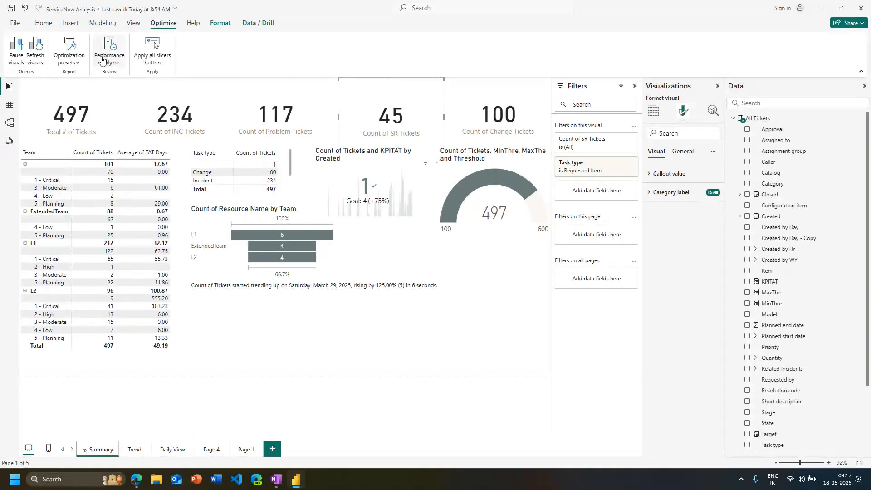
click(46, 26)
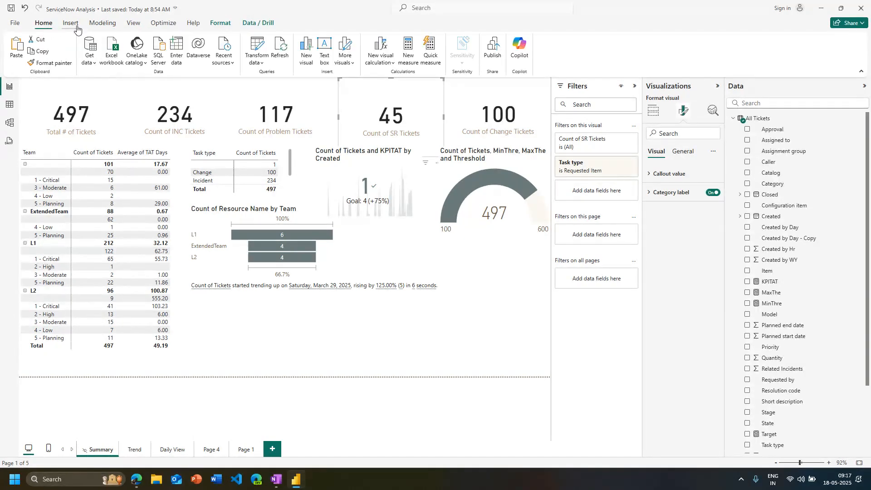
click(70, 24)
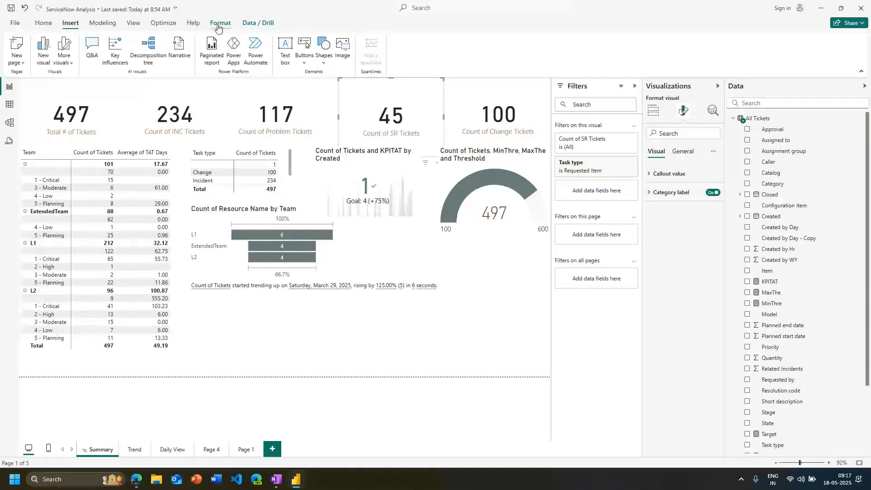
click(218, 25)
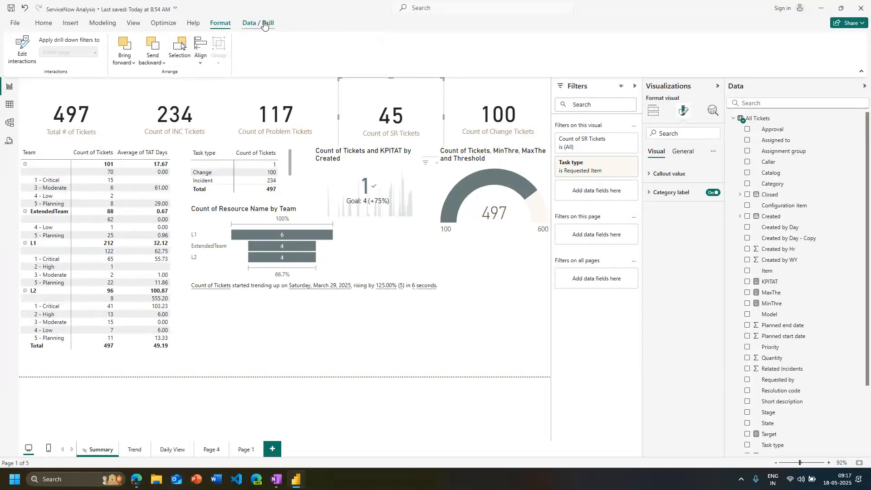
click(265, 24)
click(223, 24)
click(196, 24)
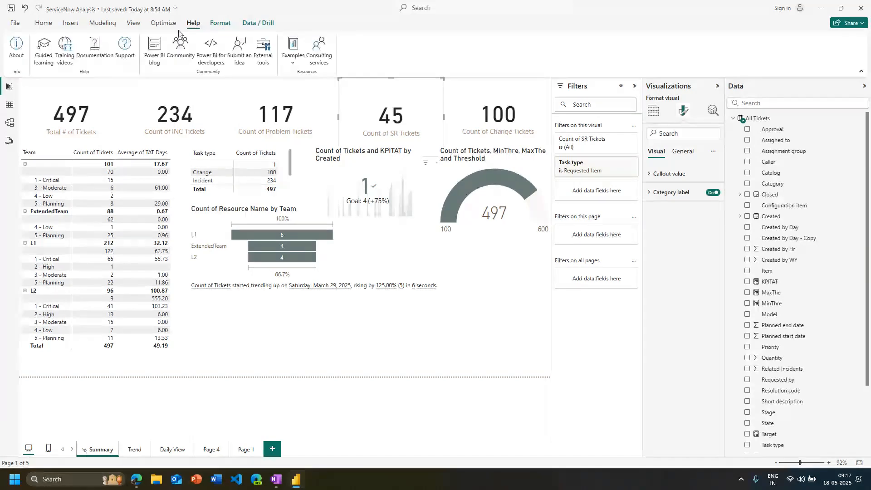
click(163, 23)
click(116, 27)
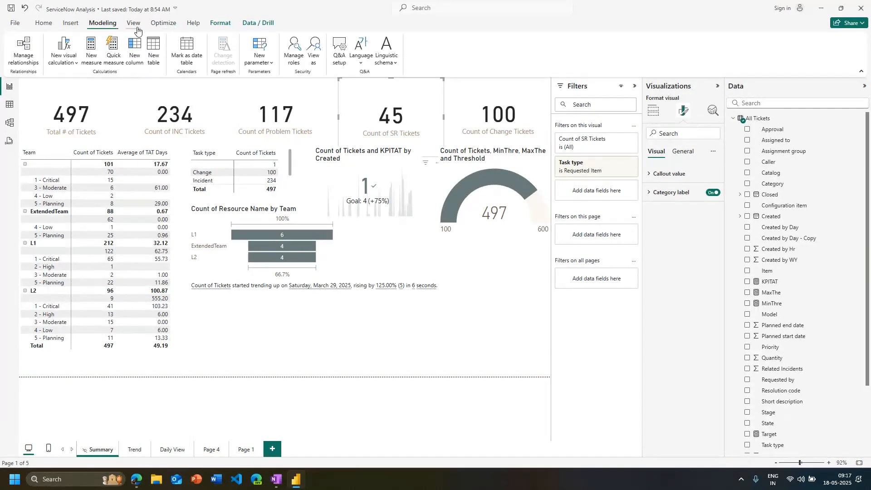
click(71, 25)
click(46, 26)
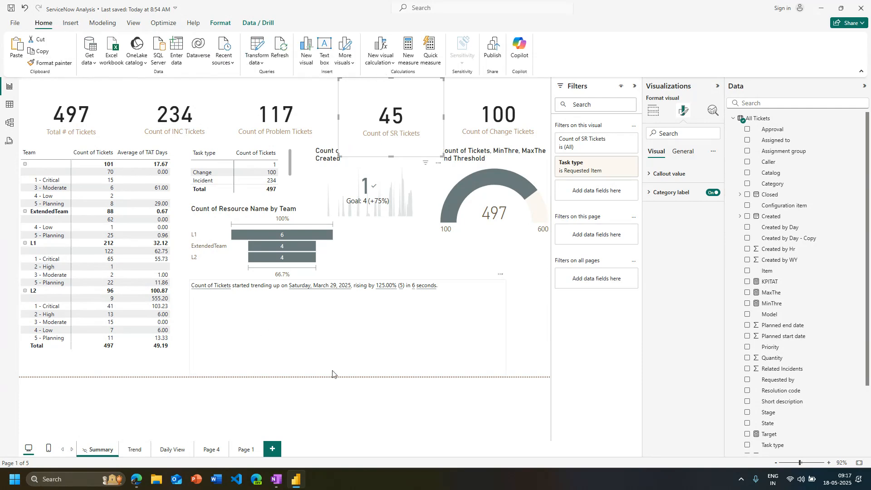
click(267, 363)
click(533, 296)
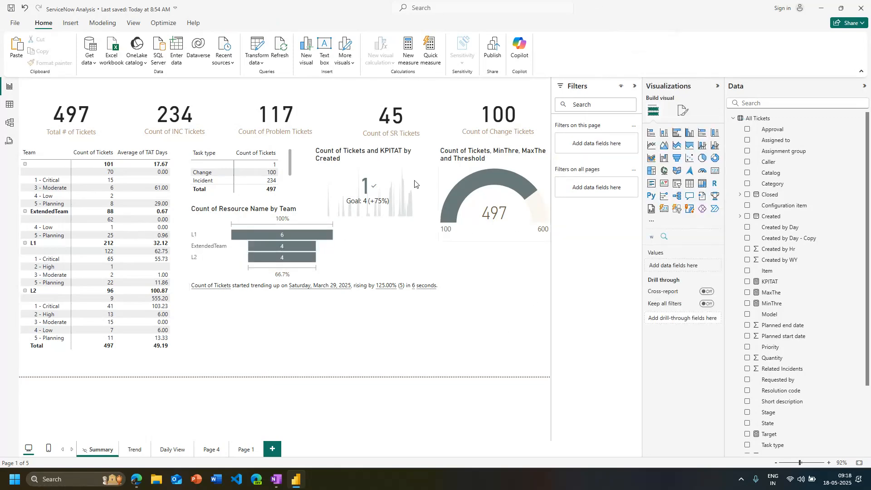
Apply the green theme to the report and collapse the Filters and Visualizations panes to enlarge the Summary page
click(126, 27)
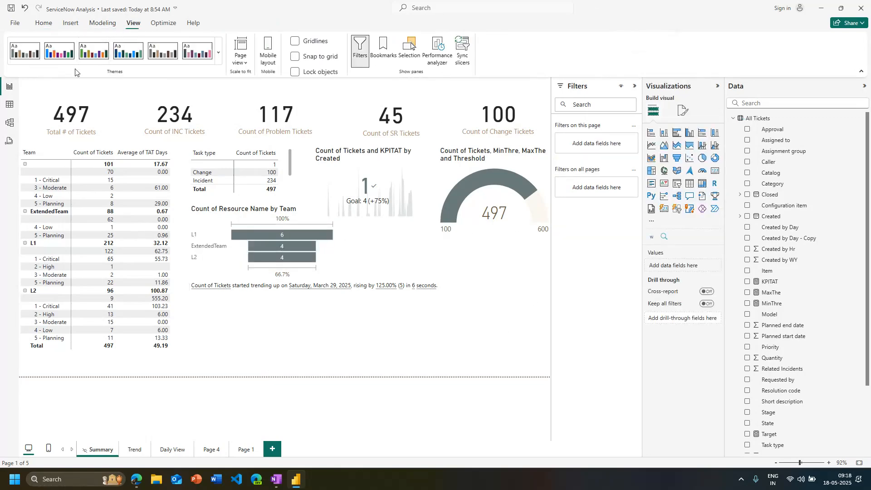
click(97, 59)
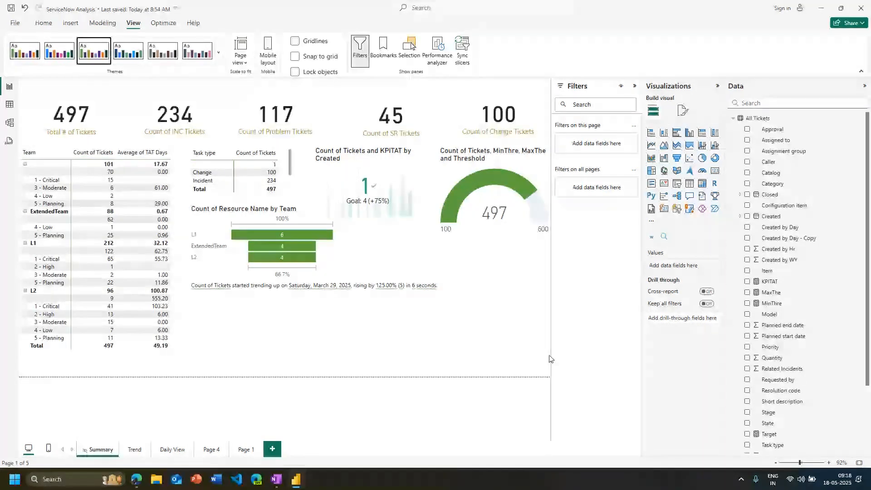
click(635, 86)
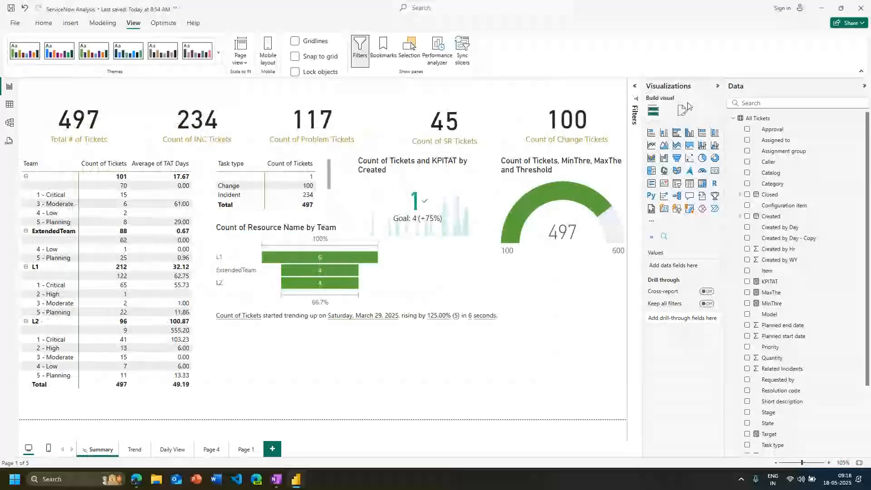
click(717, 88)
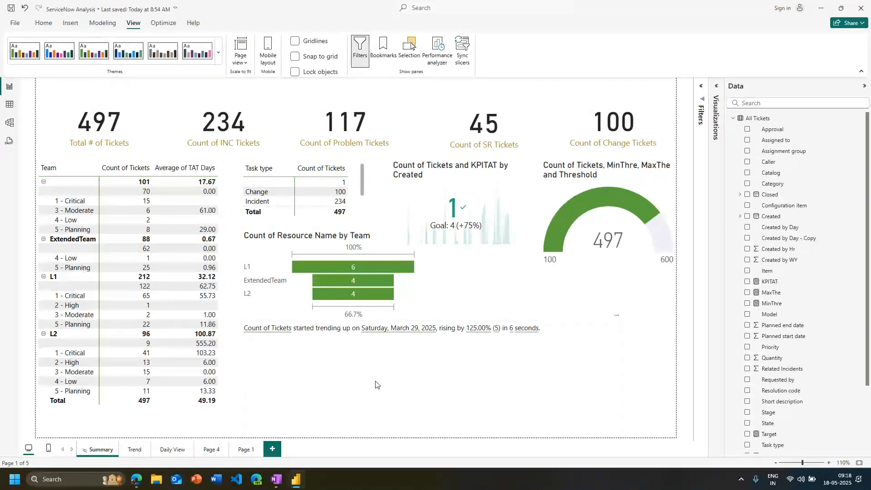
Cross-filter the Summary page by ExtendedTeam in the funnel chart, clear that selection and select the ticket gauge
click(356, 278)
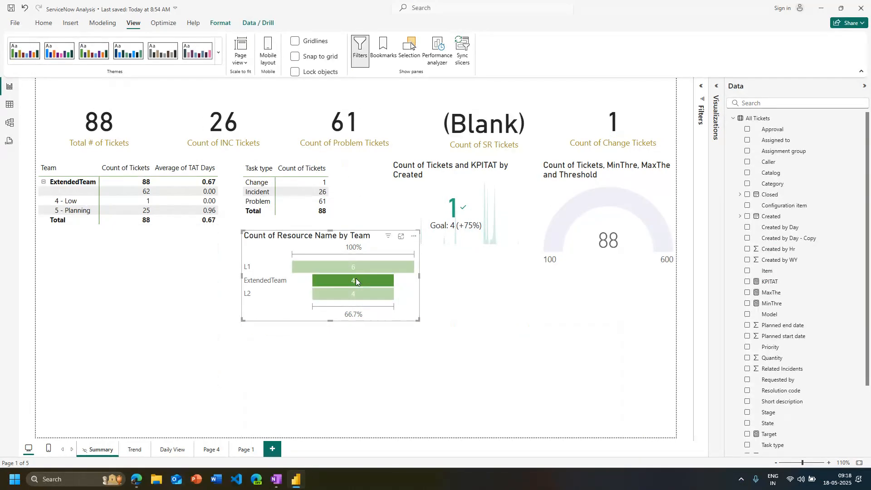
click(371, 285)
click(558, 251)
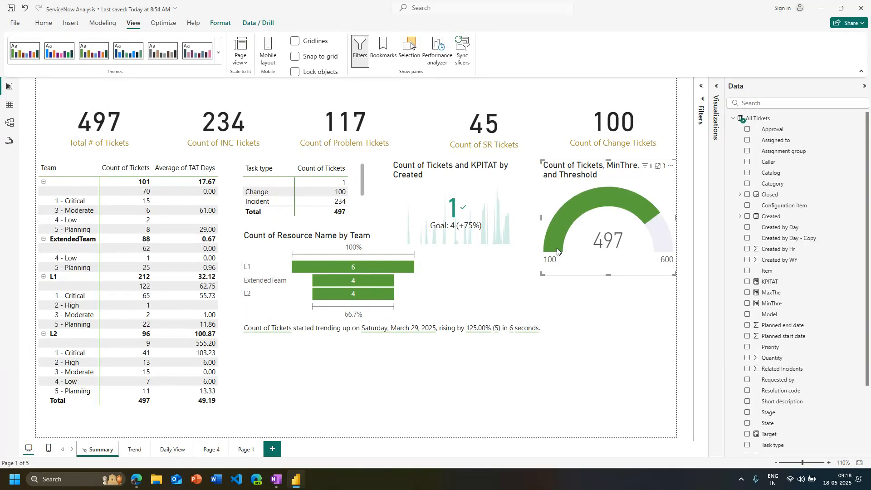
Examine the new visual calculation options for the Count of Resource Name by Team funnel chart
right_click(388, 266)
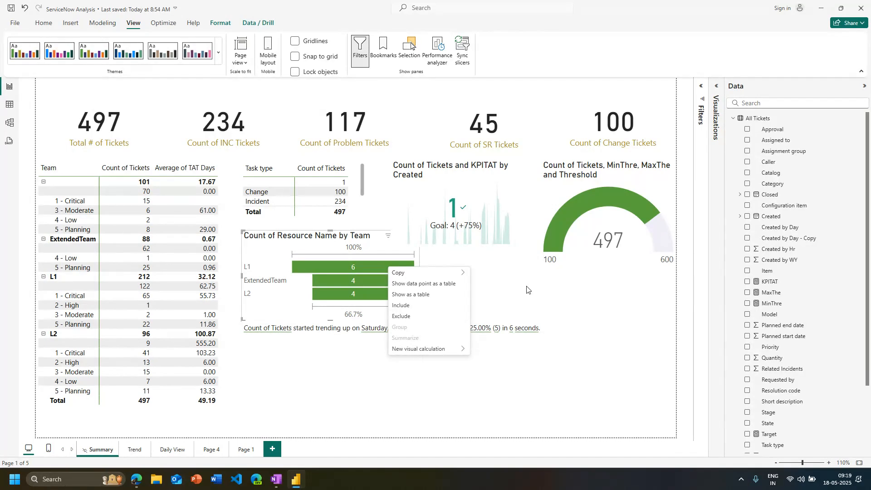
mouse_move(454, 349)
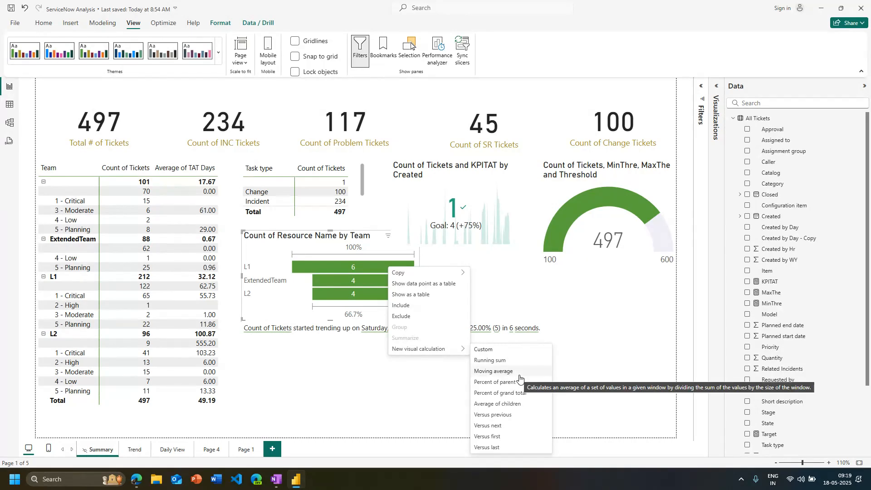
key(Escape)
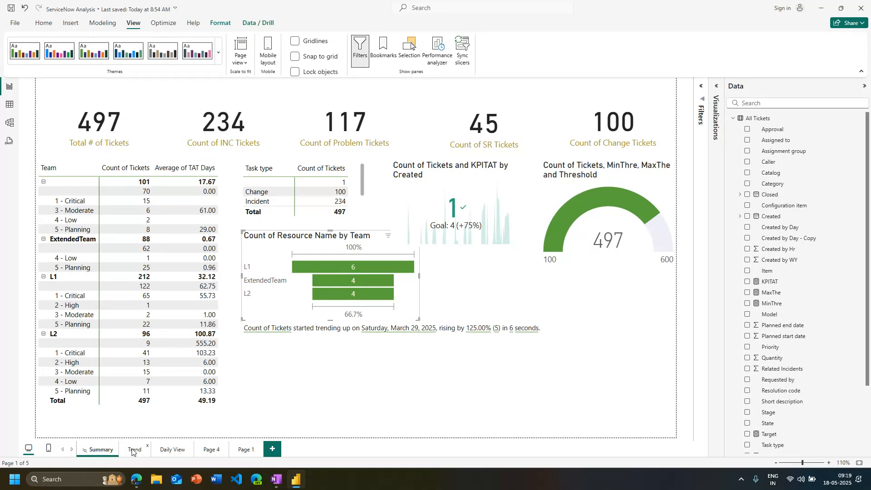
On the Daily View page, add a Running sum visual calculation to the Count of Tickets by Month chart
click(135, 450)
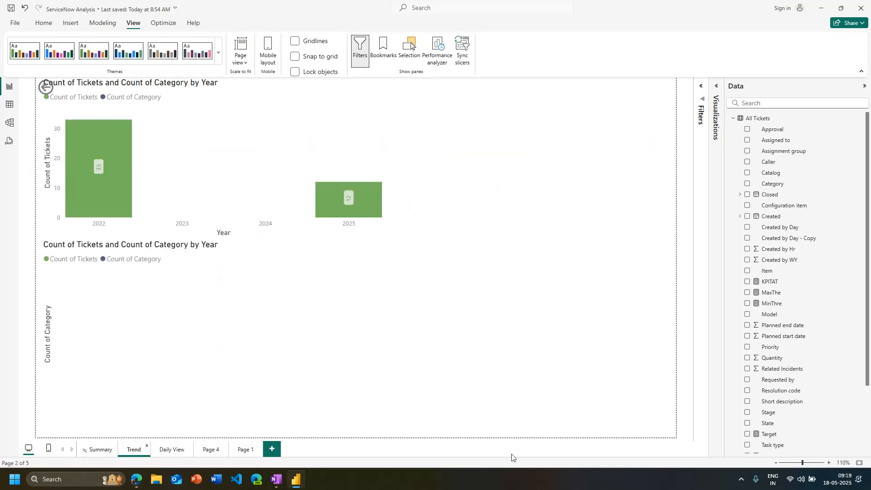
click(176, 454)
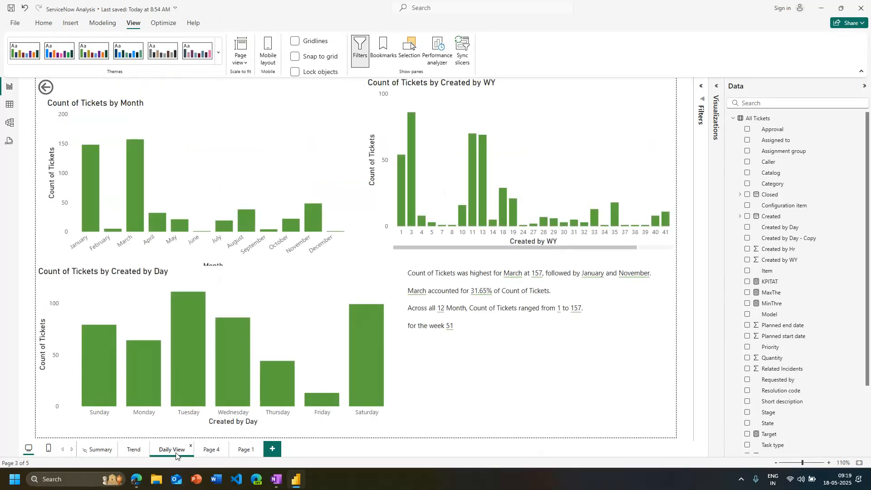
right_click(315, 214)
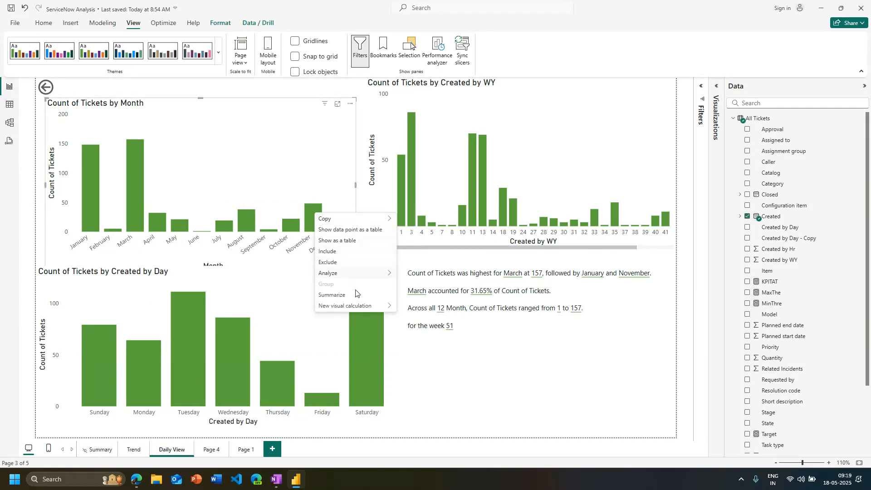
mouse_move(359, 306)
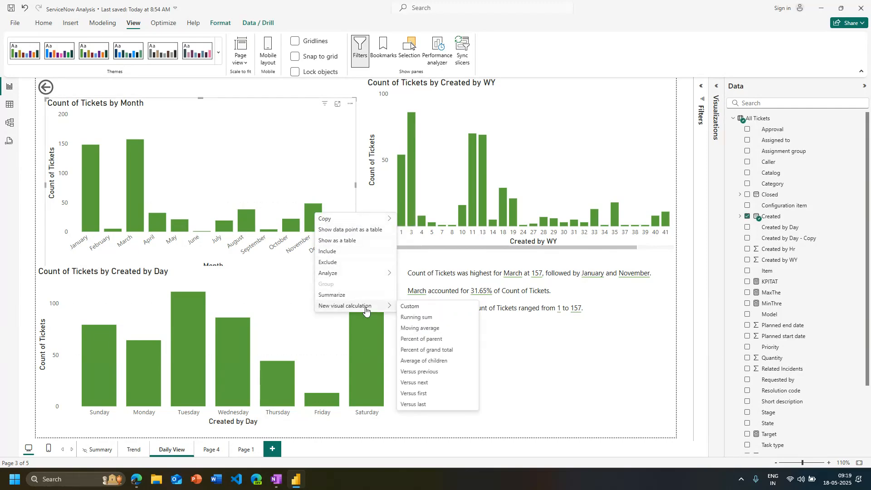
click(428, 319)
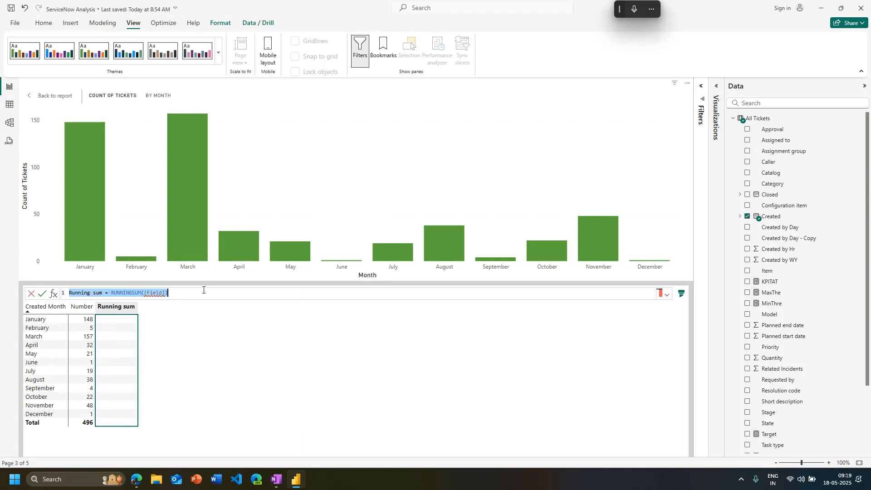
Clear the Field placeholder from the RUNNINGSUM parentheses in the Running sum formula
click(203, 289)
key(Left)
key(Left)
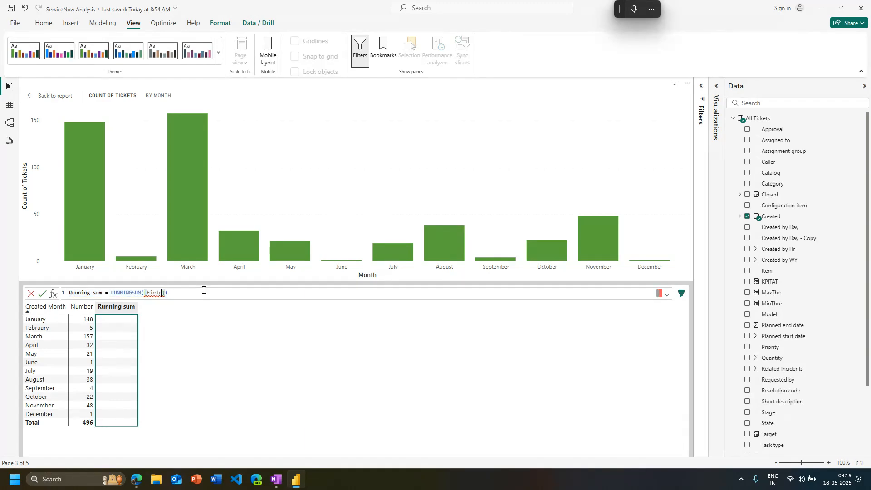
key(BackSpace)
key(BackSpace)
key(BackSpace)
key(BackSpace)
key(BackSpace)
key(Delete)
key(Delete)
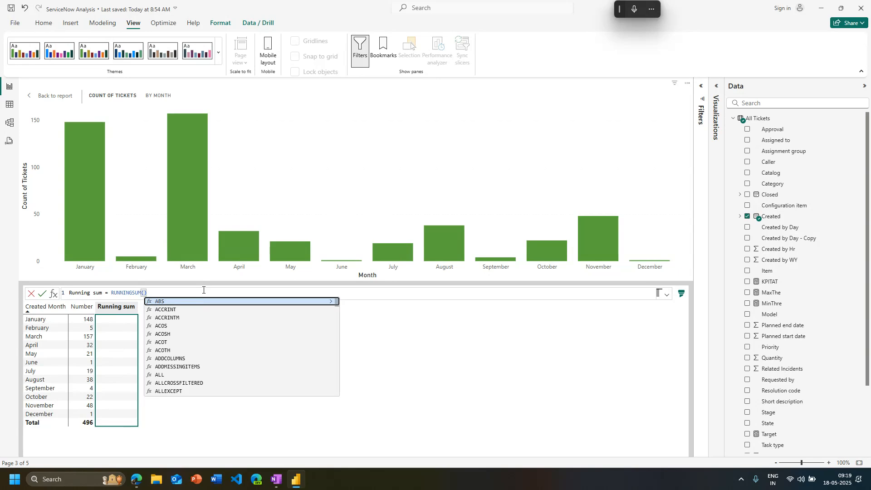
text(tc)
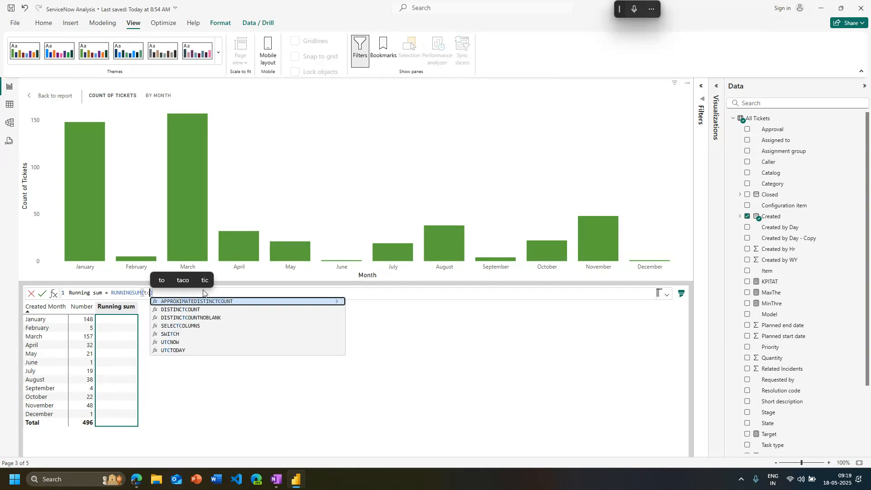
key(BackSpace)
text(i)
text(m)
key(BackSpace)
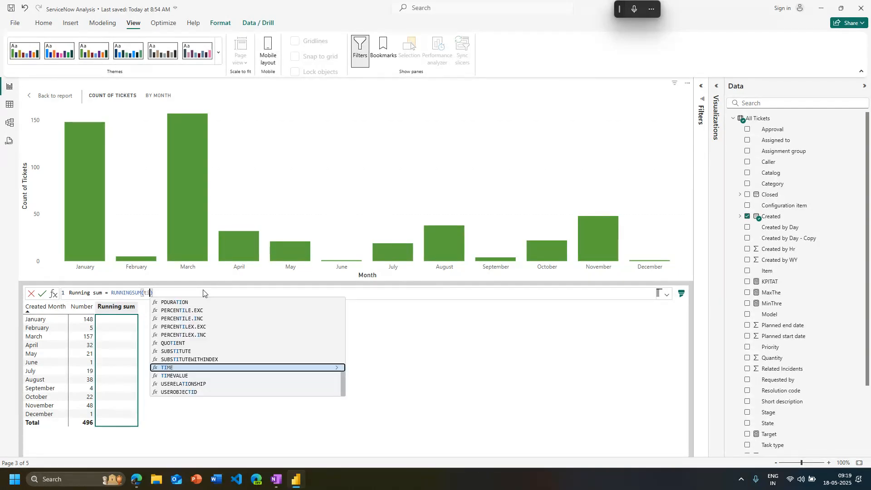
key(BackSpace)
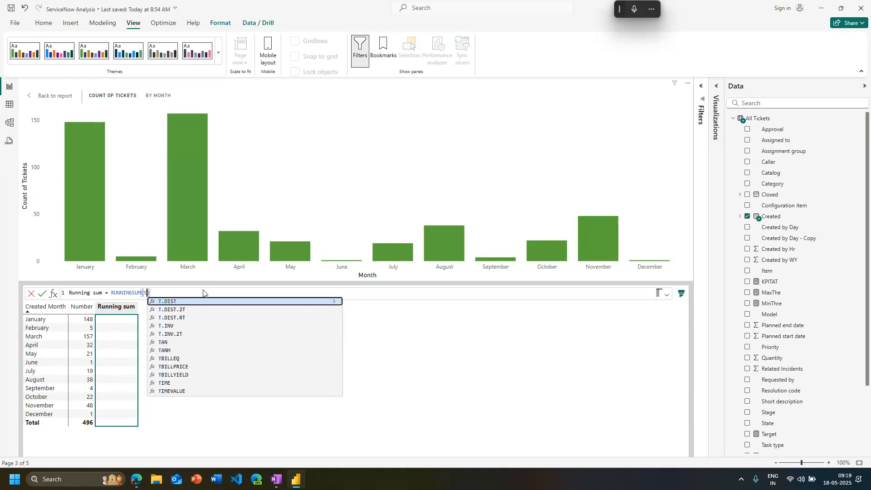
text(ic)
key(BackSpace)
key(BackSpace)
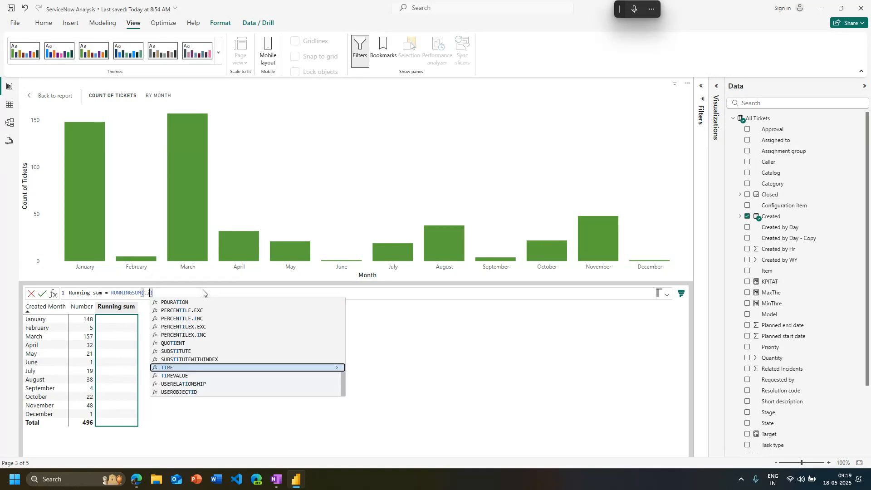
key(BackSpace)
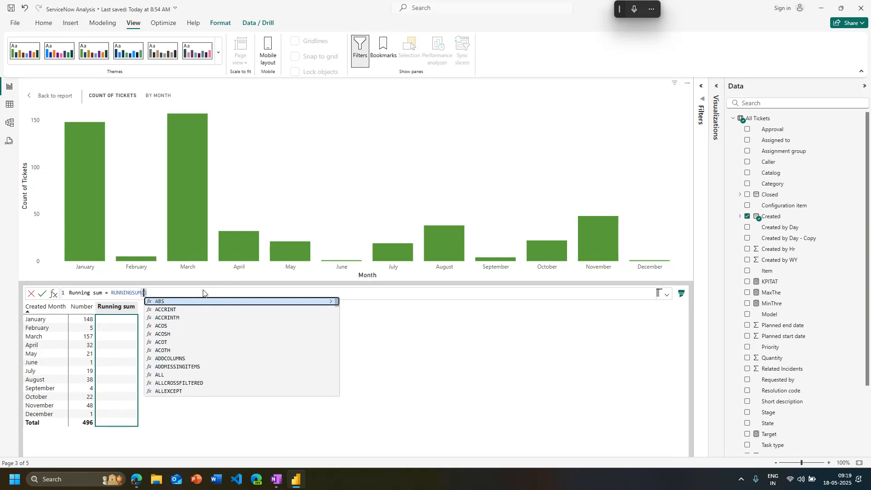
Enter [Number] as the RUNNINGSUM argument and commit the Running sum calculation
key(Escape)
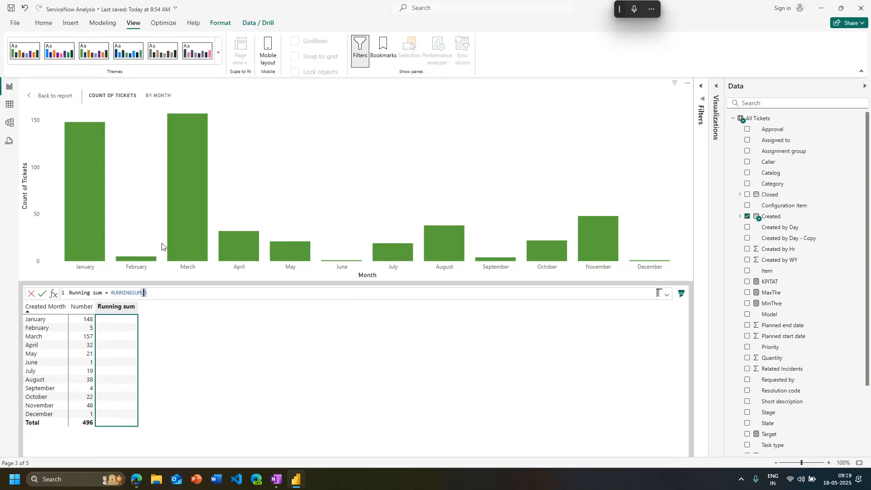
text([Number])
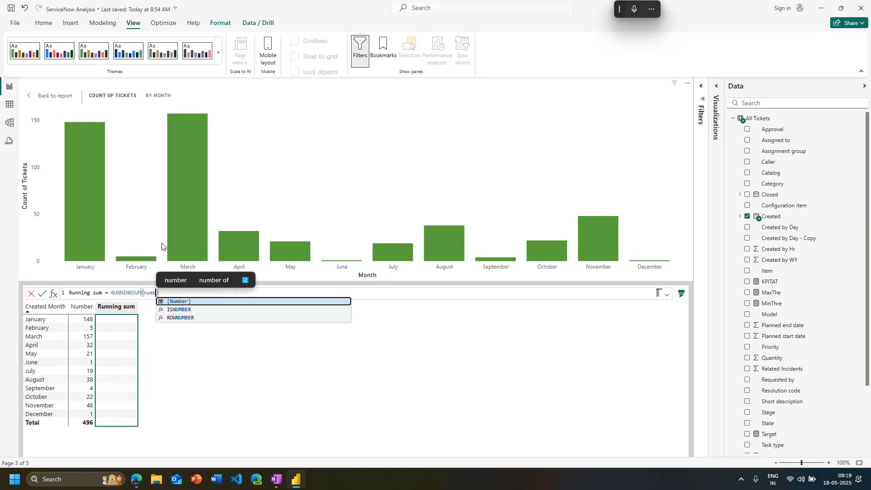
key(Return)
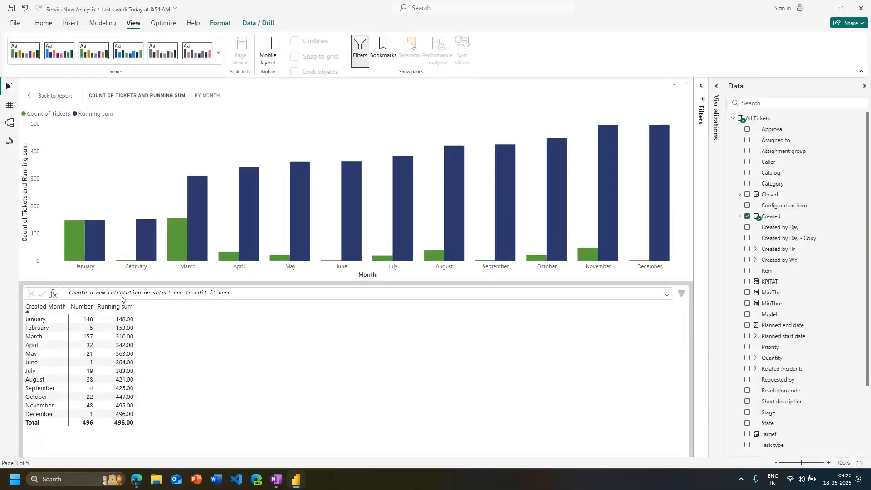
Leave the visual calculation editor for the Daily View page and open the report's queries in Power Query Editor
click(139, 293)
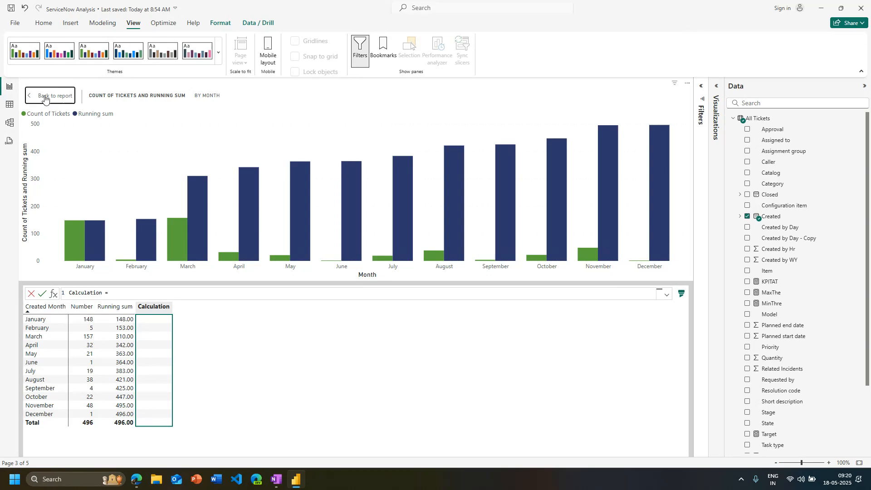
click(45, 99)
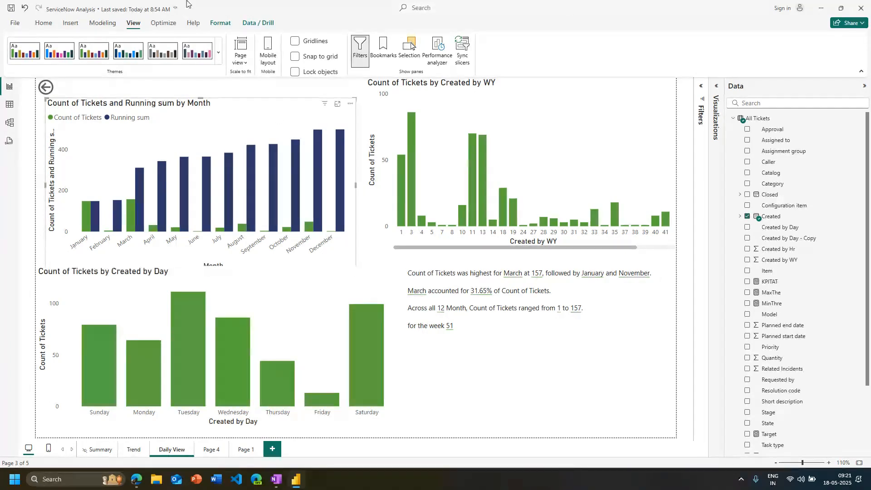
click(43, 22)
click(259, 47)
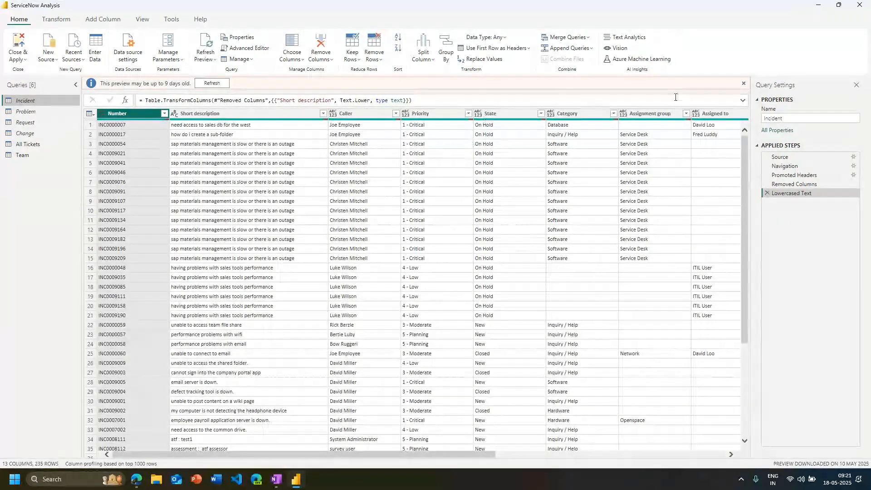
click(586, 39)
click(571, 51)
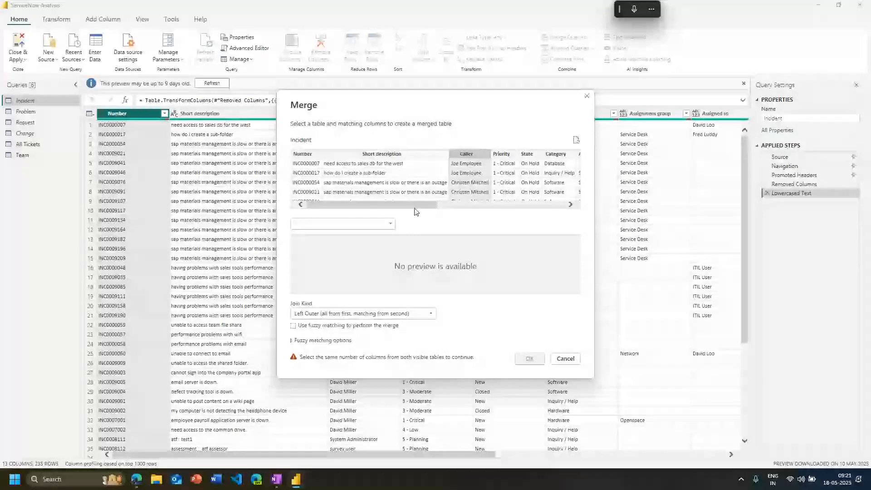
click(389, 224)
click(354, 250)
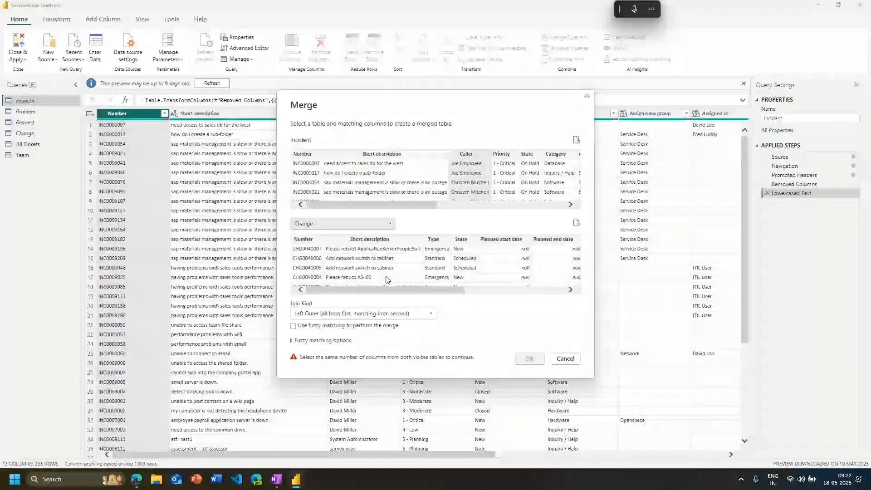
drag(368, 204, 553, 204)
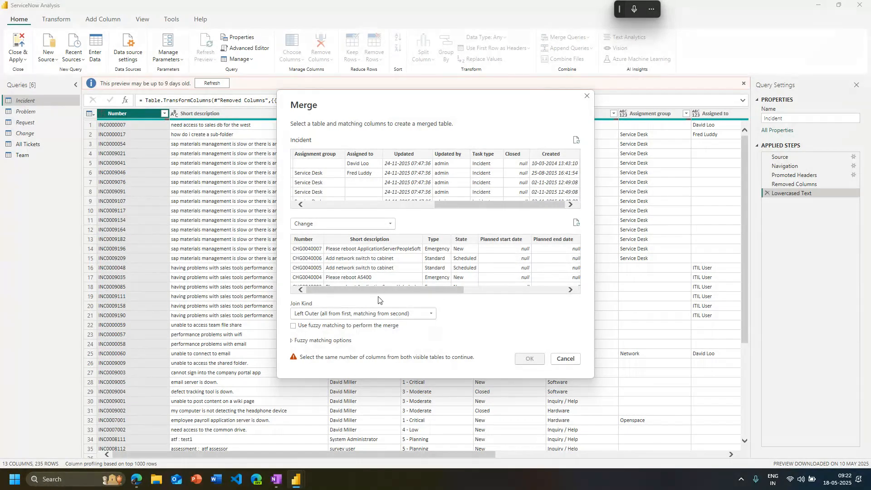
mouse_move(373, 293)
mouse_down()
mouse_move(397, 292)
mouse_move(370, 292)
mouse_up()
click(566, 358)
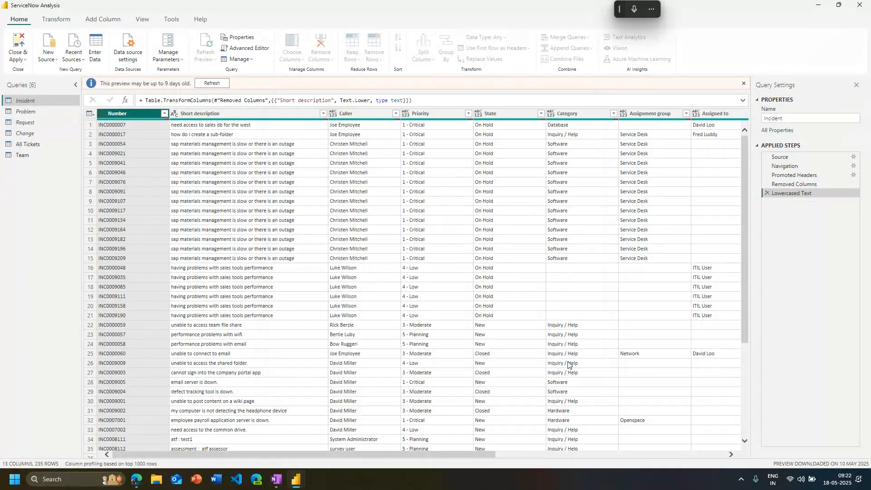
Merge All Tickets with Team as a new query, matching Assigned to with Resource Name using a Left Outer join
click(36, 146)
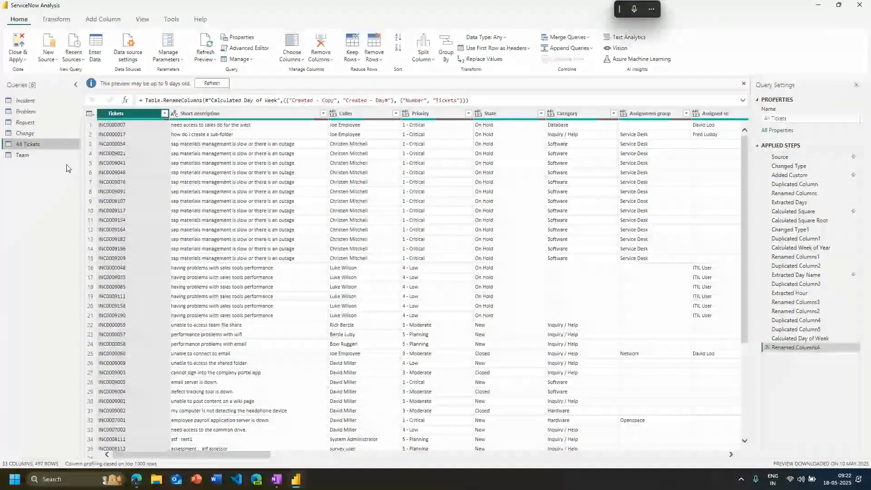
click(27, 154)
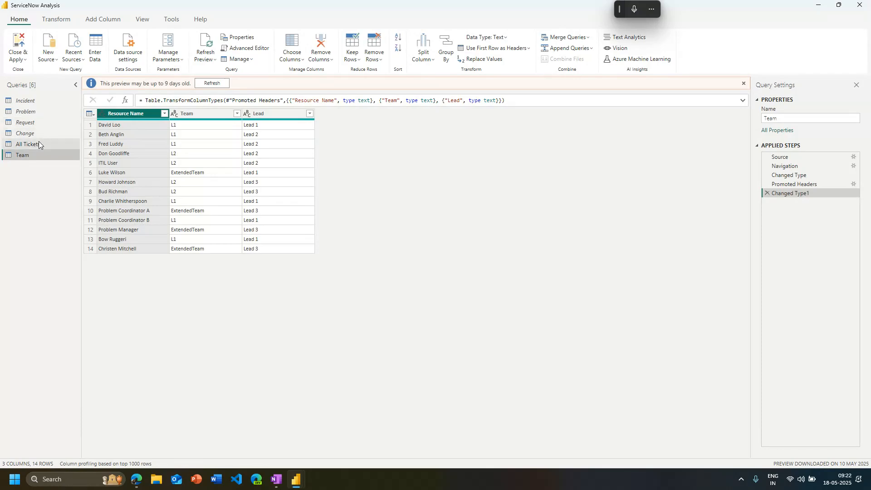
click(39, 144)
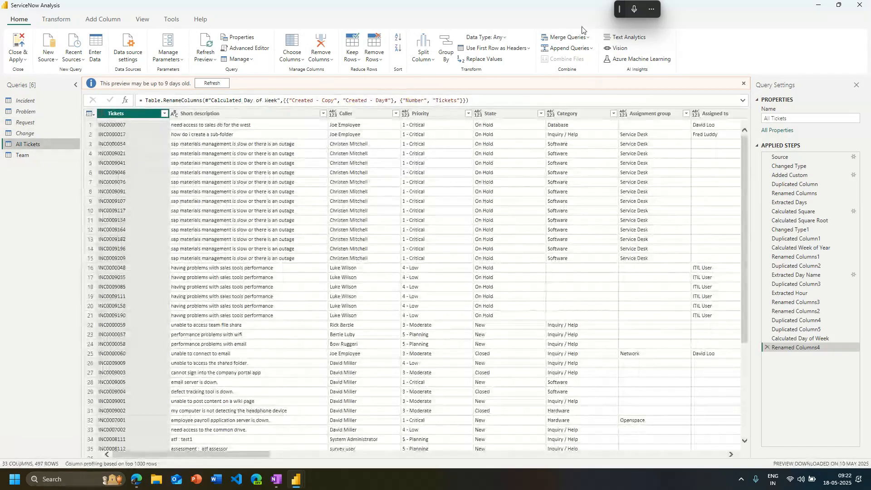
click(566, 67)
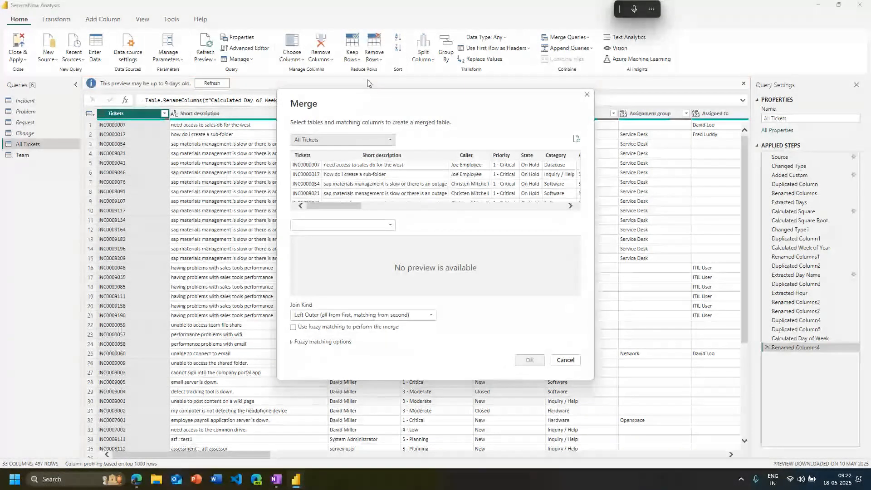
click(341, 225)
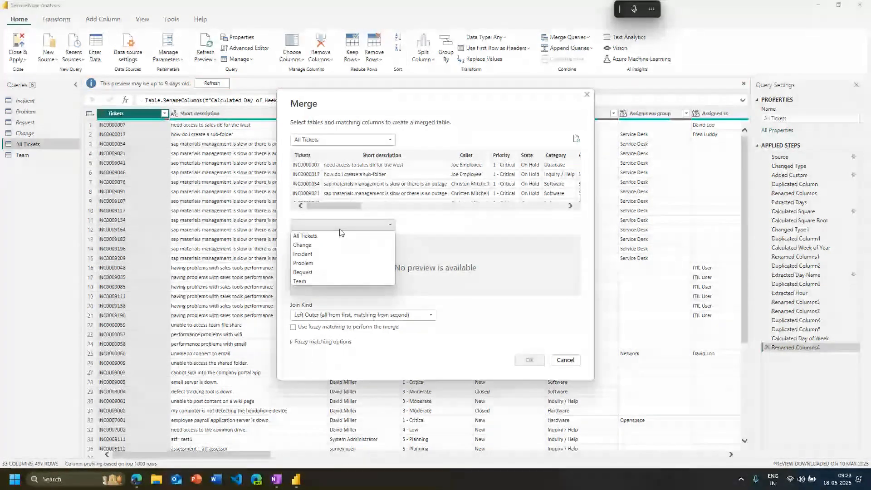
click(310, 281)
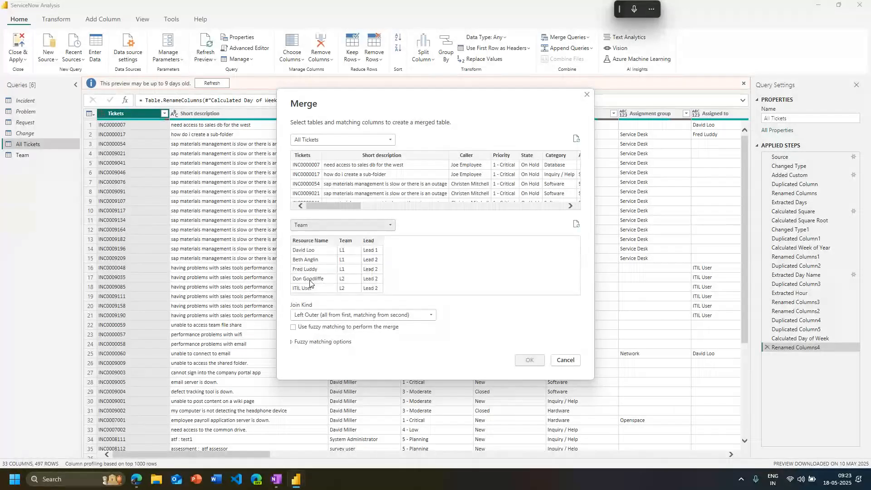
click(315, 241)
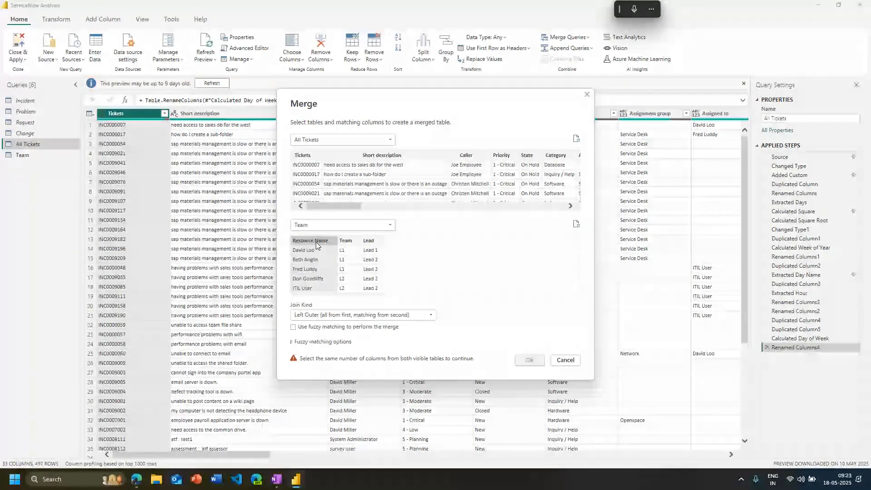
drag(334, 206, 375, 210)
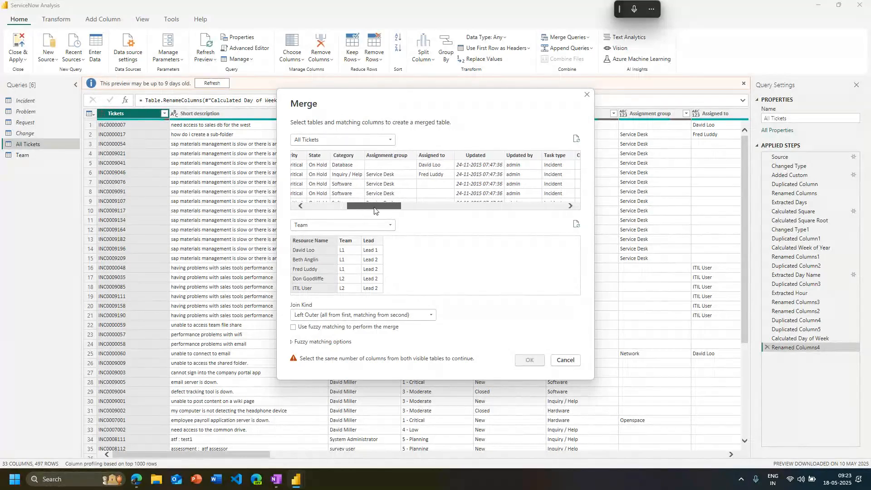
click(444, 159)
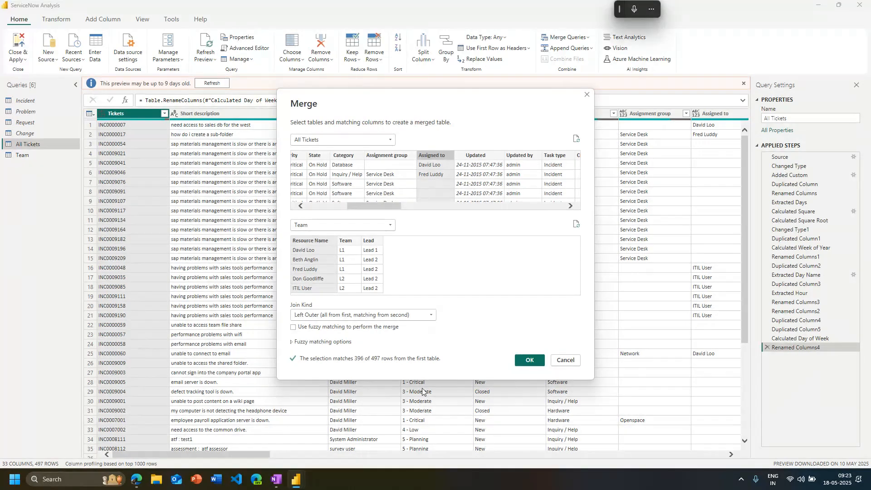
click(529, 362)
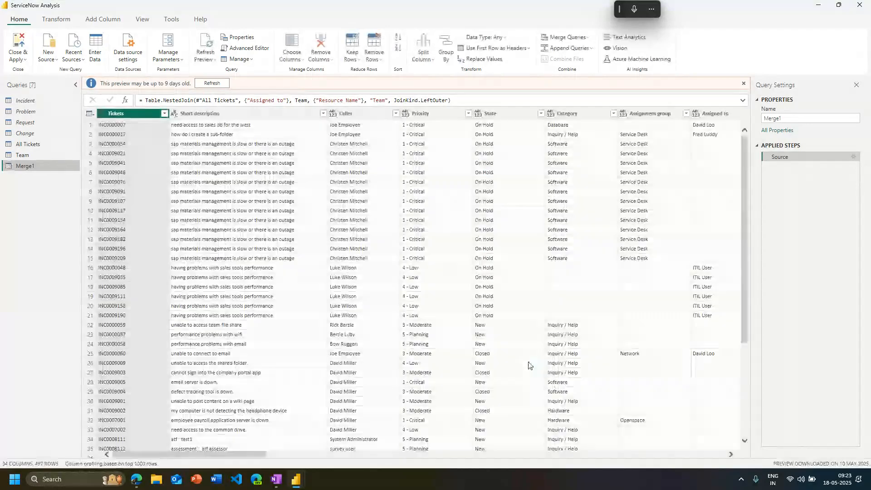
Expand the Team column of the merged query to only the Lead field, without the original column name as prefix
drag(253, 458, 713, 458)
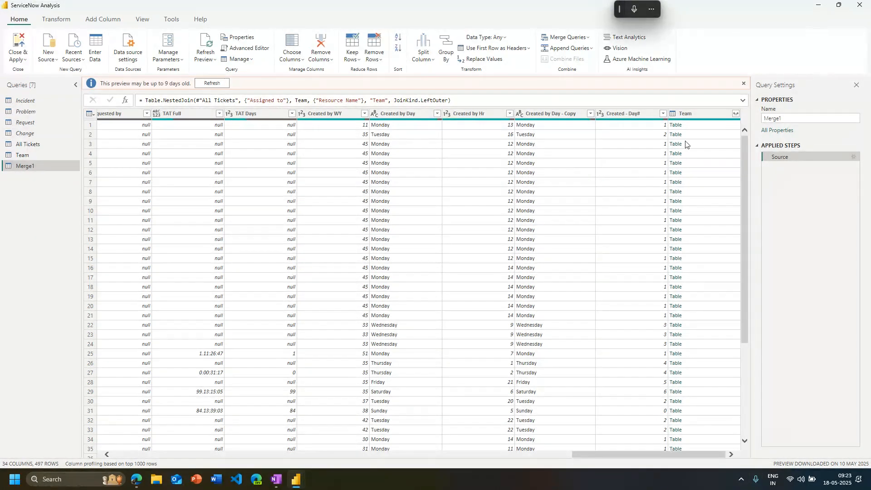
click(736, 113)
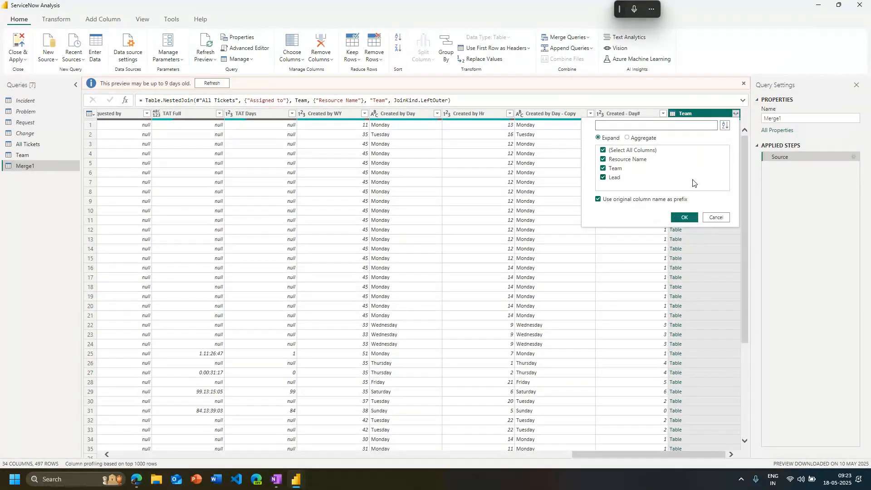
click(822, 265)
click(623, 143)
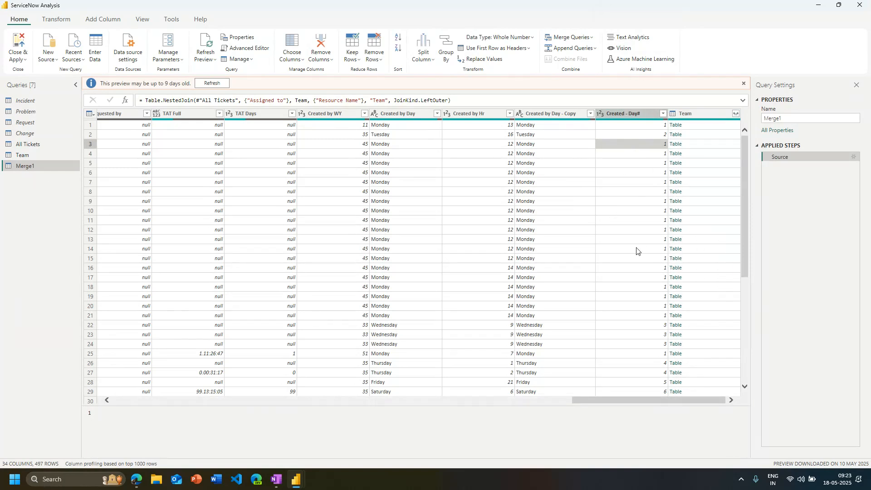
click(738, 116)
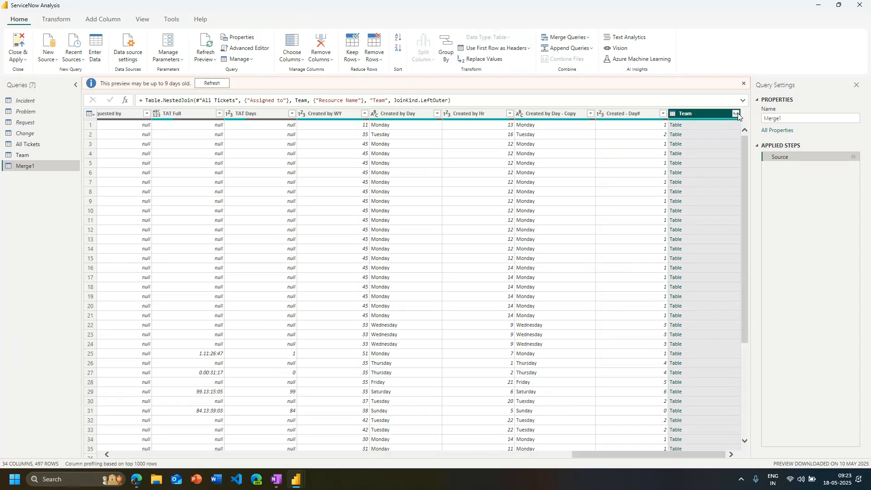
click(736, 114)
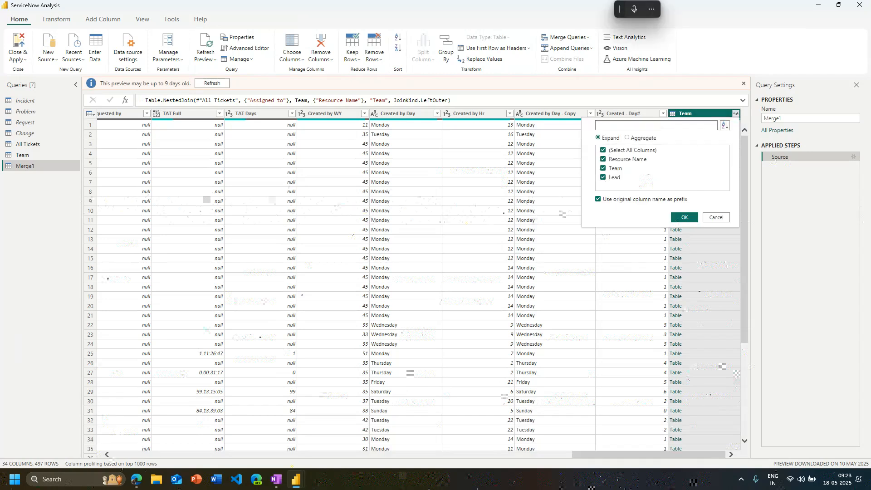
click(627, 158)
click(616, 168)
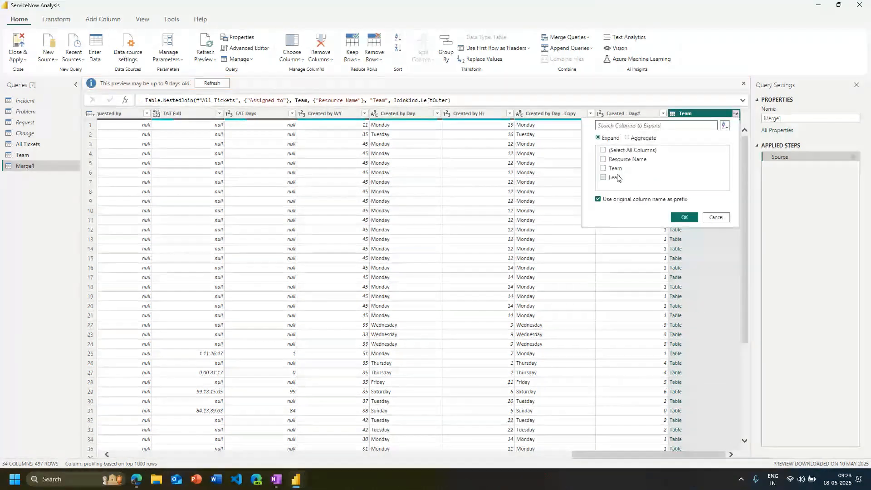
click(616, 177)
click(604, 177)
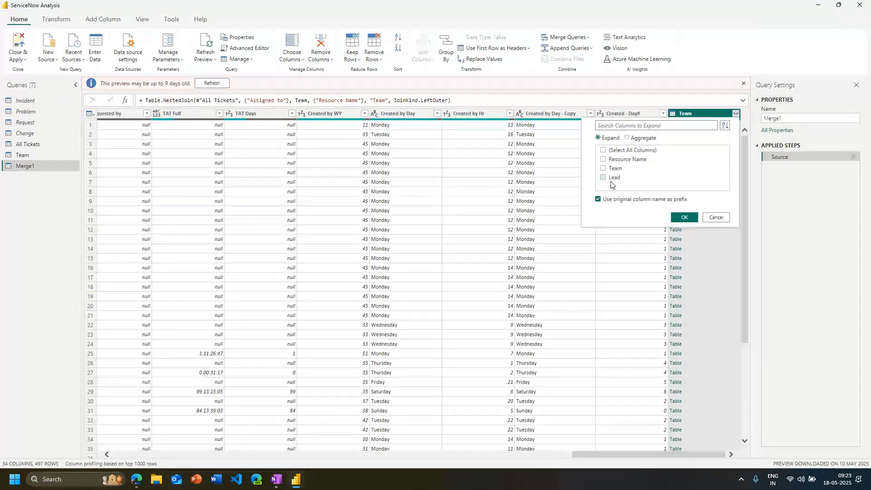
click(598, 200)
click(684, 218)
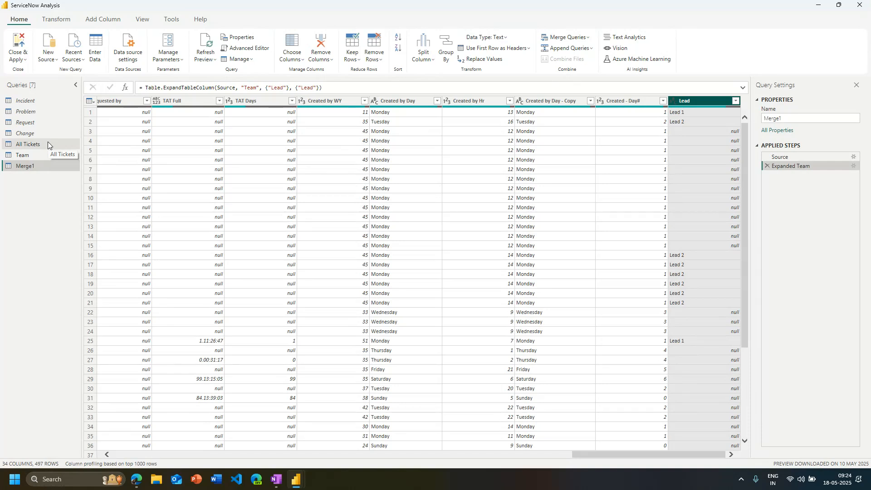
Close Power Query Editor without applying the pending query changes and return to the report
click(55, 19)
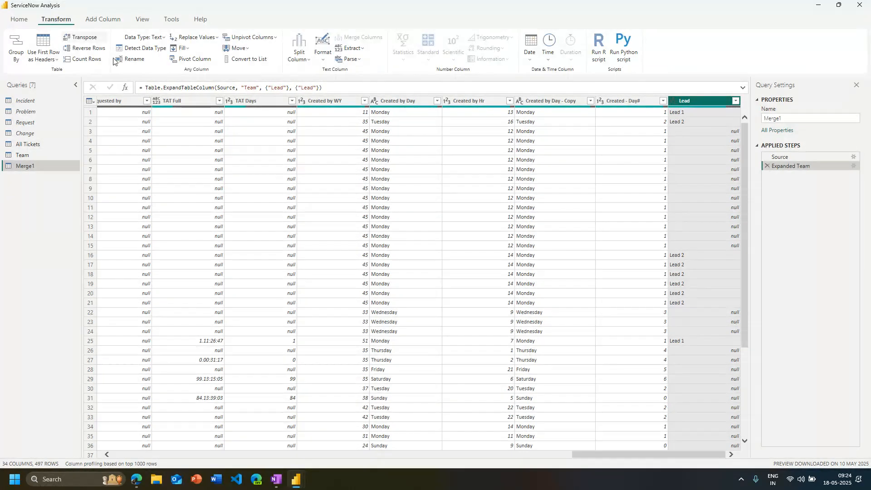
click(571, 159)
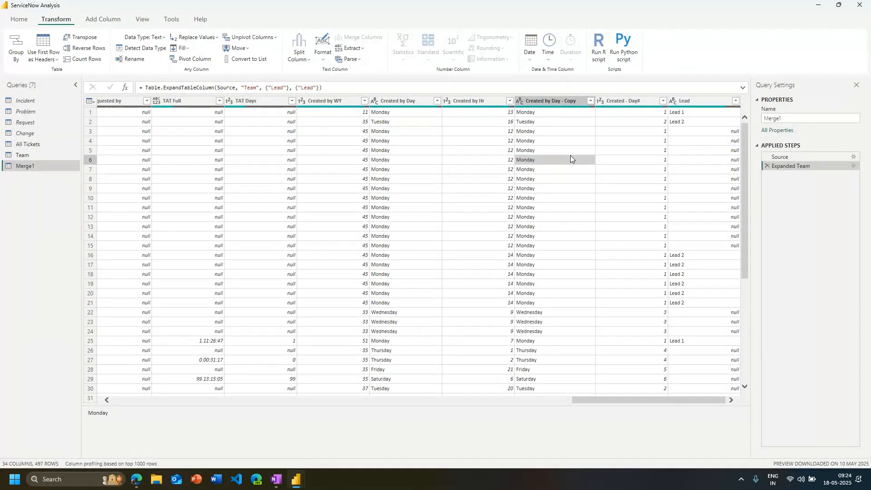
click(861, 7)
click(476, 256)
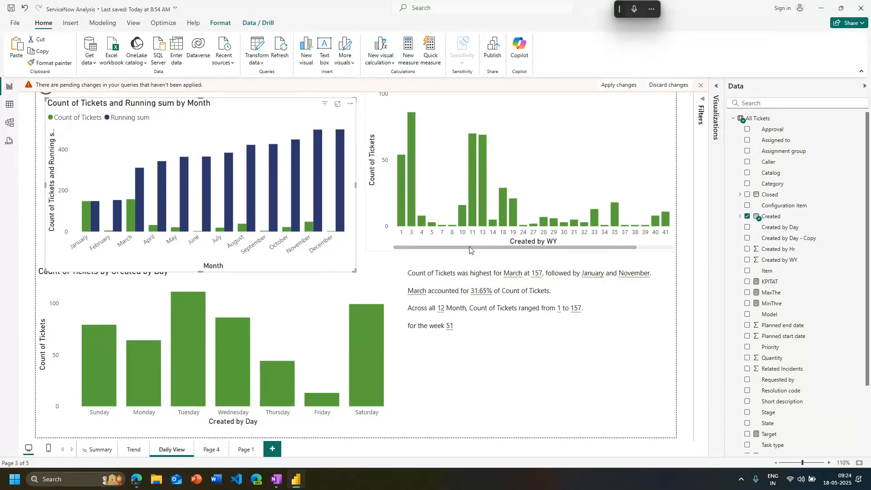
click(469, 249)
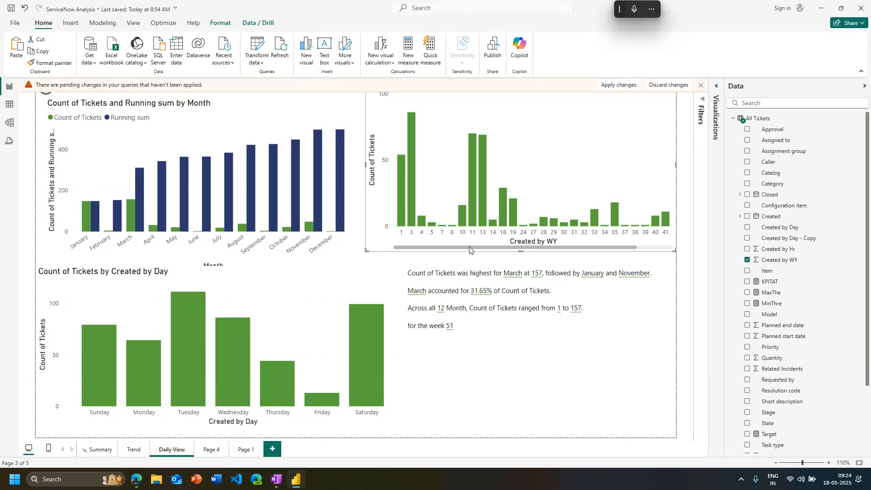
mouse_move(470, 248)
mouse_down()
mouse_move(522, 249)
mouse_move(456, 250)
mouse_up()
click(442, 424)
click(445, 435)
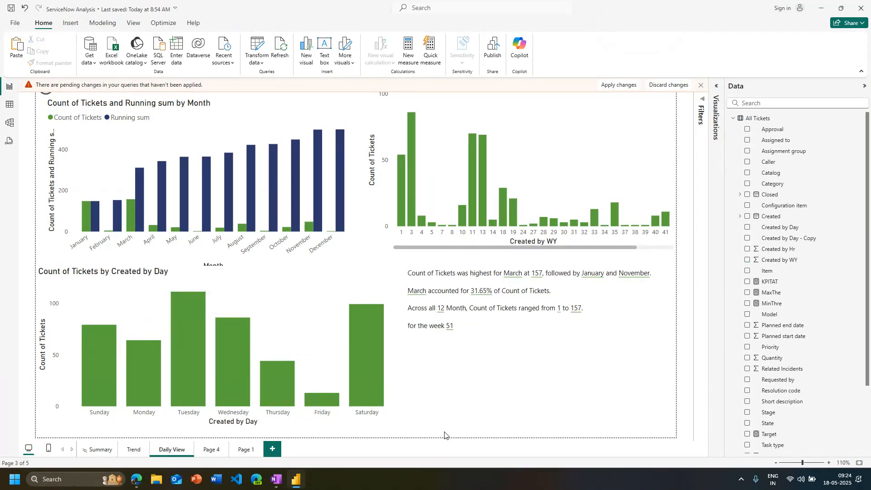
Resize the monthly ticket and running sum chart to be shorter and slightly wider so it clears the Created by Day chart
click(337, 260)
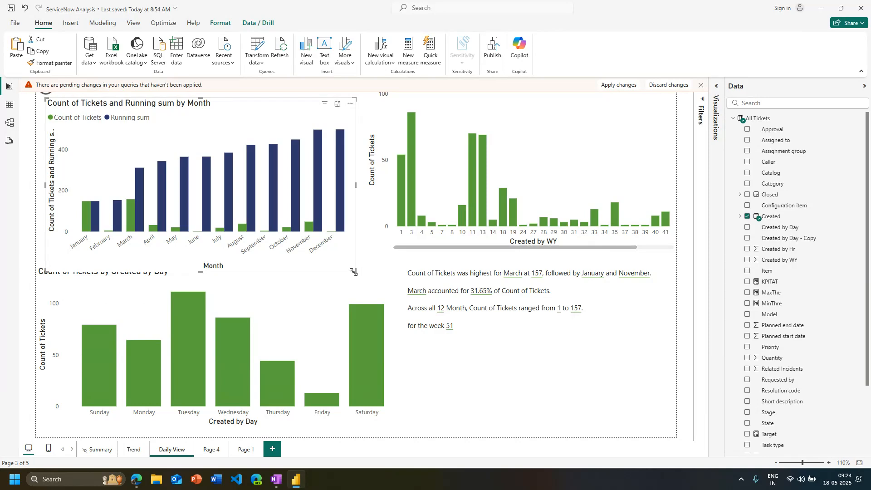
drag(353, 272, 359, 256)
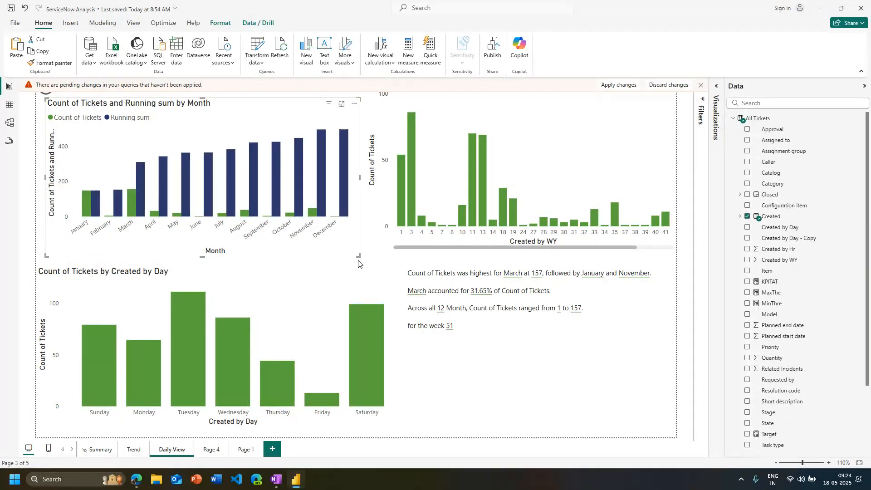
Discard the pending query changes and confirm
click(681, 89)
click(473, 262)
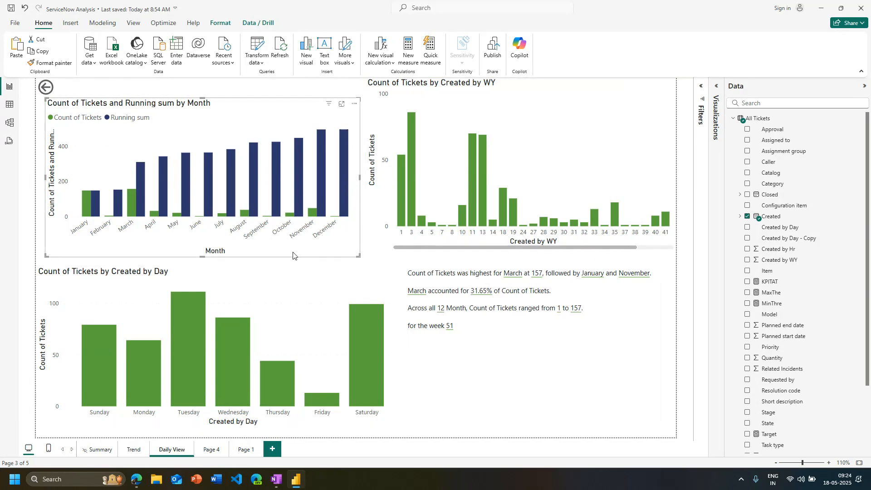
Move the monthly running sum chart up to the page's top edge, level with the Created by WY chart, and deselect it
drag(295, 255, 291, 234)
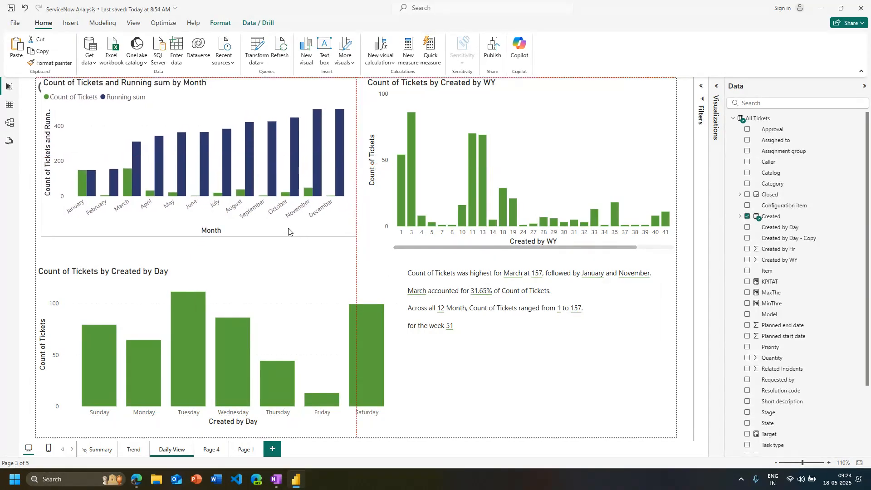
click(477, 433)
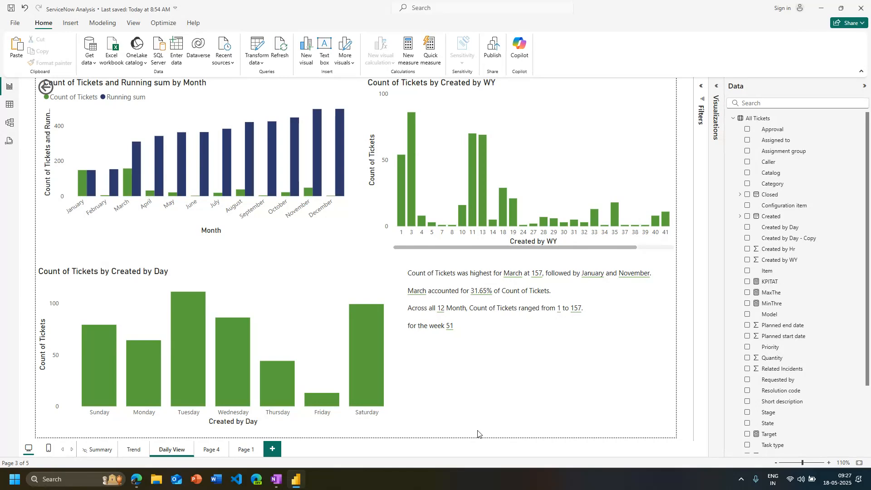
click(465, 400)
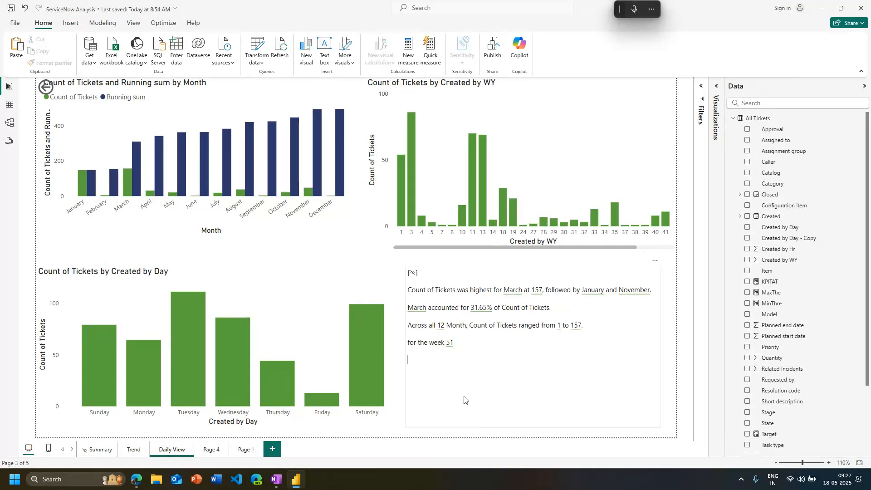
key(Return)
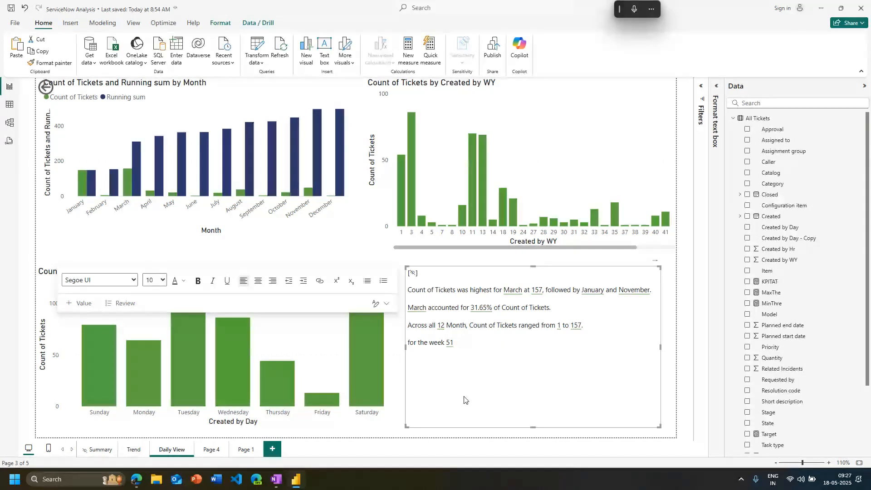
click(450, 436)
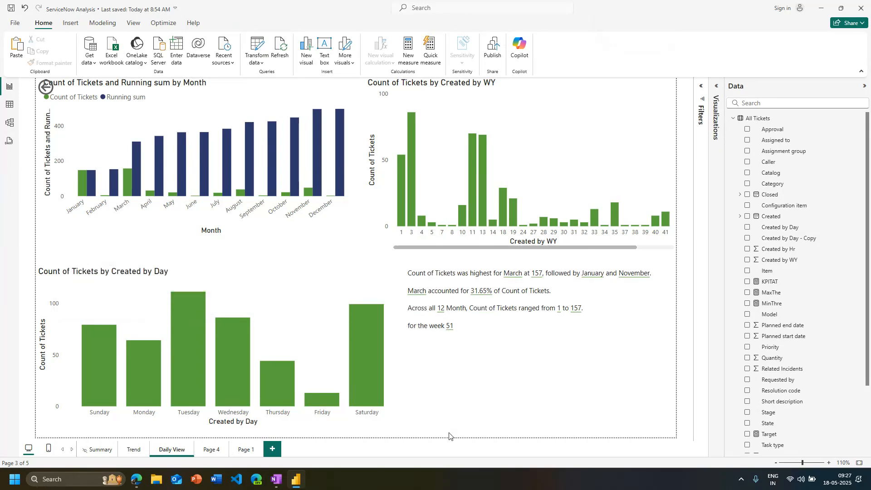